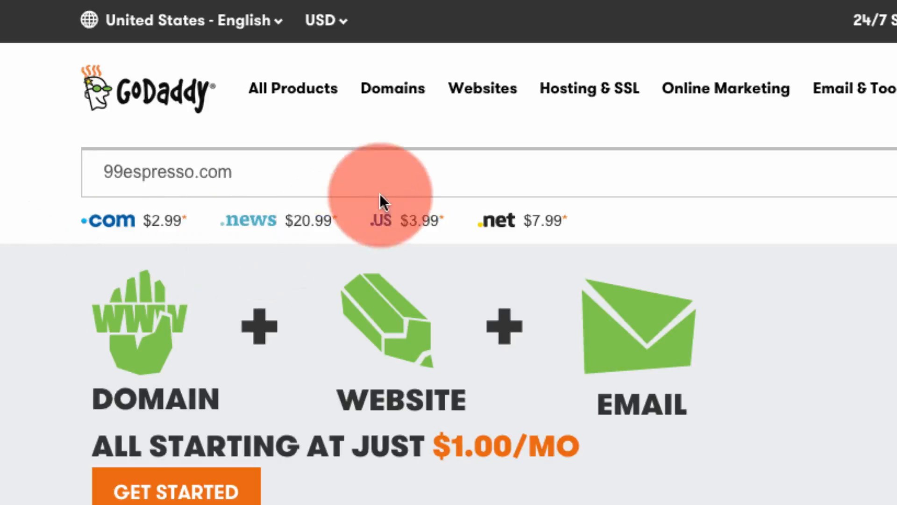
Search GoDaddy for 99espresso.com and select the available domain at $2.99 first year
{"action": "left_click", "coordinate": [251, 179]}
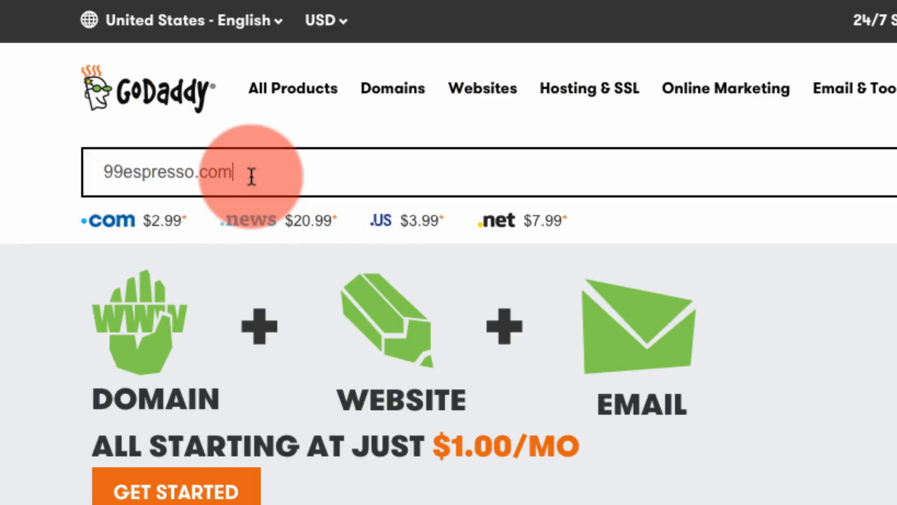
{"action": "left_click_drag", "start_coordinate": [251, 174], "coordinate": [100, 175]}
{"action": "left_click", "coordinate": [266, 179]}
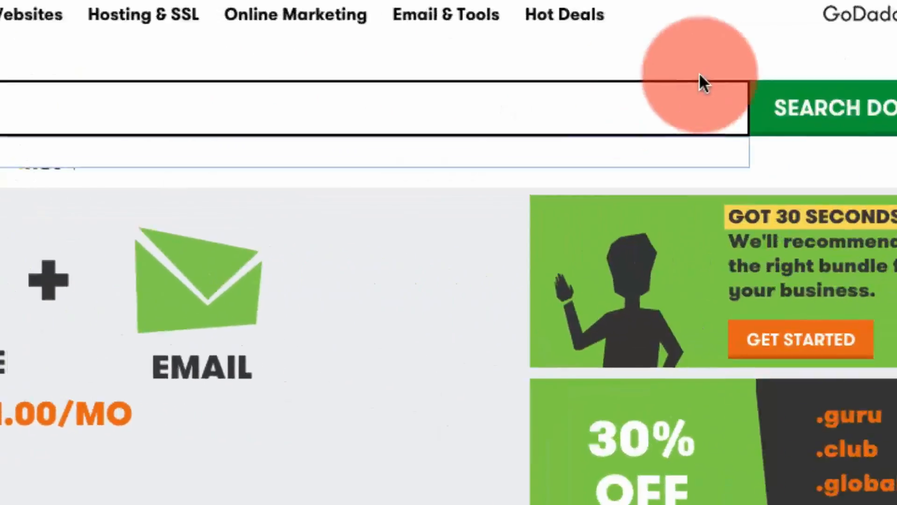
{"action": "left_click", "coordinate": [603, 80]}
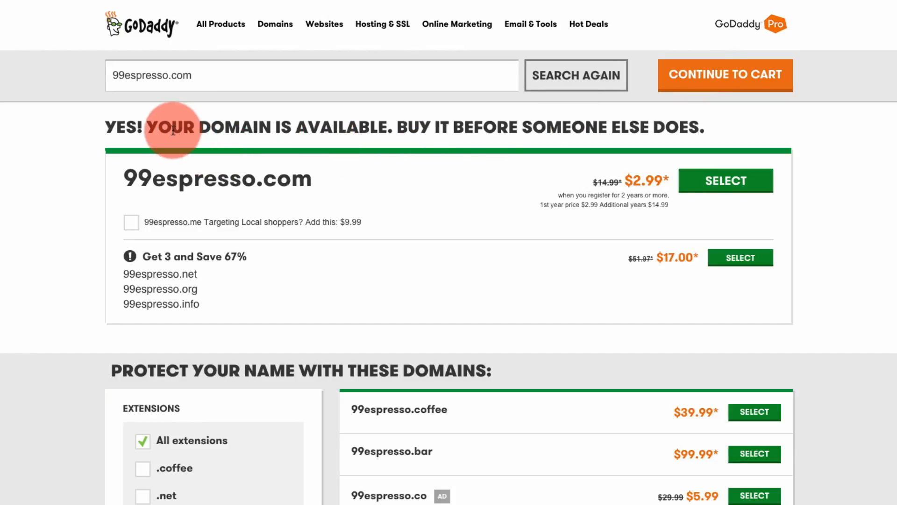
{"action": "left_click_drag", "start_coordinate": [172, 127], "coordinate": [714, 121]}
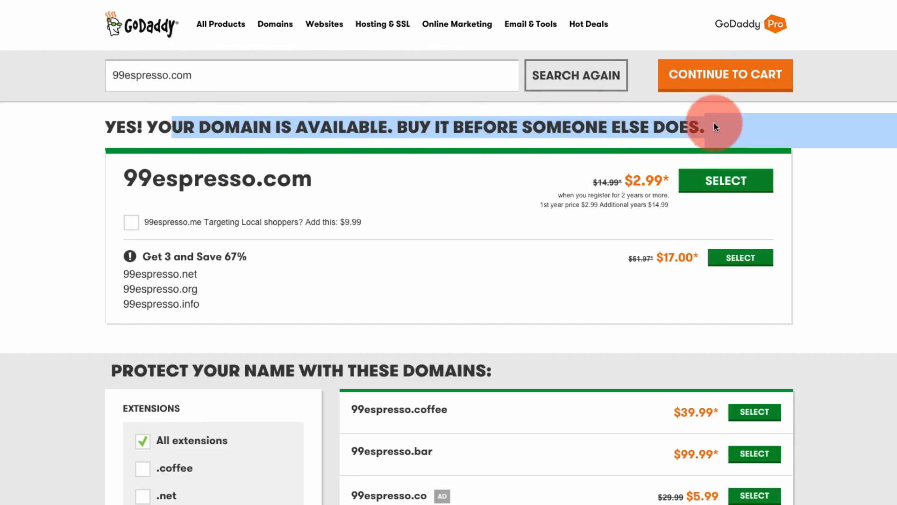
{"action": "left_click", "coordinate": [717, 127]}
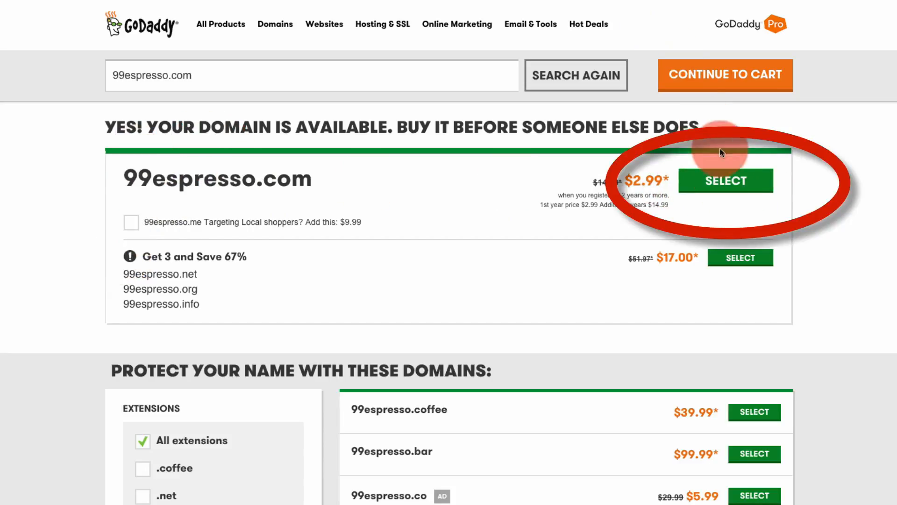
{"action": "left_click", "coordinate": [713, 183]}
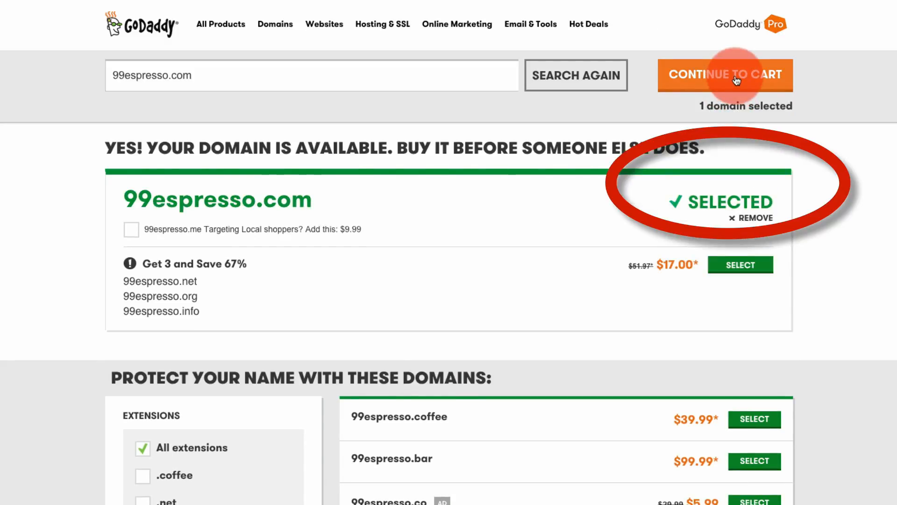
Skip add-ons, change the registration term to 1 year, and proceed to checkout at $13.17
{"action": "left_click", "coordinate": [736, 80]}
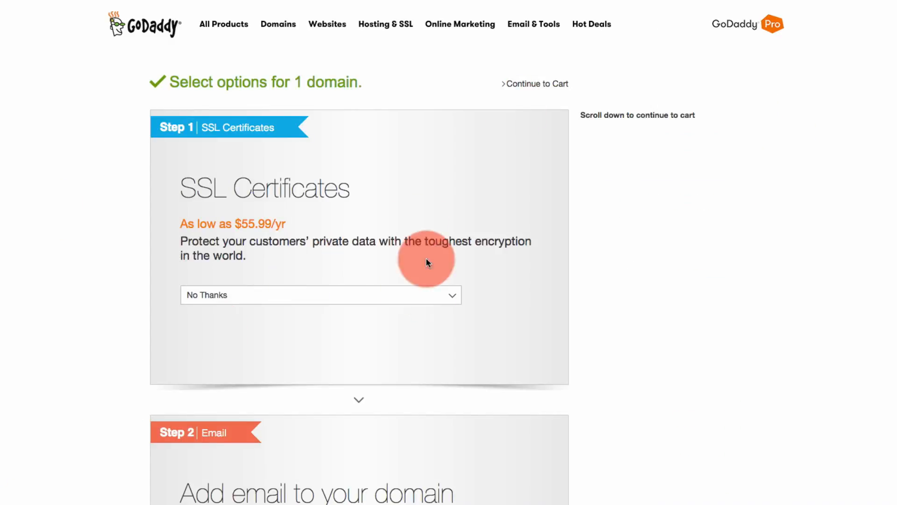
{"action": "scroll", "coordinate": [228, 411], "scroll_direction": "down", "scroll_amount": 15}
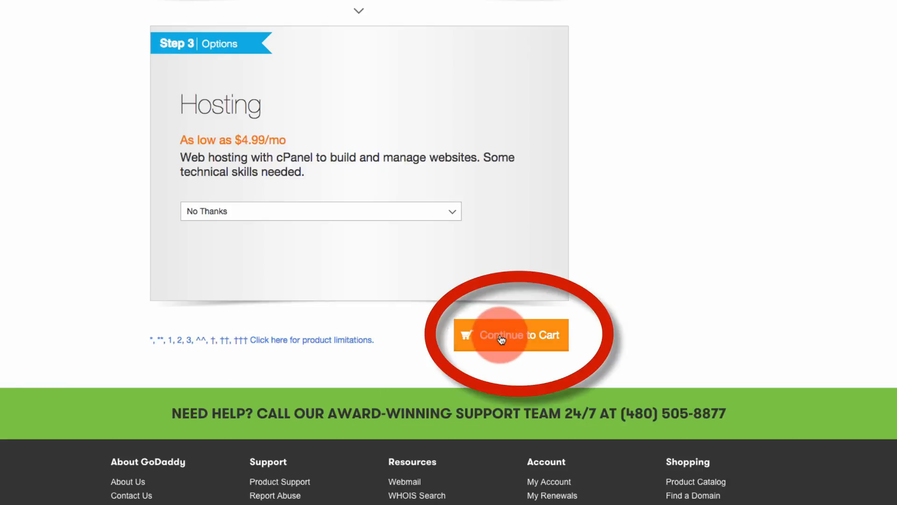
{"action": "left_click", "coordinate": [517, 342]}
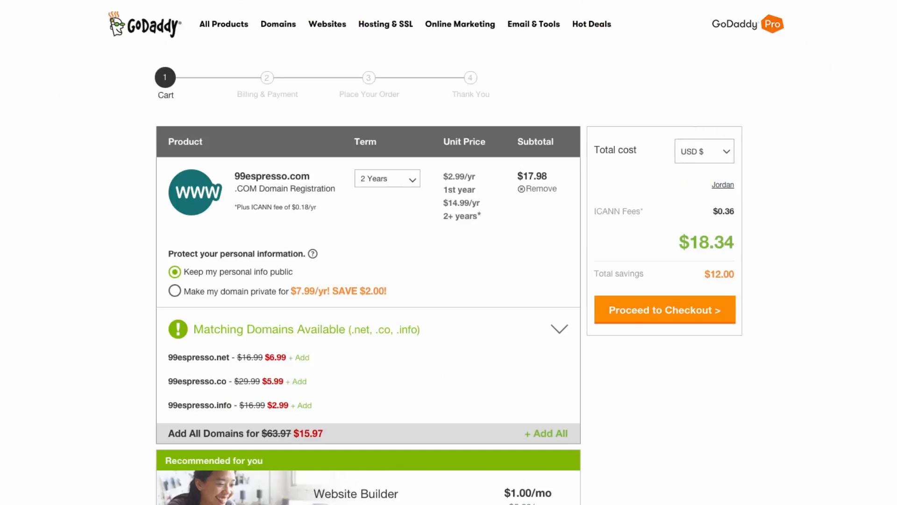
{"action": "left_click", "coordinate": [364, 179]}
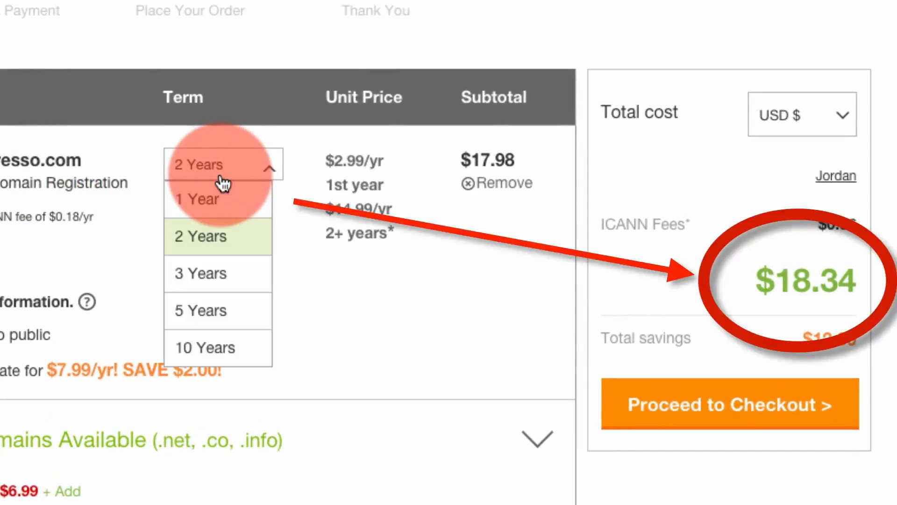
{"action": "left_click", "coordinate": [360, 193]}
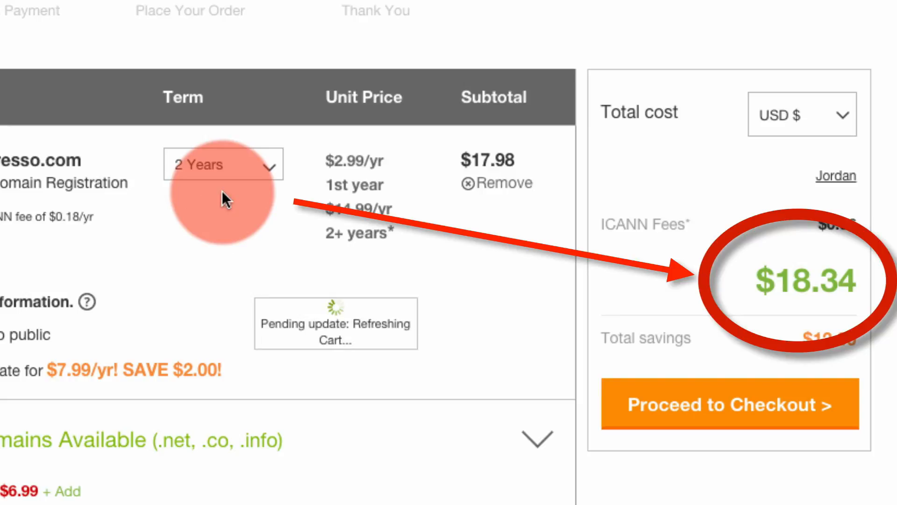
{"action": "left_click", "coordinate": [238, 172]}
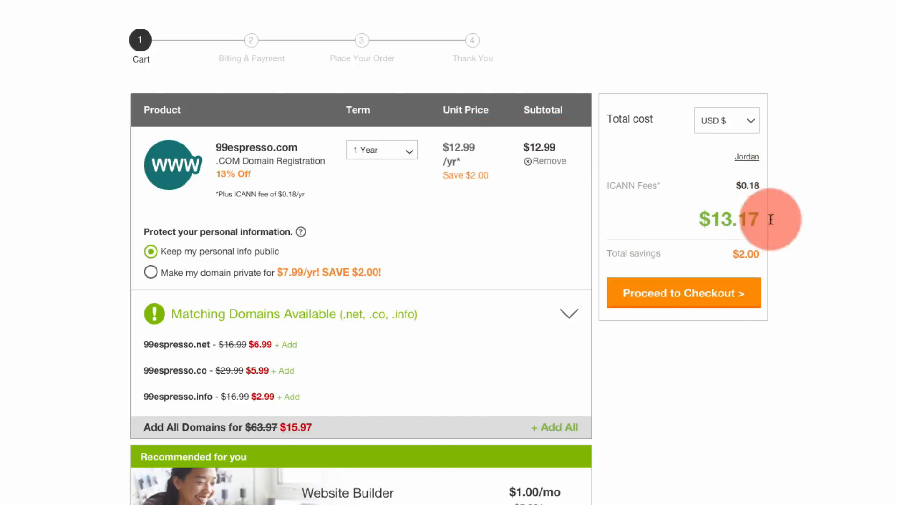
{"action": "left_click", "coordinate": [683, 301]}
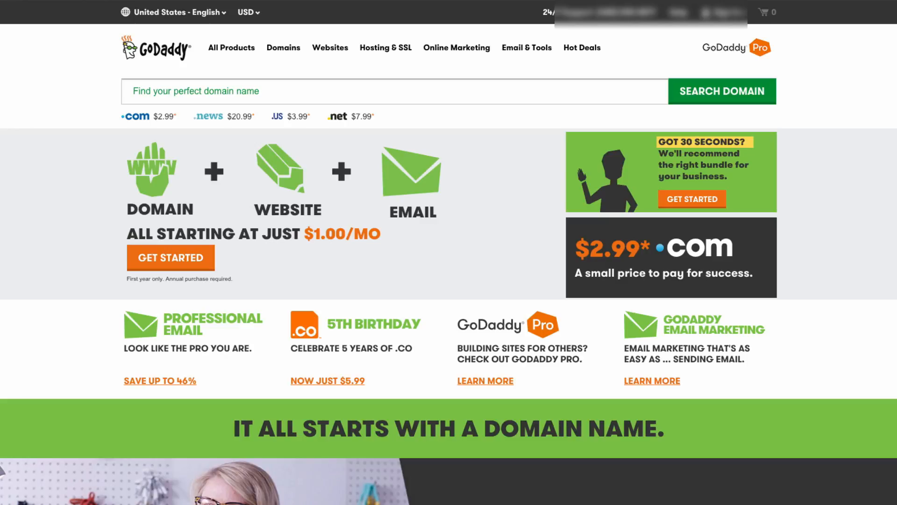
Open 99ESPRESSO.COM's details page from Manage My Domains in the Domains menu
{"action": "left_click", "coordinate": [299, 49]}
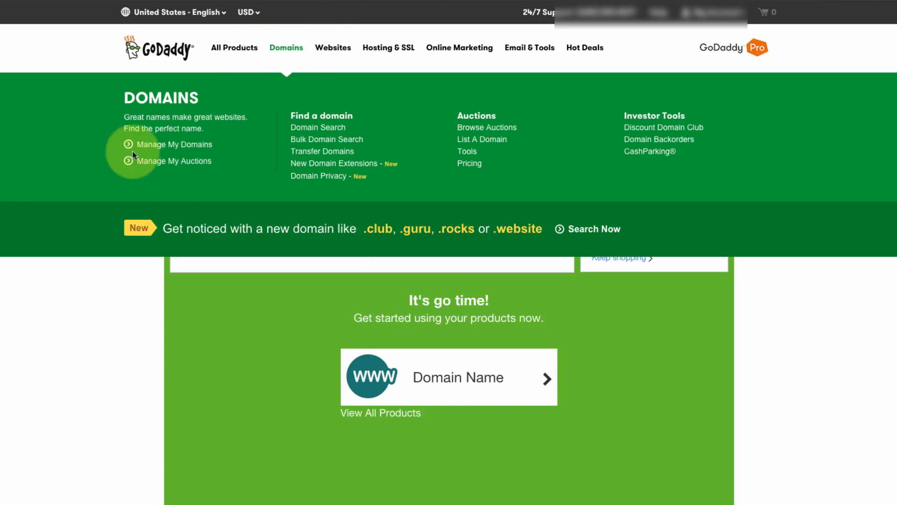
{"action": "left_click", "coordinate": [193, 148]}
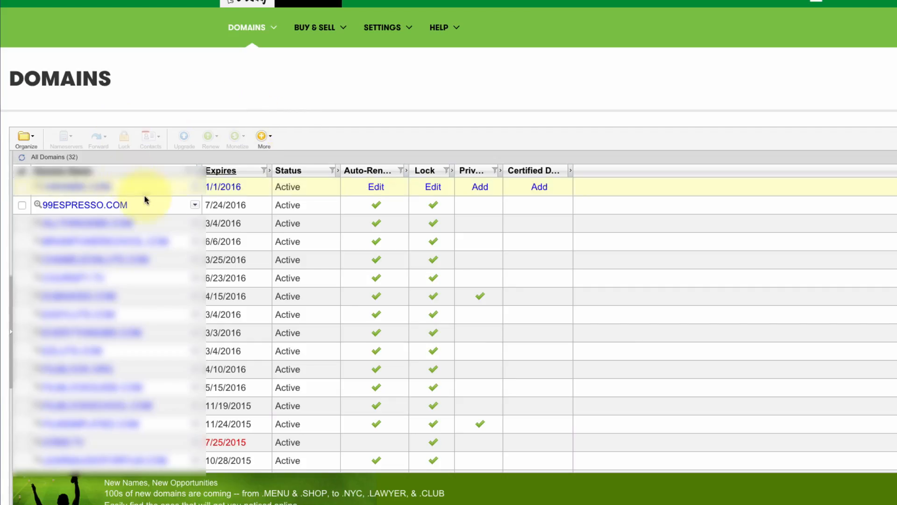
{"action": "left_click", "coordinate": [106, 206]}
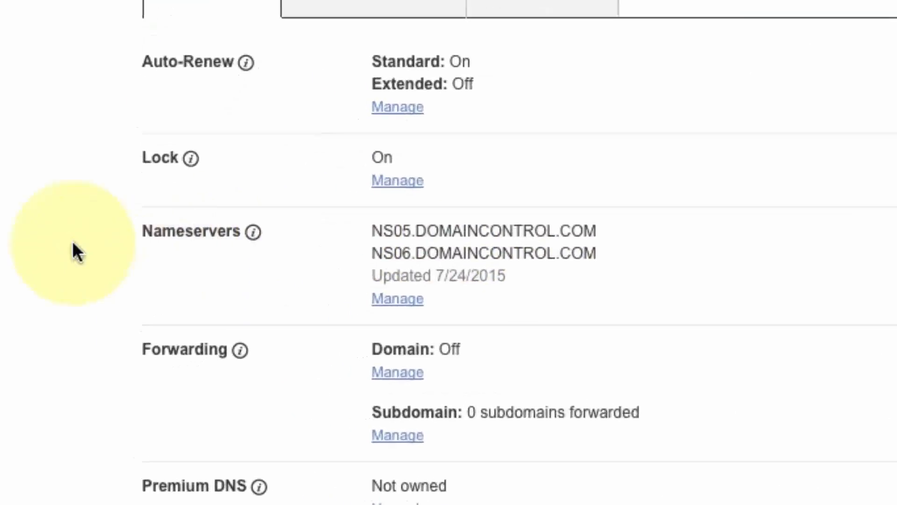
Switch 99ESPRESSO.COM's nameservers to Custom and begin adding a nameserver
{"action": "left_click", "coordinate": [409, 299]}
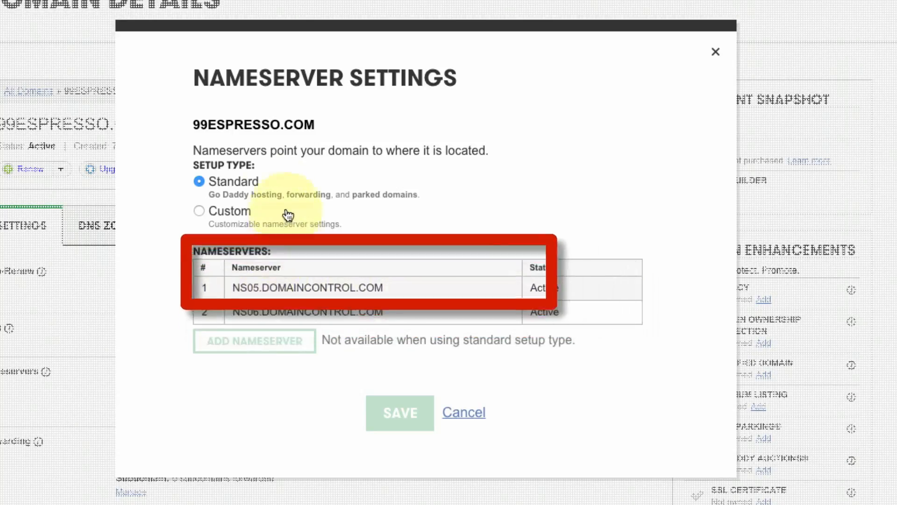
{"action": "left_click", "coordinate": [197, 212]}
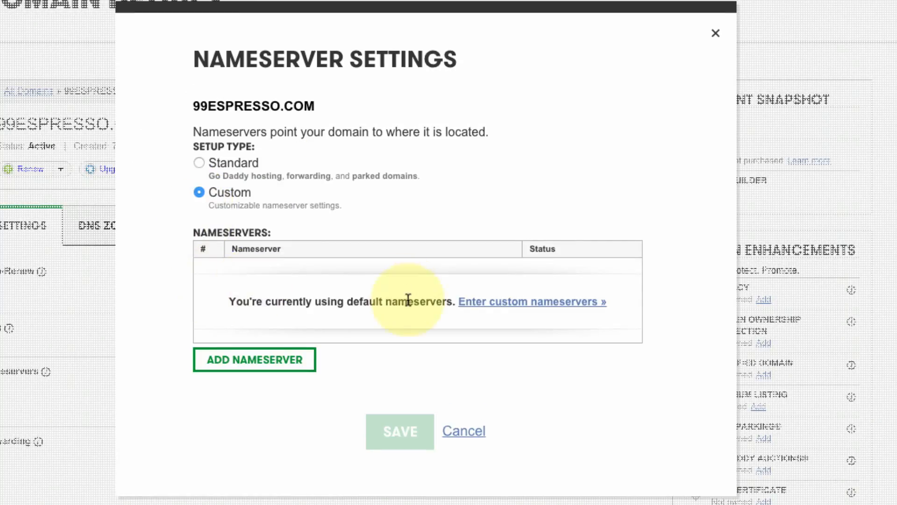
{"action": "left_click", "coordinate": [266, 371]}
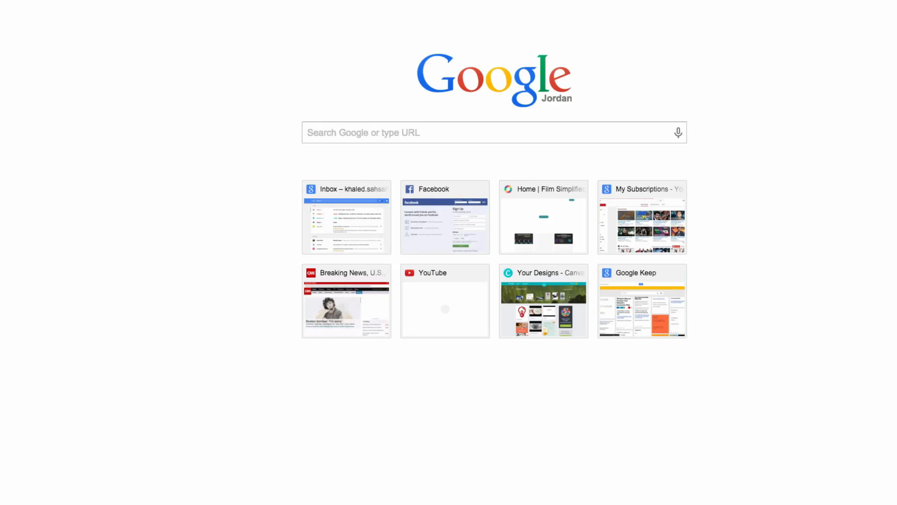
Search Google for 'bluehost name' and open the Name Servers - Bluehost help page
{"action": "type", "text": "bluehost"}
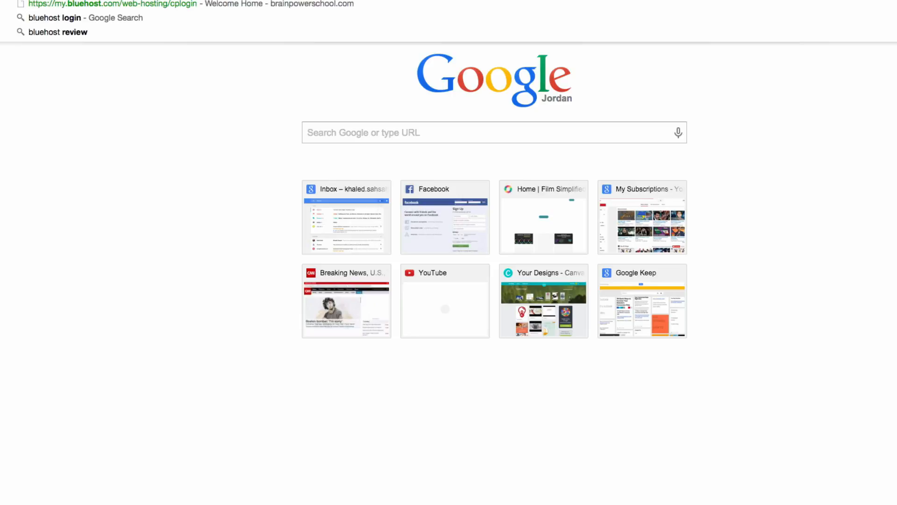
{"action": "type", "text": " name"}
{"action": "key", "text": "Return"}
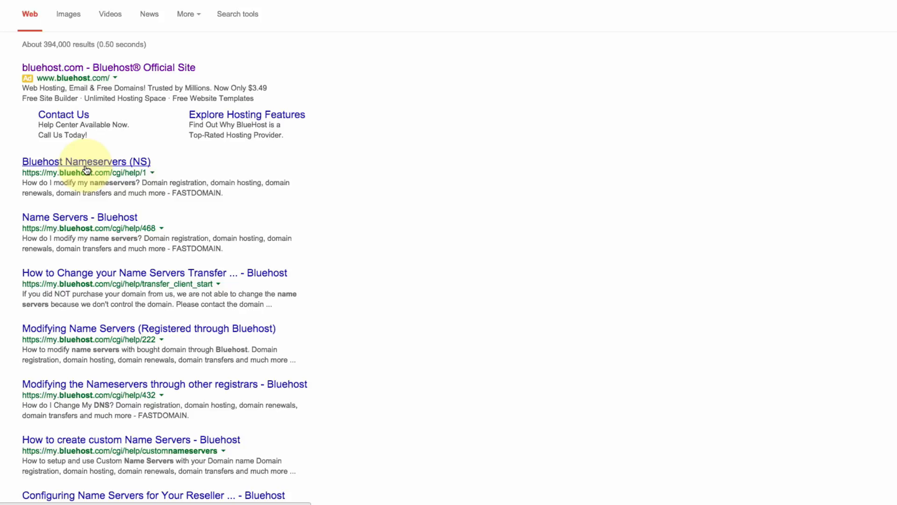
{"action": "left_click", "coordinate": [79, 218]}
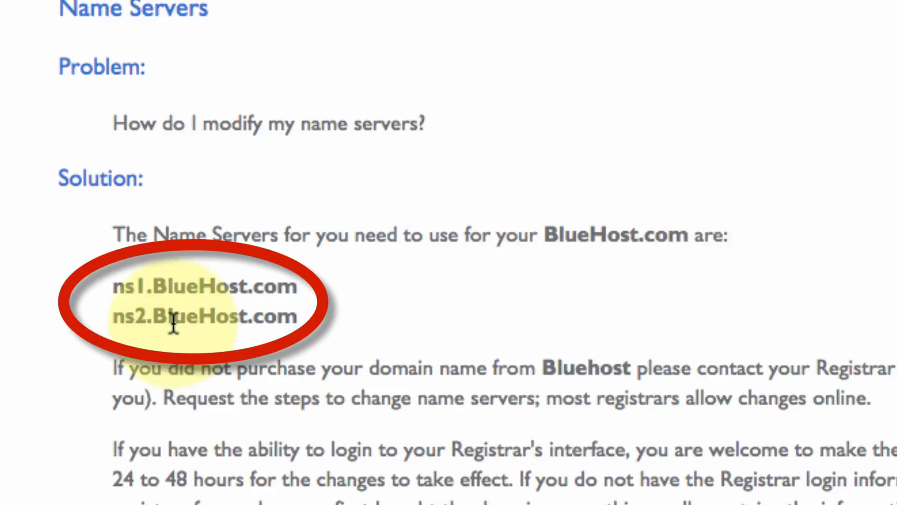
Select ns1.BlueHost.com on the Bluehost help page to copy it
{"action": "left_click_drag", "start_coordinate": [114, 286], "coordinate": [297, 286]}
{"action": "key", "text": "ctrl+c"}
{"action": "left_click_drag", "start_coordinate": [111, 317], "coordinate": [336, 312]}
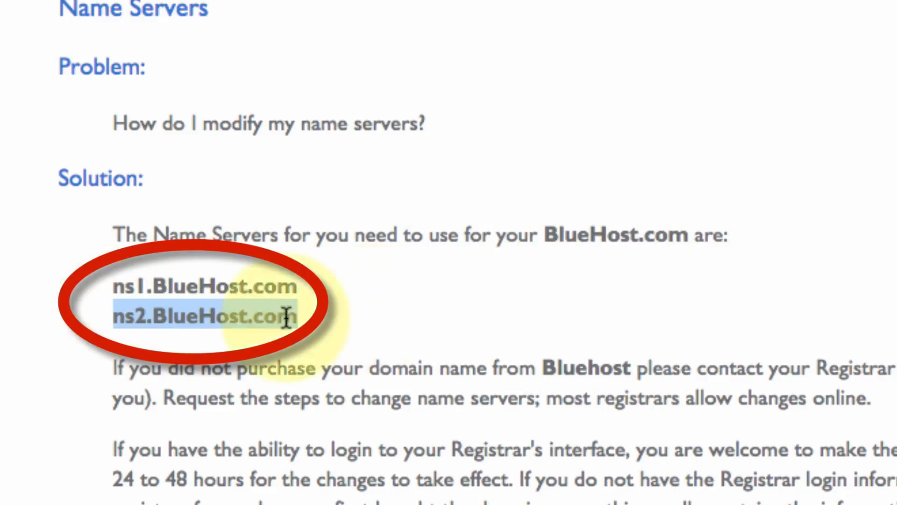
{"action": "left_click_drag", "start_coordinate": [112, 289], "coordinate": [341, 284]}
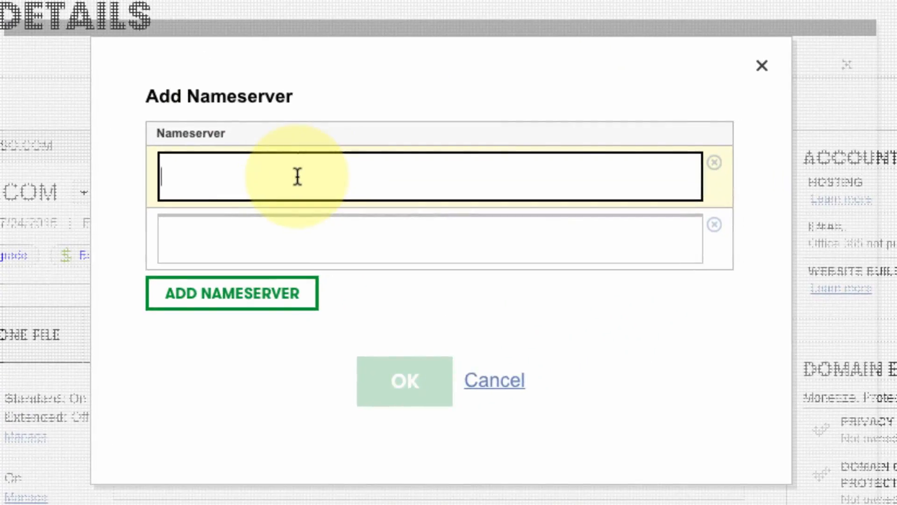
Paste ns1.BlueHost.com into both nameserver fields, trimming the trailing spaces
{"action": "key", "text": "ctrl+v"}
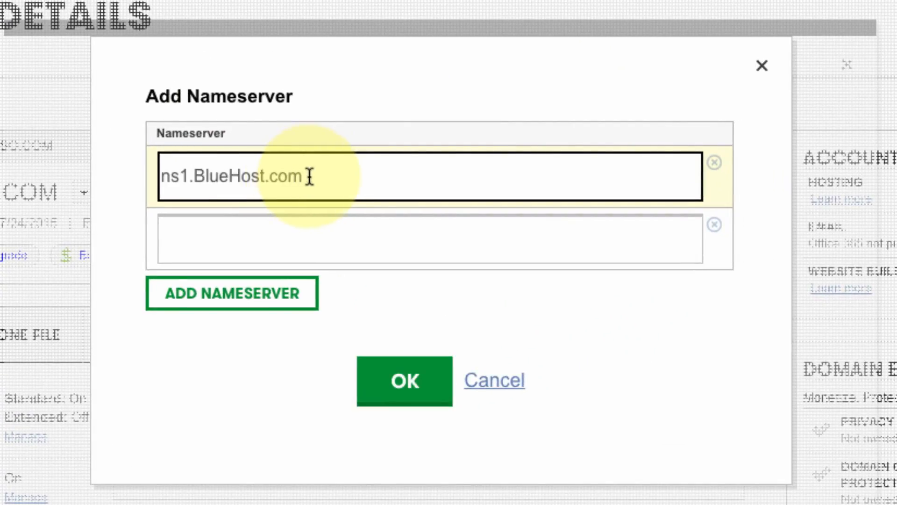
{"action": "key", "text": "BackSpace"}
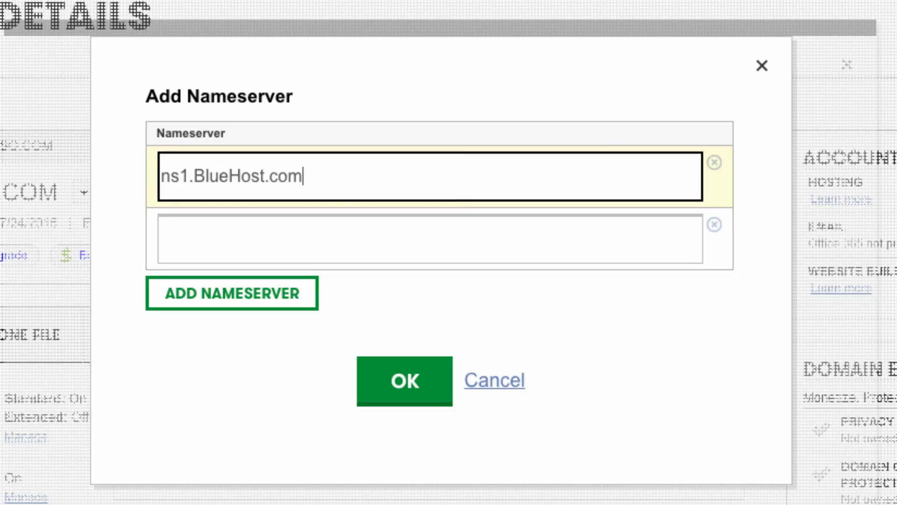
{"action": "left_click", "coordinate": [274, 242]}
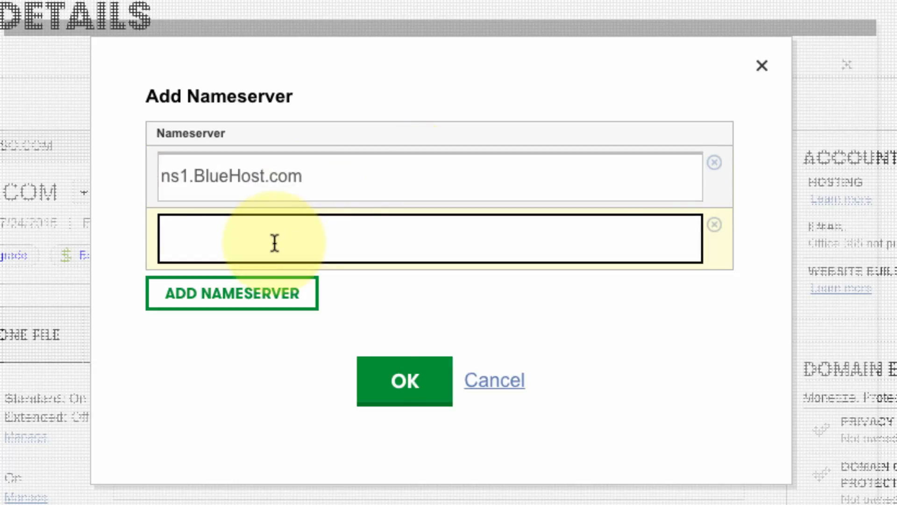
{"action": "key", "text": "ctrl+v"}
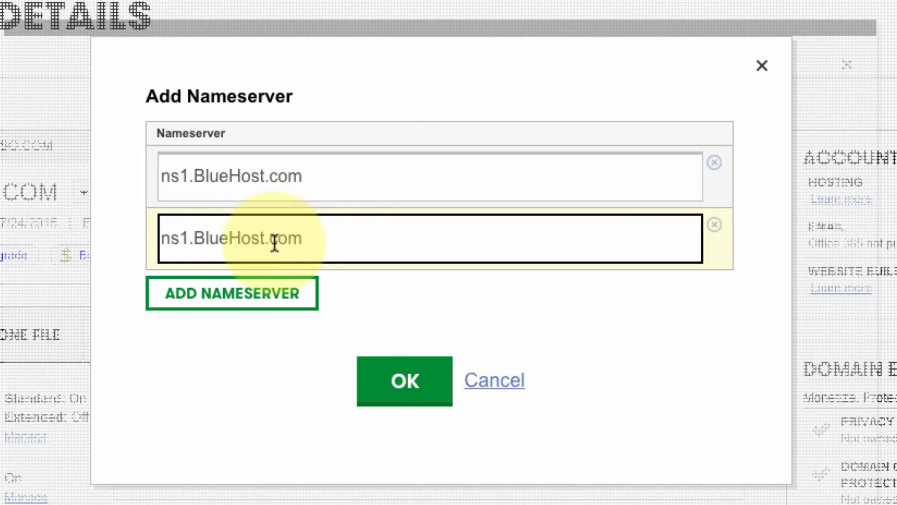
{"action": "key", "text": "BackSpace"}
Change the second nameserver to ns2.BlueHost.com, then confirm and save the settings
{"action": "key", "text": "Left"}
{"action": "key", "text": "Left"}
{"action": "key", "text": "Left"}
{"action": "key", "text": "Left"}
{"action": "key", "text": "Left"}
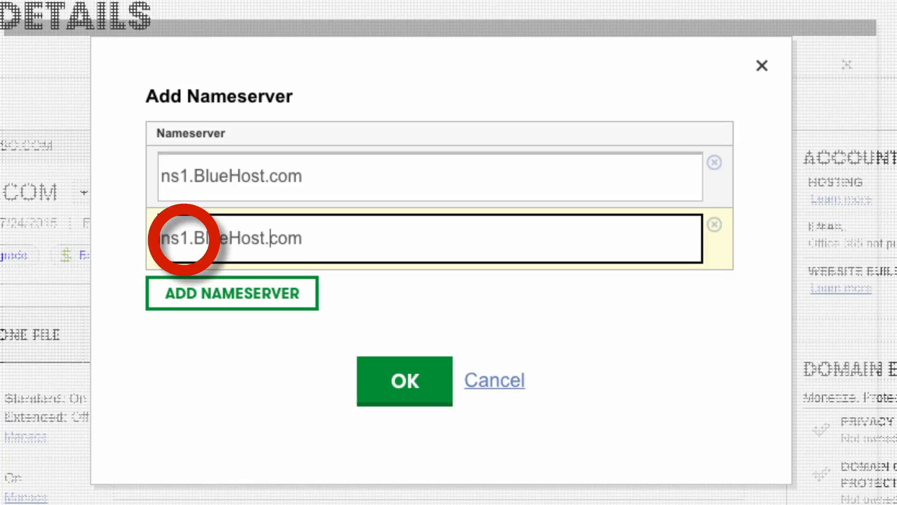
{"action": "key", "text": "Left"}
{"action": "key", "text": "Left"}
{"action": "key", "text": "Left"}
{"action": "key", "text": "Left"}
{"action": "key", "text": "Left"}
{"action": "key", "text": "Left"}
{"action": "key", "text": "Left"}
{"action": "key", "text": "Left"}
{"action": "key", "text": "BackSpace"}
{"action": "type", "text": "2"}
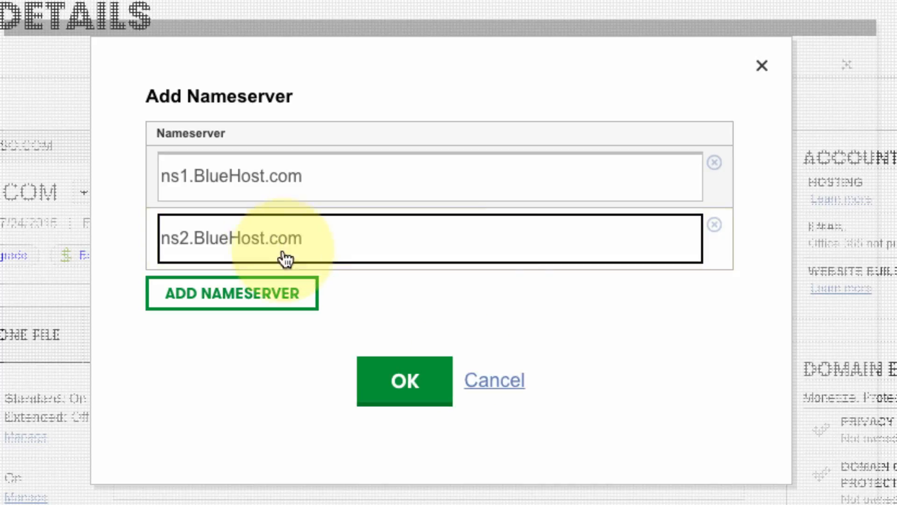
{"action": "left_click", "coordinate": [382, 391]}
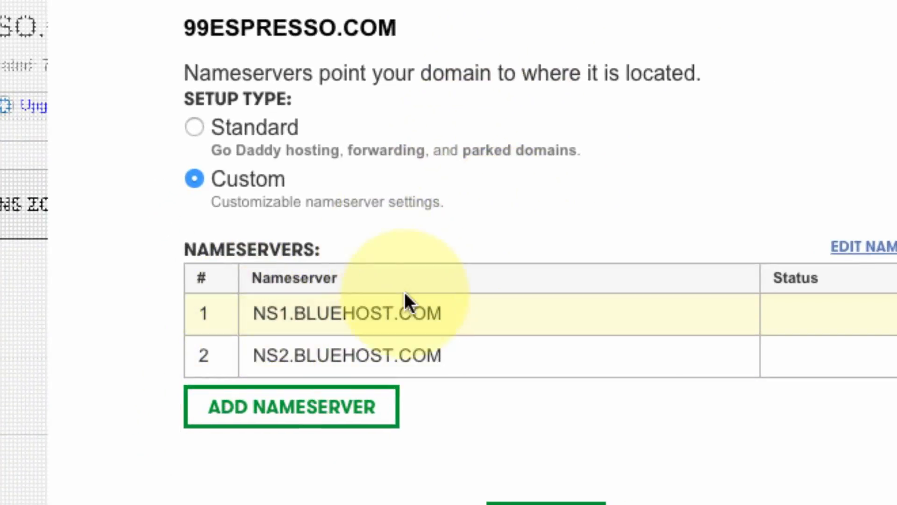
{"action": "left_click", "coordinate": [547, 503]}
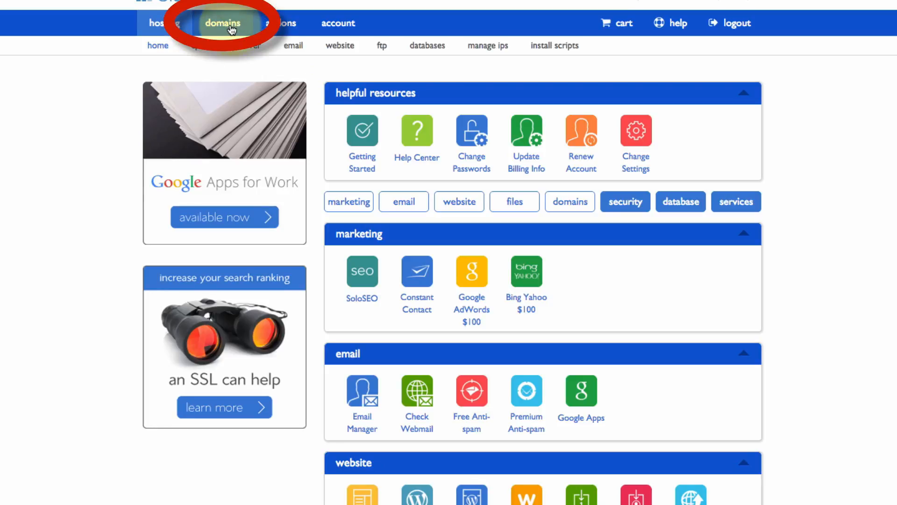
Assign 99espresso.com to the Bluehost account as an addon domain with directory 99espresso
{"action": "left_click", "coordinate": [231, 30]}
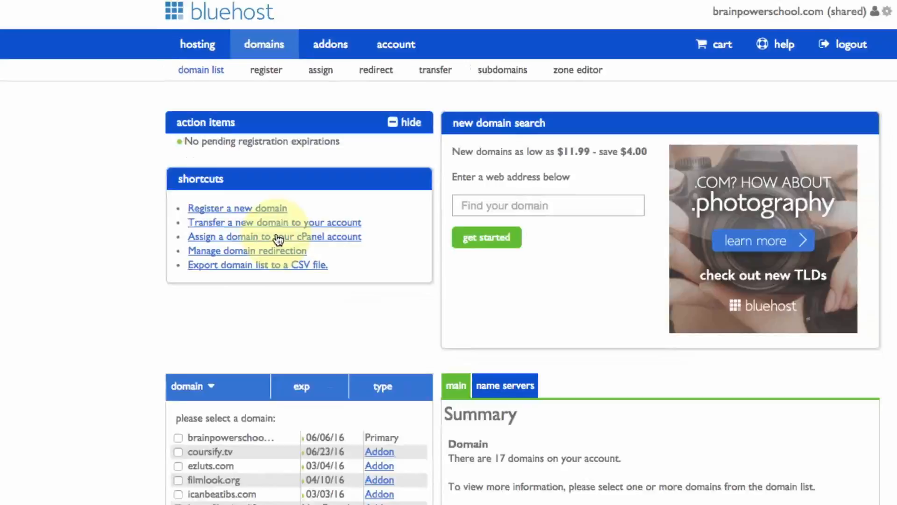
{"action": "left_click", "coordinate": [292, 257]}
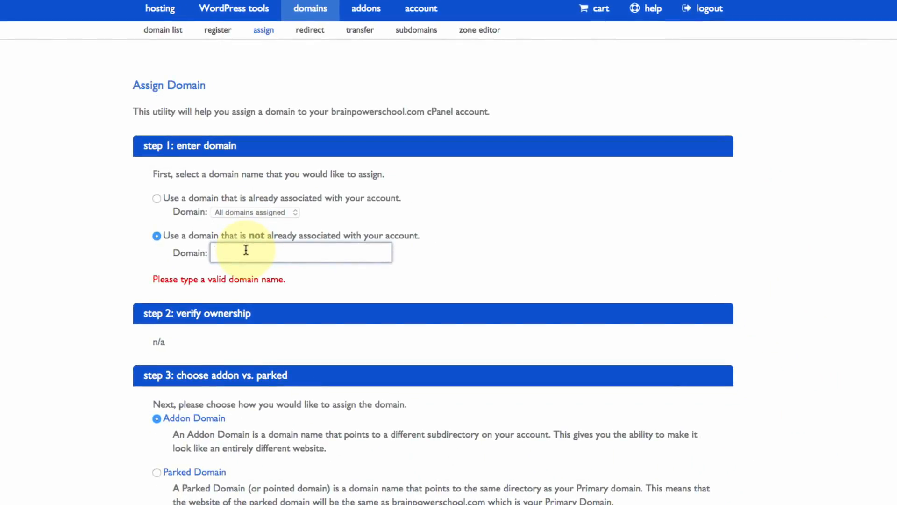
{"action": "type", "text": "99espre"}
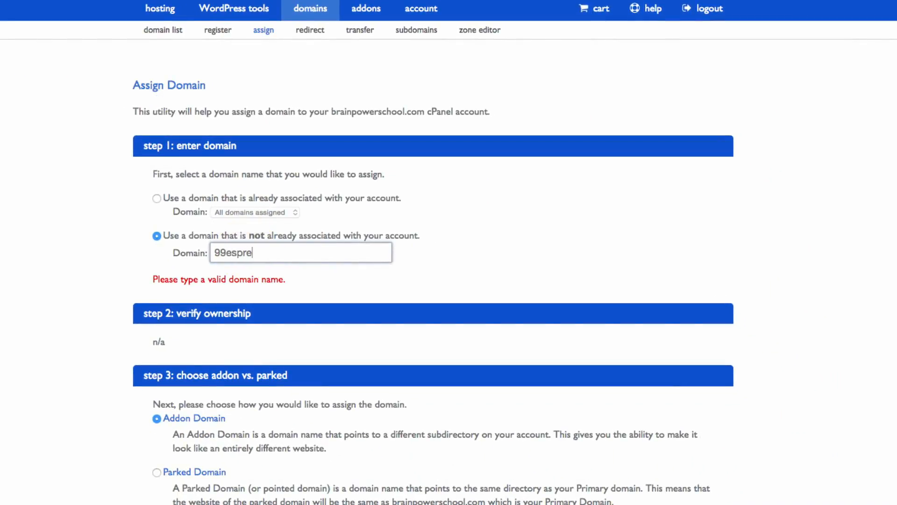
{"action": "type", "text": "sso.com"}
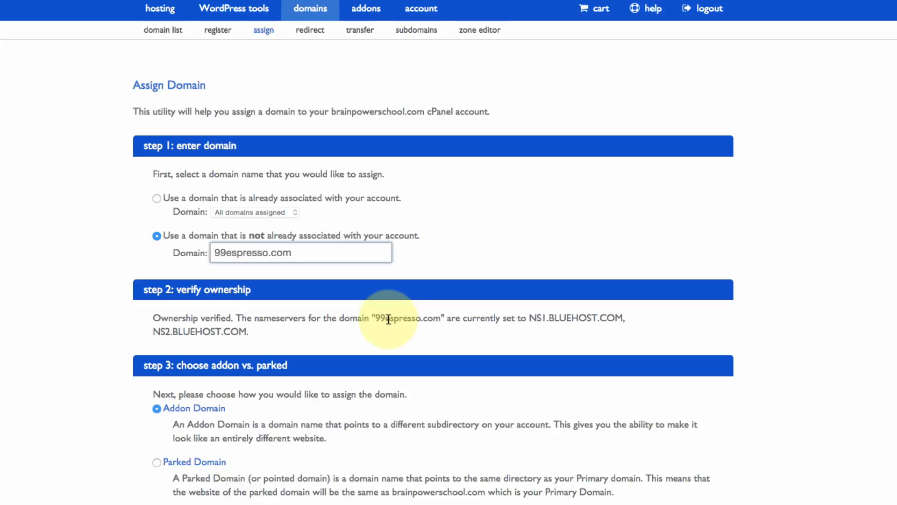
{"action": "scroll", "coordinate": [54, 361], "scroll_direction": "down", "scroll_amount": 5}
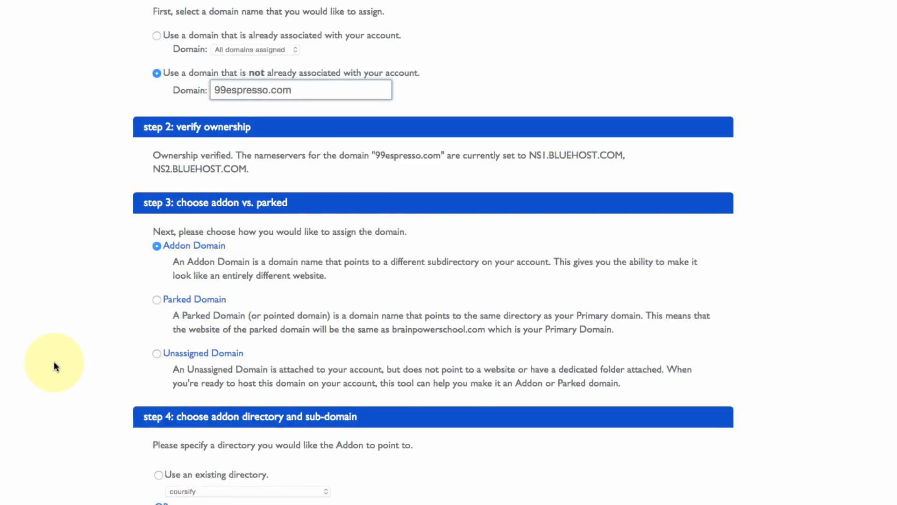
{"action": "scroll", "coordinate": [55, 364], "scroll_direction": "down", "scroll_amount": 6}
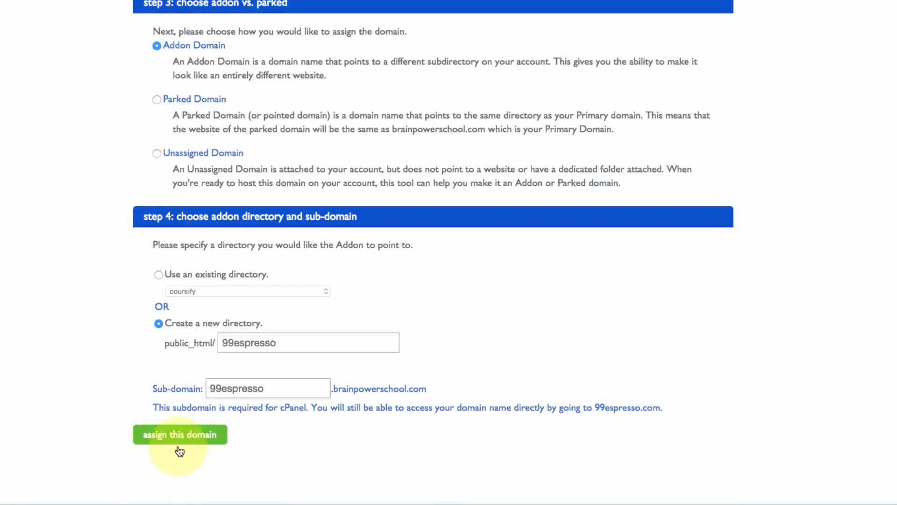
{"action": "left_click", "coordinate": [185, 439]}
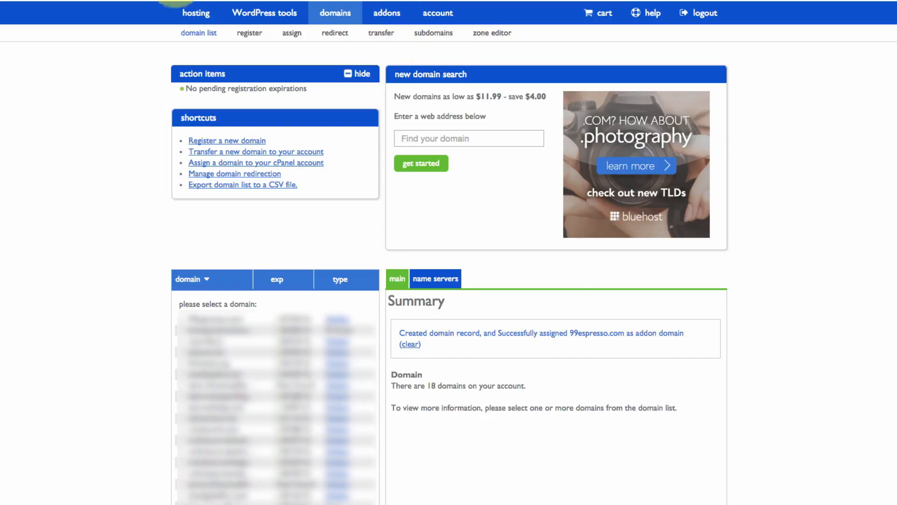
Open Bluehost's One-click Install catalogue and begin a WordPress installation
{"action": "left_click", "coordinate": [200, 21]}
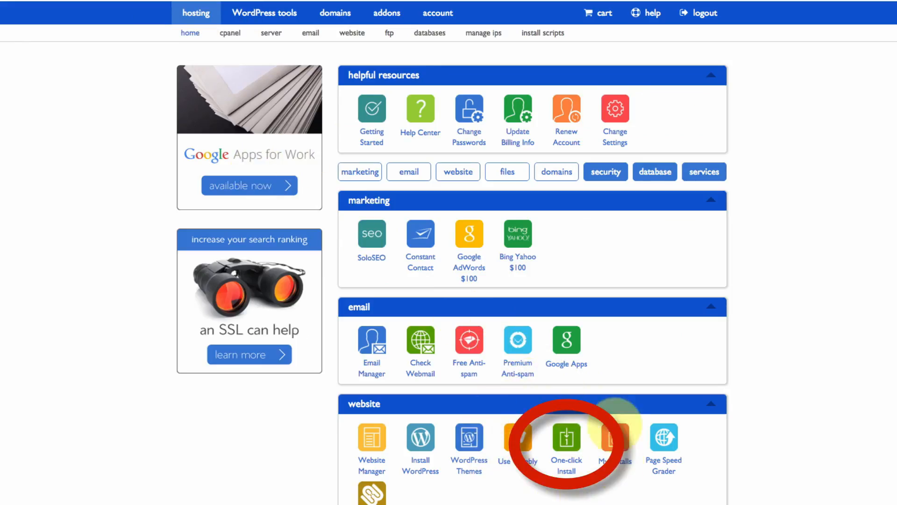
{"action": "left_click", "coordinate": [571, 443]}
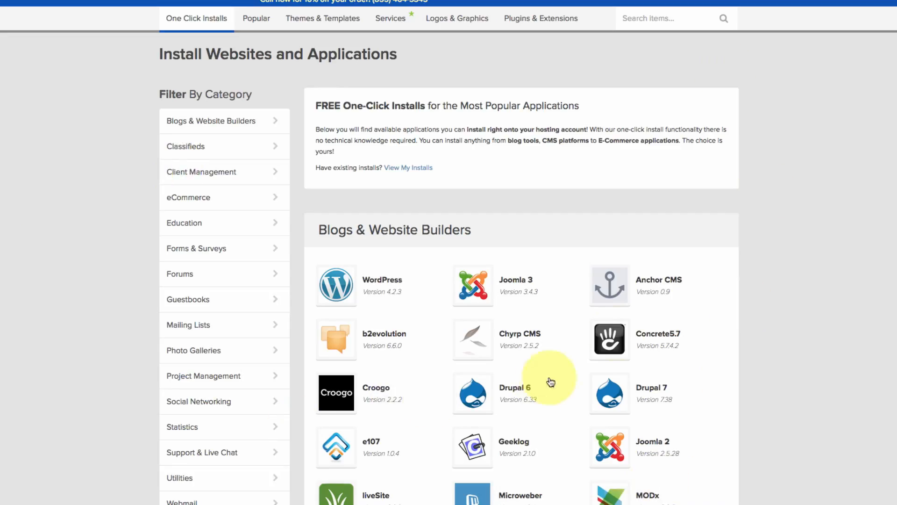
{"action": "left_click", "coordinate": [340, 289]}
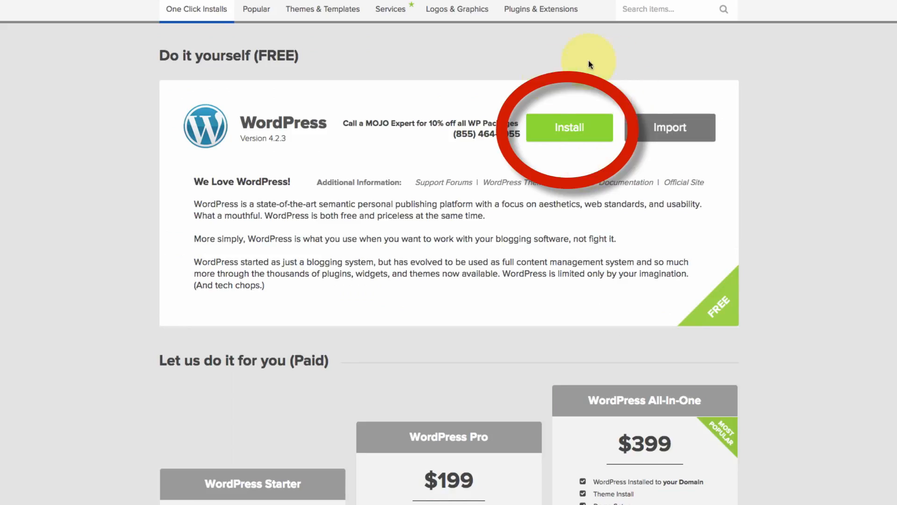
{"action": "left_click", "coordinate": [574, 128]}
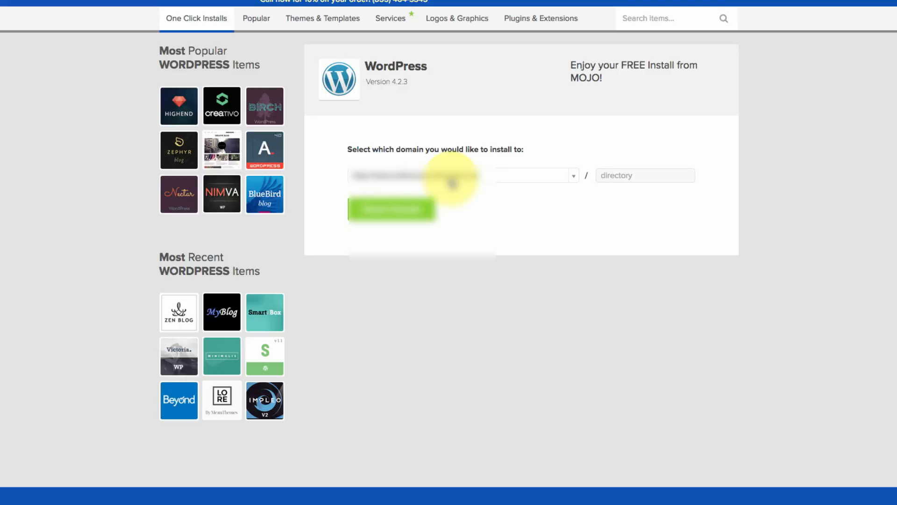
{"action": "left_click", "coordinate": [452, 182]}
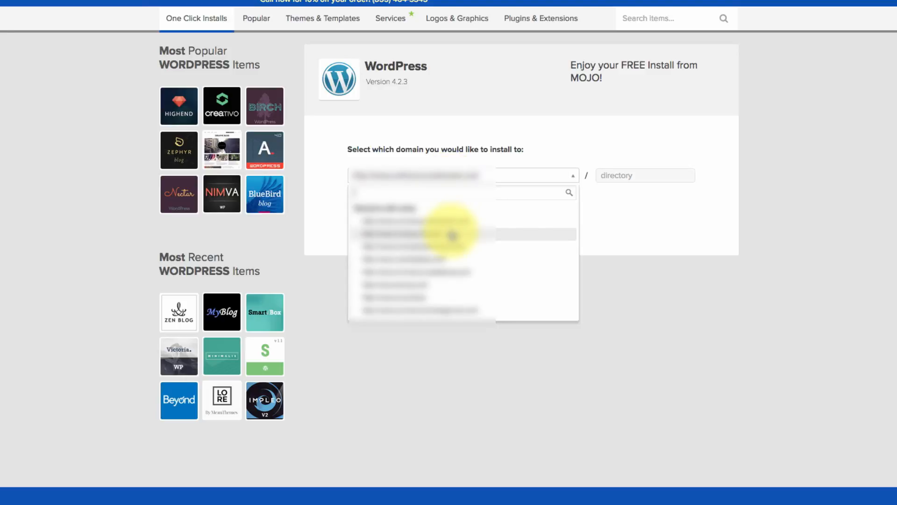
{"action": "scroll", "coordinate": [452, 236], "scroll_direction": "down", "scroll_amount": 2}
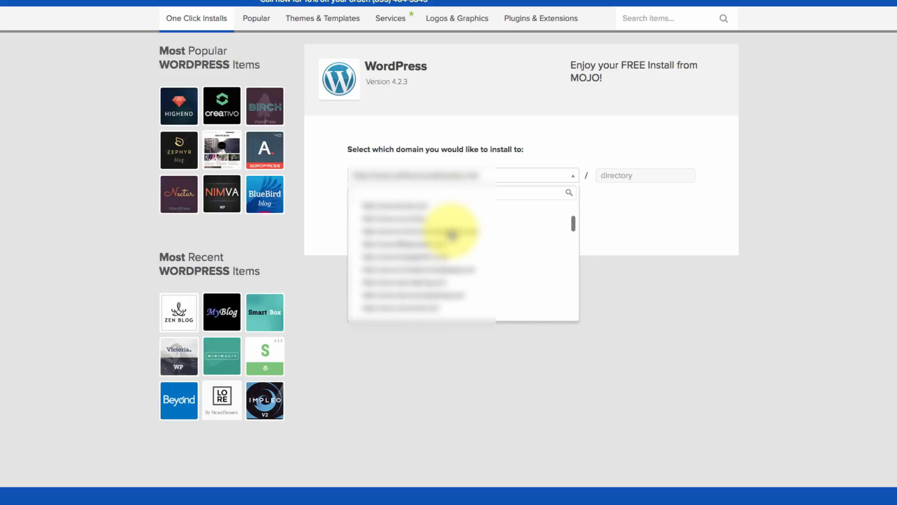
{"action": "scroll", "coordinate": [455, 252], "scroll_direction": "down", "scroll_amount": 3}
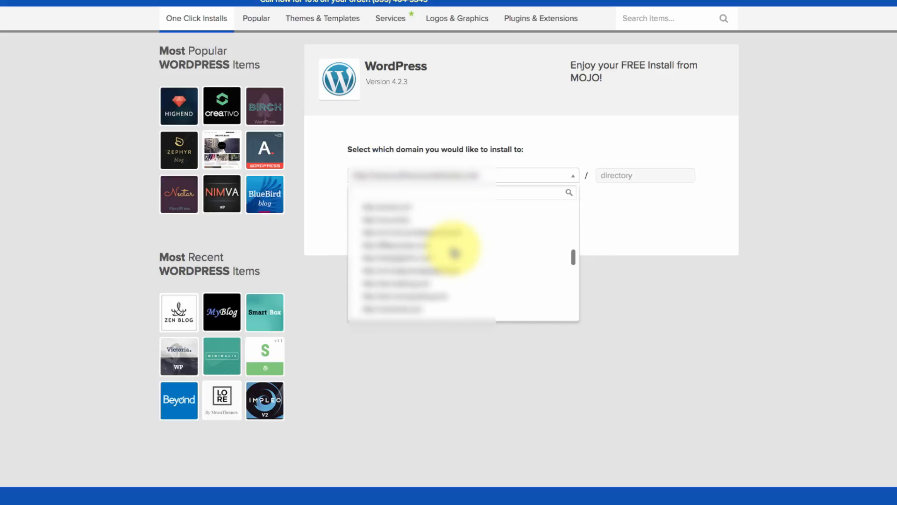
{"action": "left_click", "coordinate": [413, 249]}
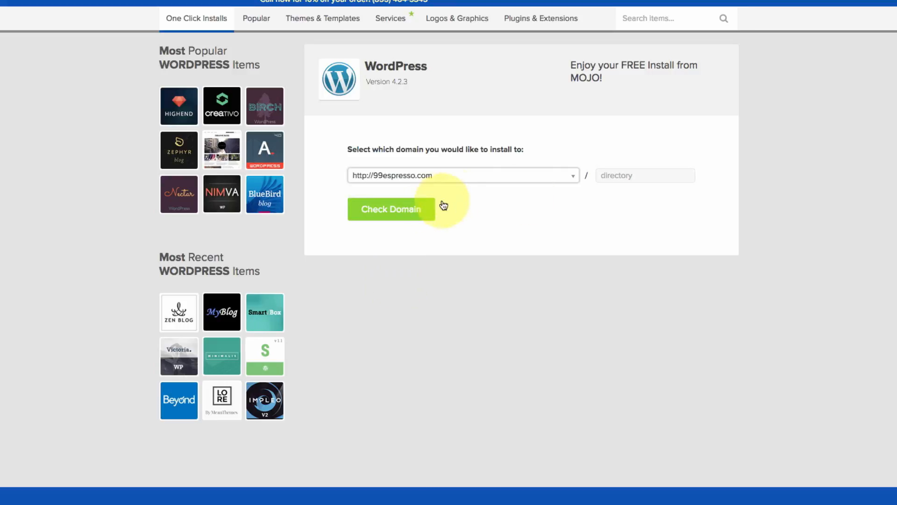
{"action": "left_click", "coordinate": [396, 221]}
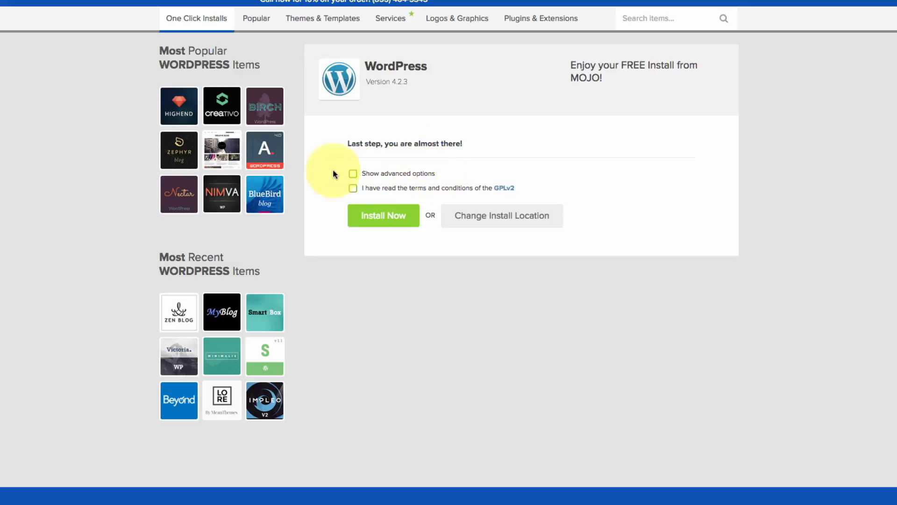
Set site name '99 espresso', enter the admin username and password, accept GPLv2, and install
{"action": "left_click", "coordinate": [353, 174]}
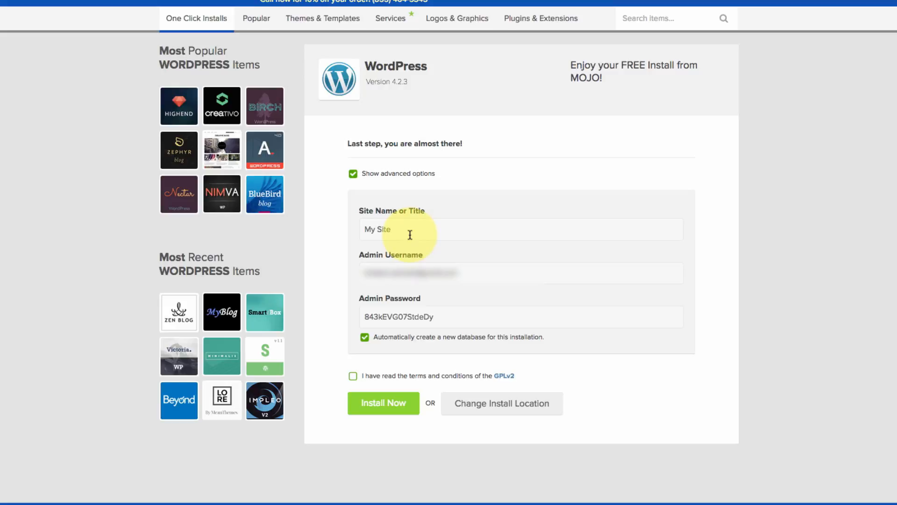
{"action": "double_click", "coordinate": [410, 234]}
{"action": "triple_click", "coordinate": [410, 234]}
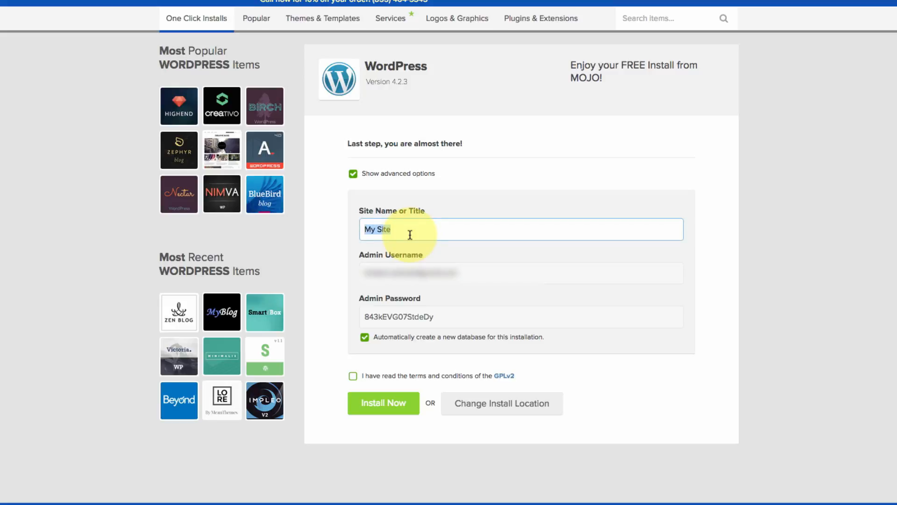
{"action": "type", "text": "99 espresso"}
{"action": "key", "text": "Tab"}
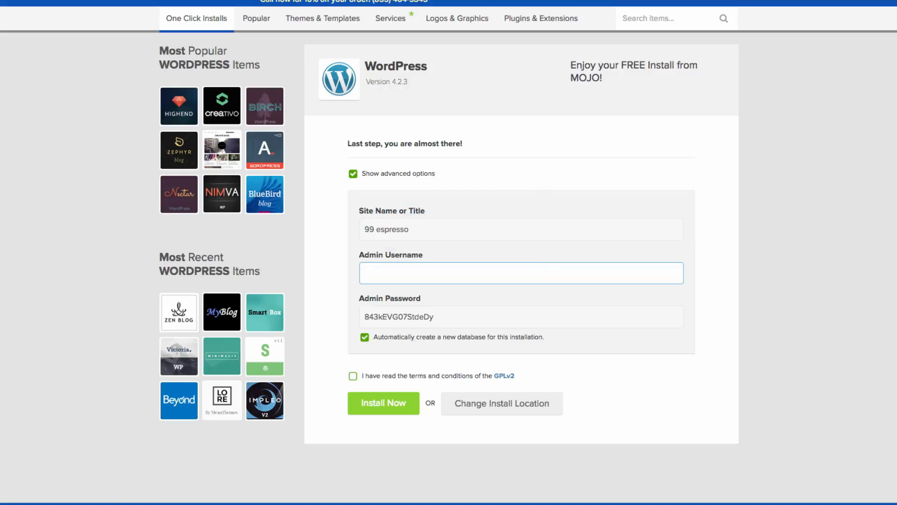
{"action": "type", "text": "Alex"}
{"action": "key", "text": "Tab"}
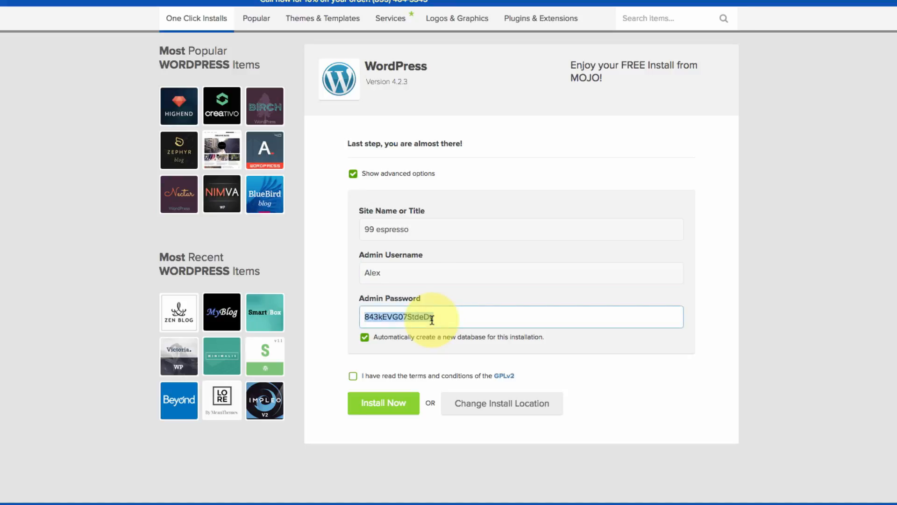
{"action": "type", "text": "99espresso"}
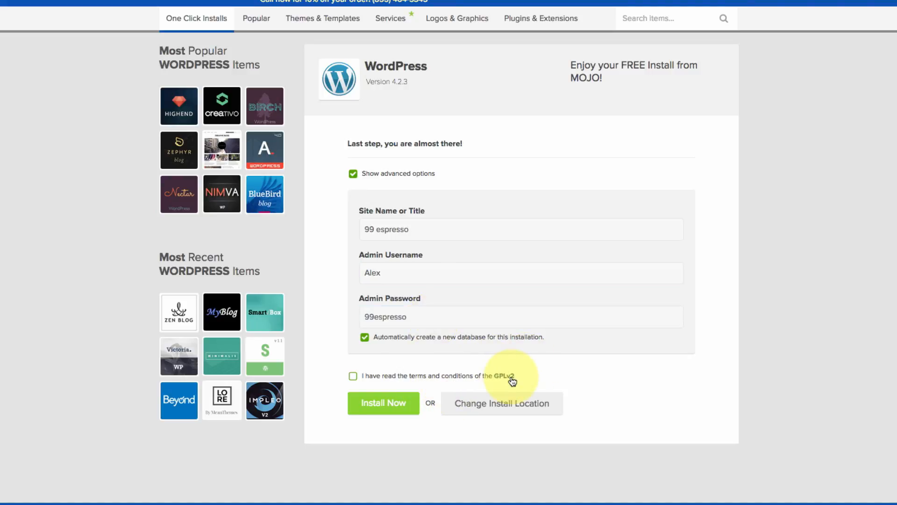
{"action": "left_click", "coordinate": [354, 376]}
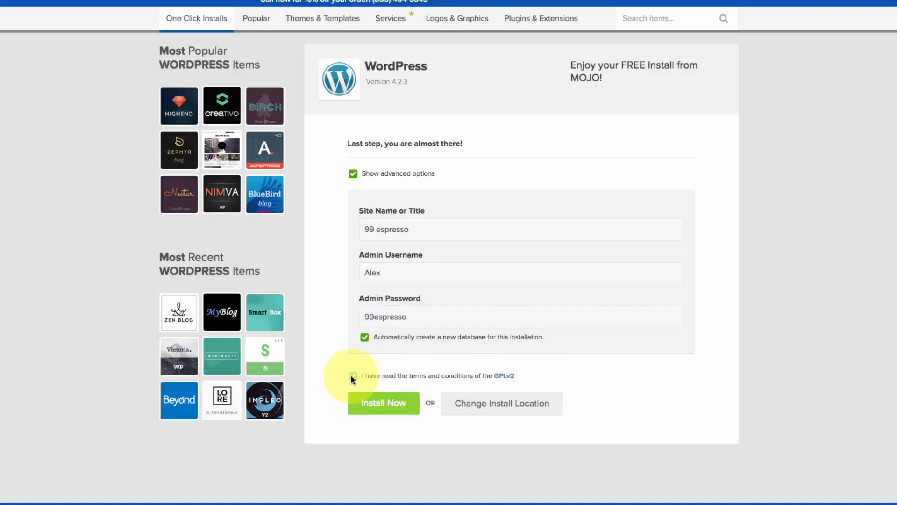
{"action": "left_click", "coordinate": [374, 412]}
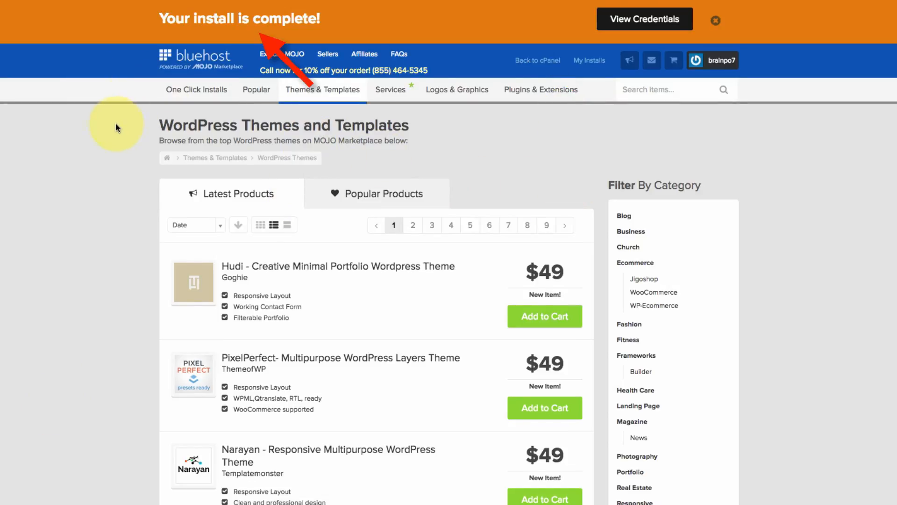
View the new install's login credentials, then load 99espresso.com to see its Website Coming Soon page
{"action": "left_click", "coordinate": [657, 25]}
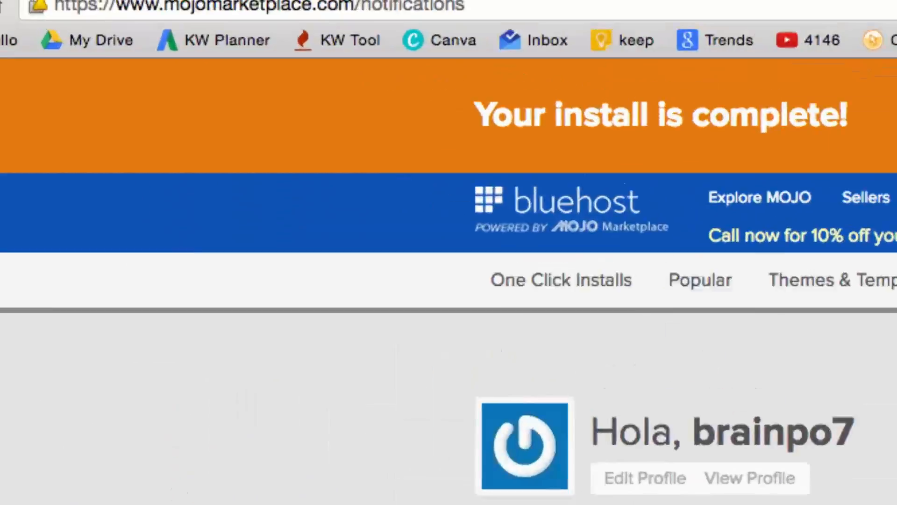
{"action": "left_click", "coordinate": [453, 36]}
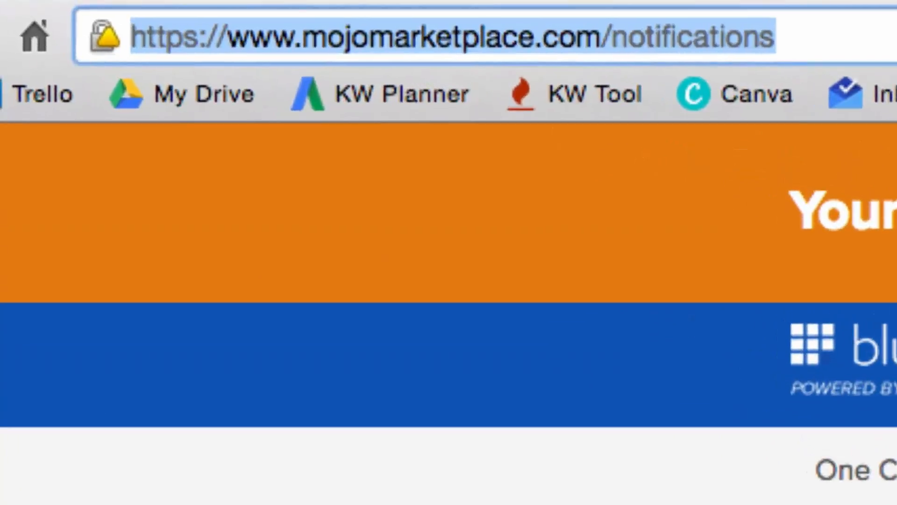
{"action": "type", "text": "99espresso.c"}
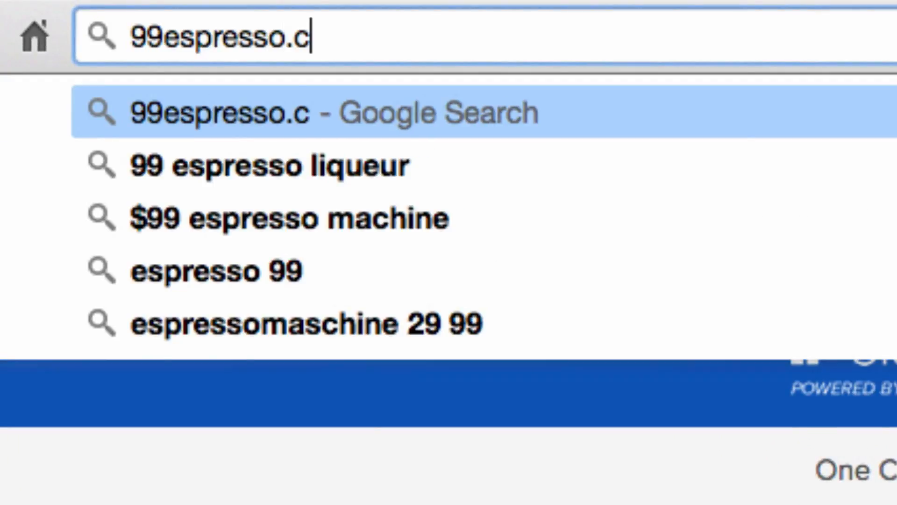
{"action": "type", "text": "om"}
{"action": "key", "text": "Return"}
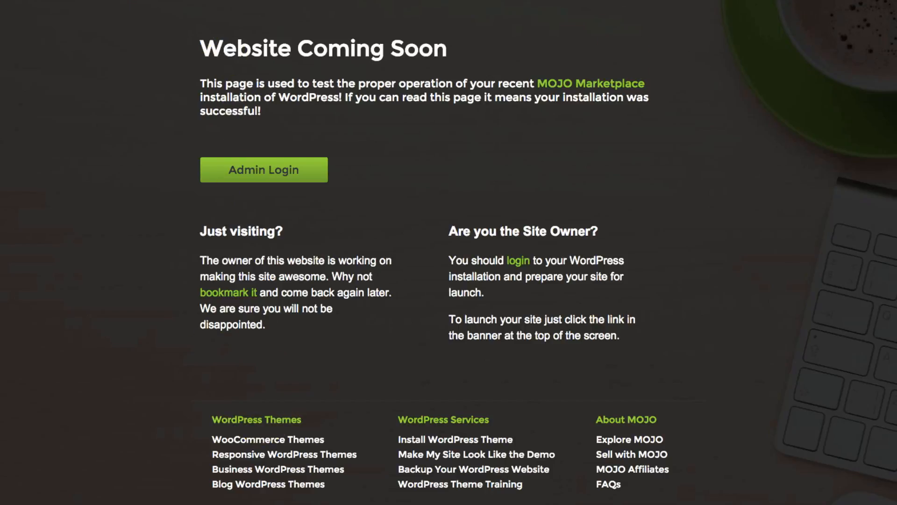
Go to 99espresso.com/wp-admin and log in to the WordPress admin
{"action": "left_click", "coordinate": [461, 61]}
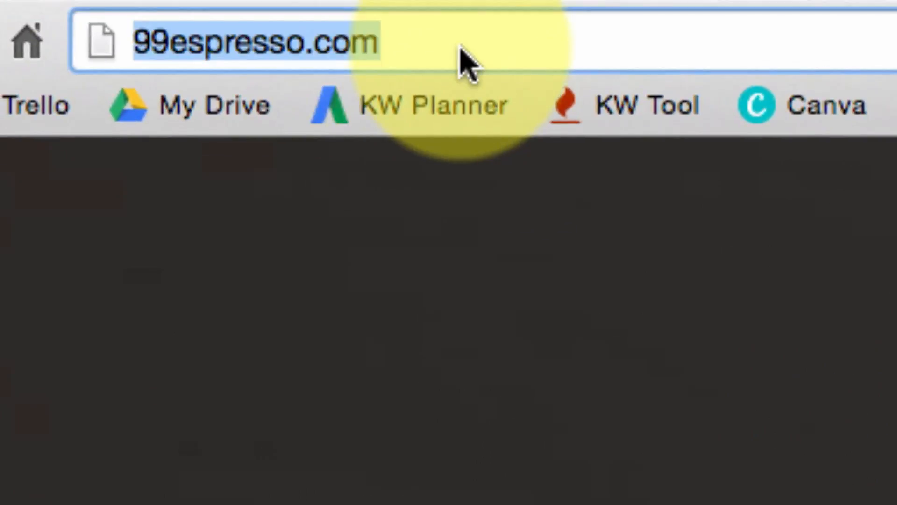
{"action": "key", "text": "Right"}
{"action": "type", "text": "/"}
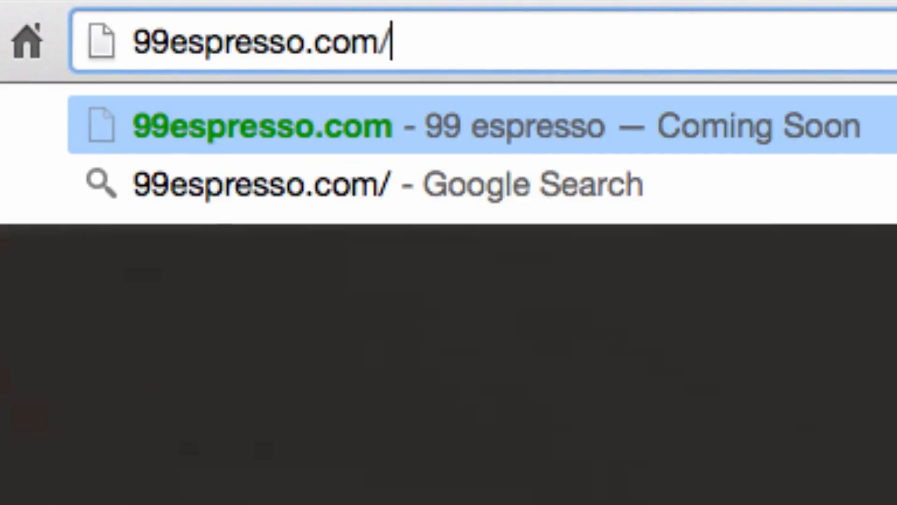
{"action": "type", "text": "wp-admin"}
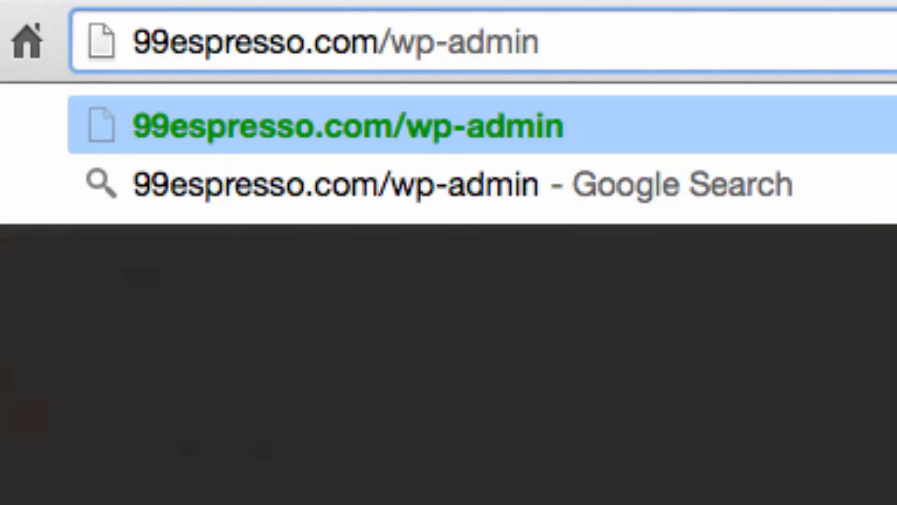
{"action": "key", "text": "Return"}
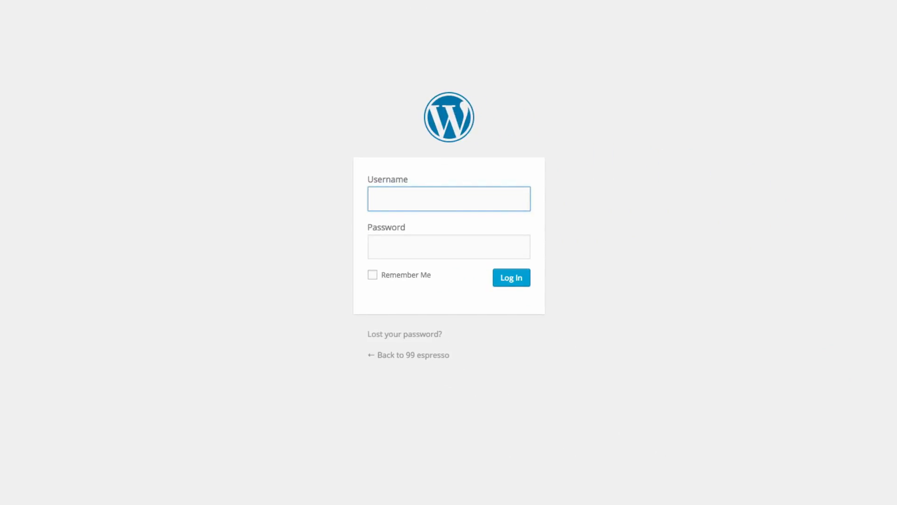
{"action": "left_click", "coordinate": [503, 283]}
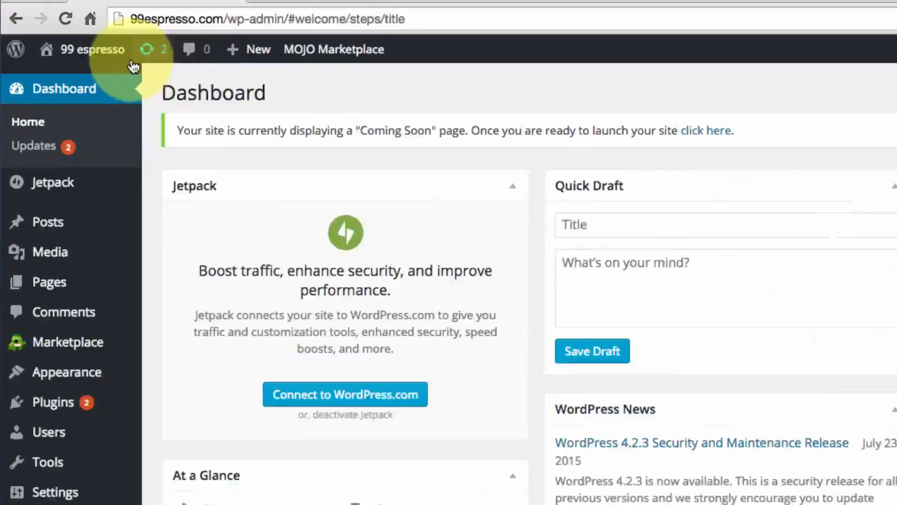
Open the live 99 espresso site in a new tab via Visit Site, then return to the Dashboard
{"action": "mouse_move", "coordinate": [38, 56]}
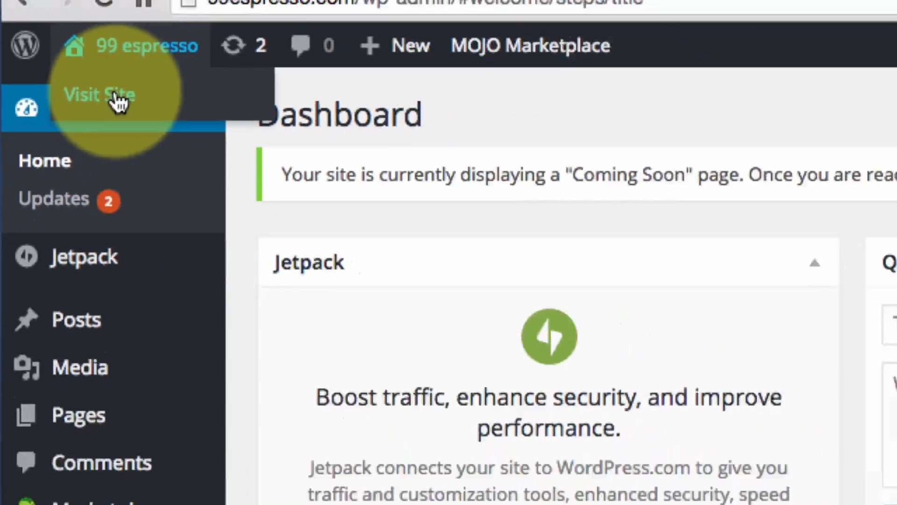
{"action": "left_click", "coordinate": [192, 123]}
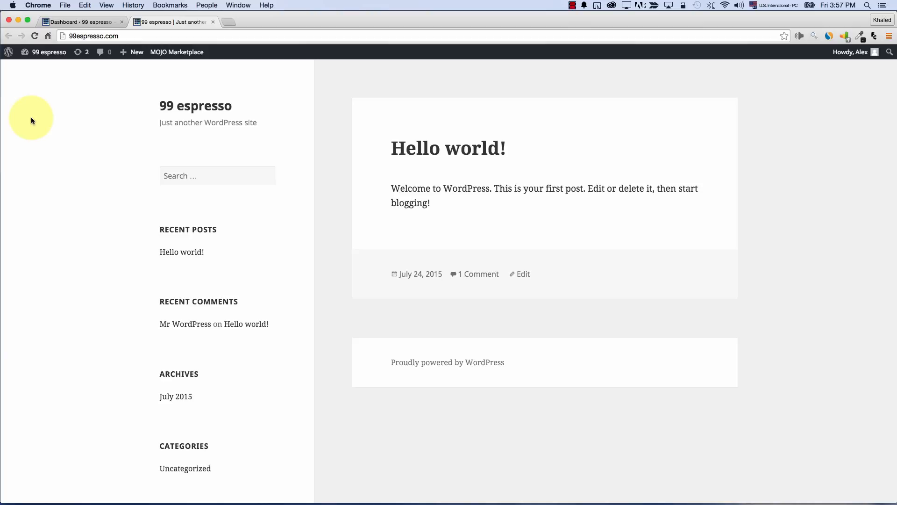
{"action": "left_click", "coordinate": [93, 22]}
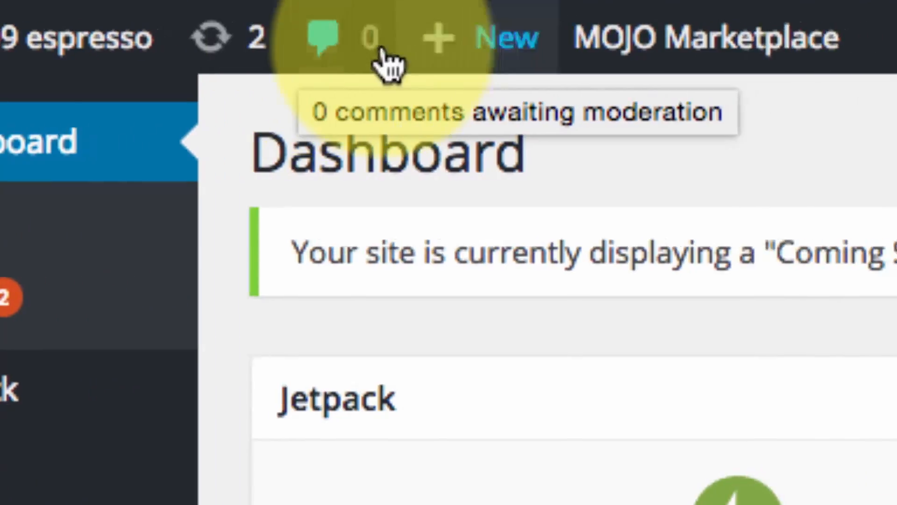
{"action": "mouse_move", "coordinate": [602, 52]}
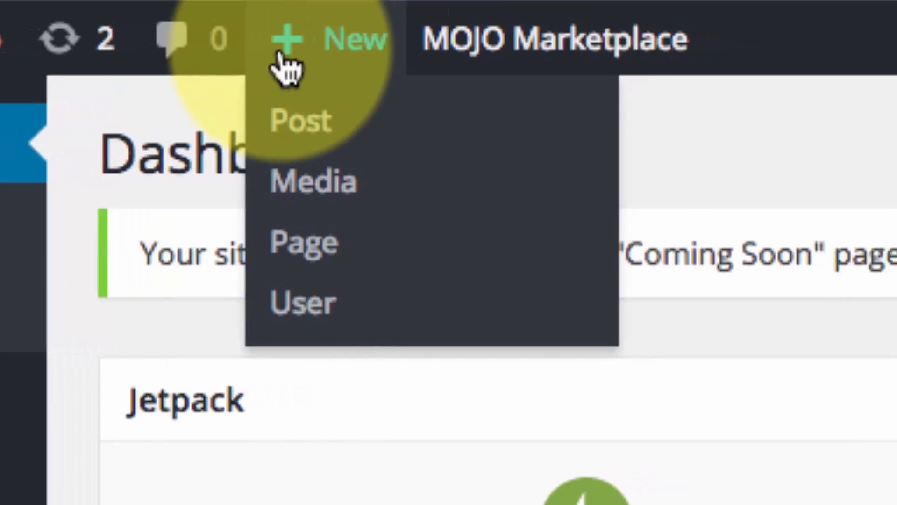
{"action": "mouse_move", "coordinate": [581, 41]}
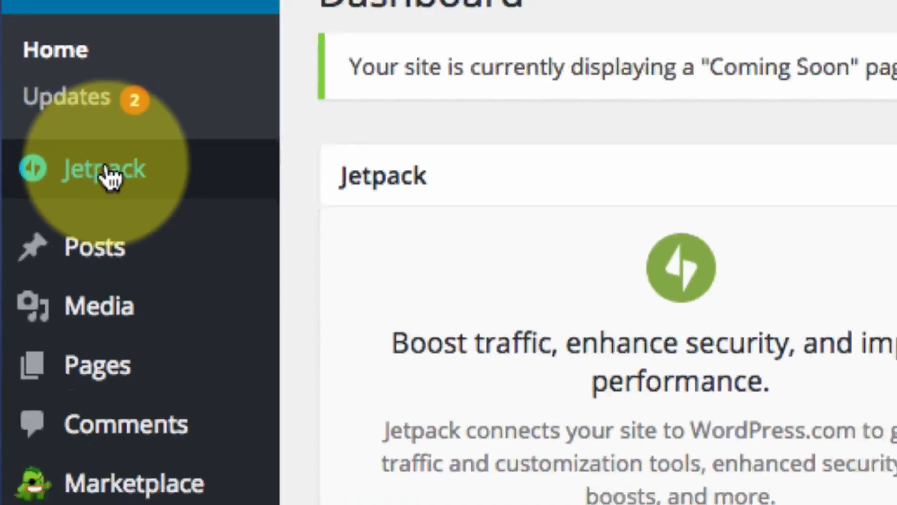
Browse the Jetpack, All Posts and Media Library admin screens
{"action": "left_click", "coordinate": [145, 199]}
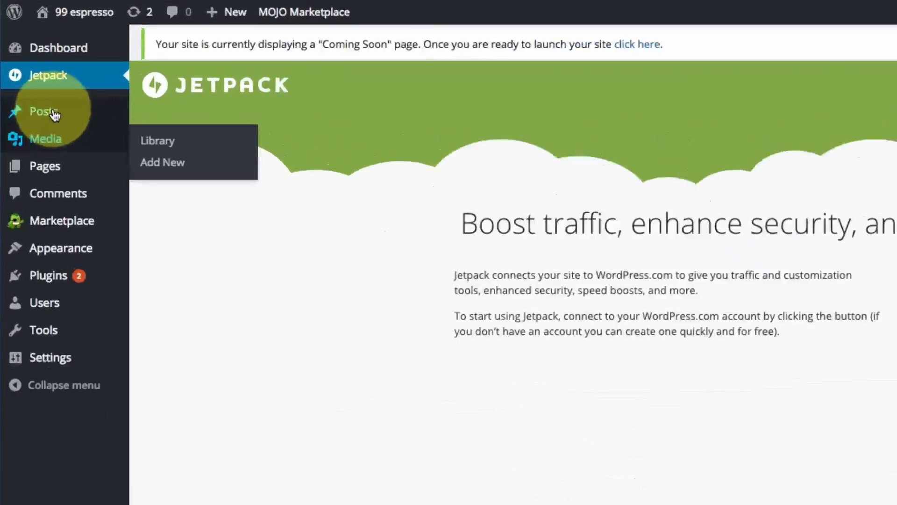
{"action": "mouse_move", "coordinate": [33, 110]}
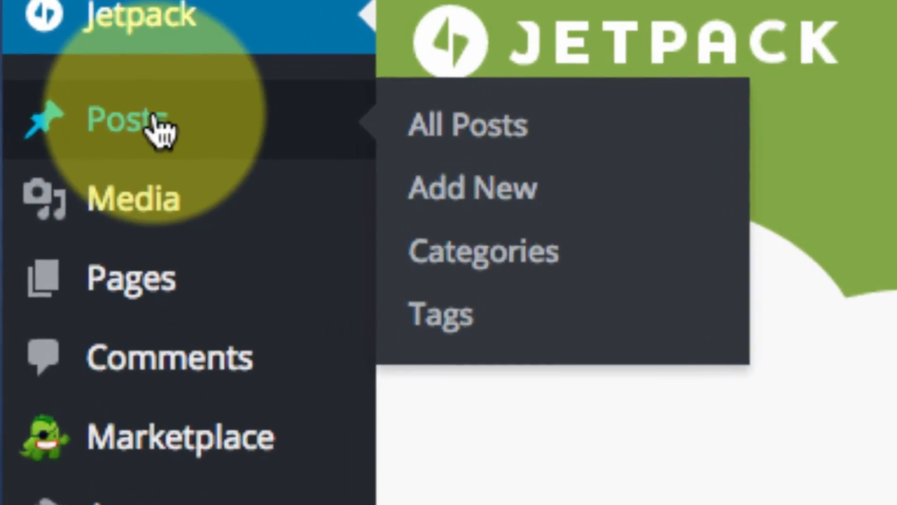
{"action": "left_click", "coordinate": [173, 123]}
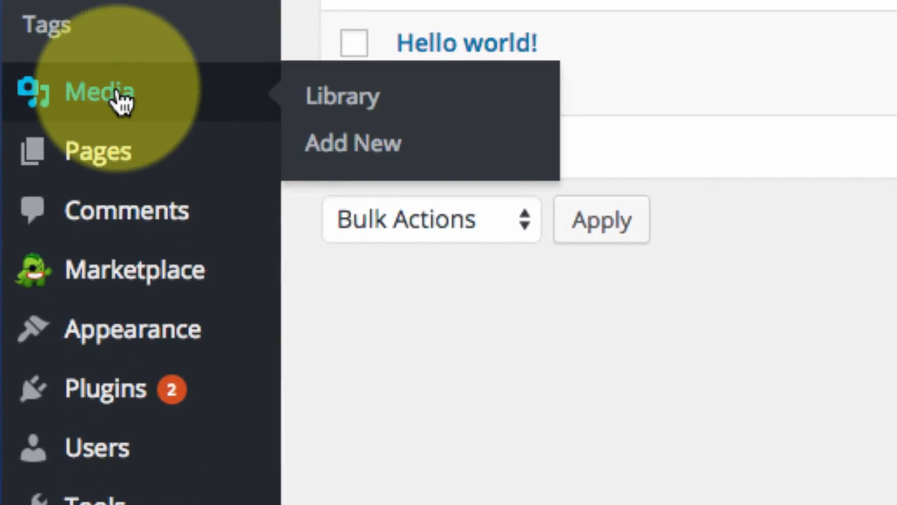
{"action": "left_click", "coordinate": [119, 96]}
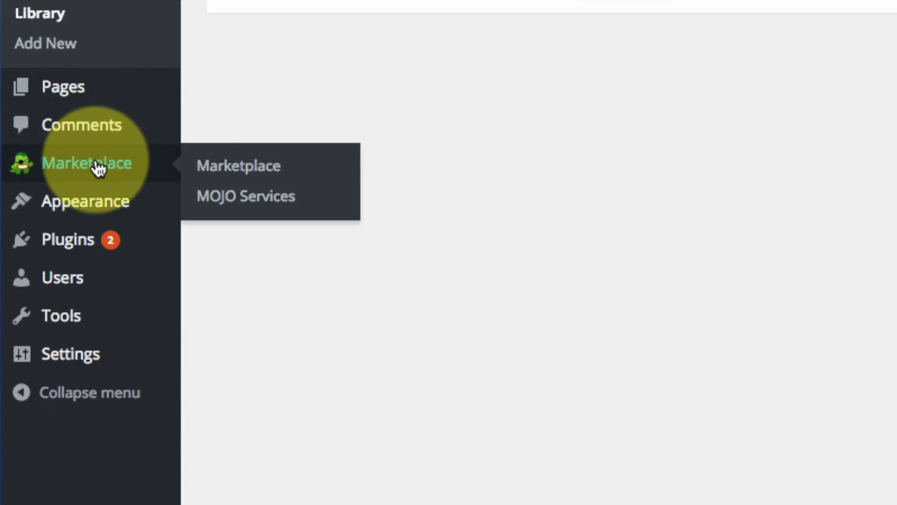
Collapse the admin sidebar so only menu icons show
{"action": "mouse_move", "coordinate": [86, 189]}
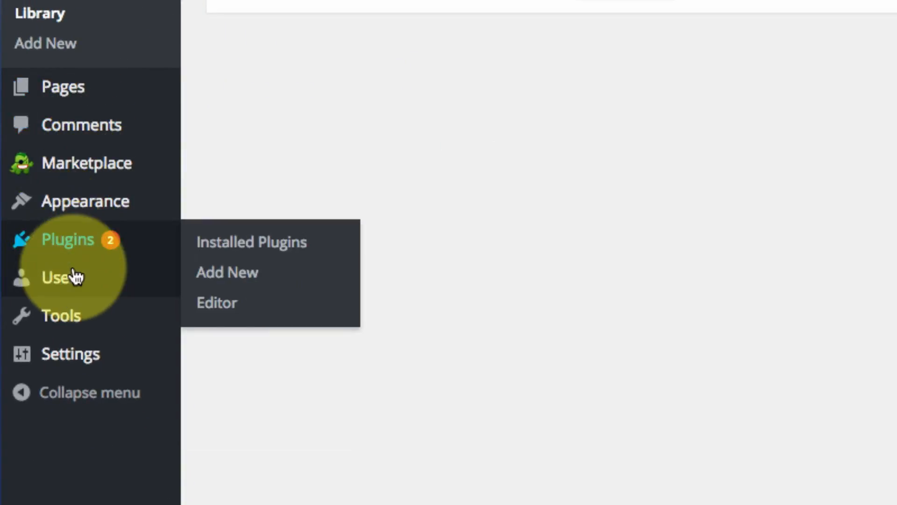
{"action": "mouse_move", "coordinate": [72, 371]}
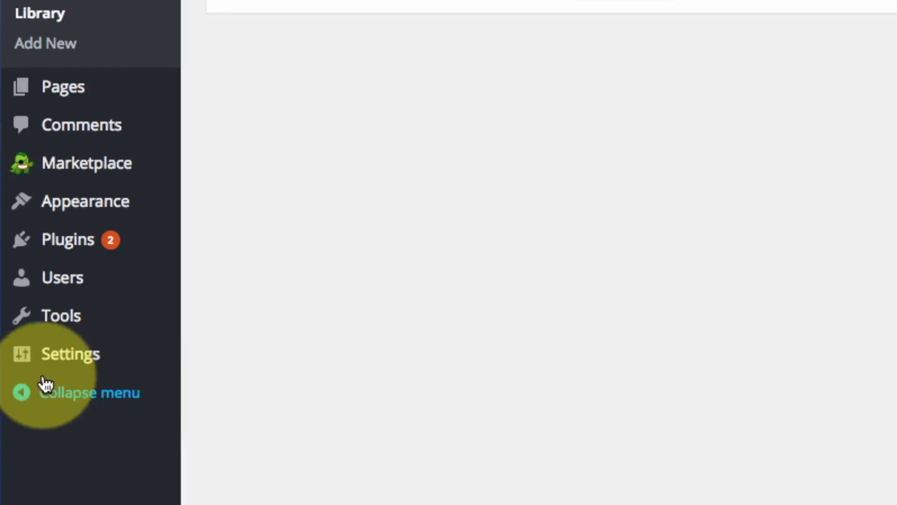
{"action": "left_click", "coordinate": [59, 398]}
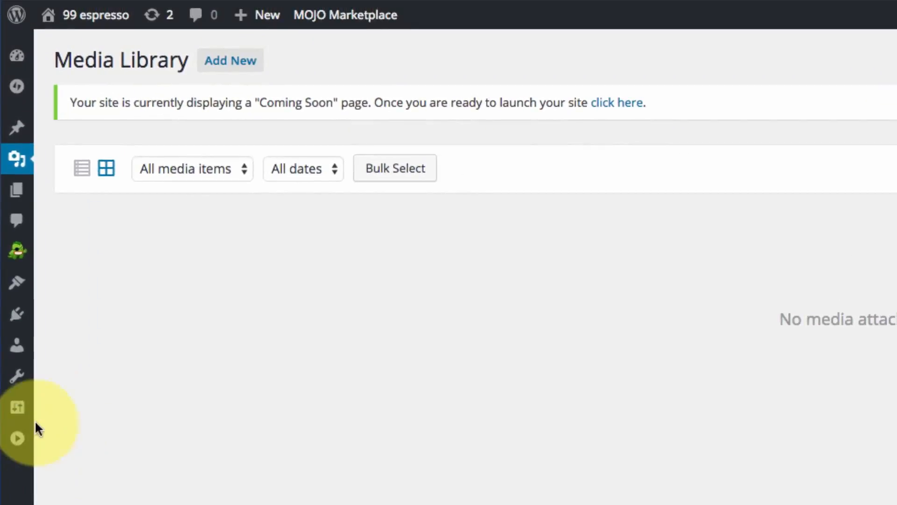
{"action": "mouse_move", "coordinate": [20, 261]}
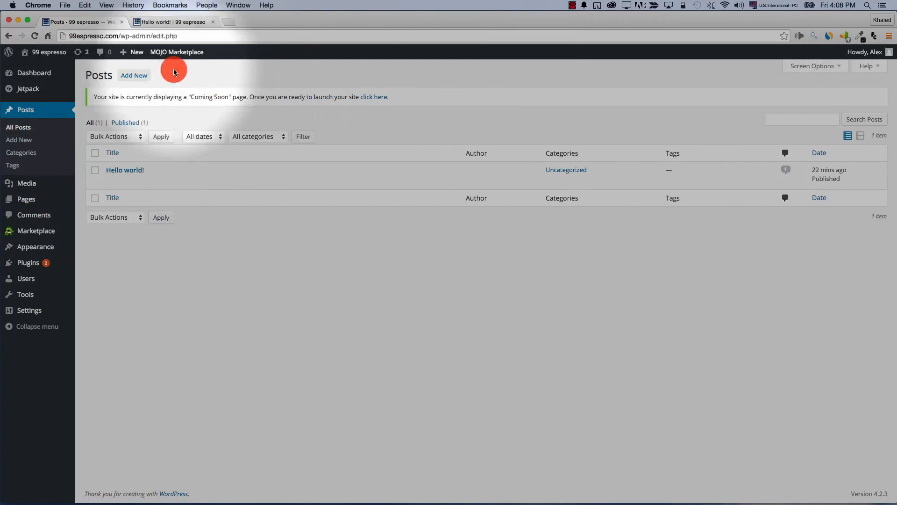
Highlight the word 'Posts' in the page heading, then clear the selection
{"action": "mouse_move", "coordinate": [93, 65]}
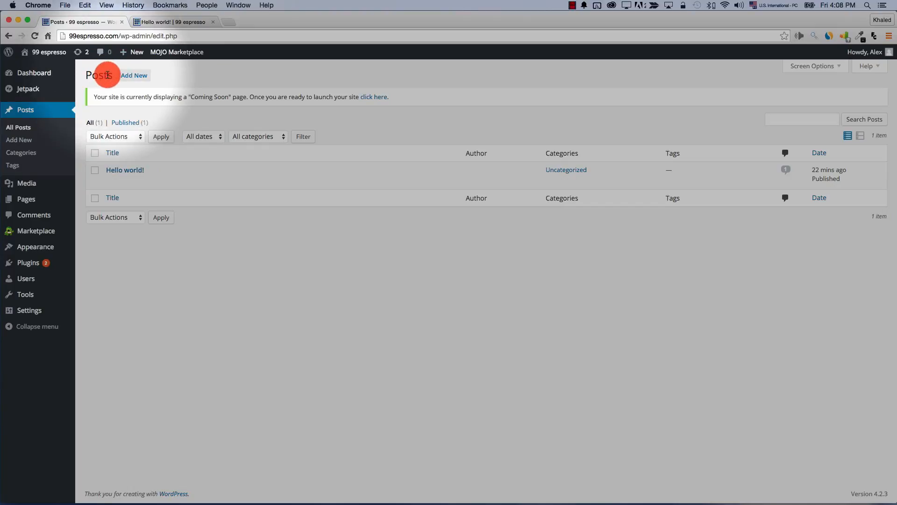
{"action": "double_click", "coordinate": [97, 75]}
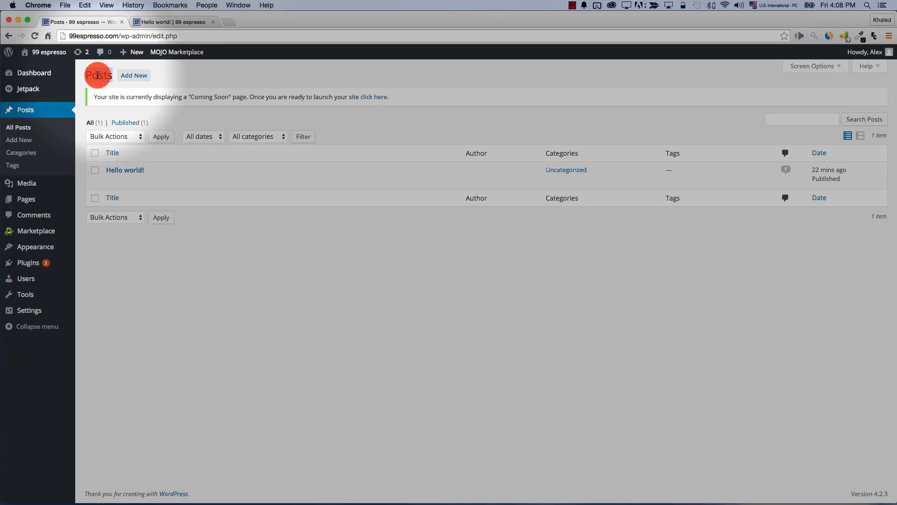
{"action": "left_click", "coordinate": [132, 81]}
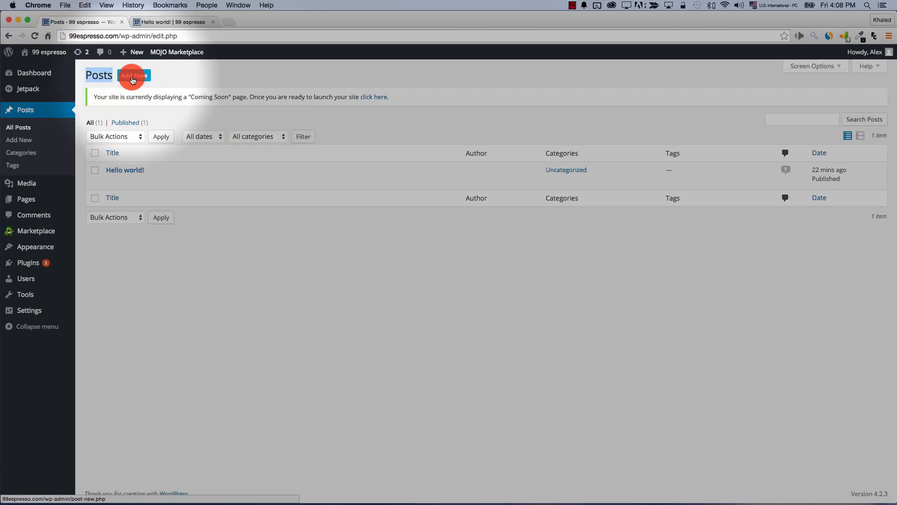
{"action": "left_click", "coordinate": [92, 100]}
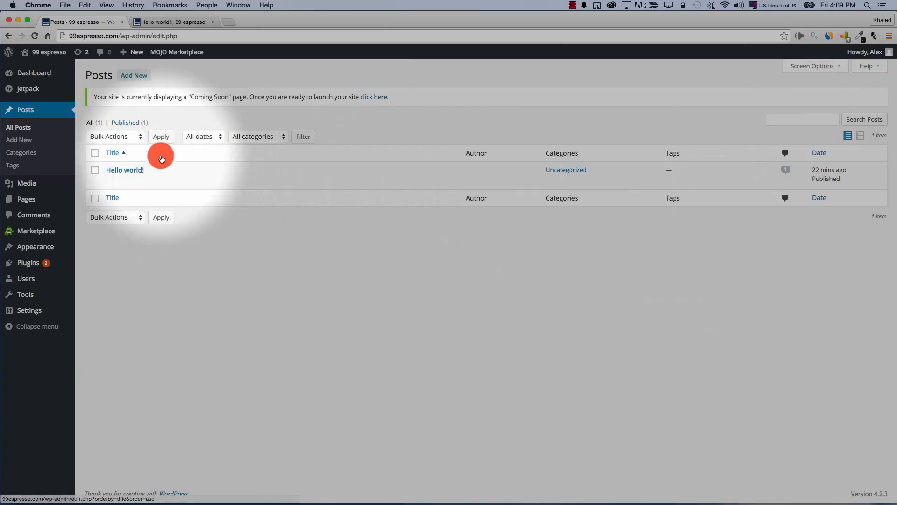
Check the Bulk Actions choices with and without the Hello world! post selected, leaving everything unchanged
{"action": "left_click", "coordinate": [118, 139]}
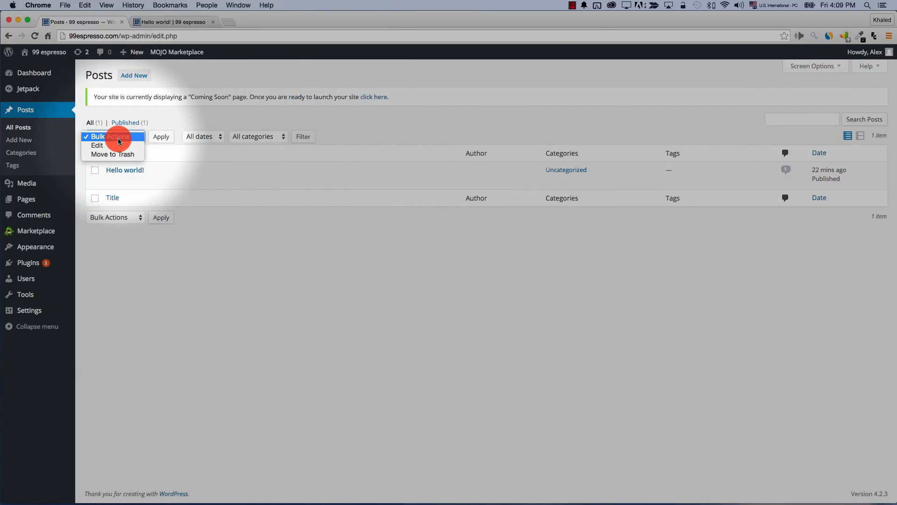
{"action": "left_click", "coordinate": [119, 140]}
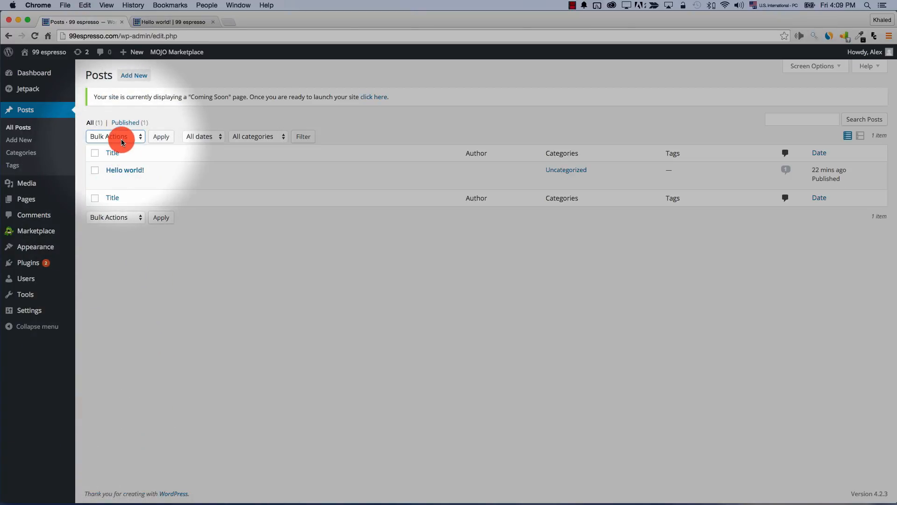
{"action": "left_click", "coordinate": [95, 171]}
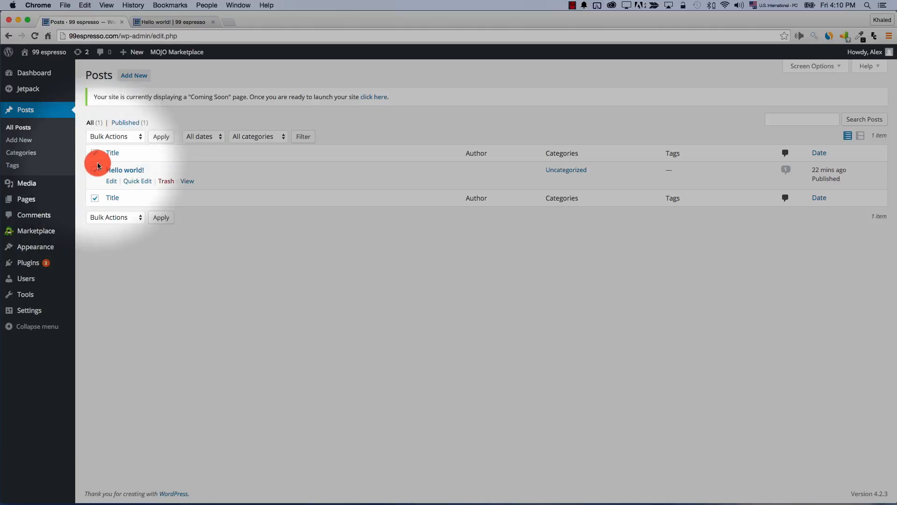
{"action": "left_click", "coordinate": [116, 136]}
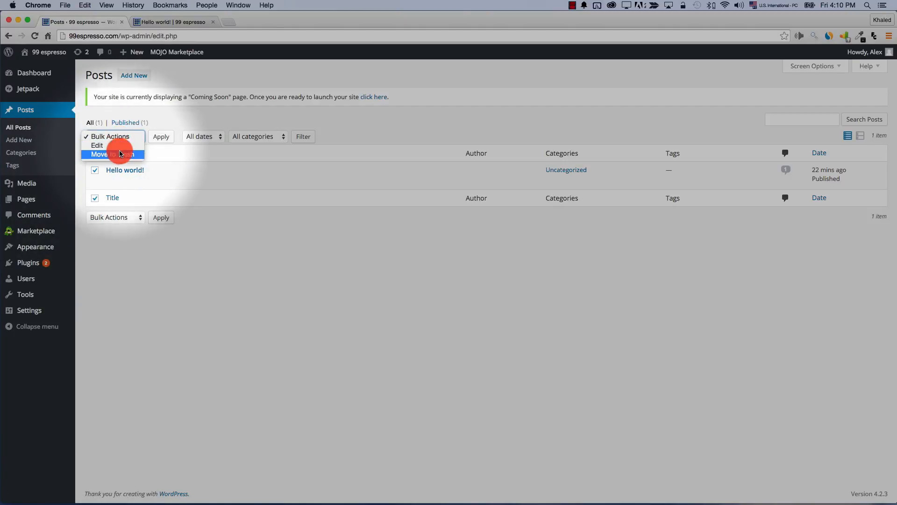
{"action": "left_click", "coordinate": [204, 126]}
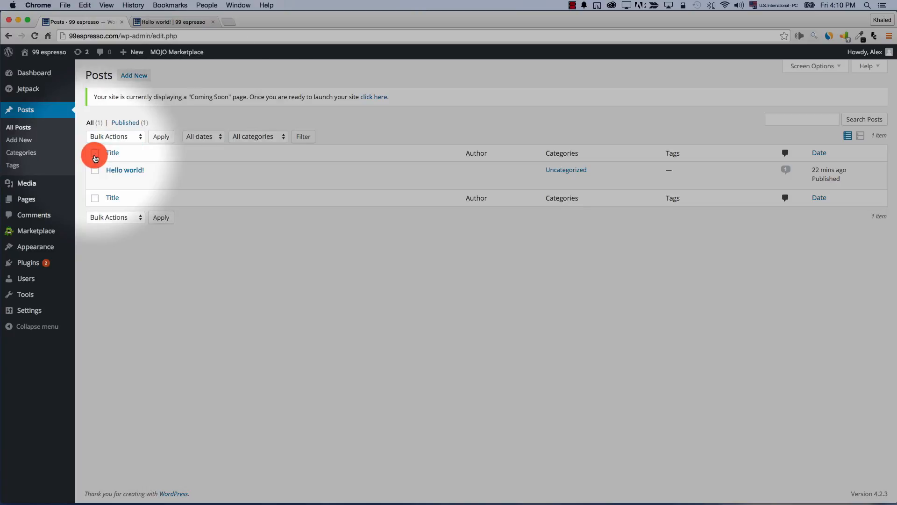
{"action": "left_click", "coordinate": [95, 157]}
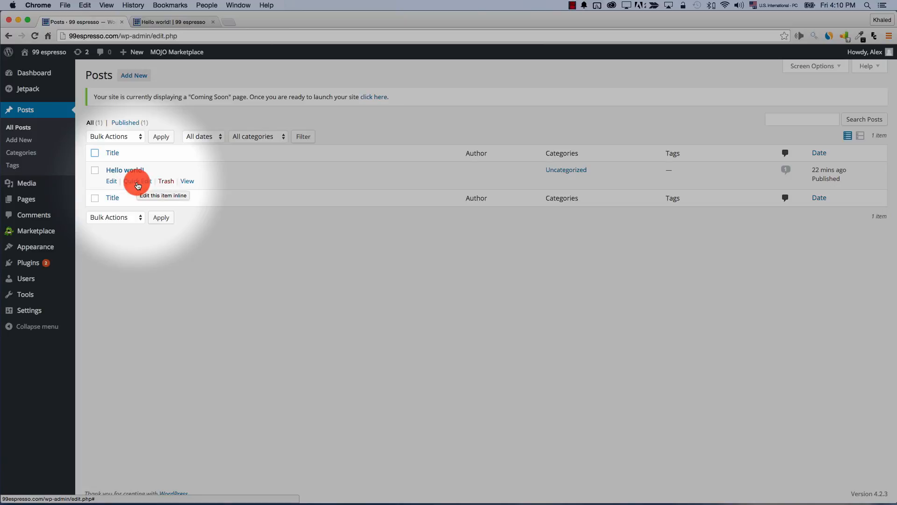
Open the live Hello world! post in a new tab, keeping the admin Posts list in front
{"action": "right_click", "coordinate": [185, 183]}
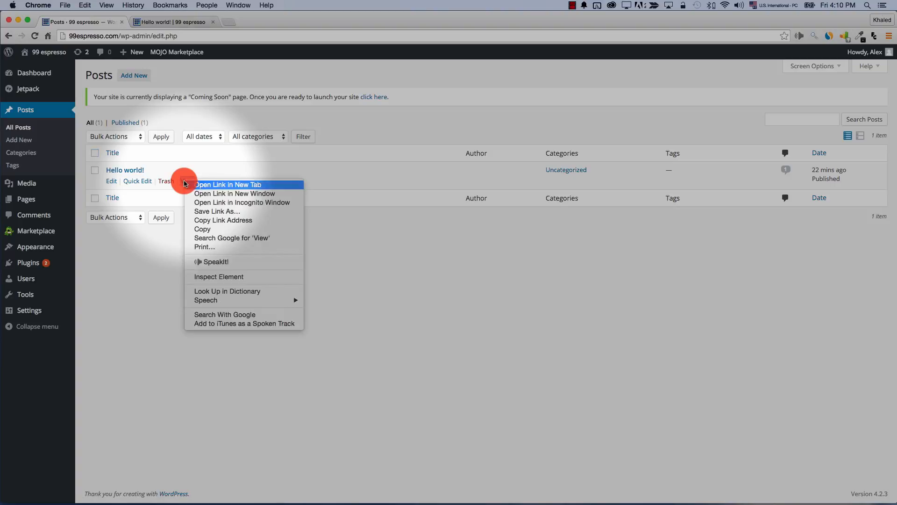
{"action": "left_click", "coordinate": [216, 185]}
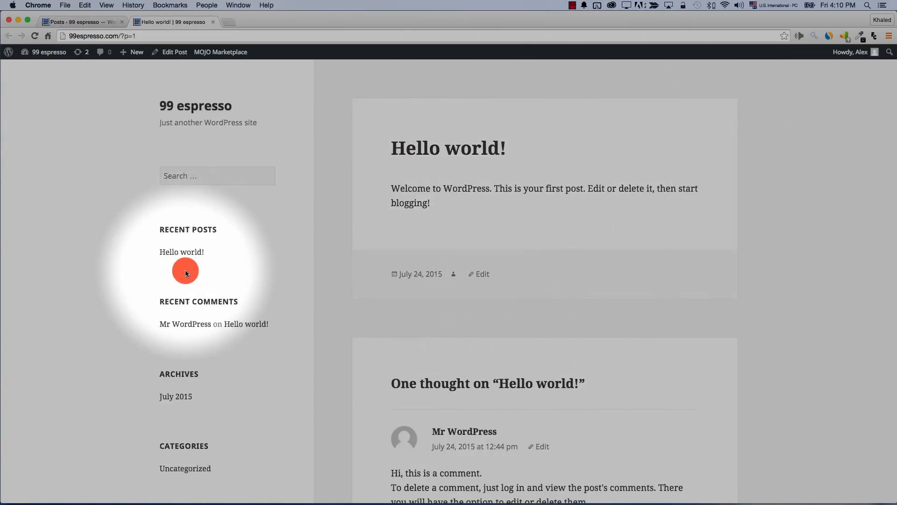
{"action": "left_click", "coordinate": [105, 27]}
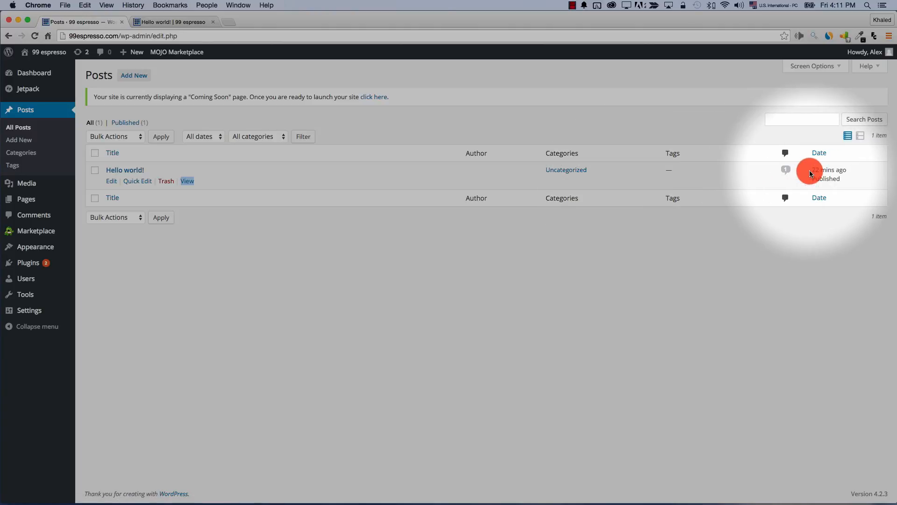
{"action": "left_click", "coordinate": [860, 136]}
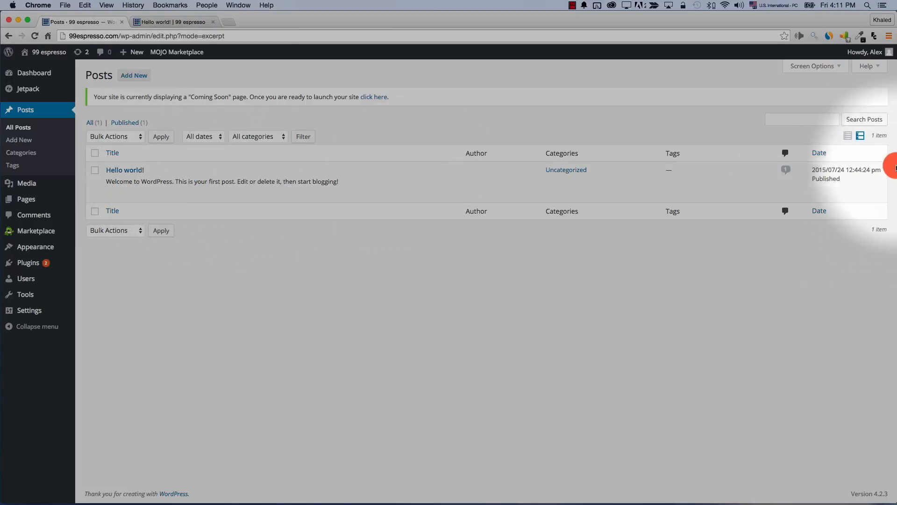
{"action": "left_click", "coordinate": [849, 136]}
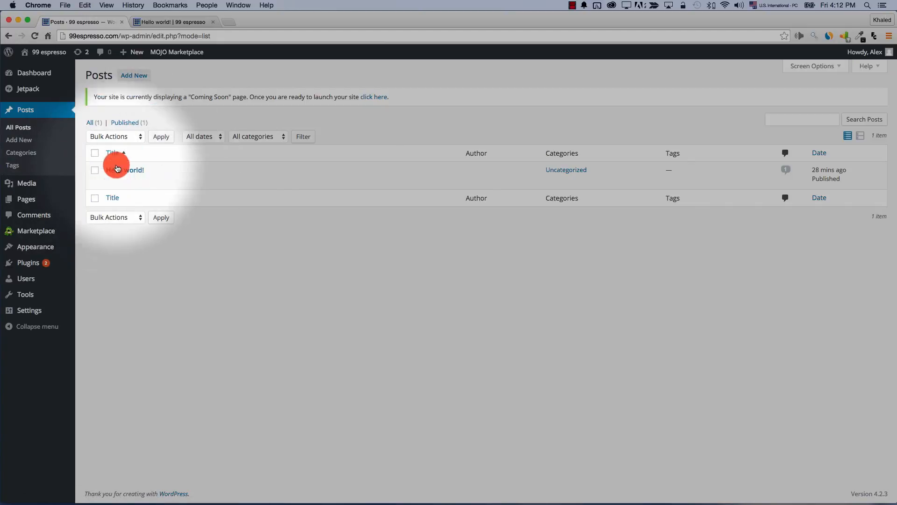
{"action": "left_click", "coordinate": [159, 22]}
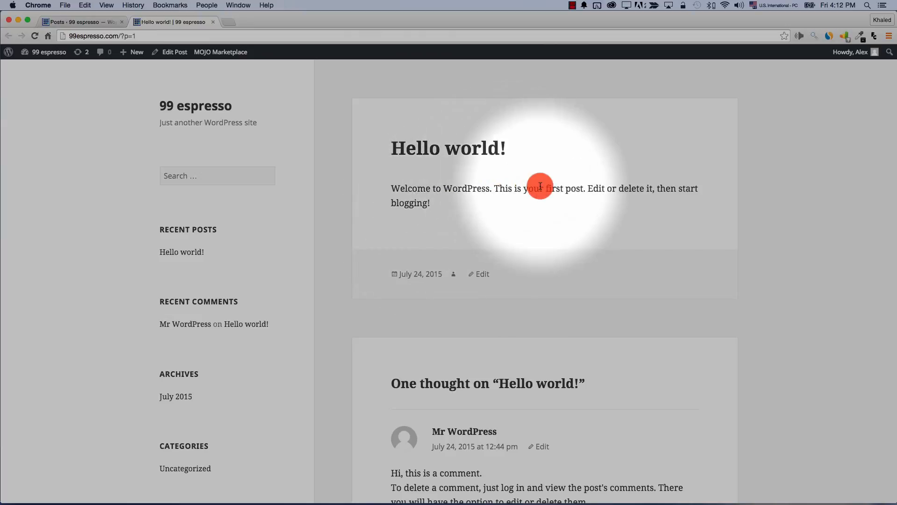
{"action": "left_click", "coordinate": [98, 23]}
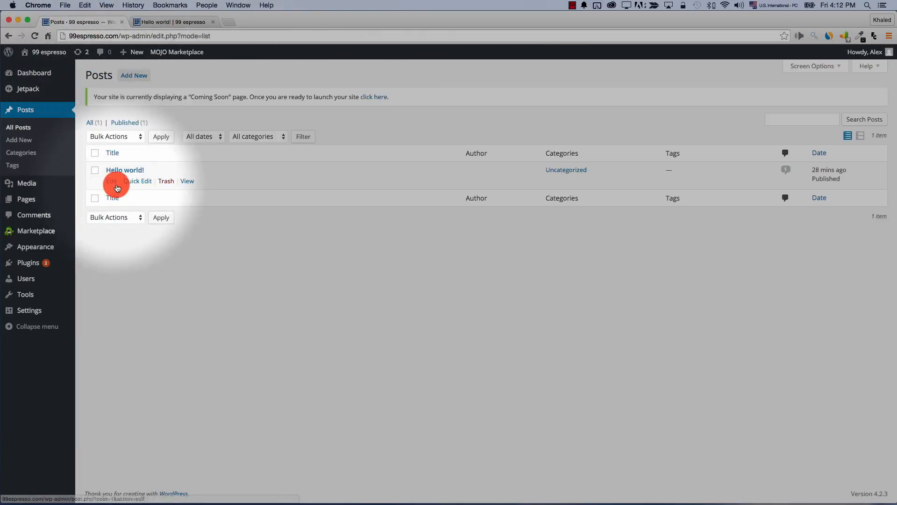
Open Hello world! in the post editor and select its title
{"action": "left_click", "coordinate": [113, 182]}
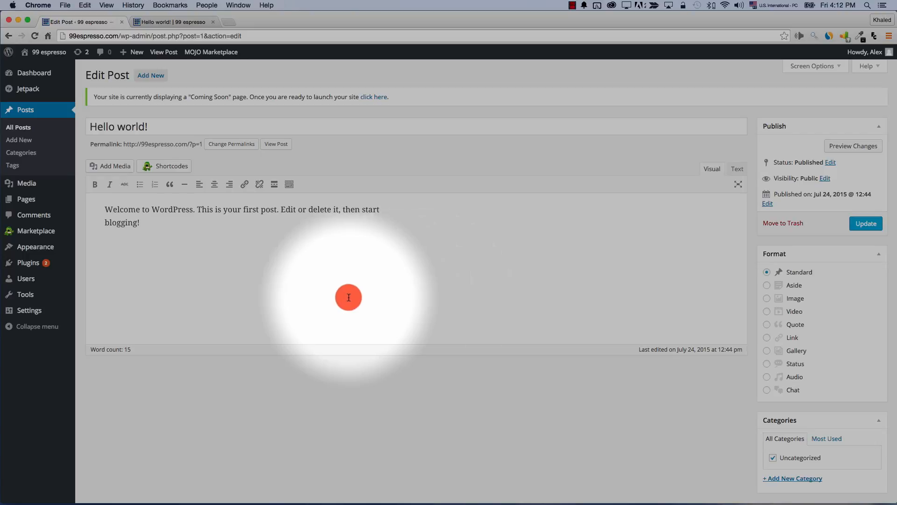
{"action": "left_click", "coordinate": [164, 130]}
{"action": "left_click_drag", "start_coordinate": [164, 129], "coordinate": [92, 132]}
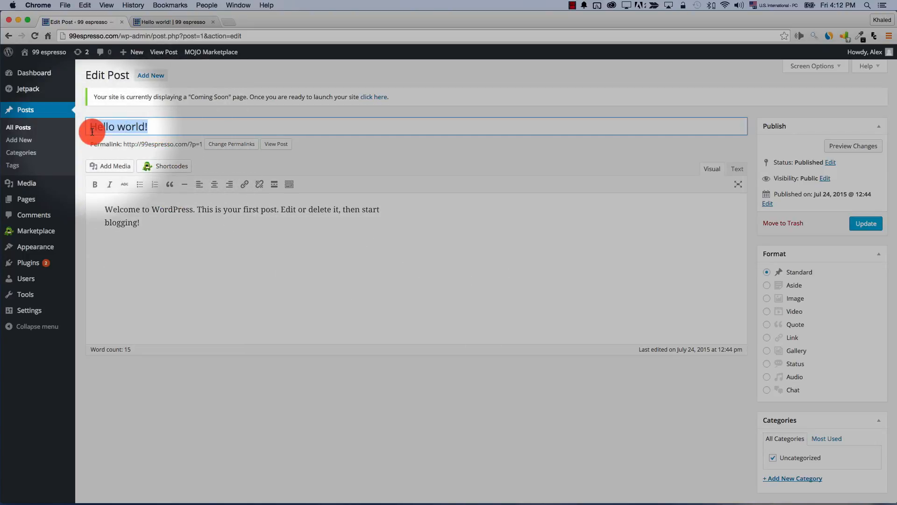
Compare with the live post's 'Hello world!' title, then return to the editor and clear the selection
{"action": "left_click", "coordinate": [159, 22]}
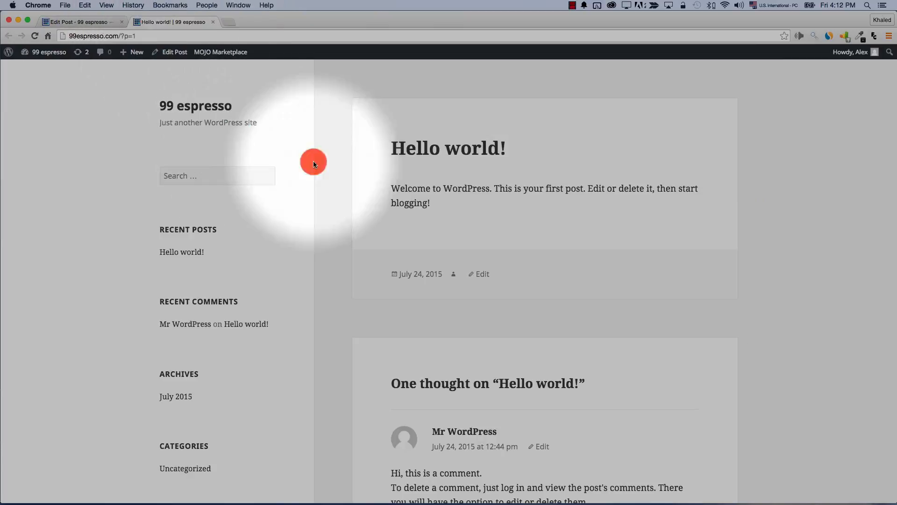
{"action": "left_click_drag", "start_coordinate": [392, 151], "coordinate": [507, 148]}
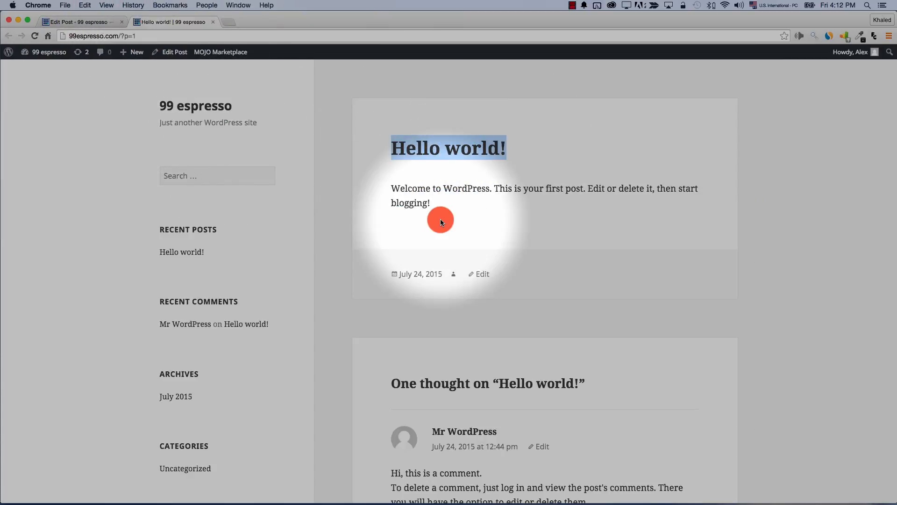
{"action": "left_click", "coordinate": [58, 22]}
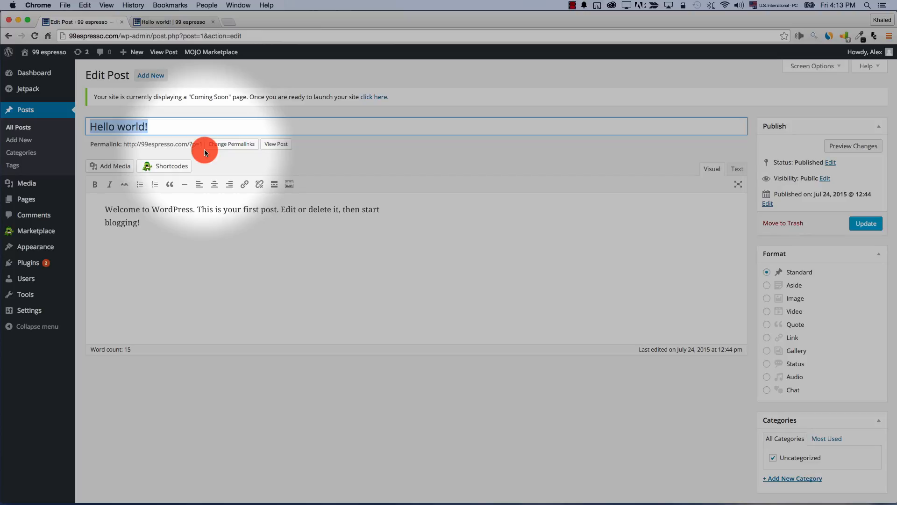
{"action": "left_click", "coordinate": [237, 145]}
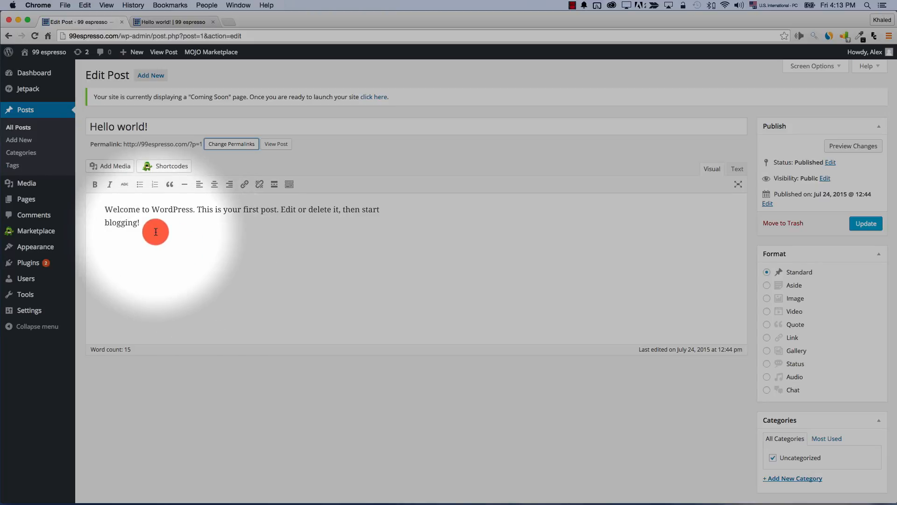
Replace the paragraph with 'Welcome to 99 espresso, where you can learn more about coffee' and reload the live post to compare
{"action": "left_click_drag", "start_coordinate": [140, 223], "coordinate": [106, 206]}
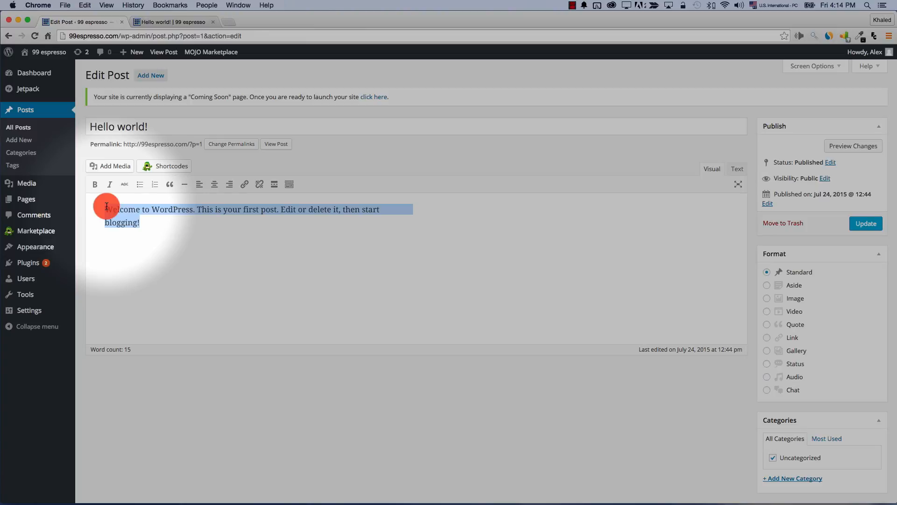
{"action": "type", "text": "Welcome to 99 "}
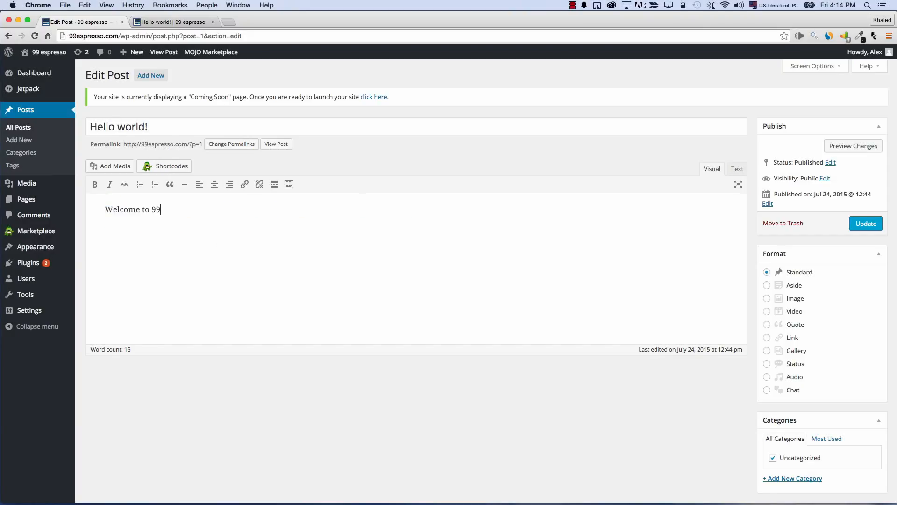
{"action": "type", "text": "espresso, where yo"}
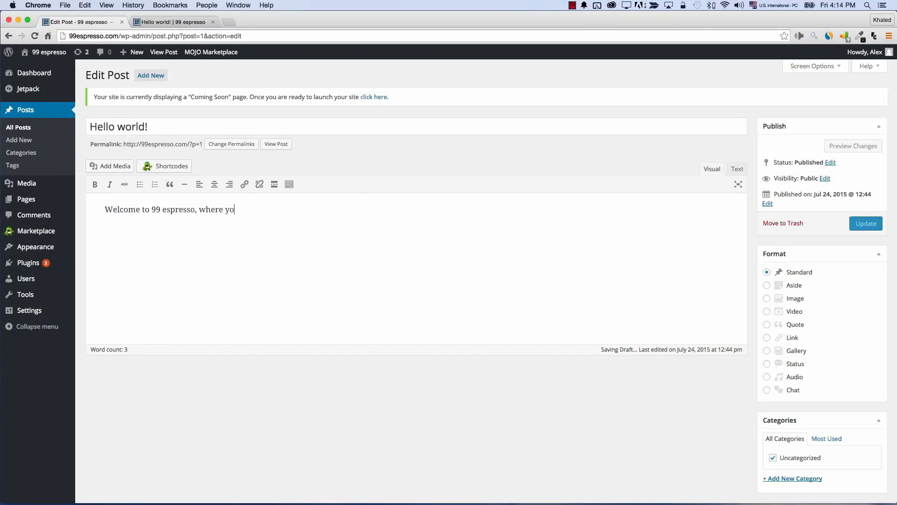
{"action": "type", "text": "u can learn more a"}
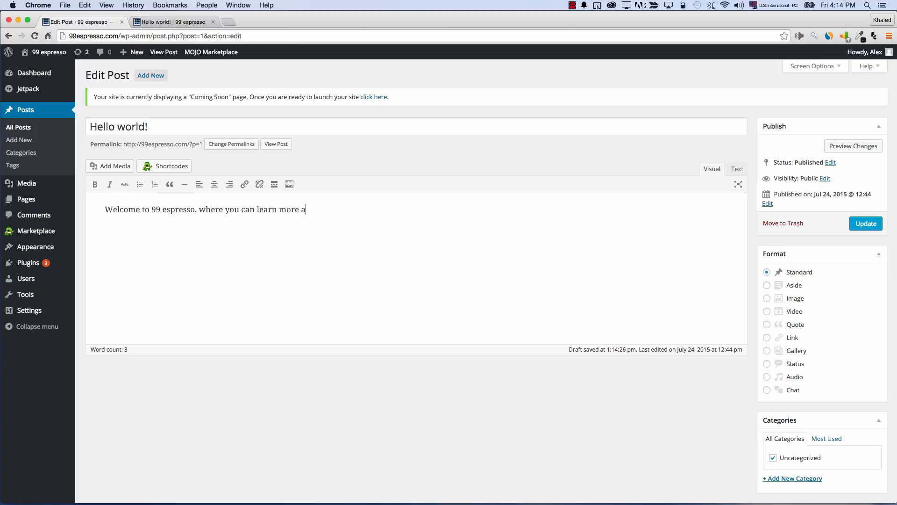
{"action": "type", "text": "bout coffee"}
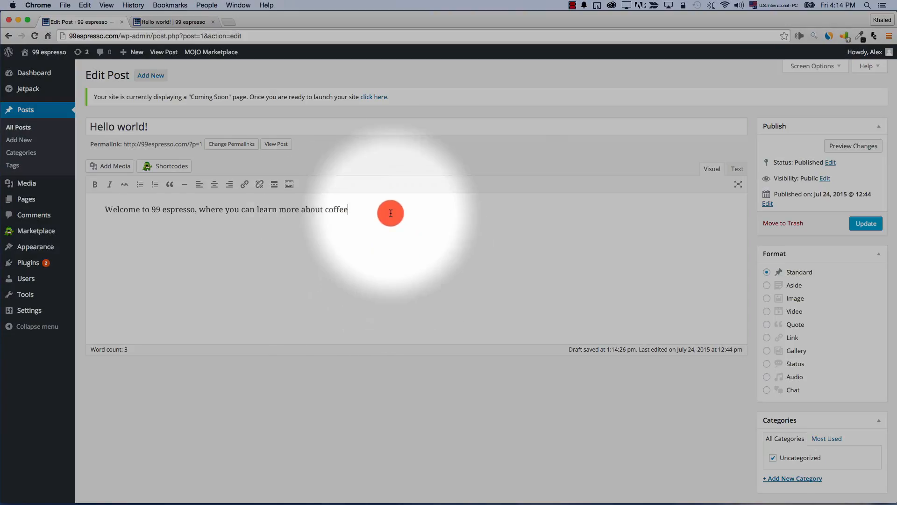
{"action": "left_click", "coordinate": [166, 22]}
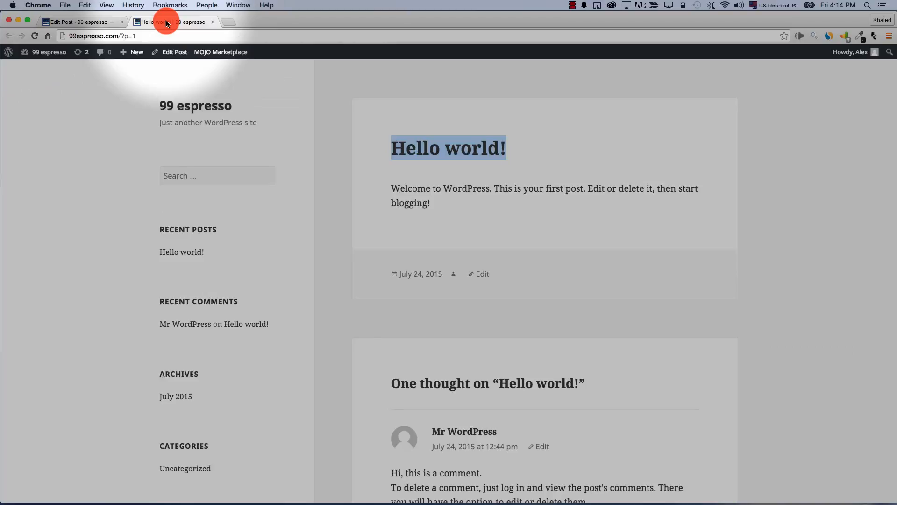
{"action": "left_click", "coordinate": [35, 36]}
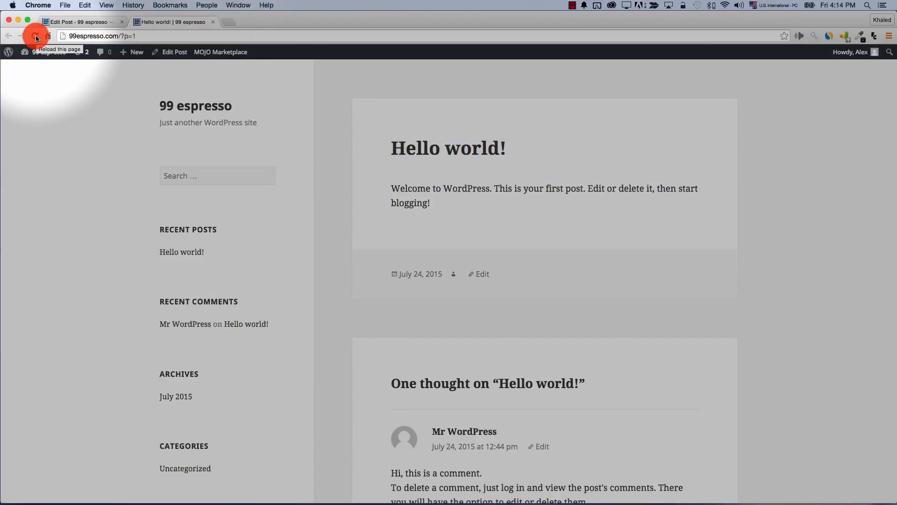
{"action": "left_click", "coordinate": [77, 22]}
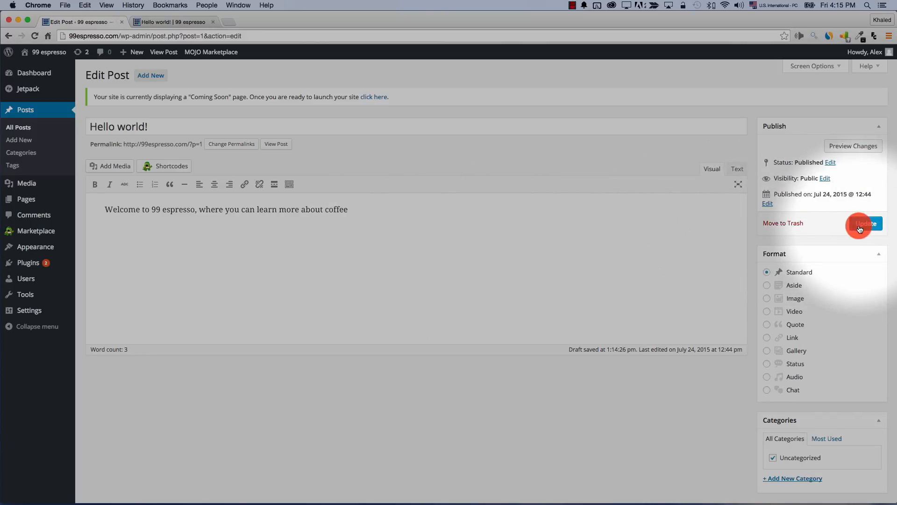
Update the post, then reload the live page to confirm the new coffee welcome text
{"action": "left_click", "coordinate": [860, 229]}
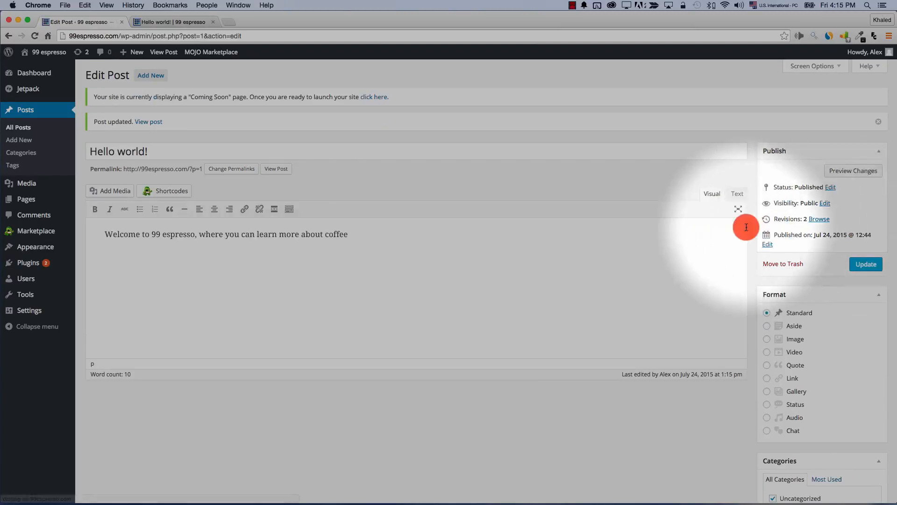
{"action": "left_click", "coordinate": [171, 24]}
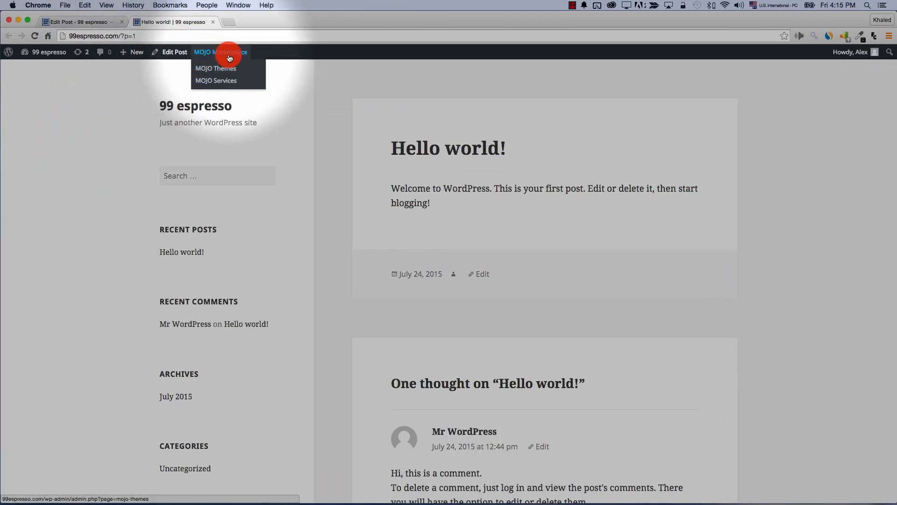
{"action": "left_click", "coordinate": [33, 36]}
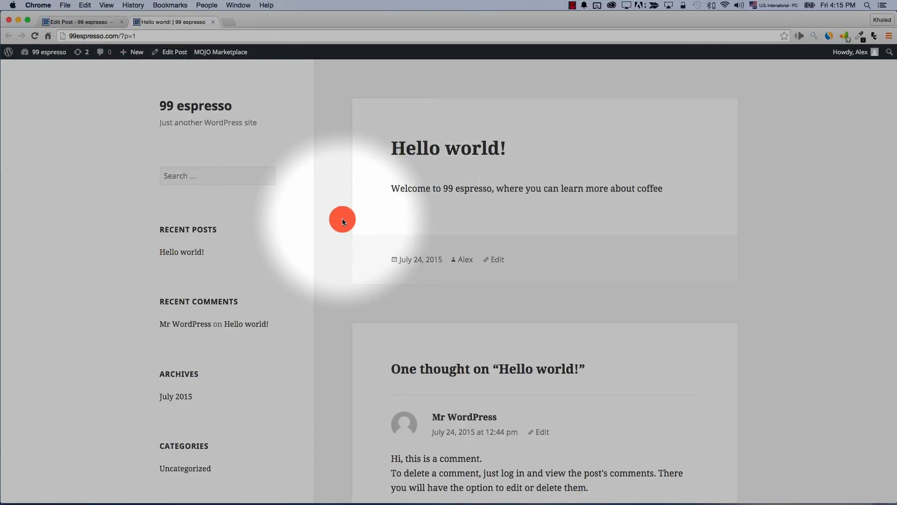
{"action": "left_click", "coordinate": [101, 22]}
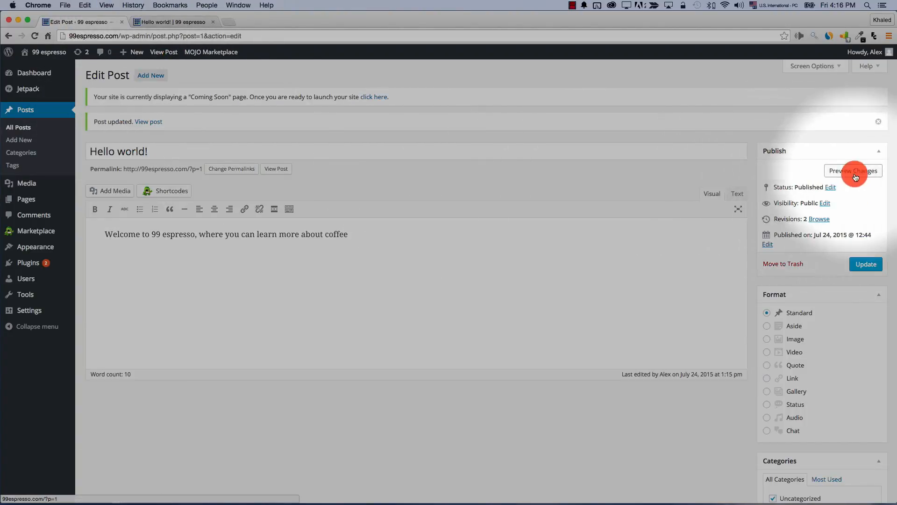
{"action": "left_click", "coordinate": [831, 194]}
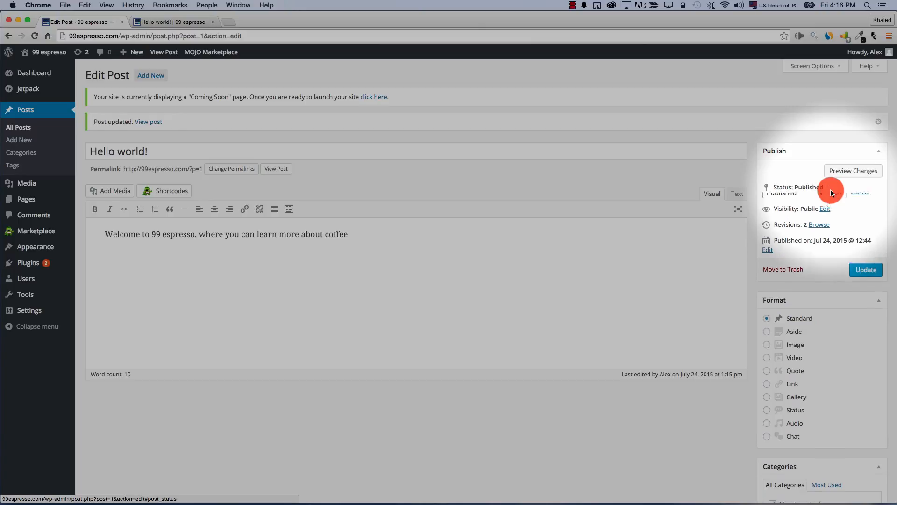
{"action": "left_click", "coordinate": [803, 200]}
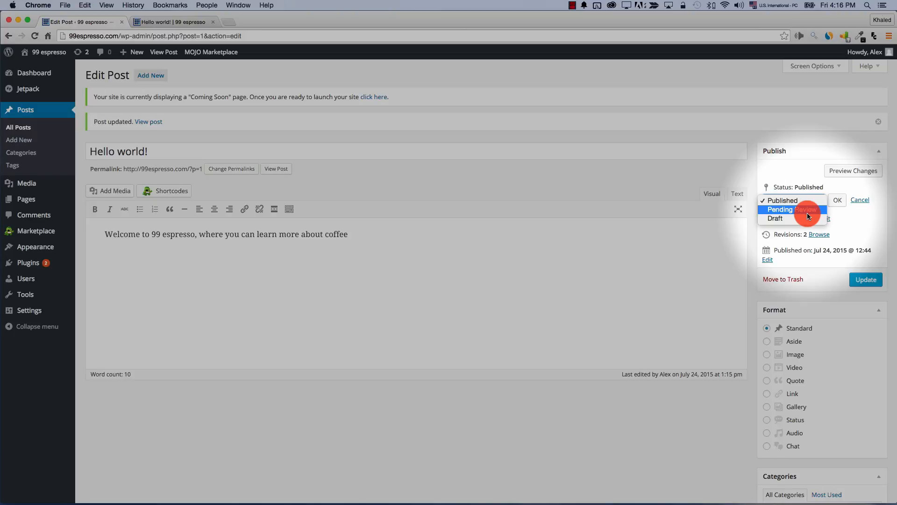
{"action": "left_click", "coordinate": [807, 200]}
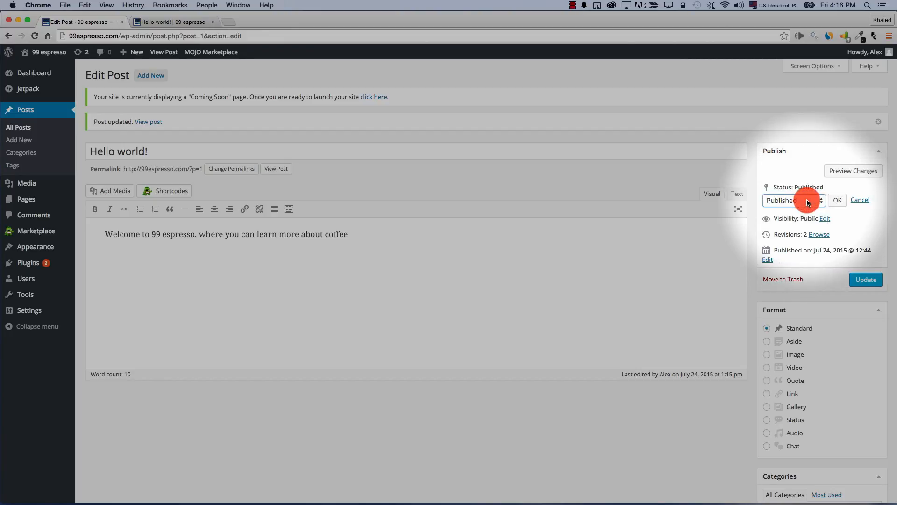
{"action": "left_click", "coordinate": [825, 219]}
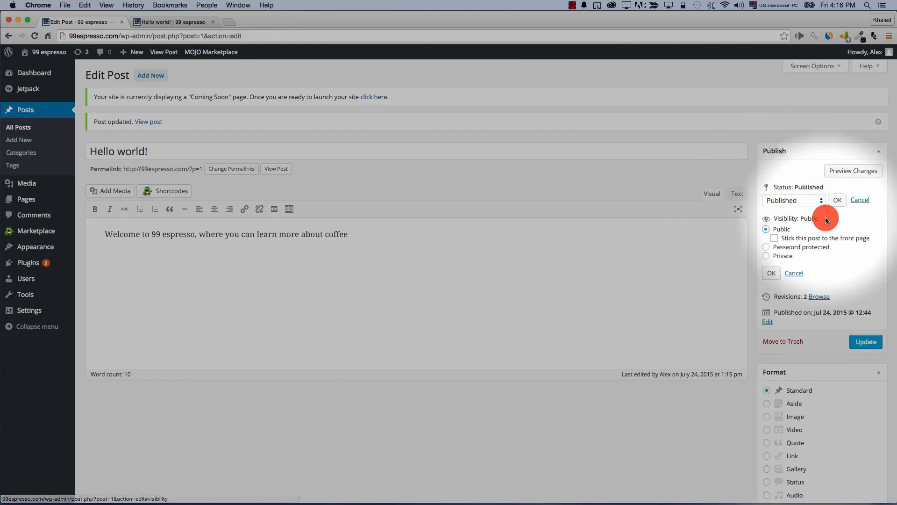
{"action": "left_click", "coordinate": [765, 248]}
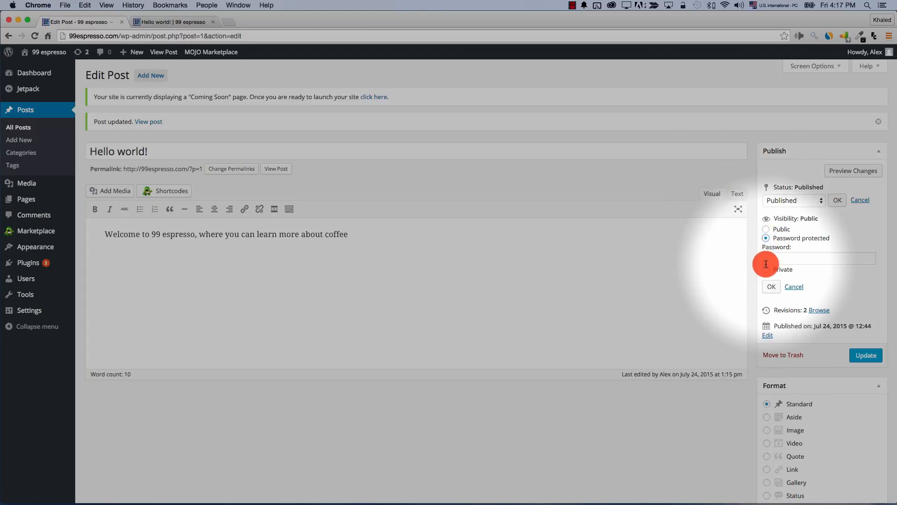
{"action": "left_click", "coordinate": [765, 258]}
{"action": "left_click", "coordinate": [766, 270]}
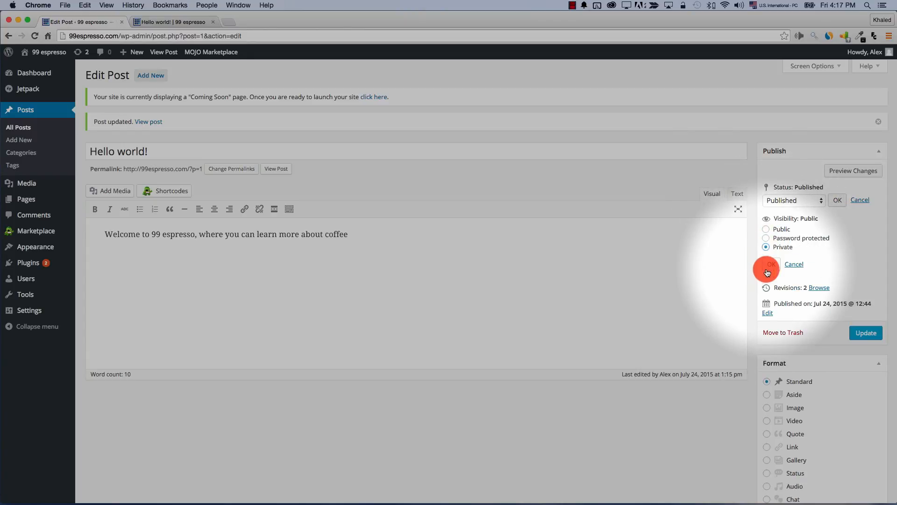
{"action": "left_click", "coordinate": [767, 229]}
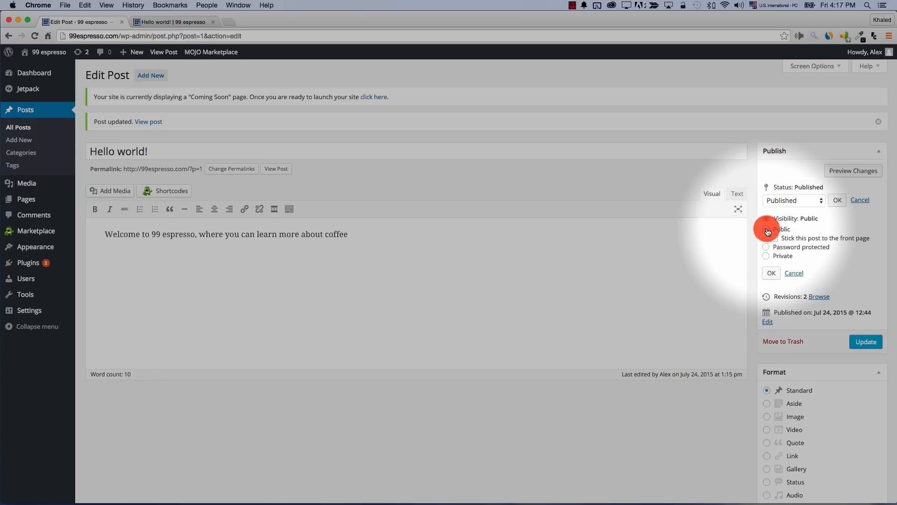
{"action": "left_click", "coordinate": [772, 273]}
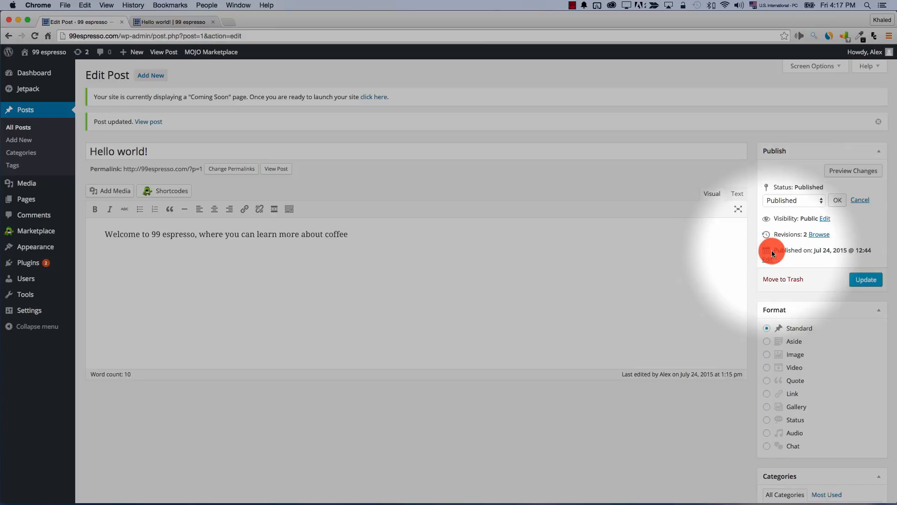
{"action": "left_click_drag", "start_coordinate": [772, 250], "coordinate": [784, 260]}
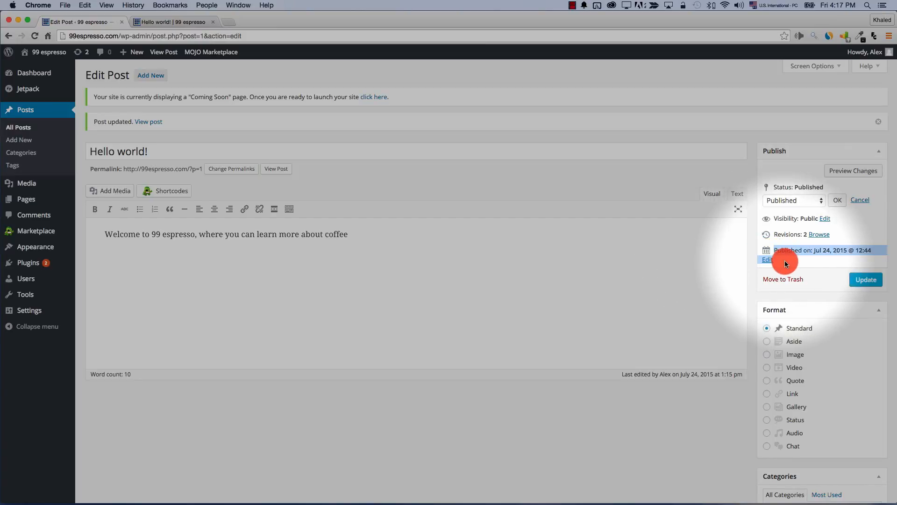
{"action": "left_click", "coordinate": [784, 260]}
{"action": "scroll", "coordinate": [742, 301], "scroll_direction": "down", "scroll_amount": 1}
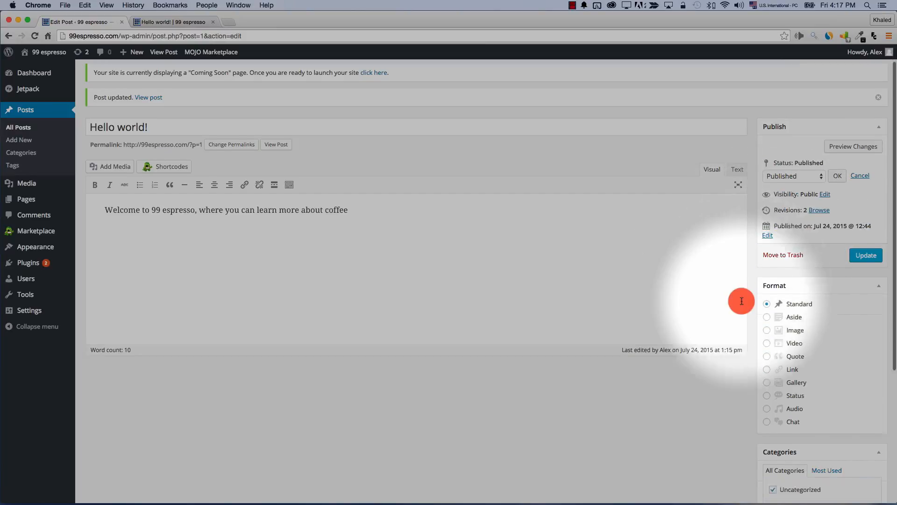
{"action": "scroll", "coordinate": [742, 301], "scroll_direction": "down", "scroll_amount": 2}
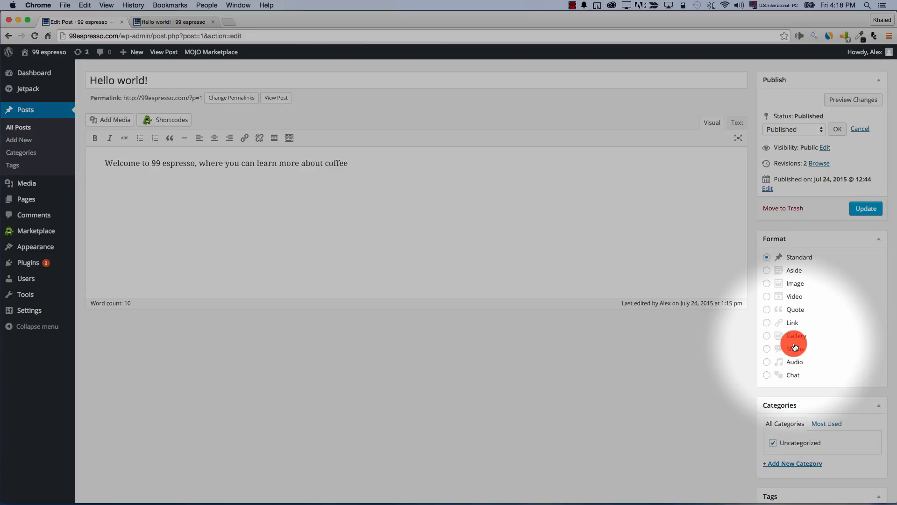
{"action": "scroll", "coordinate": [794, 346], "scroll_direction": "down", "scroll_amount": 4}
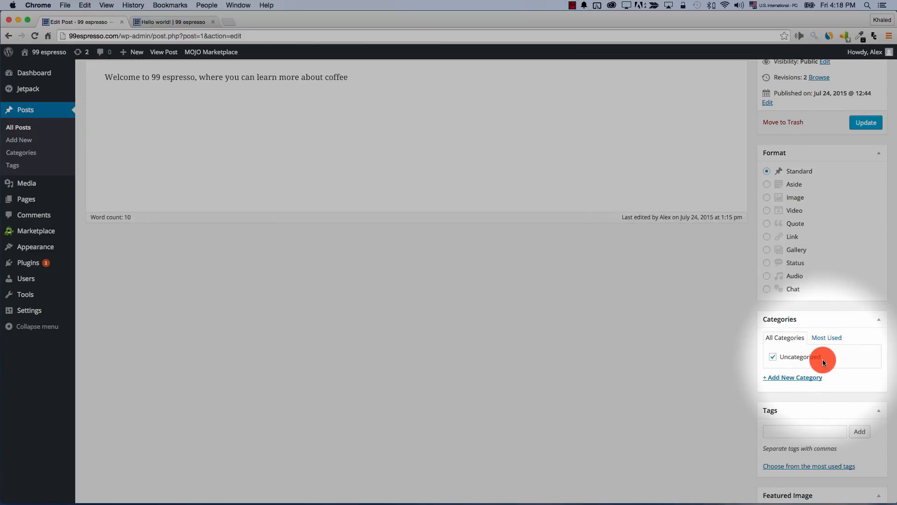
{"action": "scroll", "coordinate": [648, 351], "scroll_direction": "up", "scroll_amount": 1}
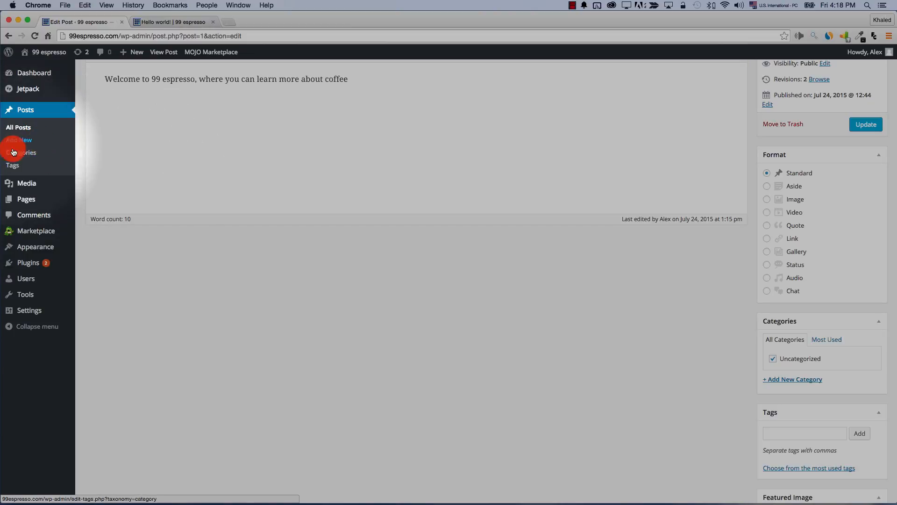
Create a new category named 'Welcome' with no parent category
{"action": "left_click", "coordinate": [793, 381]}
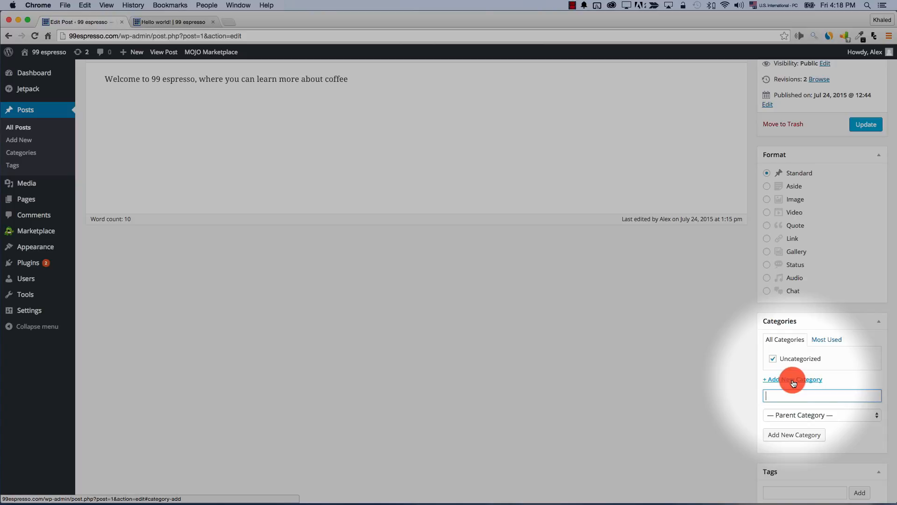
{"action": "type", "text": "Weel"}
{"action": "key", "text": "BackSpace"}
{"action": "key", "text": "BackSpace"}
{"action": "key", "text": "BackSpace"}
{"action": "type", "text": "el"}
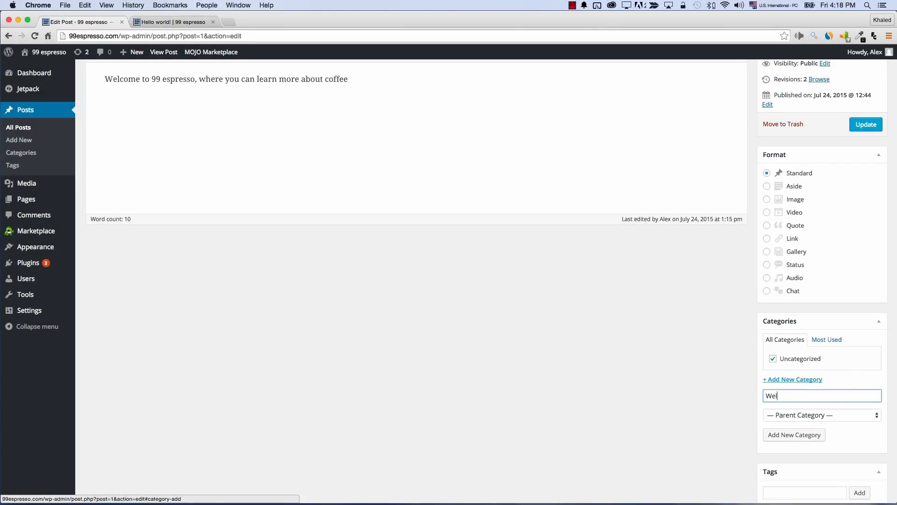
{"action": "type", "text": "come"}
{"action": "left_click", "coordinate": [808, 416]}
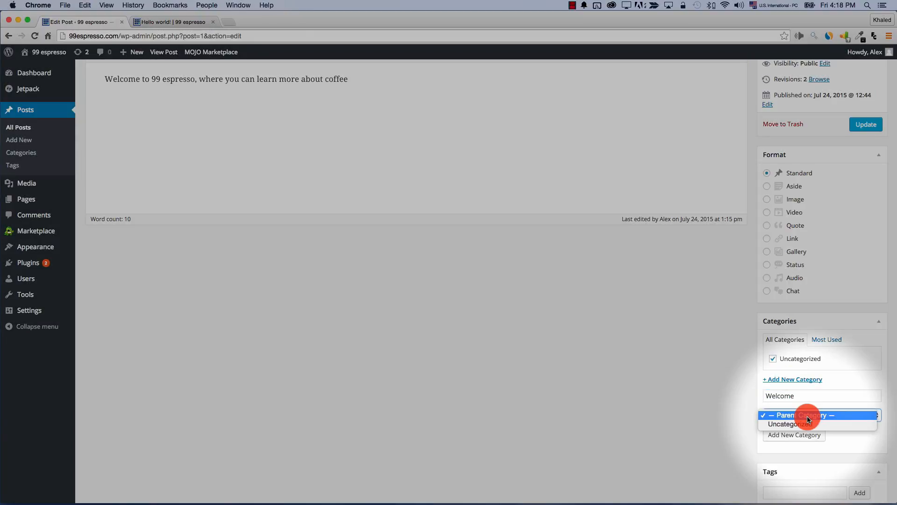
{"action": "left_click", "coordinate": [706, 401]}
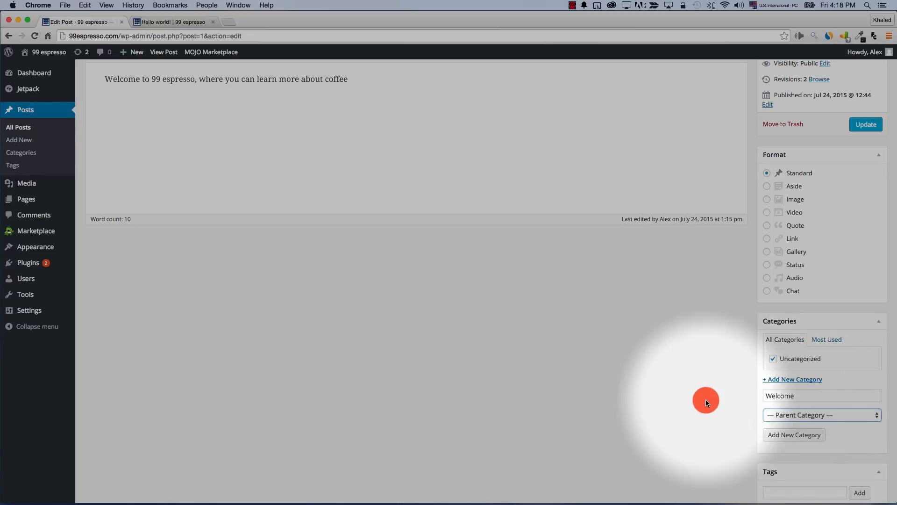
{"action": "left_click", "coordinate": [778, 436]}
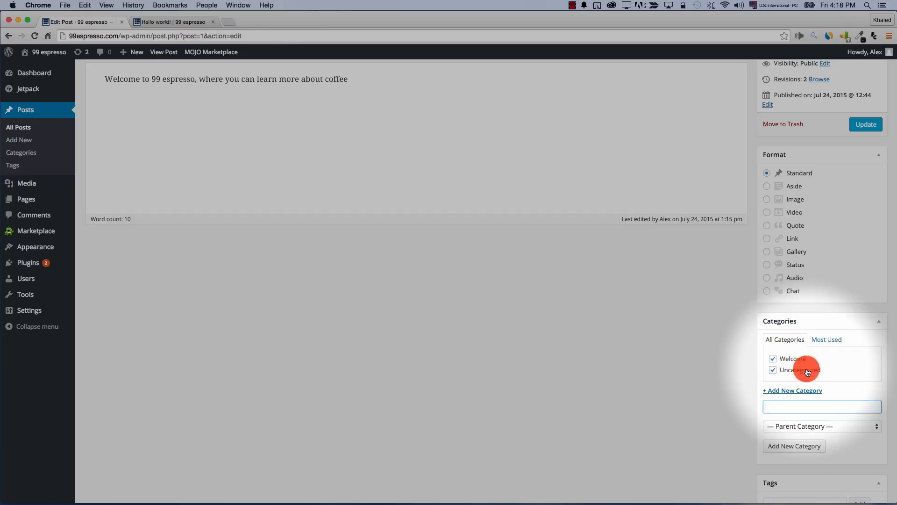
Untick Uncategorized so the post sits only under Welcome, and save the update
{"action": "left_click", "coordinate": [774, 370]}
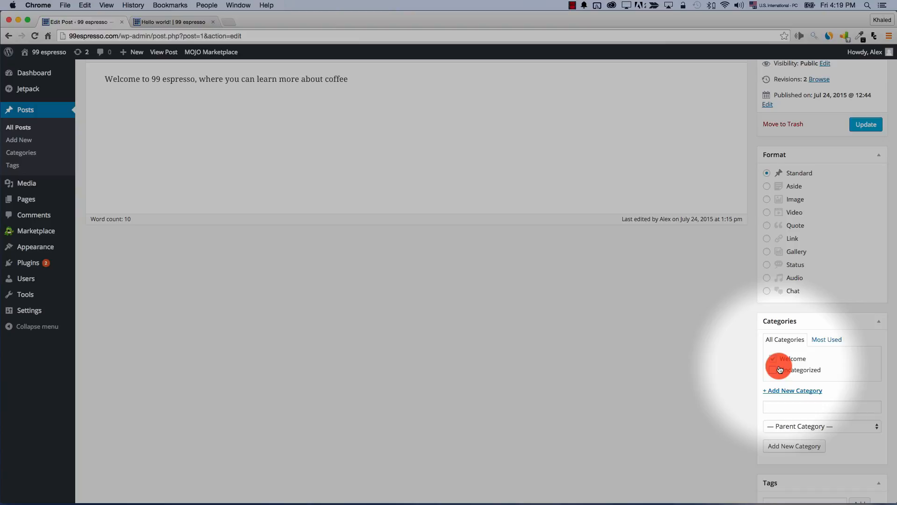
{"action": "left_click", "coordinate": [826, 341]}
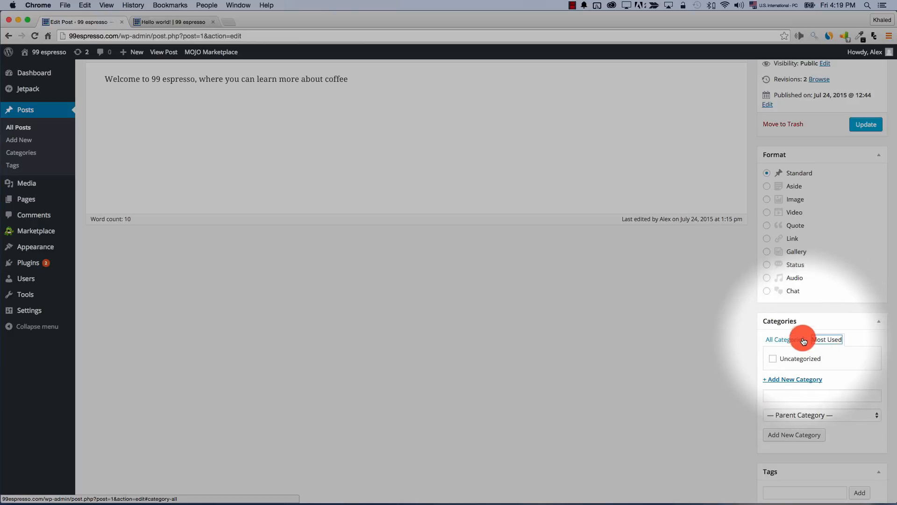
{"action": "left_click", "coordinate": [785, 339]}
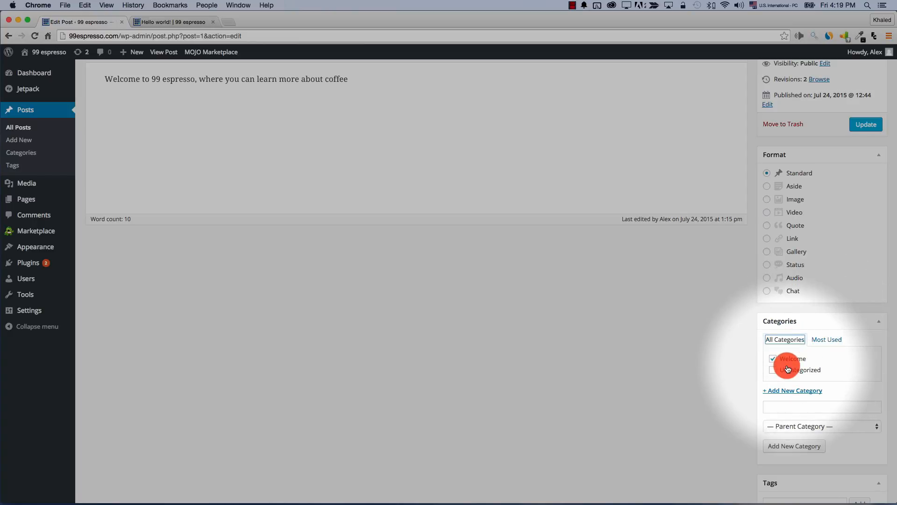
{"action": "scroll", "coordinate": [657, 420], "scroll_direction": "down", "scroll_amount": 2}
{"action": "left_click", "coordinate": [780, 454]}
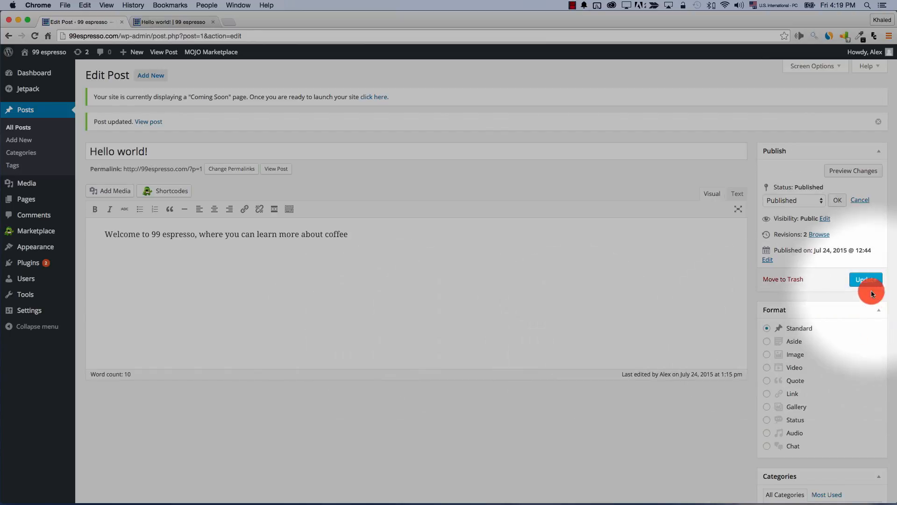
{"action": "left_click", "coordinate": [873, 281]}
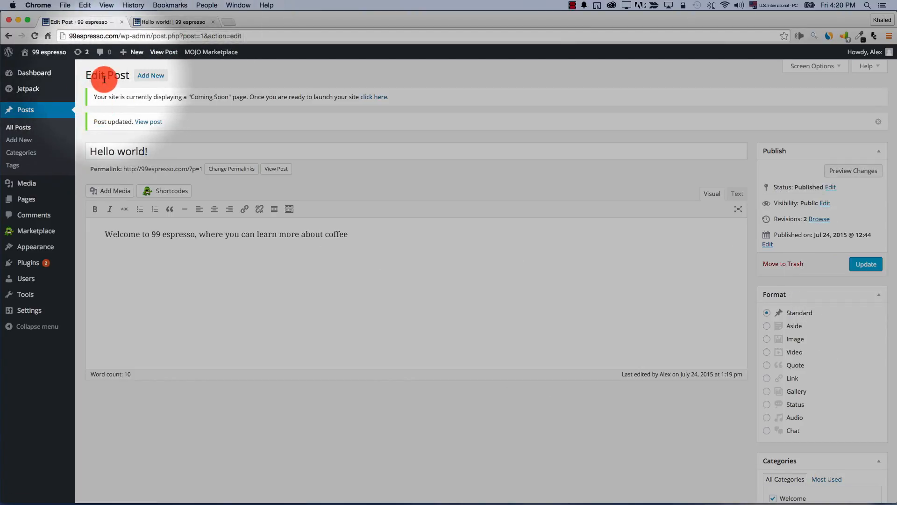
Start a new post titled 'The best coffeeshop in town' with body text 'a pos'
{"action": "left_click_drag", "start_coordinate": [85, 80], "coordinate": [142, 79]}
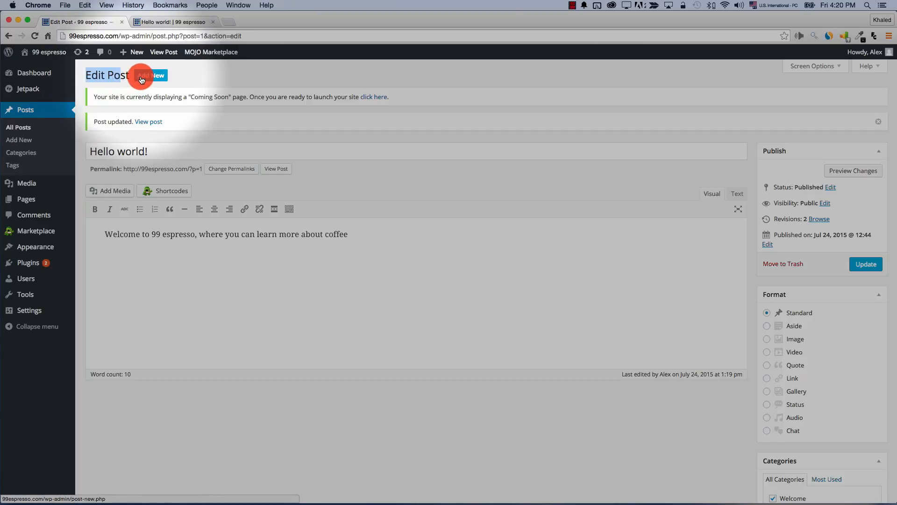
{"action": "left_click", "coordinate": [142, 80]}
{"action": "left_click", "coordinate": [152, 122]}
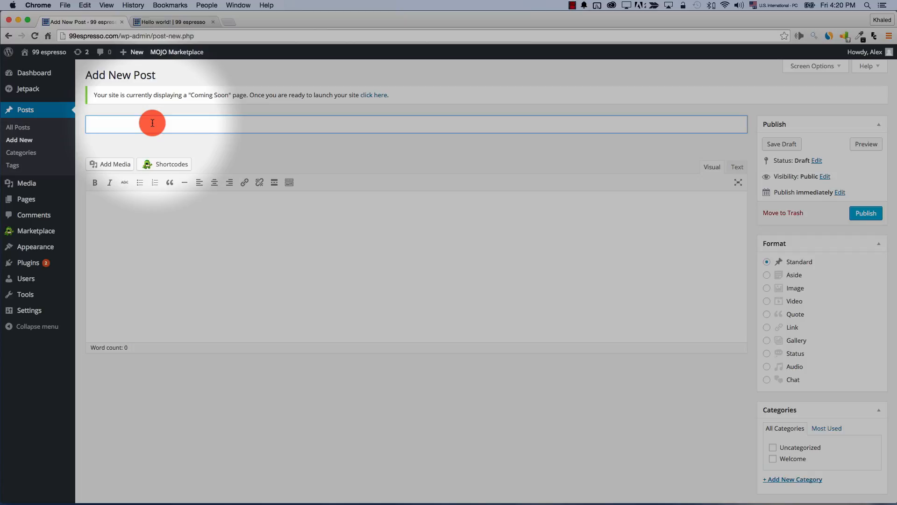
{"action": "type", "text": "The best coffeeshop in town"}
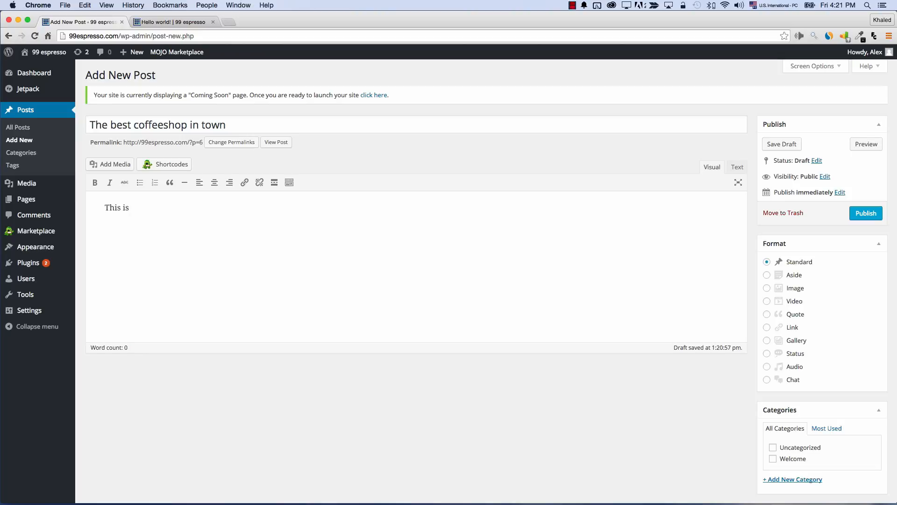
{"action": "type", "text": "a post that discusses the best coffeeshops in town"}
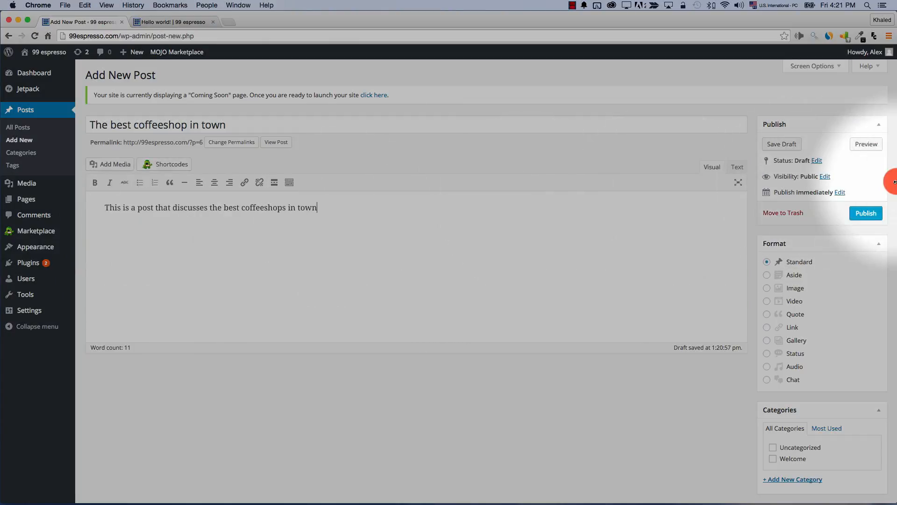
Publish the new post and view it live in a new tab
{"action": "left_click", "coordinate": [866, 213]}
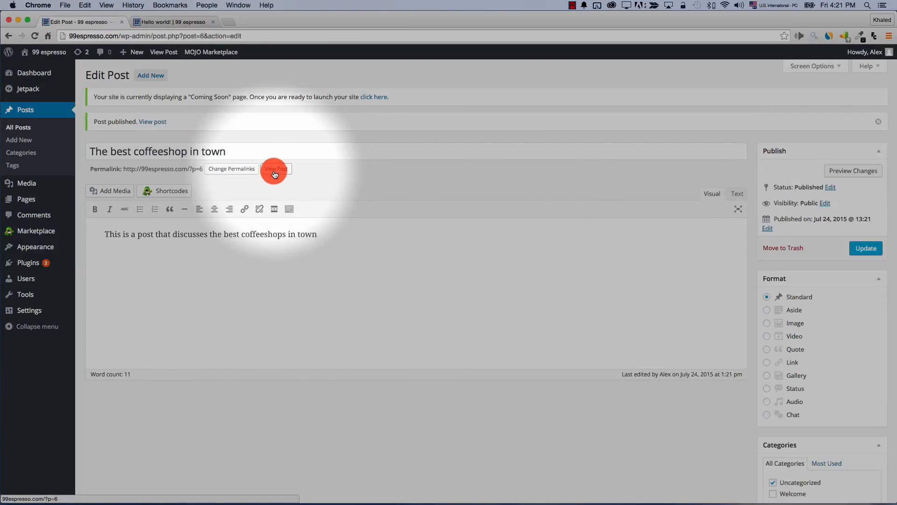
{"action": "right_click", "coordinate": [274, 175]}
{"action": "left_click", "coordinate": [281, 175]}
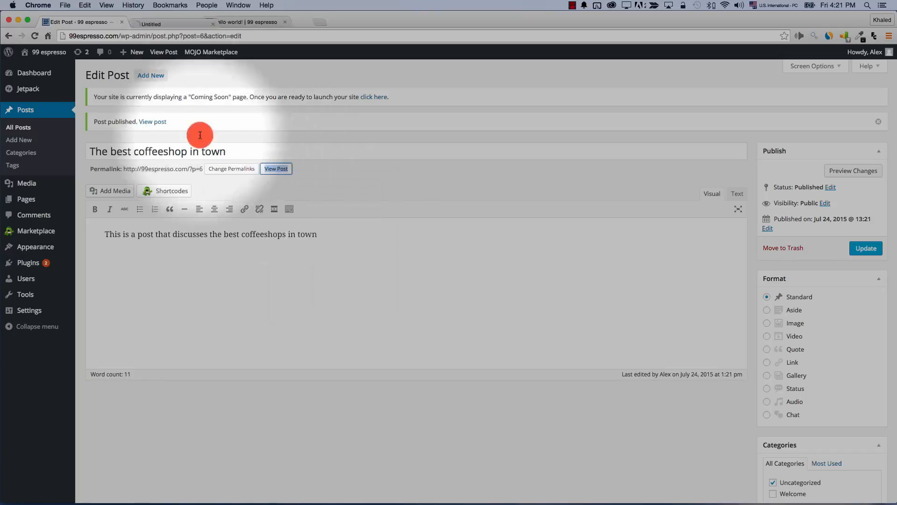
{"action": "left_click", "coordinate": [184, 22]}
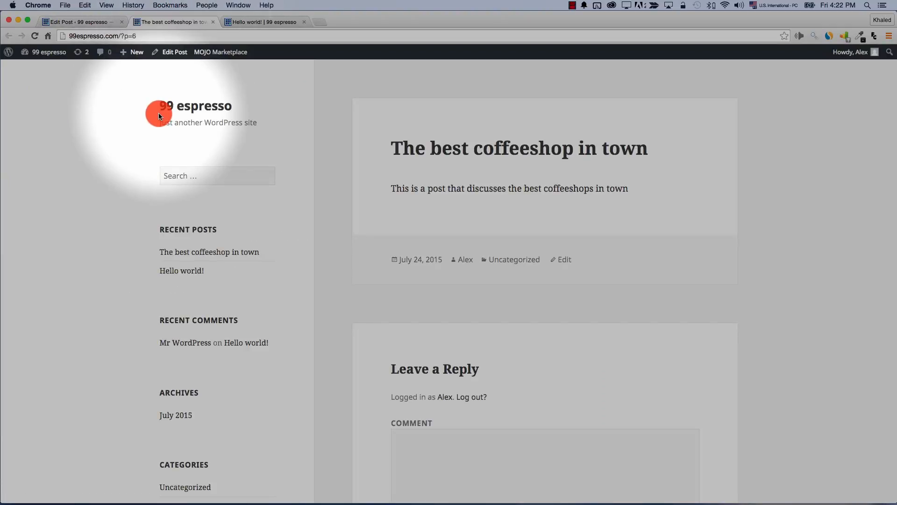
Open the live site's Welcome category archive, which lists only 'Hello world!', then go back to editing
{"action": "left_click", "coordinate": [213, 22]}
{"action": "left_click", "coordinate": [176, 22]}
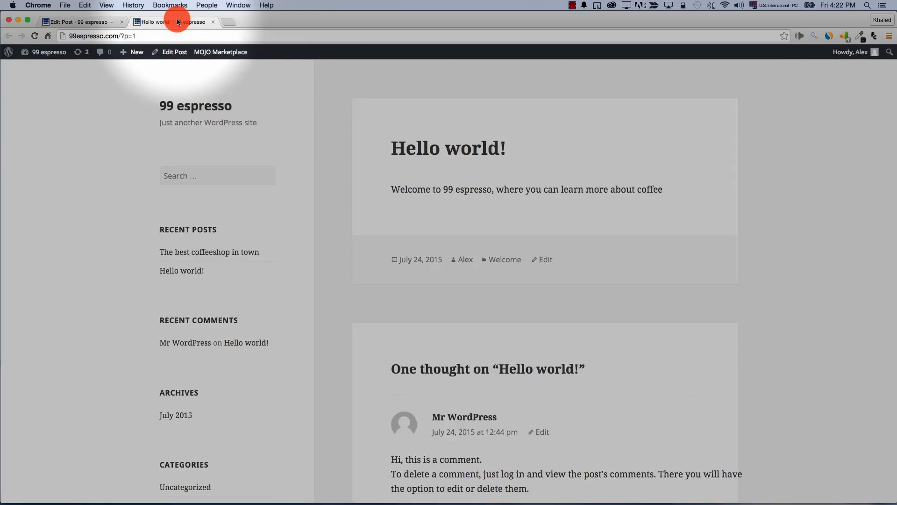
{"action": "left_click", "coordinate": [217, 109]}
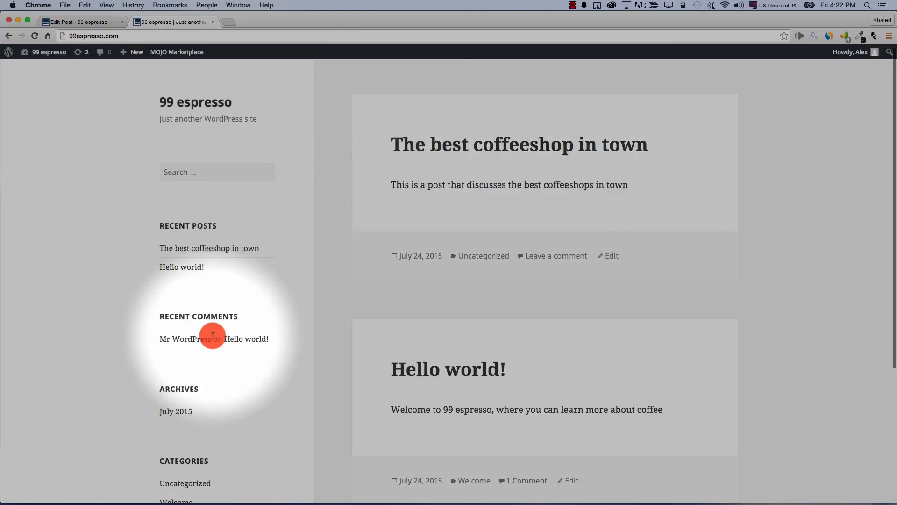
{"action": "scroll", "coordinate": [219, 336], "scroll_direction": "down", "scroll_amount": 5}
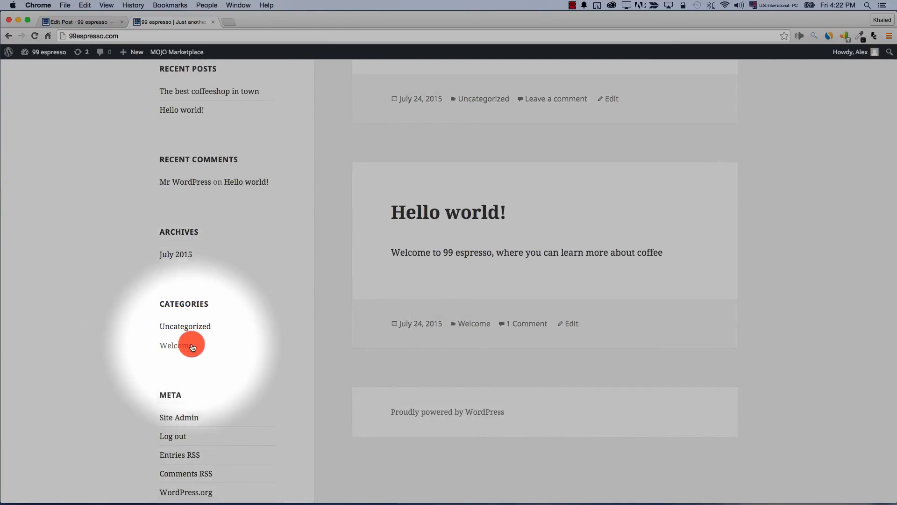
{"action": "left_click", "coordinate": [170, 347]}
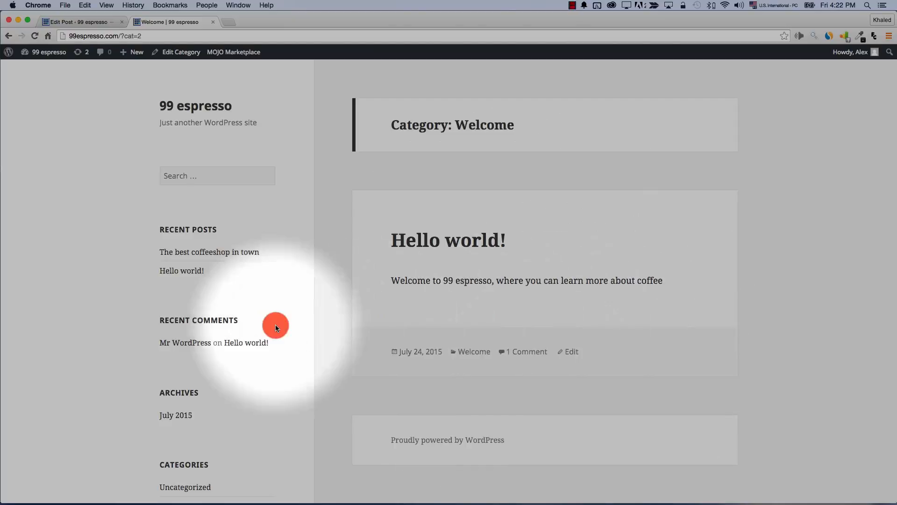
{"action": "left_click", "coordinate": [92, 22]}
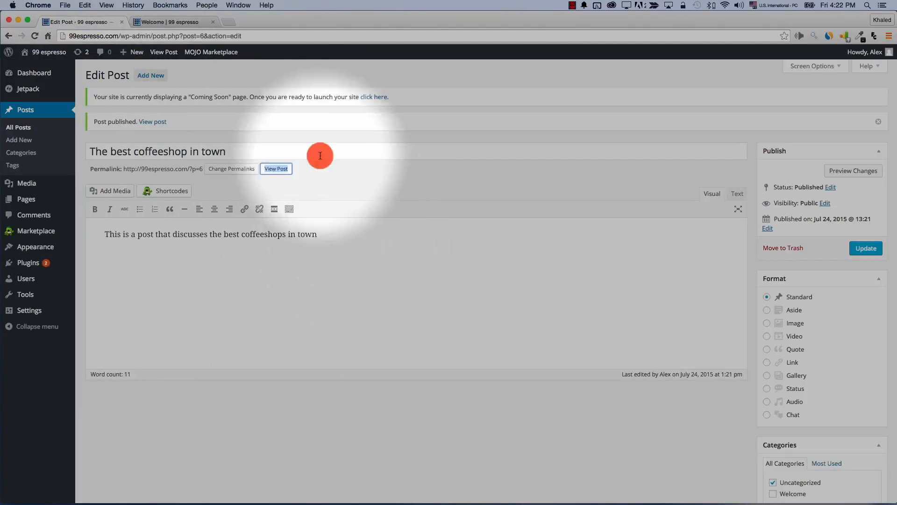
Add a new Coffeeshops category to the post and update it
{"action": "scroll", "coordinate": [748, 369], "scroll_direction": "down", "scroll_amount": 1}
{"action": "scroll", "coordinate": [800, 434], "scroll_direction": "down", "scroll_amount": 3}
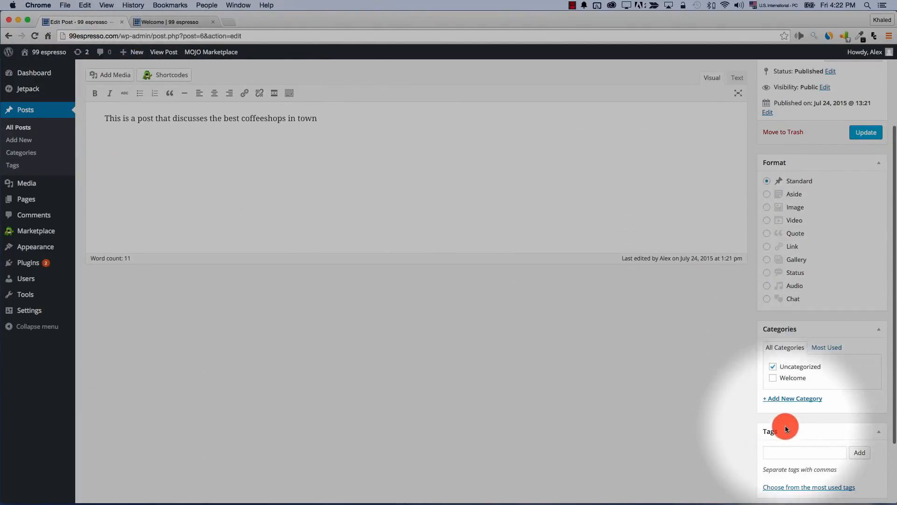
{"action": "left_click", "coordinate": [795, 399]}
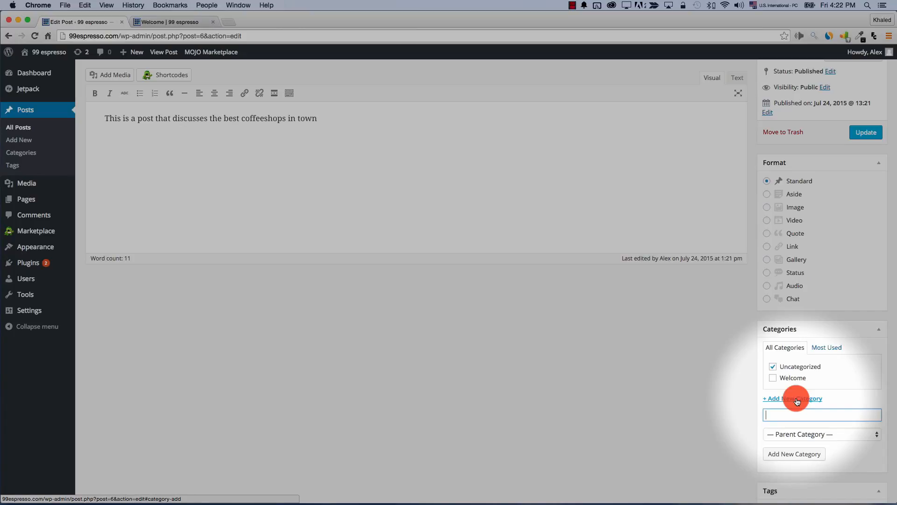
{"action": "type", "text": "Coffees"}
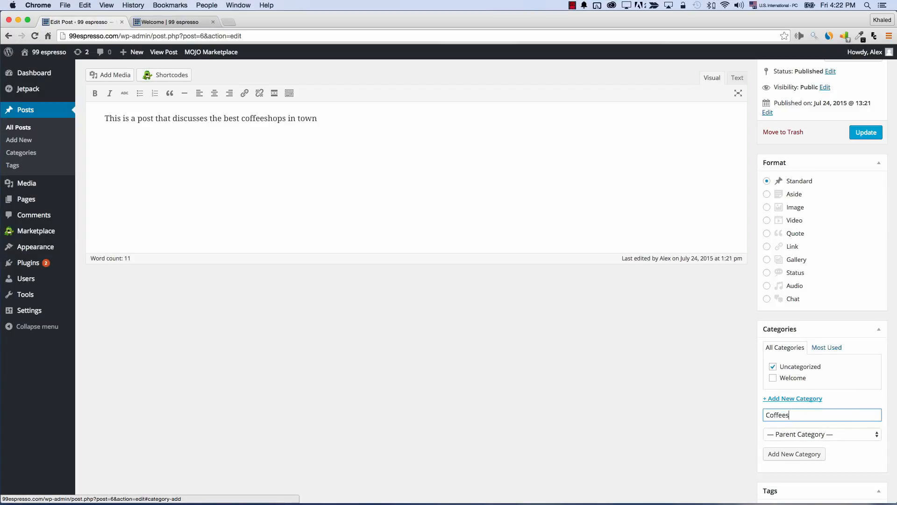
{"action": "type", "text": "hops"}
{"action": "key", "text": "Return"}
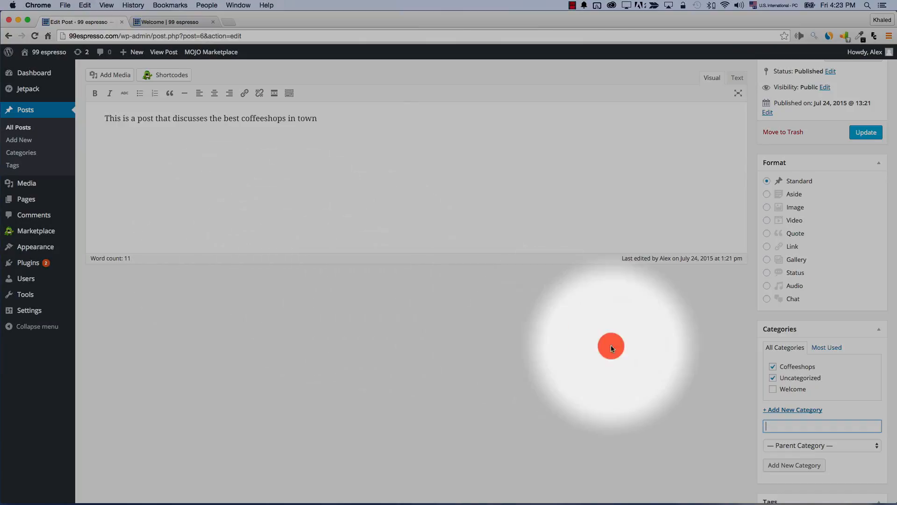
{"action": "scroll", "coordinate": [345, 237], "scroll_direction": "up", "scroll_amount": 3}
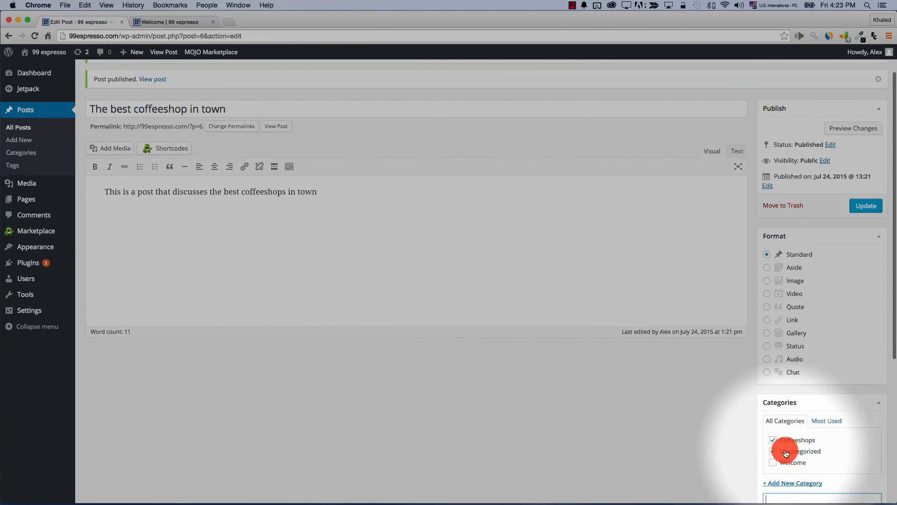
{"action": "scroll", "coordinate": [691, 443], "scroll_direction": "down", "scroll_amount": 5}
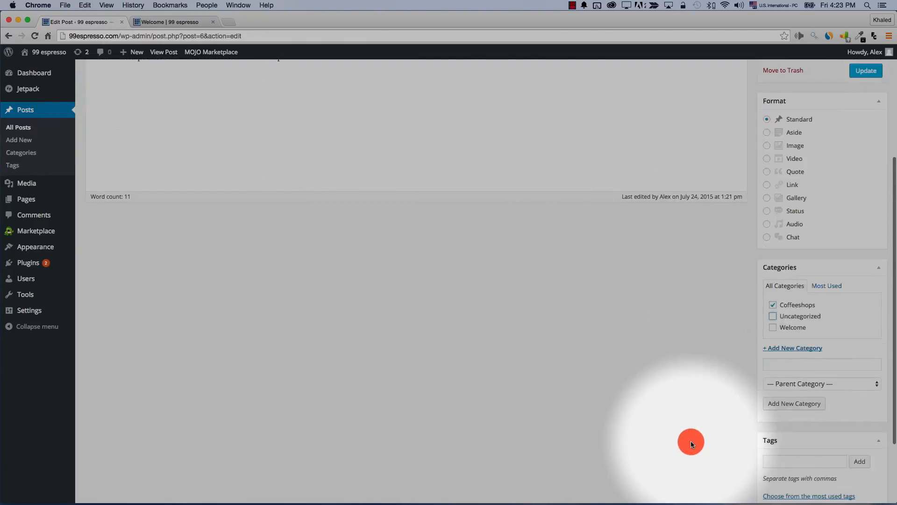
{"action": "scroll", "coordinate": [748, 374], "scroll_direction": "up", "scroll_amount": 3}
{"action": "left_click", "coordinate": [862, 146]}
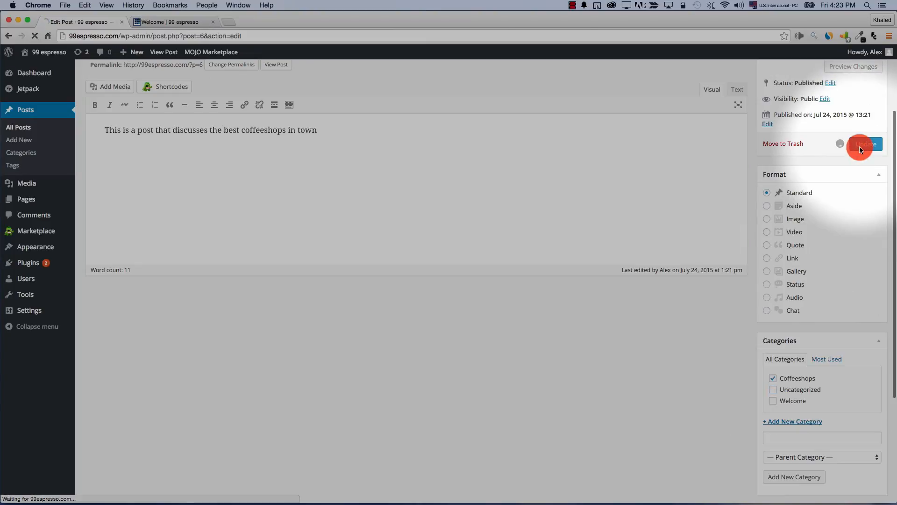
Reload the live site and browse the Coffeeshops and Welcome category pages
{"action": "left_click", "coordinate": [162, 22]}
{"action": "left_click", "coordinate": [34, 37]}
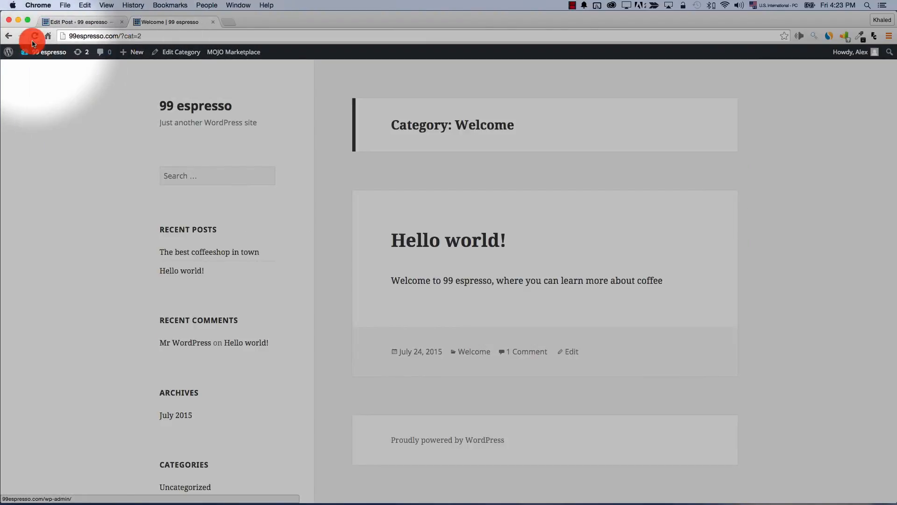
{"action": "left_click", "coordinate": [180, 105]}
{"action": "scroll", "coordinate": [130, 257], "scroll_direction": "down", "scroll_amount": 2}
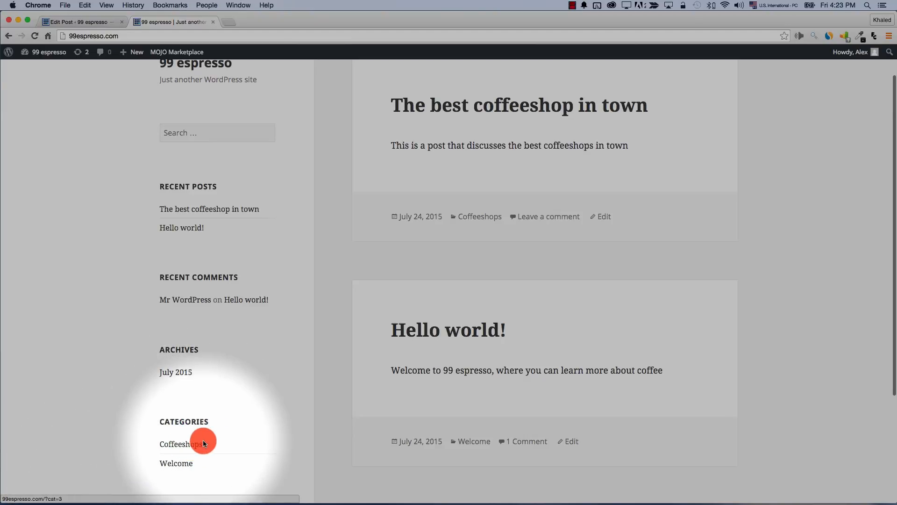
{"action": "left_click", "coordinate": [188, 448]}
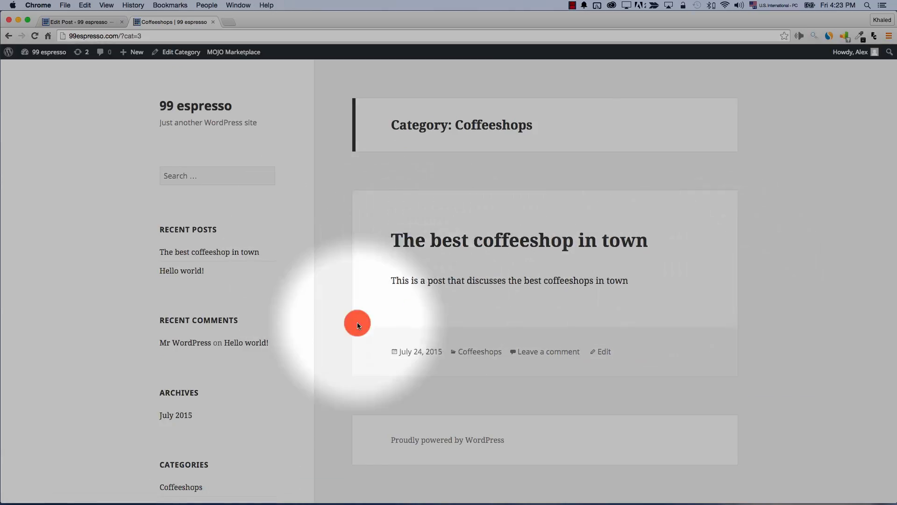
{"action": "scroll", "coordinate": [357, 322], "scroll_direction": "down", "scroll_amount": 1}
{"action": "left_click", "coordinate": [181, 478]}
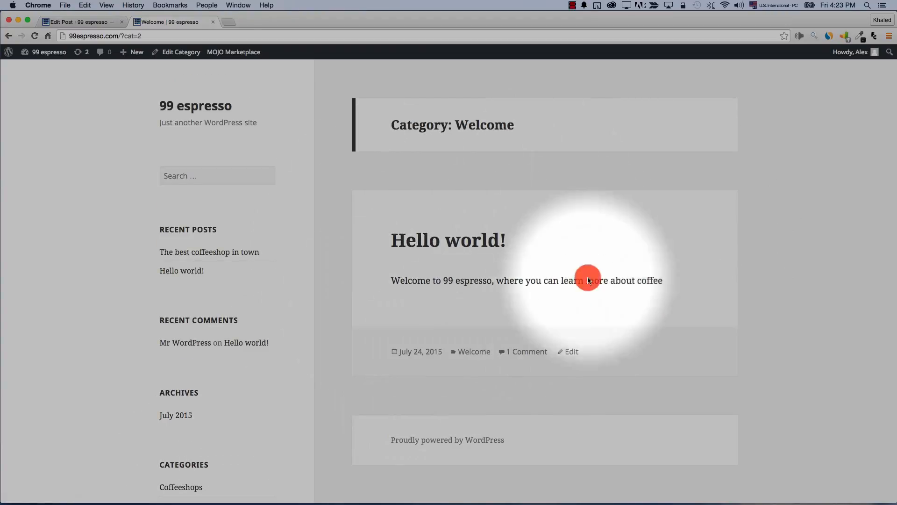
{"action": "left_click", "coordinate": [78, 22]}
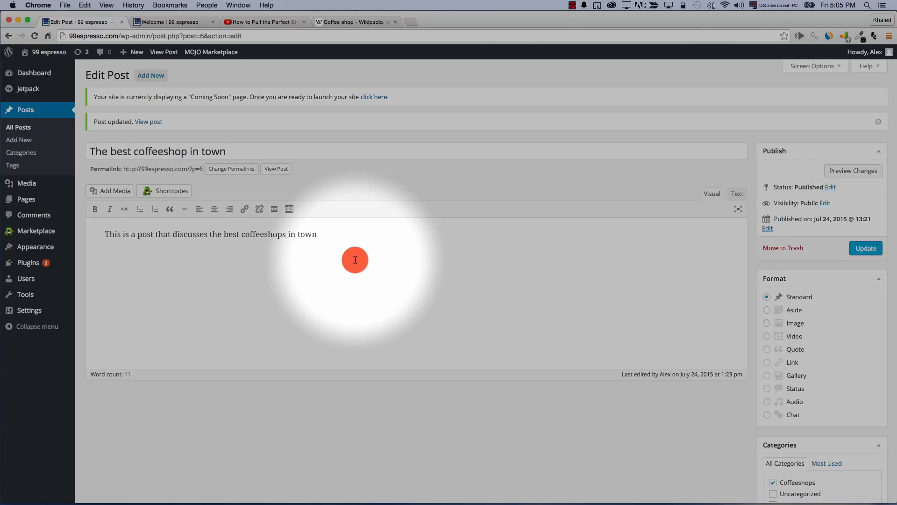
Show the second formatting toolbar row and copy the Wikipedia Coffeehouse article's URL
{"action": "left_click", "coordinate": [288, 211]}
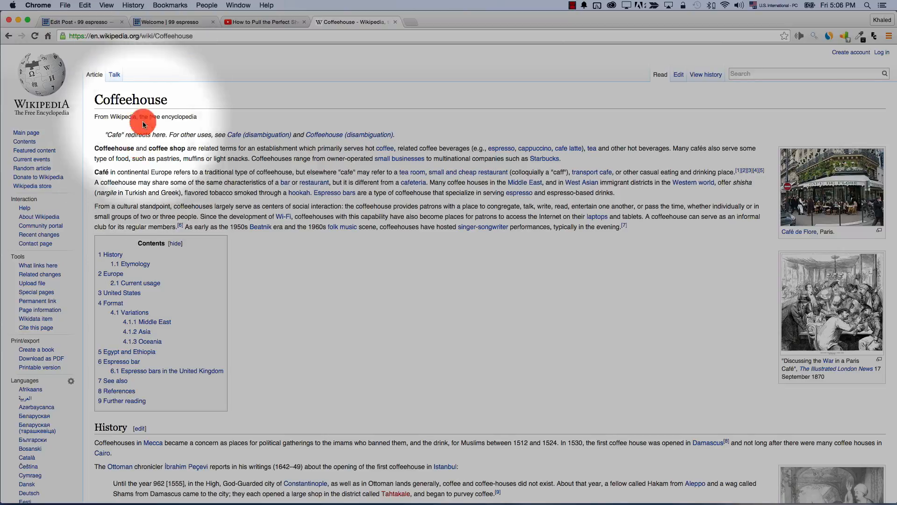
{"action": "right_click", "coordinate": [105, 36]}
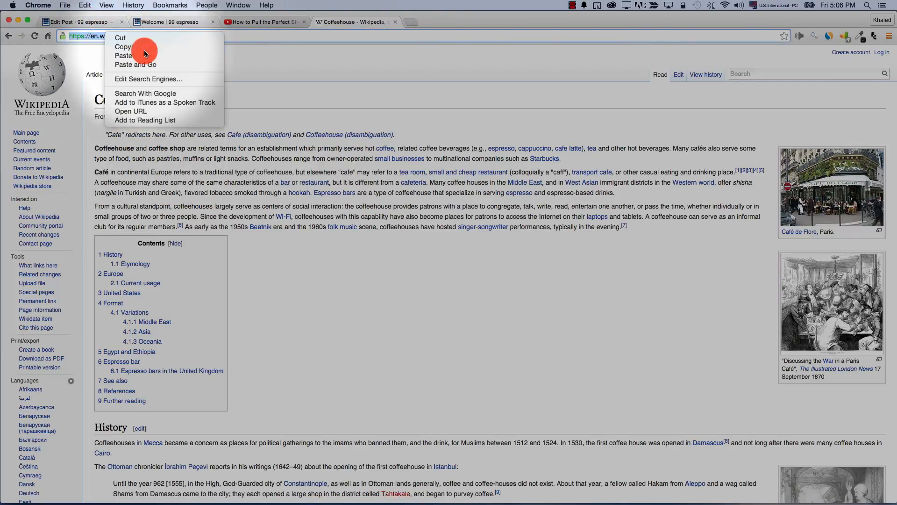
{"action": "left_click", "coordinate": [144, 49]}
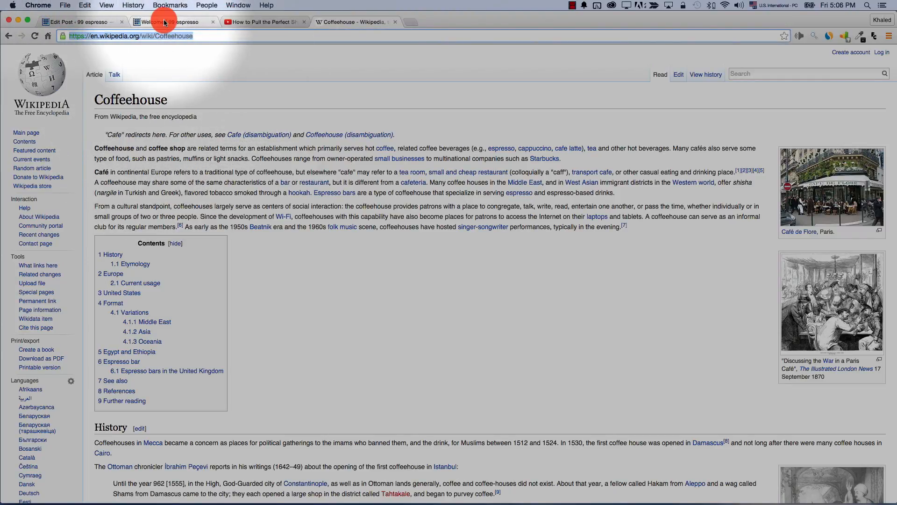
{"action": "left_click", "coordinate": [77, 22]}
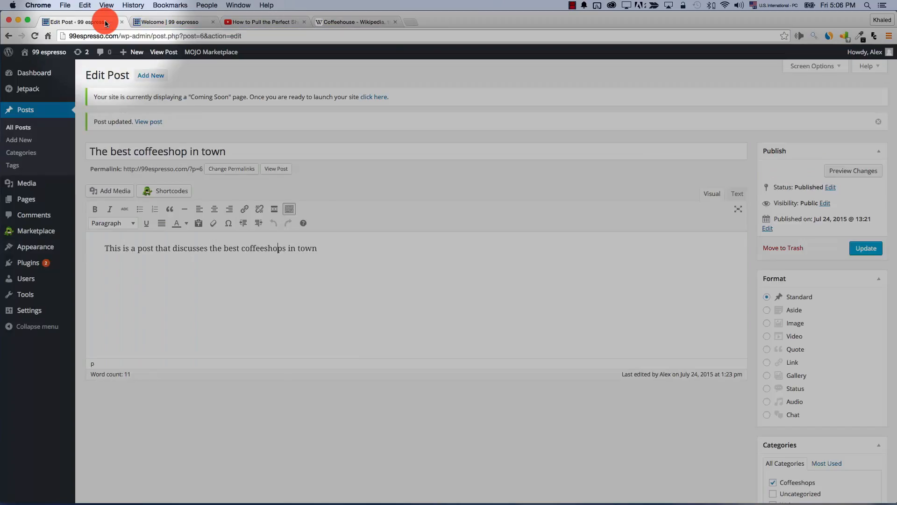
Link 'coffeeshops' to the pasted Wikipedia Coffeehouse URL, set to open in a new tab
{"action": "left_click", "coordinate": [248, 211]}
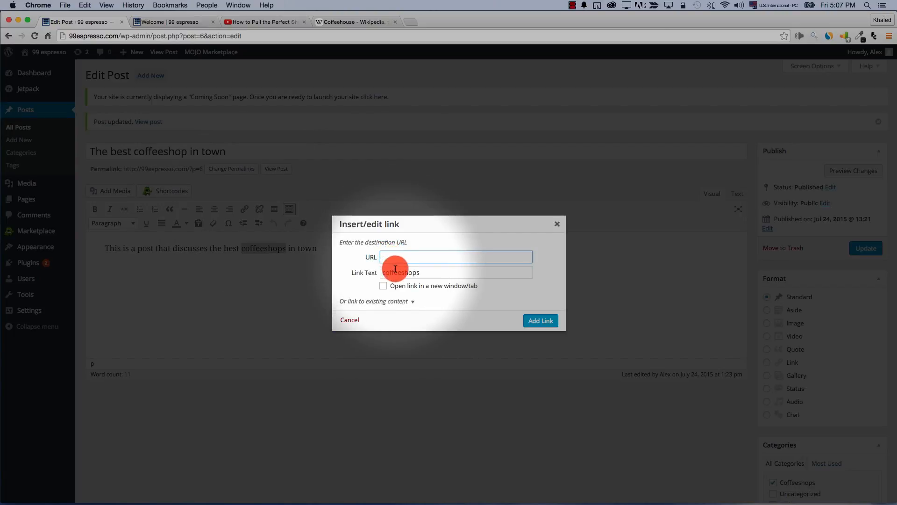
{"action": "key", "text": "super+v"}
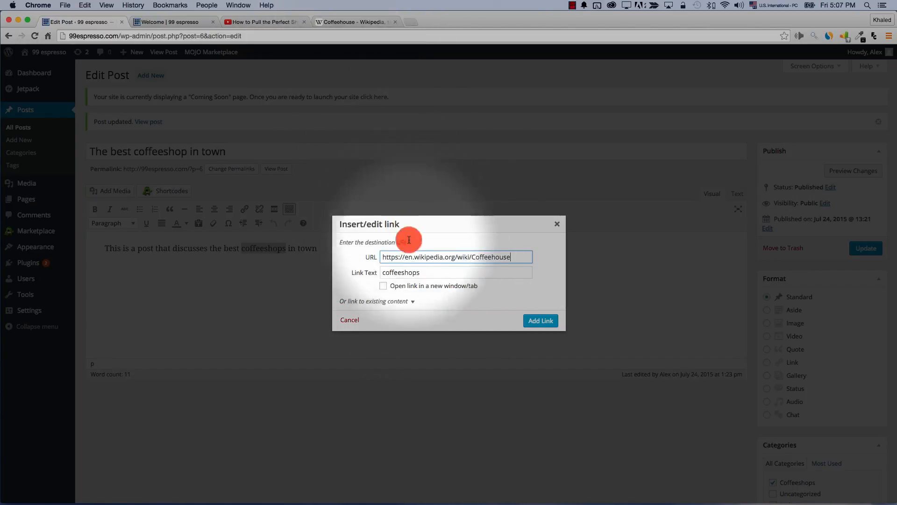
{"action": "left_click", "coordinate": [384, 287]}
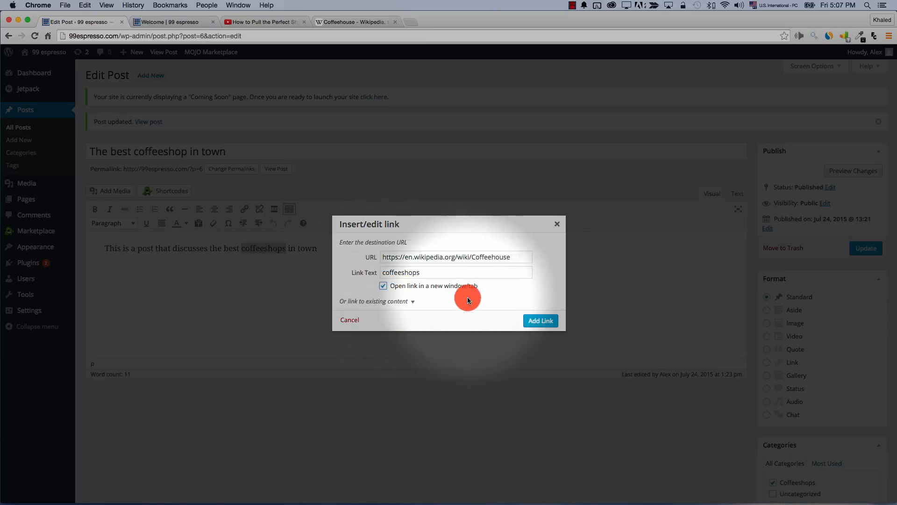
{"action": "left_click", "coordinate": [530, 320]}
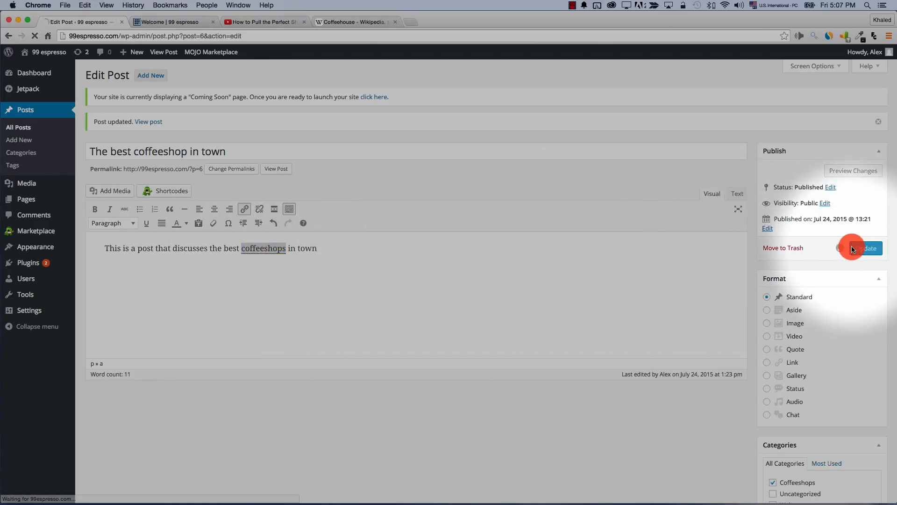
Preview the post, test the coffeeshops link to Wikipedia, then reselect 'coffeeshops' in the editor
{"action": "left_click", "coordinate": [855, 172]}
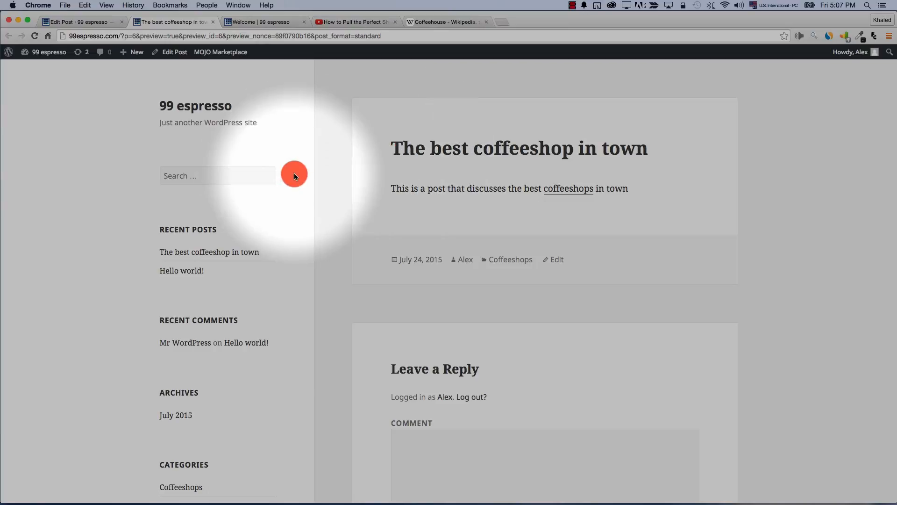
{"action": "left_click", "coordinate": [578, 192]}
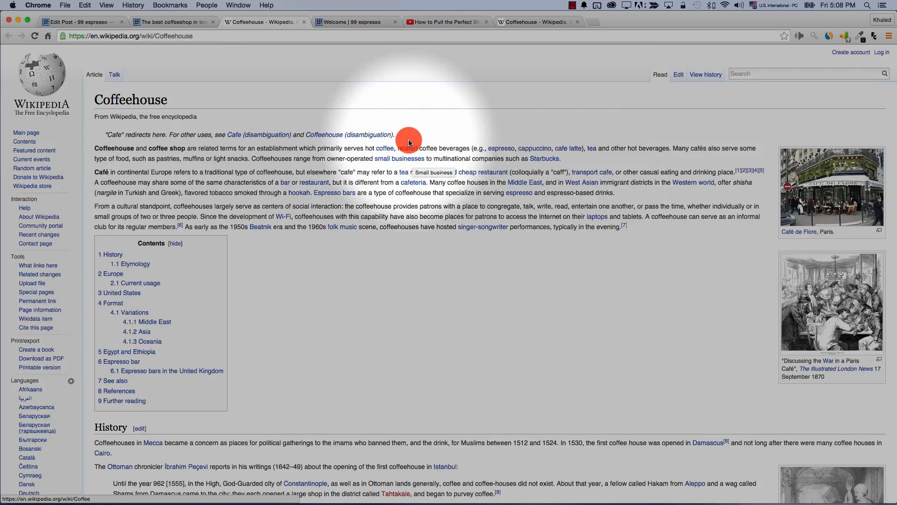
{"action": "left_click", "coordinate": [92, 21]}
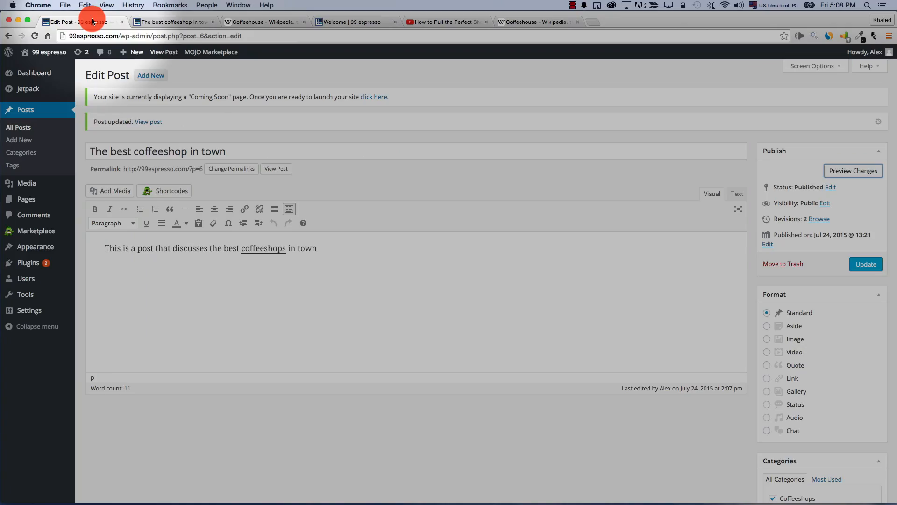
{"action": "left_click_drag", "start_coordinate": [242, 248], "coordinate": [284, 243]}
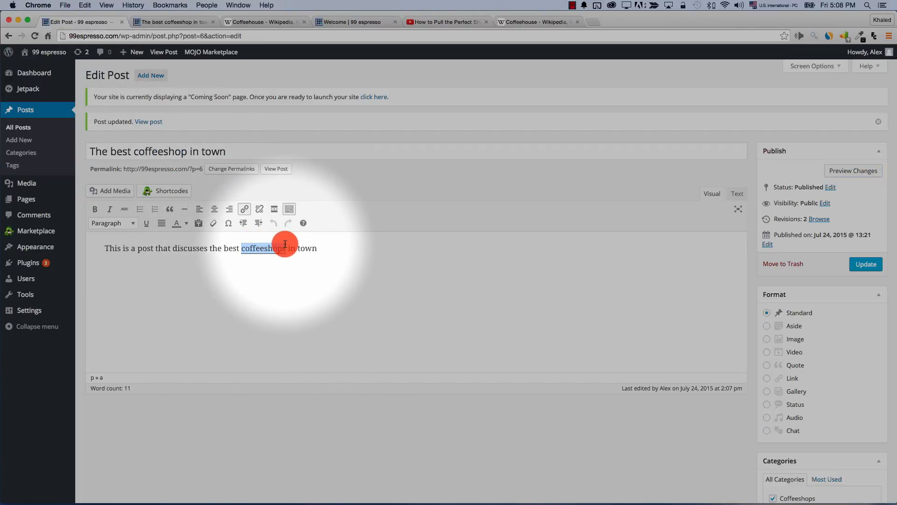
Unlink coffeeshops, rework the body into Coffeeshops / In seattle / Seattle sentence, and update
{"action": "left_click", "coordinate": [258, 214]}
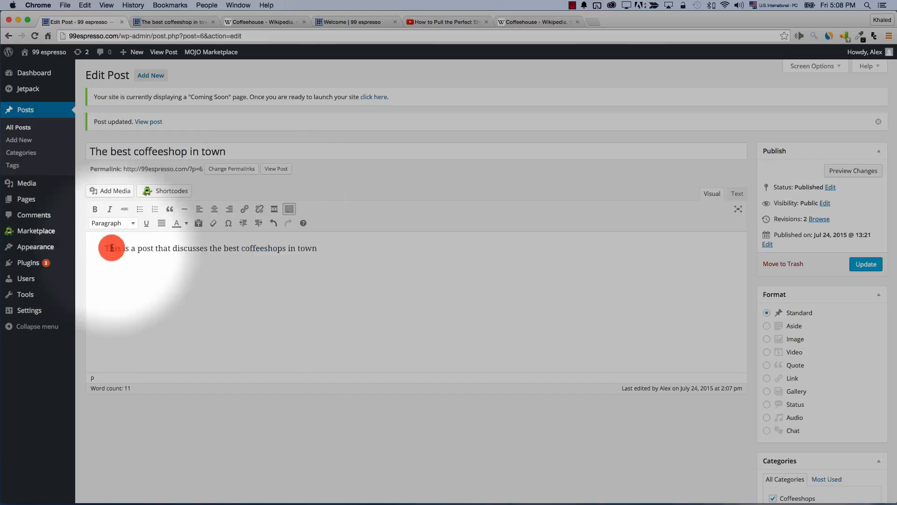
{"action": "left_click", "coordinate": [116, 234]}
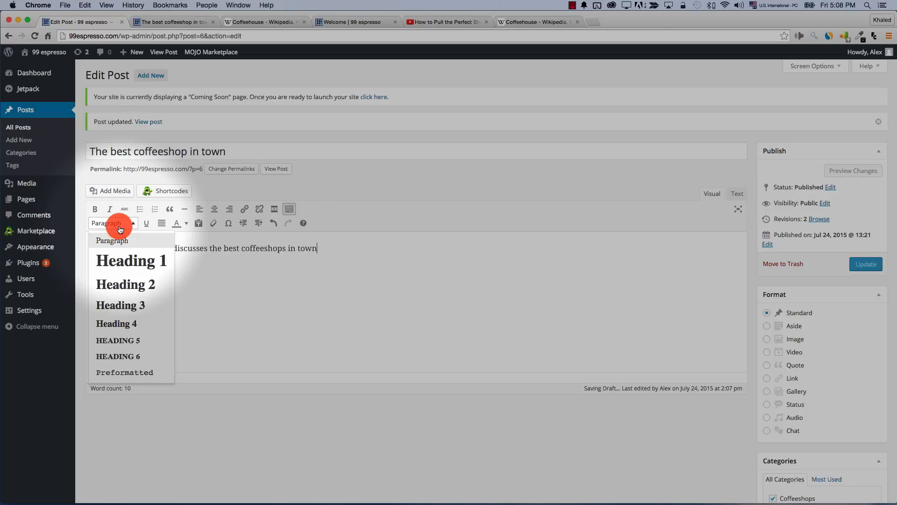
{"action": "left_click", "coordinate": [217, 262]}
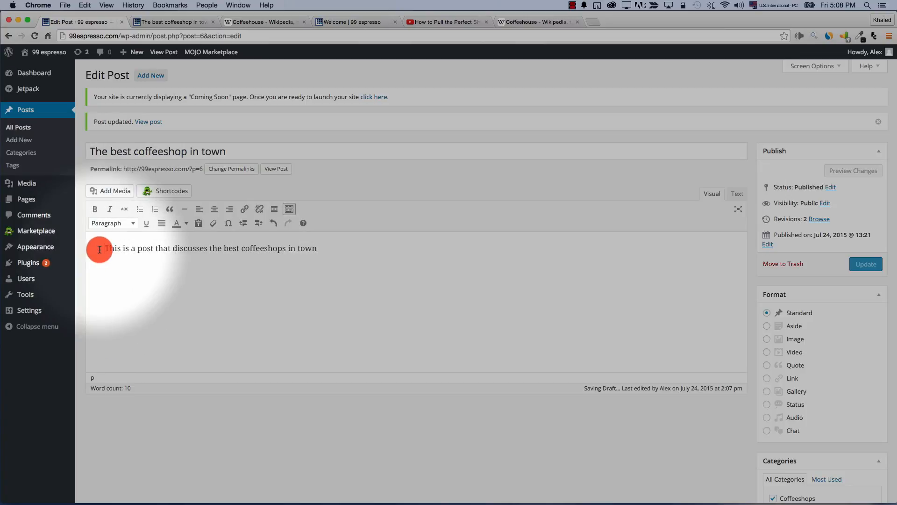
{"action": "key", "text": "Return"}
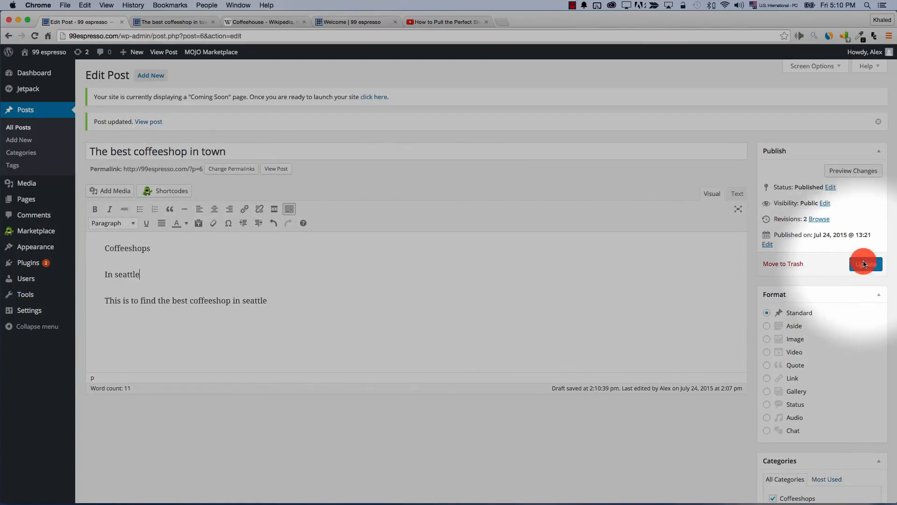
{"action": "left_click", "coordinate": [862, 171]}
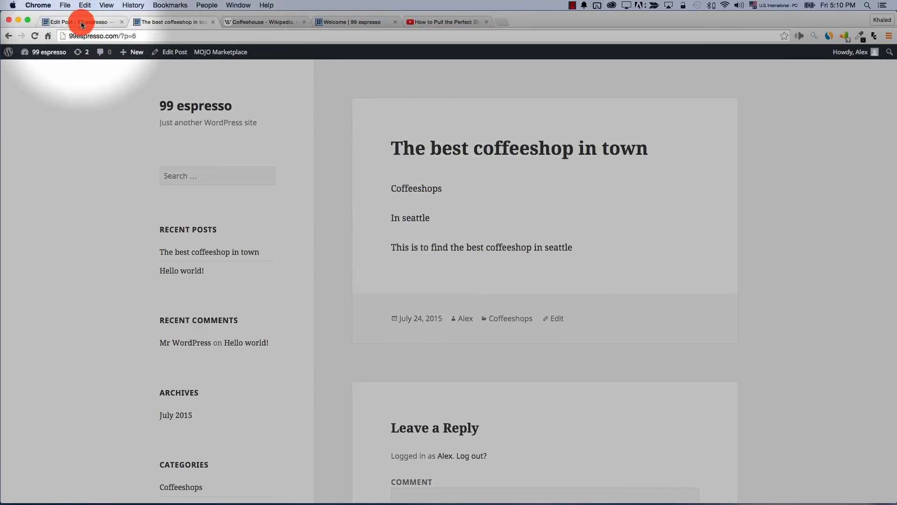
Make Coffeeshops Heading 1 and In seattle Heading 2, keeping the sentence a paragraph
{"action": "left_click", "coordinate": [77, 22]}
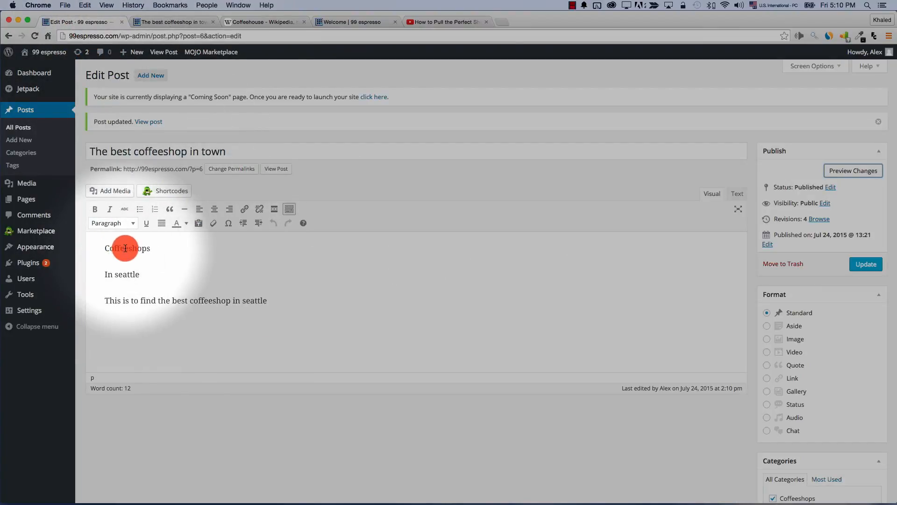
{"action": "left_click", "coordinate": [110, 224]}
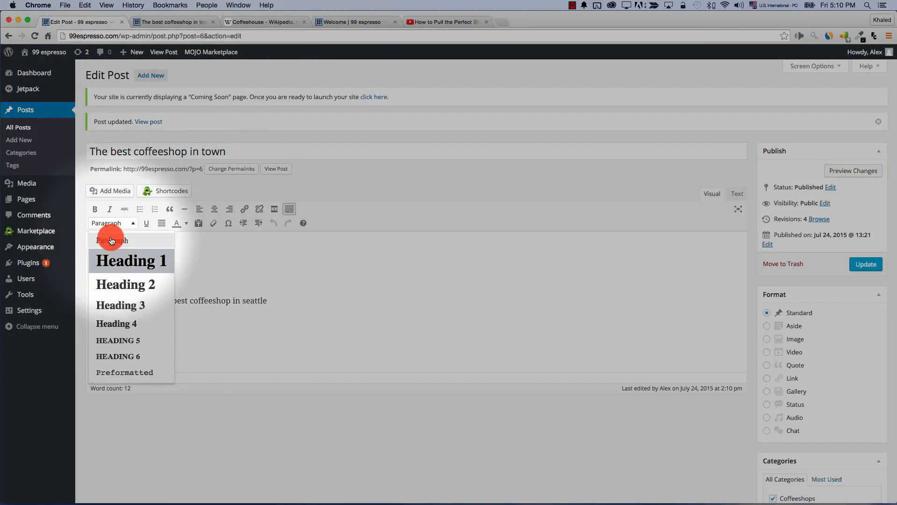
{"action": "left_click", "coordinate": [116, 259]}
{"action": "left_click", "coordinate": [118, 281]}
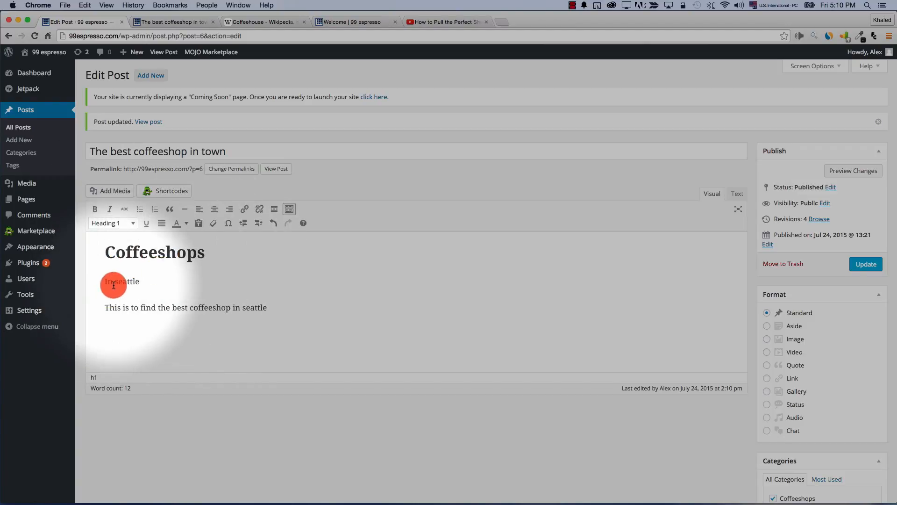
{"action": "left_click", "coordinate": [97, 227]}
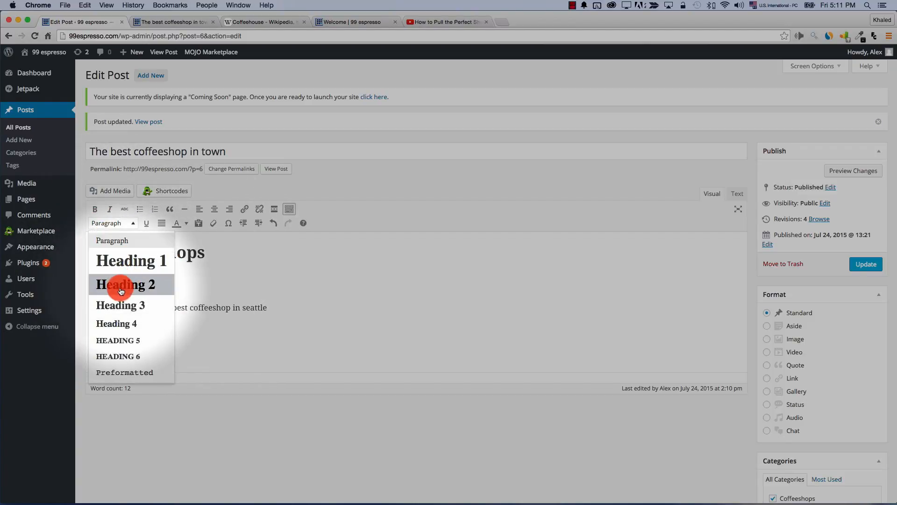
{"action": "left_click", "coordinate": [123, 286]}
{"action": "left_click", "coordinate": [167, 324]}
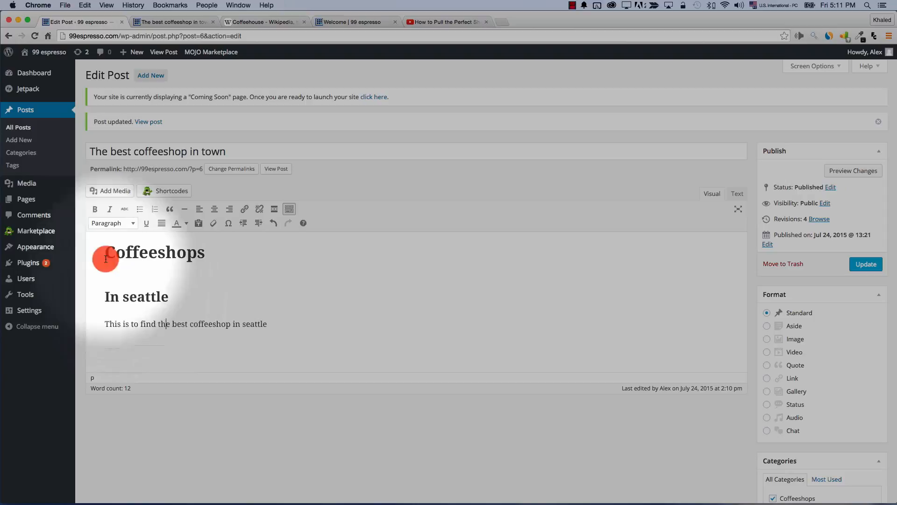
{"action": "left_click", "coordinate": [100, 224]}
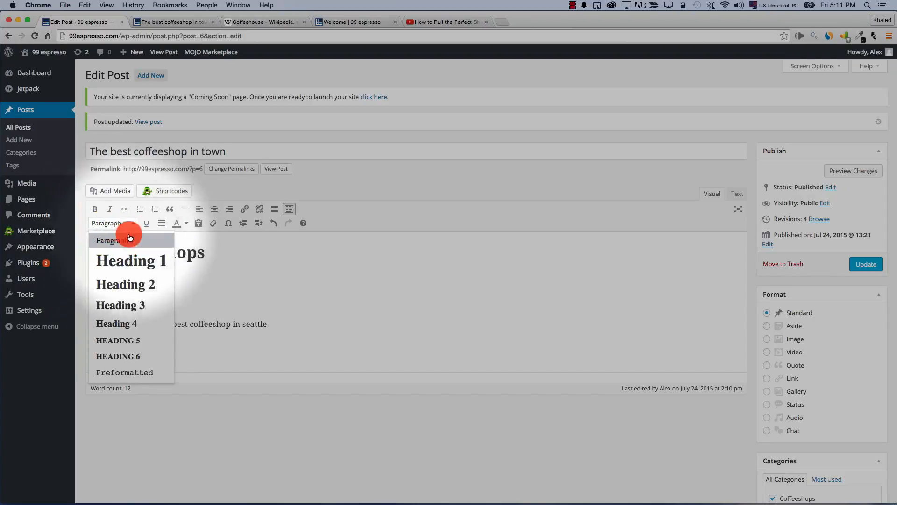
{"action": "left_click", "coordinate": [333, 283]}
Update the post and check both headings and the Seattle sentence in the preview
{"action": "left_click", "coordinate": [866, 265]}
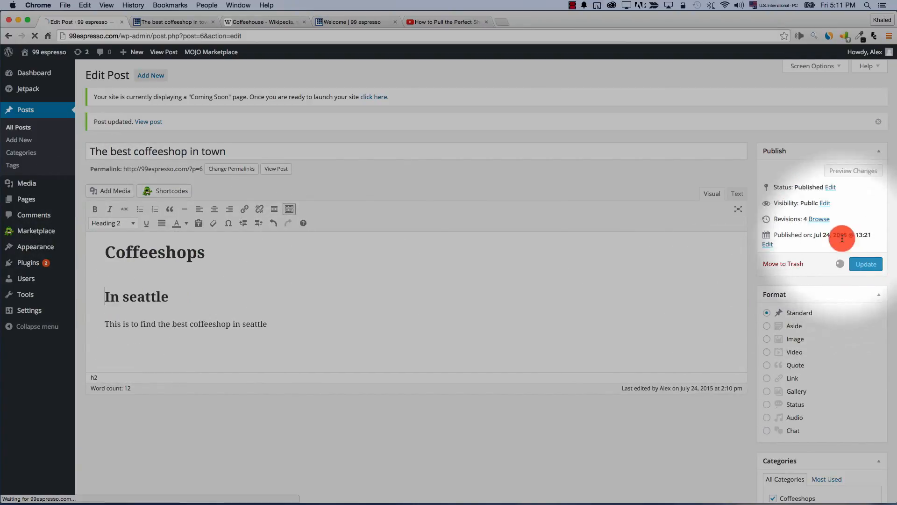
{"action": "left_click", "coordinate": [852, 175]}
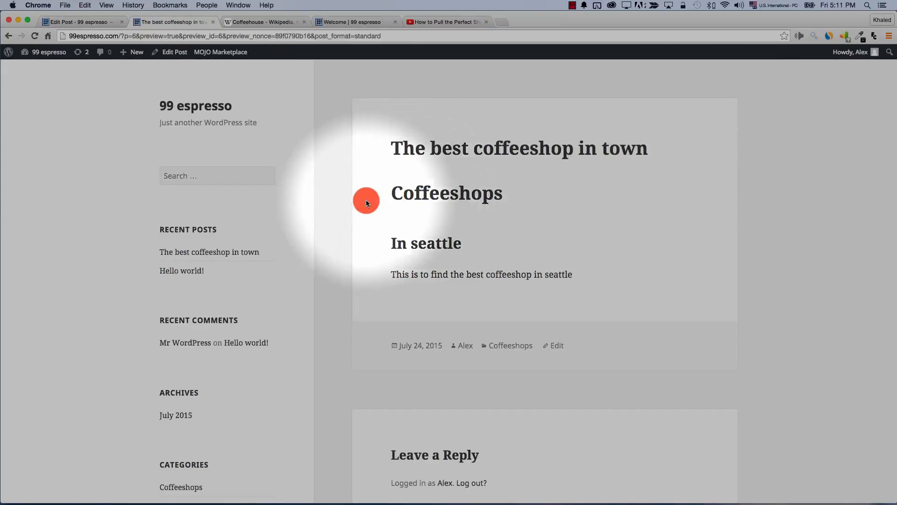
{"action": "left_click_drag", "start_coordinate": [387, 193], "coordinate": [514, 194]}
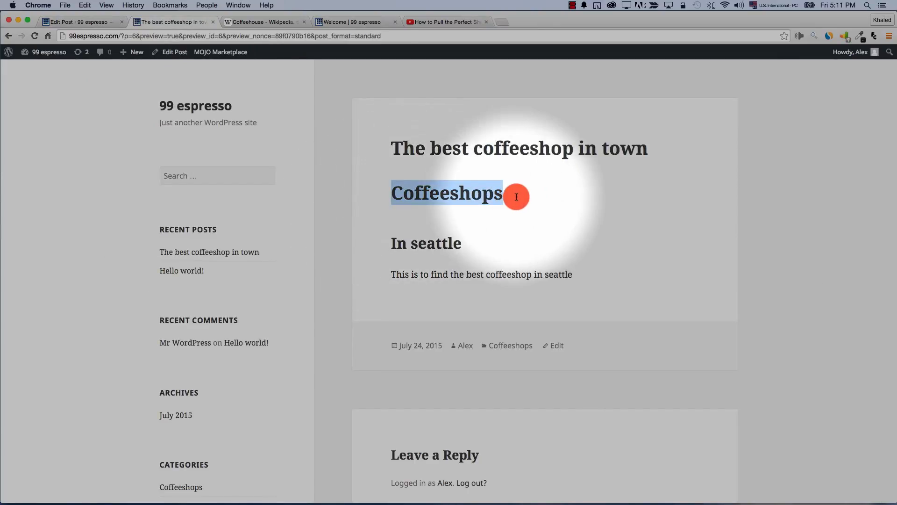
{"action": "left_click_drag", "start_coordinate": [462, 243], "coordinate": [379, 238]}
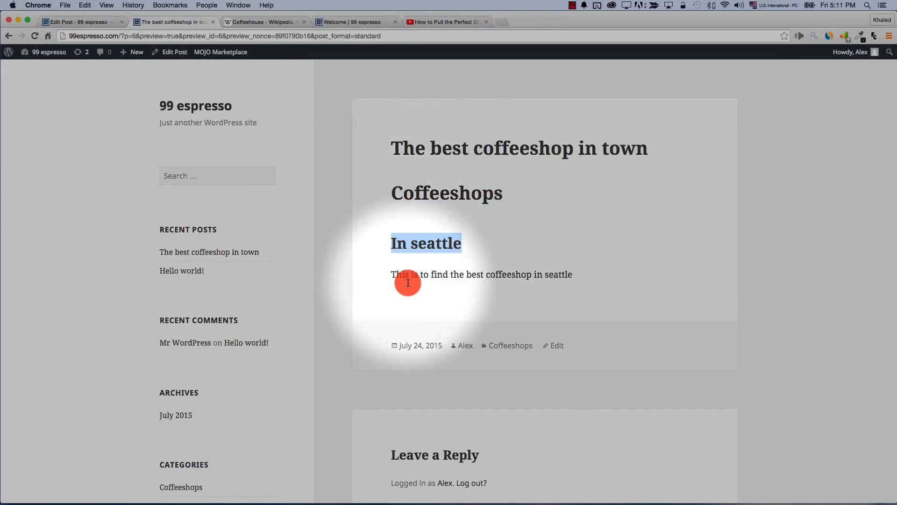
{"action": "left_click_drag", "start_coordinate": [392, 274], "coordinate": [573, 275]}
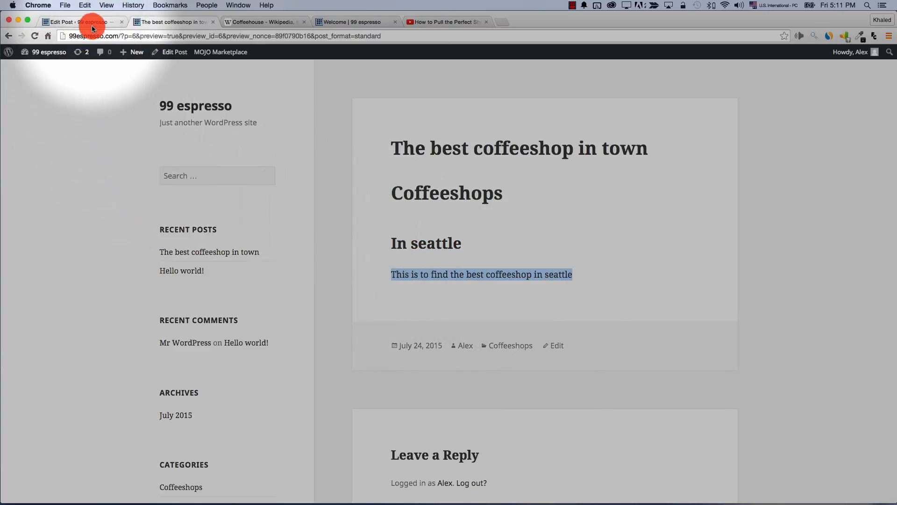
{"action": "left_click_drag", "start_coordinate": [91, 24], "coordinate": [89, 36]}
{"action": "left_click", "coordinate": [275, 324]}
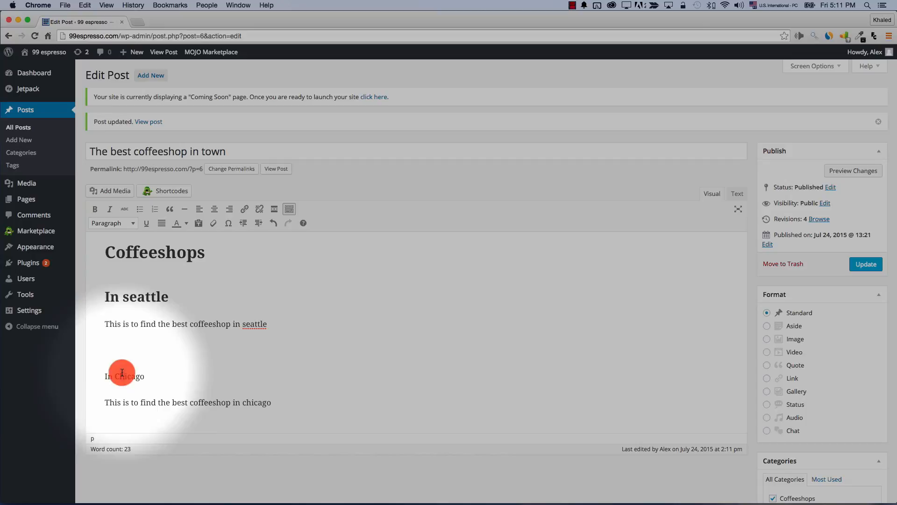
Make the In Chicago line a Heading 2 and update the post
{"action": "left_click", "coordinate": [122, 372]}
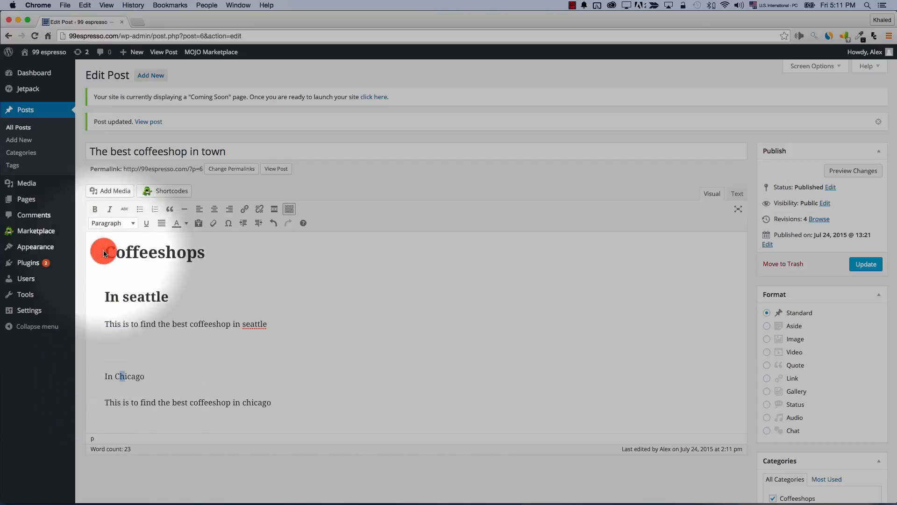
{"action": "left_click", "coordinate": [109, 224]}
{"action": "left_click", "coordinate": [136, 290]}
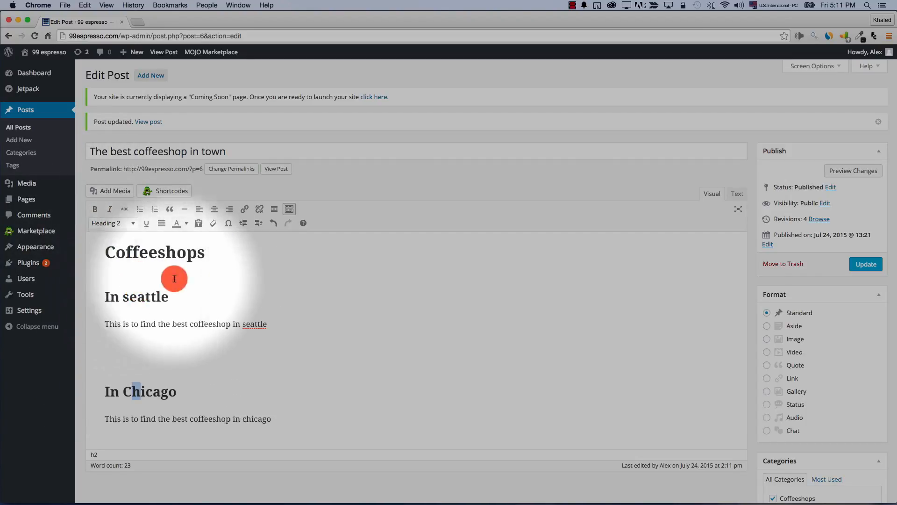
{"action": "left_click", "coordinate": [869, 266]}
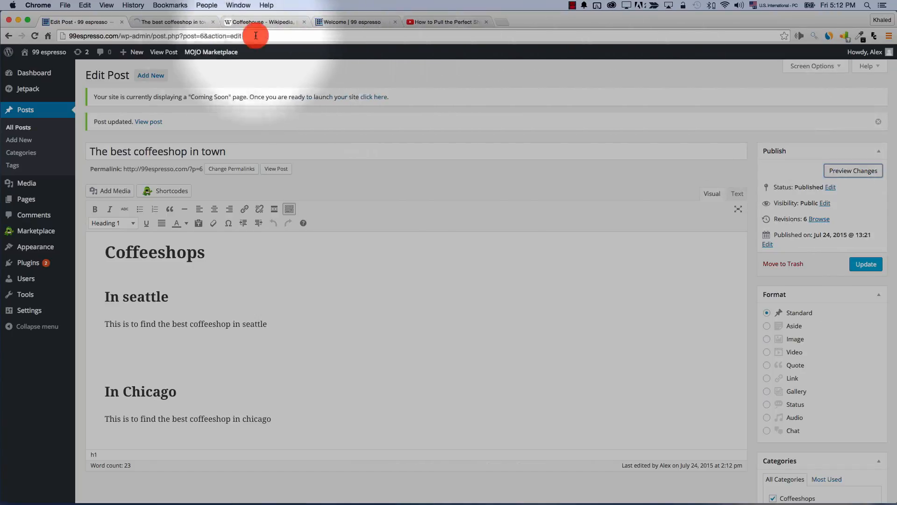
Check the Coffeeshops, In seattle and In Chicago headings on the live post
{"action": "left_click", "coordinate": [173, 22]}
{"action": "left_click_drag", "start_coordinate": [391, 193], "coordinate": [503, 195]}
{"action": "left_click_drag", "start_coordinate": [462, 243], "coordinate": [397, 243]}
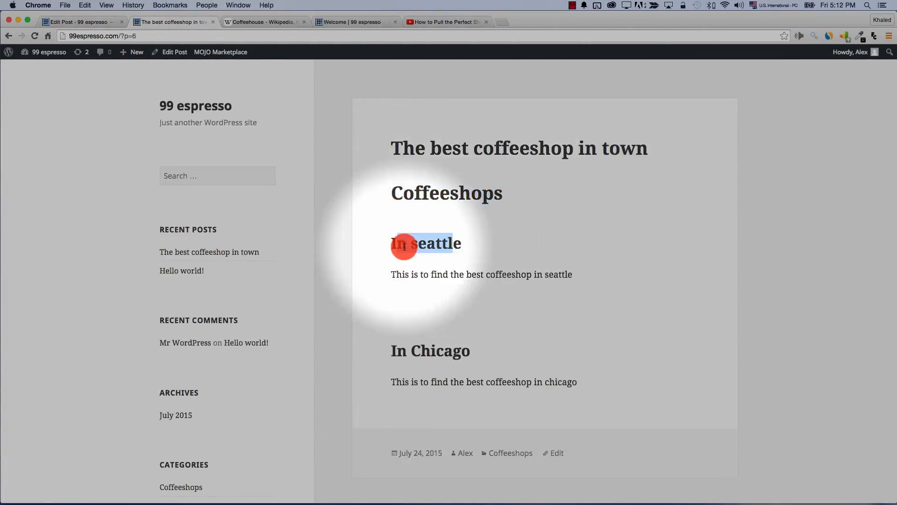
{"action": "left_click_drag", "start_coordinate": [391, 351], "coordinate": [460, 337]}
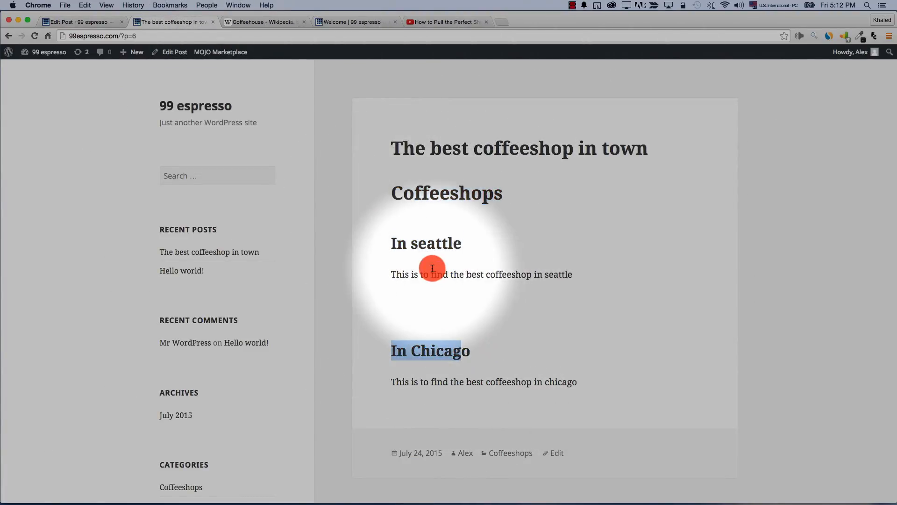
{"action": "left_click_drag", "start_coordinate": [431, 271], "coordinate": [434, 274]}
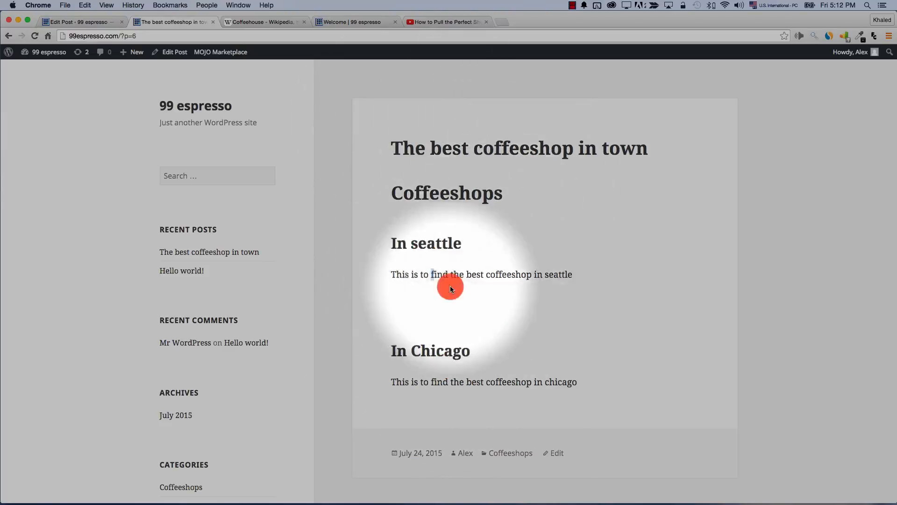
{"action": "left_click", "coordinate": [77, 22]}
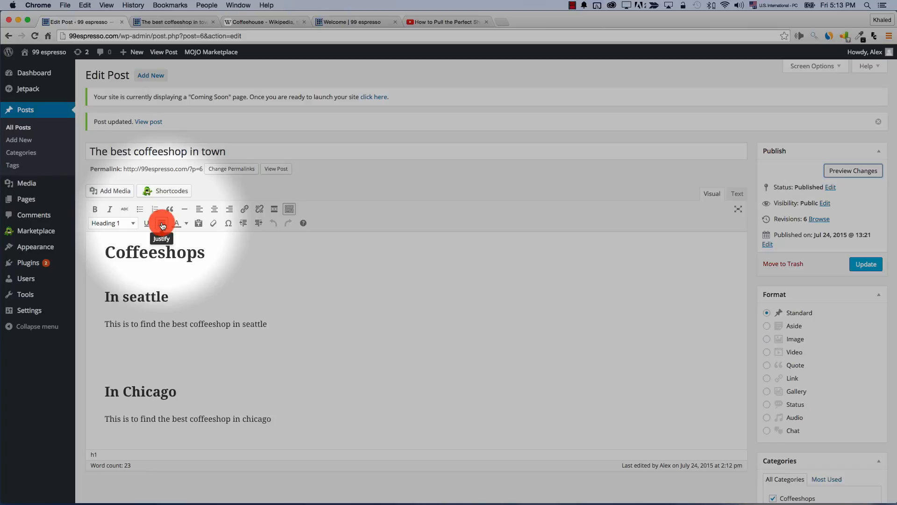
Colour the word seattle orange, undo it back to black, and update the post
{"action": "double_click", "coordinate": [142, 302]}
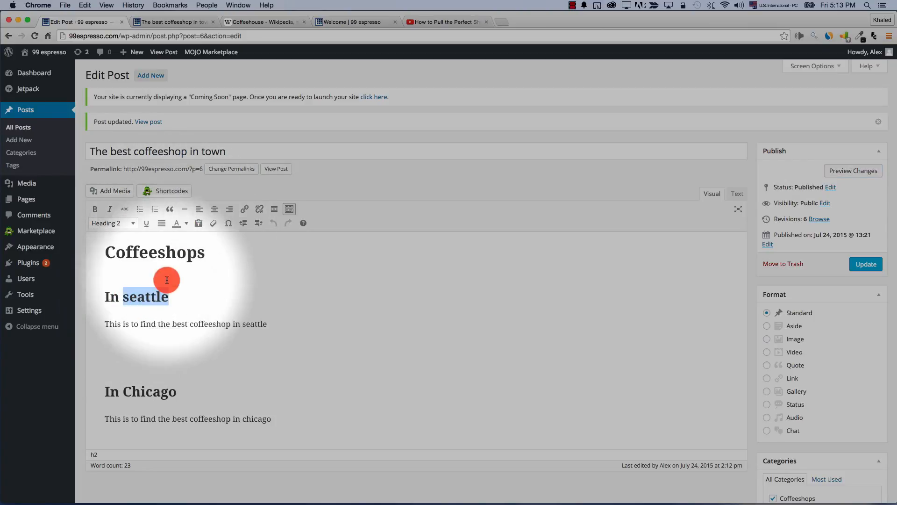
{"action": "left_click", "coordinate": [184, 224]}
{"action": "left_click", "coordinate": [188, 250]}
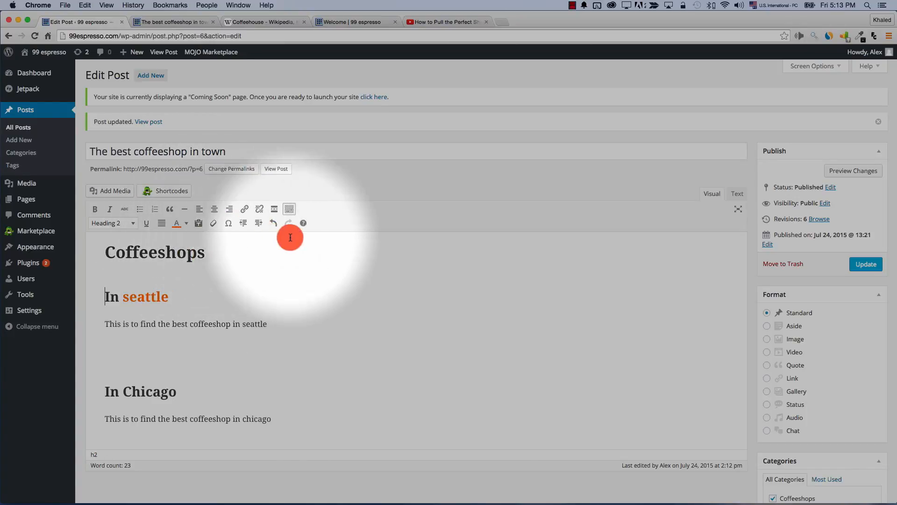
{"action": "key", "text": "super+z"}
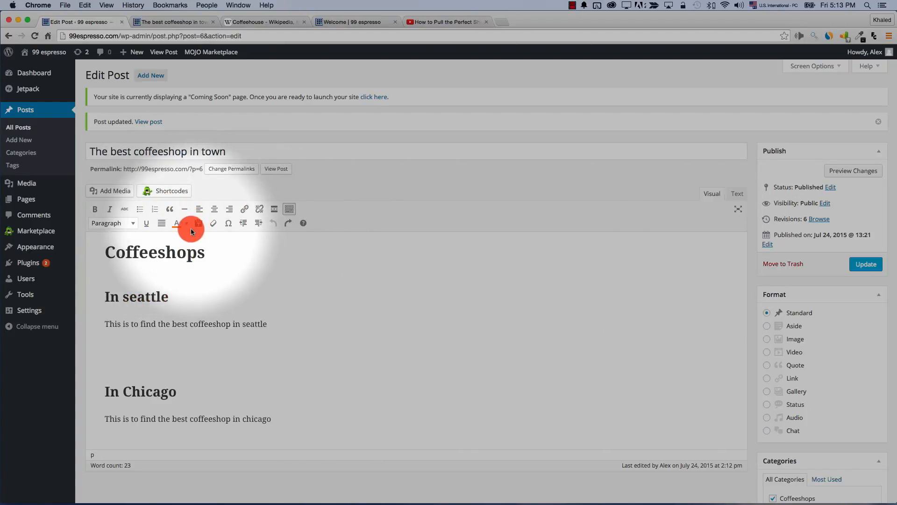
{"action": "left_click", "coordinate": [866, 265]}
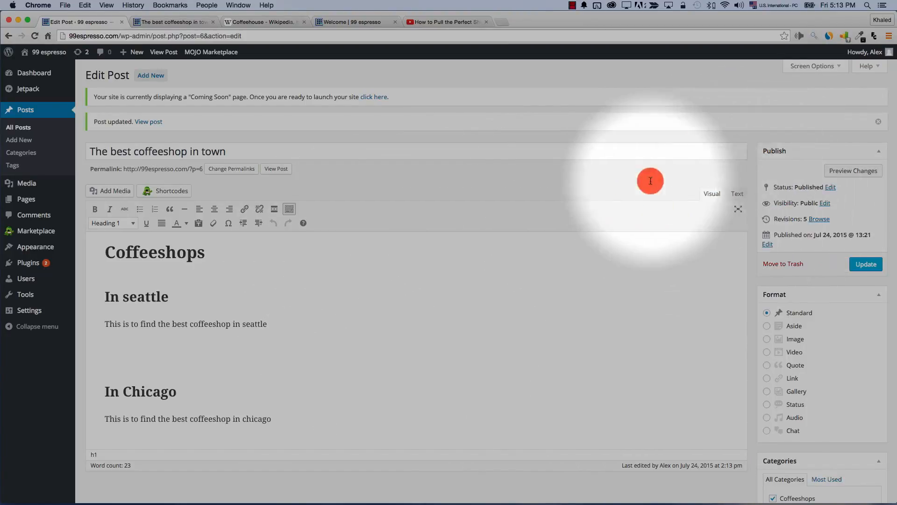
{"action": "left_click_drag", "start_coordinate": [103, 247], "coordinate": [220, 356]}
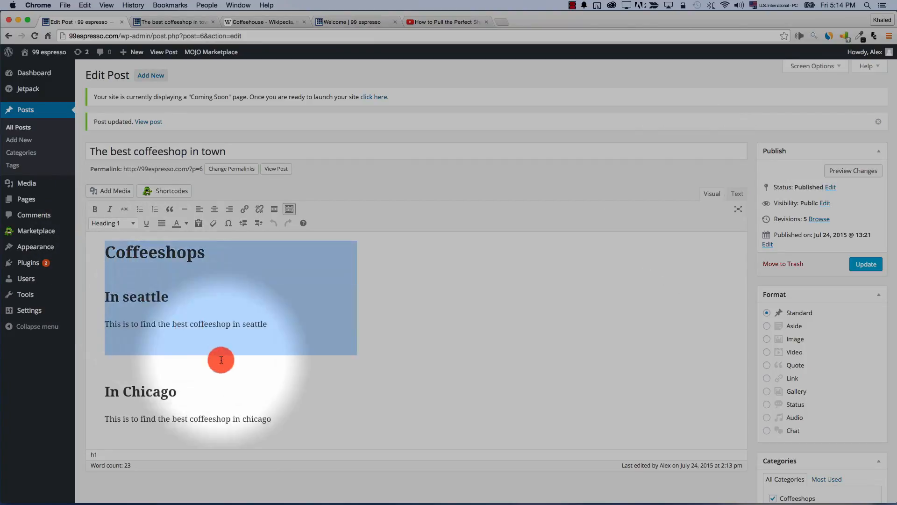
{"action": "left_click", "coordinate": [184, 315]}
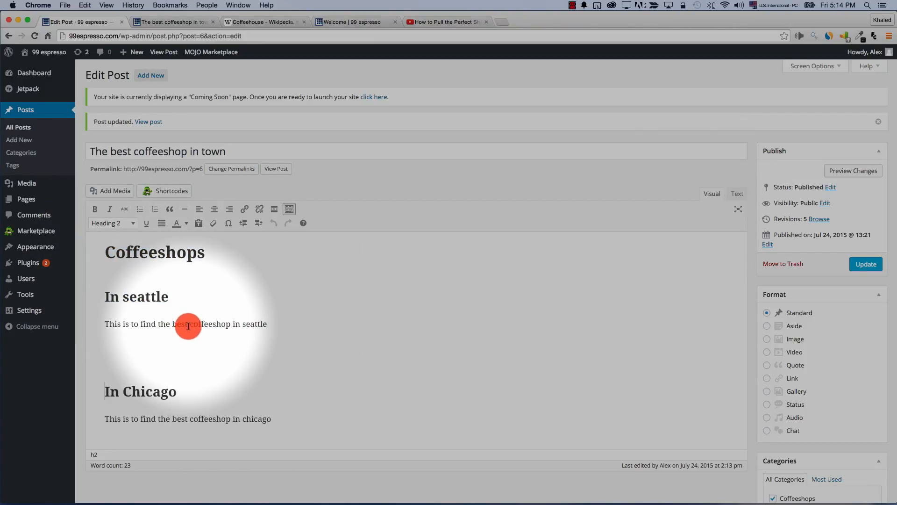
{"action": "left_click", "coordinate": [221, 319]}
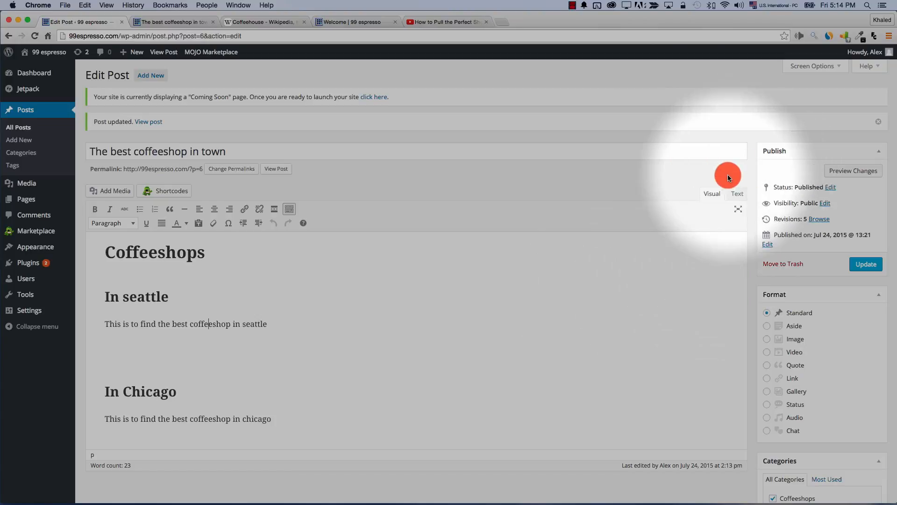
Inspect and select the post's HTML source in the Text tab, then return to Visual
{"action": "left_click", "coordinate": [737, 193]}
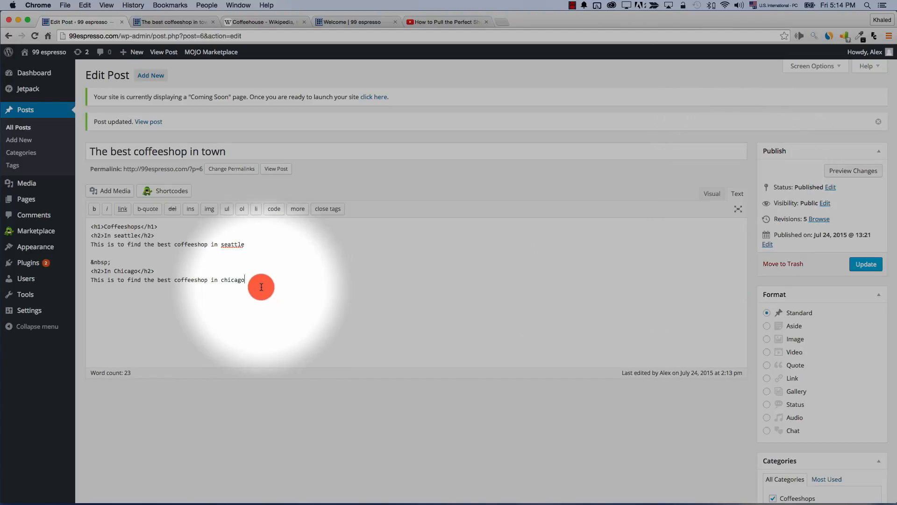
{"action": "left_click_drag", "start_coordinate": [261, 287], "coordinate": [89, 230]}
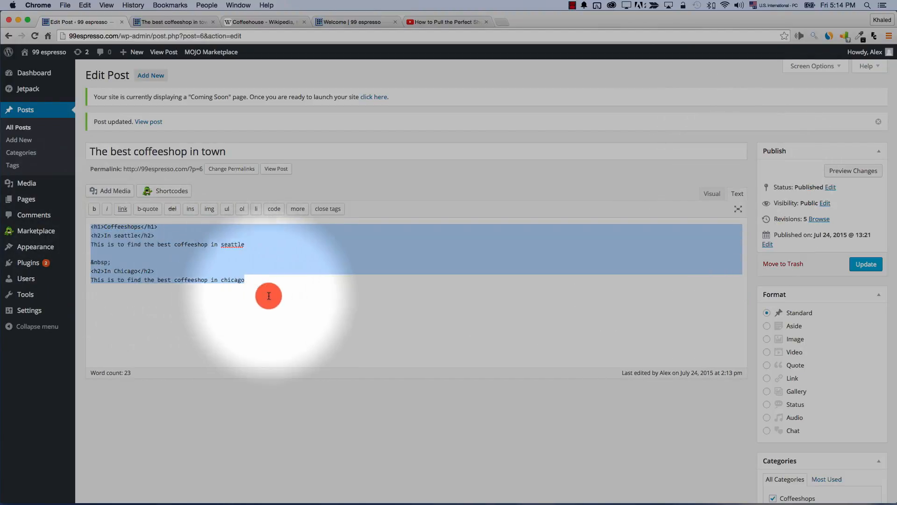
{"action": "left_click", "coordinate": [711, 193]}
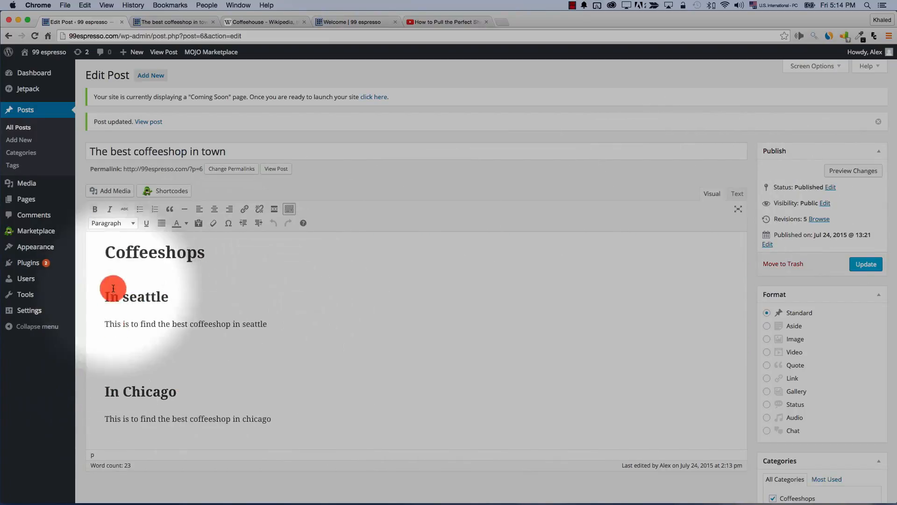
{"action": "left_click", "coordinate": [737, 194]}
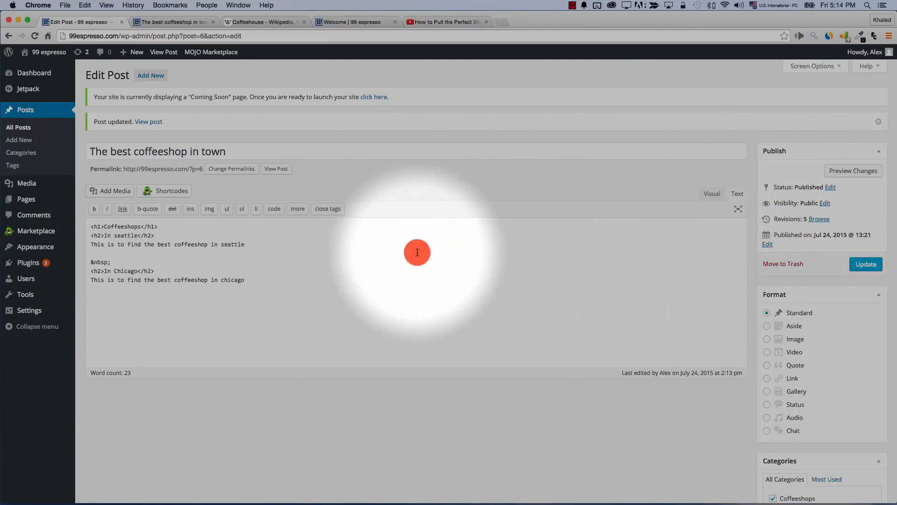
{"action": "left_click_drag", "start_coordinate": [267, 281], "coordinate": [91, 235]}
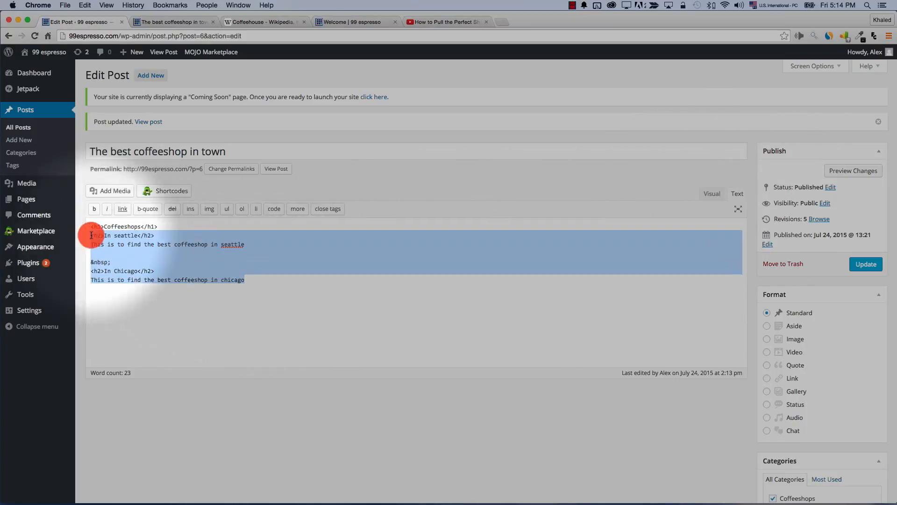
{"action": "left_click", "coordinate": [164, 294]}
{"action": "left_click_drag", "start_coordinate": [256, 284], "coordinate": [94, 215]}
{"action": "left_click", "coordinate": [182, 272]}
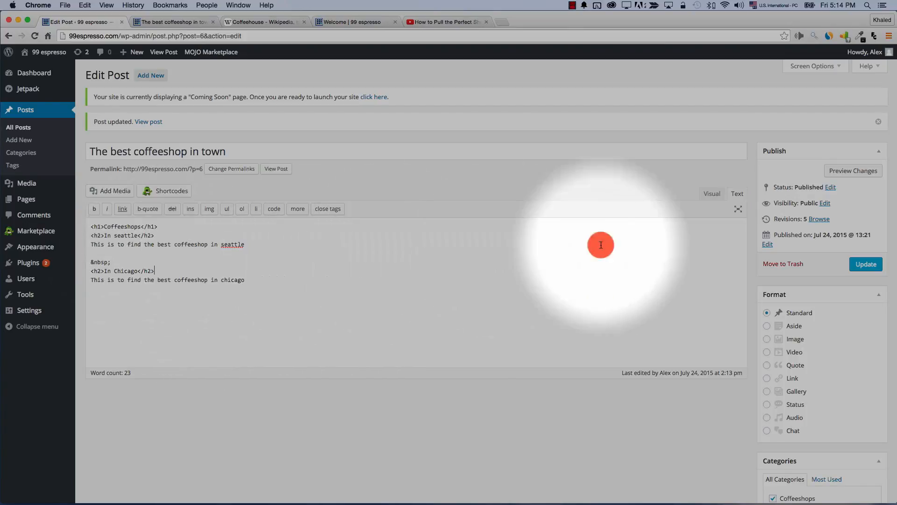
{"action": "left_click", "coordinate": [712, 193]}
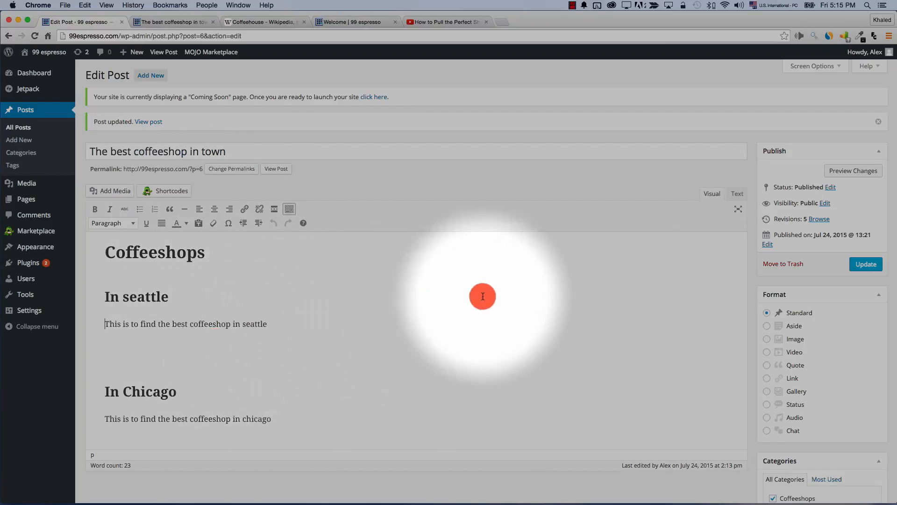
Check the &nbsp; line in the HTML, then finish in Visual at the Seattle paragraph
{"action": "left_click", "coordinate": [737, 194]}
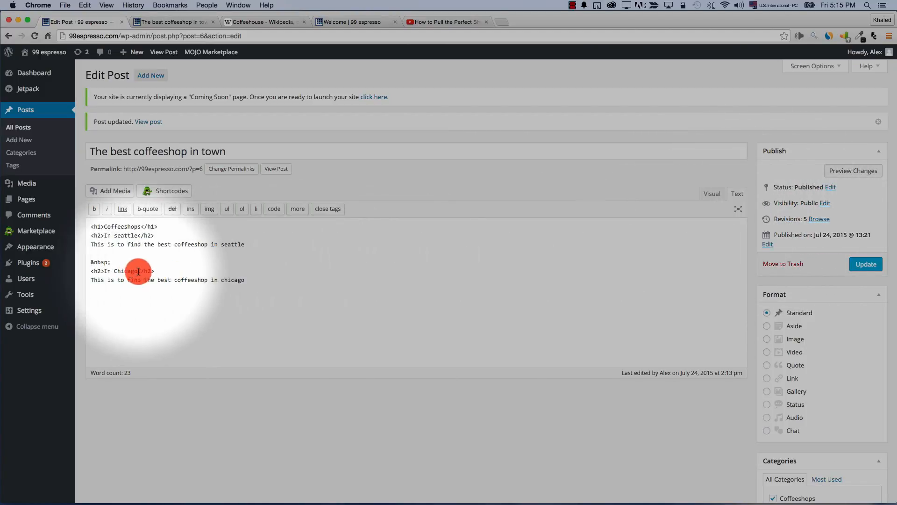
{"action": "left_click", "coordinate": [166, 262]}
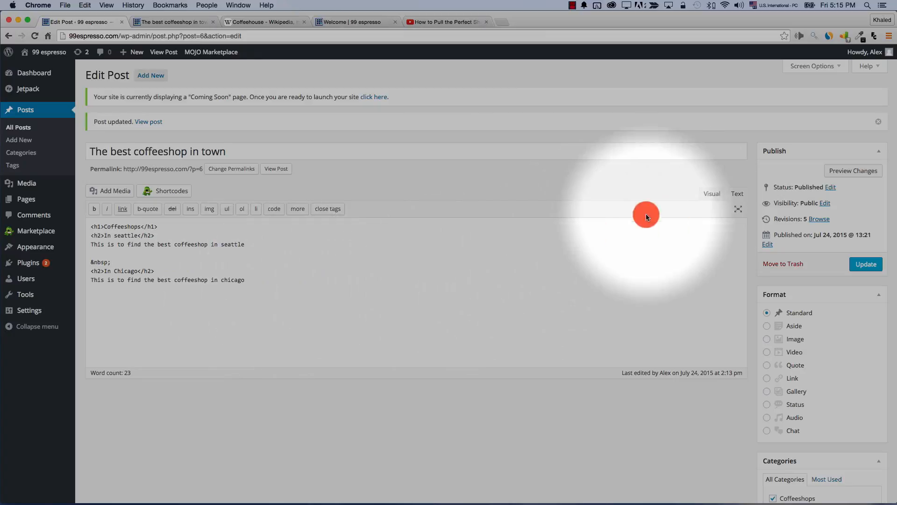
{"action": "left_click", "coordinate": [692, 202]}
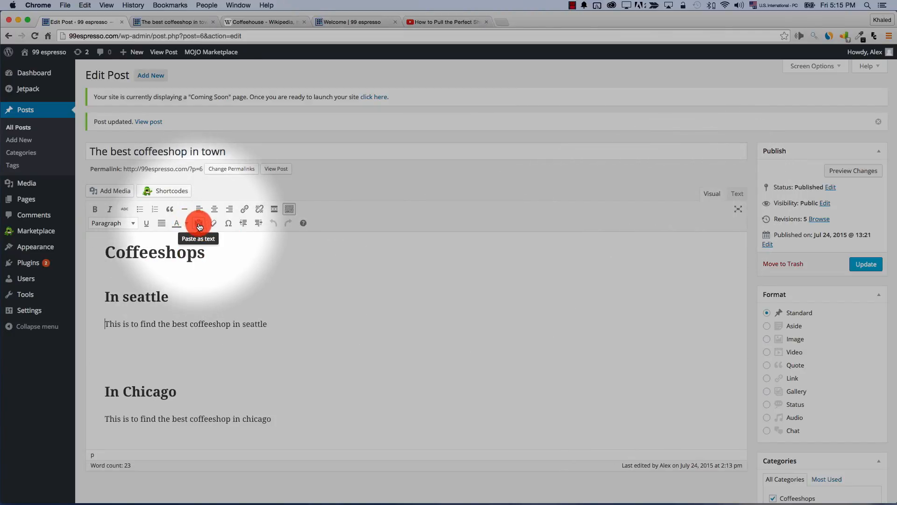
{"action": "left_click", "coordinate": [199, 225]}
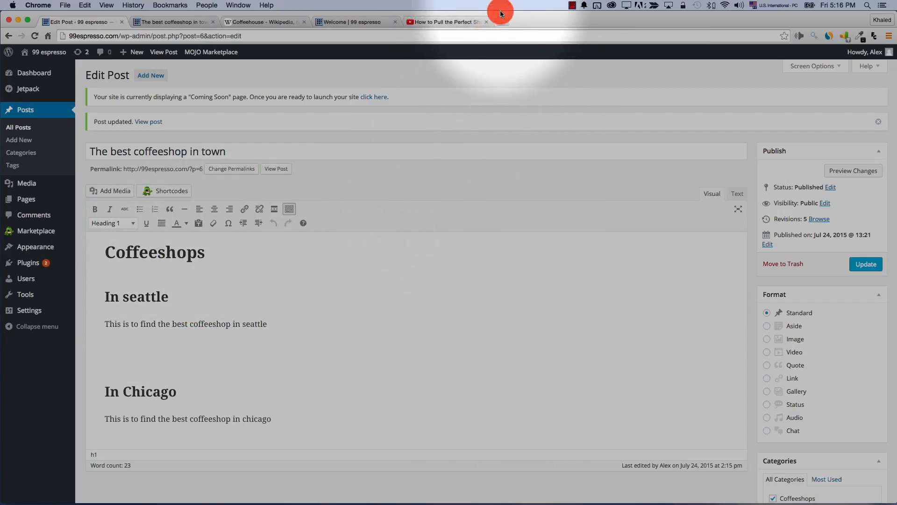
Copy the web address of the 'How to Pull the Perfect Shot' YouTube video
{"action": "left_click", "coordinate": [421, 22]}
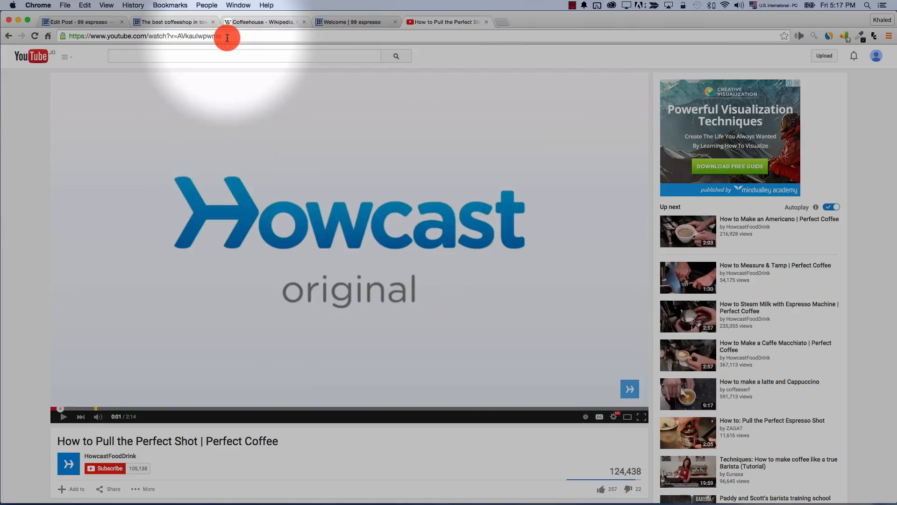
{"action": "left_click", "coordinate": [228, 38]}
{"action": "right_click", "coordinate": [117, 37]}
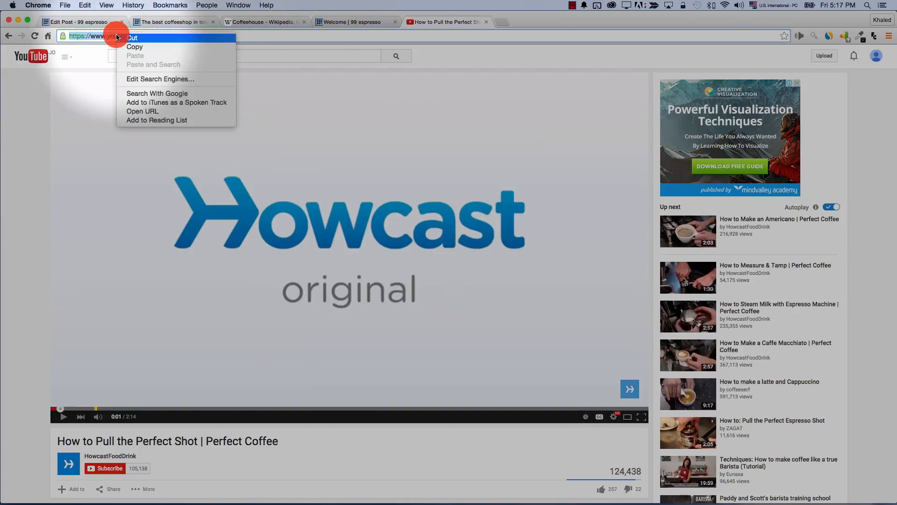
{"action": "left_click", "coordinate": [131, 48]}
Try pasting the address onto the post's empty line, then show the post's HTML source
{"action": "left_click", "coordinate": [79, 22]}
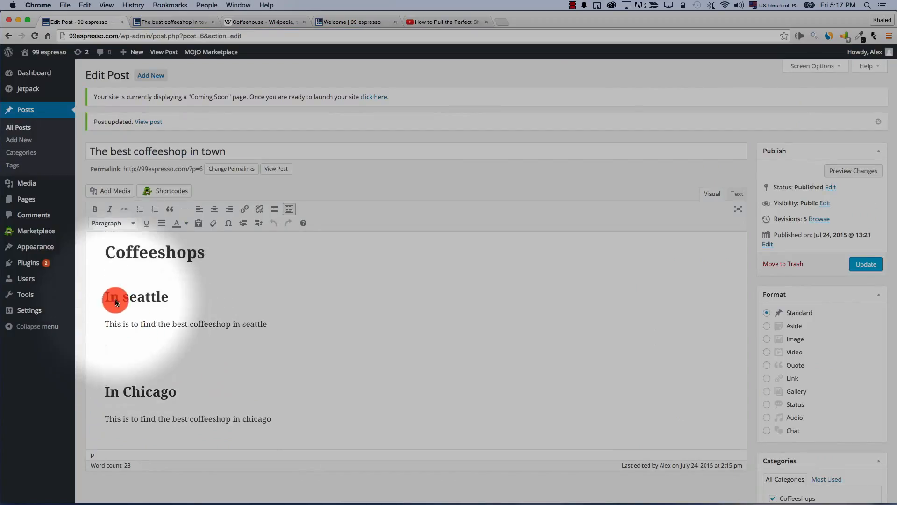
{"action": "right_click", "coordinate": [111, 358]}
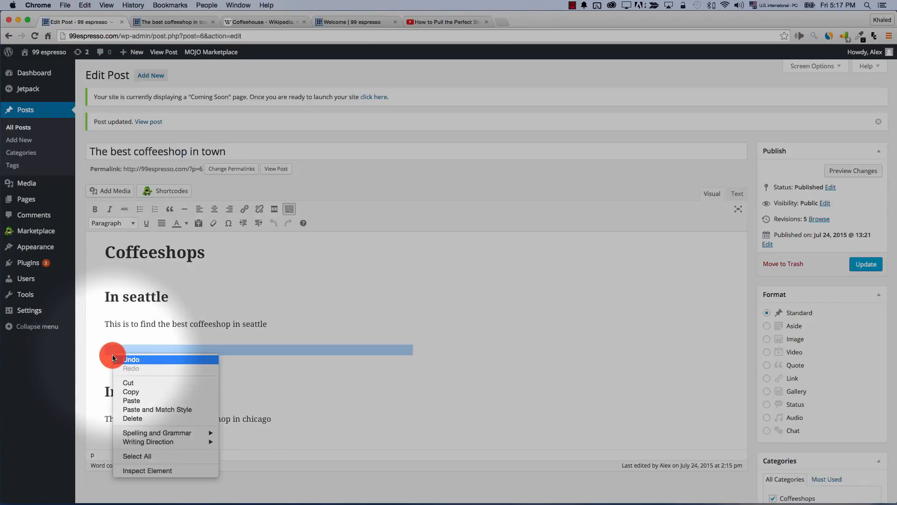
{"action": "left_click", "coordinate": [146, 400]}
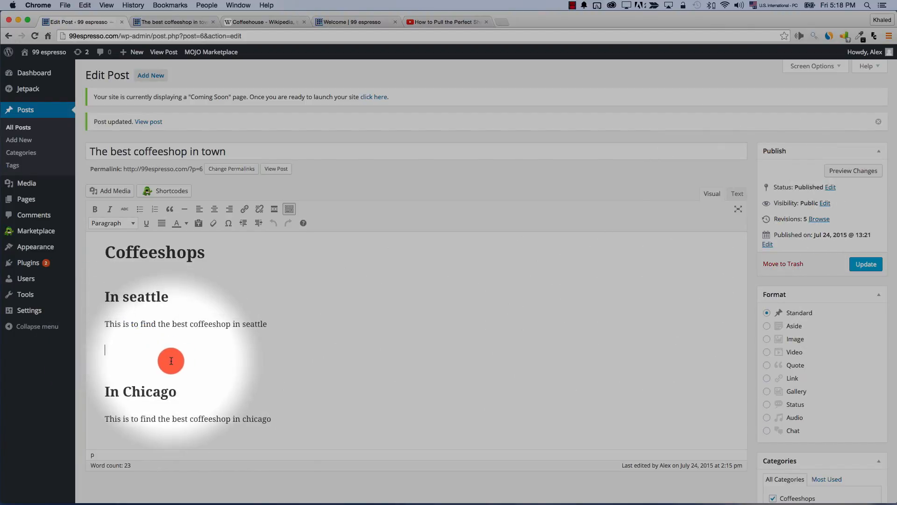
{"action": "left_click", "coordinate": [737, 194]}
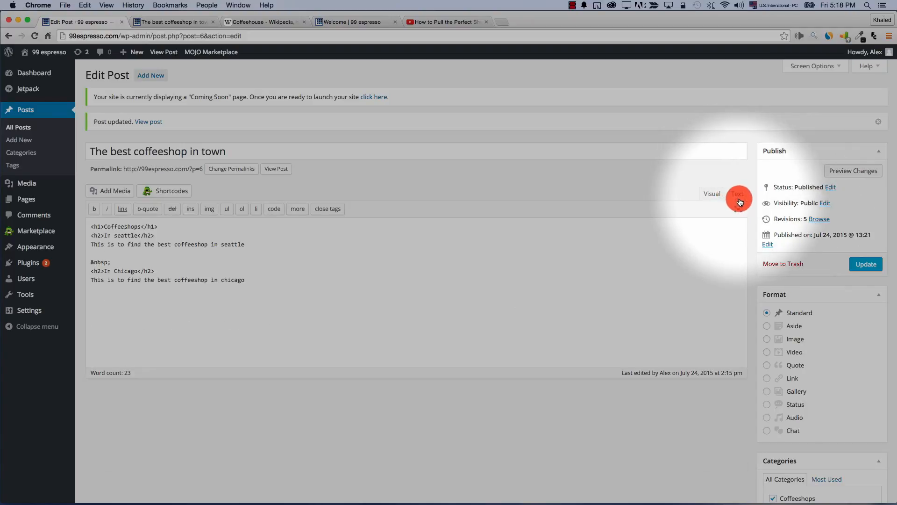
Paste the YouTube address onto a new blank line below the Seattle paragraph in the HTML source
{"action": "left_click", "coordinate": [183, 317]}
{"action": "key", "text": "Return"}
{"action": "key", "text": "Return"}
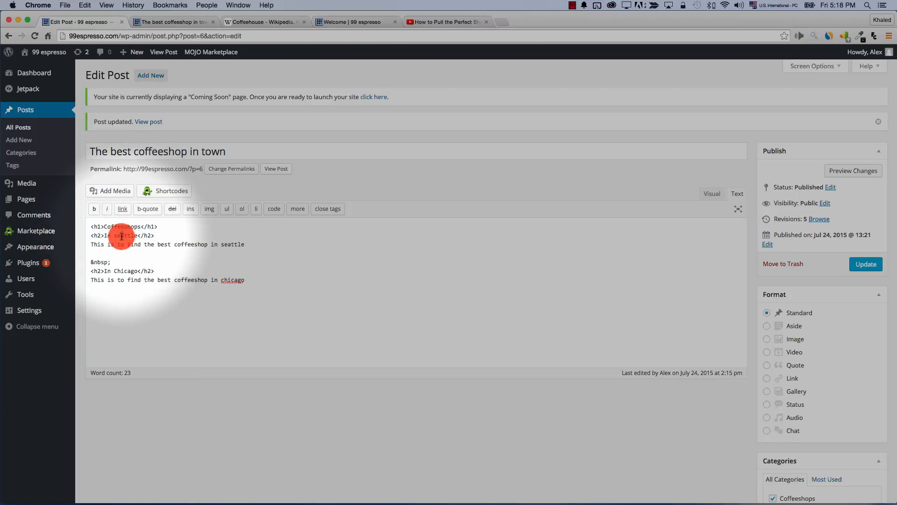
{"action": "left_click_drag", "start_coordinate": [134, 247], "coordinate": [265, 257]}
{"action": "left_click", "coordinate": [231, 306]}
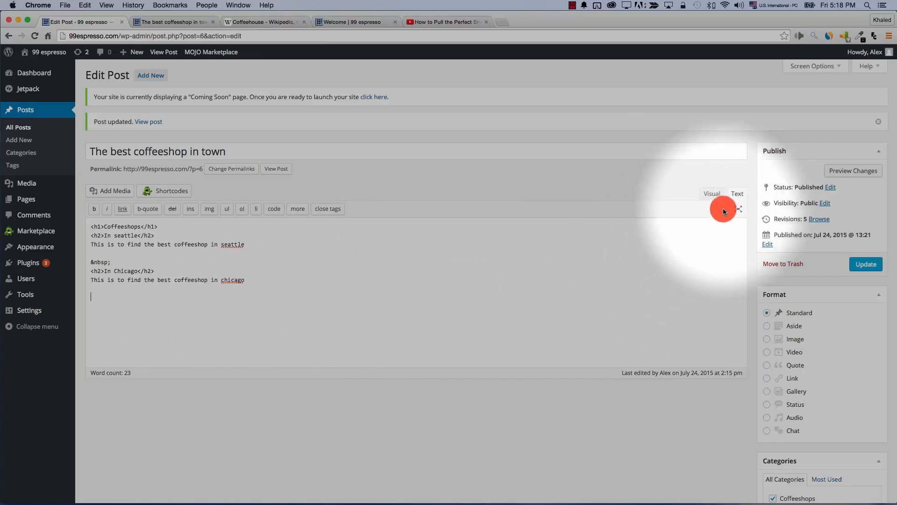
{"action": "left_click", "coordinate": [94, 254]}
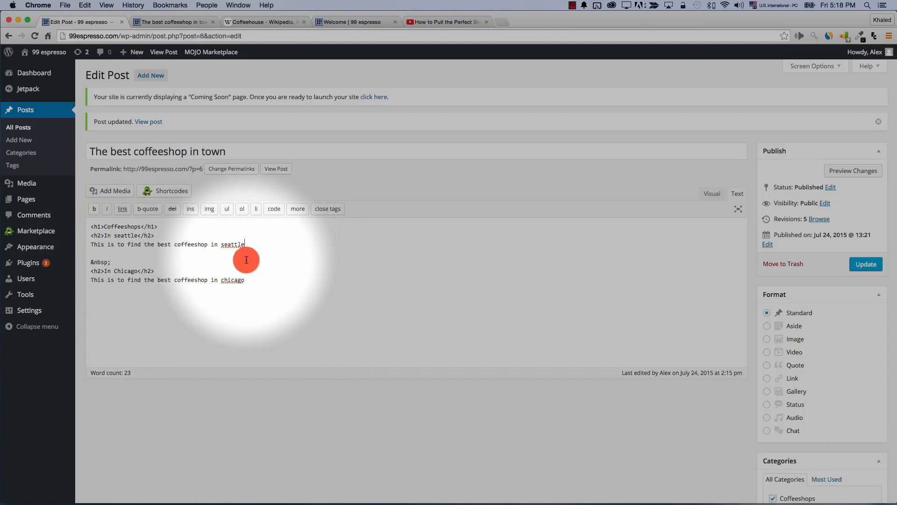
{"action": "key", "text": "Return"}
{"action": "key", "text": "Return"}
{"action": "right_click", "coordinate": [91, 265]}
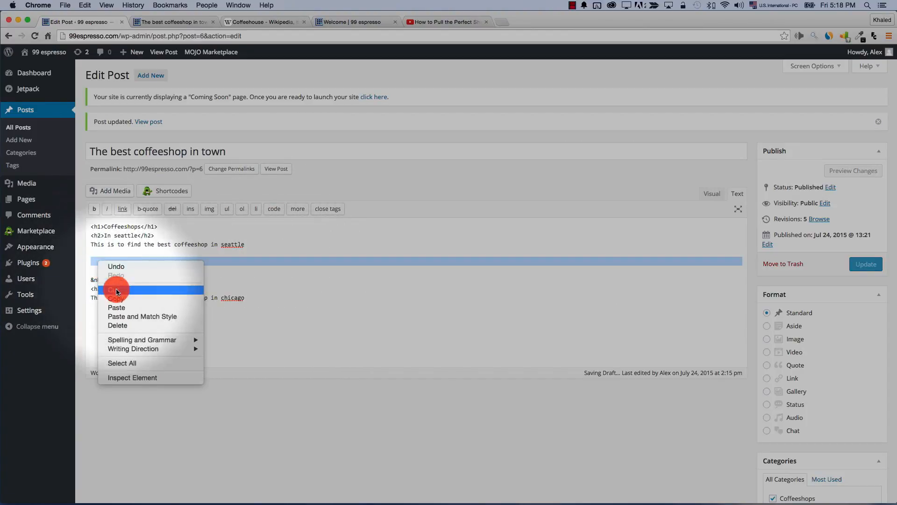
{"action": "left_click", "coordinate": [127, 307]}
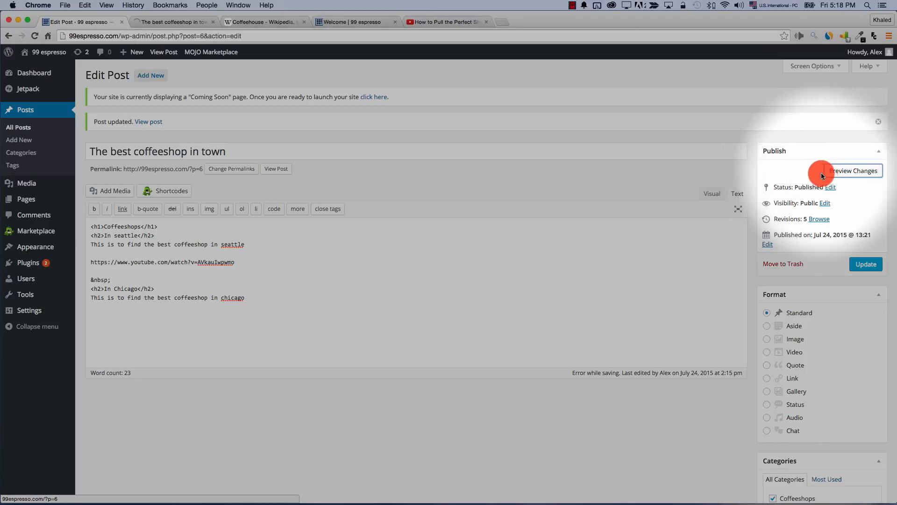
Preview the post and play the embedded YouTube video under the Seattle sentence
{"action": "left_click", "coordinate": [821, 176]}
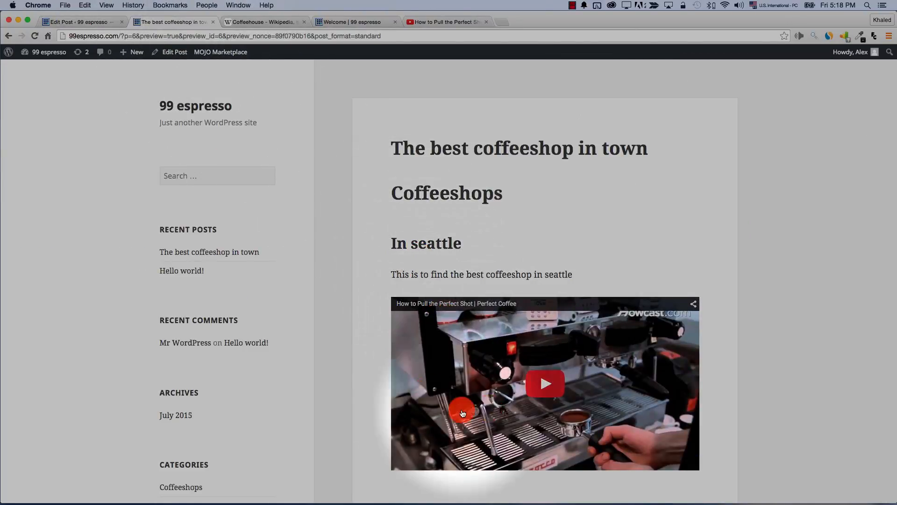
{"action": "scroll", "coordinate": [449, 373], "scroll_direction": "down", "scroll_amount": 3}
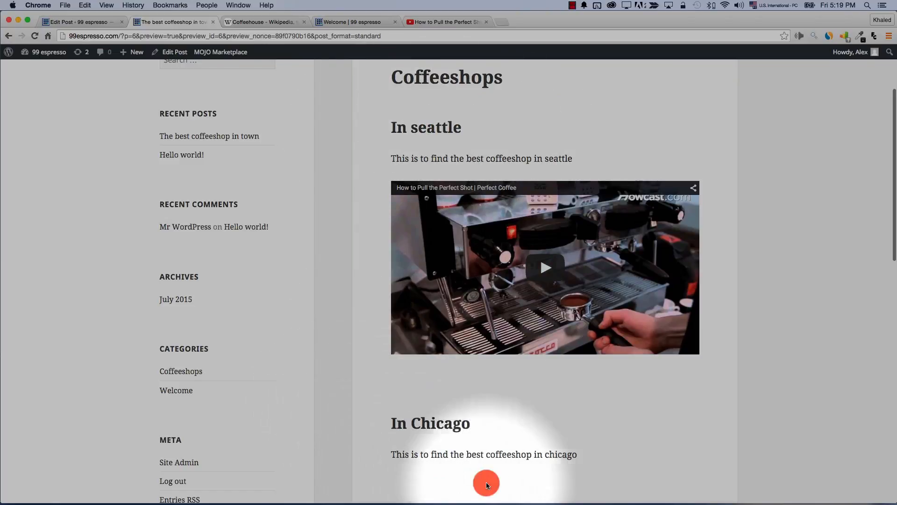
{"action": "left_click", "coordinate": [487, 300]}
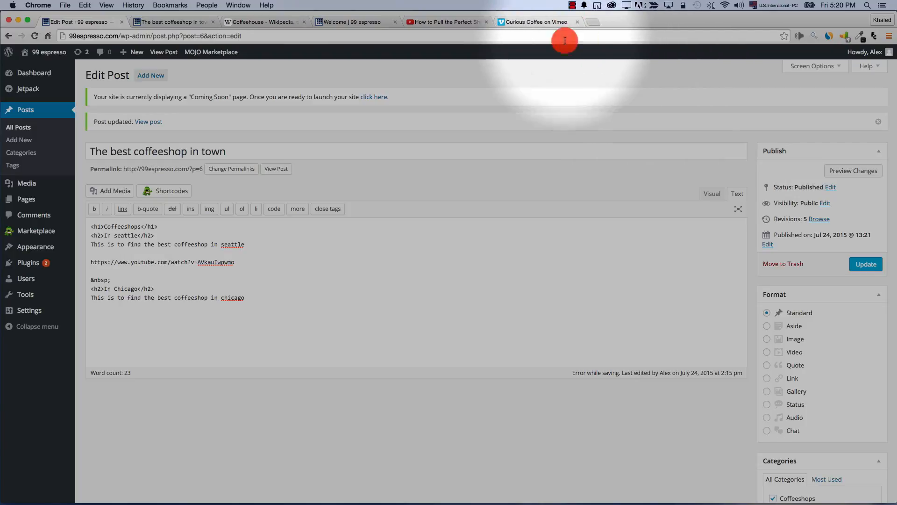
Copy the web address of the Curious Coffee video on Vimeo
{"action": "left_click", "coordinate": [537, 22]}
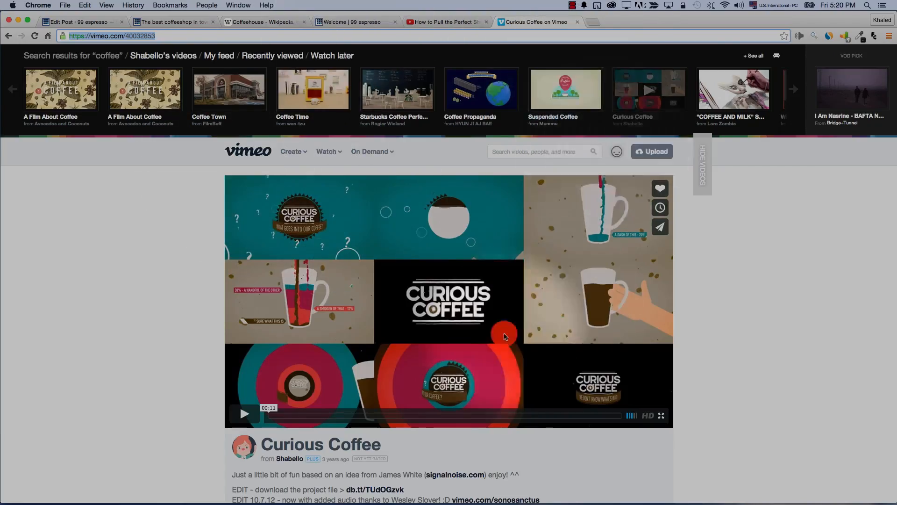
{"action": "left_click", "coordinate": [121, 37]}
{"action": "right_click", "coordinate": [125, 36]}
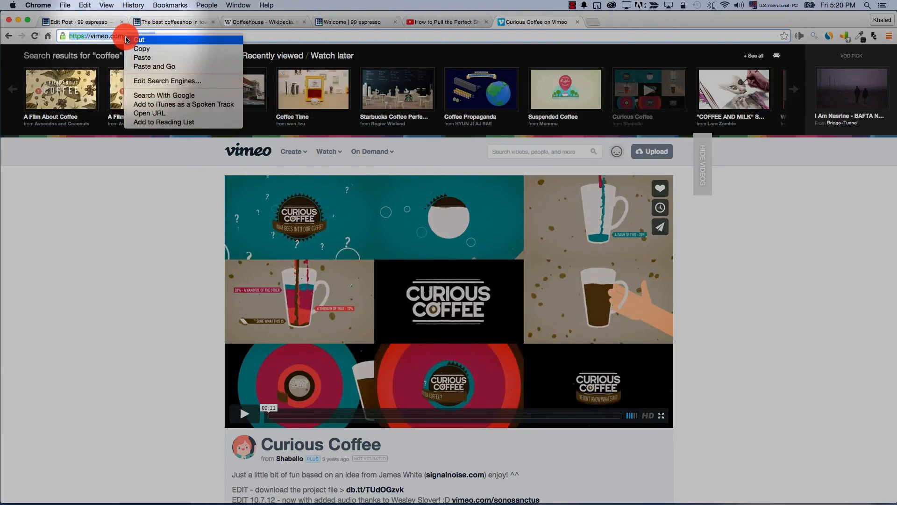
{"action": "left_click", "coordinate": [142, 49]}
Paste the Vimeo link as plain text on a new line below the YouTube link
{"action": "left_click", "coordinate": [77, 22]}
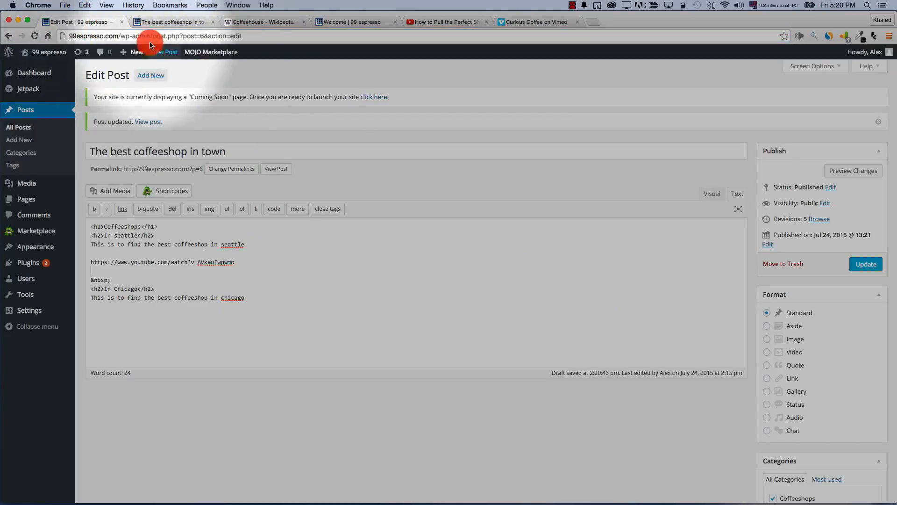
{"action": "key", "text": "Return"}
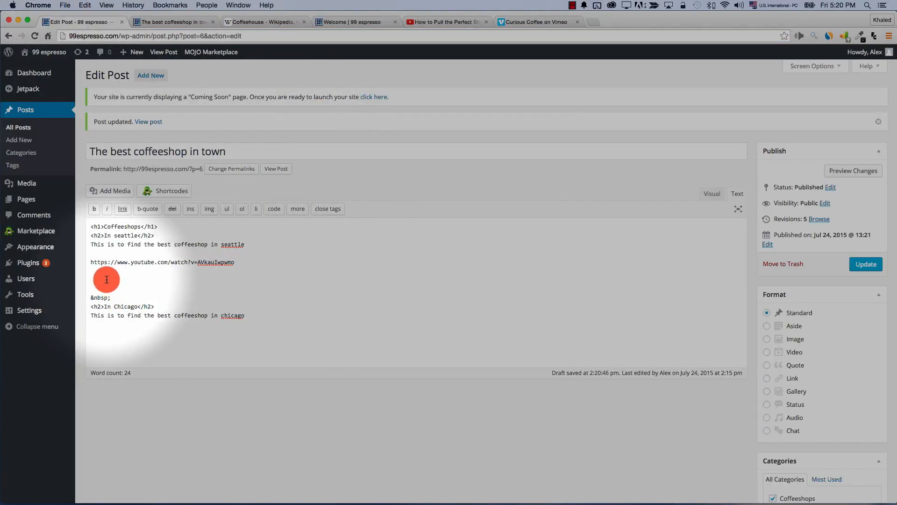
{"action": "right_click", "coordinate": [106, 280]}
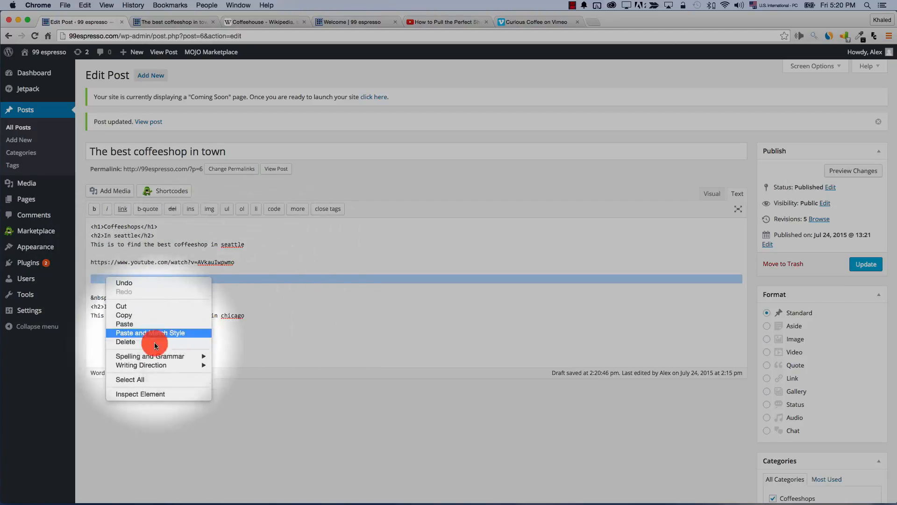
{"action": "left_click", "coordinate": [162, 324]}
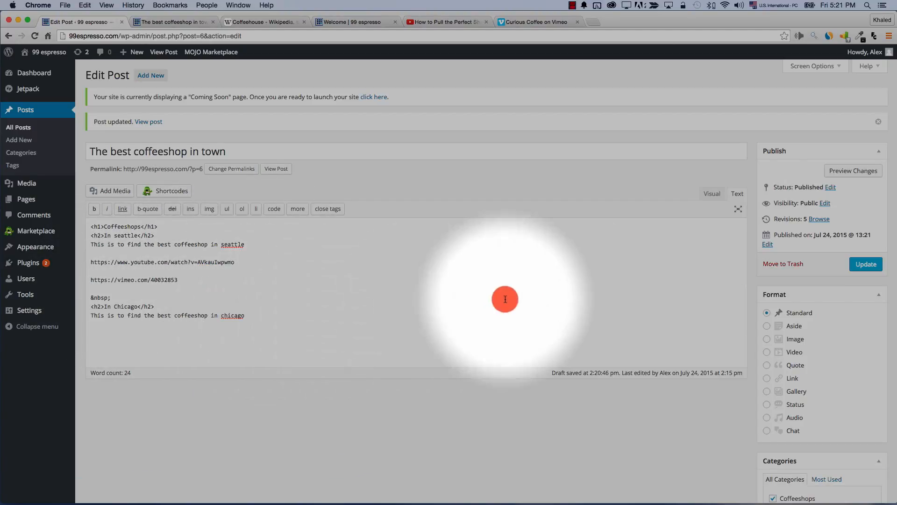
Open Preview Changes and scroll down through the coffeeshop post's preview
{"action": "left_click", "coordinate": [844, 171]}
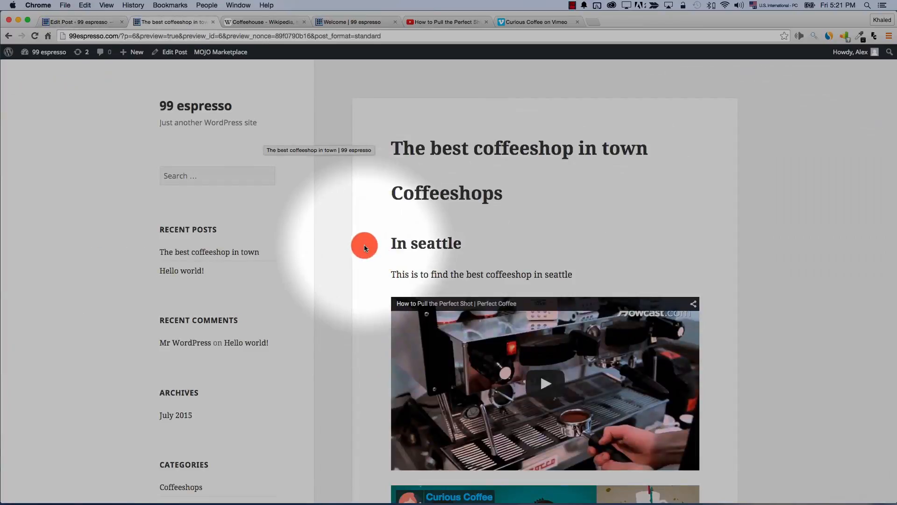
{"action": "scroll", "coordinate": [354, 249], "scroll_direction": "down", "scroll_amount": 3}
{"action": "scroll", "coordinate": [354, 249], "scroll_direction": "down", "scroll_amount": 5}
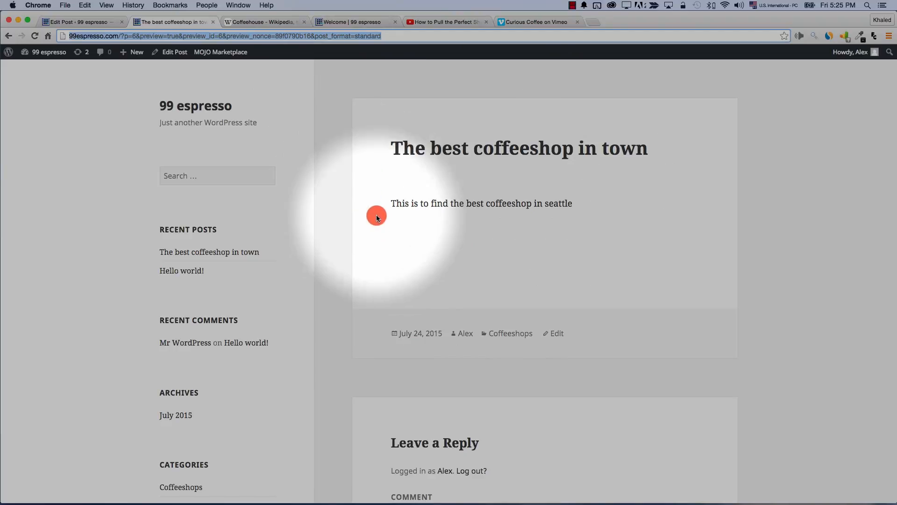
Replace the word 'seattle' with 'chicago' in the post's sentence
{"action": "left_click", "coordinate": [391, 205]}
{"action": "left_click_drag", "start_coordinate": [391, 205], "coordinate": [566, 204]}
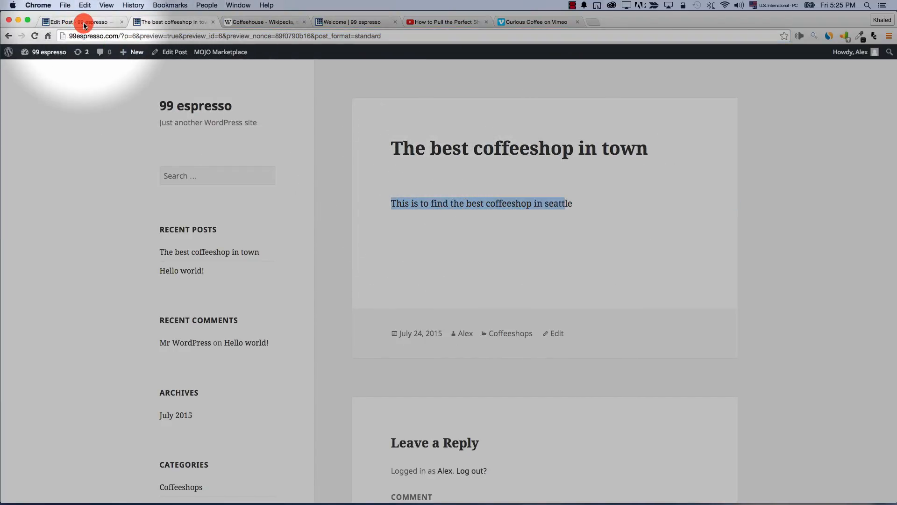
{"action": "left_click", "coordinate": [84, 24]}
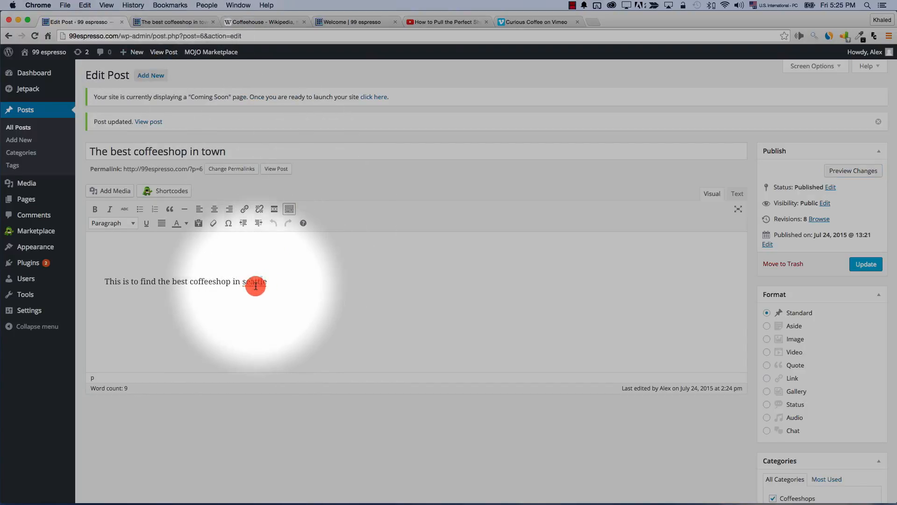
{"action": "double_click", "coordinate": [261, 282]}
{"action": "type", "text": "chicago"}
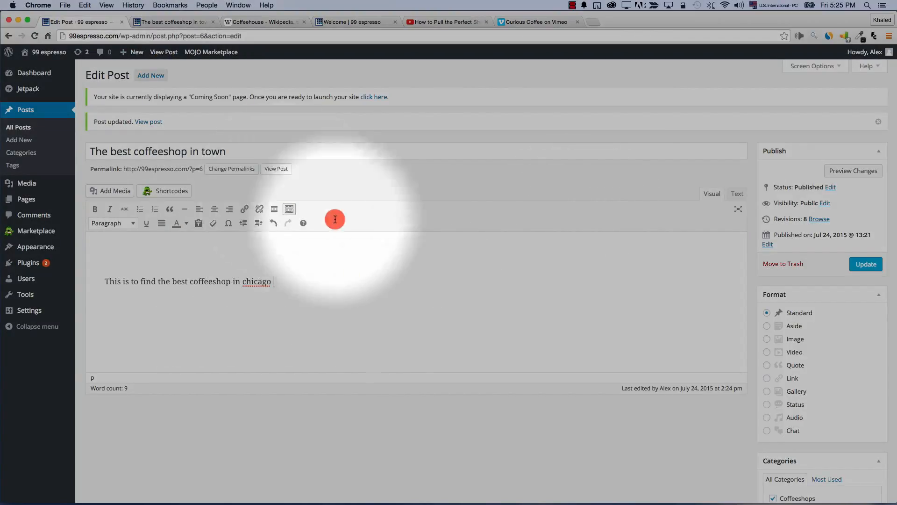
{"action": "left_click", "coordinate": [162, 22]}
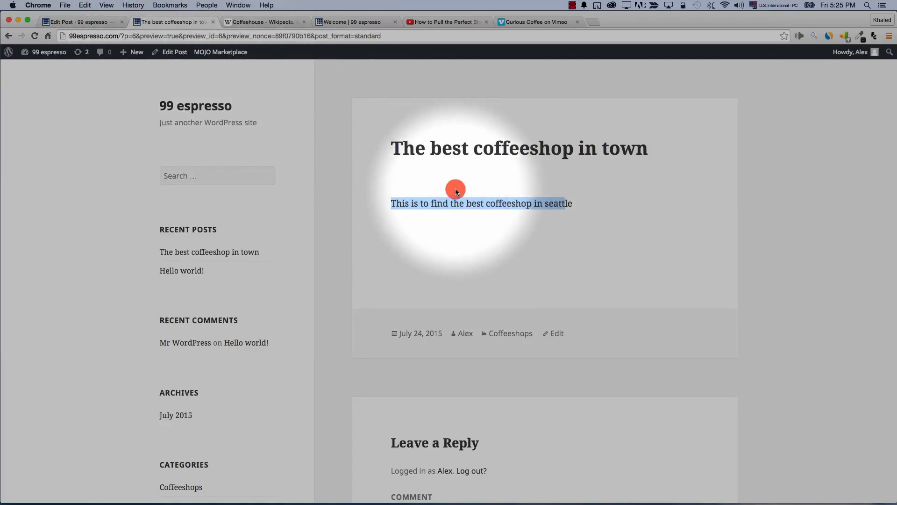
{"action": "key", "text": "ctrl+shift+Tab"}
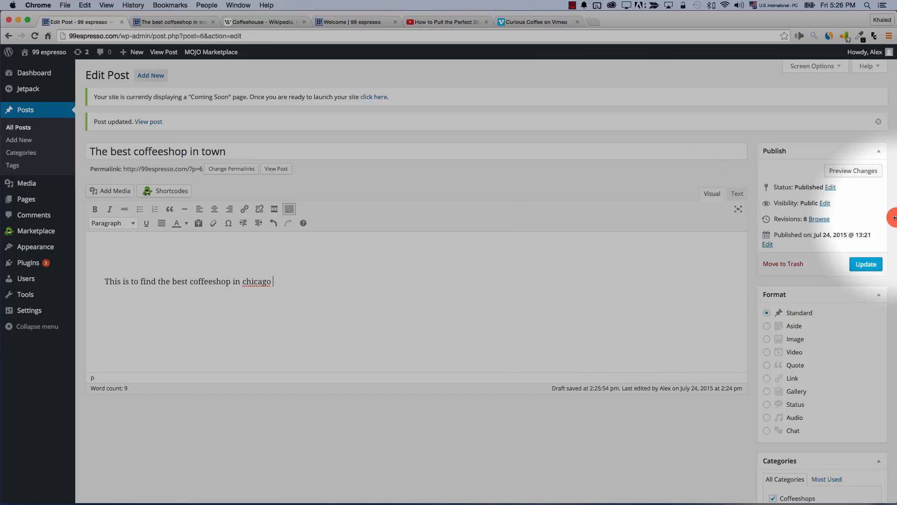
Refresh the preview so the post's sentence now ends in 'chicago'
{"action": "left_click", "coordinate": [853, 180]}
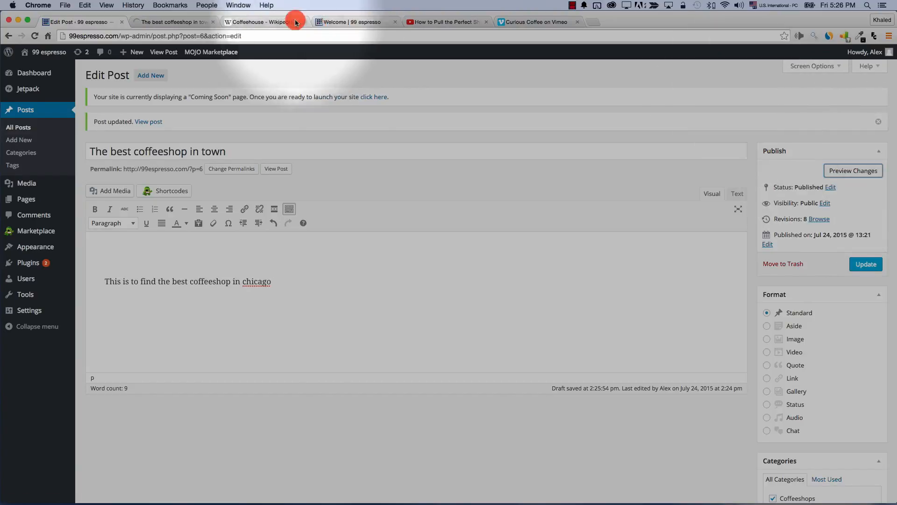
{"action": "left_click", "coordinate": [175, 22]}
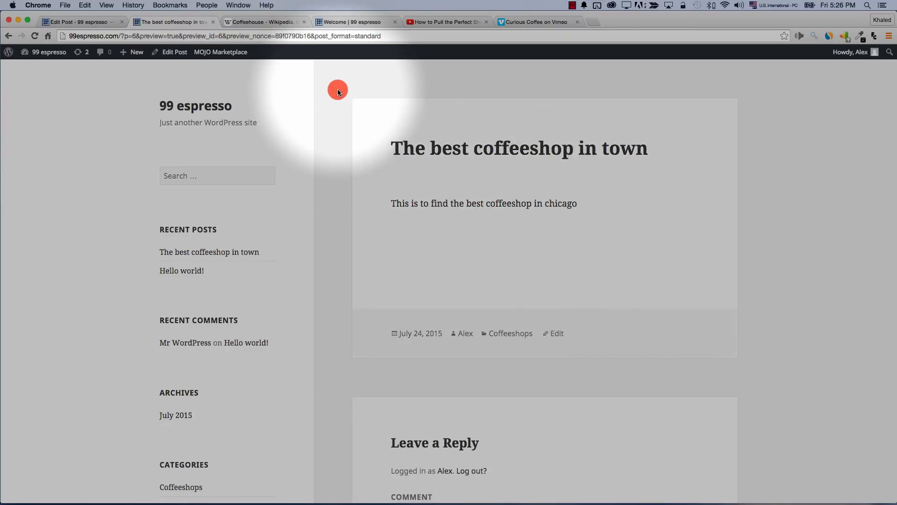
{"action": "left_click_drag", "start_coordinate": [338, 92], "coordinate": [703, 351]}
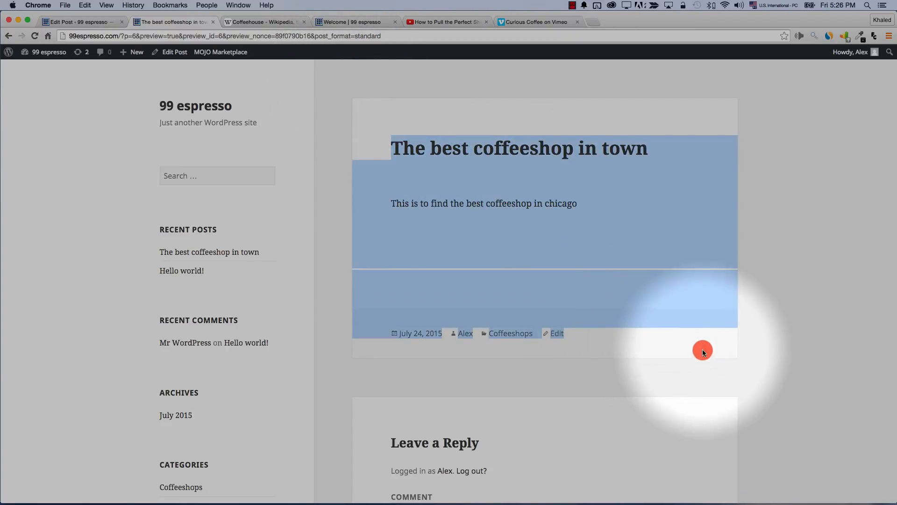
{"action": "left_click", "coordinate": [702, 351]}
{"action": "left_click", "coordinate": [81, 19]}
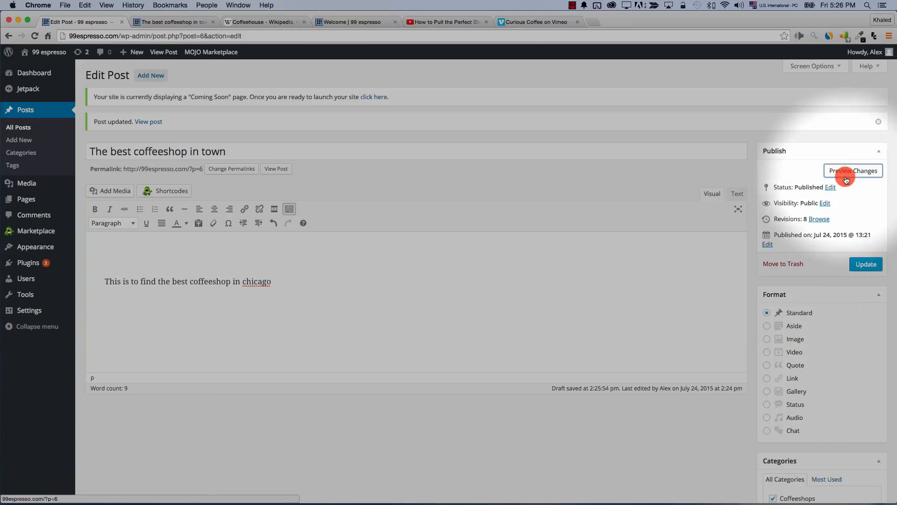
{"action": "left_click", "coordinate": [188, 25]}
{"action": "left_click", "coordinate": [70, 22]}
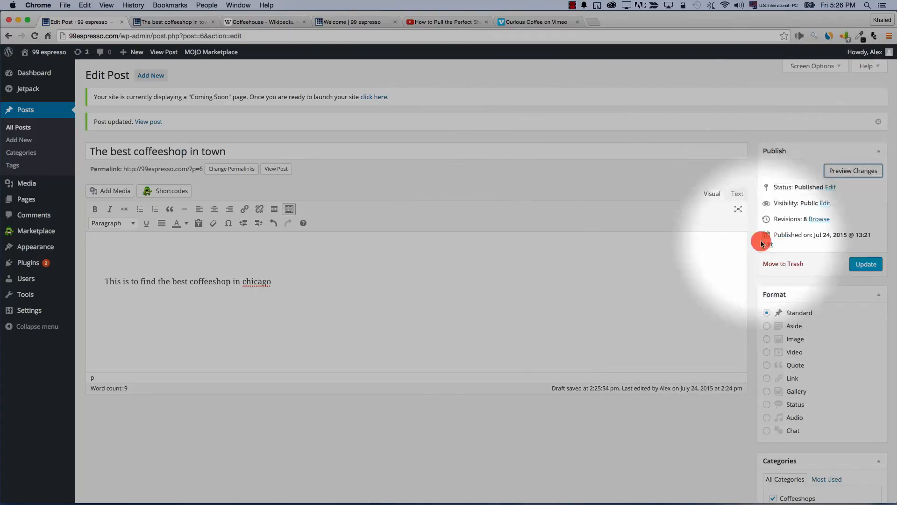
Load 99espresso.com and compare its 'seattle' sentence with the 'chicago' preview
{"action": "left_click", "coordinate": [254, 22]}
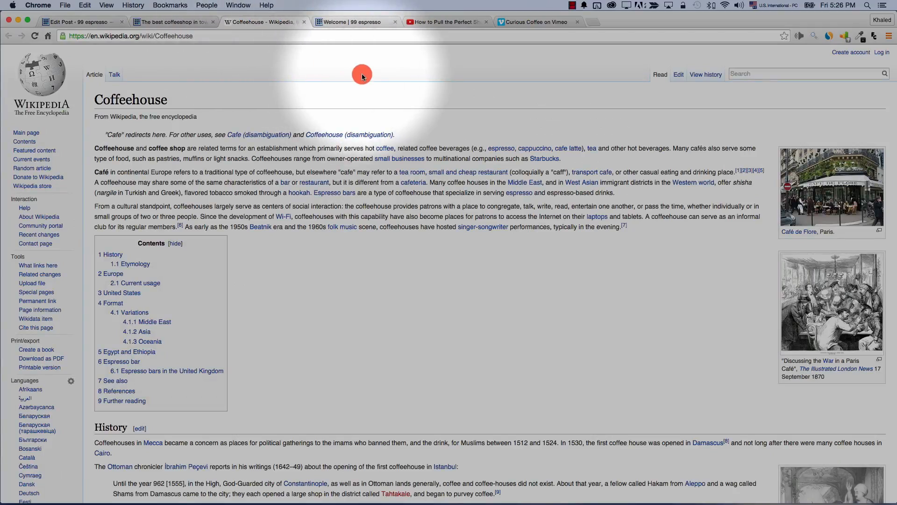
{"action": "left_click", "coordinate": [254, 36]}
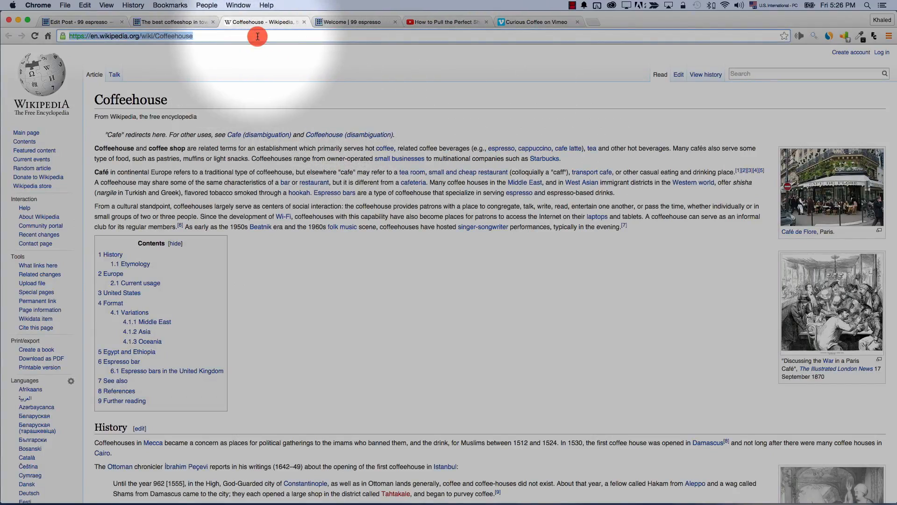
{"action": "type", "text": "99espresso.com"}
{"action": "key", "text": "Return"}
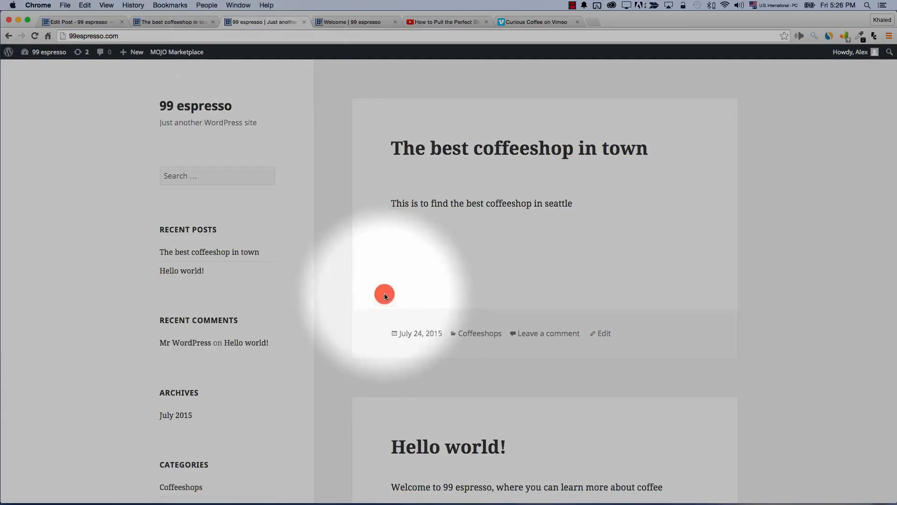
{"action": "left_click", "coordinate": [77, 36]}
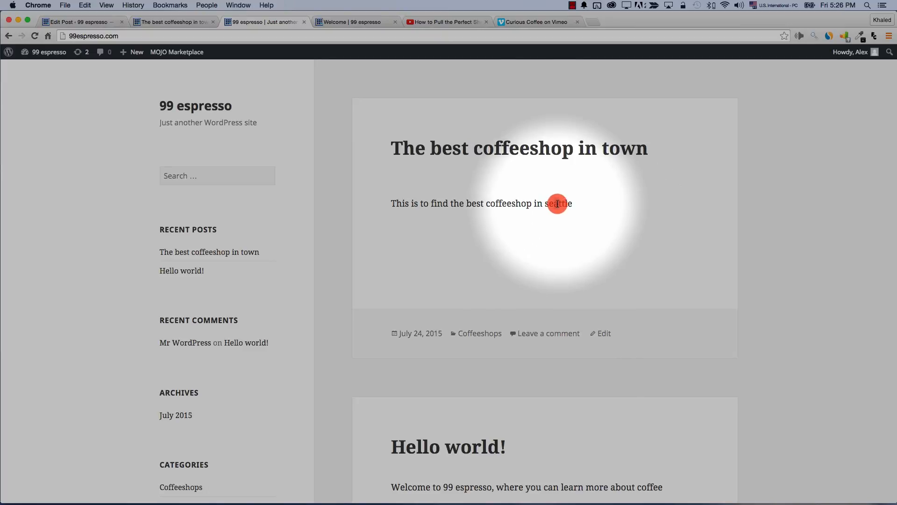
{"action": "left_click_drag", "start_coordinate": [546, 206], "coordinate": [573, 206]}
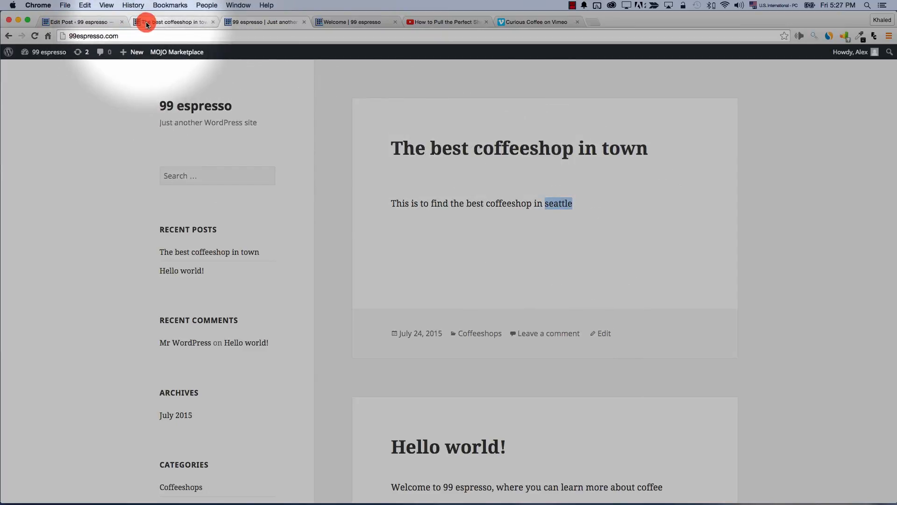
{"action": "left_click", "coordinate": [154, 22]}
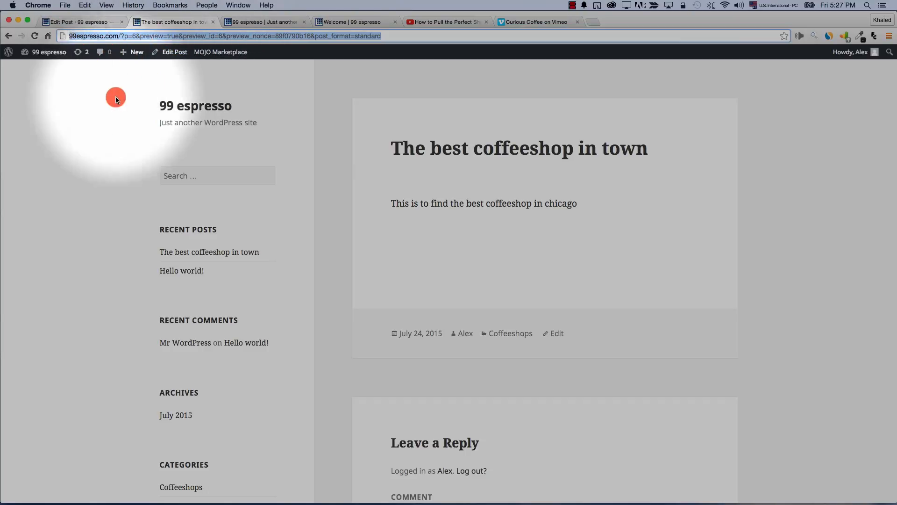
{"action": "left_click", "coordinate": [86, 133]}
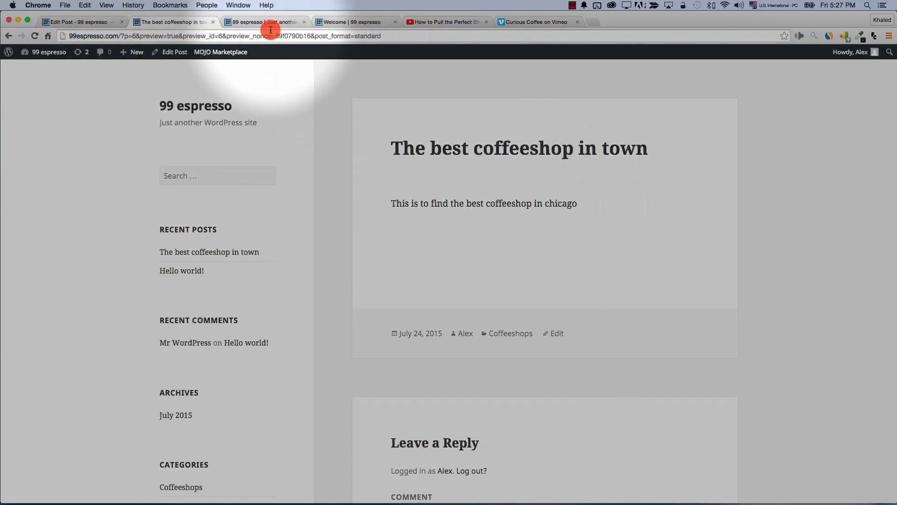
{"action": "left_click", "coordinate": [260, 28]}
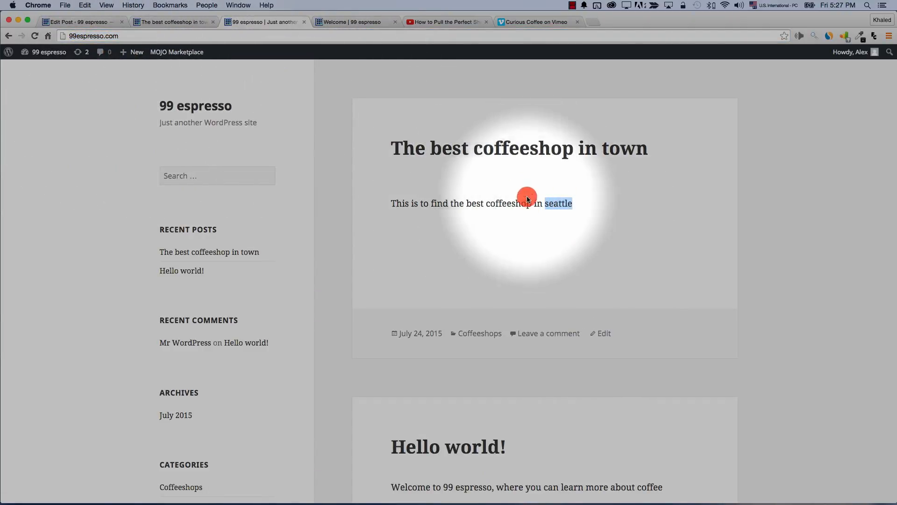
{"action": "left_click", "coordinate": [79, 22]}
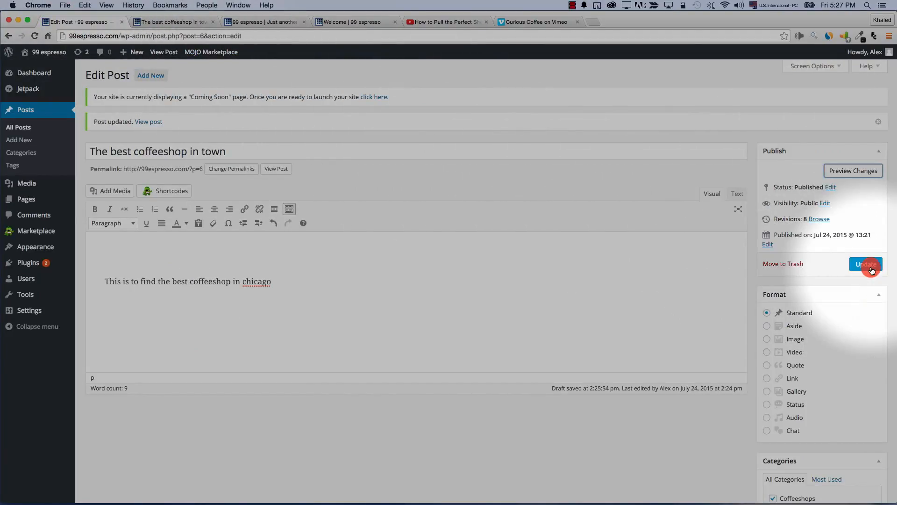
Reload the live home page to confirm the sentence now ends in 'chicago'
{"action": "left_click", "coordinate": [34, 35]}
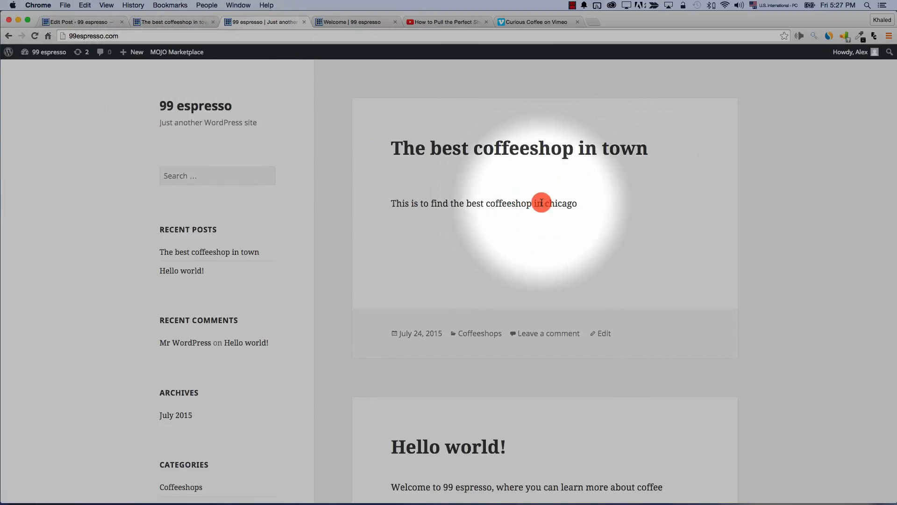
{"action": "double_click", "coordinate": [560, 203]}
{"action": "left_click", "coordinate": [91, 22]}
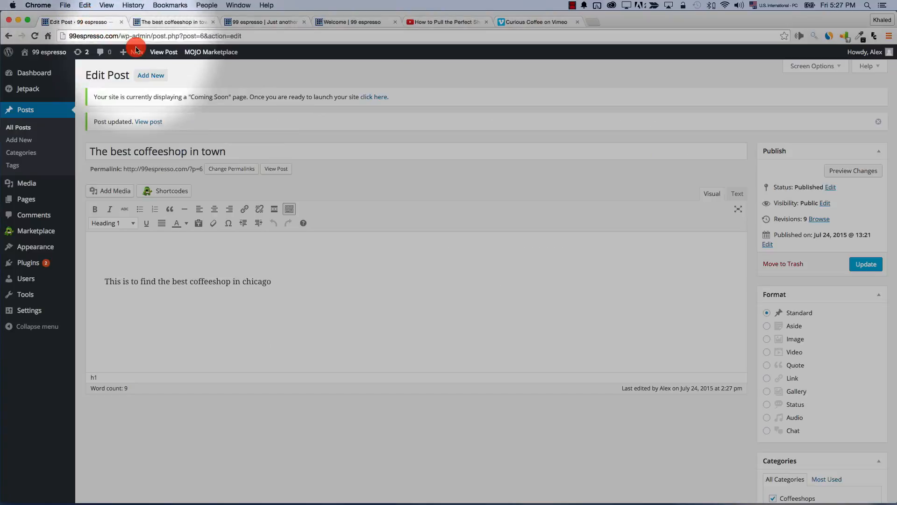
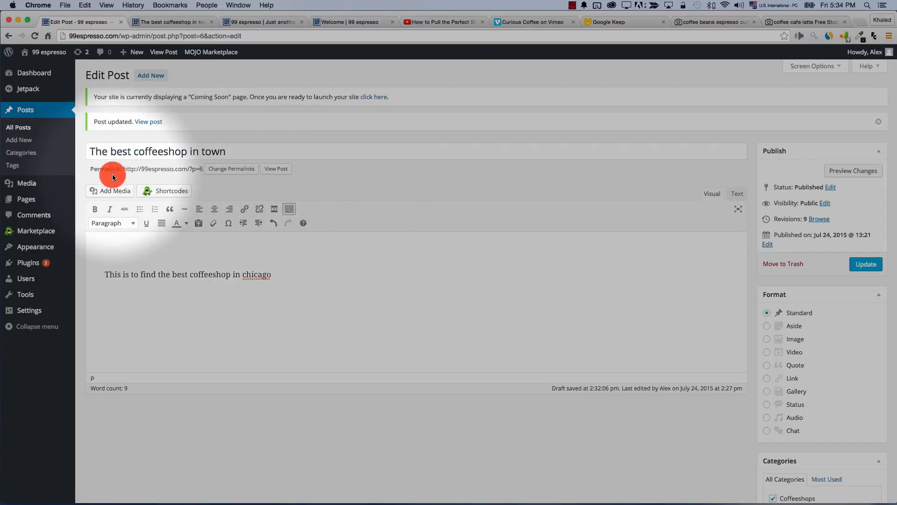
Upload QSN2WIEZCI.jpg and insert the coffee-cup photo above the post's text
{"action": "left_click", "coordinate": [112, 194]}
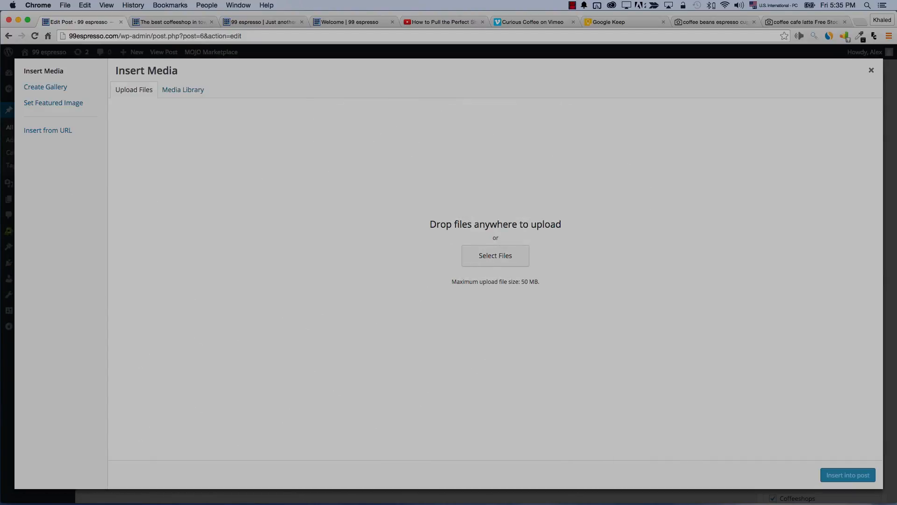
{"action": "left_click_drag", "start_coordinate": [146, 281], "coordinate": [285, 271]}
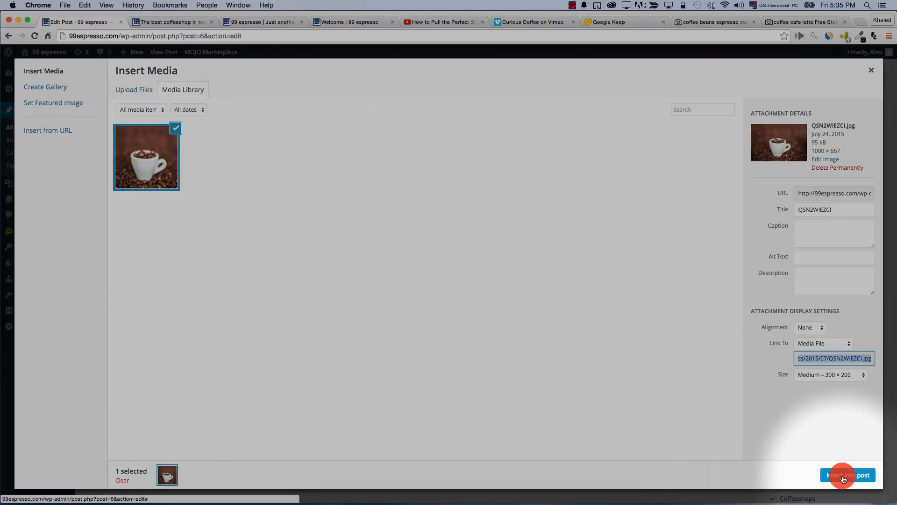
{"action": "left_click", "coordinate": [843, 476]}
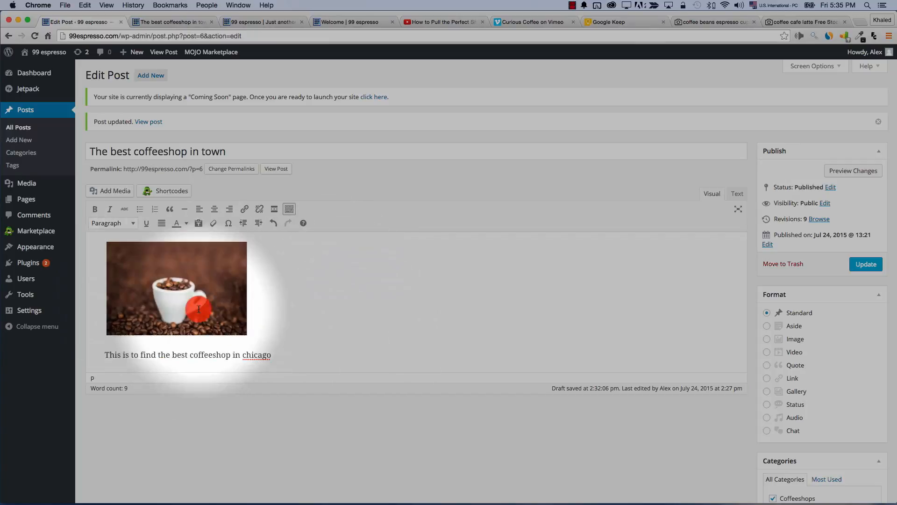
Preview the post, enlarge the coffee-cup image, preview again, then delete the image from the body
{"action": "left_click", "coordinate": [843, 171]}
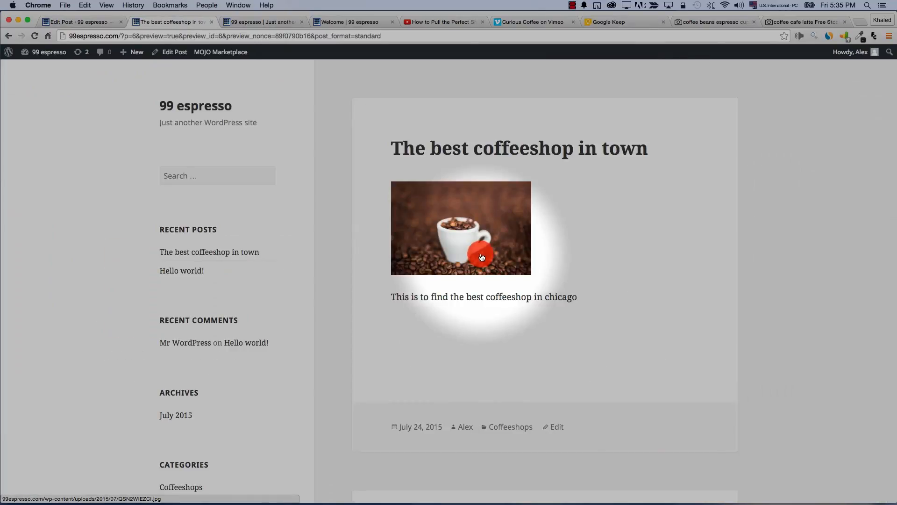
{"action": "left_click", "coordinate": [77, 22]}
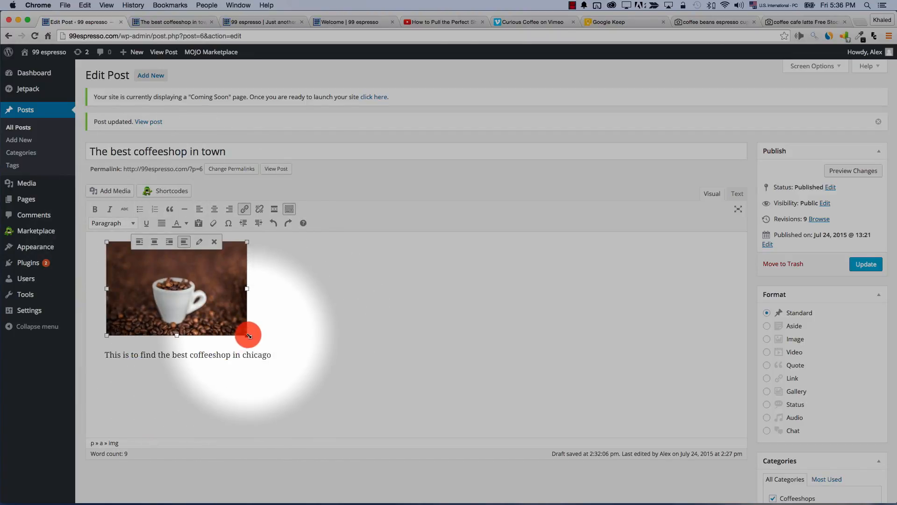
{"action": "left_click_drag", "start_coordinate": [247, 335], "coordinate": [296, 367]}
{"action": "left_click", "coordinate": [846, 174]}
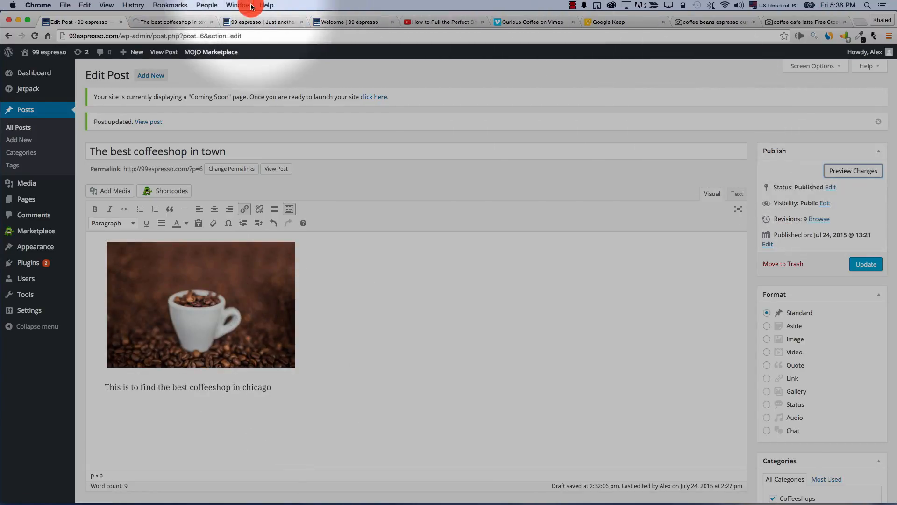
{"action": "left_click", "coordinate": [172, 22]}
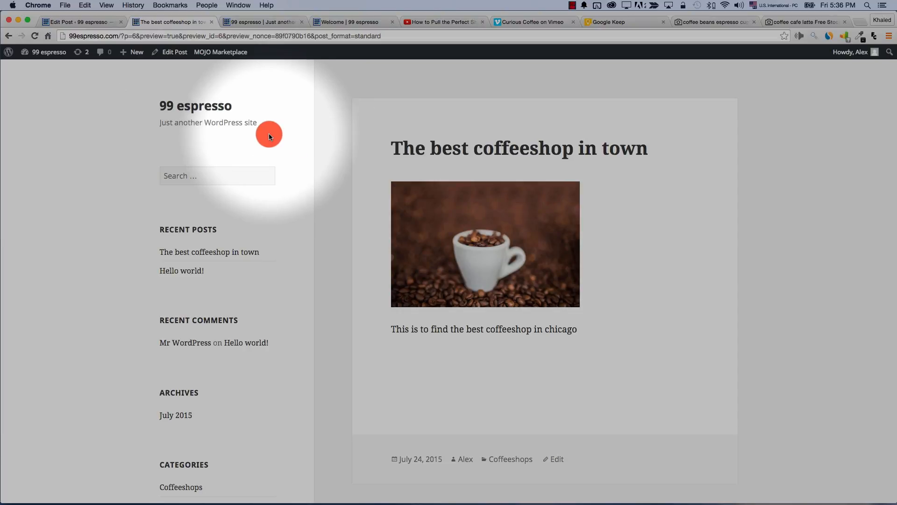
{"action": "left_click", "coordinate": [82, 22]}
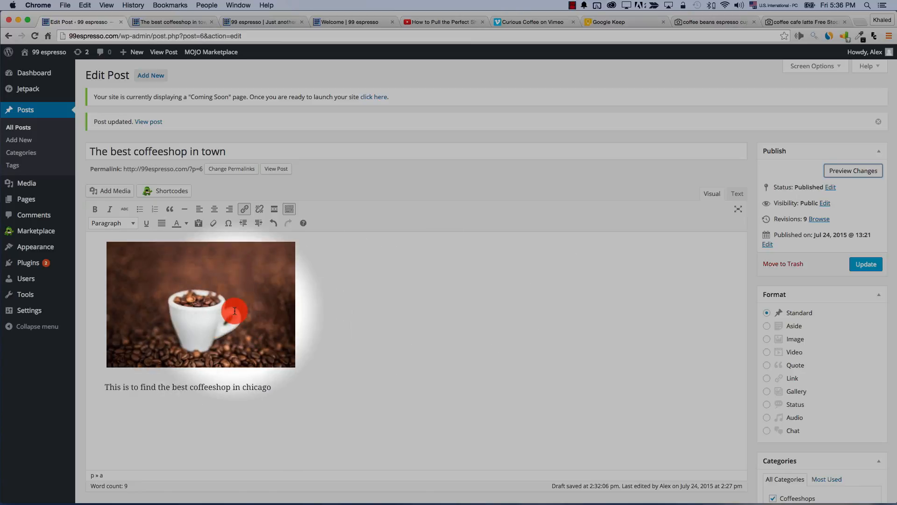
{"action": "left_click", "coordinate": [231, 312]}
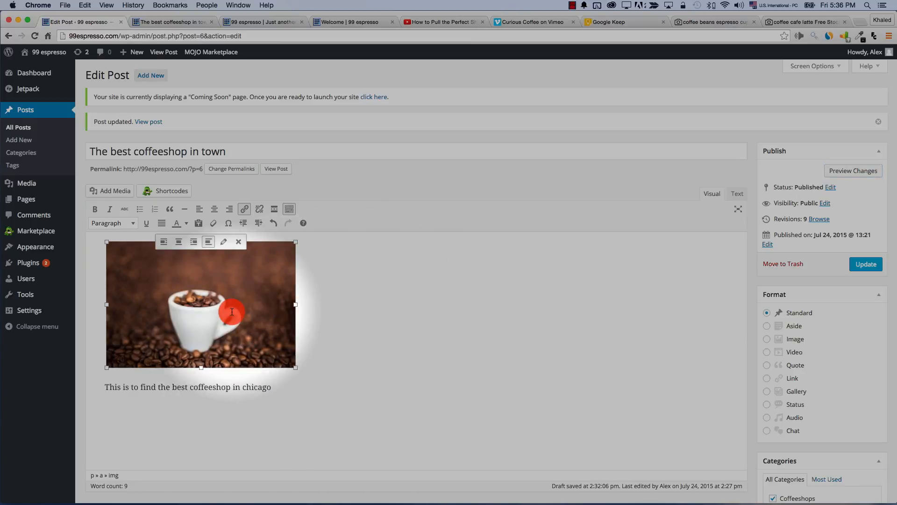
{"action": "key", "text": "Delete"}
Set the coffee-cup photo as the post's featured image
{"action": "scroll", "coordinate": [589, 376], "scroll_direction": "down", "scroll_amount": 5}
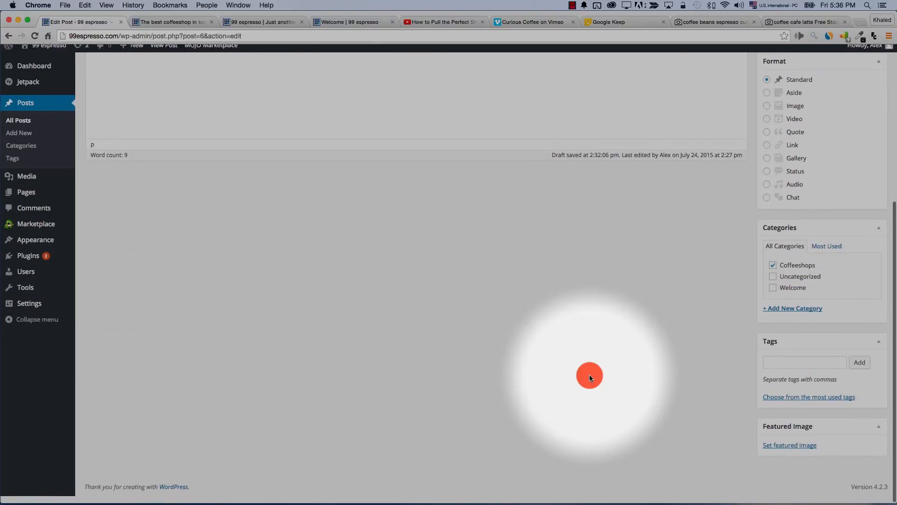
{"action": "left_click", "coordinate": [789, 453]}
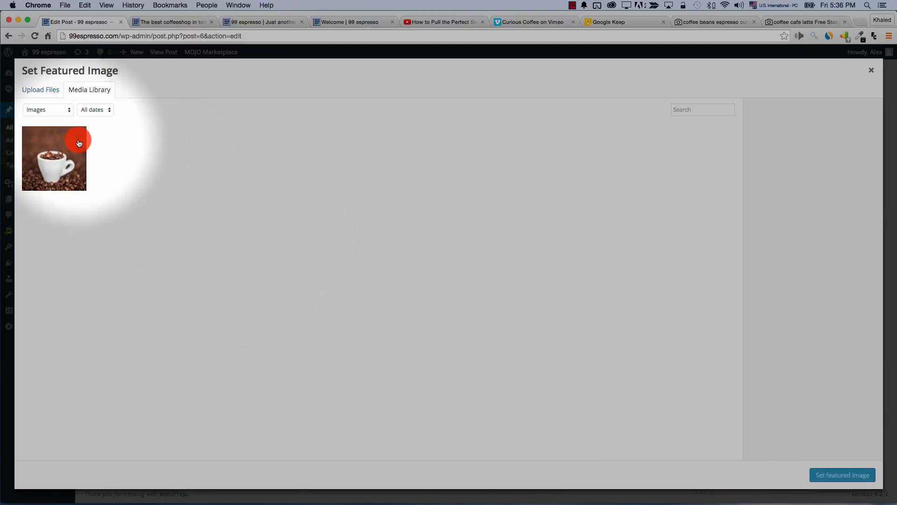
{"action": "left_click", "coordinate": [68, 145]}
{"action": "left_click", "coordinate": [848, 473]}
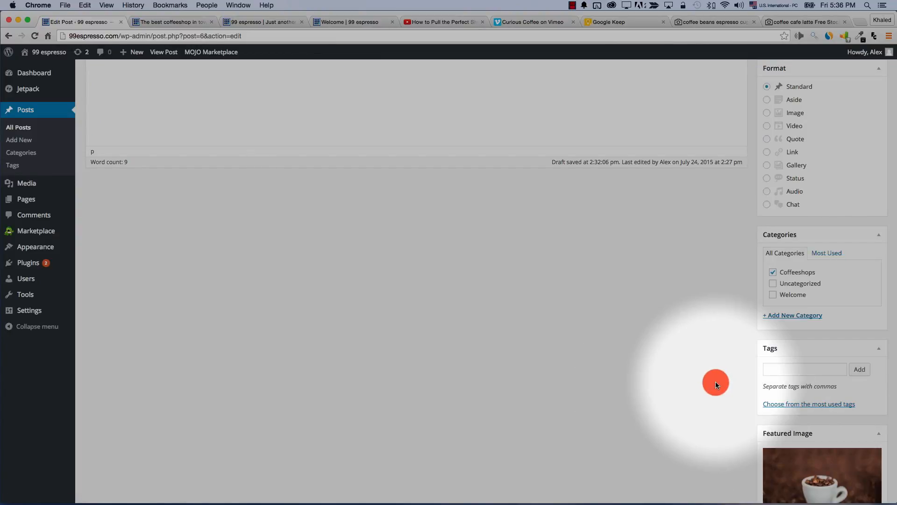
Preview the post to check the photo above the title, then return to the editor
{"action": "scroll", "coordinate": [715, 381], "scroll_direction": "down", "scroll_amount": 3}
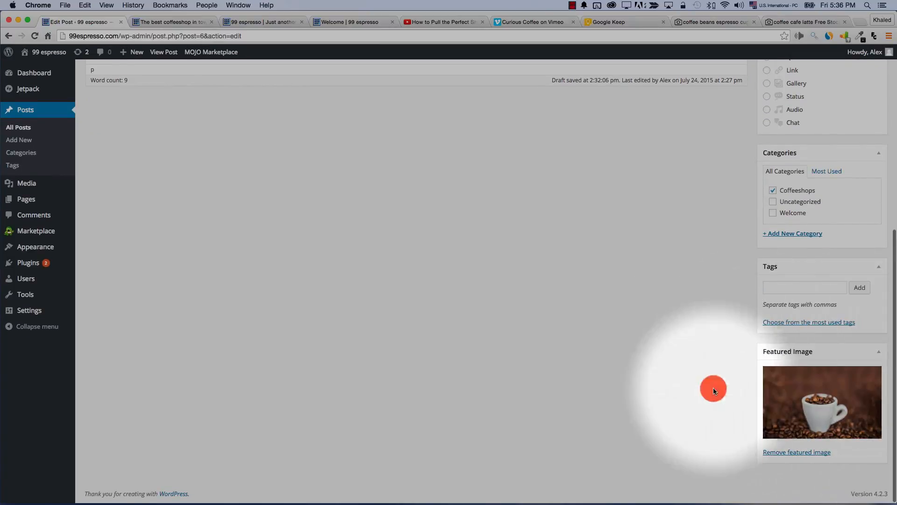
{"action": "scroll", "coordinate": [572, 337], "scroll_direction": "up", "scroll_amount": 10}
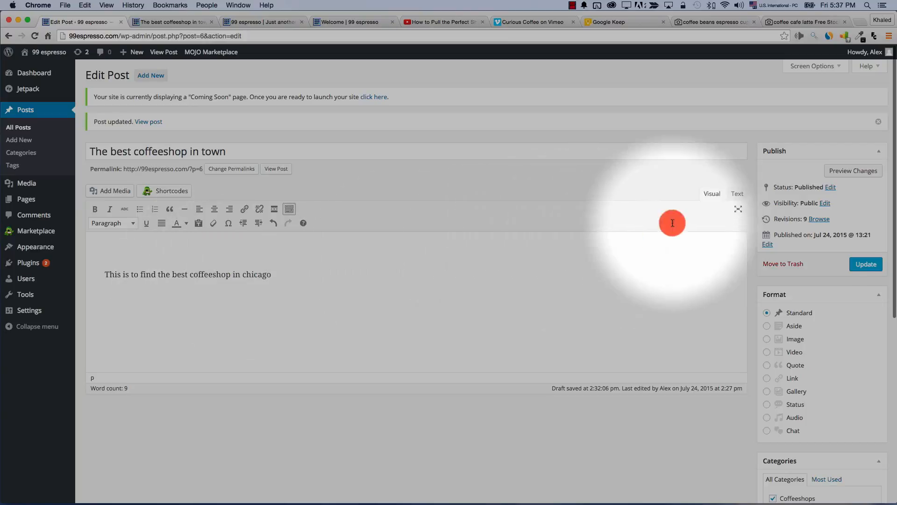
{"action": "left_click", "coordinate": [842, 177]}
{"action": "left_click", "coordinate": [146, 19]}
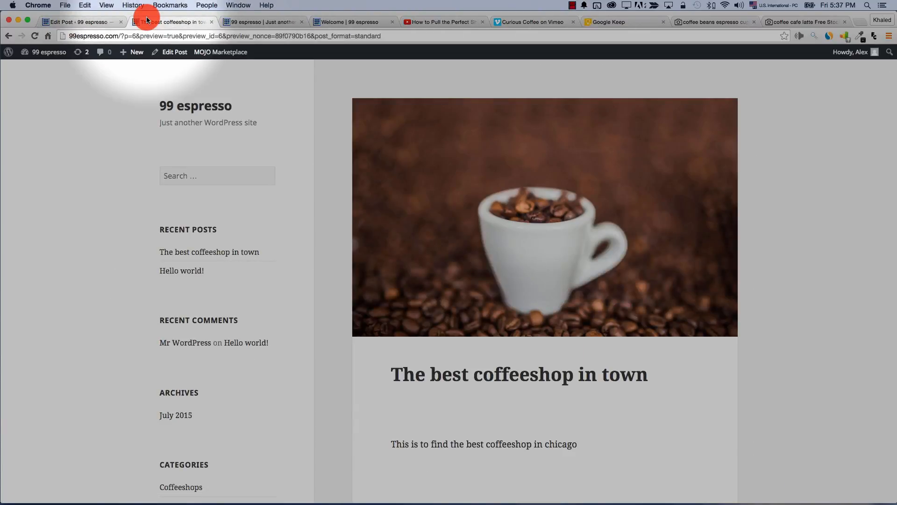
{"action": "scroll", "coordinate": [386, 219], "scroll_direction": "down", "scroll_amount": 4}
{"action": "scroll", "coordinate": [386, 220], "scroll_direction": "up", "scroll_amount": 3}
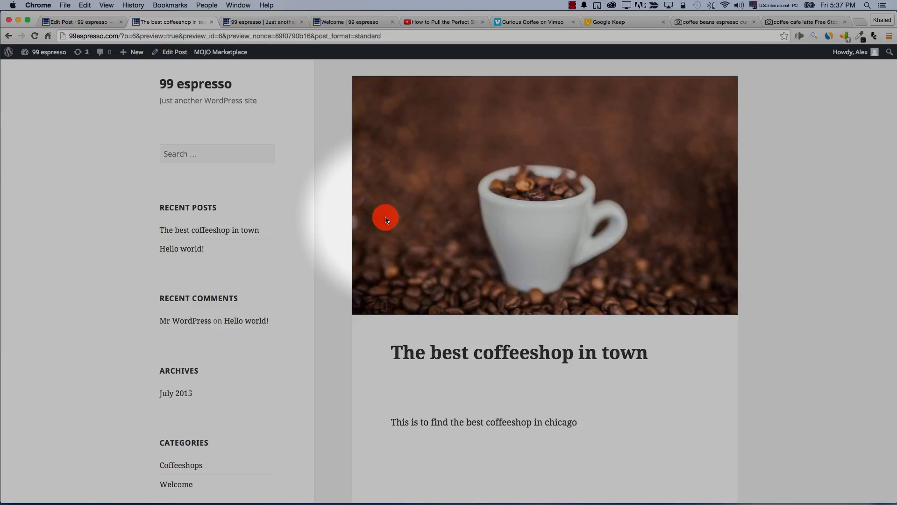
{"action": "scroll", "coordinate": [432, 196], "scroll_direction": "down", "scroll_amount": 4}
{"action": "scroll", "coordinate": [433, 200], "scroll_direction": "up", "scroll_amount": 5}
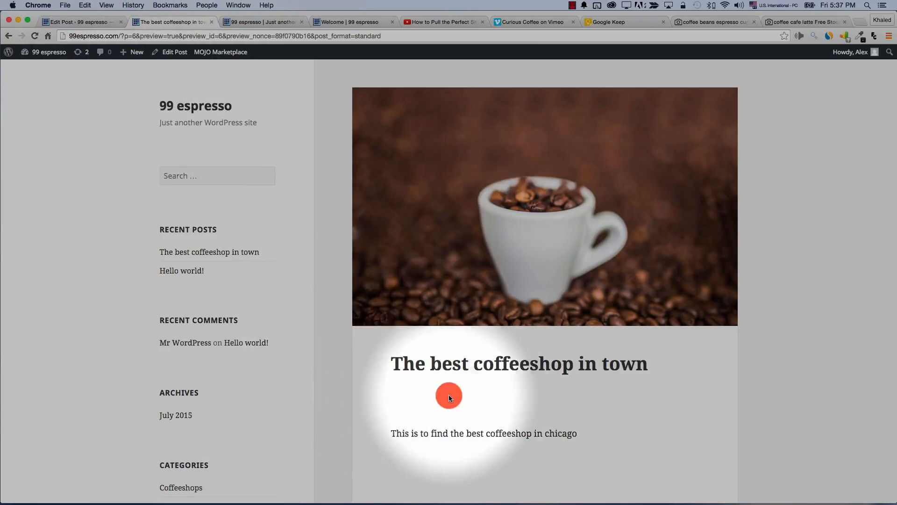
{"action": "left_click", "coordinate": [74, 20]}
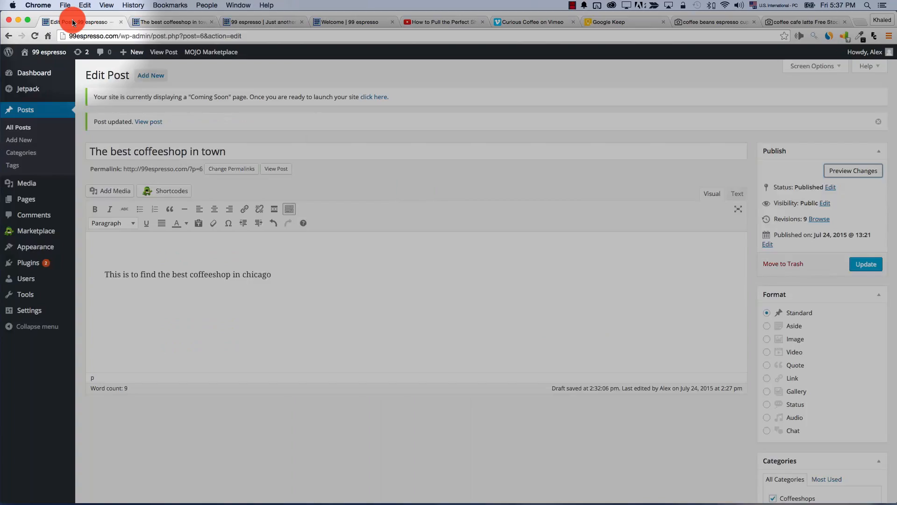
Insert the coffee-cup photo back into the post body and preview the result
{"action": "left_click", "coordinate": [94, 190]}
{"action": "left_click", "coordinate": [149, 164]}
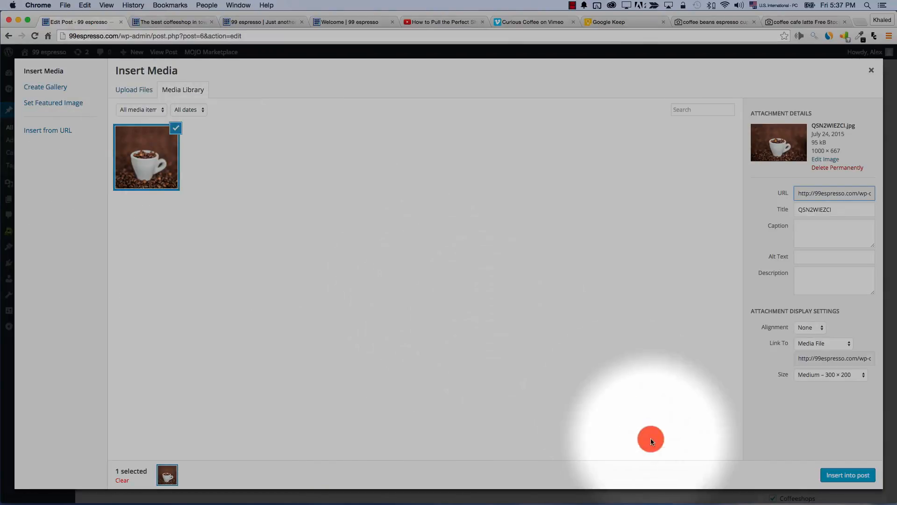
{"action": "left_click", "coordinate": [840, 475]}
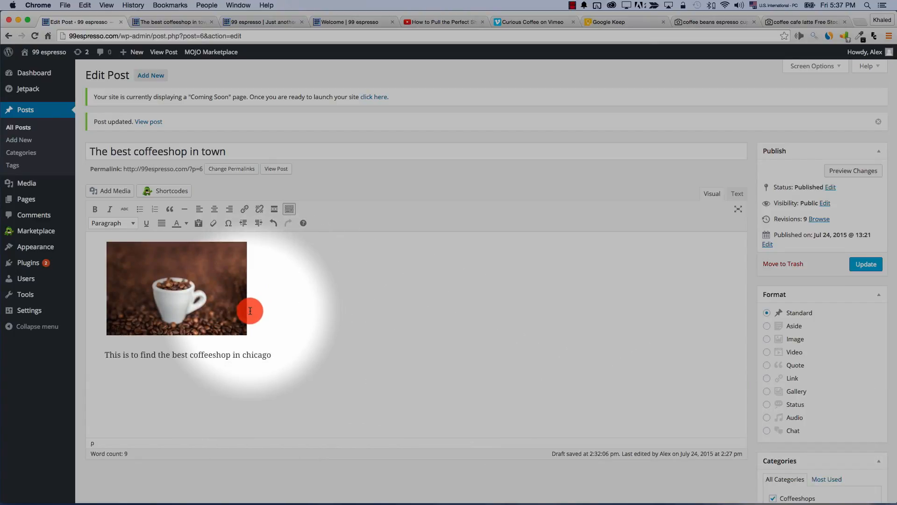
{"action": "left_click", "coordinate": [841, 171]}
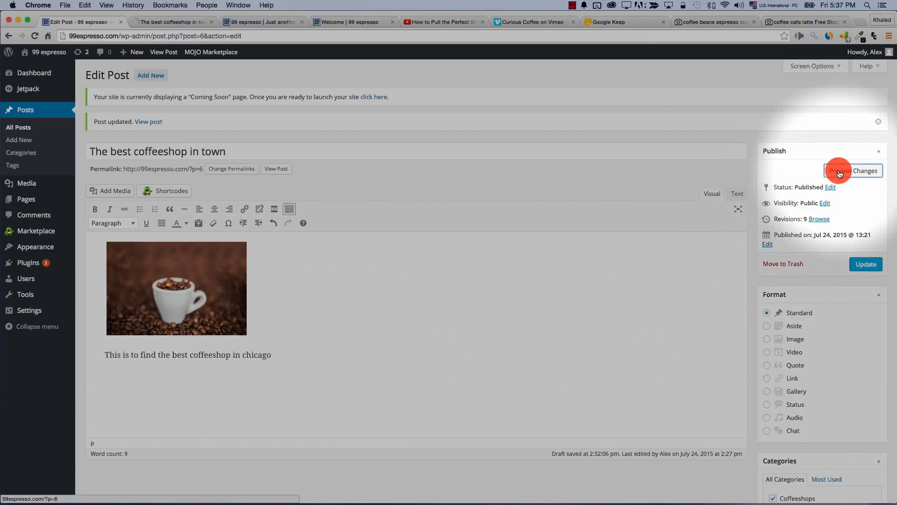
{"action": "left_click", "coordinate": [173, 22]}
{"action": "scroll", "coordinate": [302, 240], "scroll_direction": "down", "scroll_amount": 2}
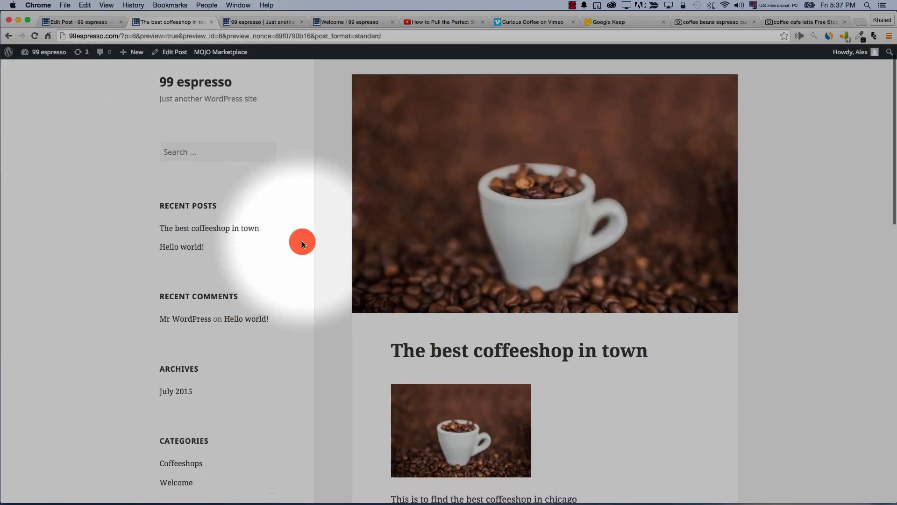
{"action": "scroll", "coordinate": [459, 235], "scroll_direction": "up", "scroll_amount": 2}
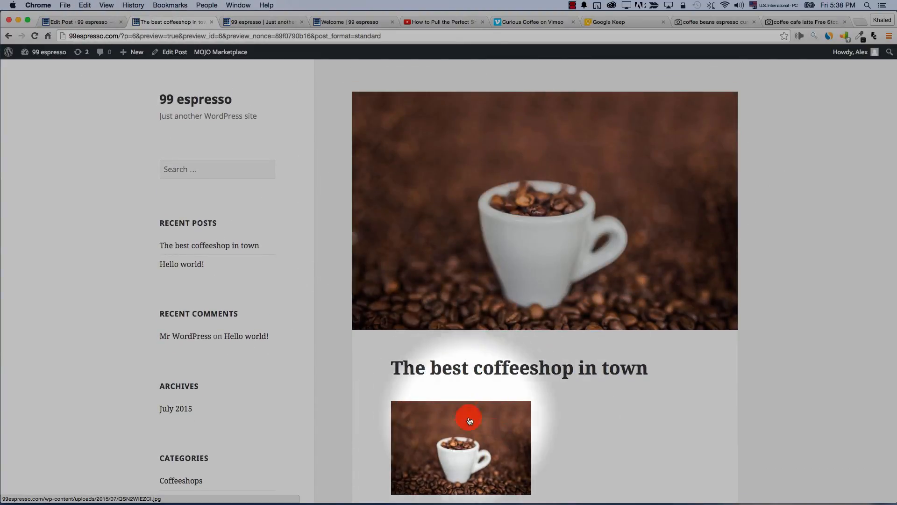
{"action": "scroll", "coordinate": [446, 460], "scroll_direction": "down", "scroll_amount": 3}
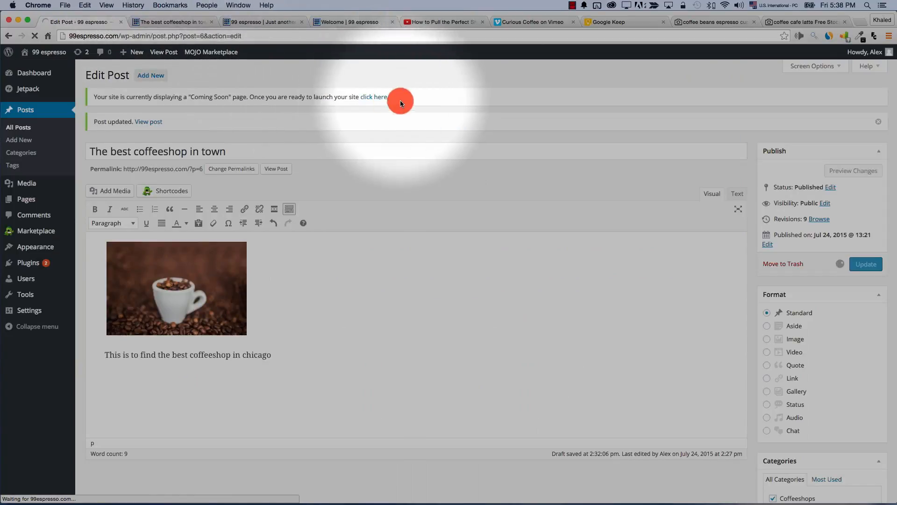
Look over the site's home page showing the updated post
{"action": "left_click", "coordinate": [261, 22]}
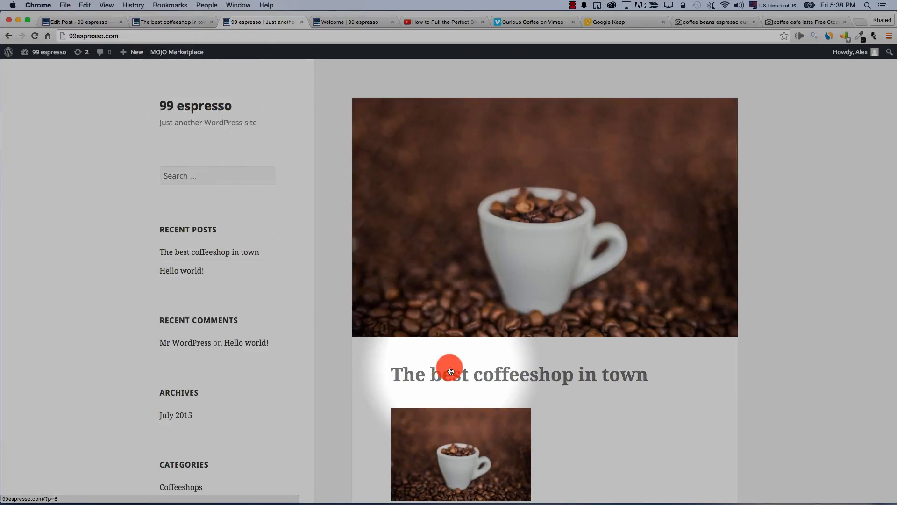
{"action": "scroll", "coordinate": [450, 367], "scroll_direction": "down", "scroll_amount": 6}
{"action": "scroll", "coordinate": [449, 366], "scroll_direction": "up", "scroll_amount": 2}
{"action": "scroll", "coordinate": [450, 366], "scroll_direction": "up", "scroll_amount": 5}
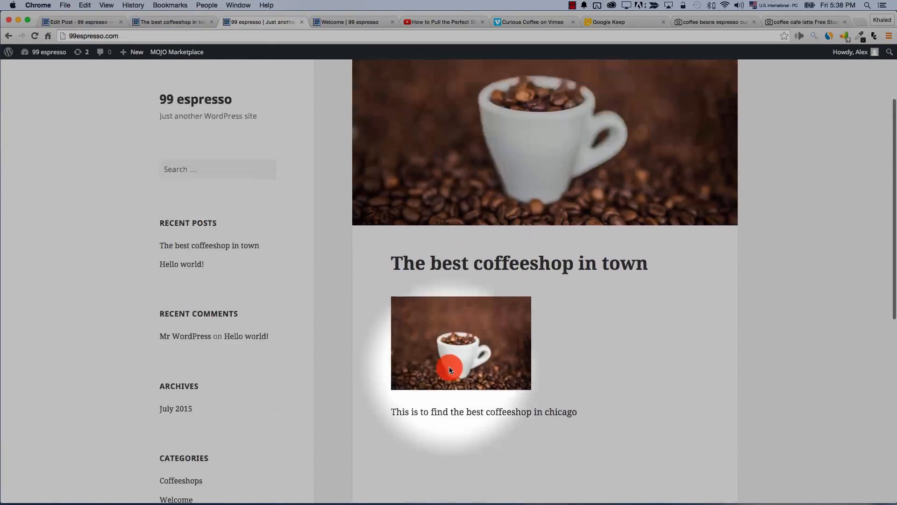
{"action": "scroll", "coordinate": [533, 290], "scroll_direction": "down", "scroll_amount": 3}
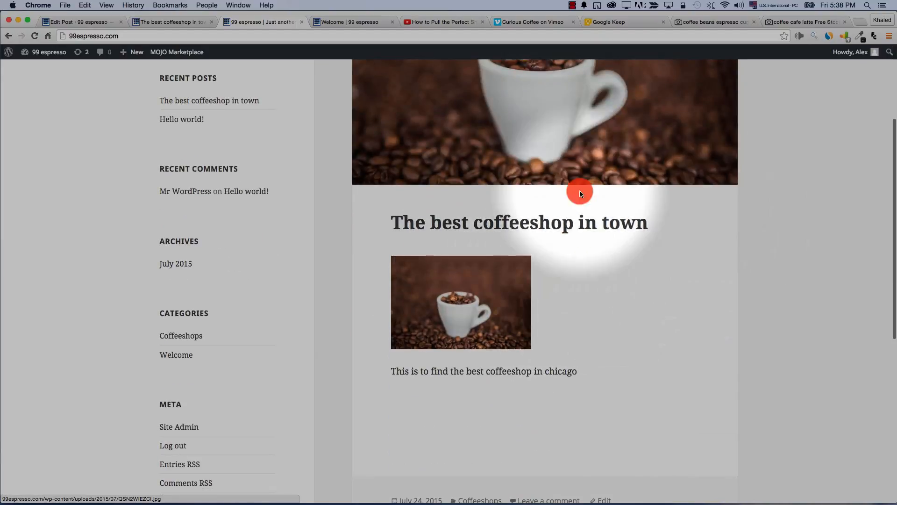
{"action": "scroll", "coordinate": [551, 190], "scroll_direction": "up", "scroll_amount": 3}
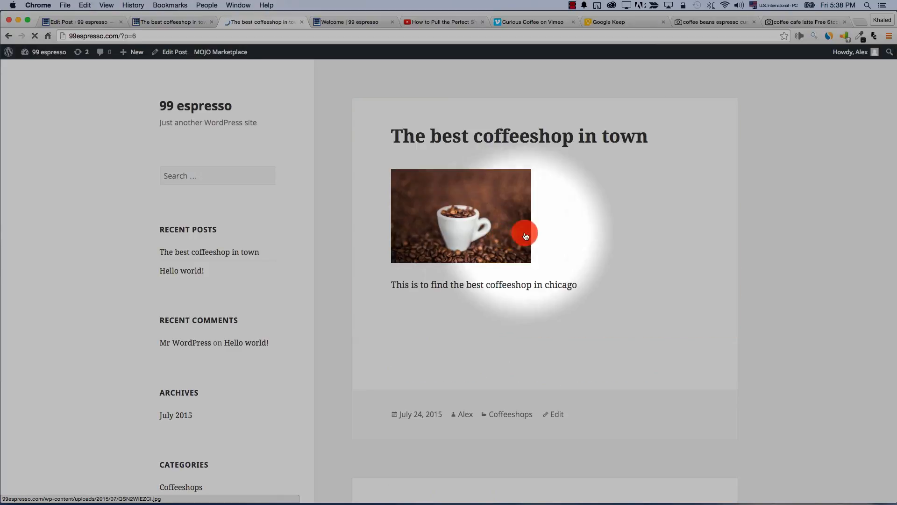
{"action": "scroll", "coordinate": [477, 274], "scroll_direction": "down", "scroll_amount": 5}
{"action": "scroll", "coordinate": [477, 274], "scroll_direction": "up", "scroll_amount": 5}
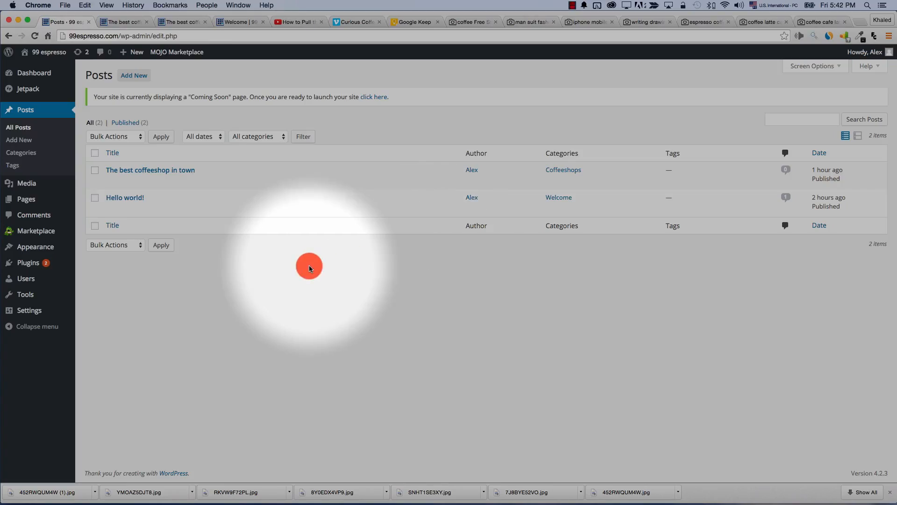
Upload the coffee photos from the Downloads folder into the Media Library
{"action": "mouse_move", "coordinate": [14, 187]}
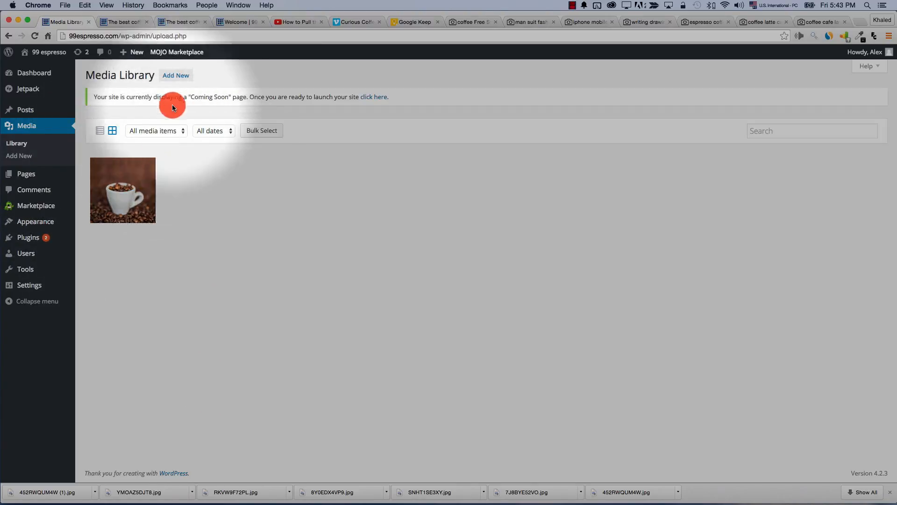
{"action": "left_click", "coordinate": [166, 80]}
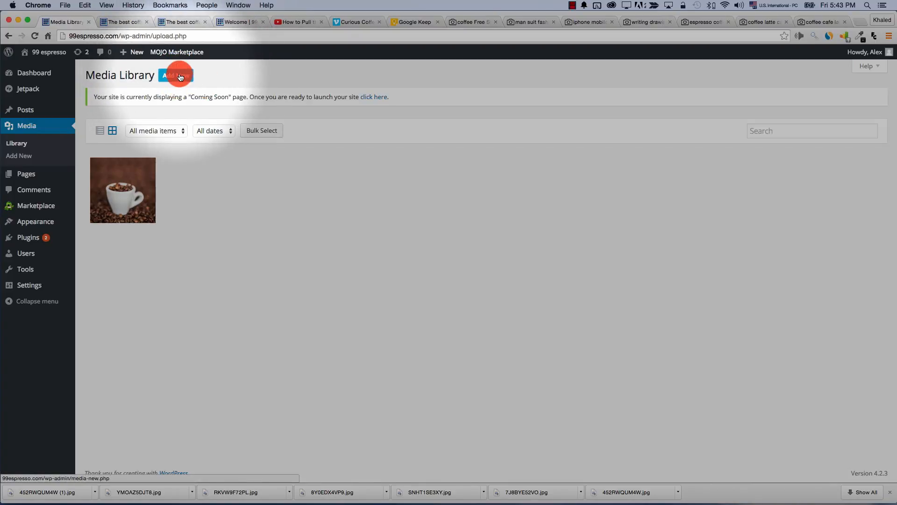
{"action": "left_click", "coordinate": [486, 206]}
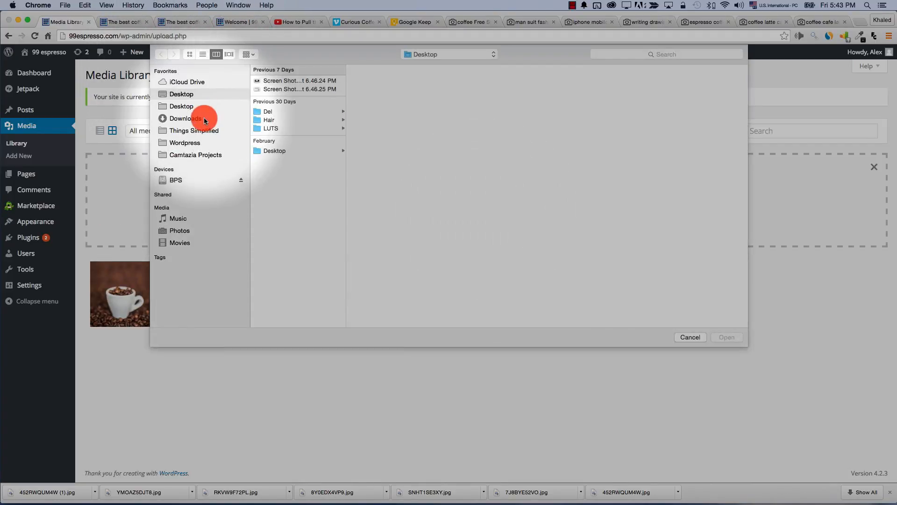
{"action": "left_click", "coordinate": [202, 118]}
{"action": "left_click", "coordinate": [280, 90]}
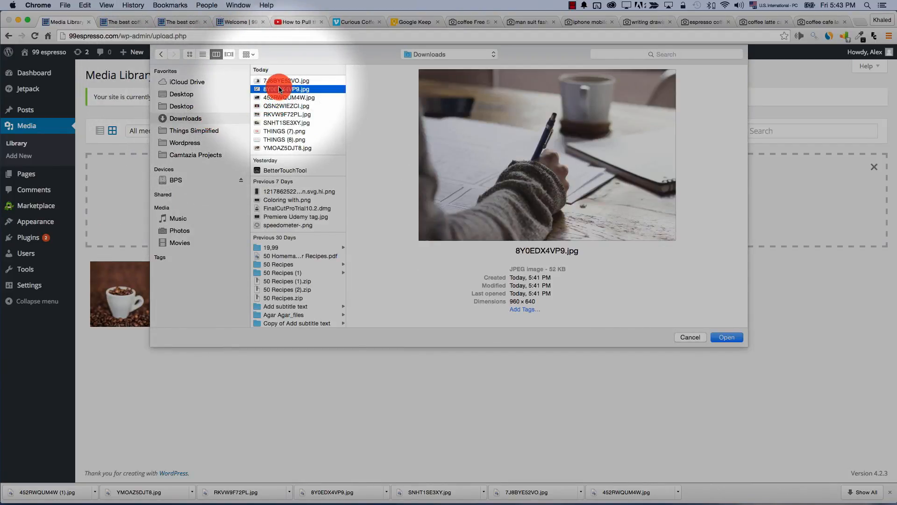
{"action": "double_click", "coordinate": [279, 89]}
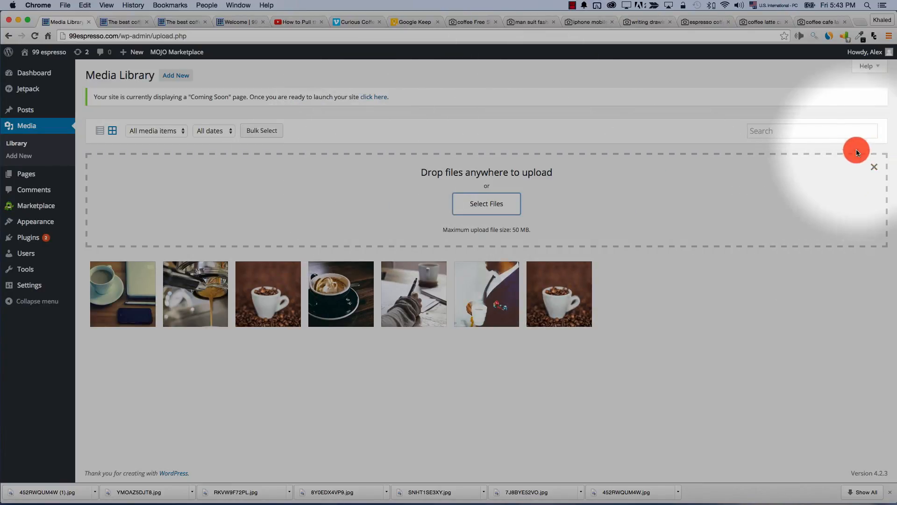
{"action": "left_click", "coordinate": [873, 166]}
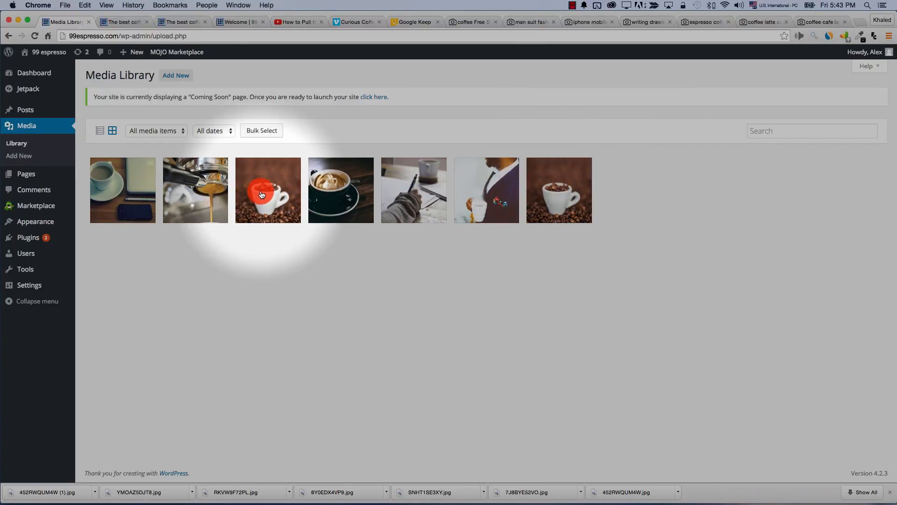
Open the coffee-beans cup image's attachment details and copy its file URL
{"action": "left_click", "coordinate": [262, 194]}
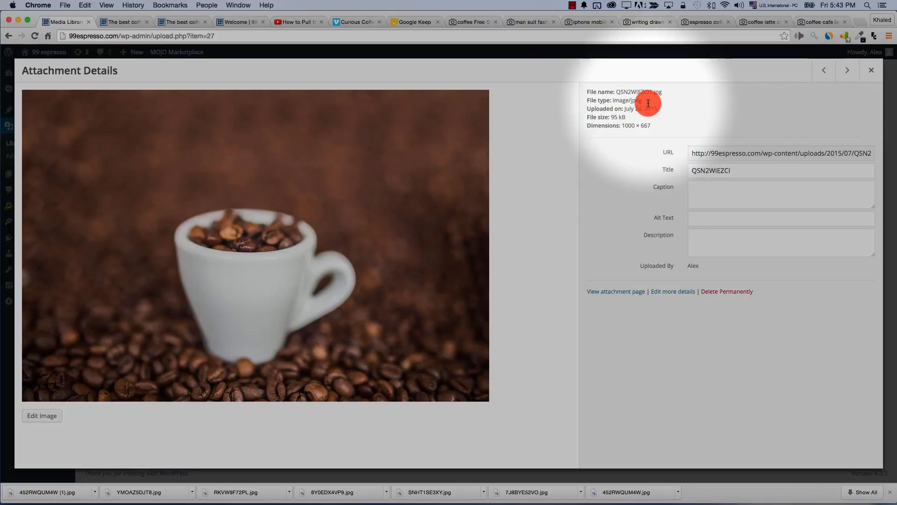
{"action": "left_click_drag", "start_coordinate": [583, 88], "coordinate": [659, 125]}
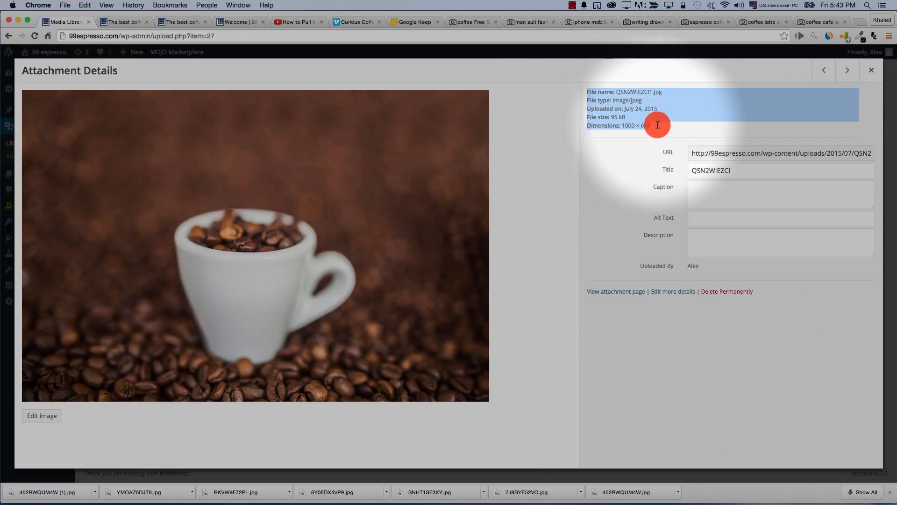
{"action": "left_click", "coordinate": [645, 109]}
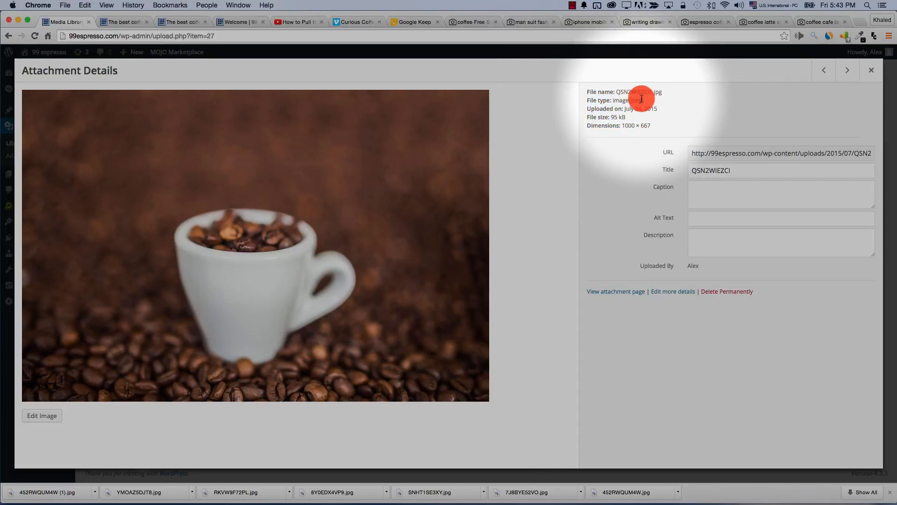
{"action": "double_click", "coordinate": [609, 124]}
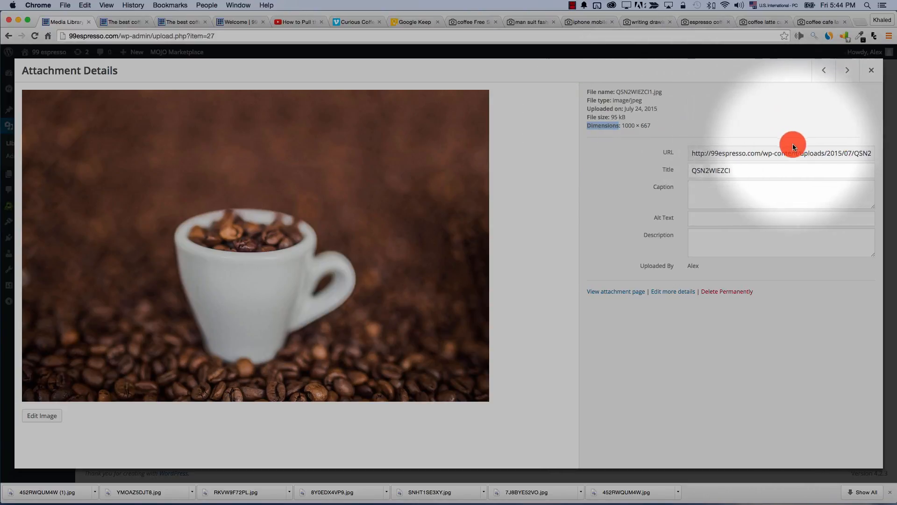
{"action": "triple_click", "coordinate": [753, 154]}
{"action": "right_click", "coordinate": [752, 152]}
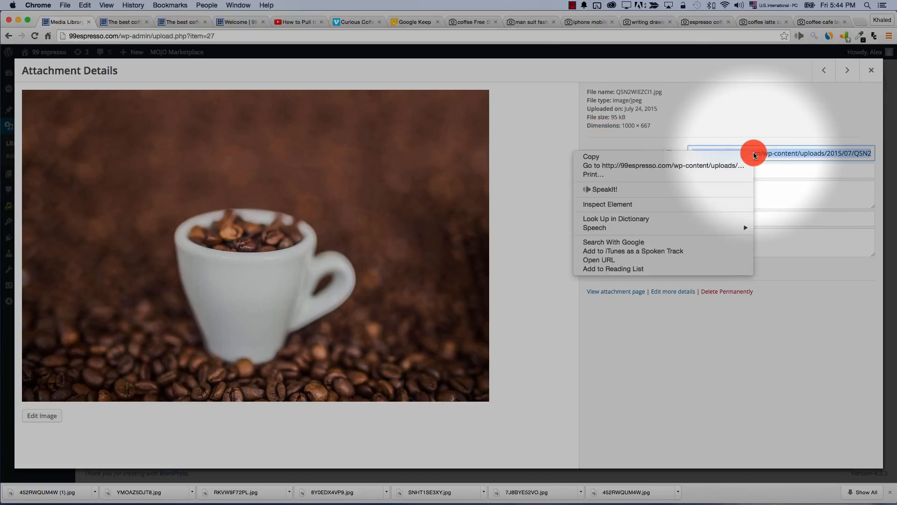
{"action": "left_click", "coordinate": [715, 158]}
Load the copied image URL in the coffeeshop post's browser tab
{"action": "left_click", "coordinate": [120, 22]}
{"action": "left_click", "coordinate": [134, 36]}
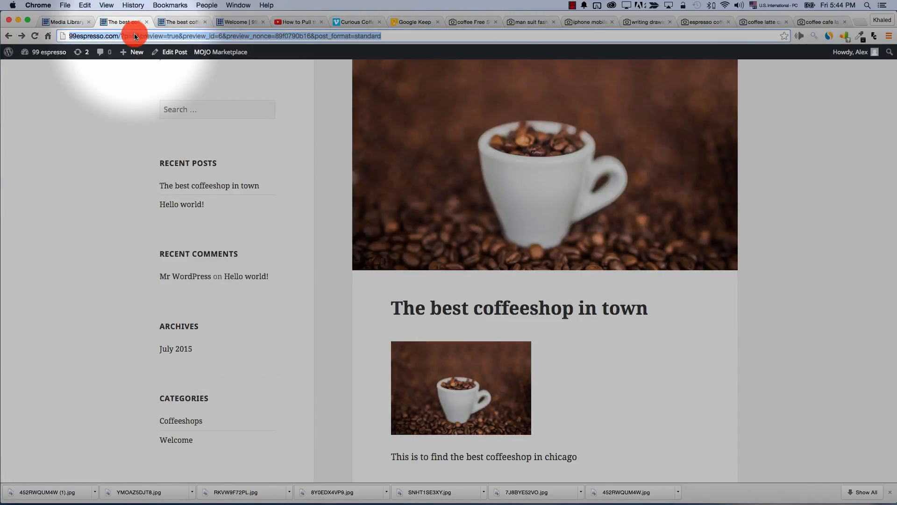
{"action": "key", "text": "super+v"}
{"action": "key", "text": "Return"}
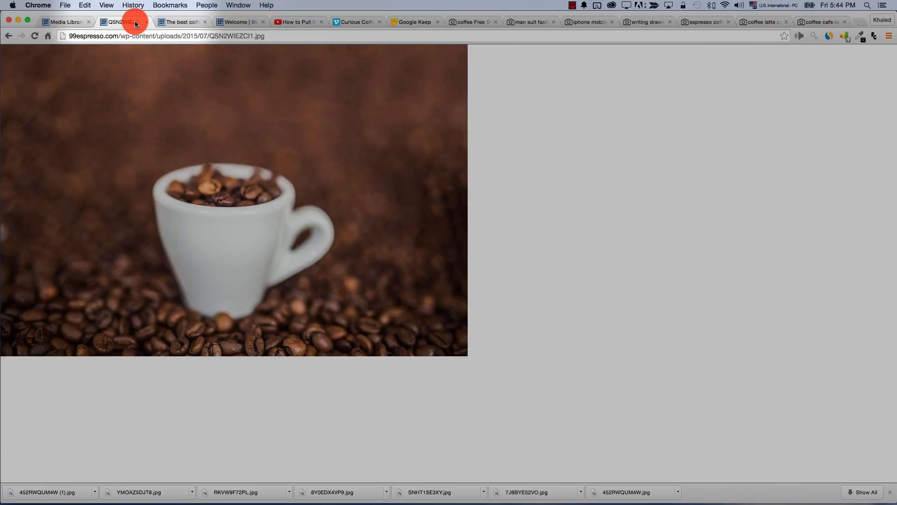
Review the image's title, caption, alt text and description fields, then delete it permanently
{"action": "left_click", "coordinate": [61, 22]}
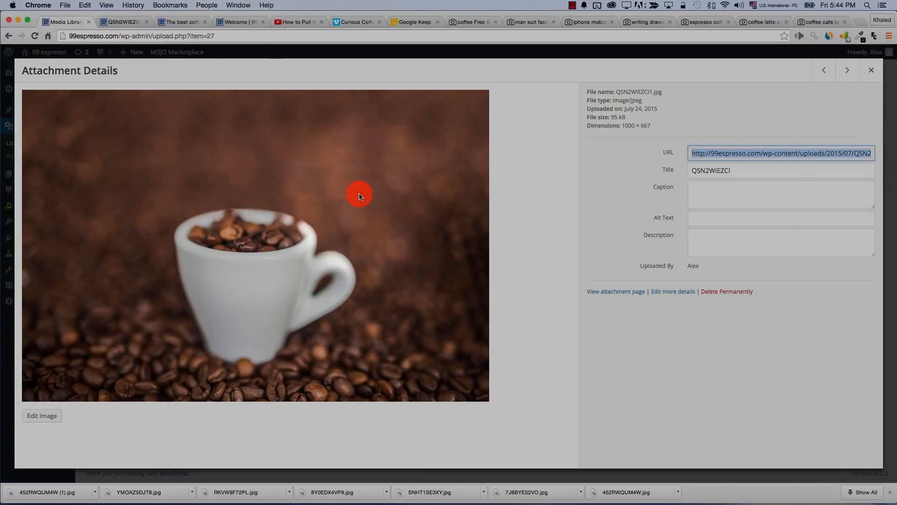
{"action": "double_click", "coordinate": [709, 173]}
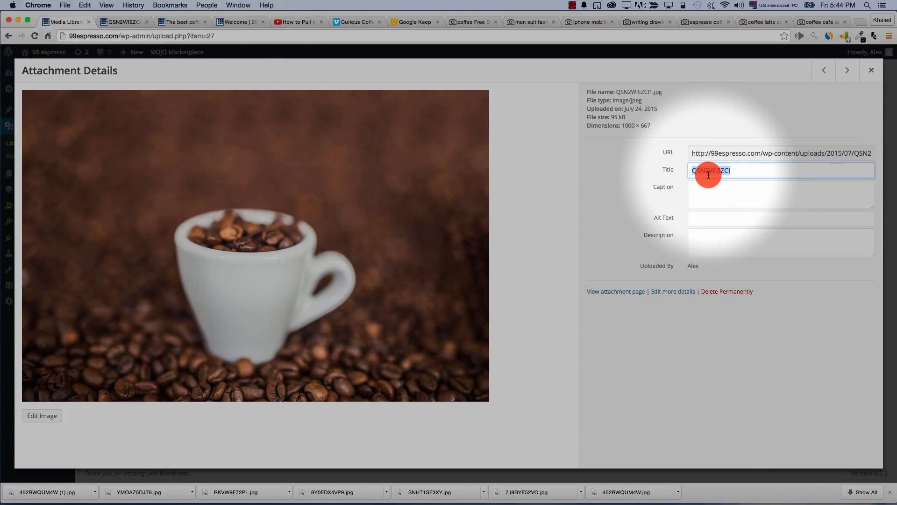
{"action": "left_click", "coordinate": [710, 204]}
{"action": "left_click", "coordinate": [713, 223]}
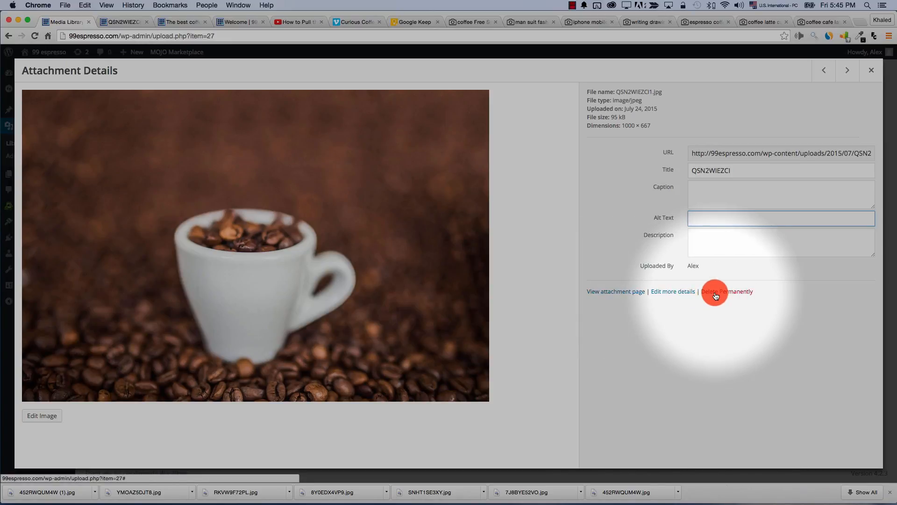
{"action": "left_click", "coordinate": [717, 252]}
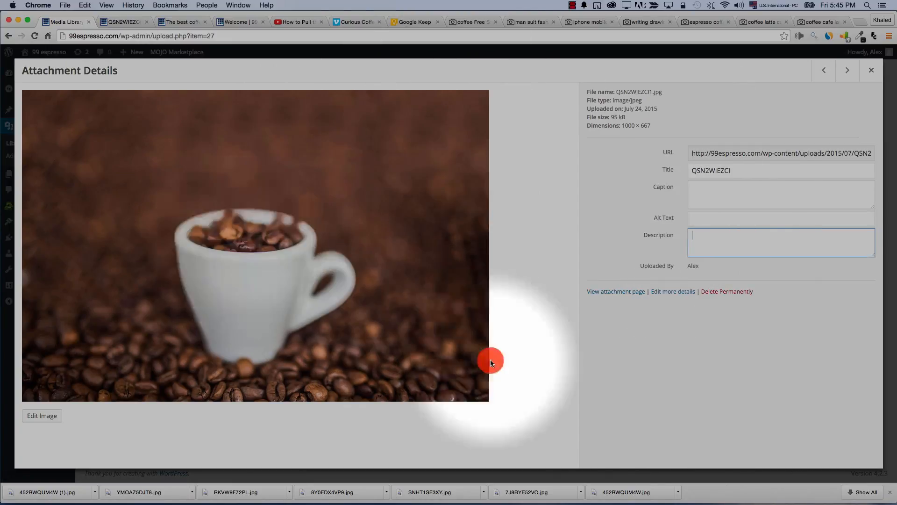
{"action": "left_click", "coordinate": [718, 292]}
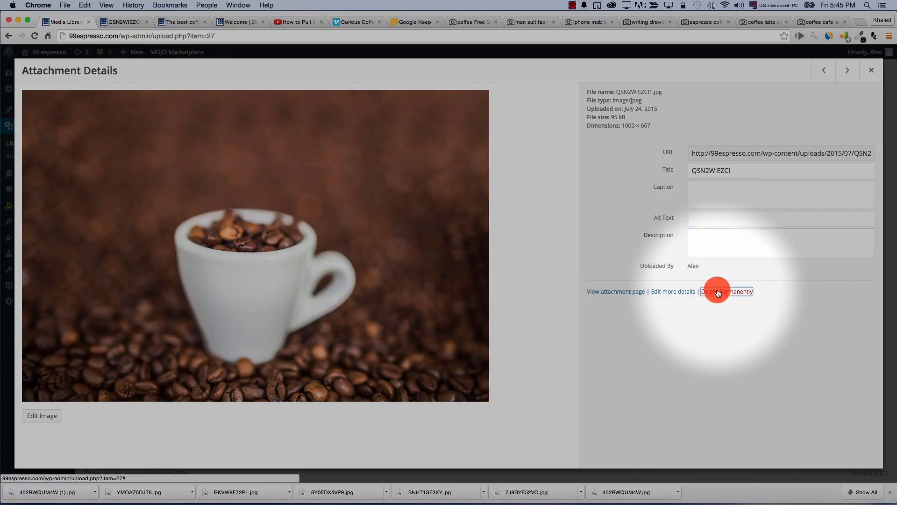
{"action": "left_click", "coordinate": [517, 174]}
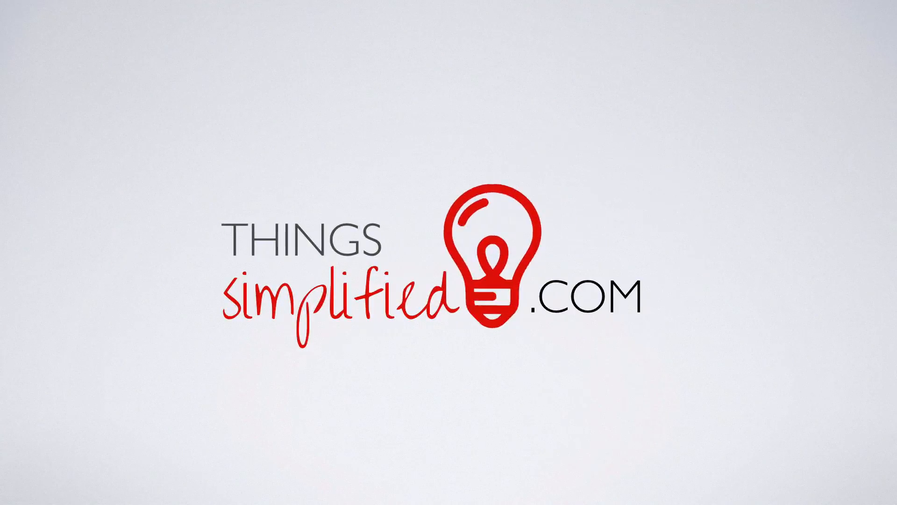
{"action": "left_click", "coordinate": [113, 134]}
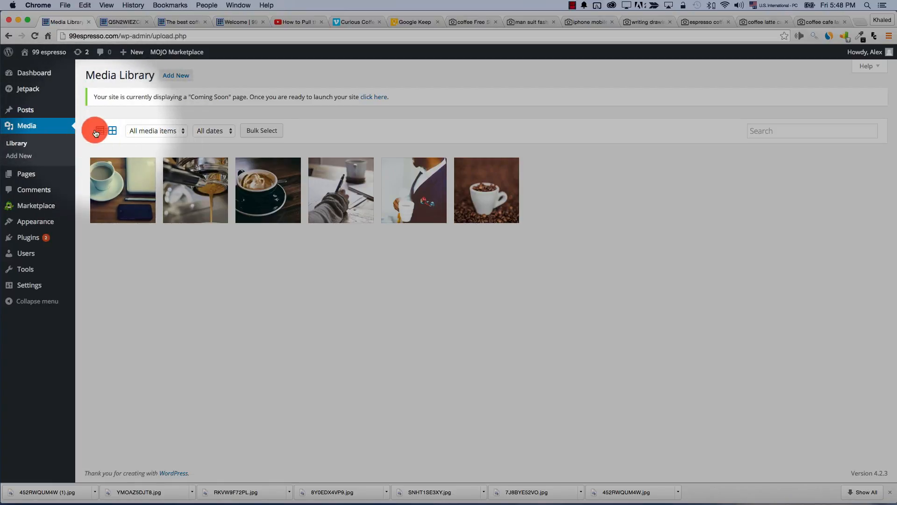
Switch the Media Library to the detailed list view
{"action": "left_click", "coordinate": [98, 132]}
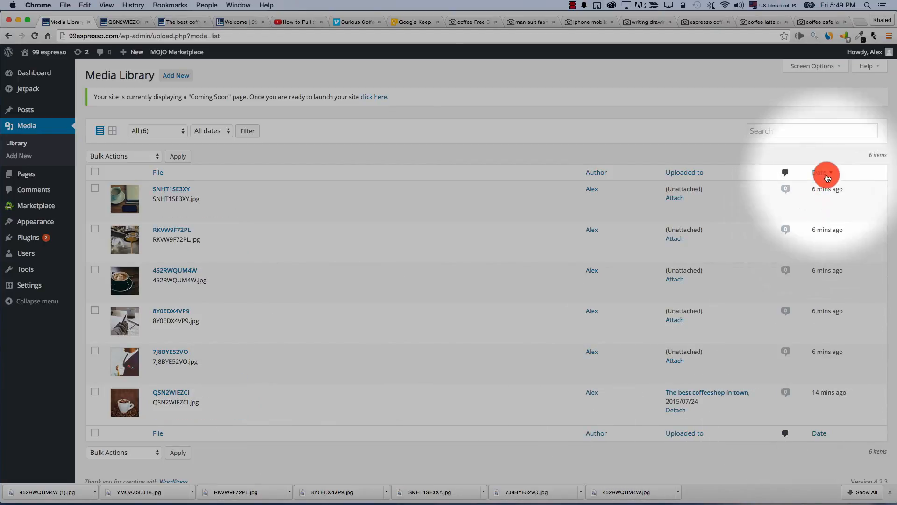
{"action": "scroll", "coordinate": [821, 283], "scroll_direction": "down", "scroll_amount": 1}
{"action": "scroll", "coordinate": [820, 281], "scroll_direction": "up", "scroll_amount": 1}
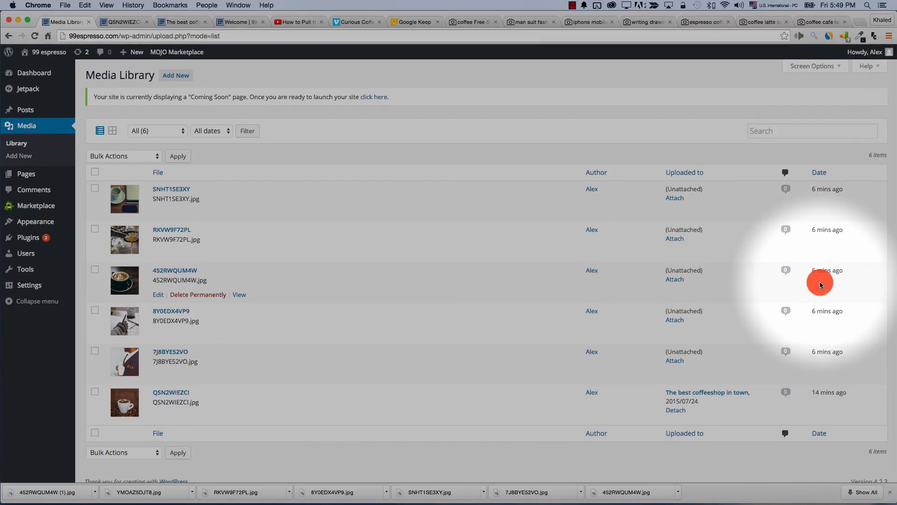
{"action": "left_click", "coordinate": [112, 133]}
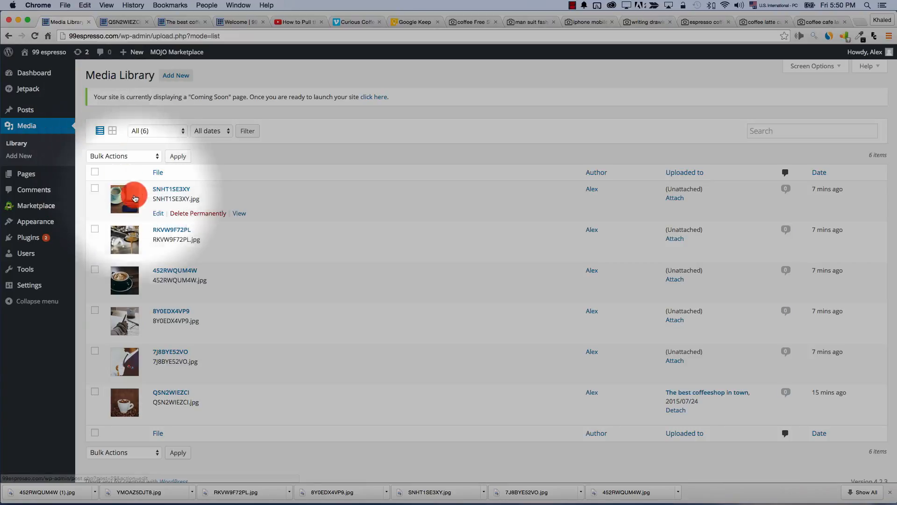
Tick SNHT1SE3XY, 452RWQUM4W and 7J8BYE52VO, choose Delete Permanently, then clear all ticks
{"action": "left_click", "coordinate": [95, 188]}
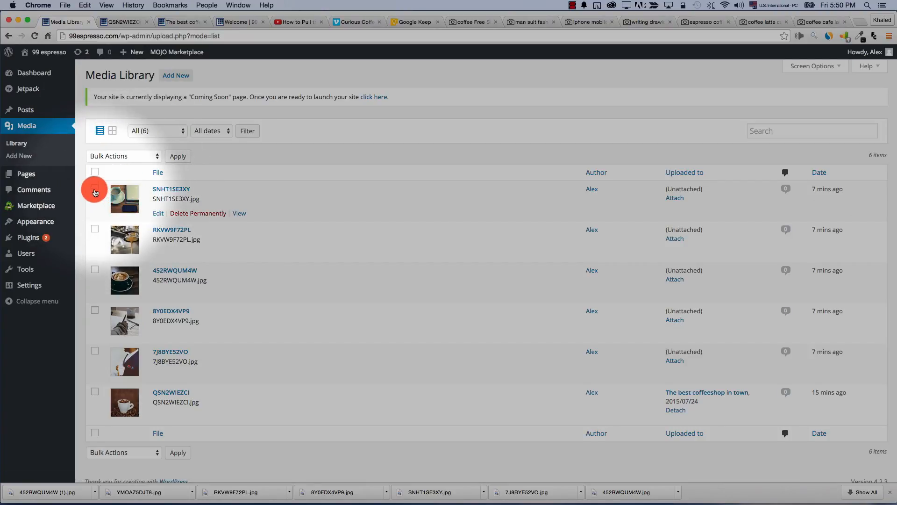
{"action": "left_click", "coordinate": [95, 269]}
{"action": "left_click", "coordinate": [95, 350]}
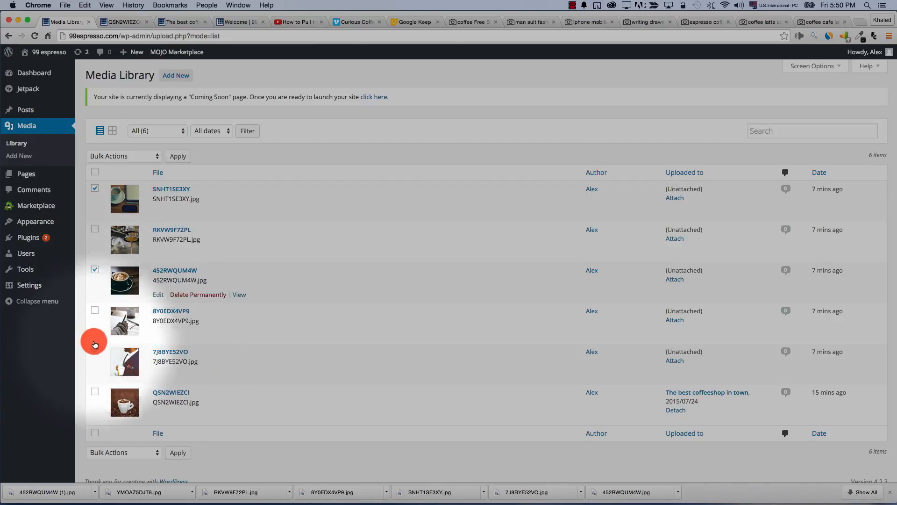
{"action": "left_click", "coordinate": [143, 156]}
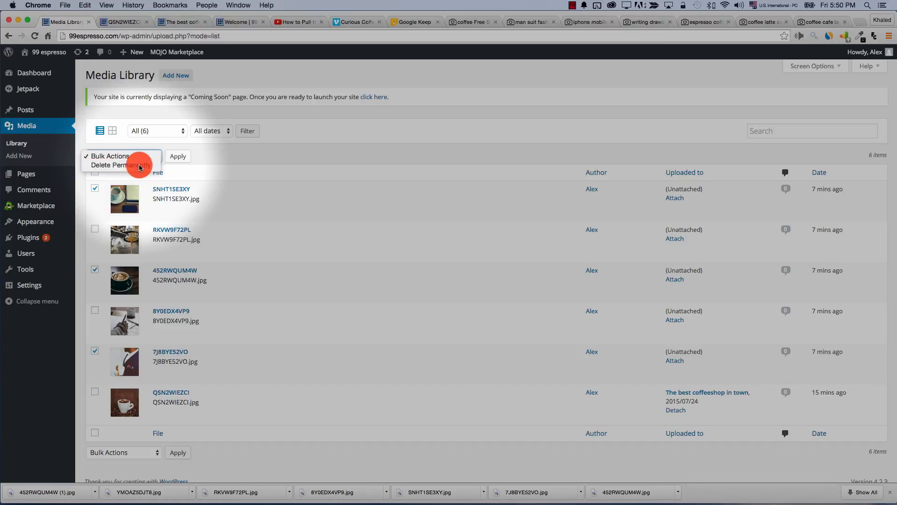
{"action": "left_click", "coordinate": [139, 166]}
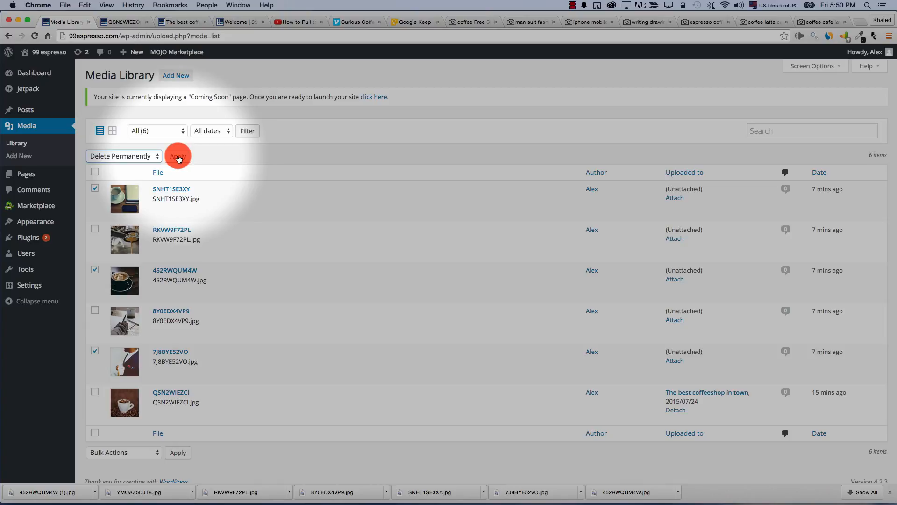
{"action": "left_click", "coordinate": [95, 174]}
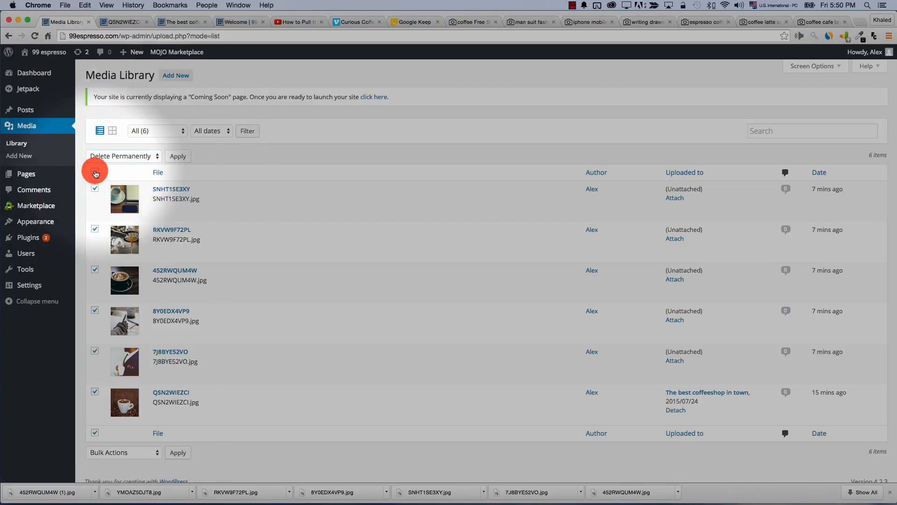
{"action": "left_click", "coordinate": [95, 173]}
{"action": "left_click", "coordinate": [156, 131]}
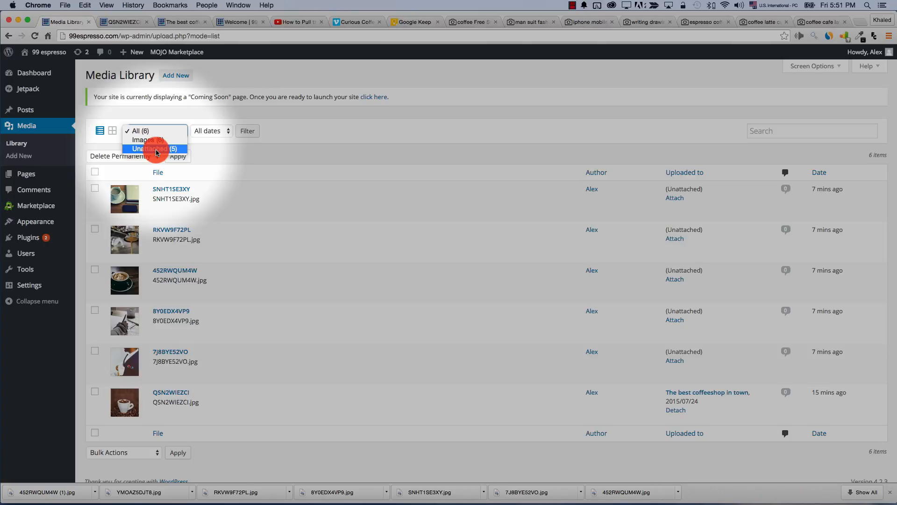
{"action": "left_click", "coordinate": [100, 127]}
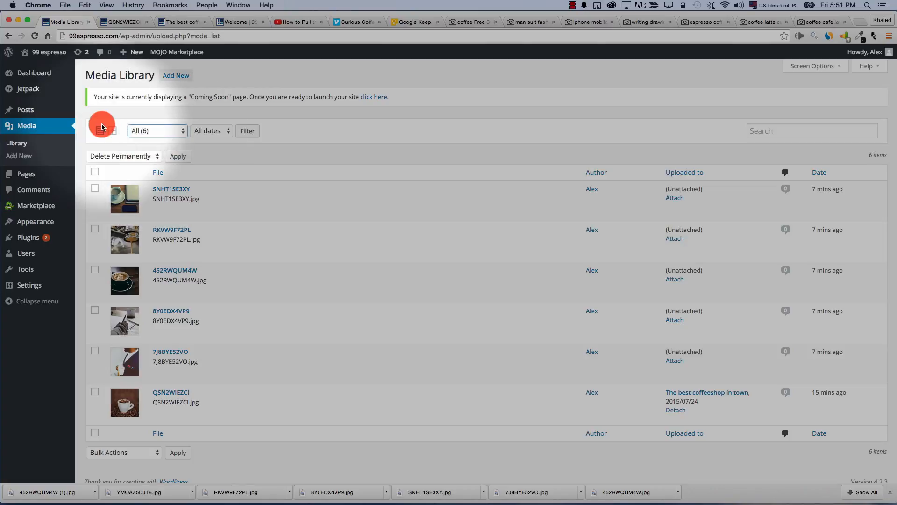
{"action": "left_click", "coordinate": [112, 131]}
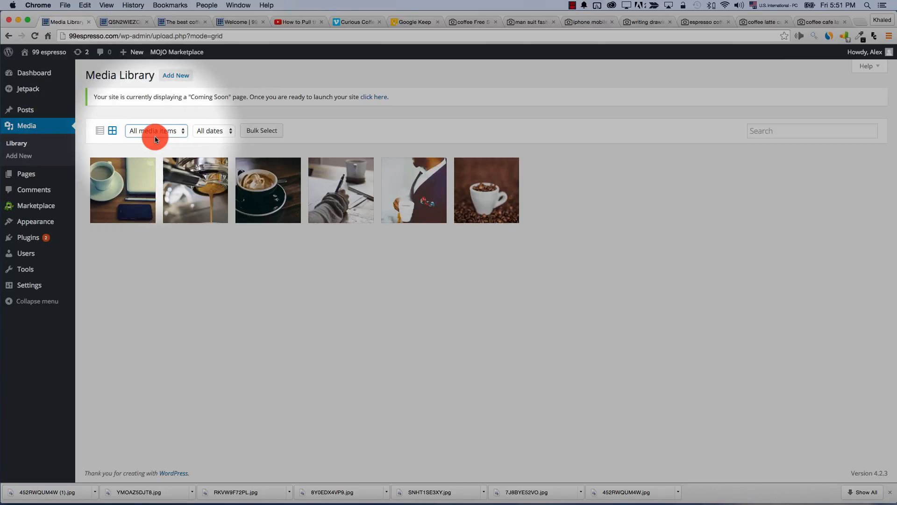
{"action": "left_click", "coordinate": [150, 131]}
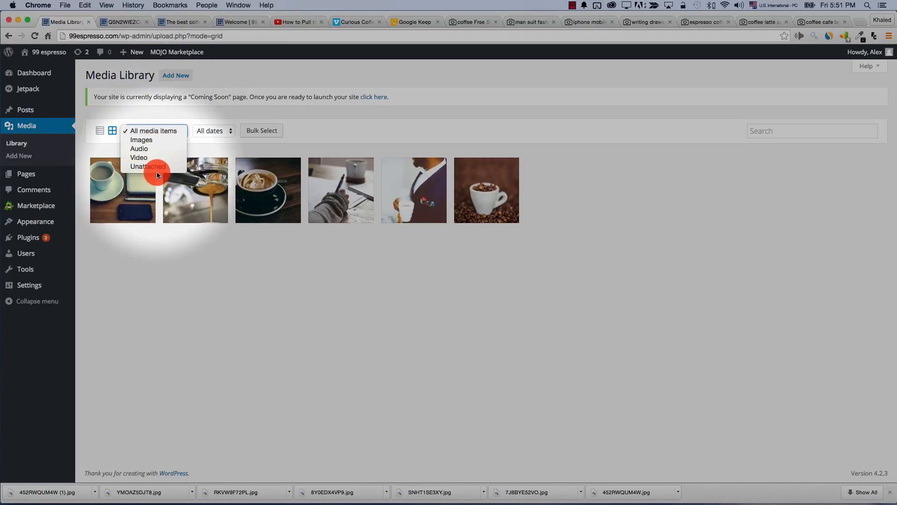
{"action": "left_click", "coordinate": [215, 315]}
{"action": "left_click", "coordinate": [215, 131]}
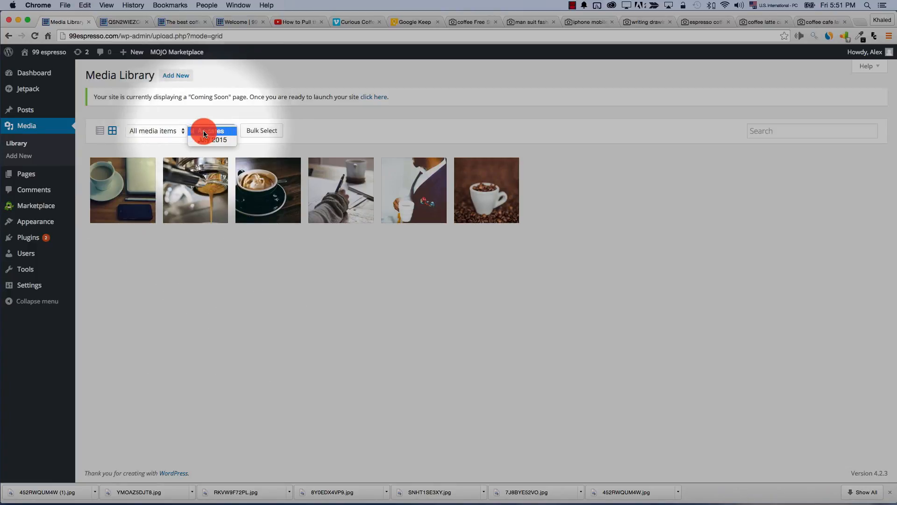
{"action": "left_click", "coordinate": [164, 131]}
{"action": "left_click", "coordinate": [170, 143]}
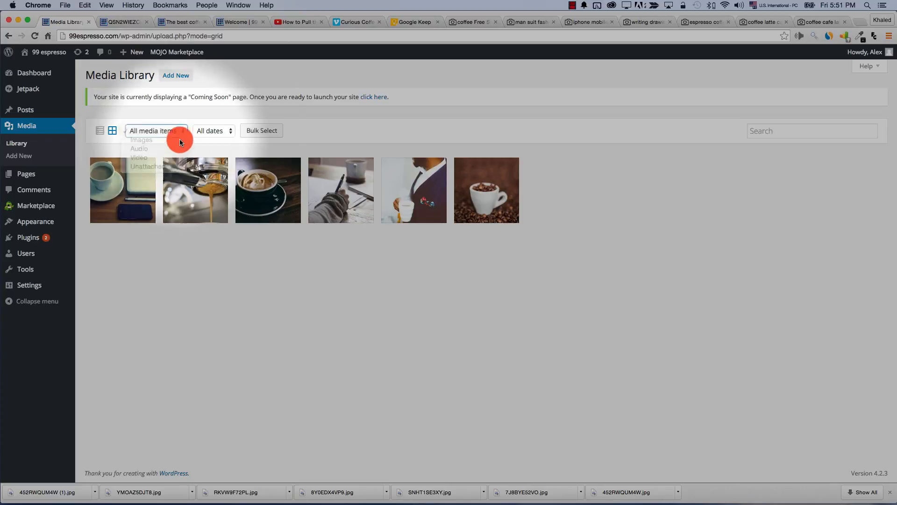
{"action": "left_click", "coordinate": [215, 132]}
{"action": "left_click", "coordinate": [216, 142]}
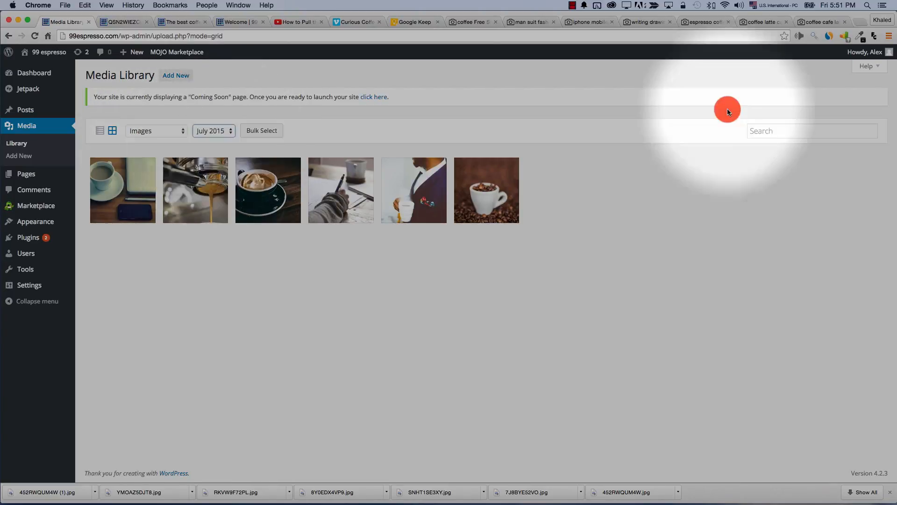
{"action": "left_click", "coordinate": [766, 133]}
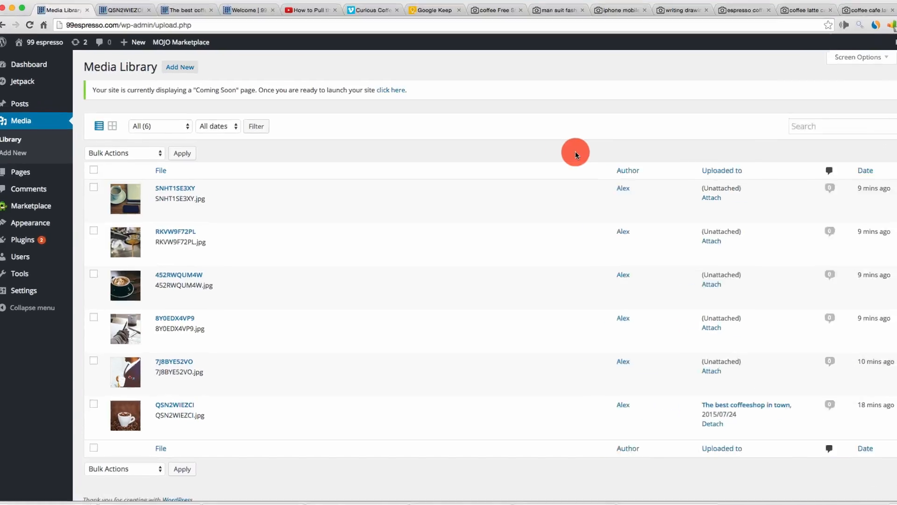
Open SNHT1SE3XY.jpg's Edit Media page and check its title, caption, alt text and description
{"action": "mouse_move", "coordinate": [159, 191]}
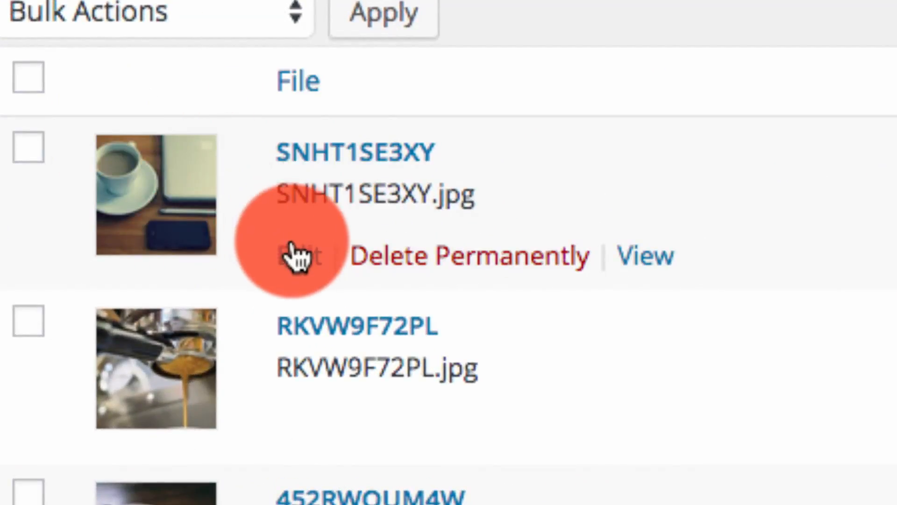
{"action": "left_click", "coordinate": [299, 259]}
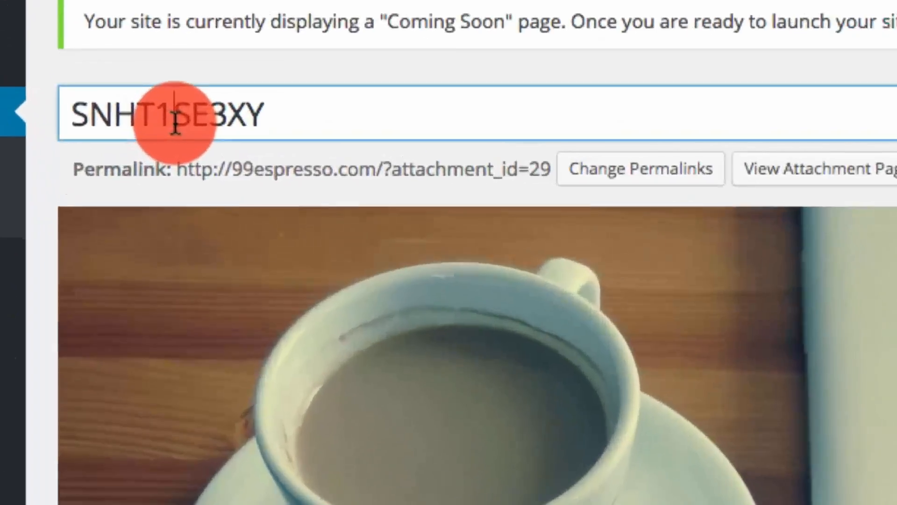
{"action": "double_click", "coordinate": [127, 126]}
{"action": "scroll", "coordinate": [449, 281], "scroll_direction": "down", "scroll_amount": 10}
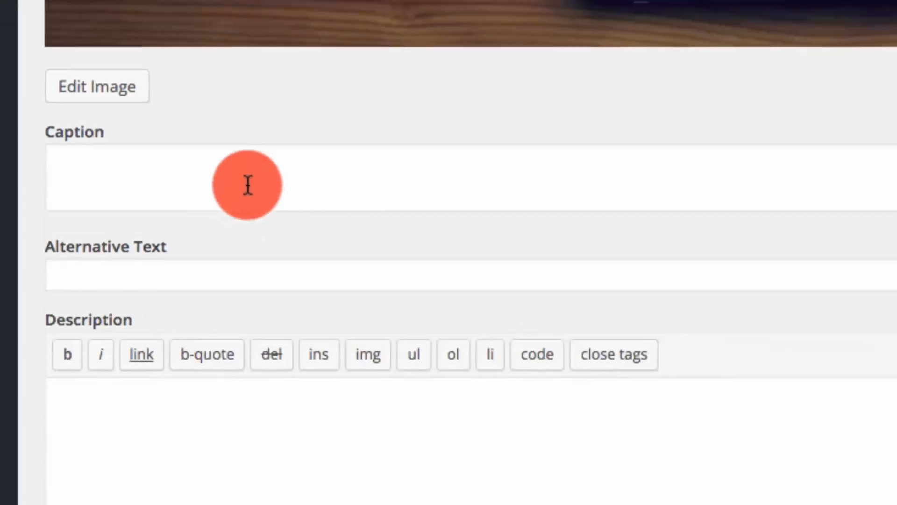
{"action": "left_click", "coordinate": [248, 183]}
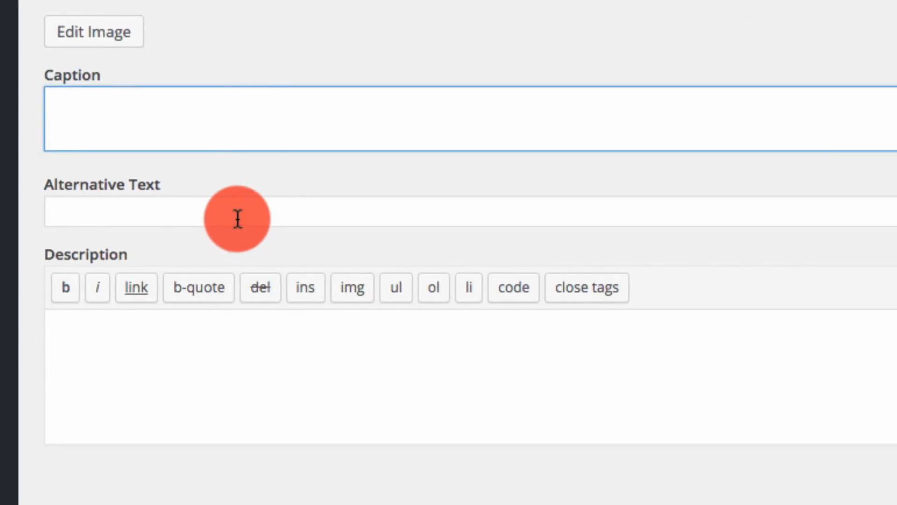
{"action": "left_click", "coordinate": [201, 212]}
{"action": "left_click", "coordinate": [192, 348]}
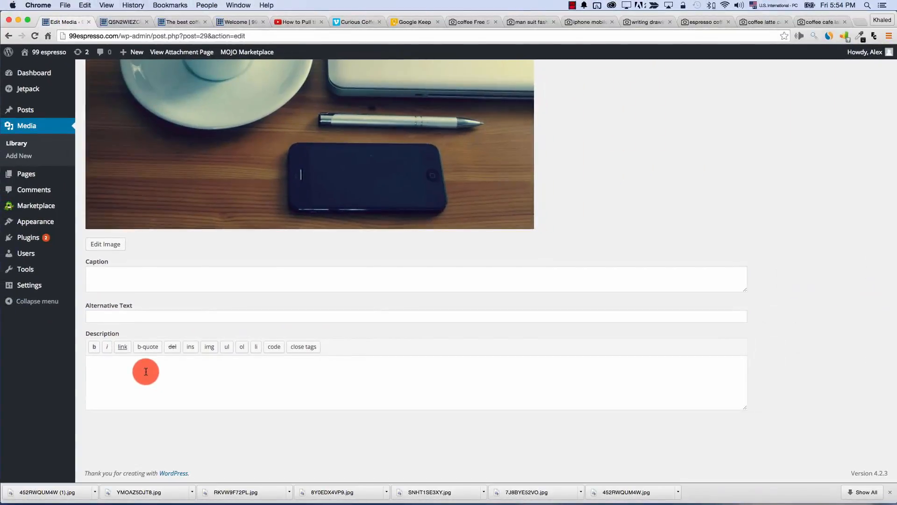
{"action": "scroll", "coordinate": [450, 246], "scroll_direction": "up", "scroll_amount": 5}
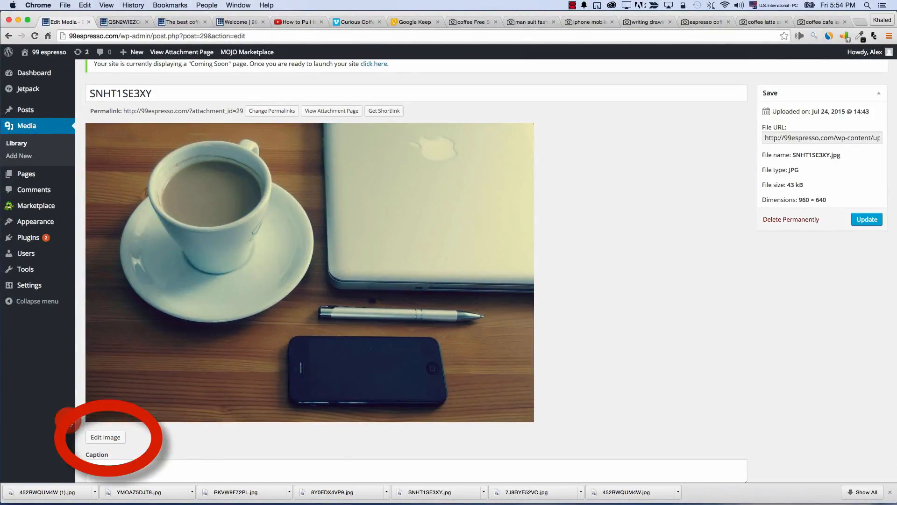
In the image editor, rotate left and right, flip vertically and horizontally, then undo the flip
{"action": "left_click", "coordinate": [99, 438]}
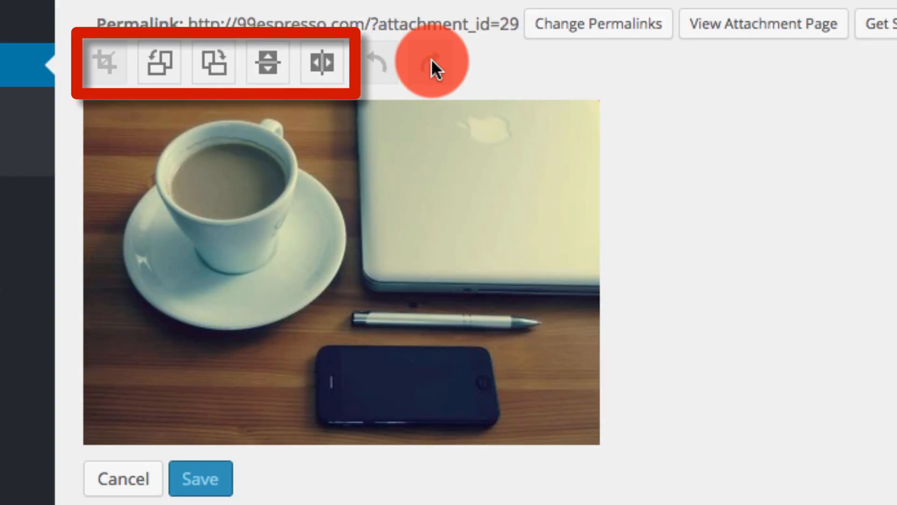
{"action": "left_click", "coordinate": [159, 74]}
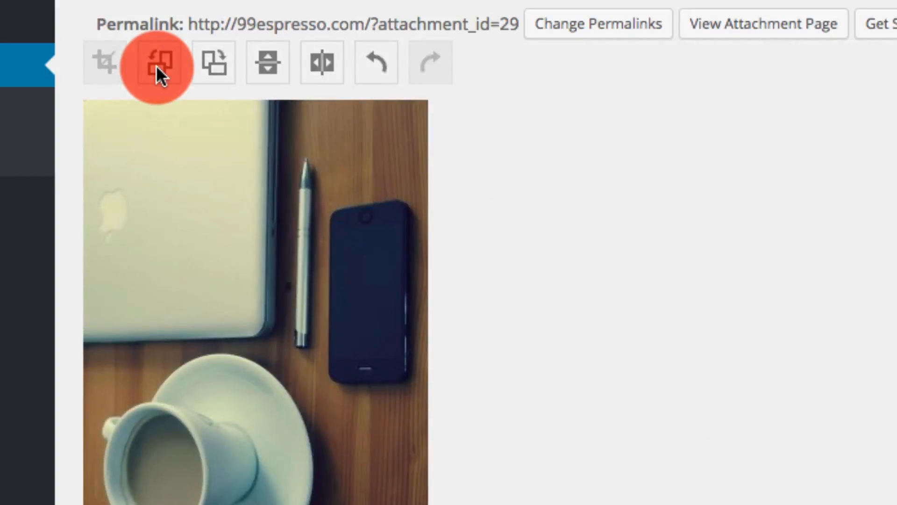
{"action": "left_click", "coordinate": [220, 75]}
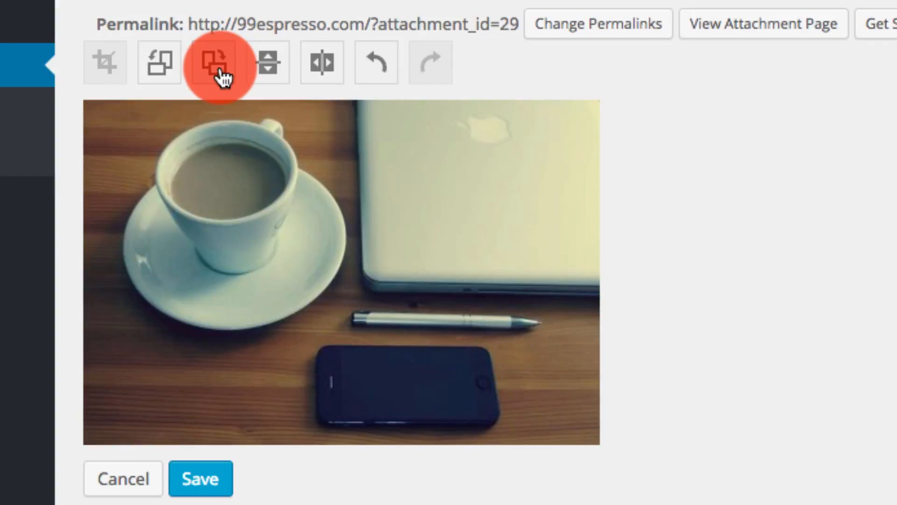
{"action": "left_click", "coordinate": [275, 77]}
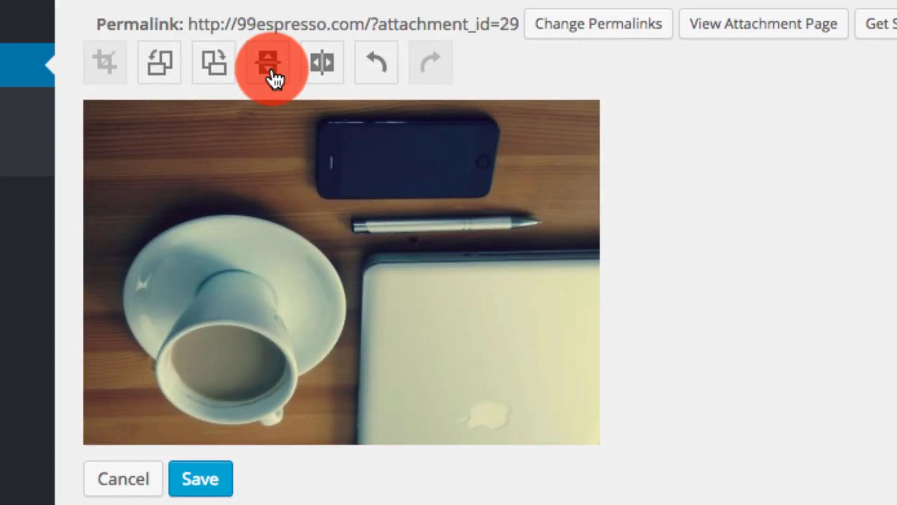
{"action": "left_click", "coordinate": [322, 81]}
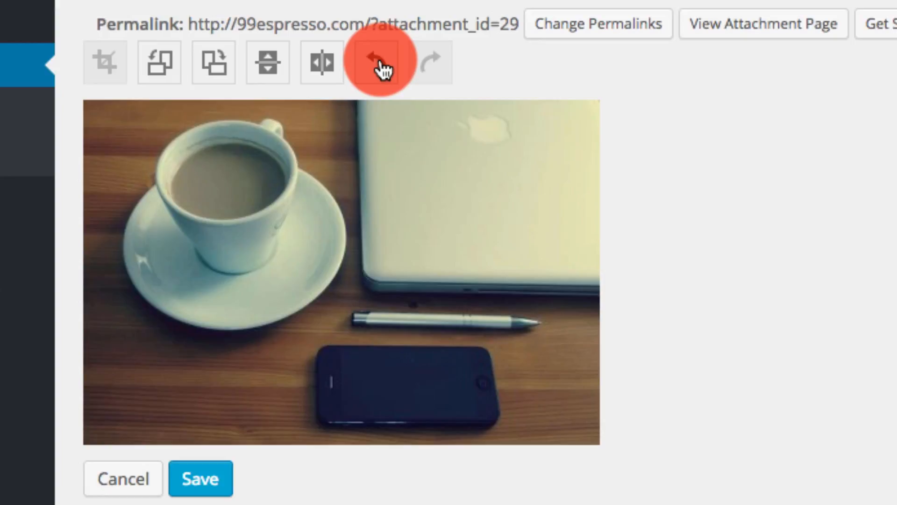
{"action": "left_click", "coordinate": [379, 63]}
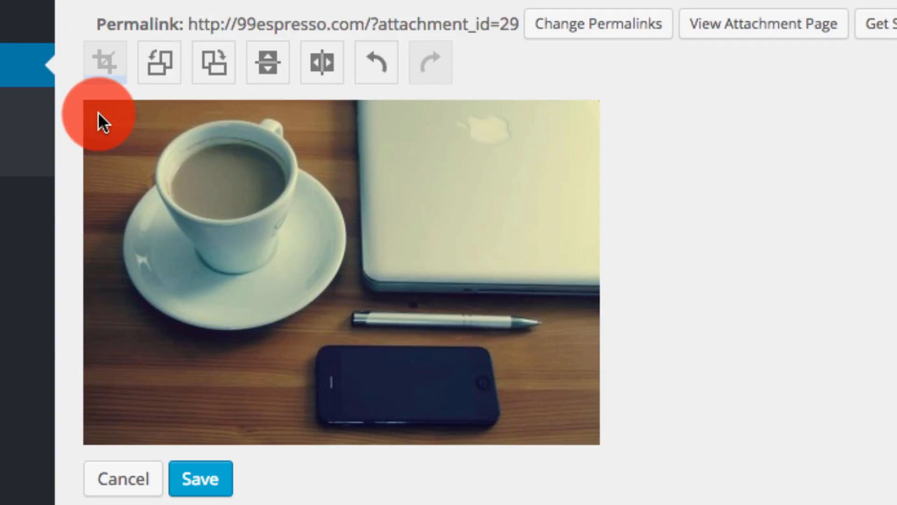
{"action": "mouse_move", "coordinate": [103, 117]}
{"action": "left_mouse_down"}
{"action": "mouse_move", "coordinate": [204, 244]}
{"action": "mouse_move", "coordinate": [378, 380]}
{"action": "left_mouse_up"}
{"action": "left_click_drag", "start_coordinate": [341, 341], "coordinate": [339, 328]}
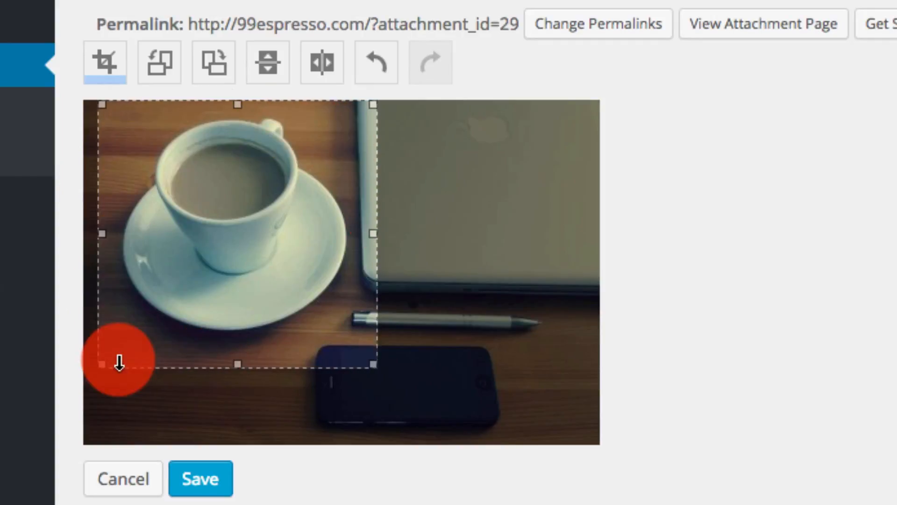
{"action": "left_click", "coordinate": [106, 74]}
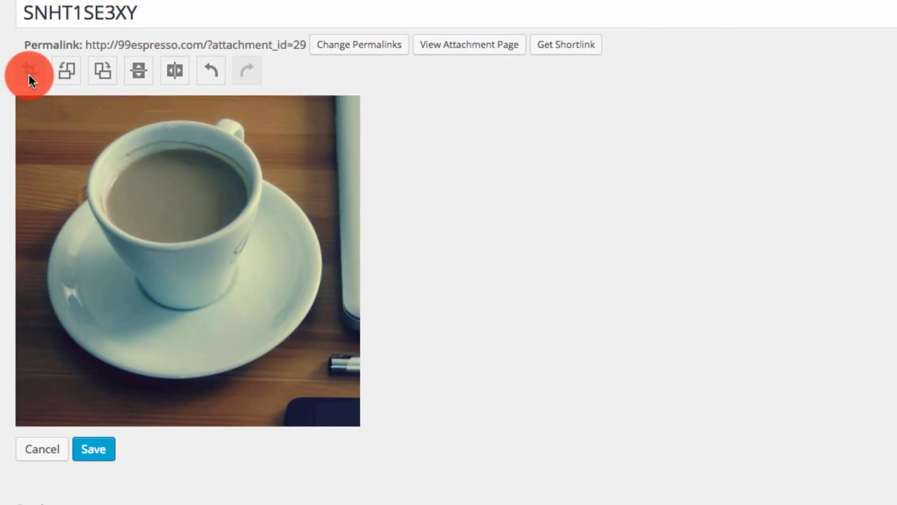
{"action": "left_click", "coordinate": [209, 78]}
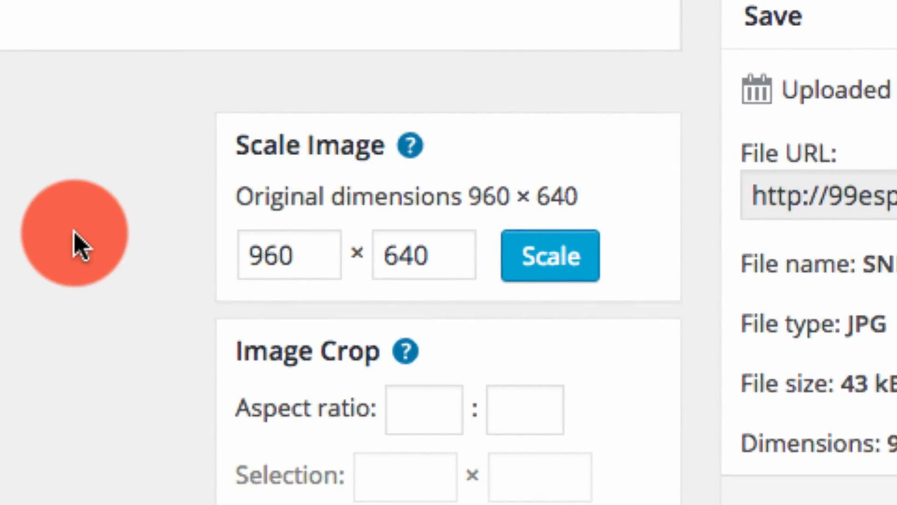
Replace the 960 scale width with 500 without applying the scale
{"action": "double_click", "coordinate": [310, 253]}
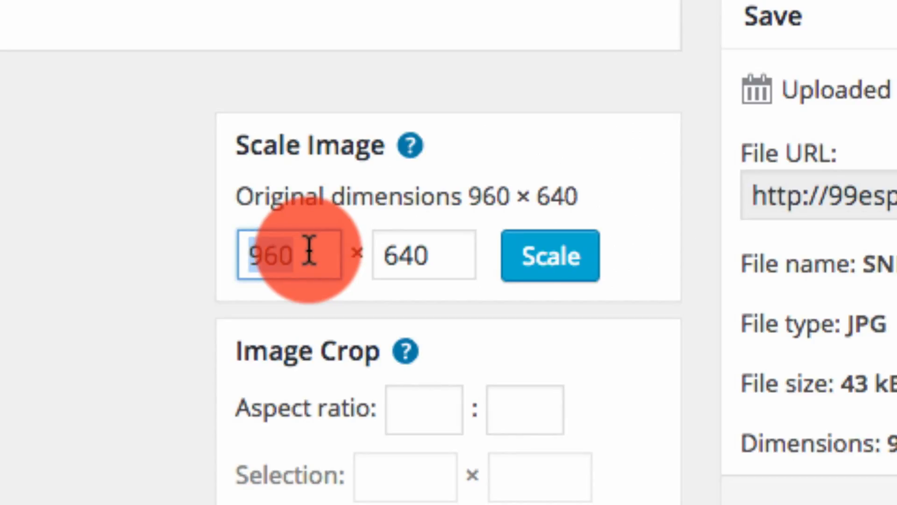
{"action": "type", "text": "500"}
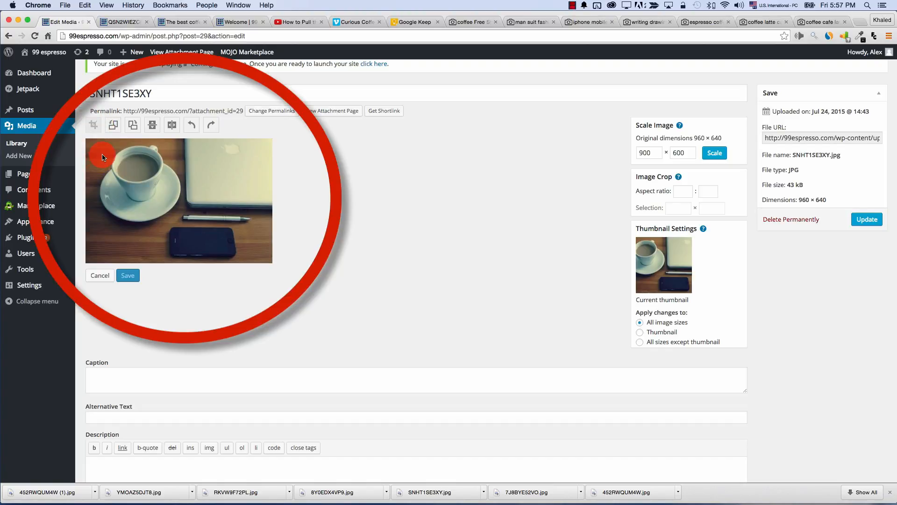
Draw and adjust a square 1:1 crop box around the coffee cup
{"action": "left_click_drag", "start_coordinate": [103, 157], "coordinate": [211, 243]}
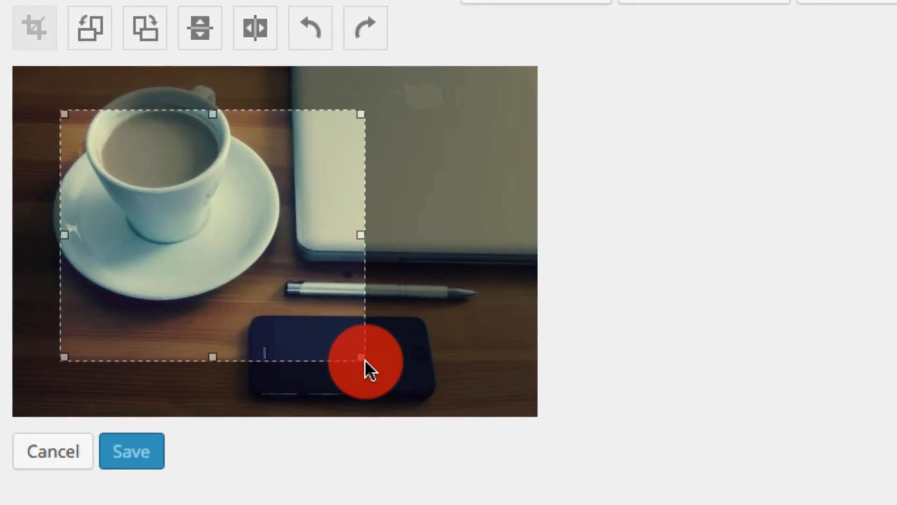
{"action": "left_click_drag", "start_coordinate": [365, 362], "coordinate": [305, 369]}
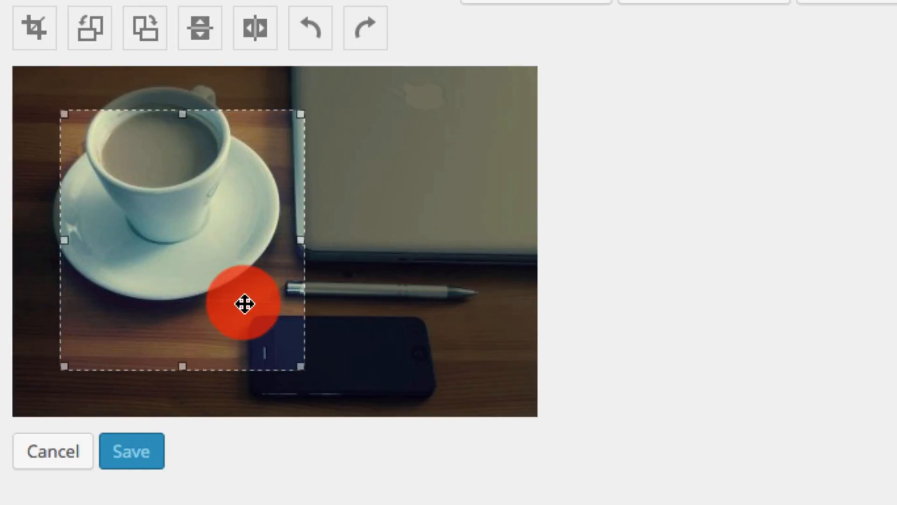
{"action": "left_click_drag", "start_coordinate": [245, 304], "coordinate": [292, 288]}
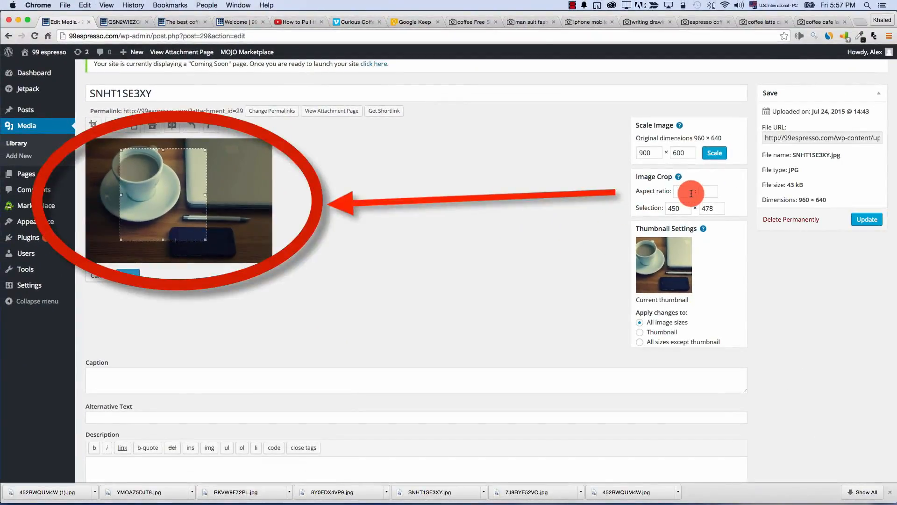
{"action": "type", "text": "1"}
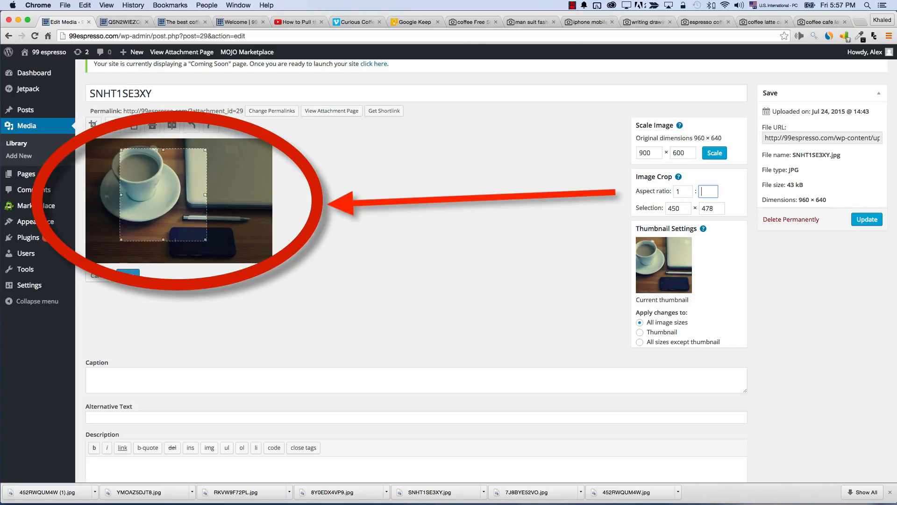
{"action": "type", "text": "1"}
{"action": "mouse_move", "coordinate": [173, 208]}
{"action": "left_mouse_down"}
{"action": "mouse_move", "coordinate": [180, 212]}
{"action": "mouse_move", "coordinate": [159, 211]}
{"action": "left_mouse_up"}
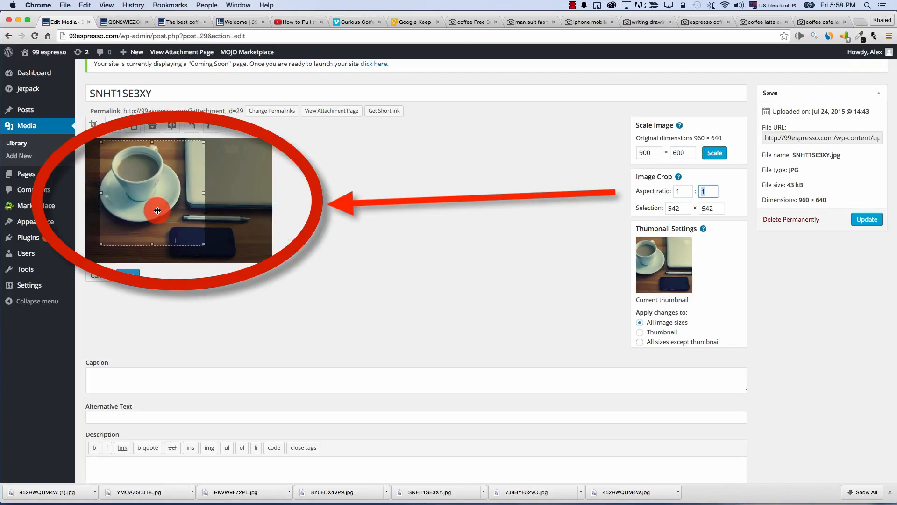
{"action": "key", "text": "BackSpace"}
{"action": "left_click", "coordinate": [677, 209]}
{"action": "left_click_drag", "start_coordinate": [197, 244], "coordinate": [179, 185]}
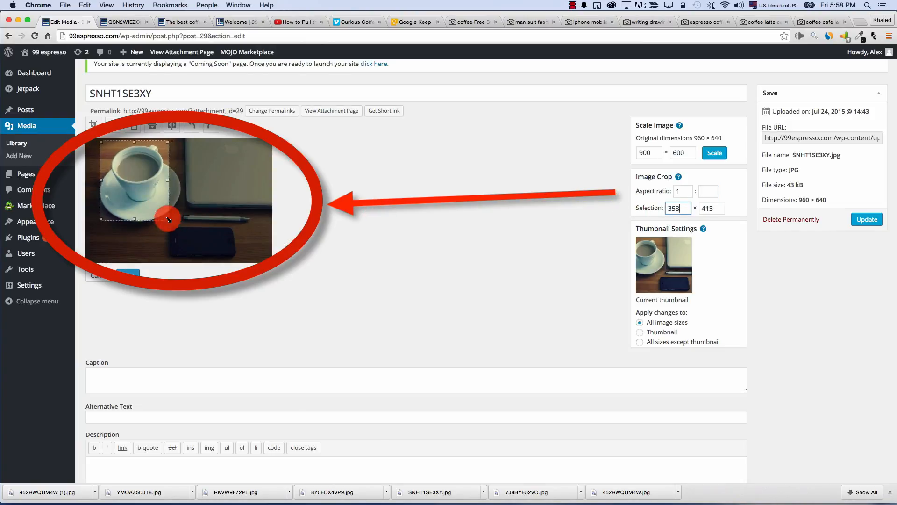
Crop the cup to a 2:1 ratio, then cancel and discard the image edits
{"action": "double_click", "coordinate": [687, 193]}
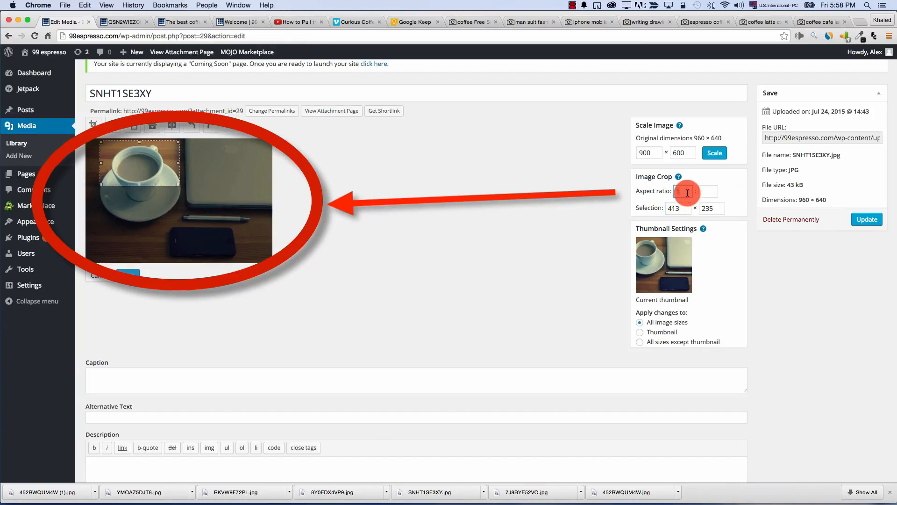
{"action": "type", "text": "2"}
{"action": "key", "text": "Tab"}
{"action": "type", "text": "1"}
{"action": "key", "text": "Tab"}
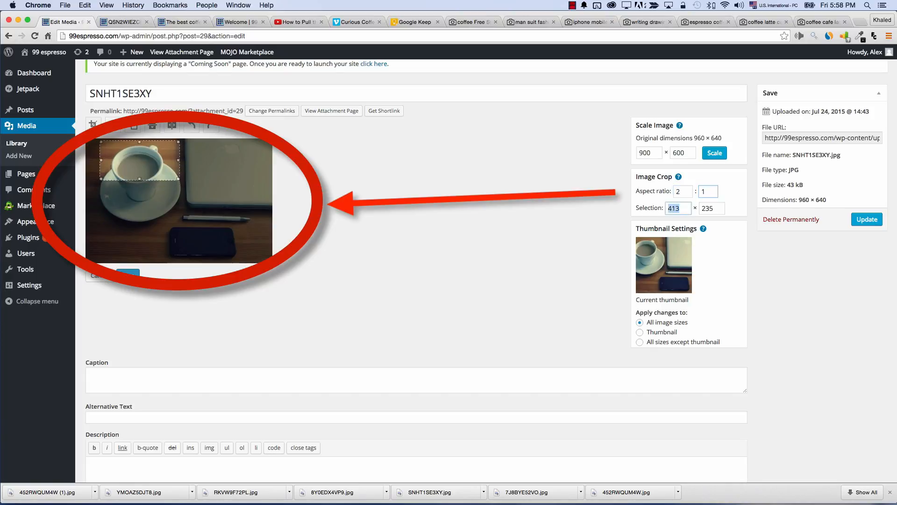
{"action": "left_click_drag", "start_coordinate": [159, 176], "coordinate": [167, 193]}
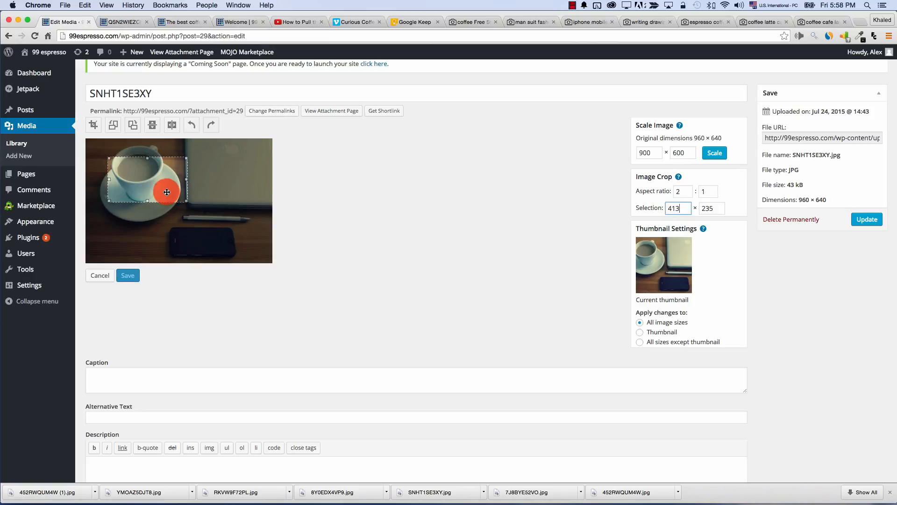
{"action": "left_click_drag", "start_coordinate": [167, 192], "coordinate": [186, 203]}
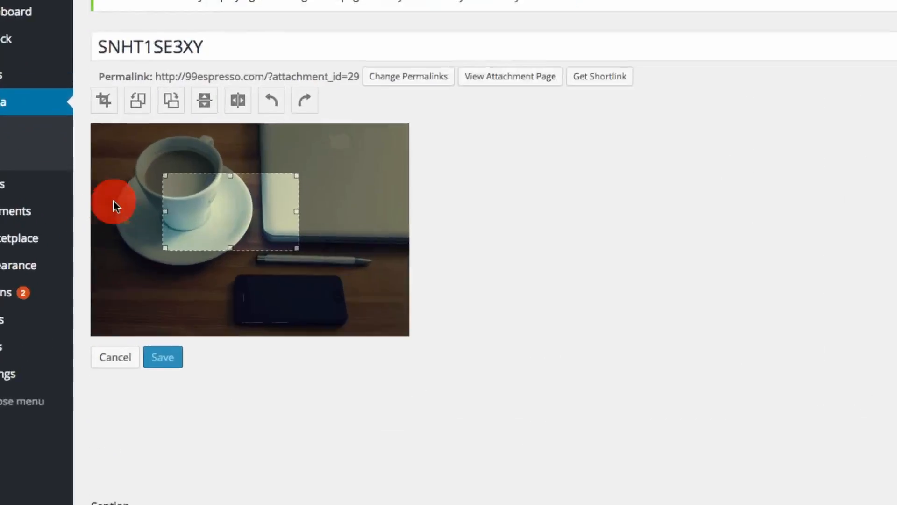
{"action": "left_click", "coordinate": [110, 104]}
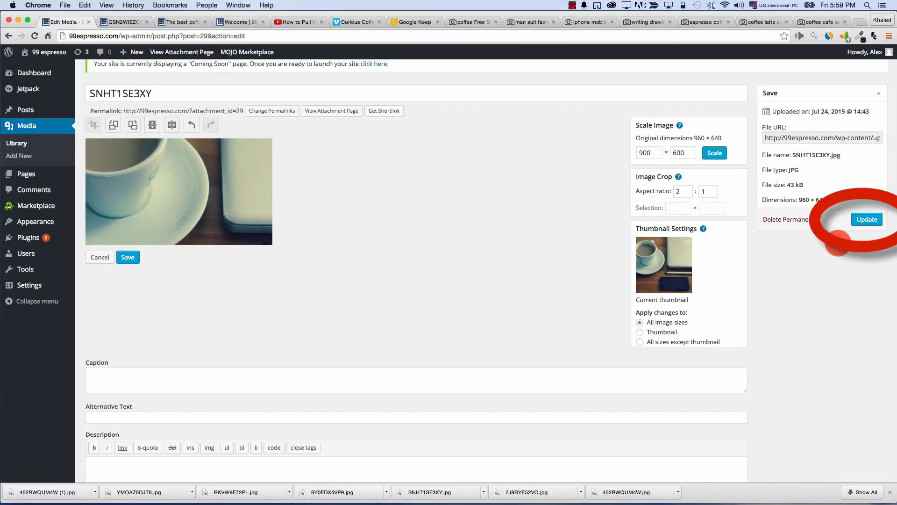
{"action": "left_click", "coordinate": [93, 259]}
{"action": "left_click", "coordinate": [514, 175]}
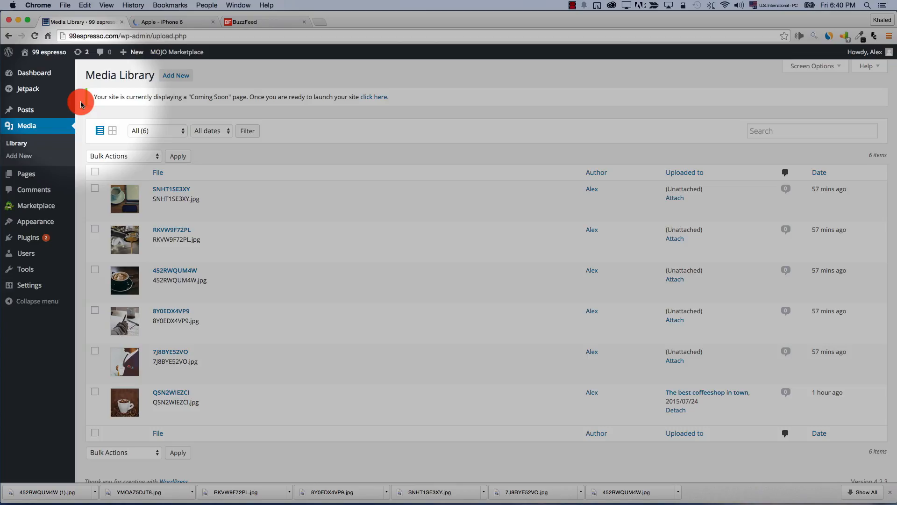
Go to Pages in the admin sidebar to list the site's pages
{"action": "mouse_move", "coordinate": [21, 177]}
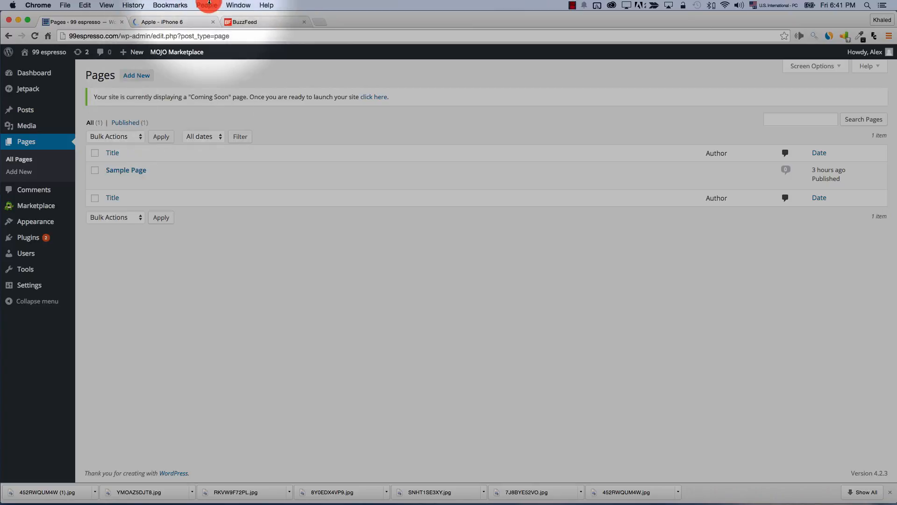
{"action": "left_click", "coordinate": [239, 22]}
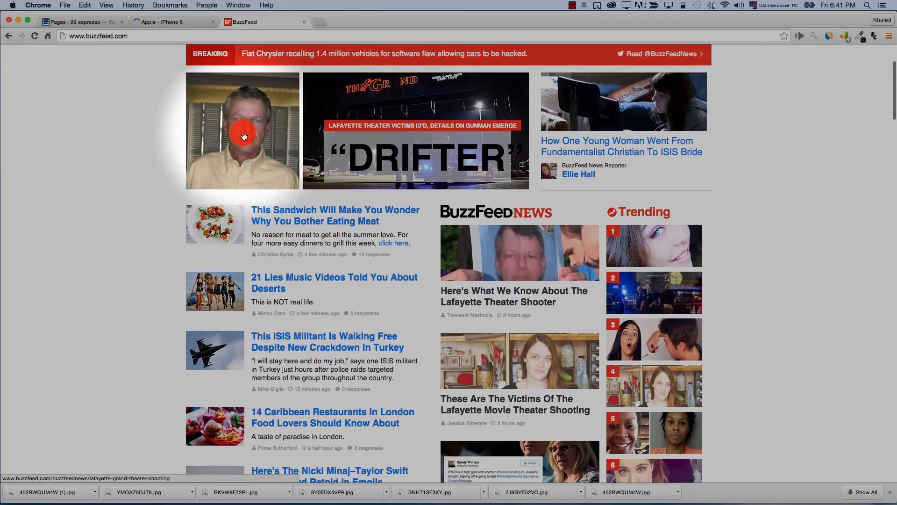
{"action": "scroll", "coordinate": [242, 127], "scroll_direction": "down", "scroll_amount": 10}
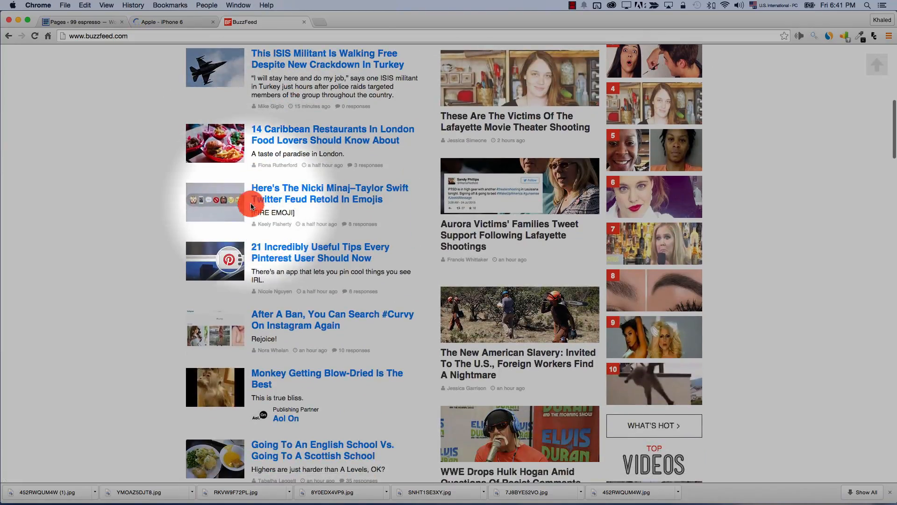
{"action": "scroll", "coordinate": [225, 252], "scroll_direction": "up", "scroll_amount": 3}
{"action": "scroll", "coordinate": [279, 256], "scroll_direction": "up", "scroll_amount": 4}
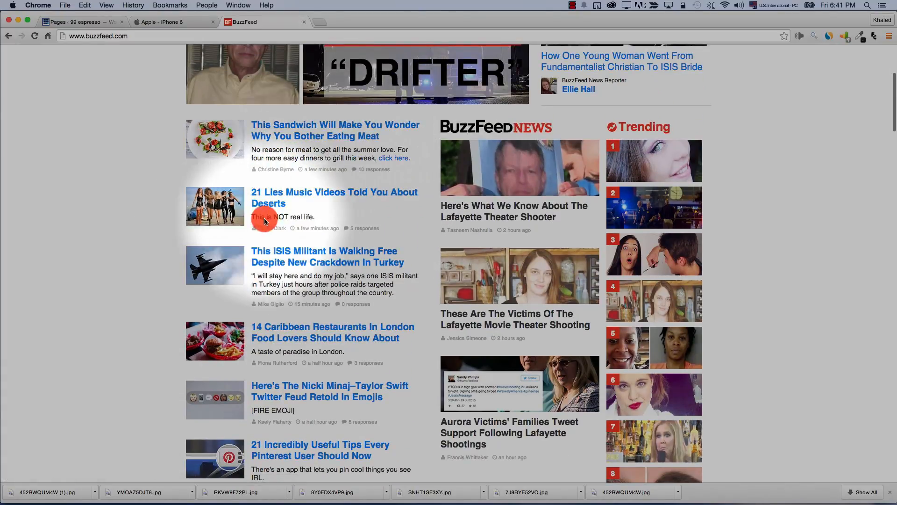
{"action": "scroll", "coordinate": [260, 312], "scroll_direction": "down", "scroll_amount": 2}
{"action": "left_click", "coordinate": [152, 24]}
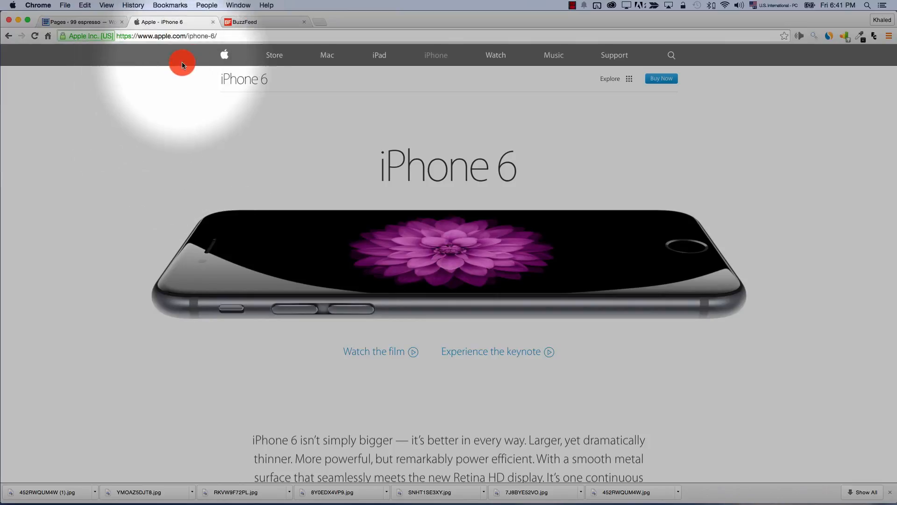
{"action": "scroll", "coordinate": [418, 181], "scroll_direction": "down", "scroll_amount": 10}
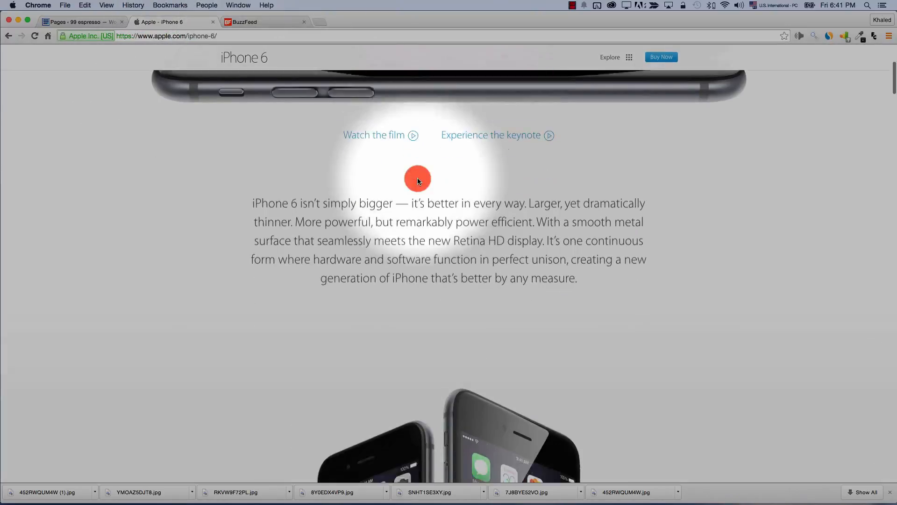
{"action": "scroll", "coordinate": [418, 181], "scroll_direction": "down", "scroll_amount": 12}
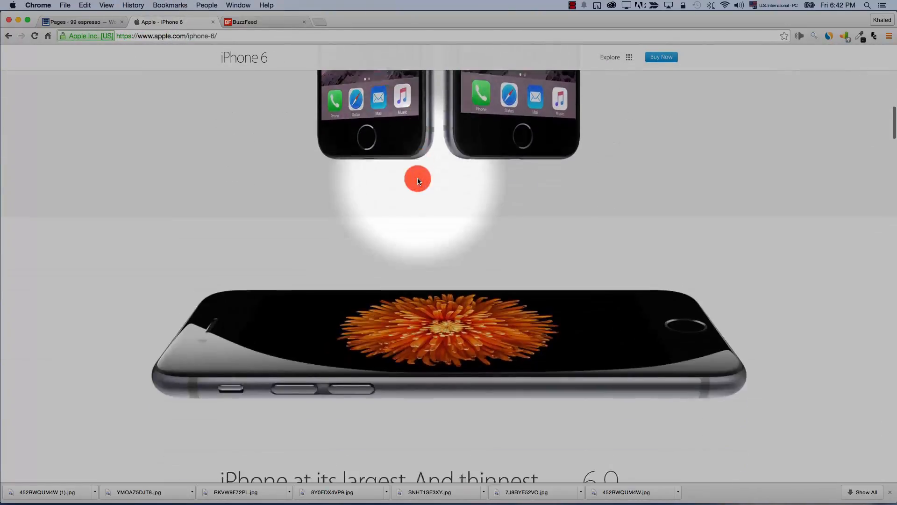
{"action": "scroll", "coordinate": [418, 181], "scroll_direction": "down", "scroll_amount": 8}
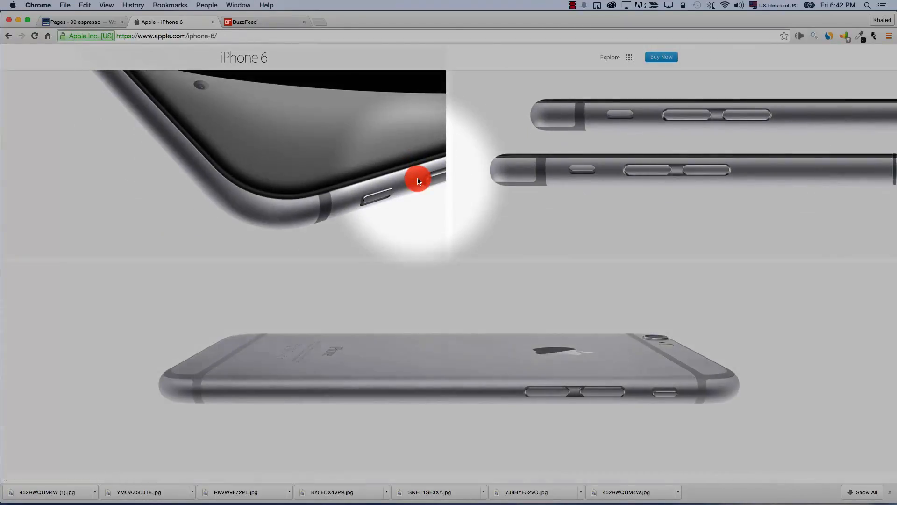
{"action": "scroll", "coordinate": [417, 180], "scroll_direction": "down", "scroll_amount": 12}
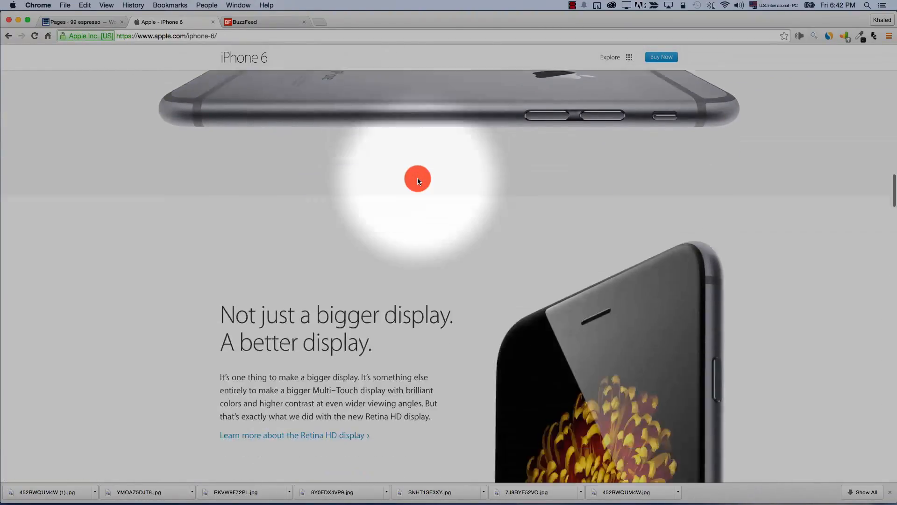
{"action": "scroll", "coordinate": [417, 181], "scroll_direction": "down", "scroll_amount": 7}
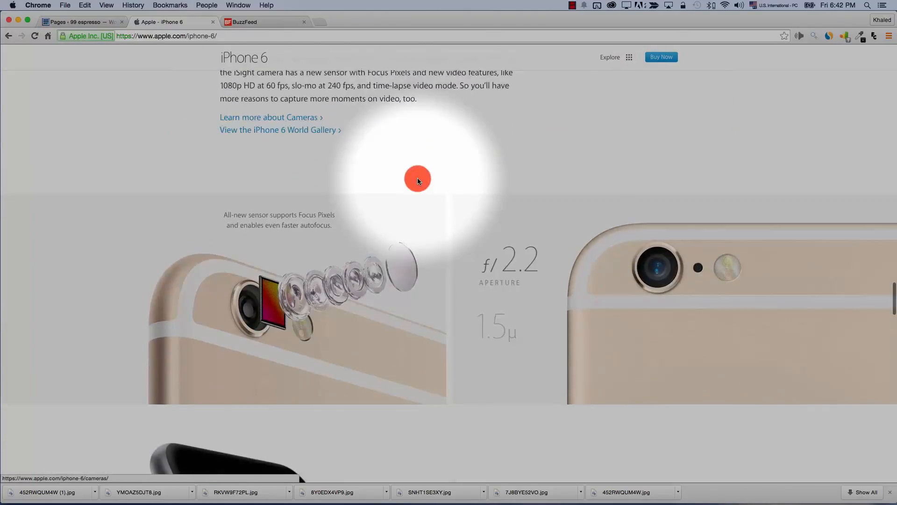
{"action": "scroll", "coordinate": [417, 181], "scroll_direction": "up", "scroll_amount": 20}
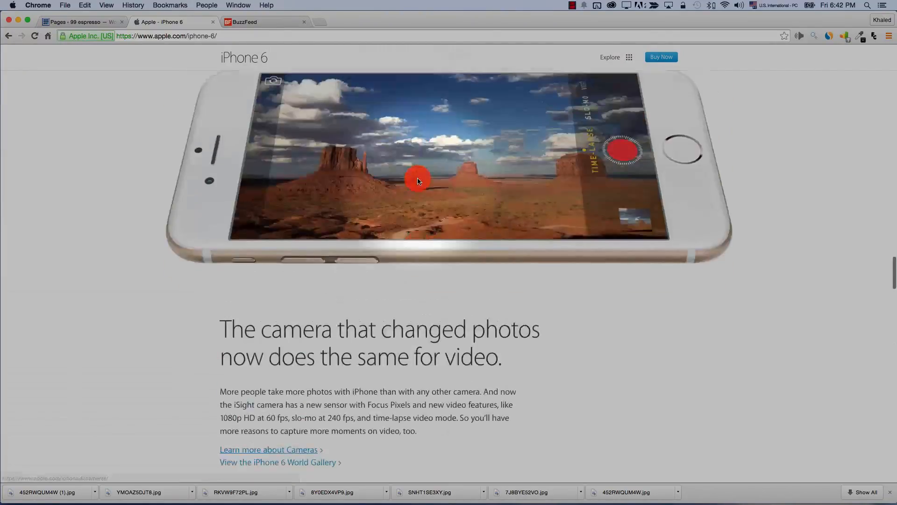
{"action": "scroll", "coordinate": [368, 52], "scroll_direction": "up", "scroll_amount": 10}
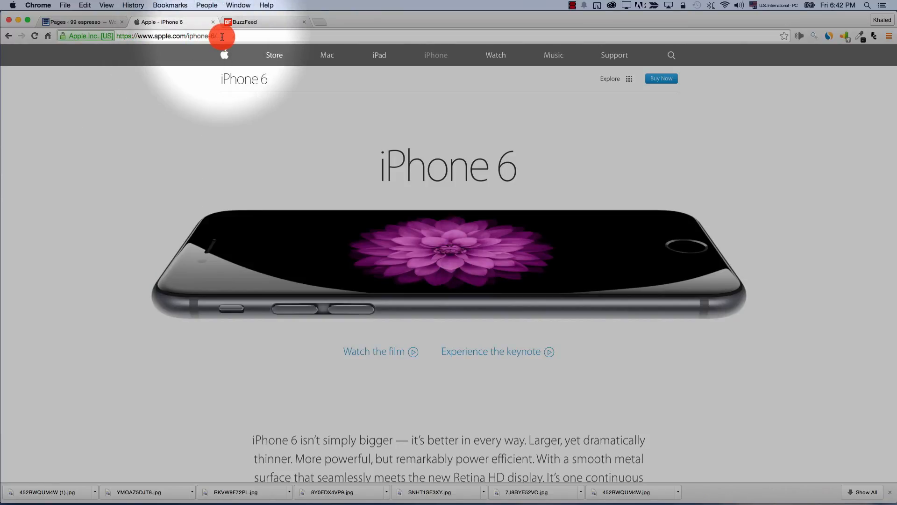
{"action": "left_click", "coordinate": [246, 21]}
{"action": "scroll", "coordinate": [195, 170], "scroll_direction": "up", "scroll_amount": 8}
{"action": "scroll", "coordinate": [329, 388], "scroll_direction": "down", "scroll_amount": 3}
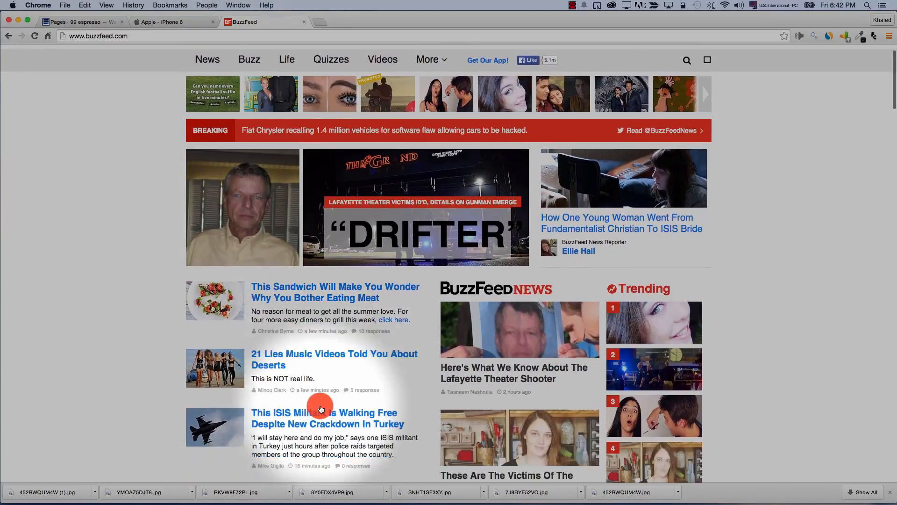
{"action": "left_click", "coordinate": [279, 317]}
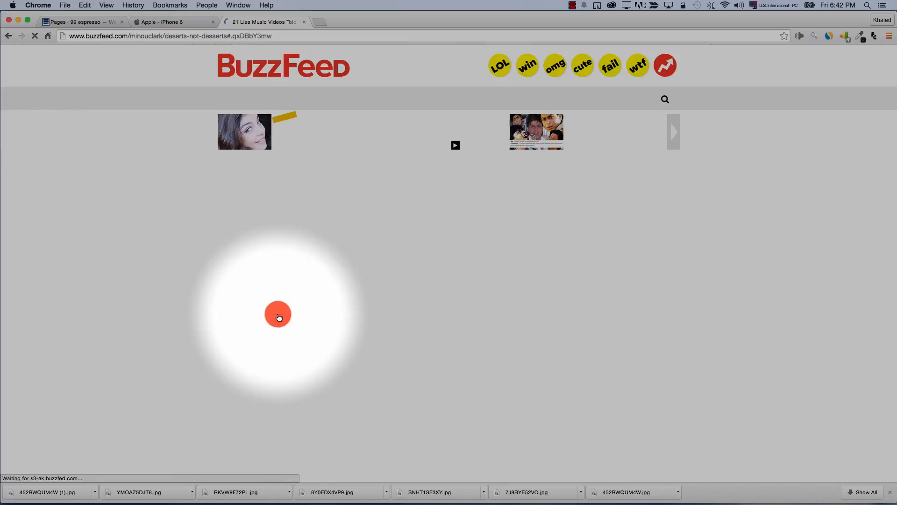
{"action": "left_click", "coordinate": [82, 22]}
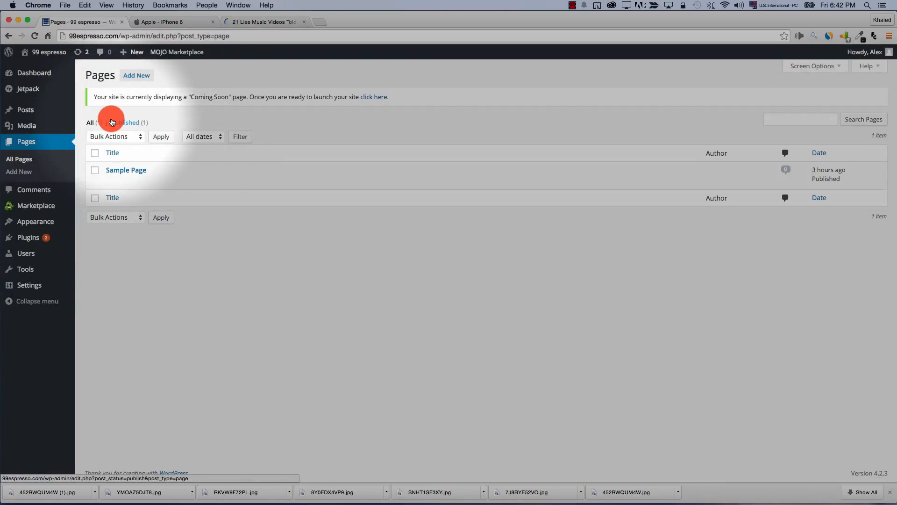
Create a new page titled 'Home' with no parent and open its featured image picker
{"action": "left_click", "coordinate": [129, 81]}
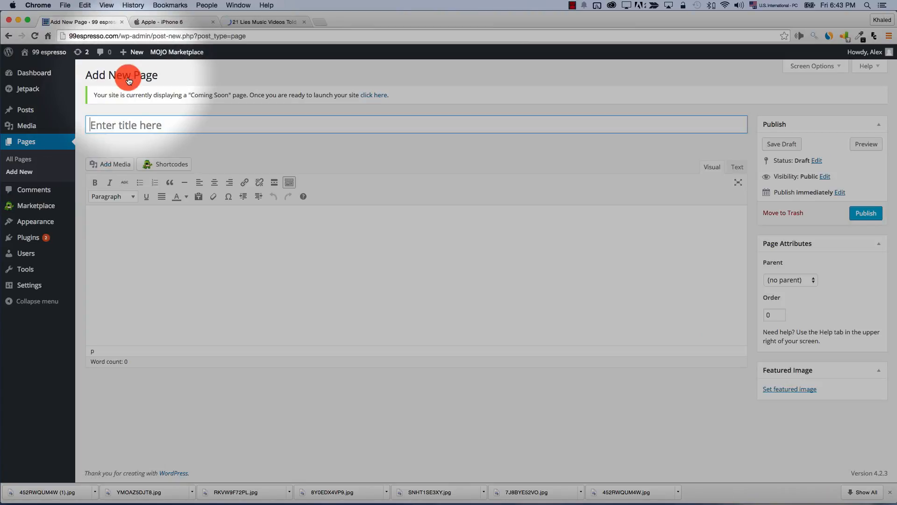
{"action": "type", "text": "Hom"}
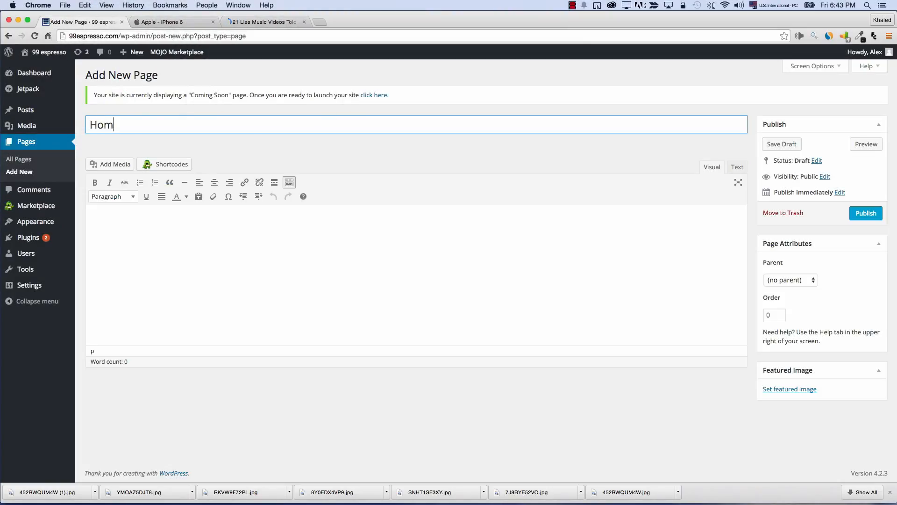
{"action": "type", "text": "e"}
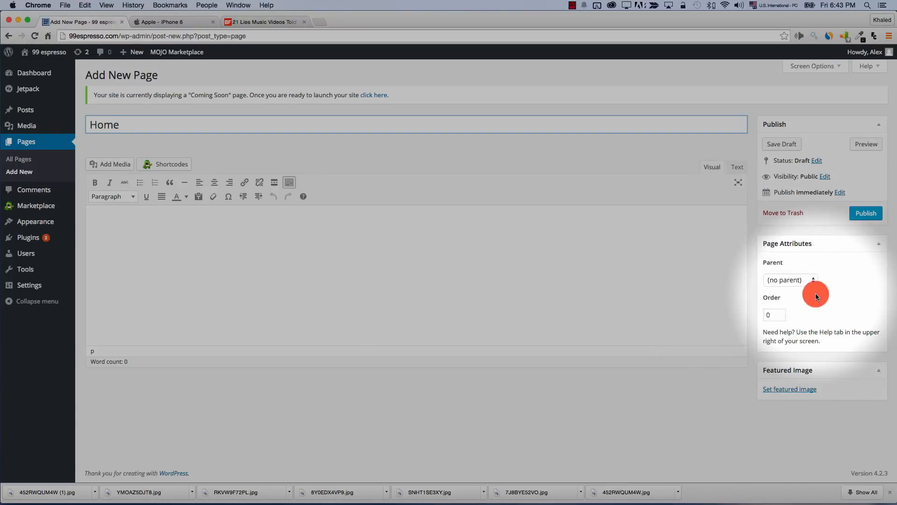
{"action": "left_click", "coordinate": [789, 281]}
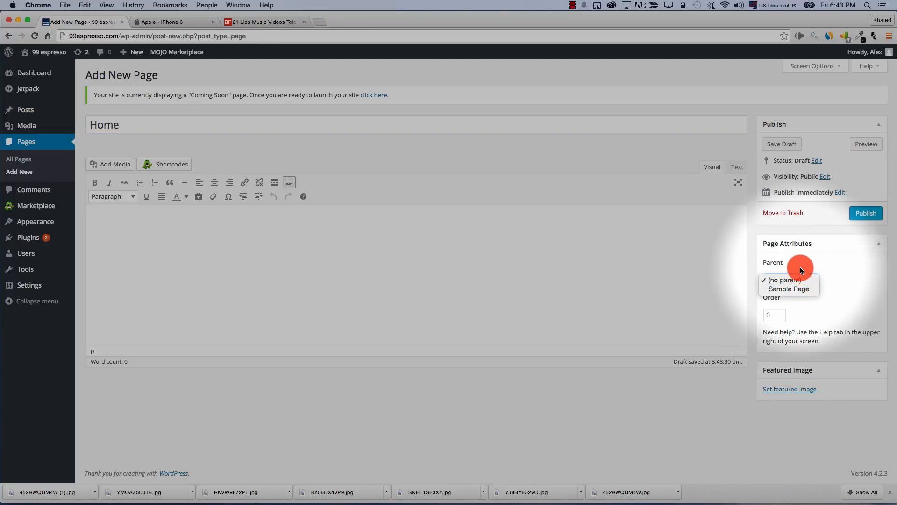
{"action": "left_click", "coordinate": [801, 270]}
{"action": "left_click", "coordinate": [774, 314]}
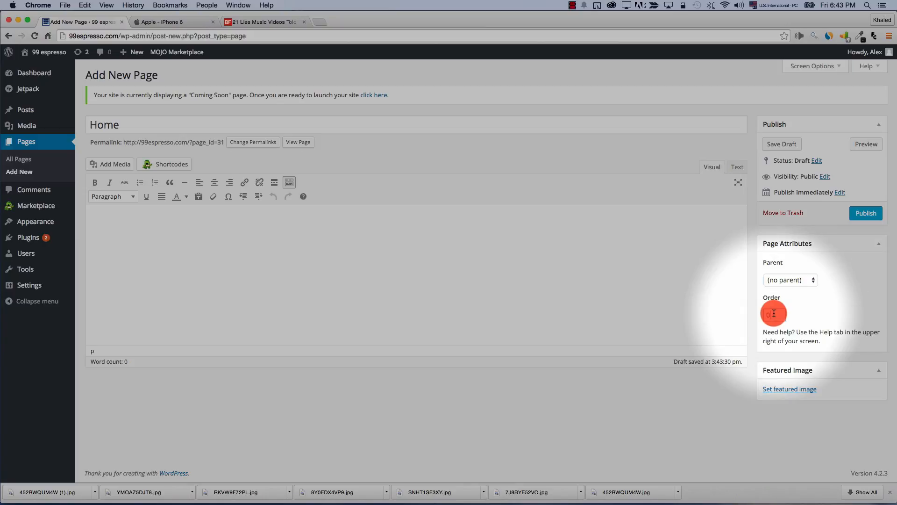
{"action": "left_click", "coordinate": [788, 388]}
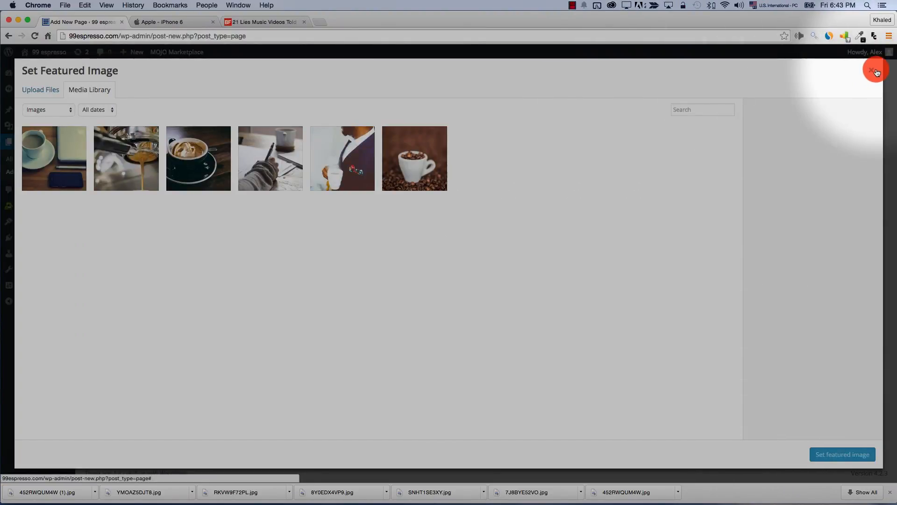
Add the body text 'This is the home page' to the Home page and publish it
{"action": "left_click", "coordinate": [872, 70]}
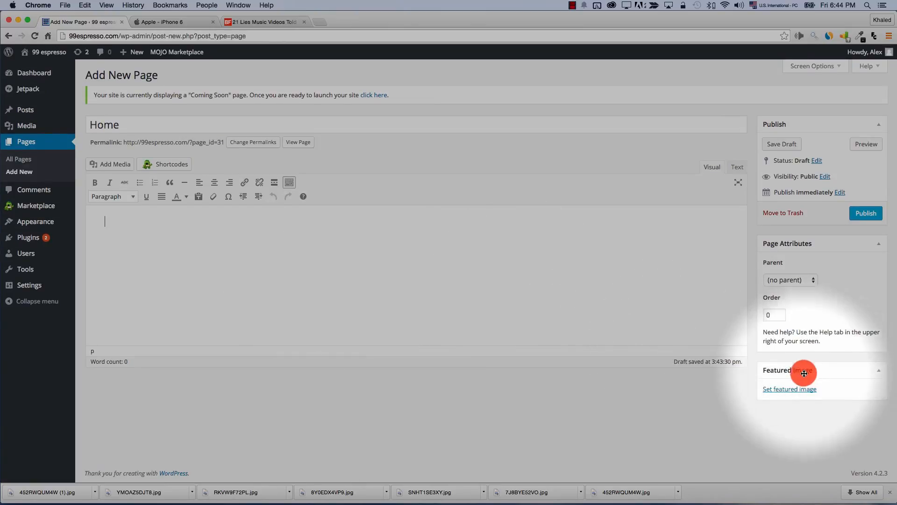
{"action": "left_click", "coordinate": [787, 389]}
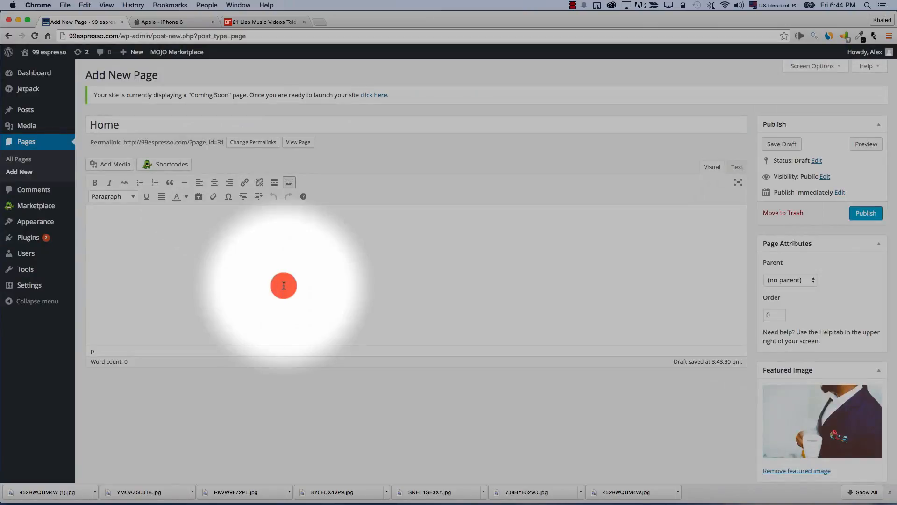
{"action": "left_click", "coordinate": [284, 285]}
{"action": "type", "text": "This is the"}
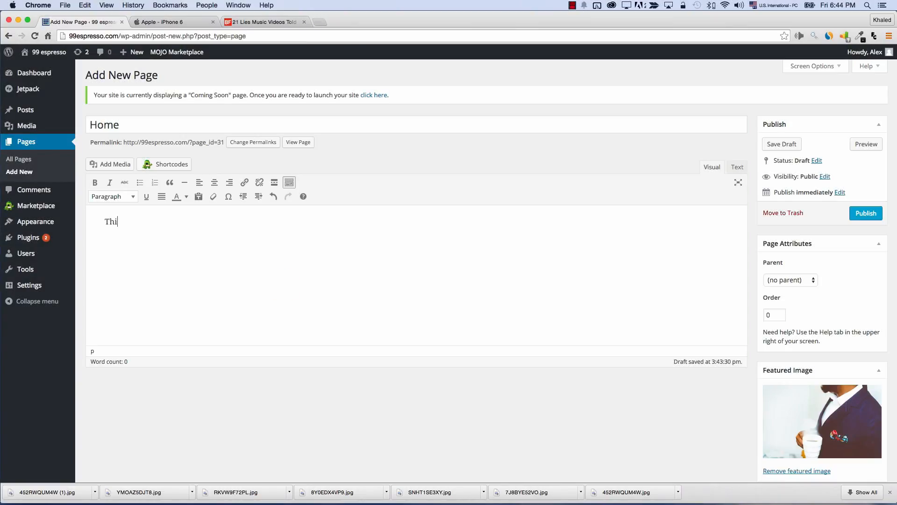
{"action": "type", "text": " home page"}
{"action": "left_click", "coordinate": [854, 213]}
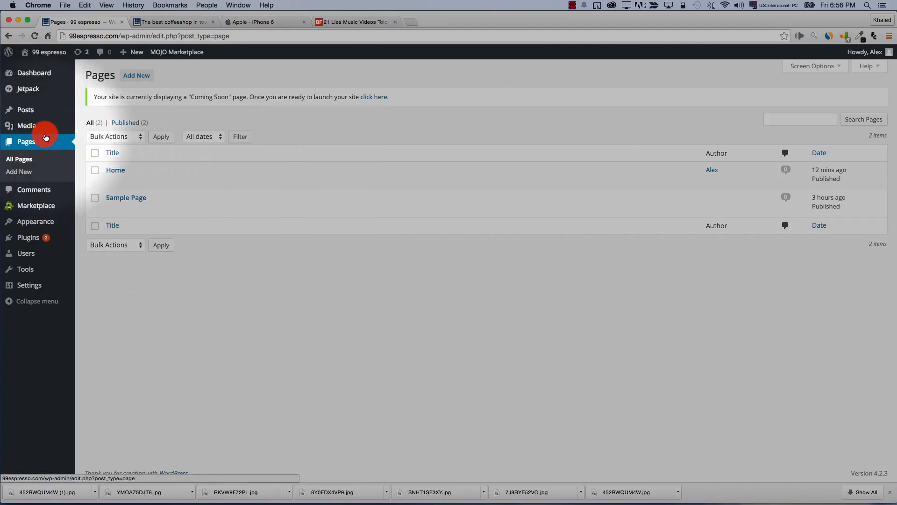
Open the admin Comments list, then open 'The best coffeeshop in town' on the live site
{"action": "left_click", "coordinate": [32, 190]}
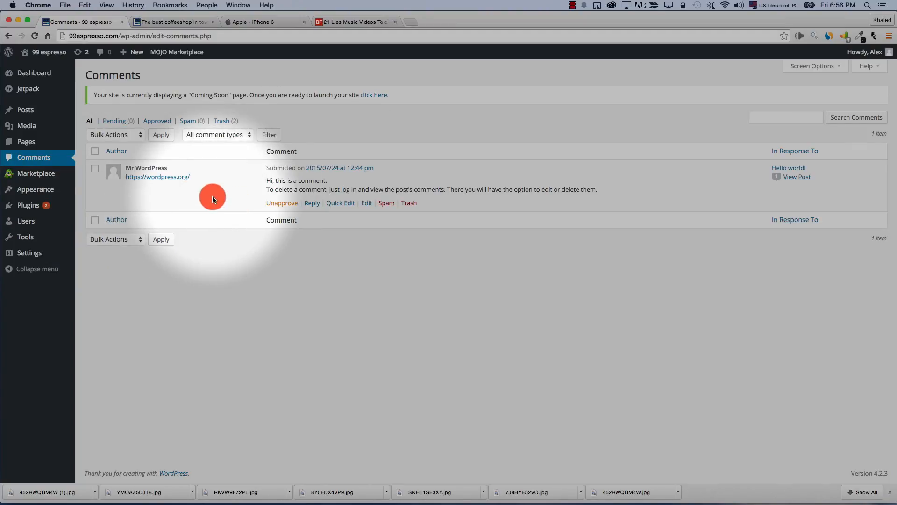
{"action": "left_click", "coordinate": [170, 22]}
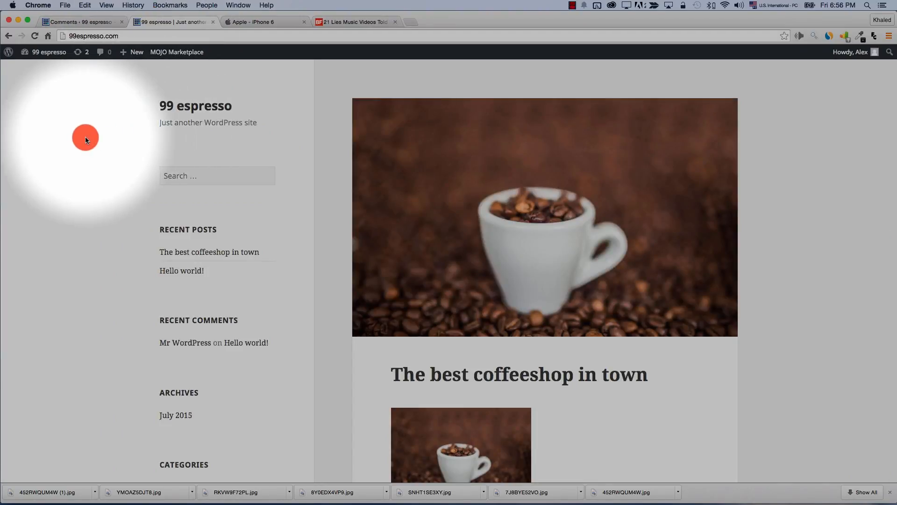
{"action": "scroll", "coordinate": [433, 231], "scroll_direction": "down", "scroll_amount": 4}
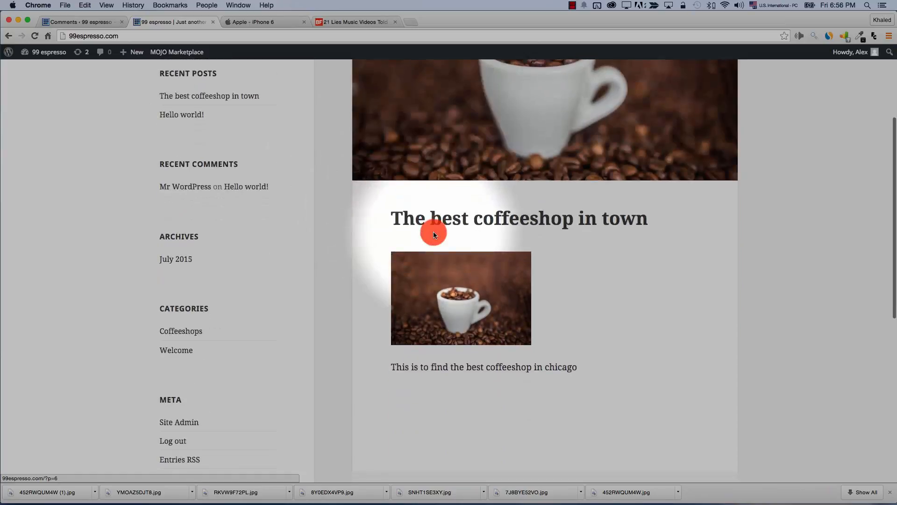
{"action": "scroll", "coordinate": [434, 231], "scroll_direction": "up", "scroll_amount": 1}
{"action": "left_click", "coordinate": [428, 257]}
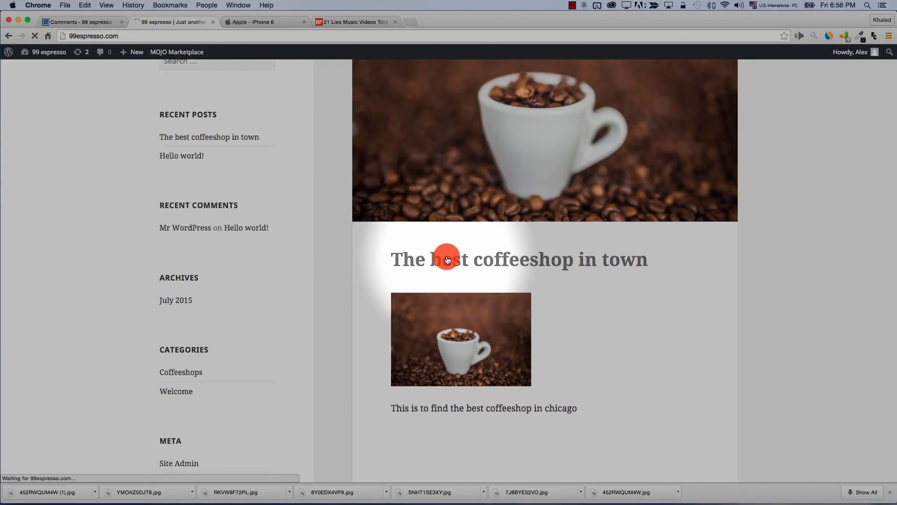
{"action": "scroll", "coordinate": [447, 256], "scroll_direction": "down", "scroll_amount": 10}
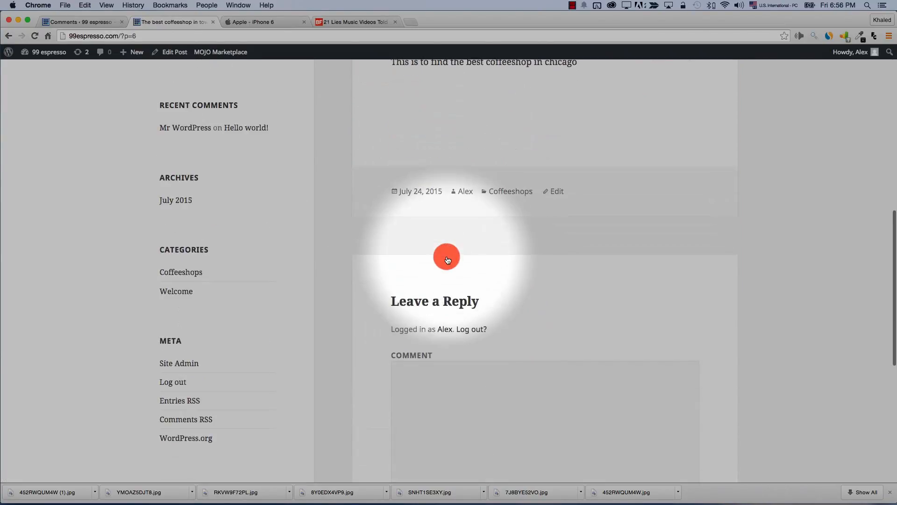
Post the comment 'I like this post' and reload the admin Comments list to see it
{"action": "left_click", "coordinate": [467, 375]}
{"action": "scroll", "coordinate": [444, 382], "scroll_direction": "down", "scroll_amount": 2}
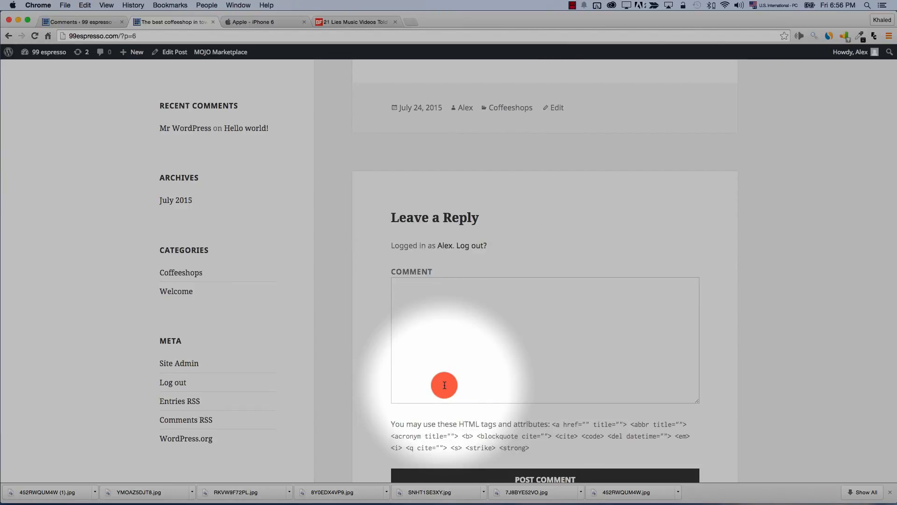
{"action": "type", "text": "I like this post"}
{"action": "scroll", "coordinate": [444, 384], "scroll_direction": "down", "scroll_amount": 3}
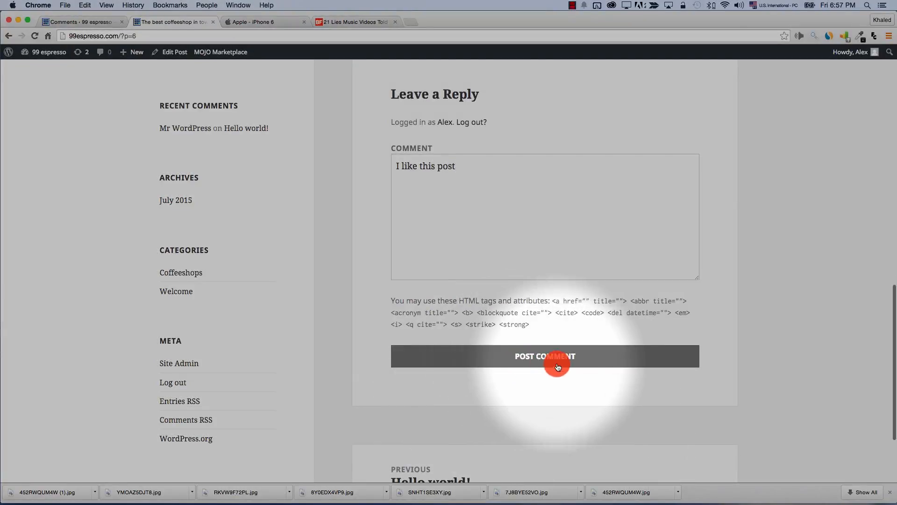
{"action": "scroll", "coordinate": [553, 360], "scroll_direction": "up", "scroll_amount": 1}
{"action": "left_click", "coordinate": [519, 378]}
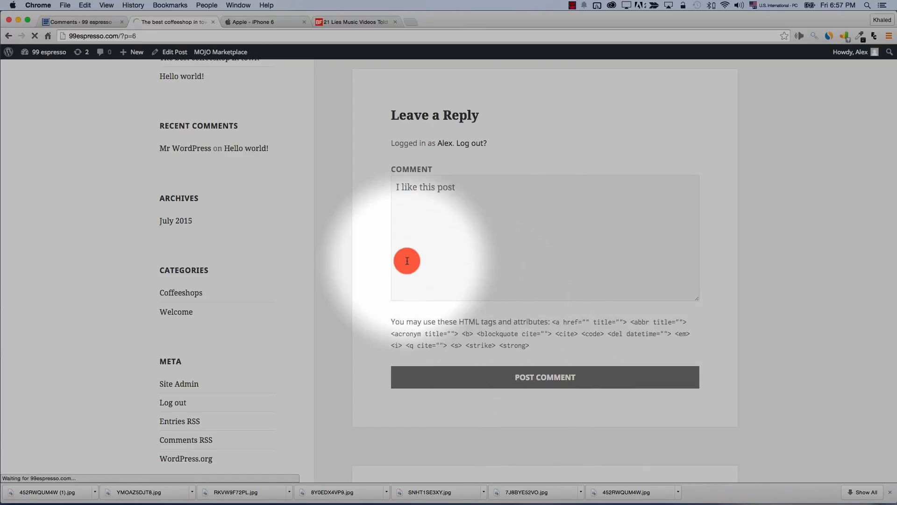
{"action": "scroll", "coordinate": [362, 206], "scroll_direction": "up", "scroll_amount": 3}
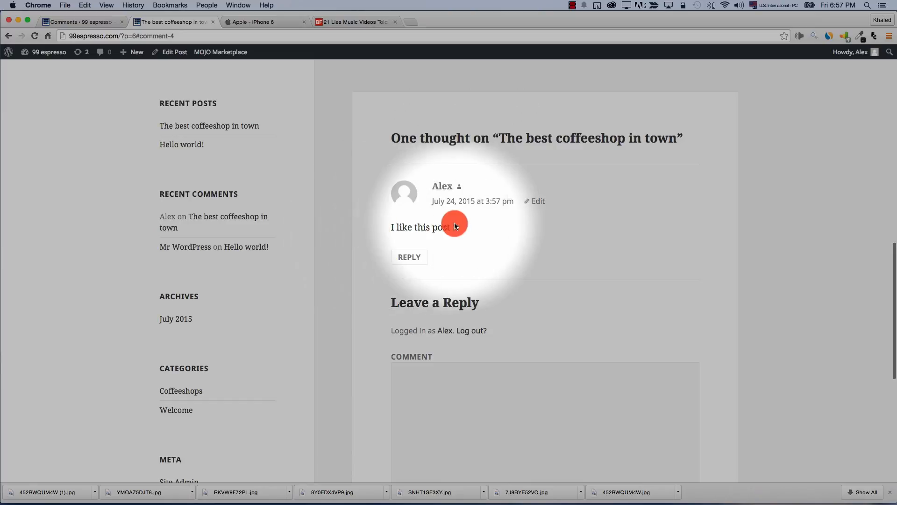
{"action": "left_click", "coordinate": [79, 22]}
{"action": "left_click", "coordinate": [34, 36]}
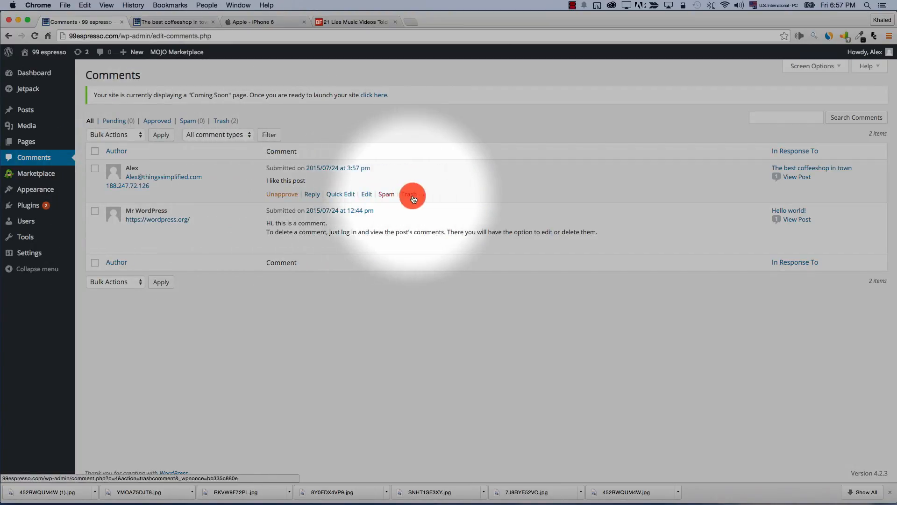
Quick Edit the comment so it reads 'I like this post alot' and update it
{"action": "left_click", "coordinate": [282, 197]}
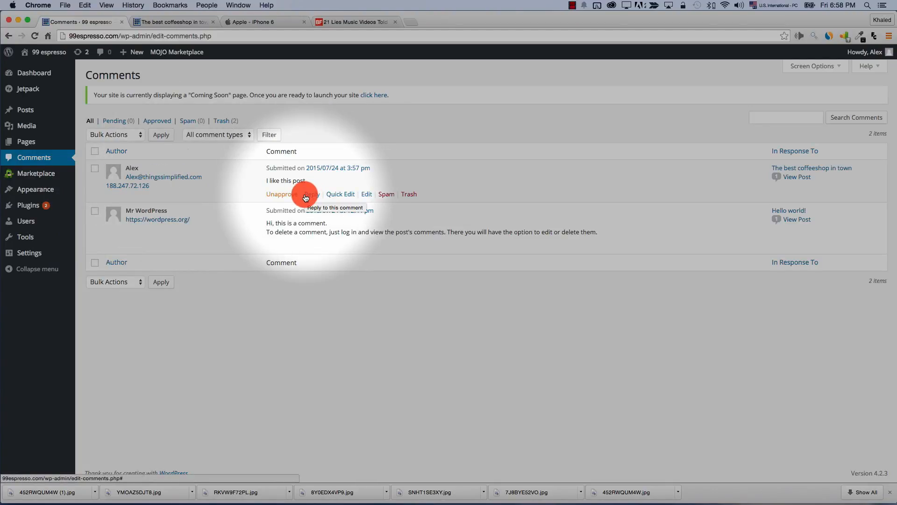
{"action": "left_click", "coordinate": [341, 194]}
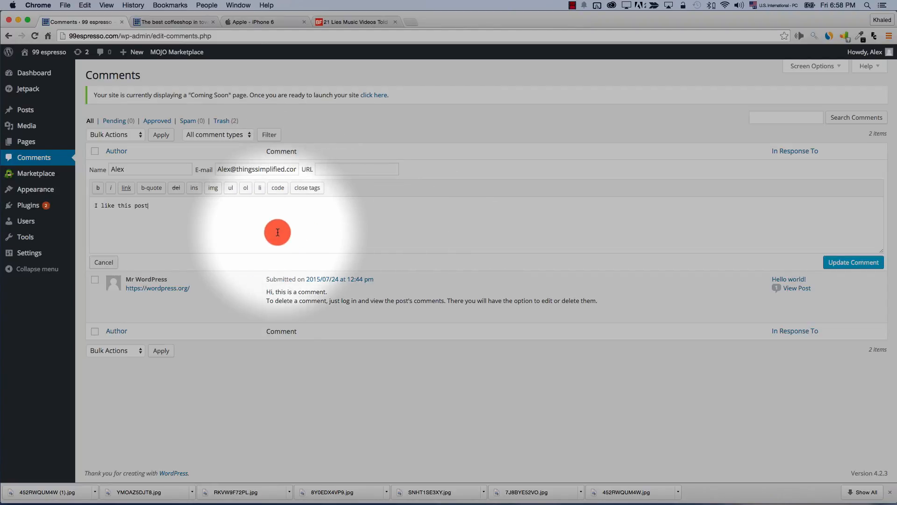
{"action": "type", "text": "alot"}
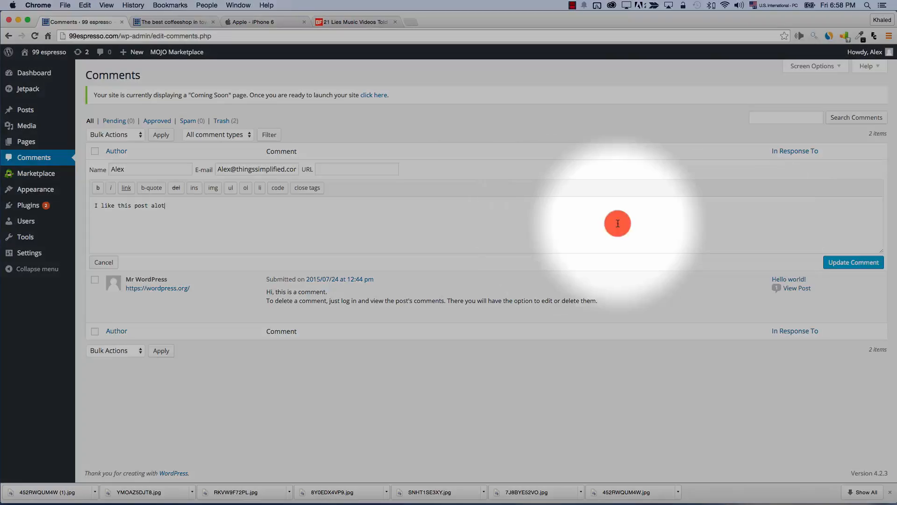
{"action": "left_click", "coordinate": [844, 263]}
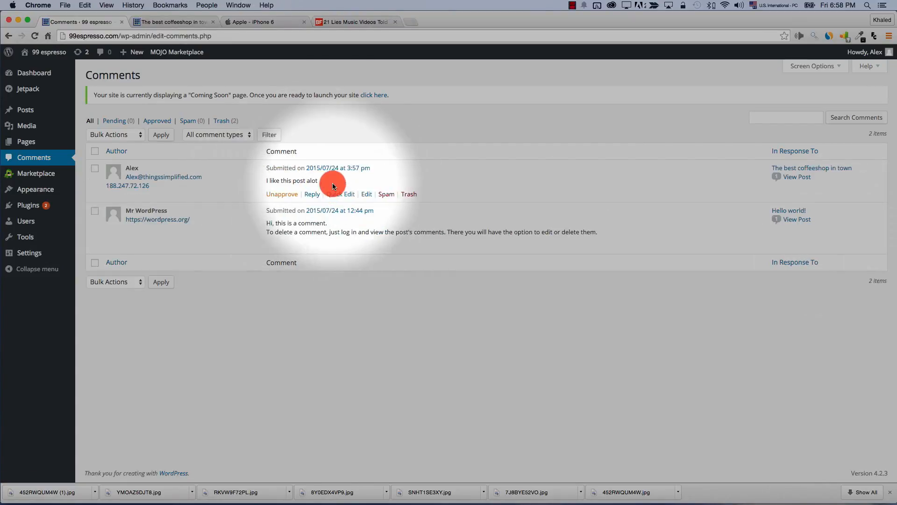
Reload the post to view the edited comment, then unapprove it in the admin Comments list
{"action": "left_click", "coordinate": [182, 21]}
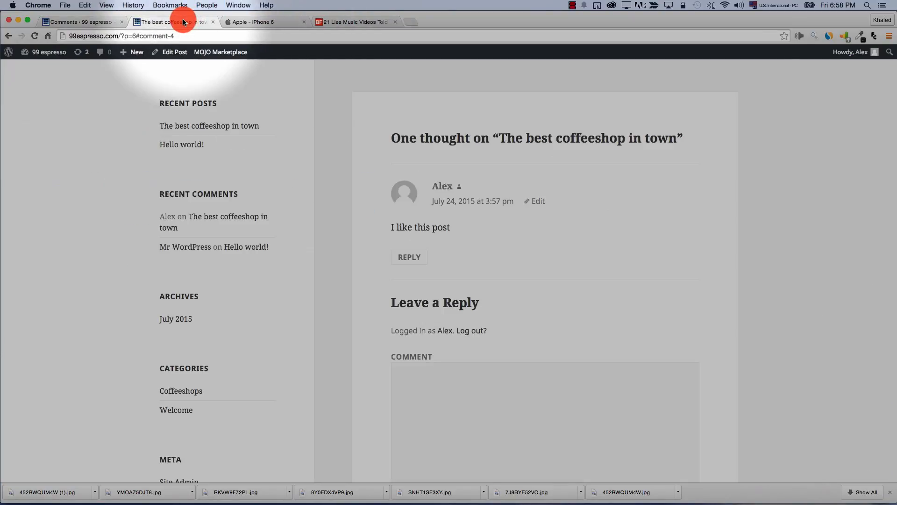
{"action": "left_click", "coordinate": [34, 36]}
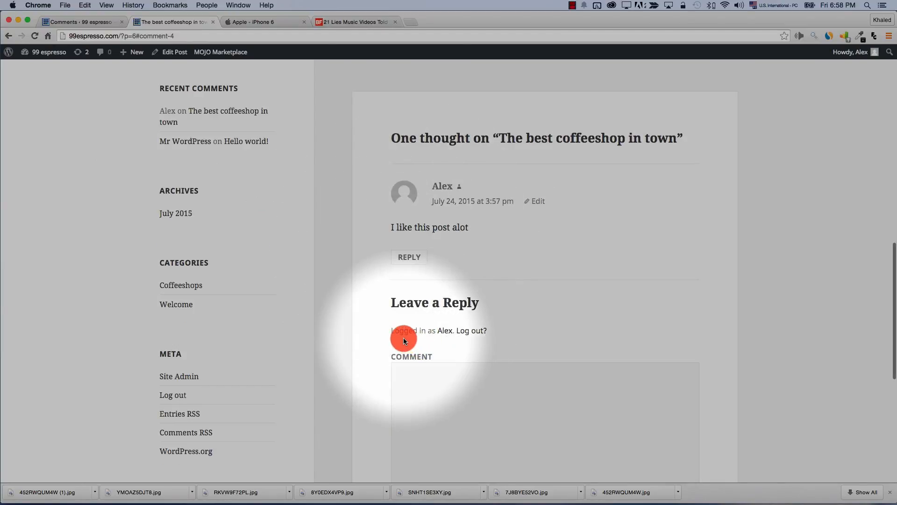
{"action": "left_click", "coordinate": [111, 21]}
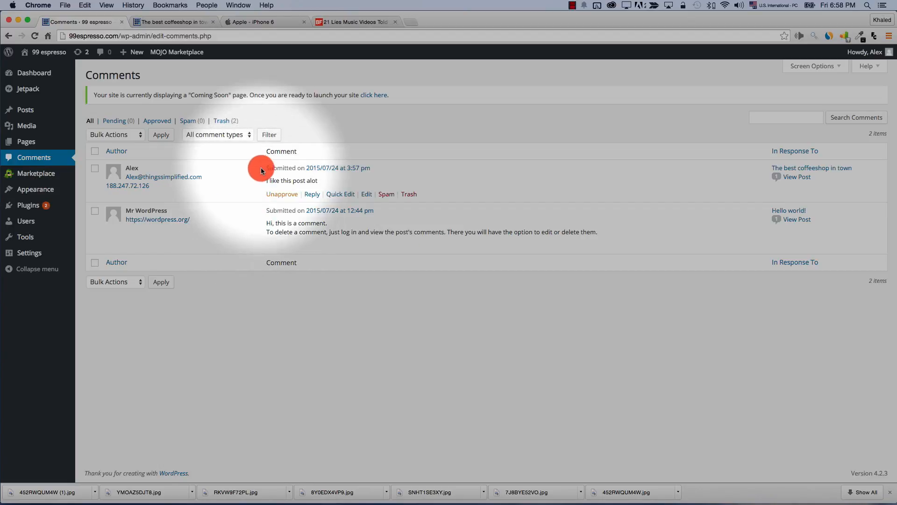
{"action": "left_click", "coordinate": [367, 195]}
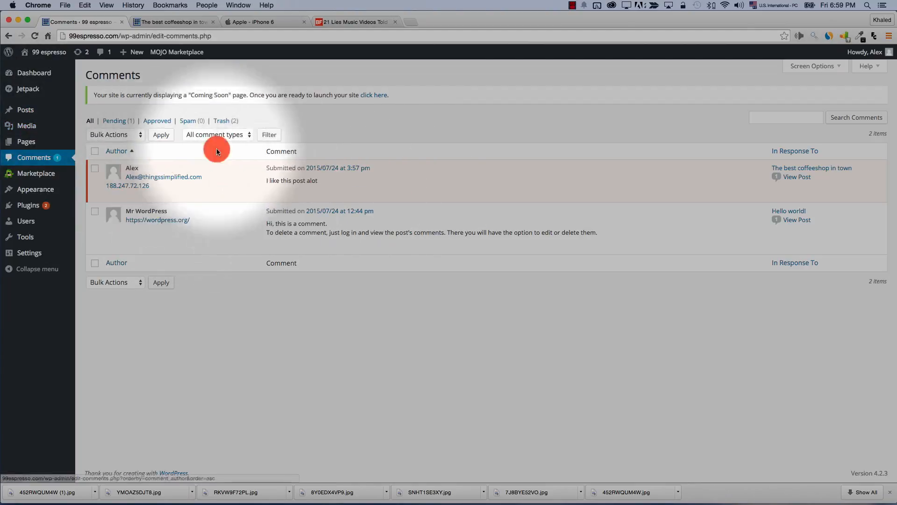
{"action": "mouse_move", "coordinate": [212, 190]}
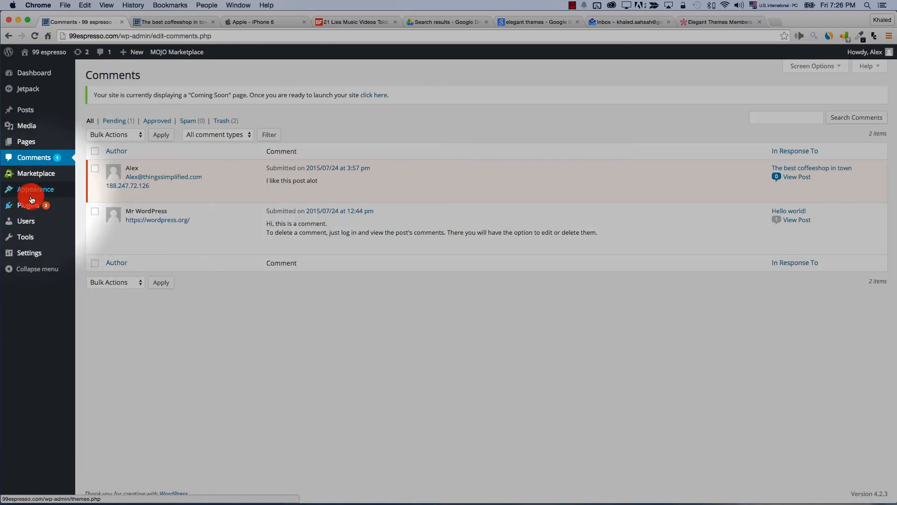
Open Appearance > Themes and look over Twenty Fifteen, Twenty Fourteen and Twenty Thirteen
{"action": "left_click", "coordinate": [31, 191]}
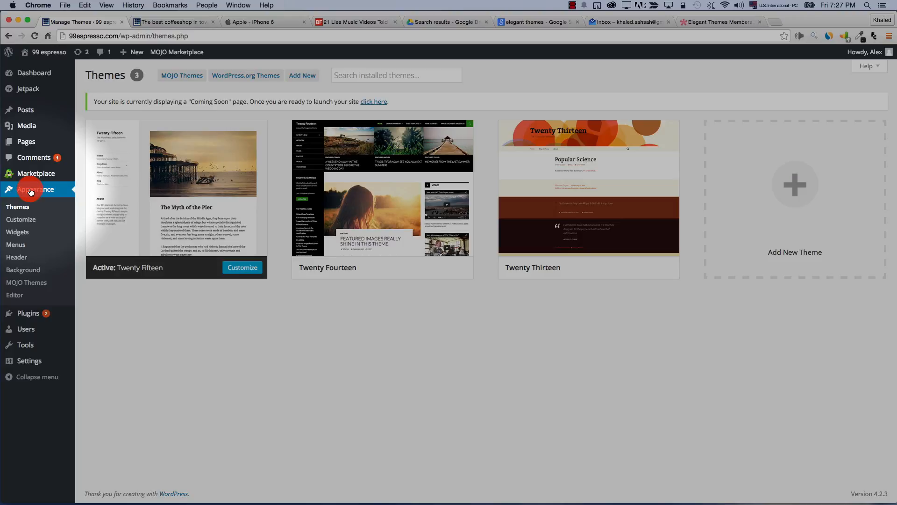
{"action": "left_click", "coordinate": [19, 208]}
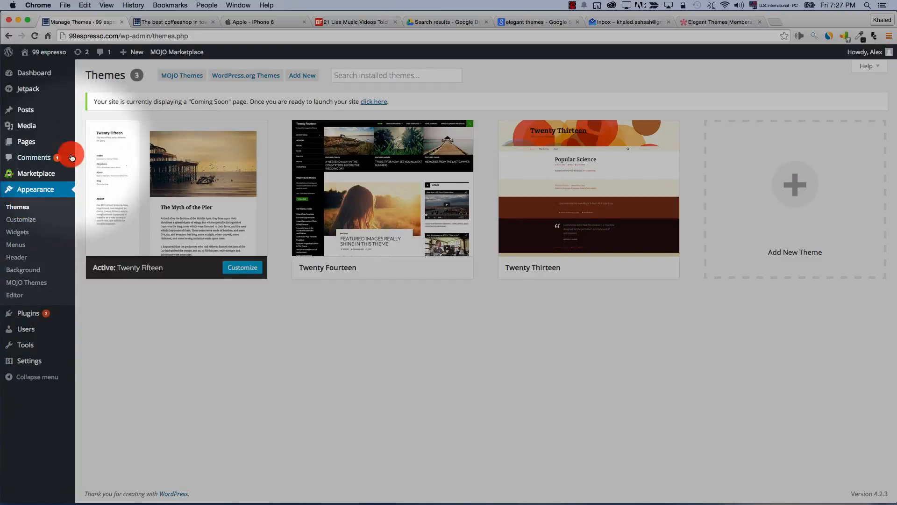
{"action": "mouse_move", "coordinate": [257, 217]}
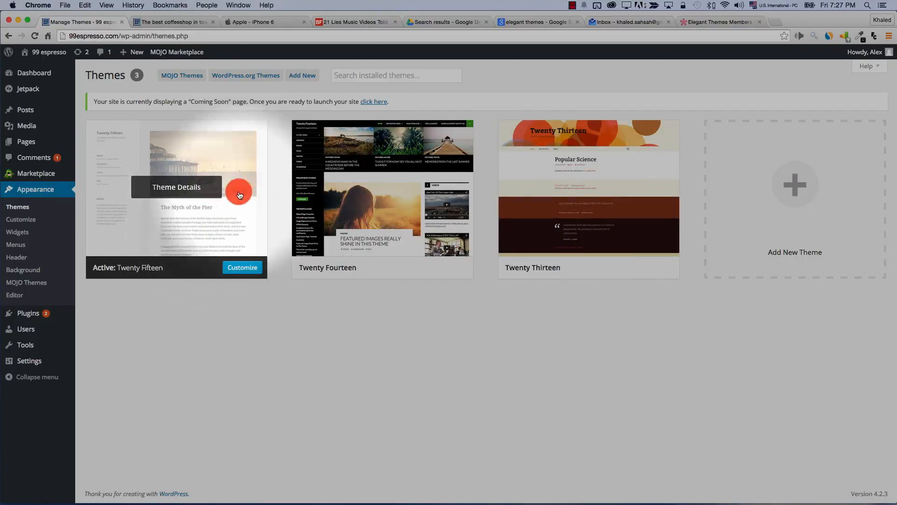
{"action": "mouse_move", "coordinate": [410, 223]}
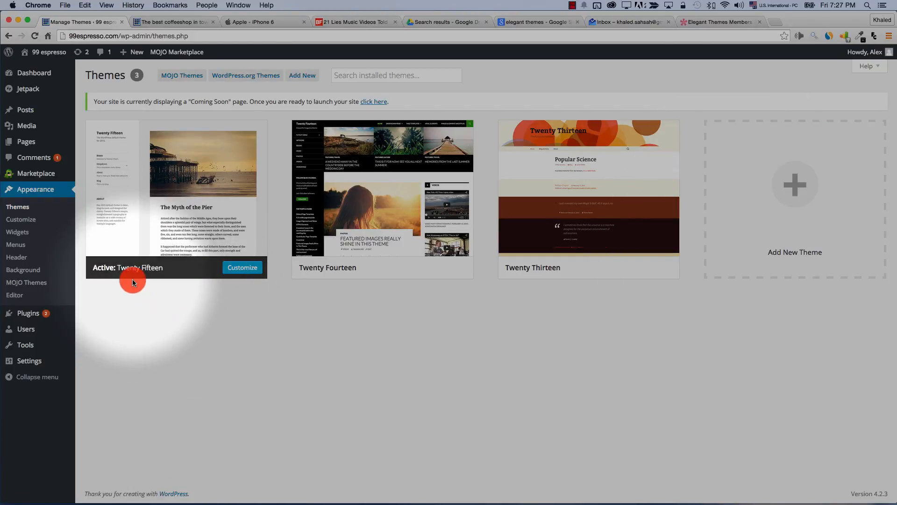
{"action": "mouse_move", "coordinate": [108, 272]}
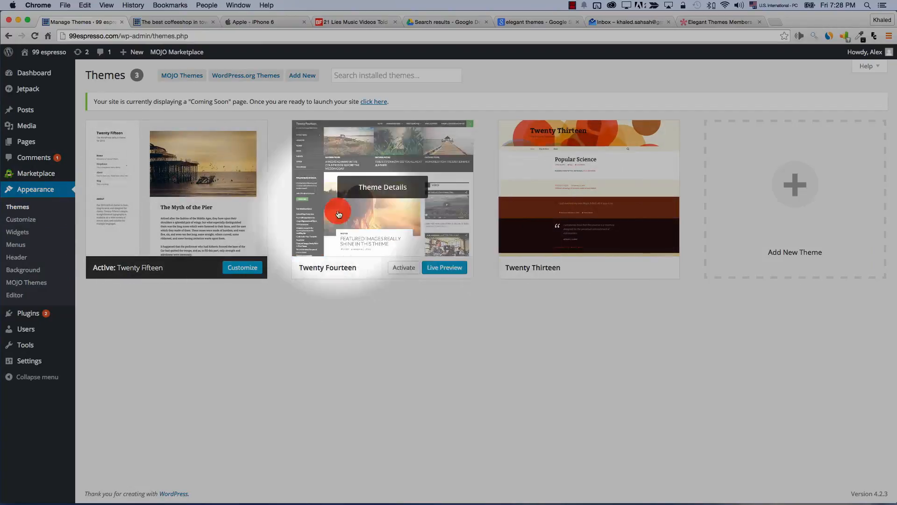
Live-preview Twenty Fourteen, scrolling through the header image and the coffeeshop post
{"action": "left_click", "coordinate": [386, 202]}
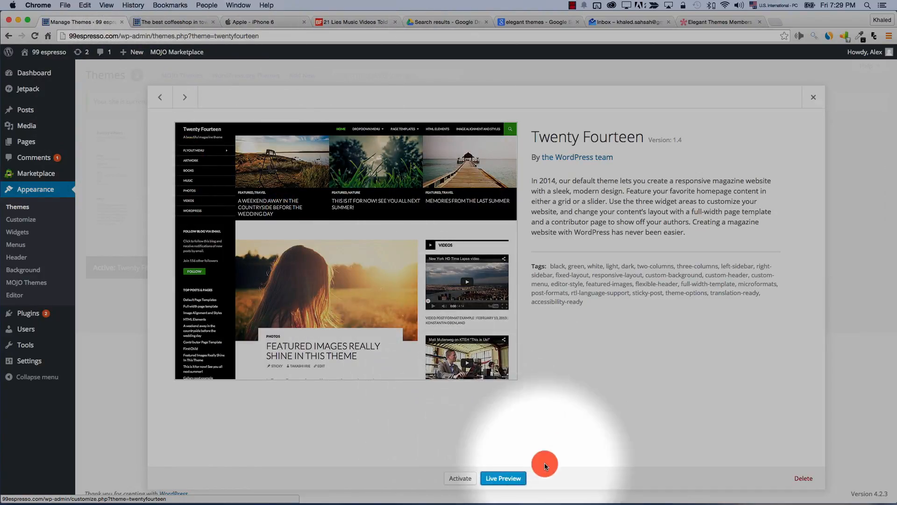
{"action": "left_click", "coordinate": [503, 480]}
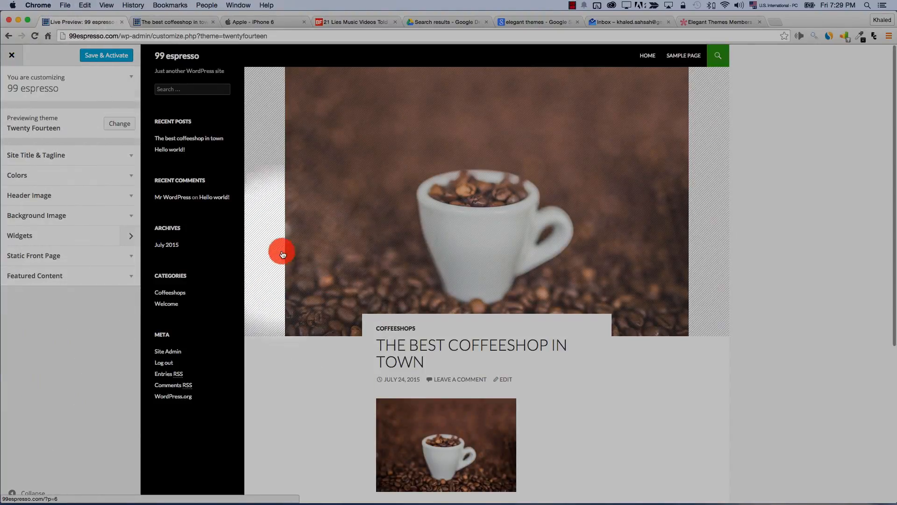
{"action": "scroll", "coordinate": [329, 276], "scroll_direction": "down", "scroll_amount": 5}
{"action": "scroll", "coordinate": [329, 269], "scroll_direction": "up", "scroll_amount": 3}
{"action": "scroll", "coordinate": [329, 271], "scroll_direction": "up", "scroll_amount": 3}
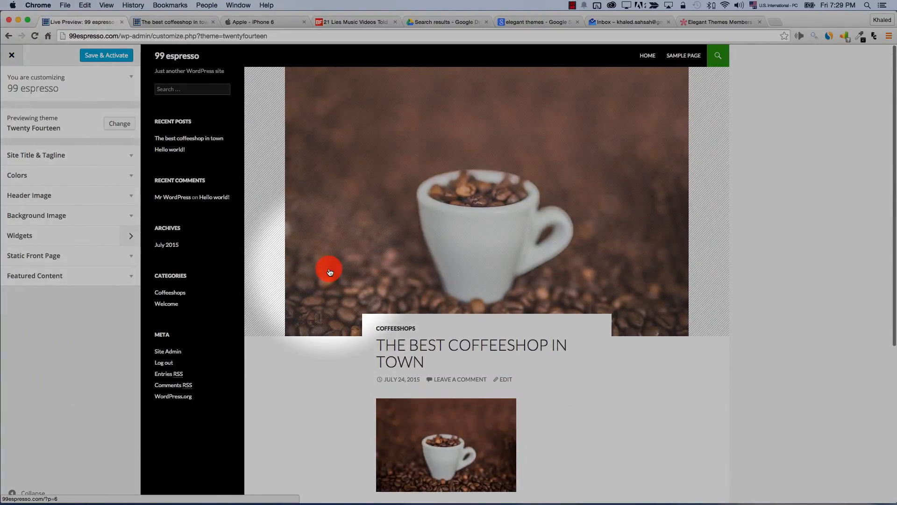
{"action": "left_click", "coordinate": [508, 352]}
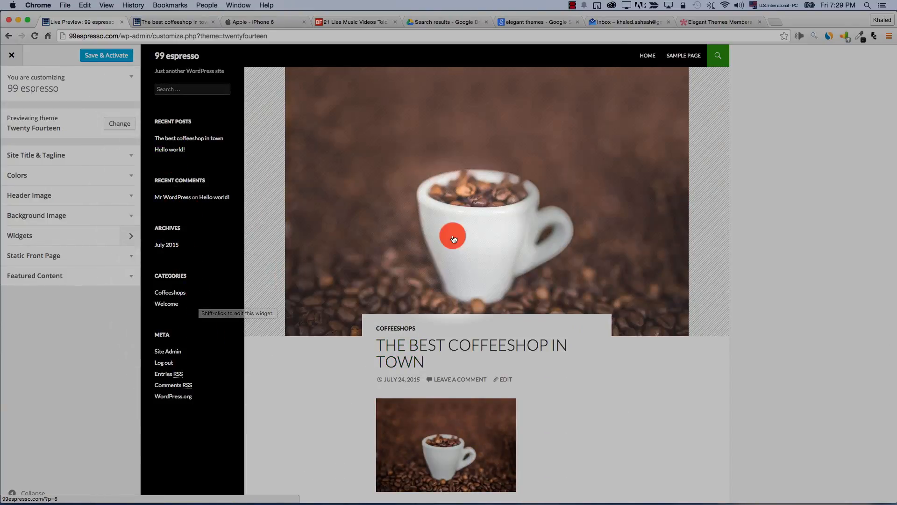
{"action": "scroll", "coordinate": [452, 234], "scroll_direction": "down", "scroll_amount": 5}
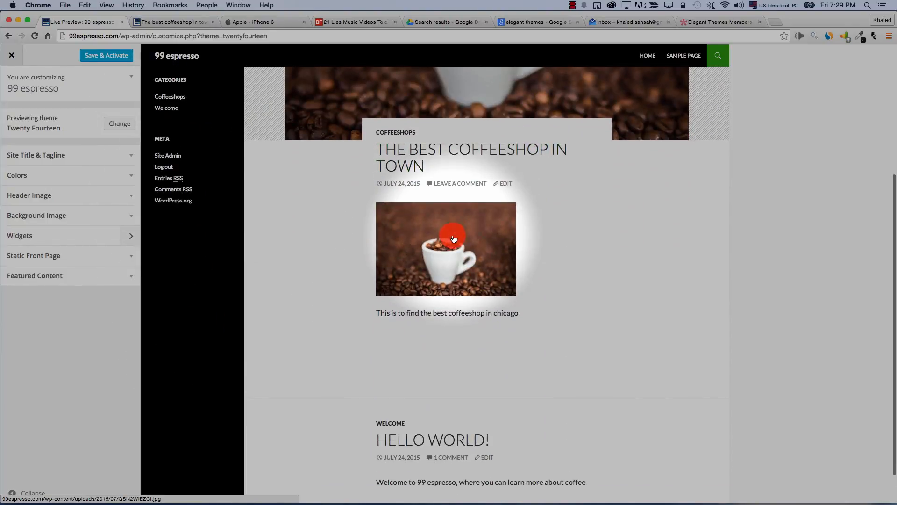
{"action": "scroll", "coordinate": [453, 239], "scroll_direction": "up", "scroll_amount": 5}
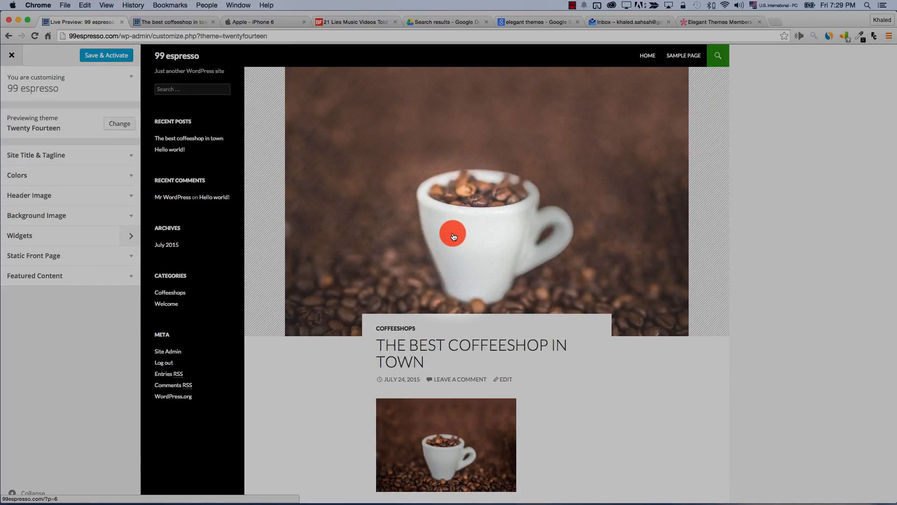
Leave the Customizer and view the live site's home page
{"action": "left_click", "coordinate": [11, 59]}
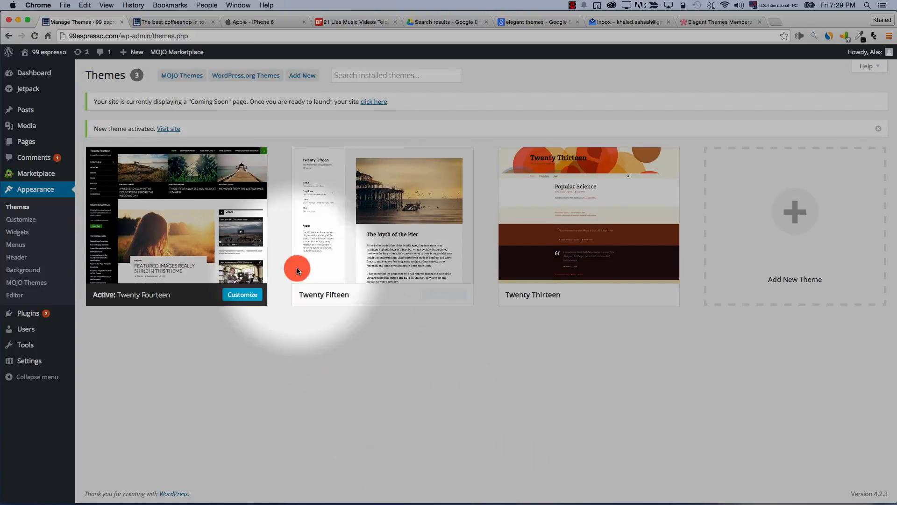
{"action": "left_click", "coordinate": [160, 22]}
{"action": "scroll", "coordinate": [134, 104], "scroll_direction": "up", "scroll_amount": 10}
{"action": "left_click", "coordinate": [207, 110]}
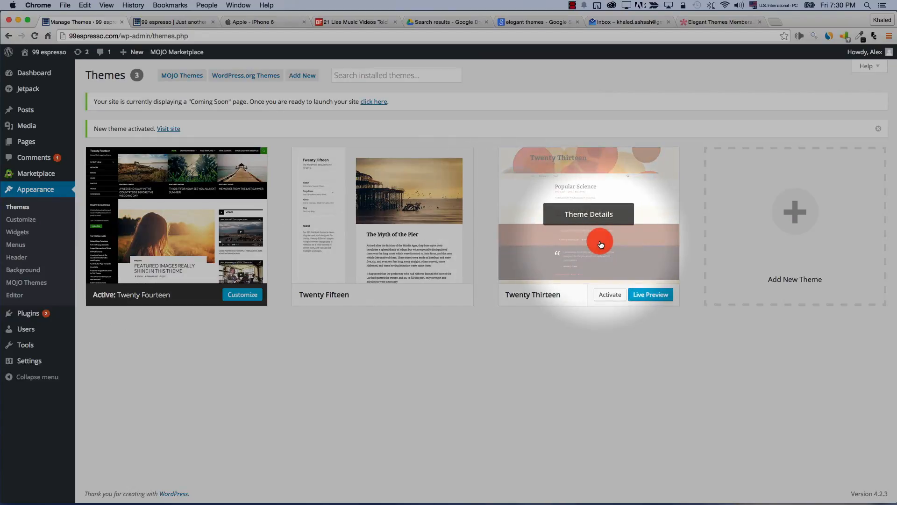
Live-preview the site in Twenty Thirteen, scroll through it, then close the preview
{"action": "left_click", "coordinate": [644, 294]}
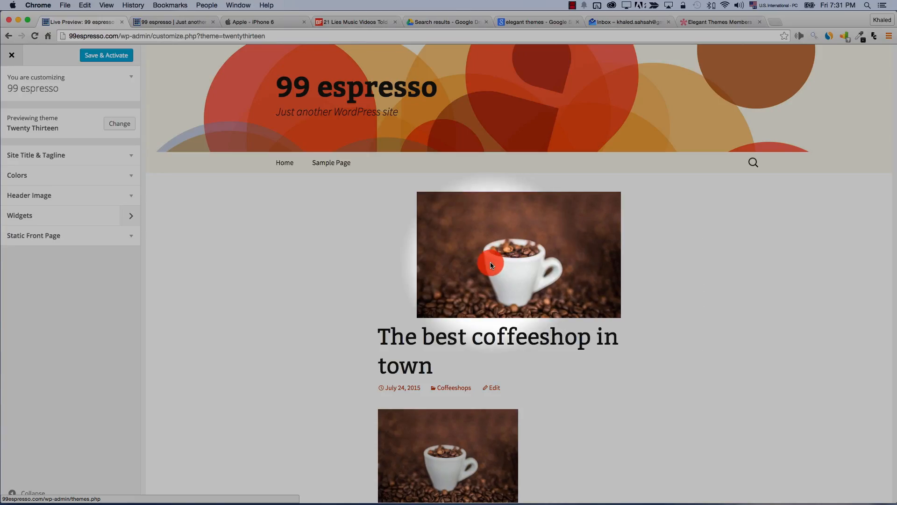
{"action": "scroll", "coordinate": [491, 265], "scroll_direction": "down", "scroll_amount": 10}
{"action": "scroll", "coordinate": [489, 261], "scroll_direction": "up", "scroll_amount": 10}
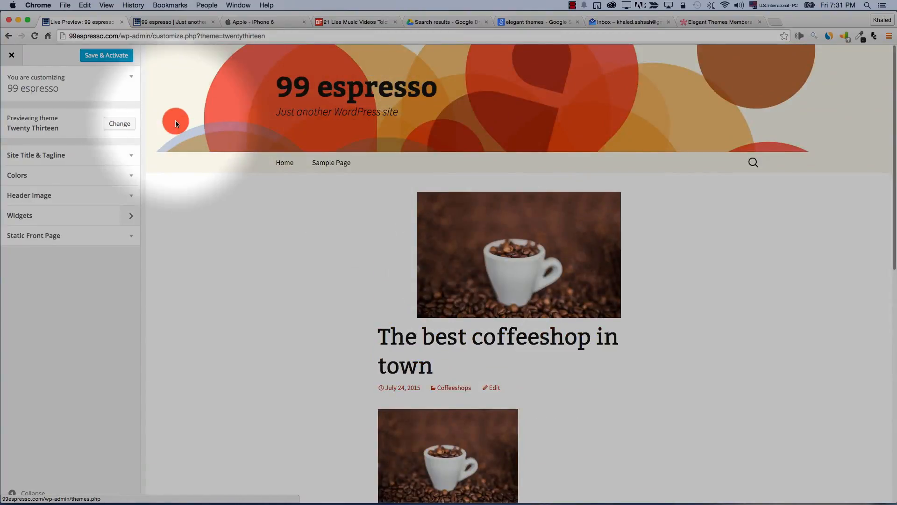
{"action": "left_click", "coordinate": [12, 55]}
{"action": "mouse_move", "coordinate": [7, 57]}
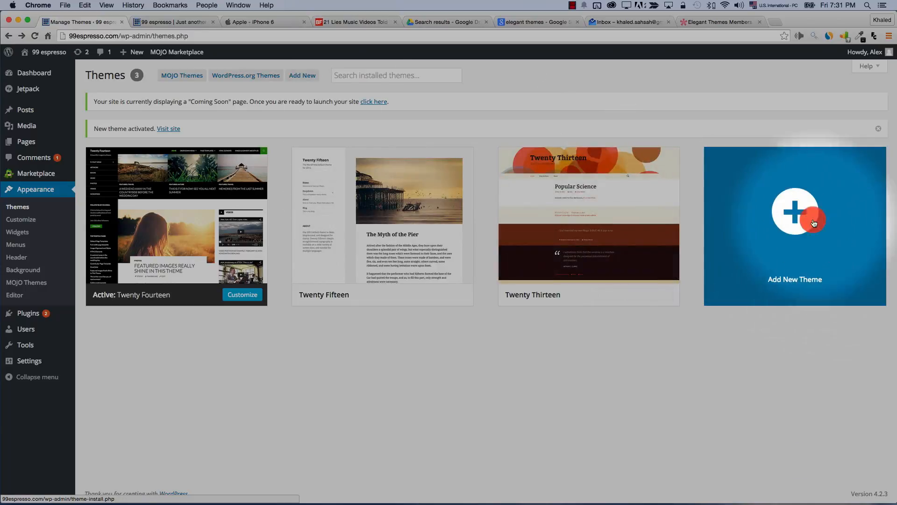
Open the Add Themes screen and list the Popular themes
{"action": "left_click", "coordinate": [786, 226]}
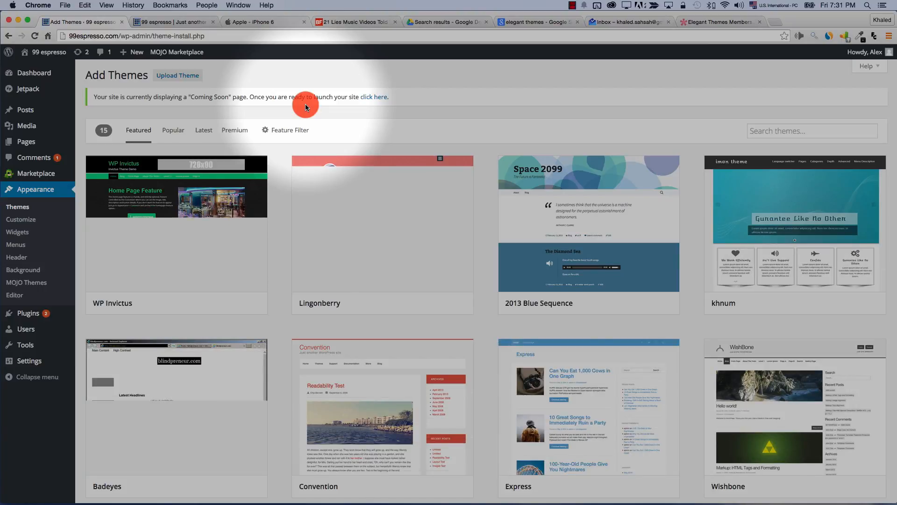
{"action": "mouse_move", "coordinate": [332, 214]}
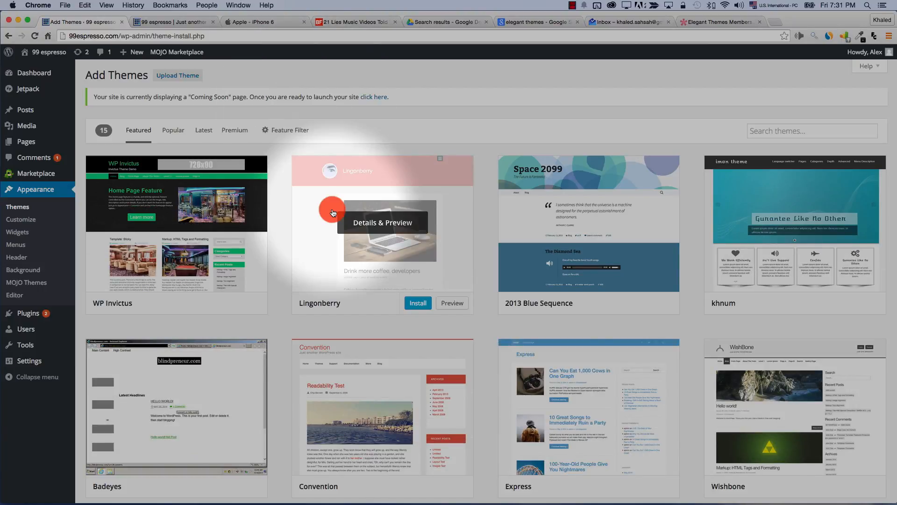
{"action": "scroll", "coordinate": [346, 280], "scroll_direction": "down", "scroll_amount": 10}
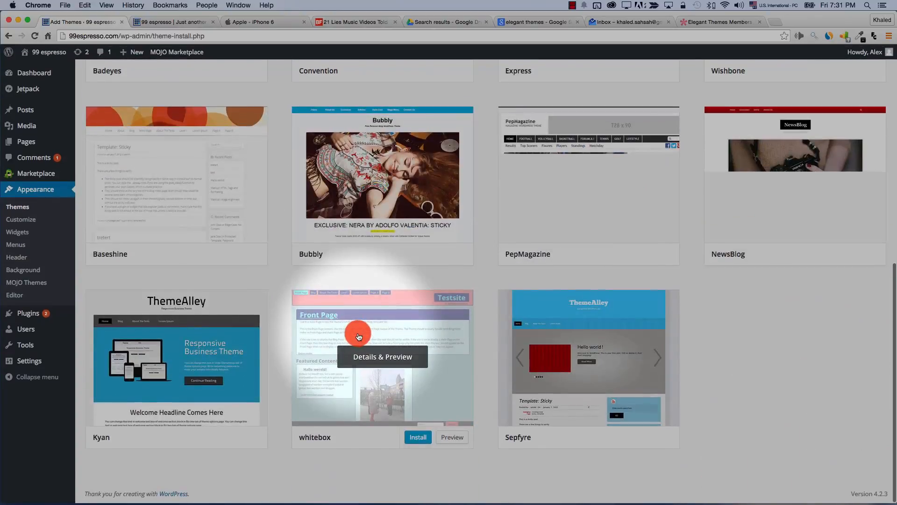
{"action": "scroll", "coordinate": [358, 336], "scroll_direction": "up", "scroll_amount": 10}
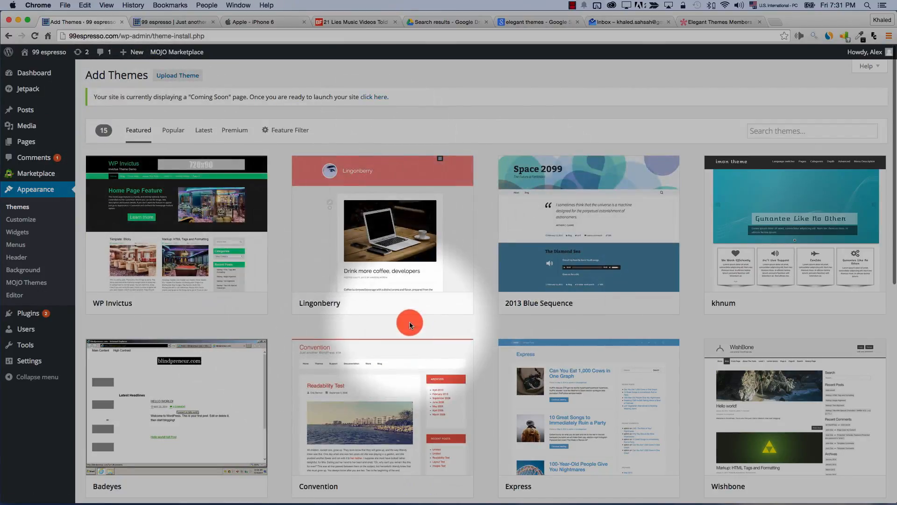
{"action": "left_click", "coordinate": [173, 134]}
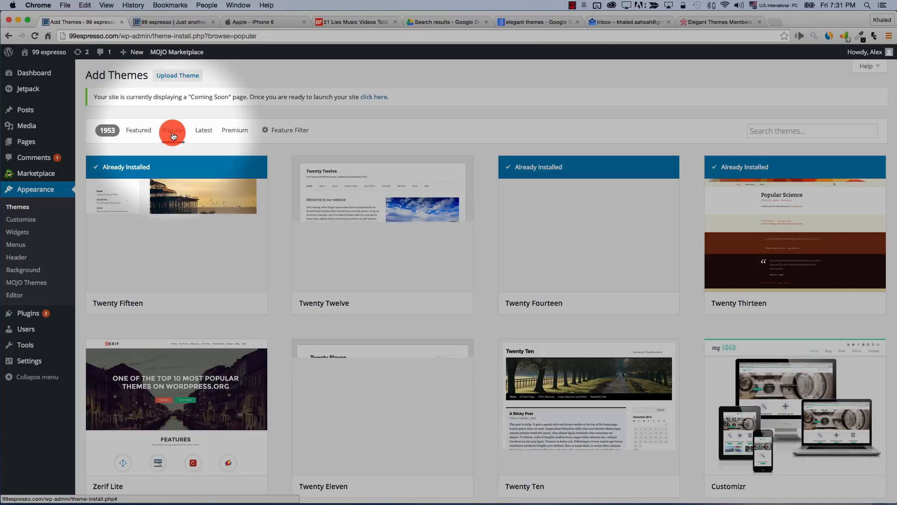
Preview the Zerif Lite theme, then close the preview without installing it
{"action": "mouse_move", "coordinate": [159, 194]}
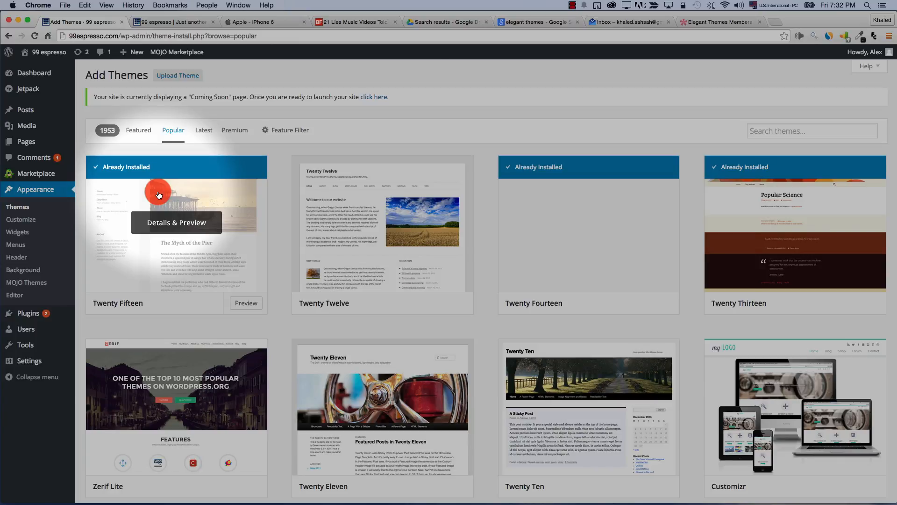
{"action": "scroll", "coordinate": [159, 195], "scroll_direction": "down", "scroll_amount": 3}
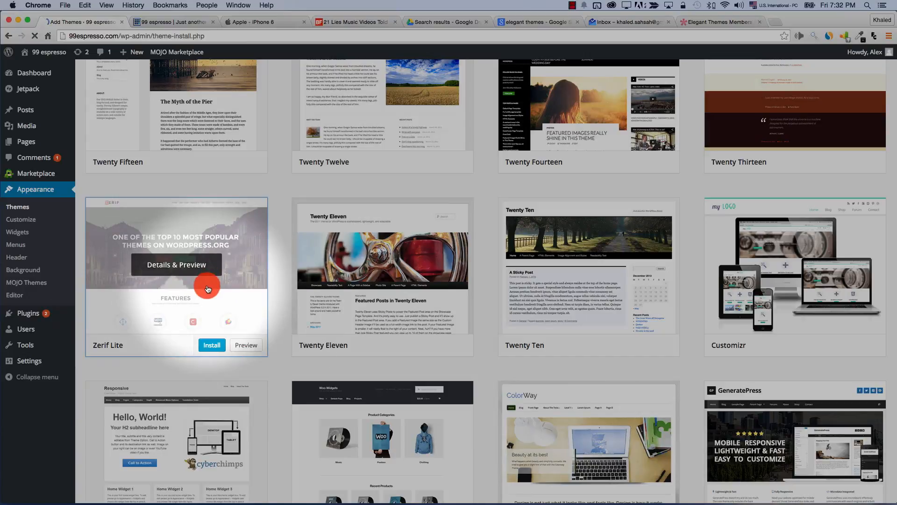
{"action": "left_click", "coordinate": [239, 348]}
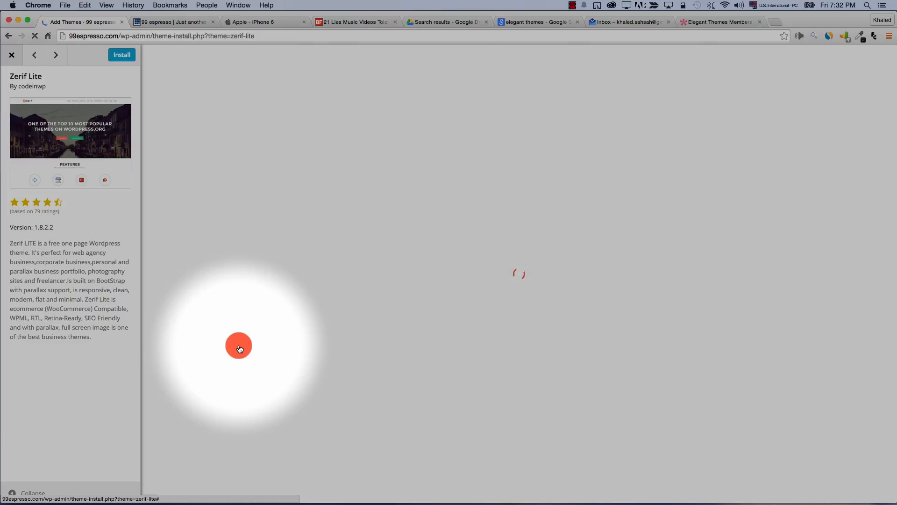
{"action": "scroll", "coordinate": [447, 331], "scroll_direction": "down", "scroll_amount": 3}
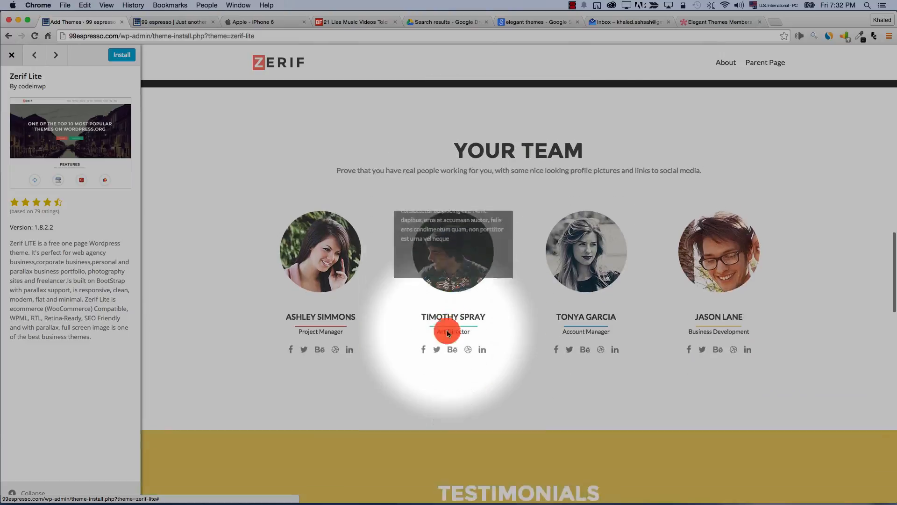
{"action": "scroll", "coordinate": [448, 331], "scroll_direction": "up", "scroll_amount": 20}
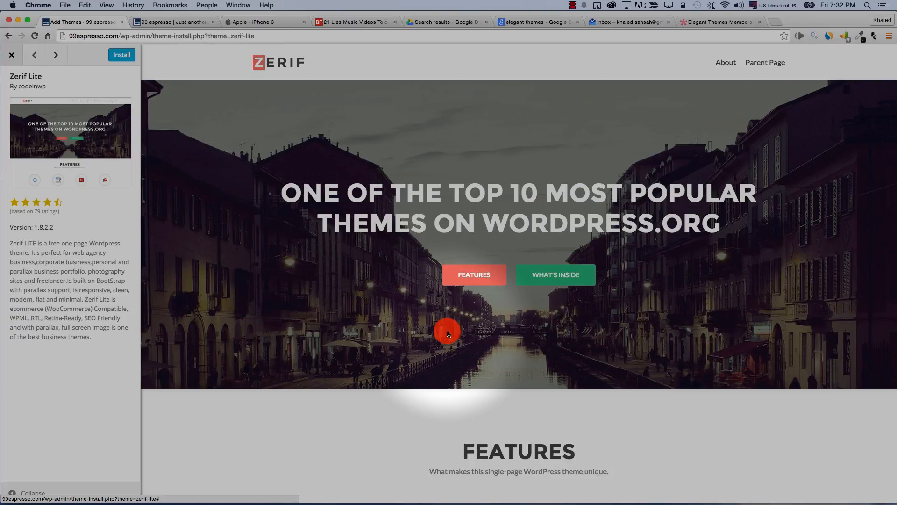
{"action": "key", "text": "Escape"}
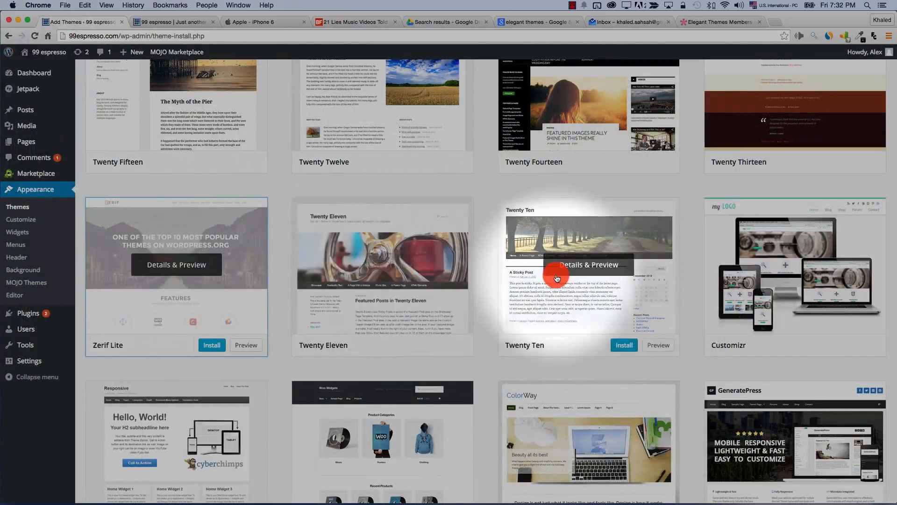
{"action": "scroll", "coordinate": [557, 279], "scroll_direction": "up", "scroll_amount": 3}
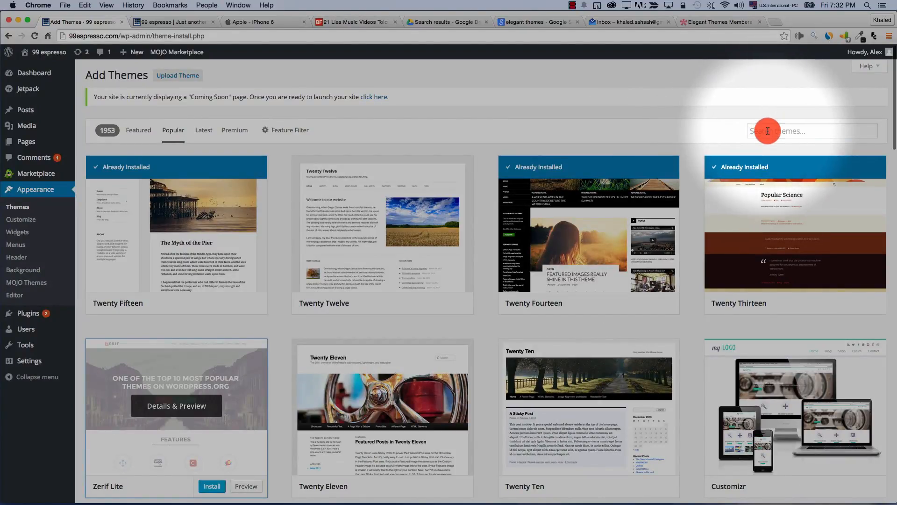
{"action": "left_click", "coordinate": [768, 131]}
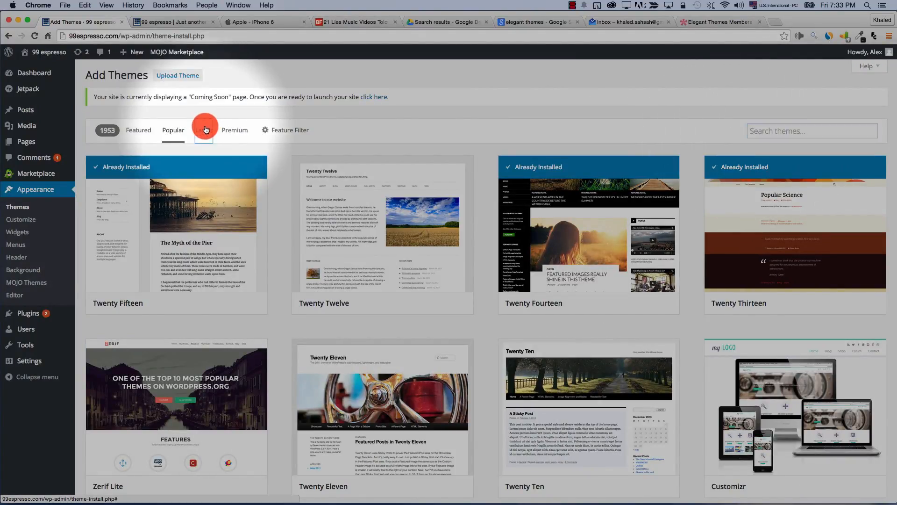
Compare the Latest free themes with premium Business themes in MOJO Marketplace
{"action": "left_click", "coordinate": [204, 129]}
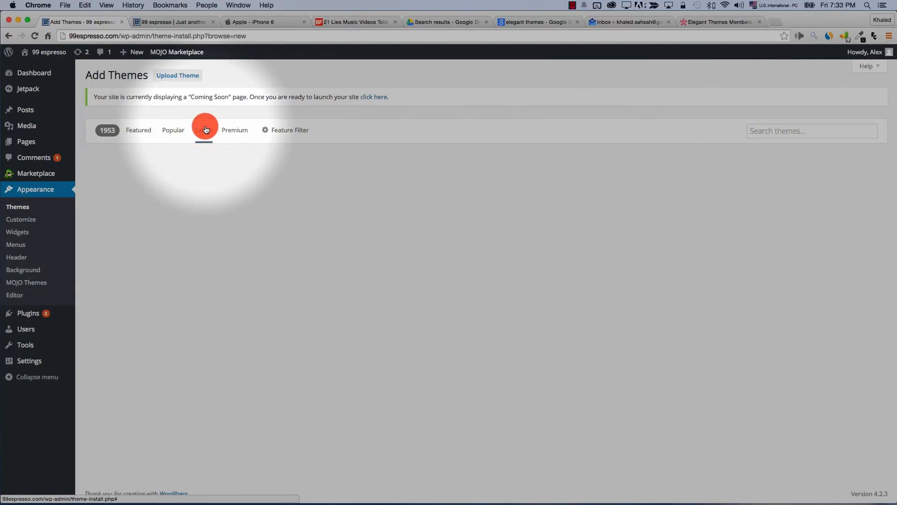
{"action": "left_click", "coordinate": [234, 133]}
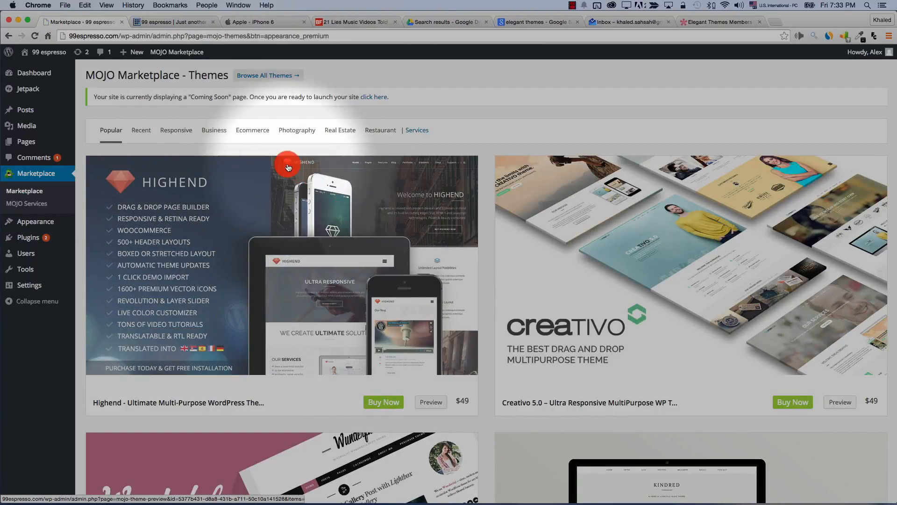
{"action": "left_click", "coordinate": [216, 133]}
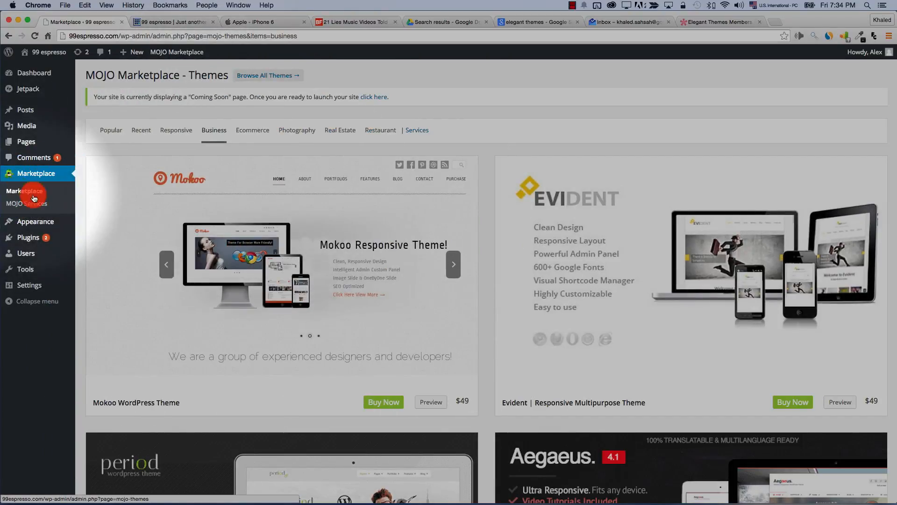
{"action": "mouse_move", "coordinate": [22, 227]}
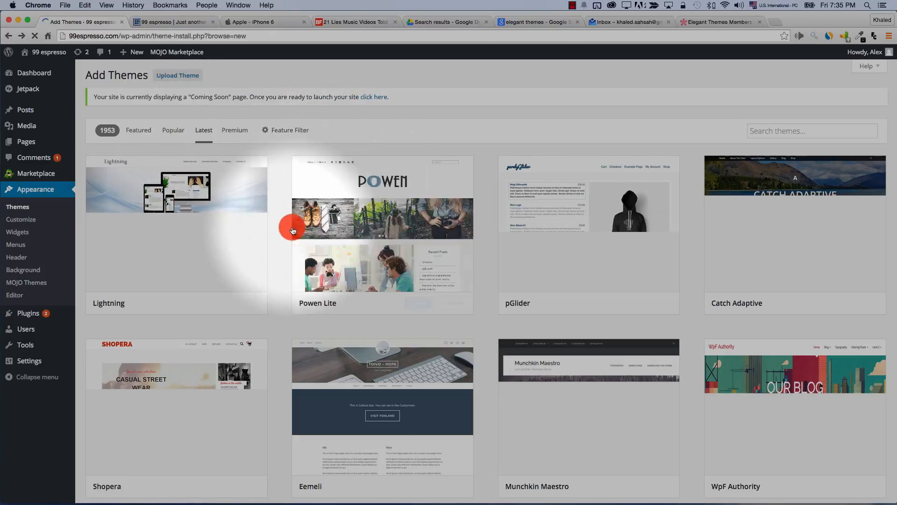
Activate Powen Lite 1.1.5 from the install results page
{"action": "scroll", "coordinate": [456, 252], "scroll_direction": "down", "scroll_amount": 4}
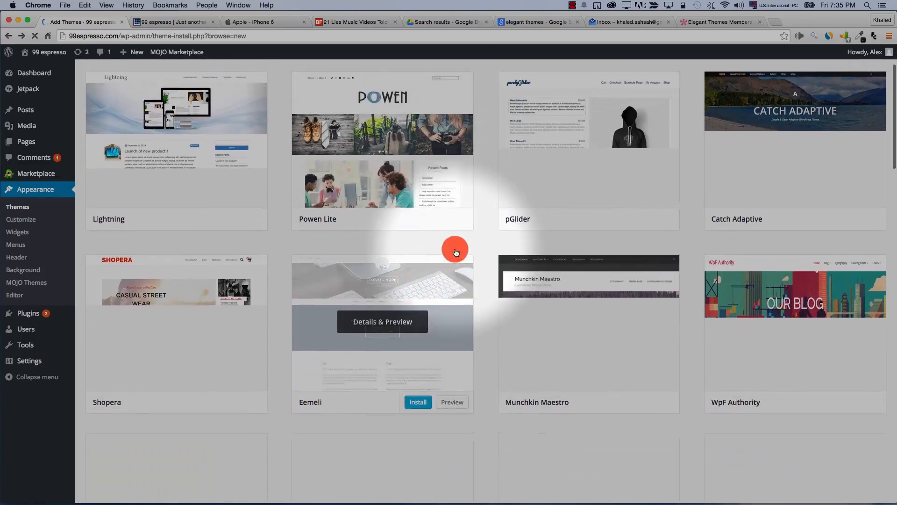
{"action": "scroll", "coordinate": [457, 249], "scroll_direction": "up", "scroll_amount": 4}
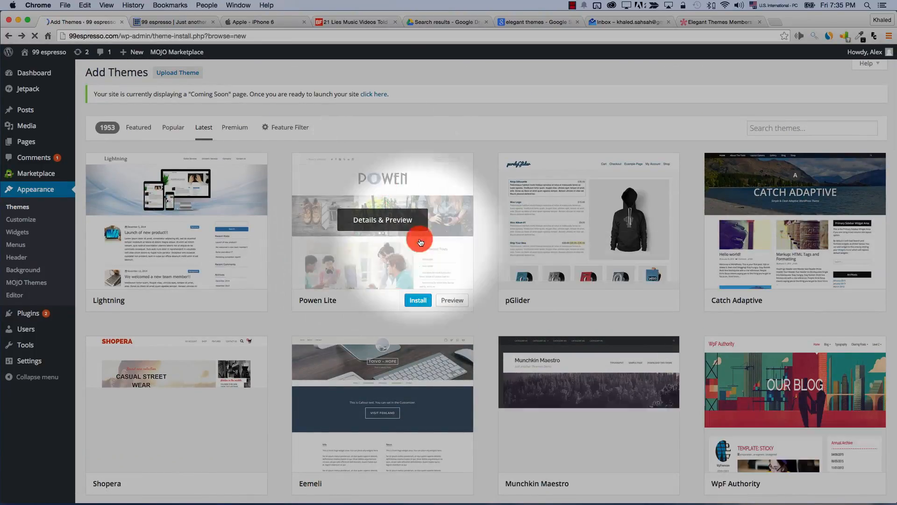
{"action": "scroll", "coordinate": [671, 275], "scroll_direction": "down", "scroll_amount": 5}
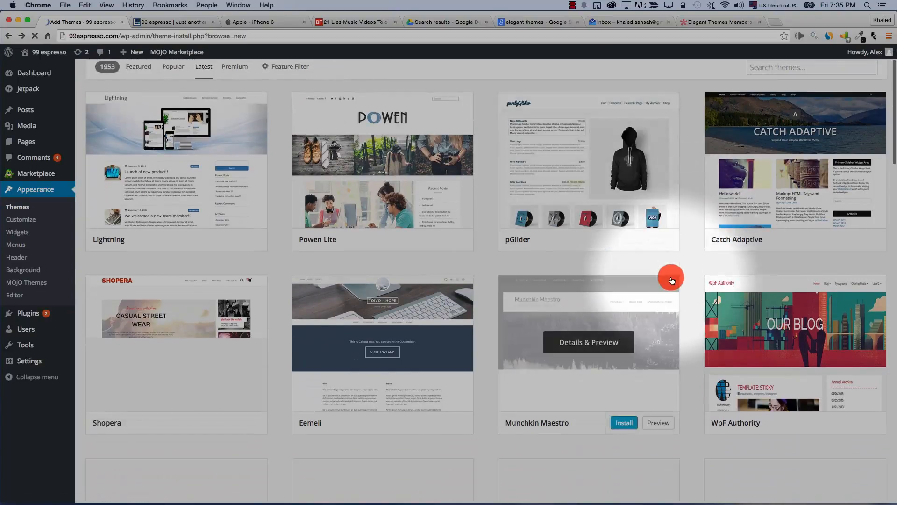
{"action": "scroll", "coordinate": [672, 280], "scroll_direction": "down", "scroll_amount": 2}
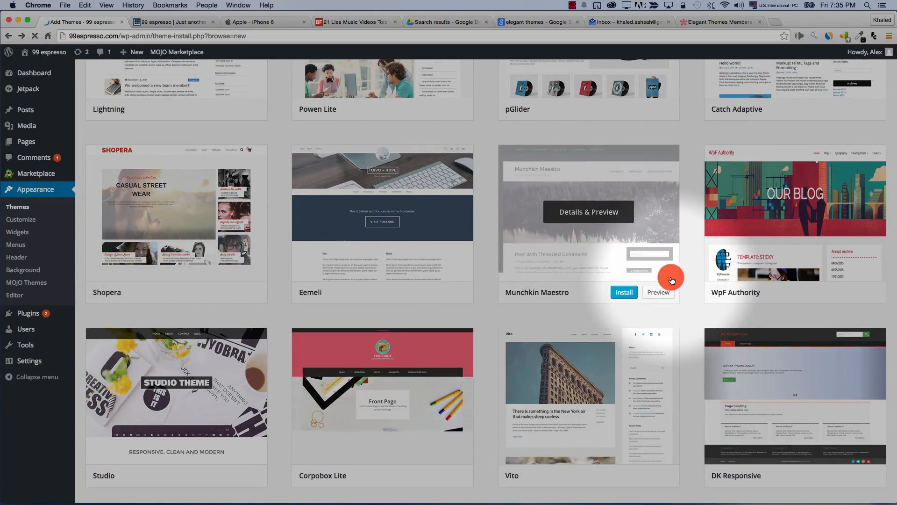
{"action": "scroll", "coordinate": [672, 278], "scroll_direction": "up", "scroll_amount": 7}
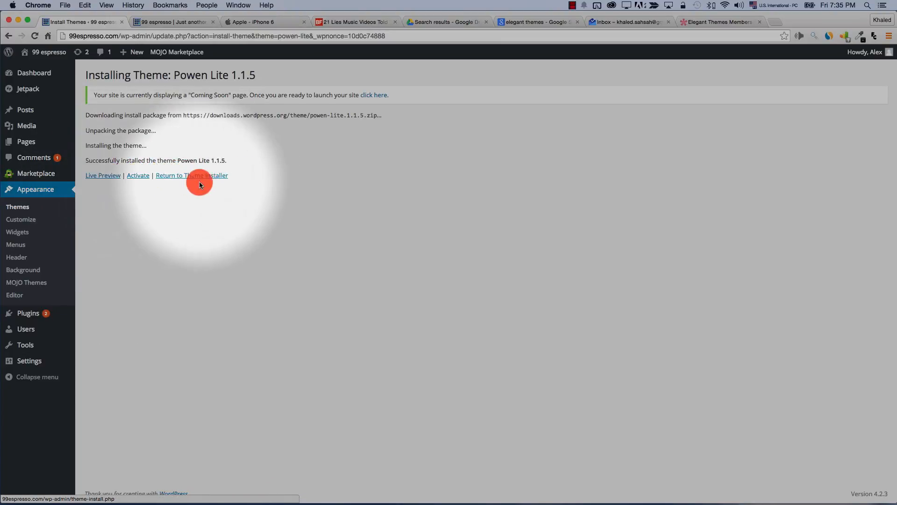
{"action": "left_click", "coordinate": [134, 178]}
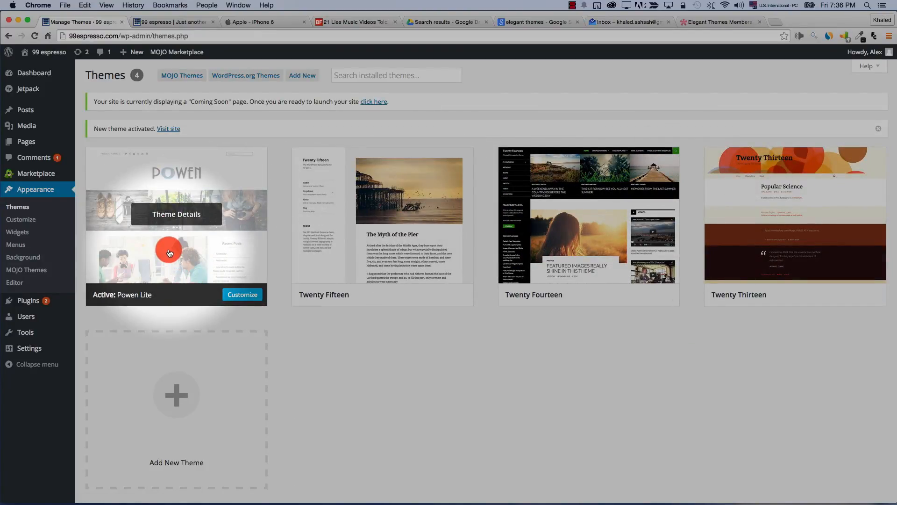
{"action": "left_click", "coordinate": [47, 51]}
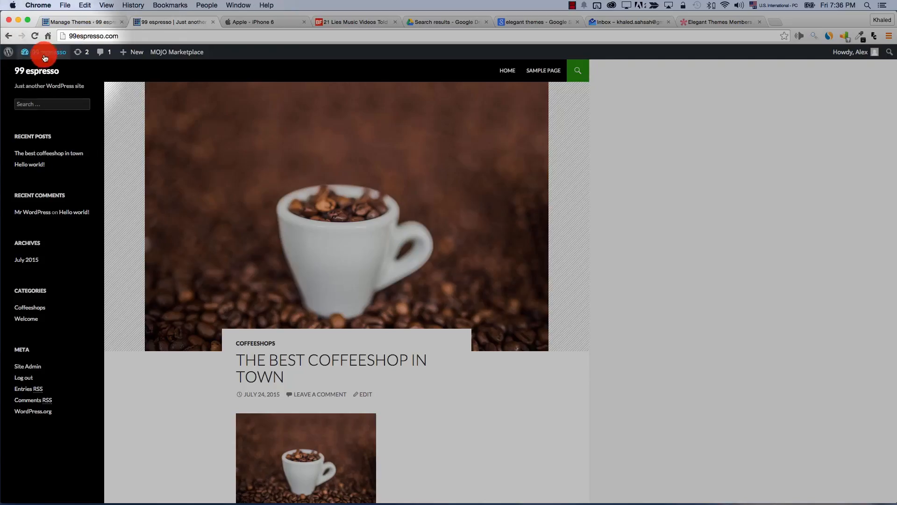
{"action": "mouse_move", "coordinate": [46, 57]}
{"action": "left_click", "coordinate": [28, 74]}
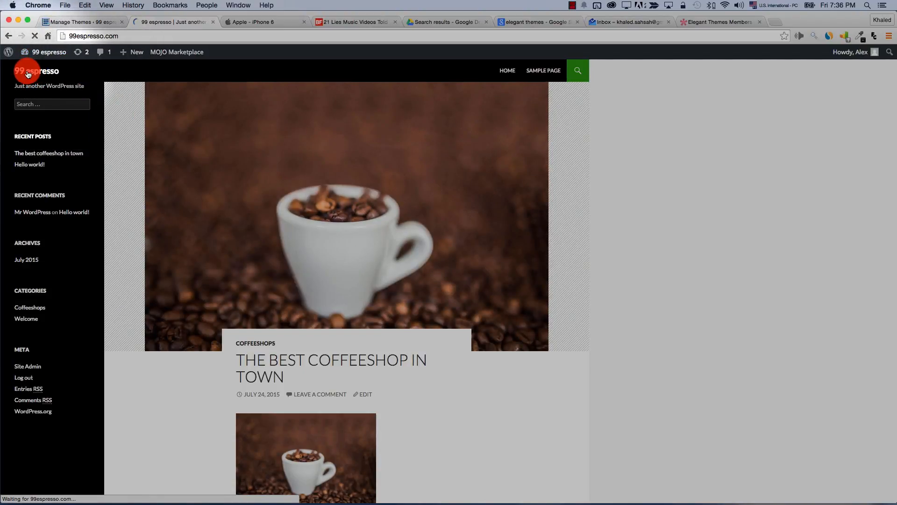
{"action": "scroll", "coordinate": [210, 188], "scroll_direction": "down", "scroll_amount": 6}
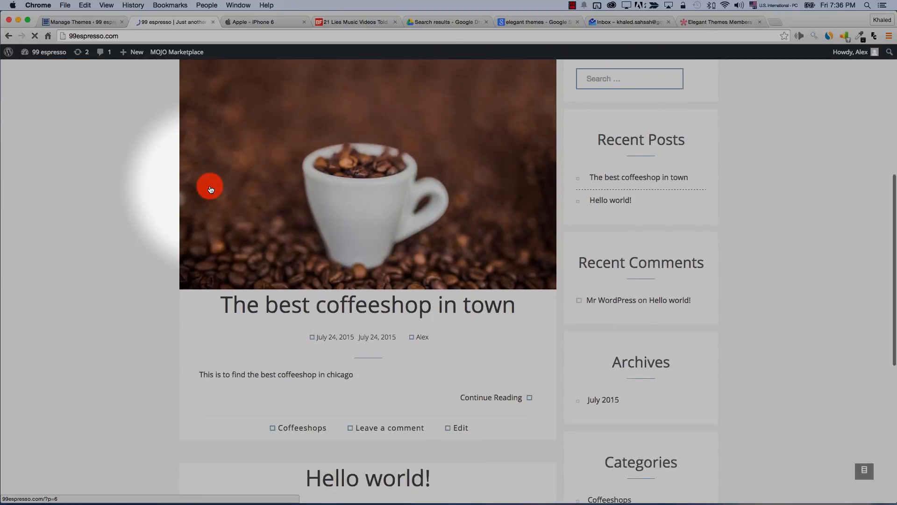
{"action": "scroll", "coordinate": [210, 188], "scroll_direction": "down", "scroll_amount": 5}
{"action": "scroll", "coordinate": [209, 186], "scroll_direction": "up", "scroll_amount": 15}
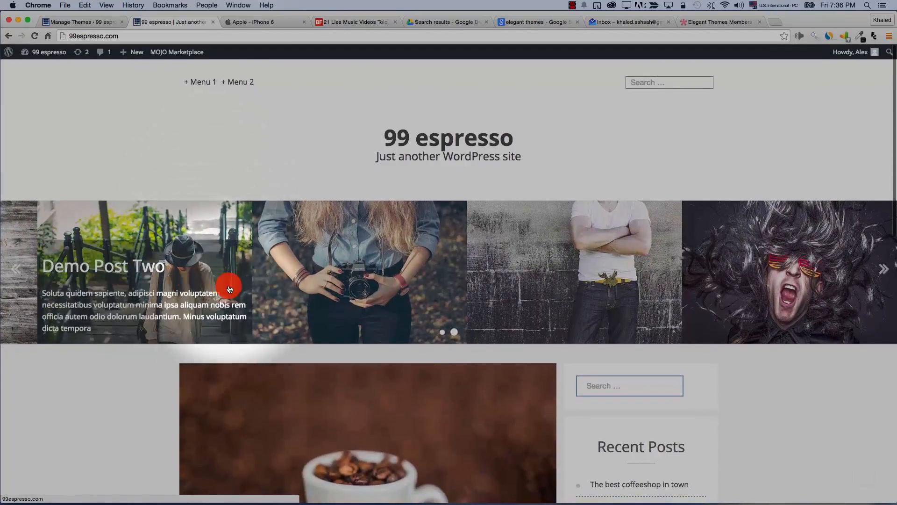
{"action": "left_click", "coordinate": [74, 22]}
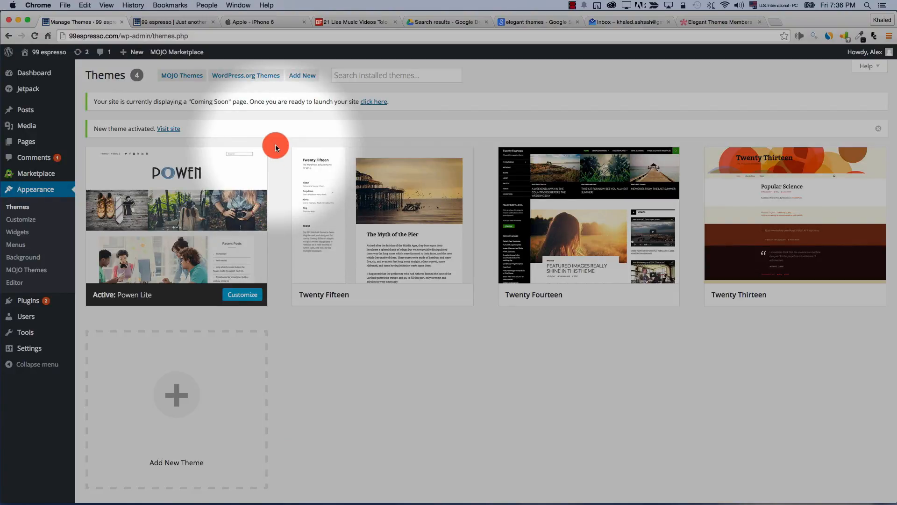
Search ThemeForest for 'school' templates and look over the 206 results' previews
{"action": "left_click", "coordinate": [304, 78]}
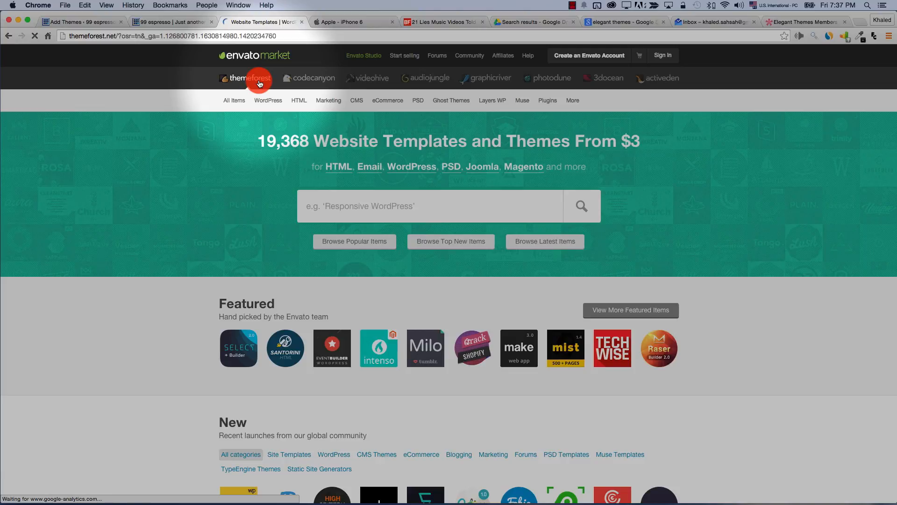
{"action": "scroll", "coordinate": [290, 197], "scroll_direction": "down", "scroll_amount": 5}
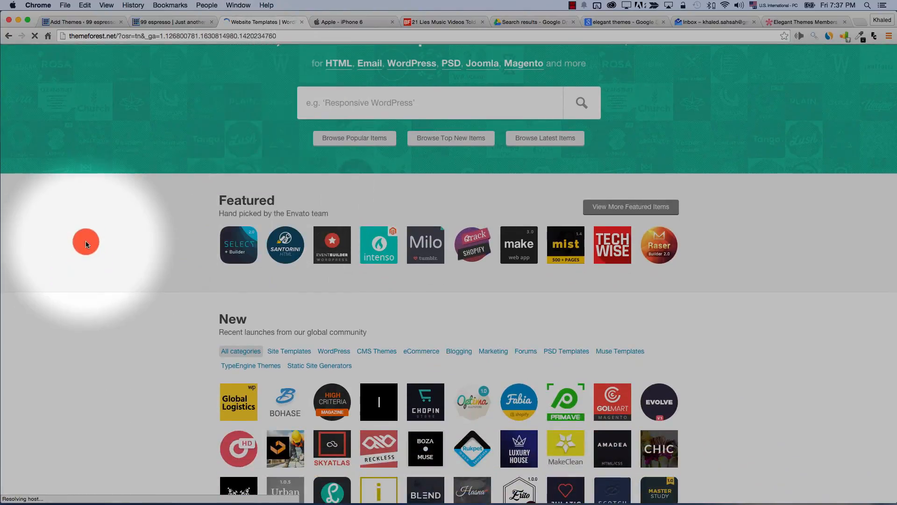
{"action": "scroll", "coordinate": [86, 242], "scroll_direction": "up", "scroll_amount": 3}
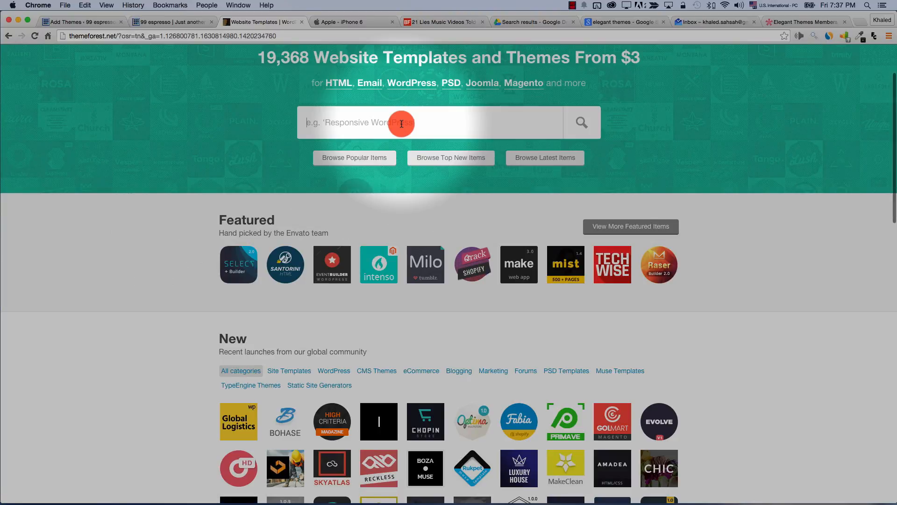
{"action": "left_click", "coordinate": [393, 137]}
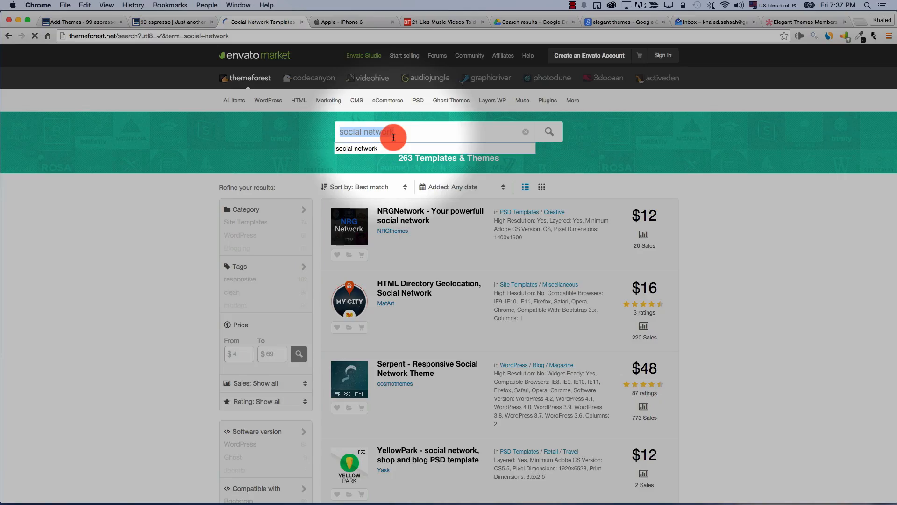
{"action": "type", "text": "s"}
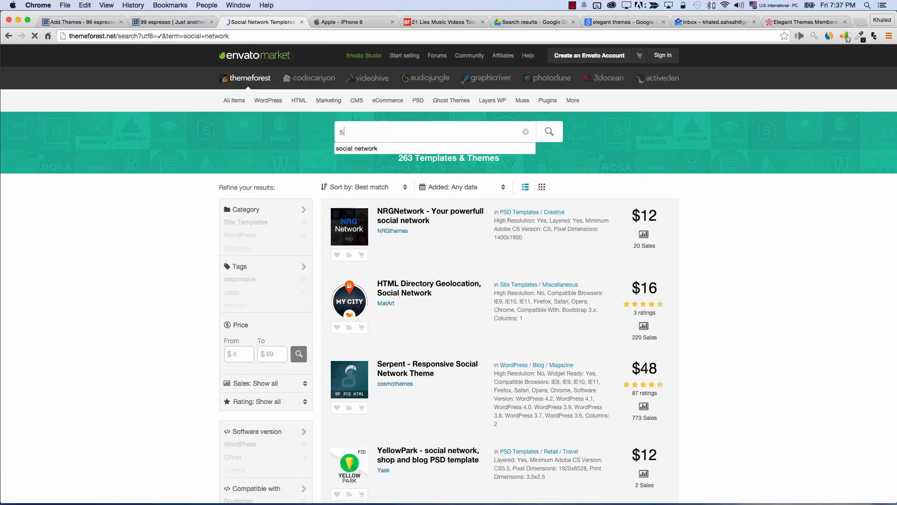
{"action": "mouse_move", "coordinate": [346, 221]}
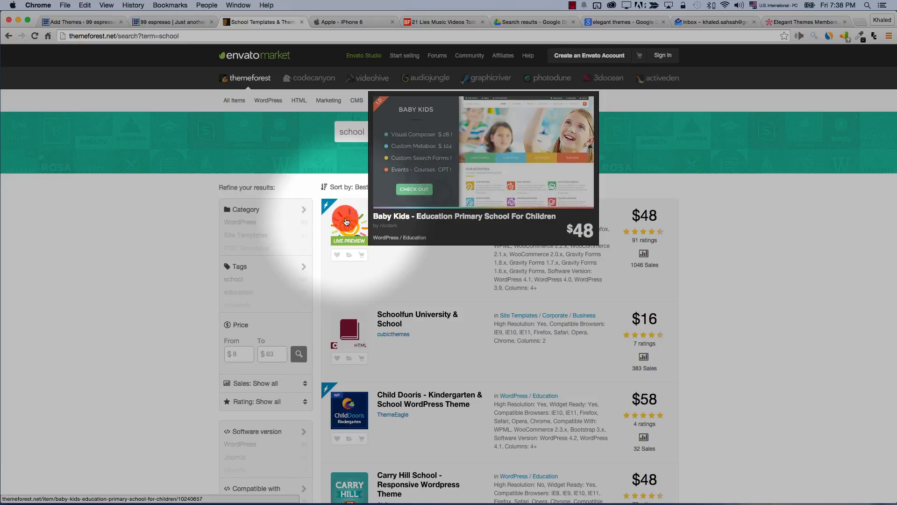
{"action": "mouse_move", "coordinate": [357, 335]}
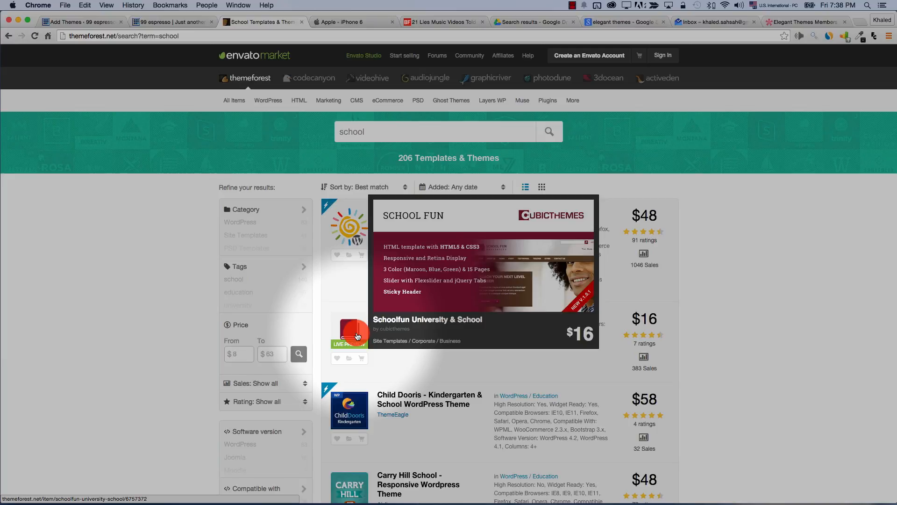
{"action": "left_click", "coordinate": [159, 23]}
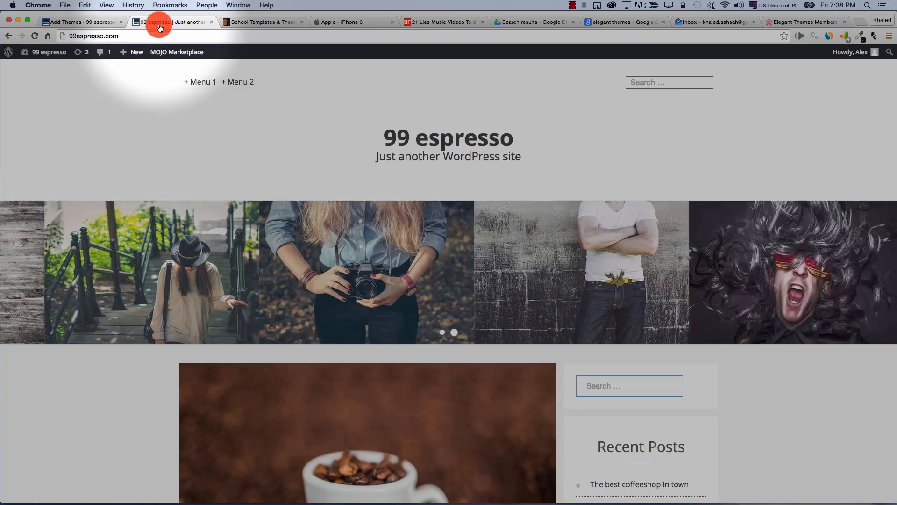
Upload Divi.zip from Downloads on the theme upload page and install it
{"action": "left_click", "coordinate": [85, 22]}
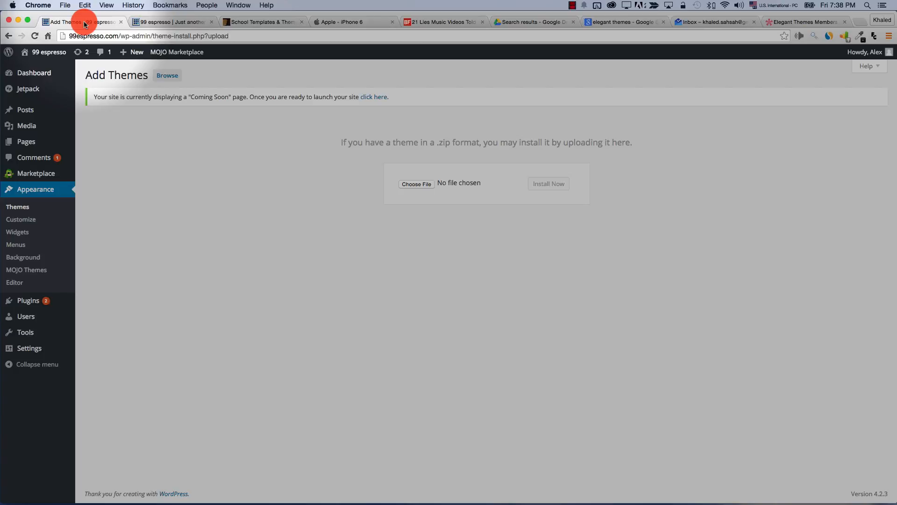
{"action": "left_click", "coordinate": [426, 184]}
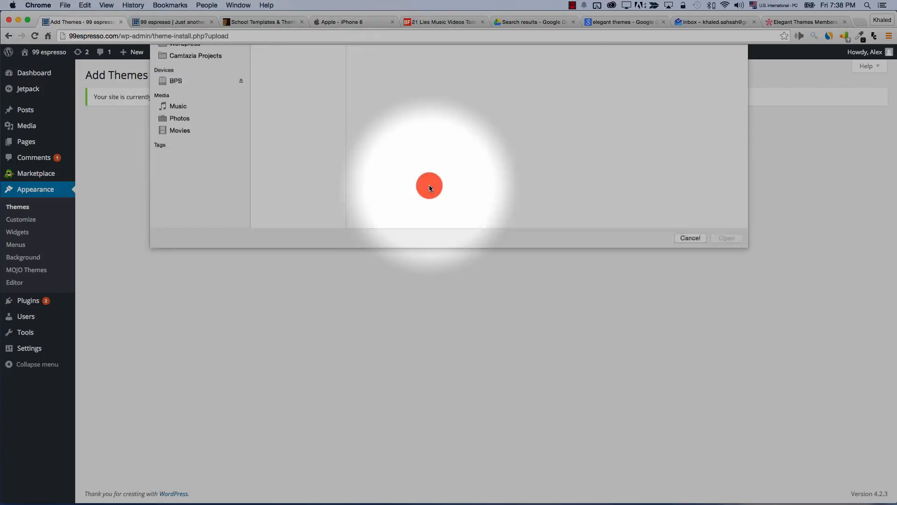
{"action": "left_click", "coordinate": [682, 336]}
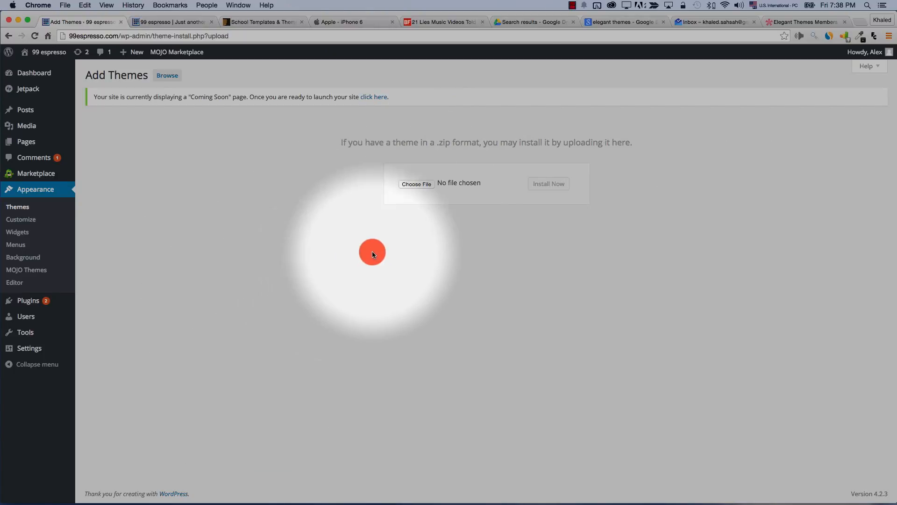
{"action": "left_click", "coordinate": [414, 184]}
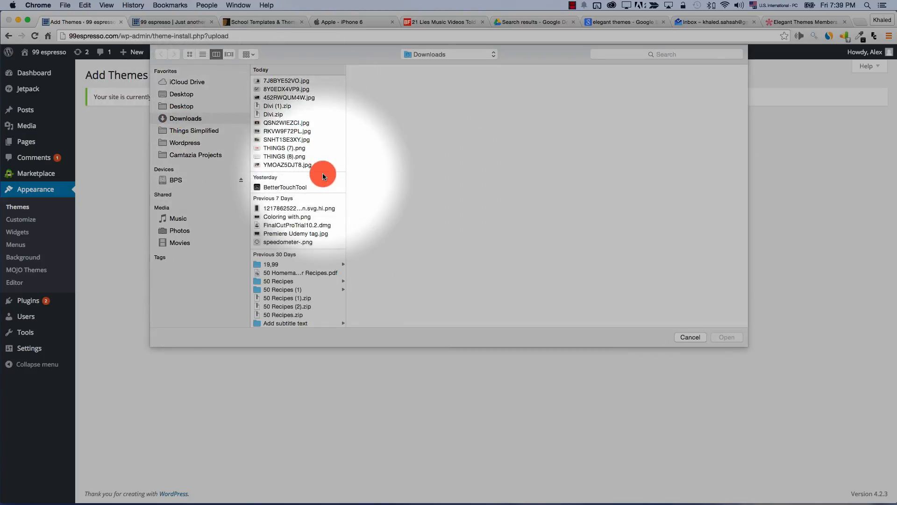
{"action": "left_click", "coordinate": [272, 114]}
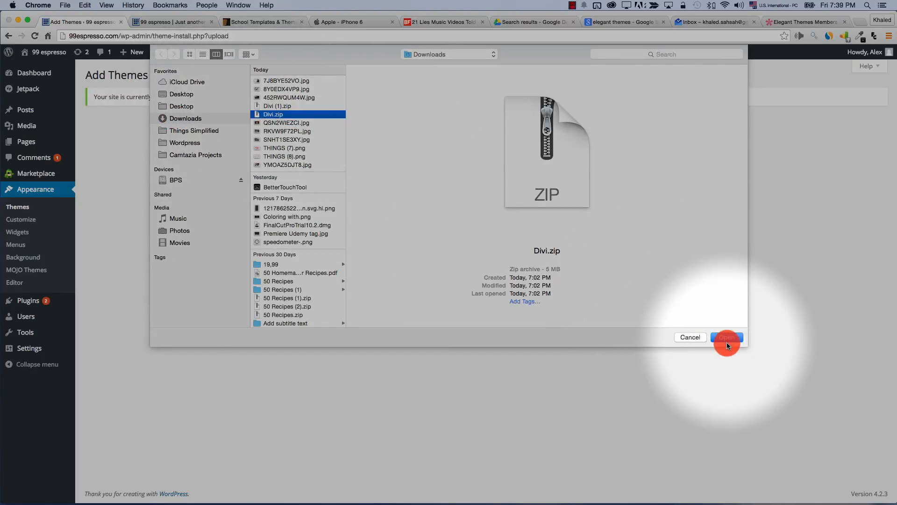
{"action": "left_click", "coordinate": [727, 340]}
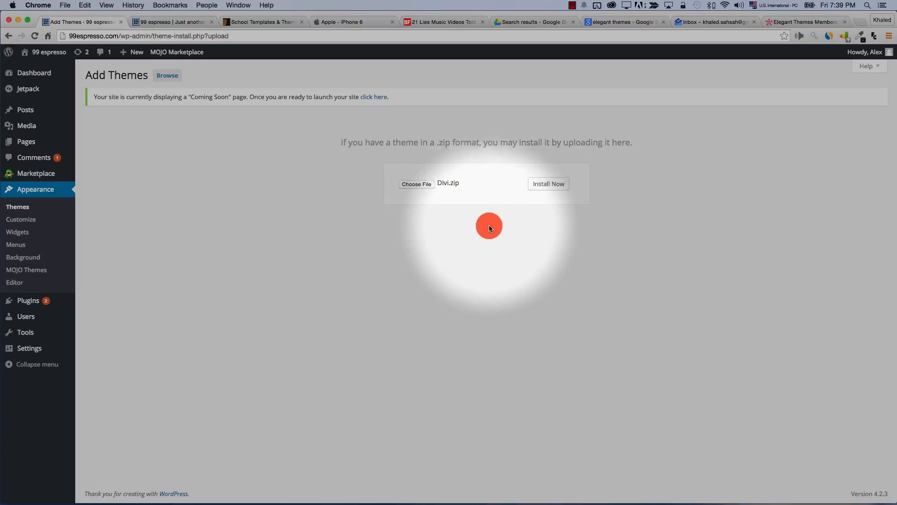
{"action": "left_click", "coordinate": [545, 188]}
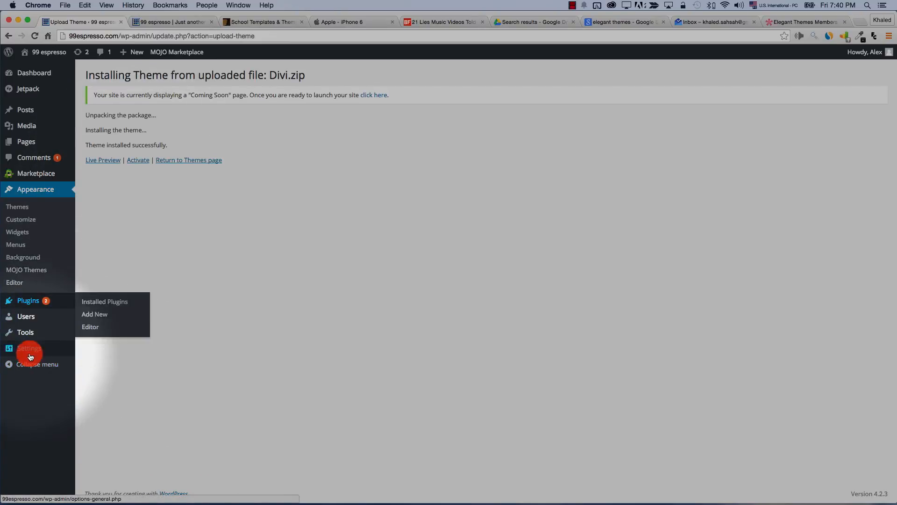
Activate the Divi theme and look over its new Divi and Projects menus
{"action": "left_click", "coordinate": [133, 161]}
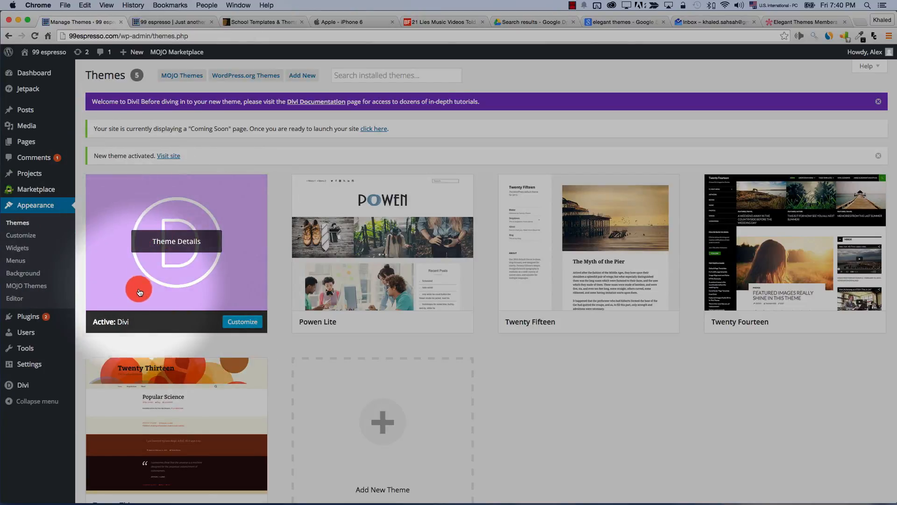
{"action": "mouse_move", "coordinate": [14, 388]}
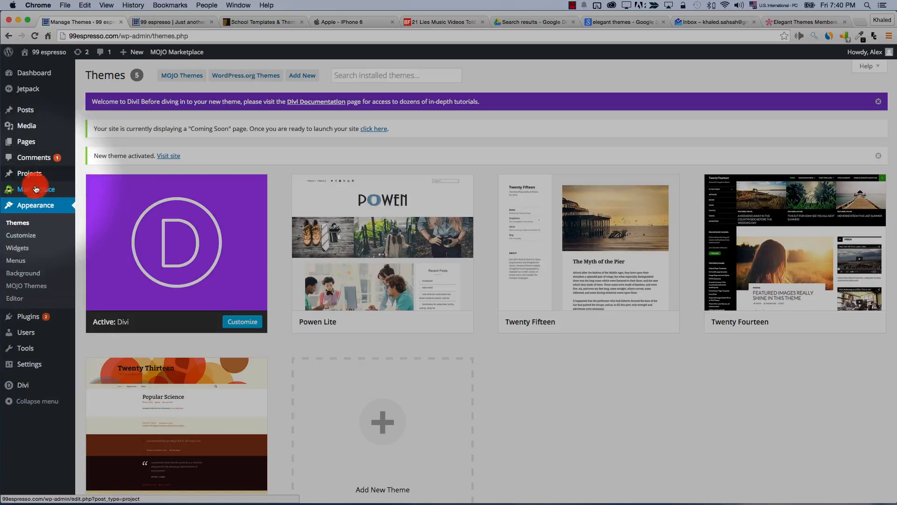
{"action": "mouse_move", "coordinate": [29, 175]}
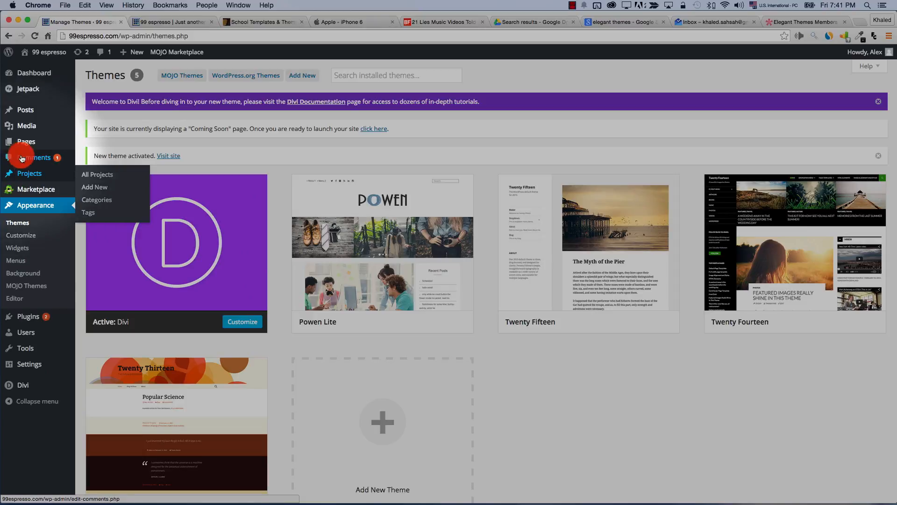
{"action": "left_click", "coordinate": [16, 143]}
Open an untitled Add New Page editor from the Pages list
{"action": "left_click", "coordinate": [133, 76]}
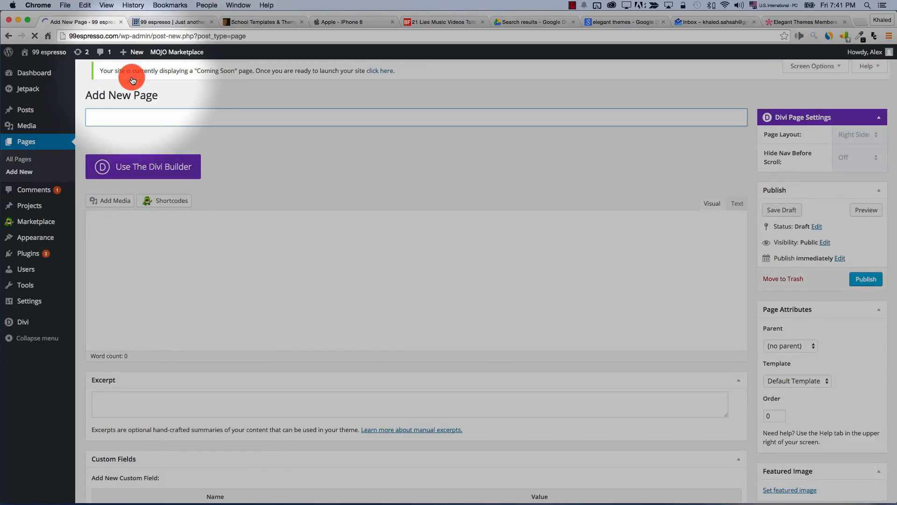
{"action": "scroll", "coordinate": [205, 192], "scroll_direction": "down", "scroll_amount": 5}
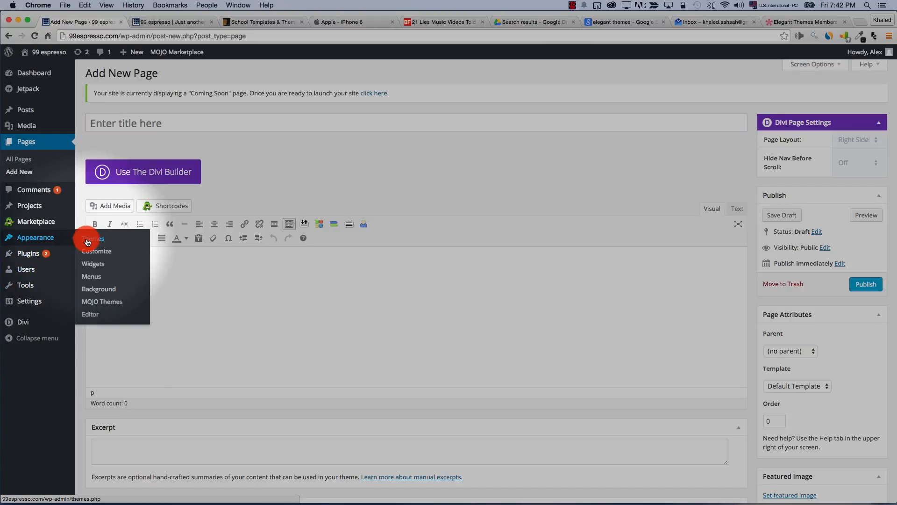
Activate Twenty Fifteen from the Appearance > Themes list
{"action": "left_click", "coordinate": [53, 240]}
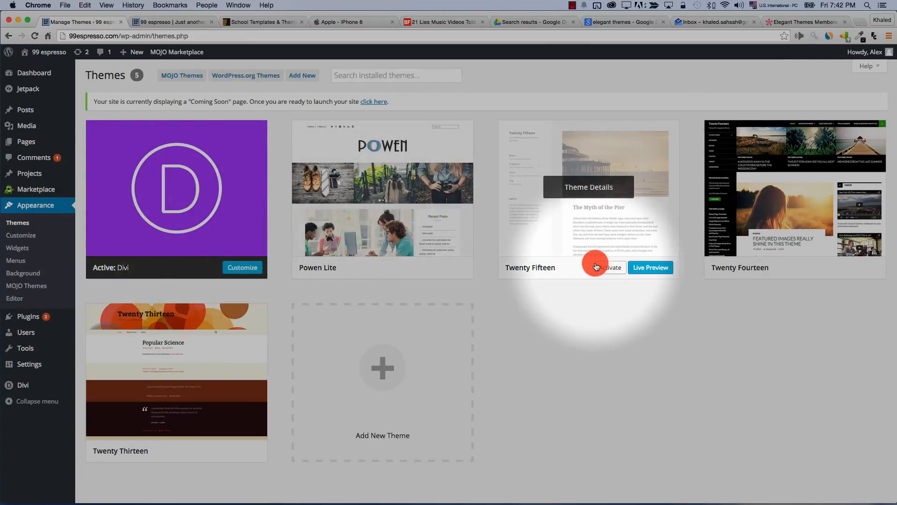
{"action": "left_click", "coordinate": [610, 267]}
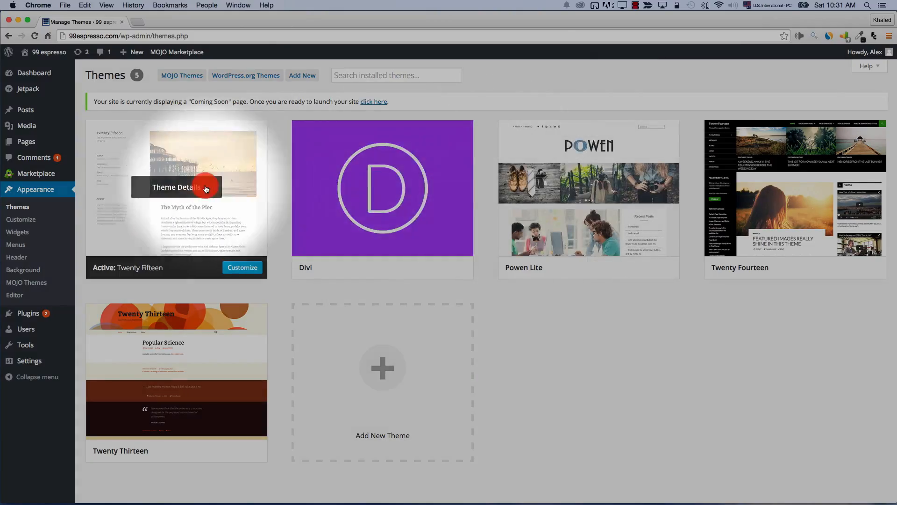
In the Customizer's Site Title & Tagline section, set the tagline to 'We discuss everything espresso' and publish
{"action": "left_click", "coordinate": [22, 222]}
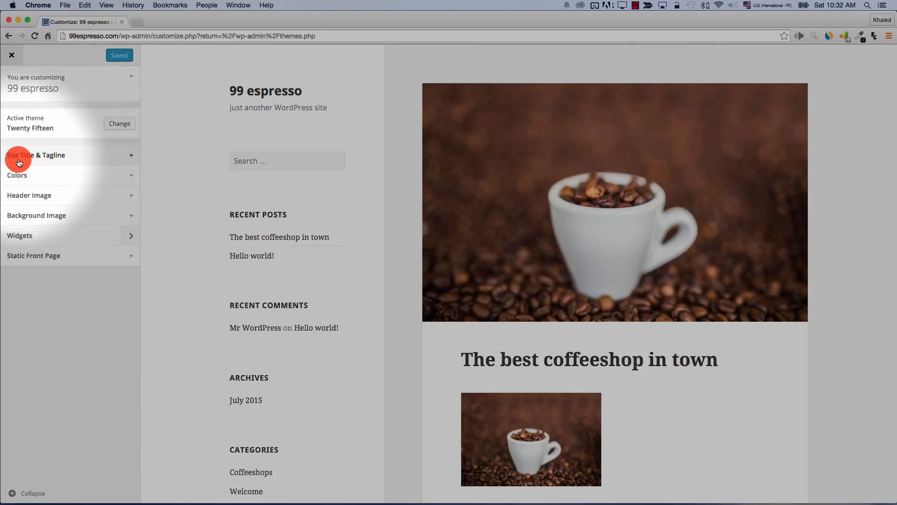
{"action": "left_click", "coordinate": [139, 158]}
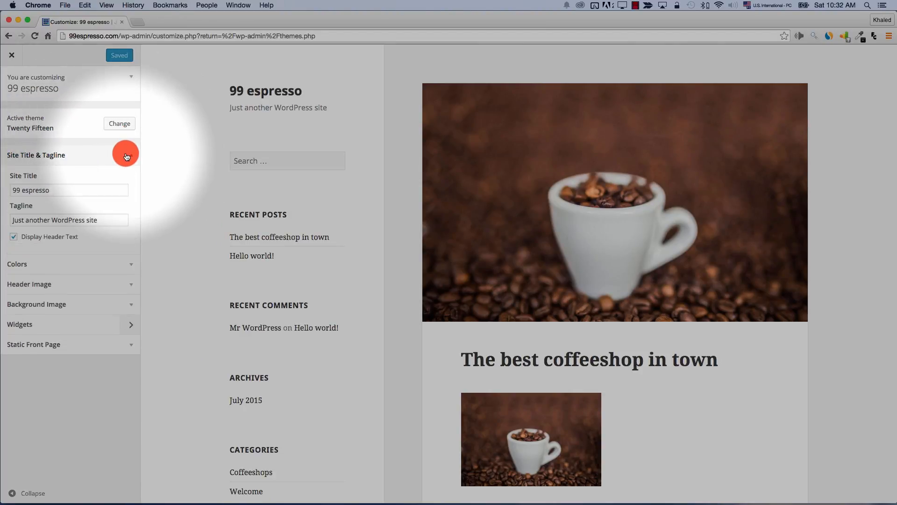
{"action": "triple_click", "coordinate": [46, 222]}
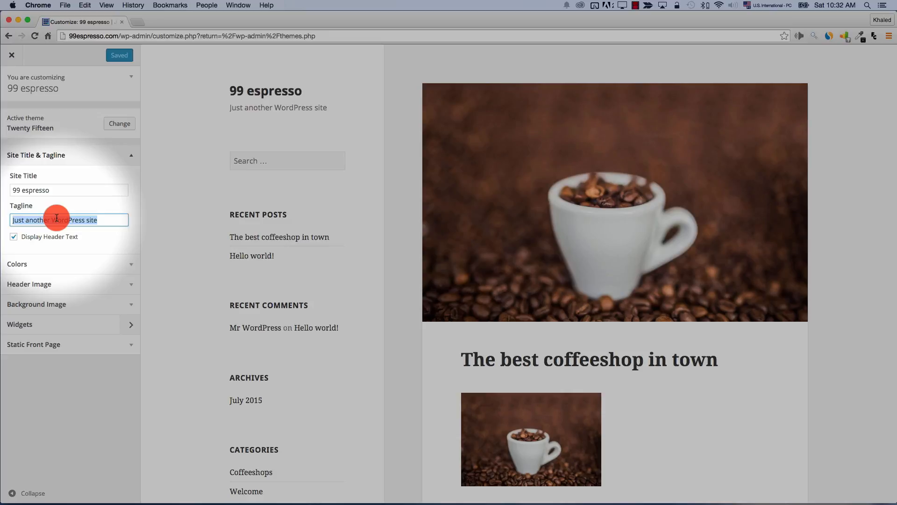
{"action": "type", "text": "We discull ev"}
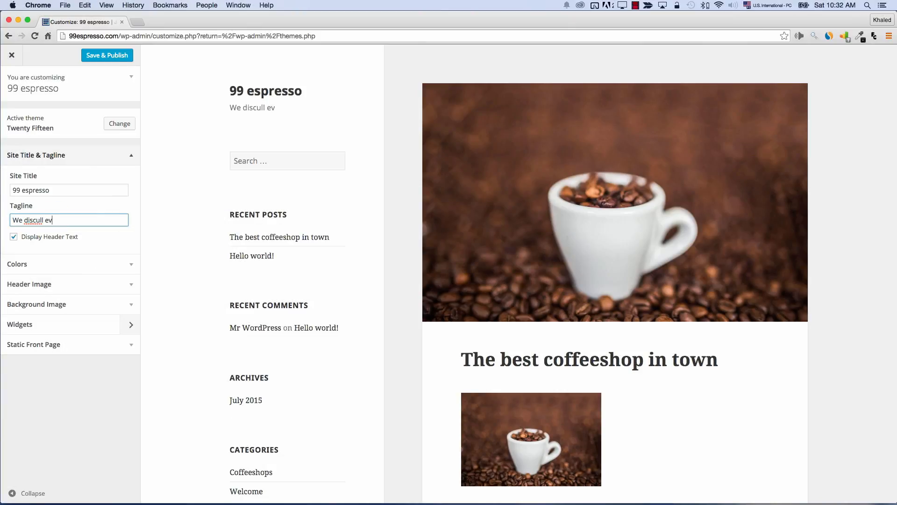
{"action": "key", "text": "BackSpace"}
{"action": "key", "text": "BackSpace"}
{"action": "key", "text": "BackSpace"}
{"action": "type", "text": "ss everything espress"}
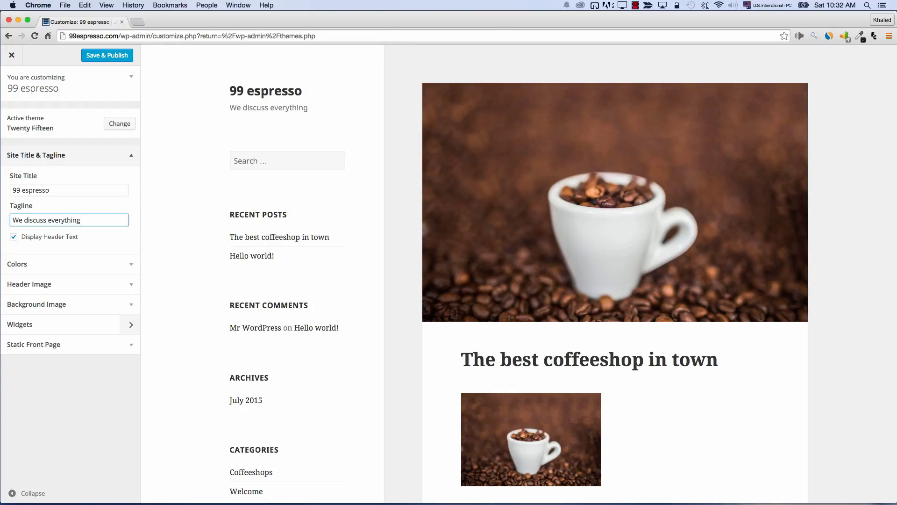
{"action": "type", "text": "o"}
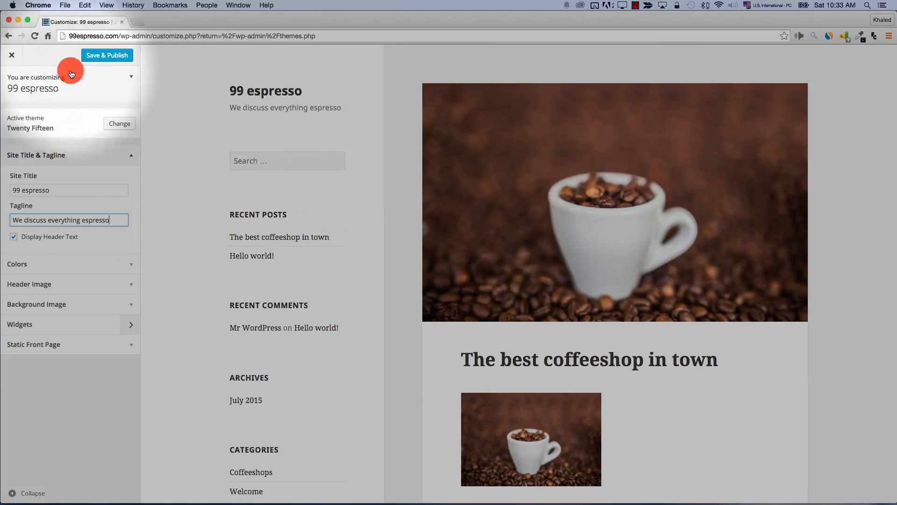
{"action": "left_click", "coordinate": [106, 57]}
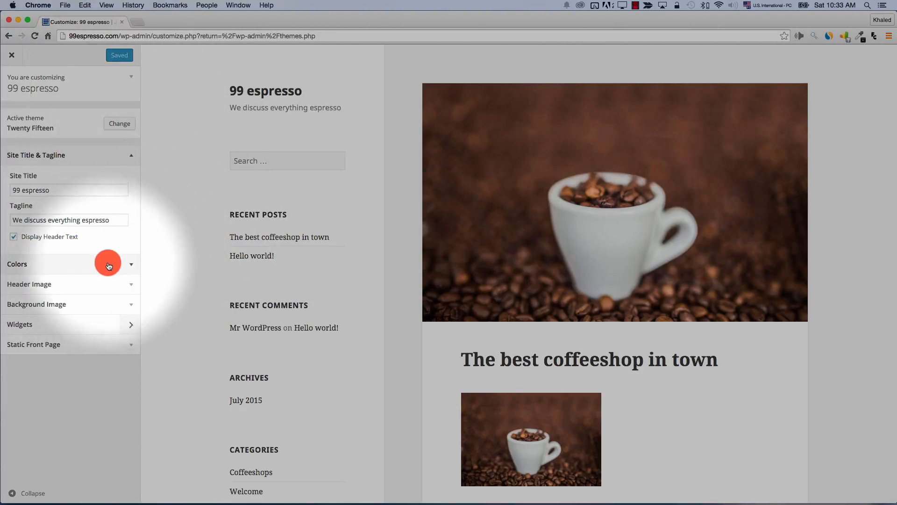
Preview the Yellow, Pink, Blue and Purple base colour schemes
{"action": "left_click", "coordinate": [131, 268]}
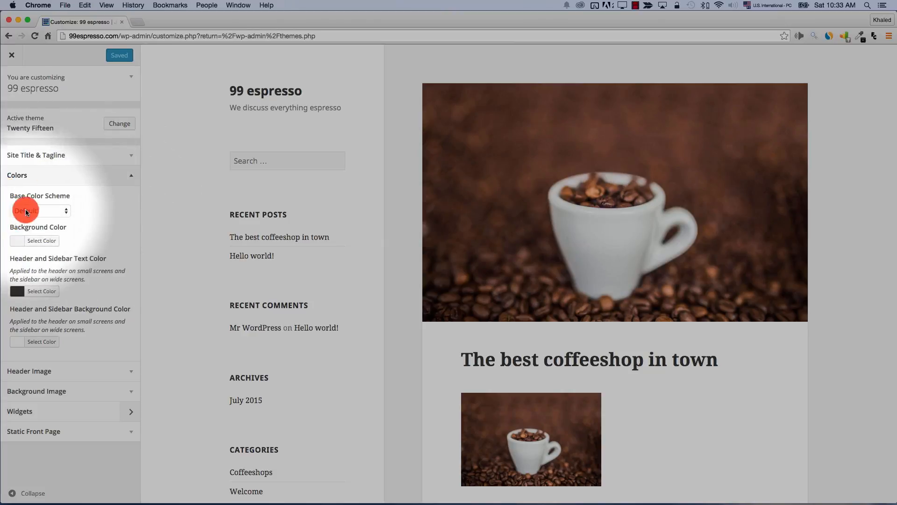
{"action": "left_click", "coordinate": [40, 212]}
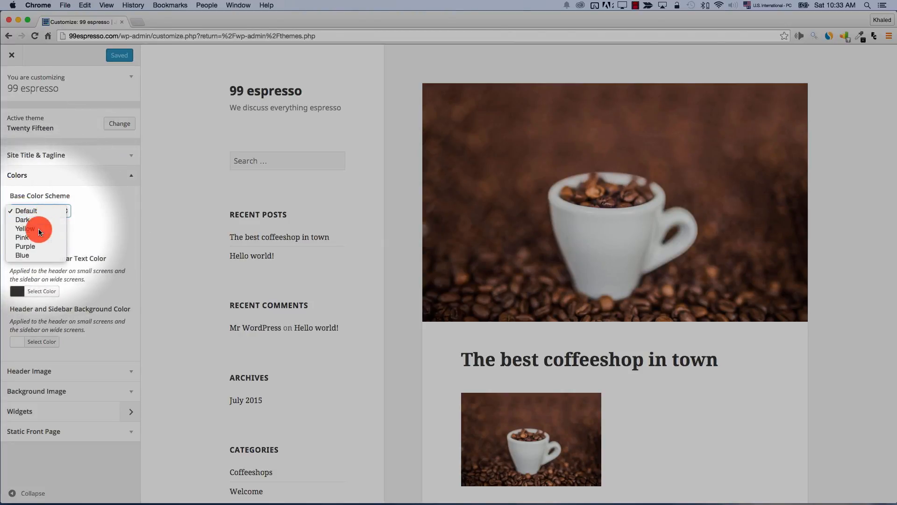
{"action": "left_click", "coordinate": [41, 232]}
{"action": "left_click", "coordinate": [43, 213]}
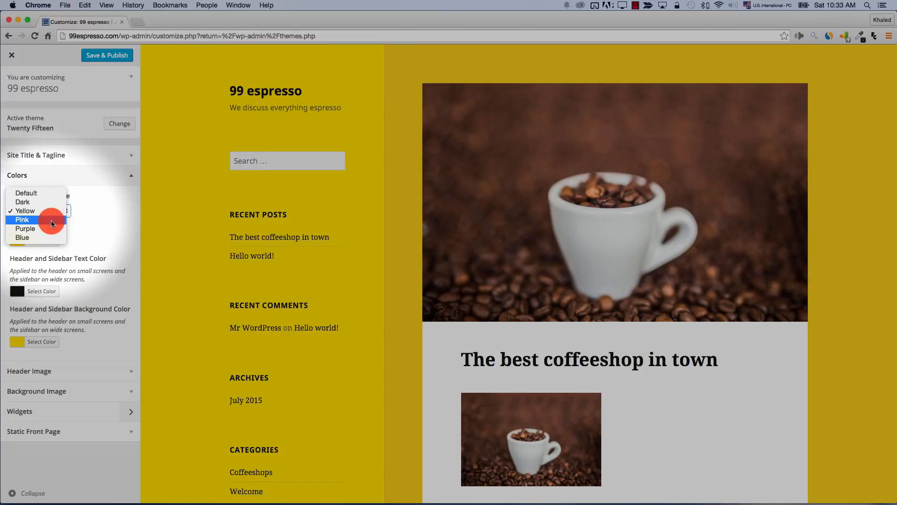
{"action": "left_click", "coordinate": [52, 222]}
{"action": "left_click", "coordinate": [51, 210]}
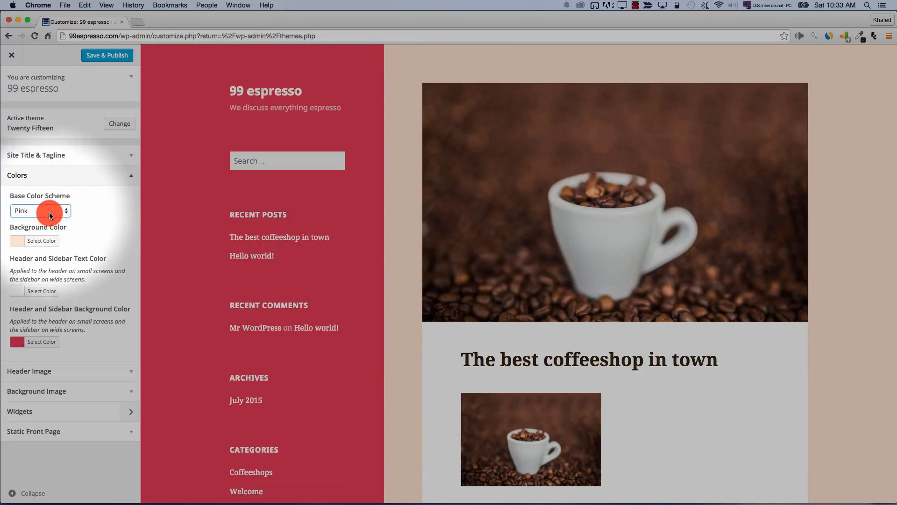
{"action": "left_click", "coordinate": [50, 213]}
{"action": "left_click", "coordinate": [52, 219]}
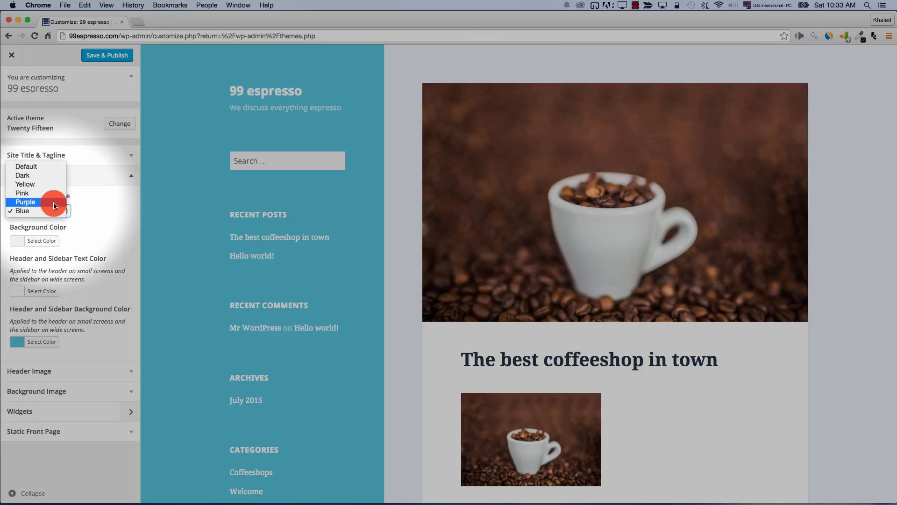
{"action": "left_click", "coordinate": [55, 204]}
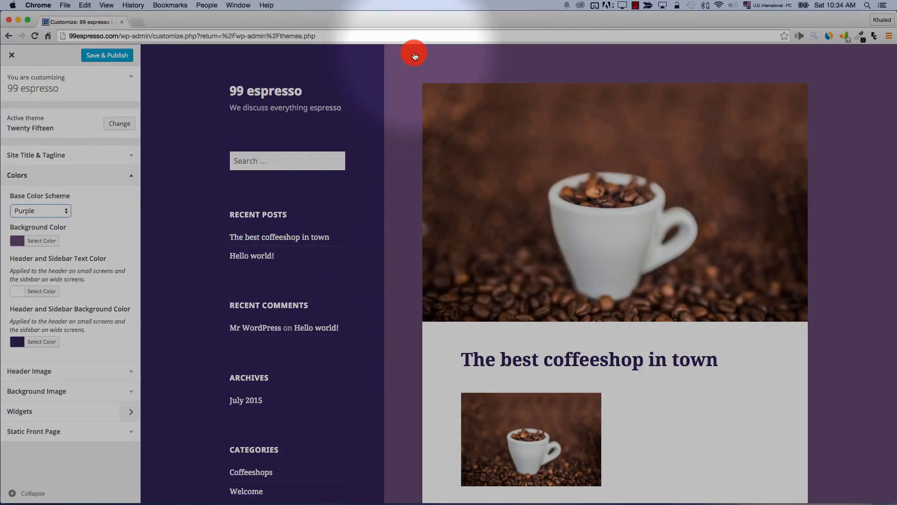
Try a grey-blue page and red sidebar background, then revert to the Default scheme
{"action": "left_click", "coordinate": [35, 245]}
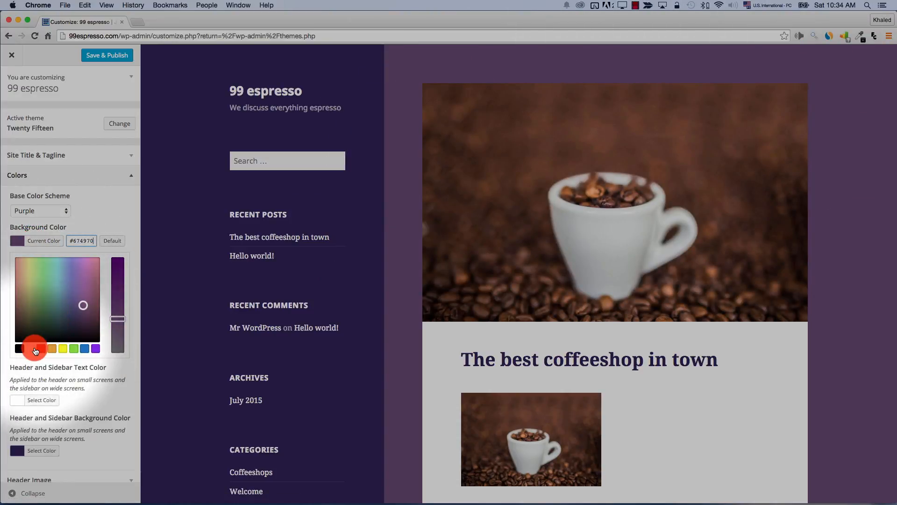
{"action": "left_click", "coordinate": [83, 350]}
{"action": "left_click_drag", "start_coordinate": [118, 282], "coordinate": [118, 332]}
{"action": "left_click", "coordinate": [44, 361]}
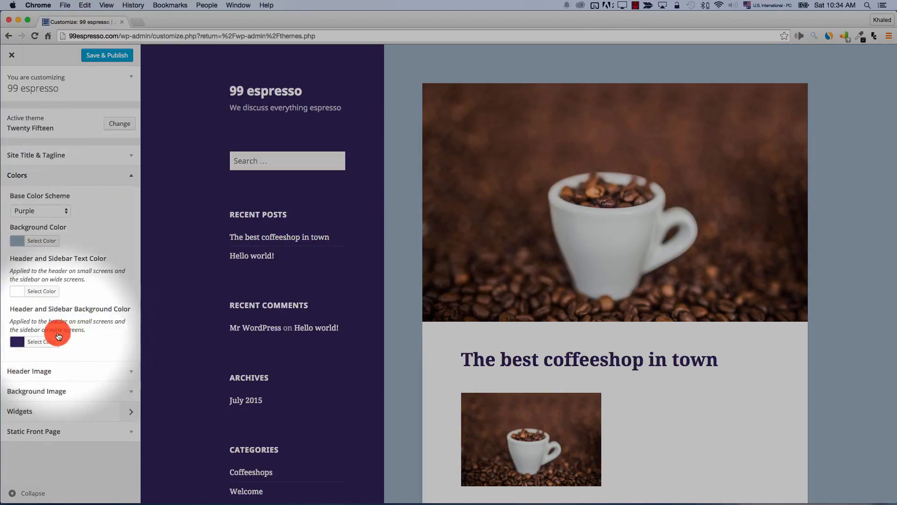
{"action": "left_click", "coordinate": [40, 341]}
{"action": "left_click", "coordinate": [41, 450]}
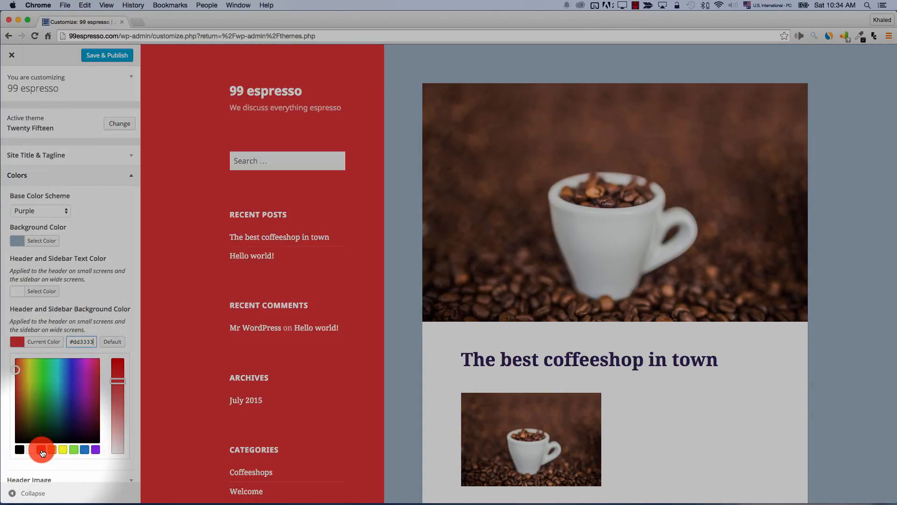
{"action": "left_click", "coordinate": [40, 211]}
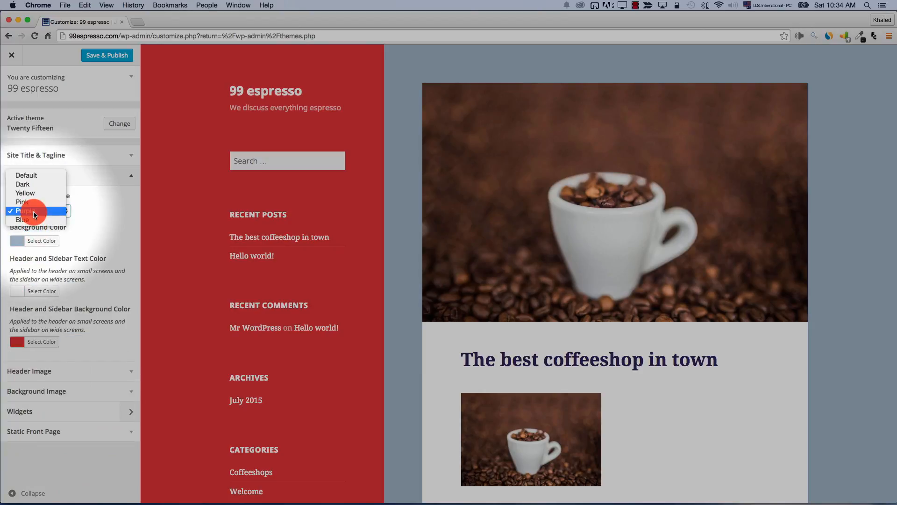
{"action": "left_click", "coordinate": [23, 175]}
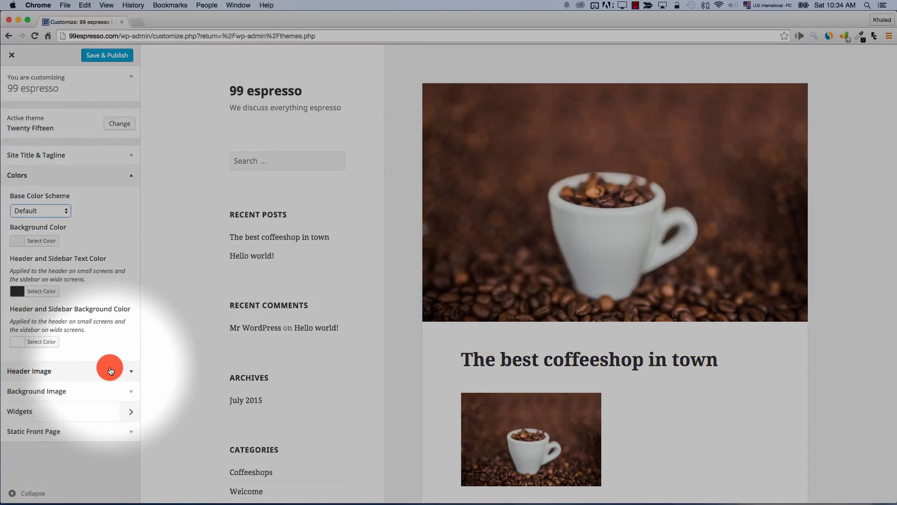
{"action": "left_click", "coordinate": [77, 372]}
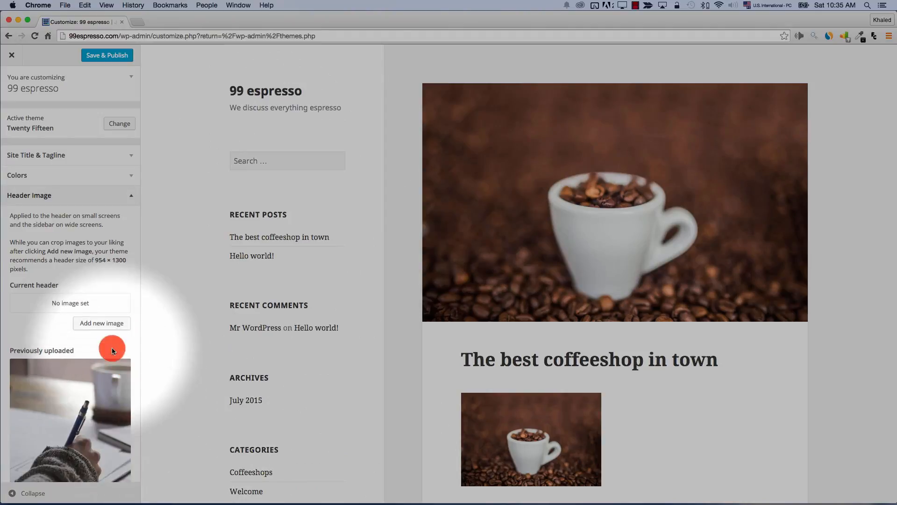
Choose the latte cup photo from the Media Library, crop it and set it as the header image
{"action": "left_click", "coordinate": [85, 329]}
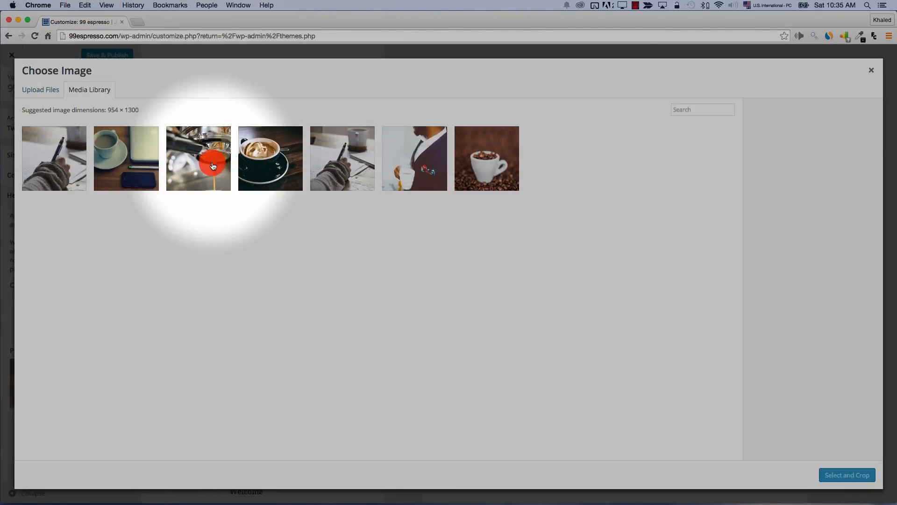
{"action": "left_click", "coordinate": [280, 158]}
{"action": "left_click", "coordinate": [836, 467]}
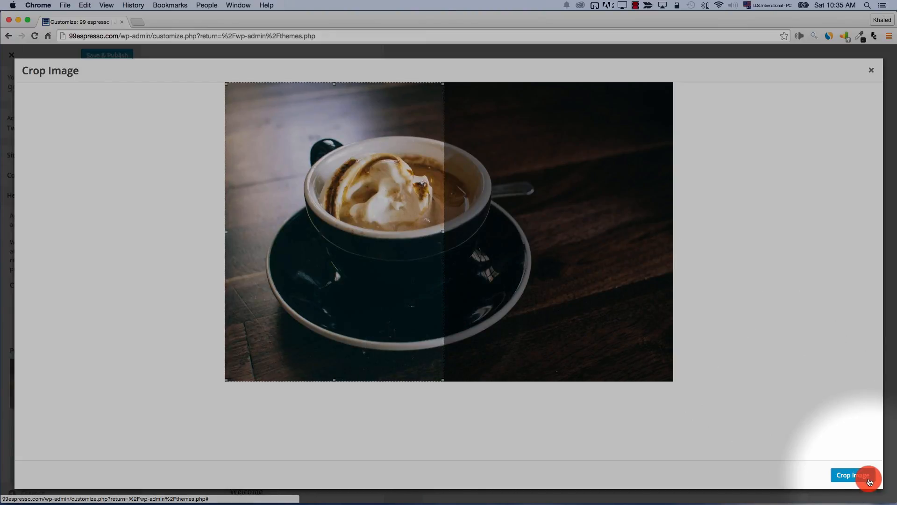
{"action": "left_click_drag", "start_coordinate": [358, 237], "coordinate": [571, 252]}
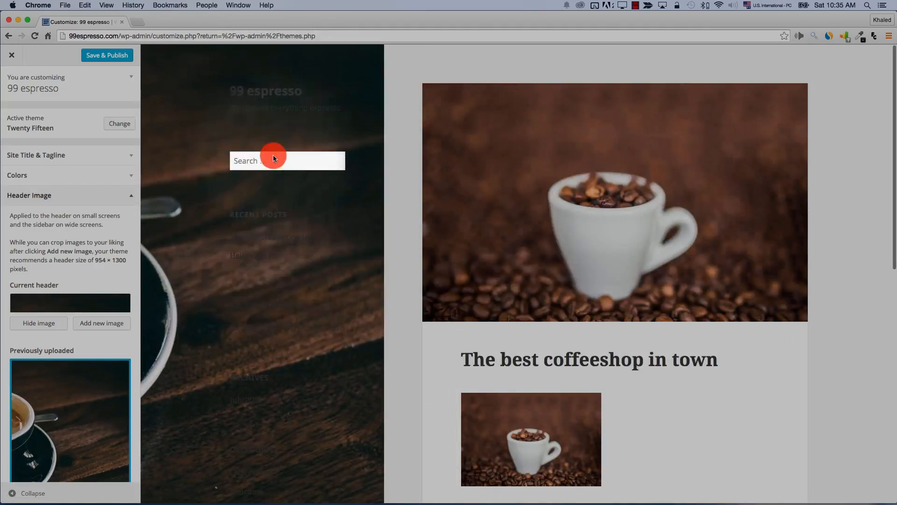
{"action": "scroll", "coordinate": [274, 350], "scroll_direction": "down", "scroll_amount": 7}
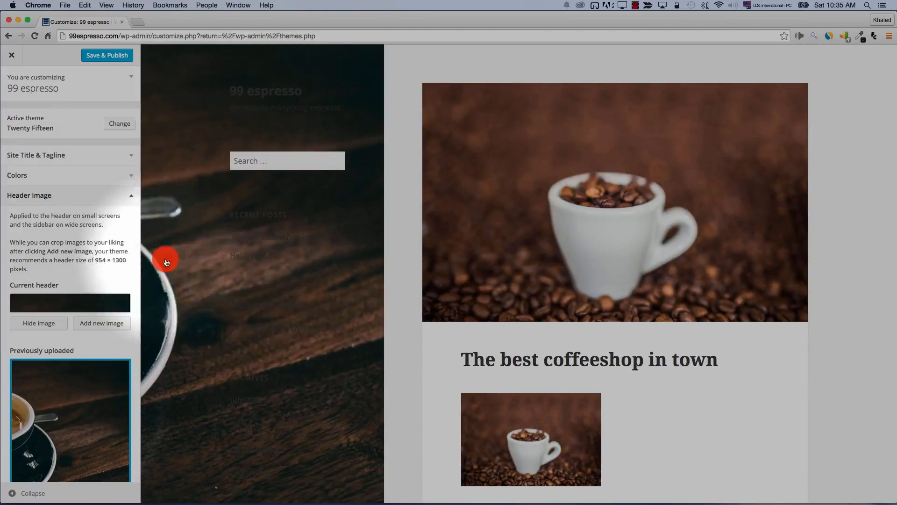
Set the Header and Sidebar Text Color to a light colour in Colors
{"action": "left_click", "coordinate": [64, 176]}
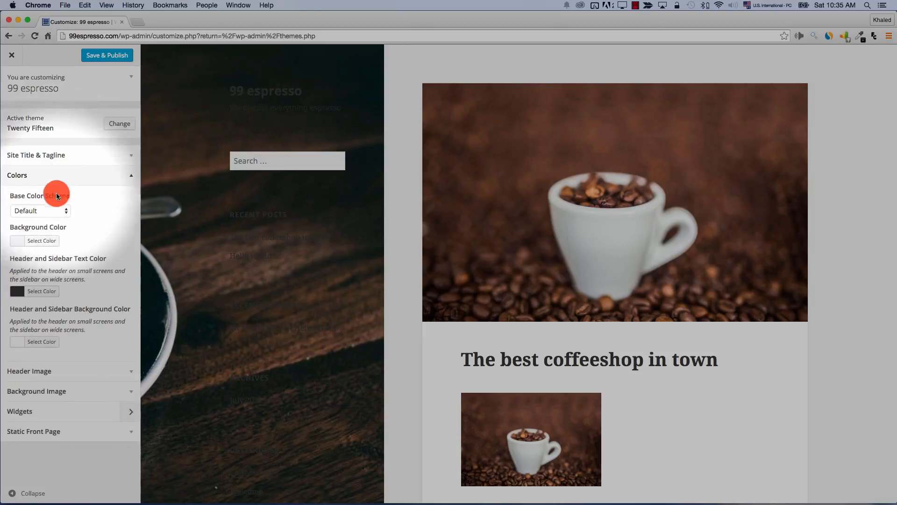
{"action": "left_click", "coordinate": [39, 296]}
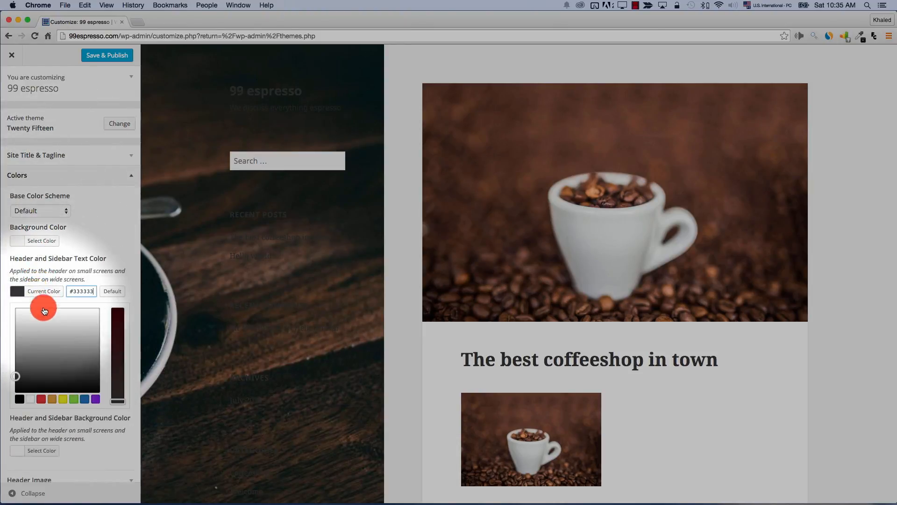
{"action": "scroll", "coordinate": [245, 311], "scroll_direction": "down", "scroll_amount": 6}
{"action": "scroll", "coordinate": [244, 311], "scroll_direction": "up", "scroll_amount": 5}
{"action": "left_click", "coordinate": [63, 183]}
{"action": "left_click", "coordinate": [62, 185]}
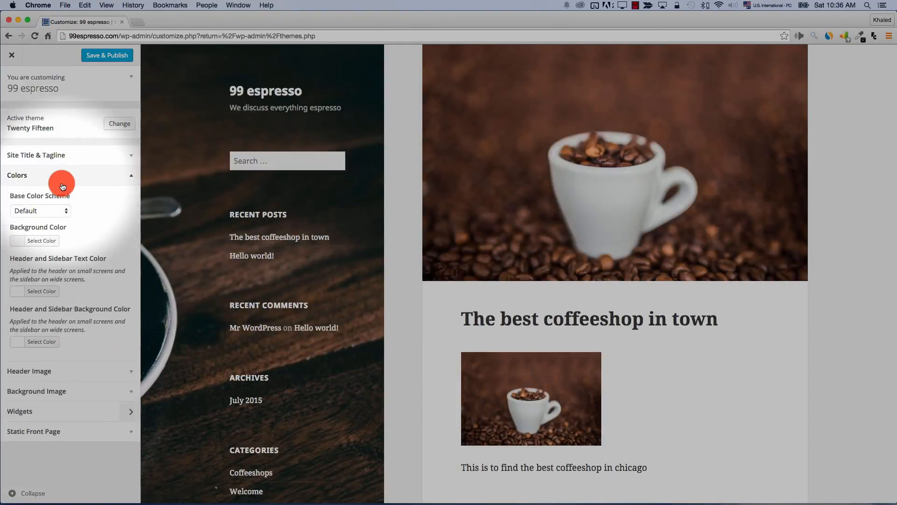
Expand the Background Image settings in the customizer
{"action": "left_click", "coordinate": [95, 368]}
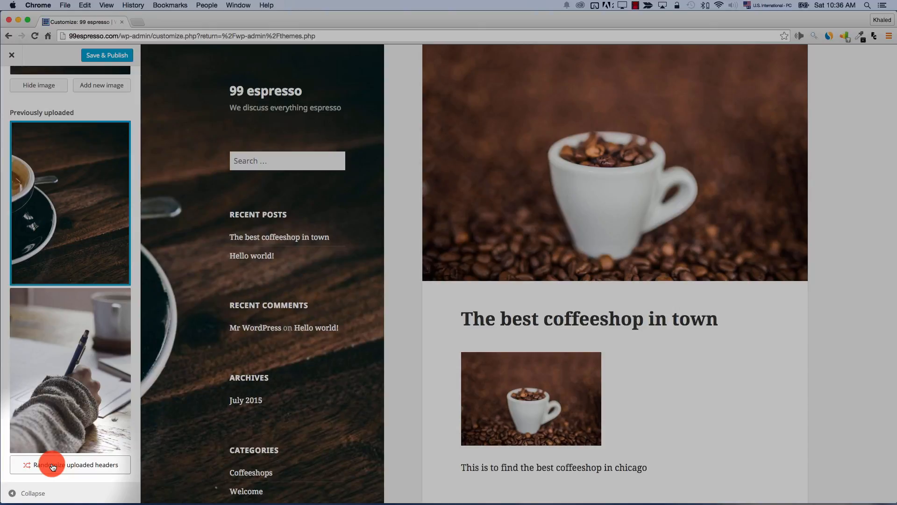
{"action": "scroll", "coordinate": [53, 449], "scroll_direction": "down", "scroll_amount": 3}
{"action": "left_click", "coordinate": [53, 426]}
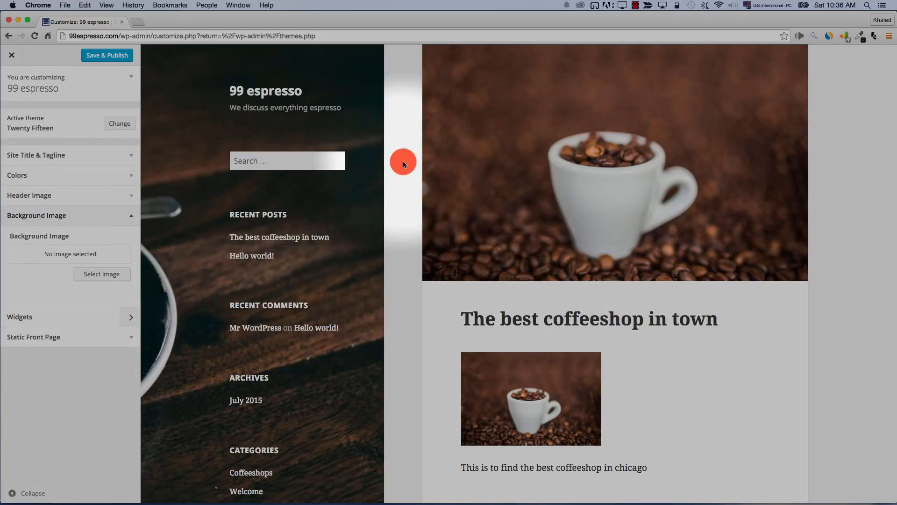
Set a photo of someone writing beside a coffee cup as the background image
{"action": "scroll", "coordinate": [406, 153], "scroll_direction": "up", "scroll_amount": 2}
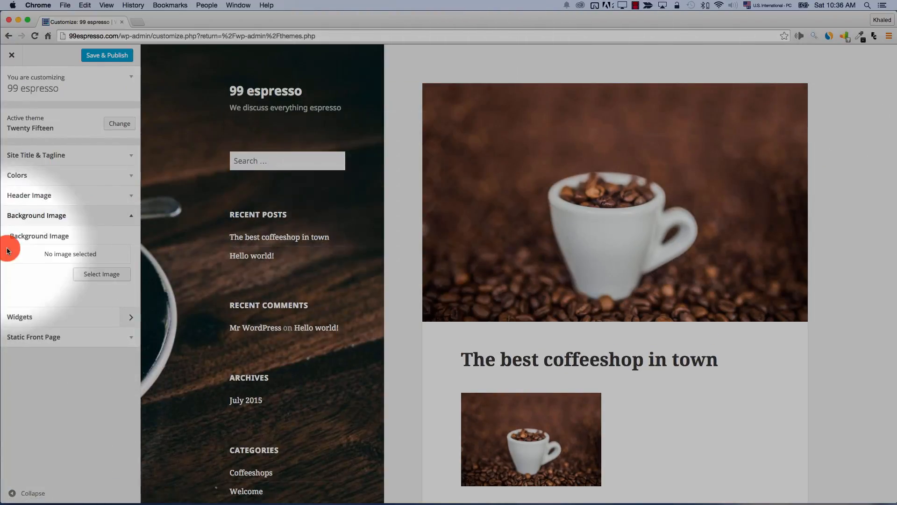
{"action": "left_click", "coordinate": [104, 275]}
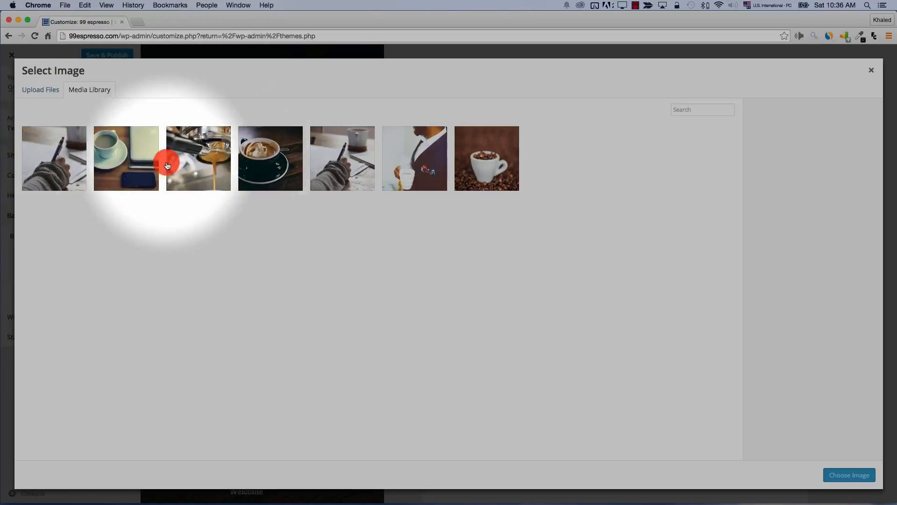
{"action": "left_click", "coordinate": [352, 166]}
{"action": "left_click", "coordinate": [838, 474]}
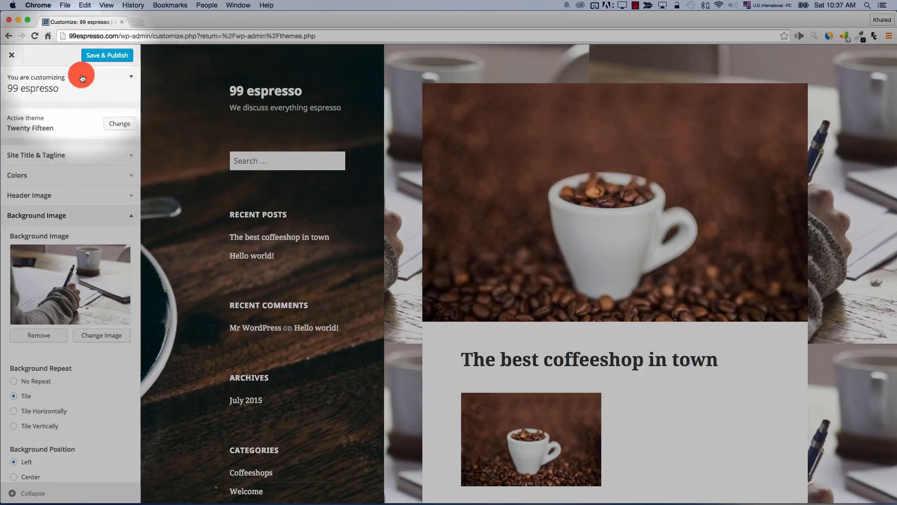
Set Background Attachment to Fixed
{"action": "scroll", "coordinate": [111, 136], "scroll_direction": "down", "scroll_amount": 5}
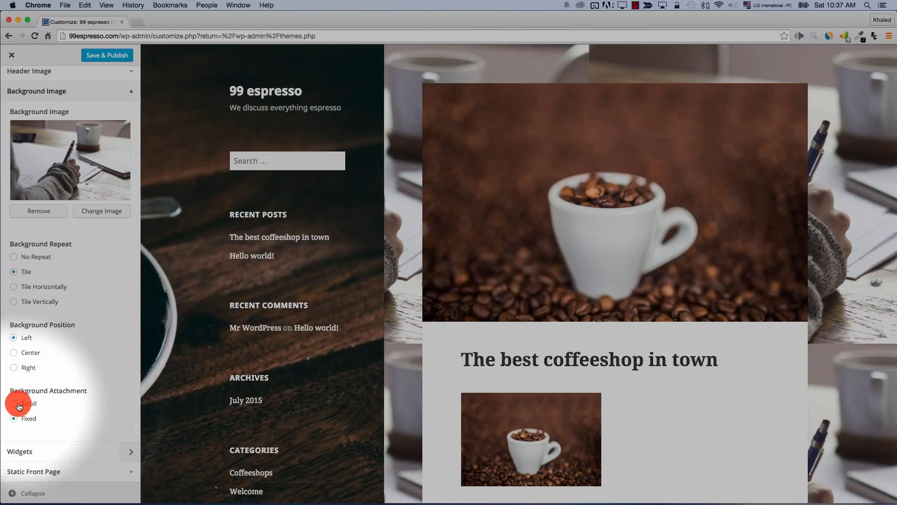
{"action": "scroll", "coordinate": [486, 391], "scroll_direction": "down", "scroll_amount": 10}
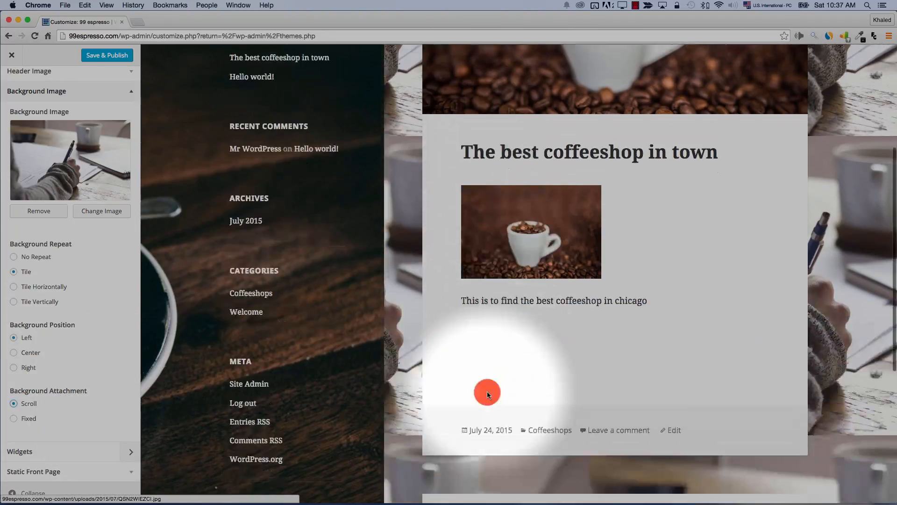
{"action": "scroll", "coordinate": [488, 395], "scroll_direction": "up", "scroll_amount": 7}
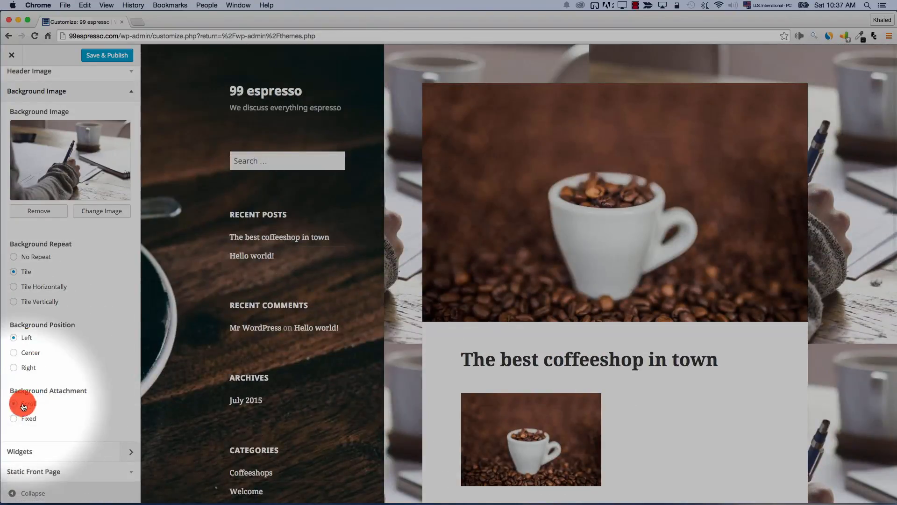
{"action": "left_click", "coordinate": [22, 417]}
{"action": "scroll", "coordinate": [457, 291], "scroll_direction": "down", "scroll_amount": 10}
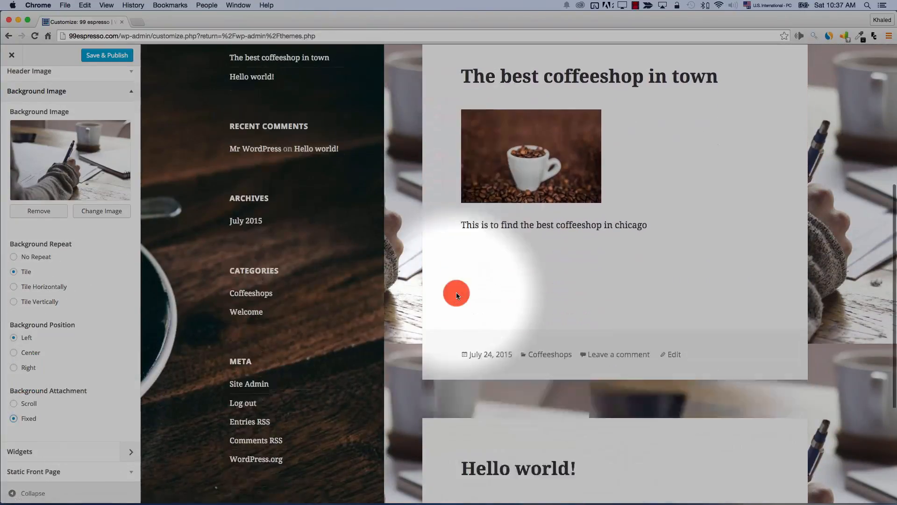
{"action": "scroll", "coordinate": [458, 295], "scroll_direction": "up", "scroll_amount": 10}
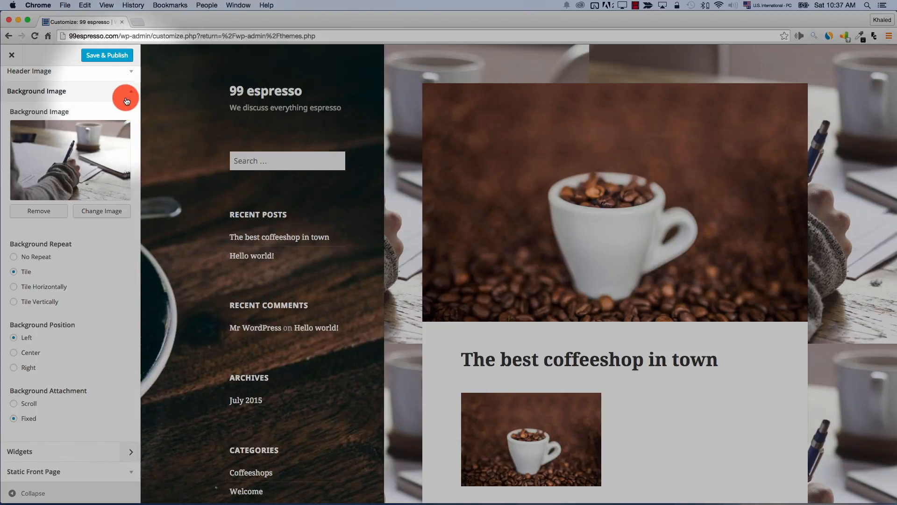
Open the sidebar Widget Area and drag the Search widget to the top
{"action": "left_click", "coordinate": [126, 457]}
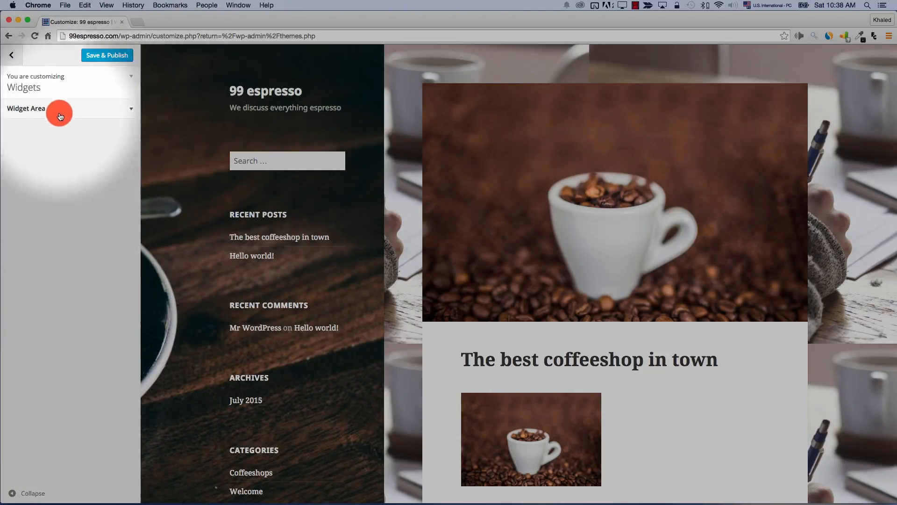
{"action": "left_click", "coordinate": [129, 112]}
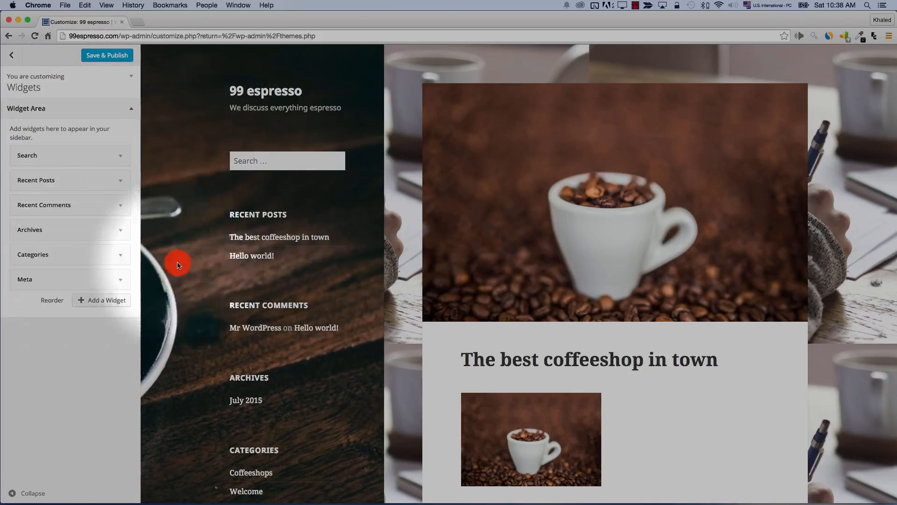
{"action": "scroll", "coordinate": [310, 403], "scroll_direction": "down", "scroll_amount": 5}
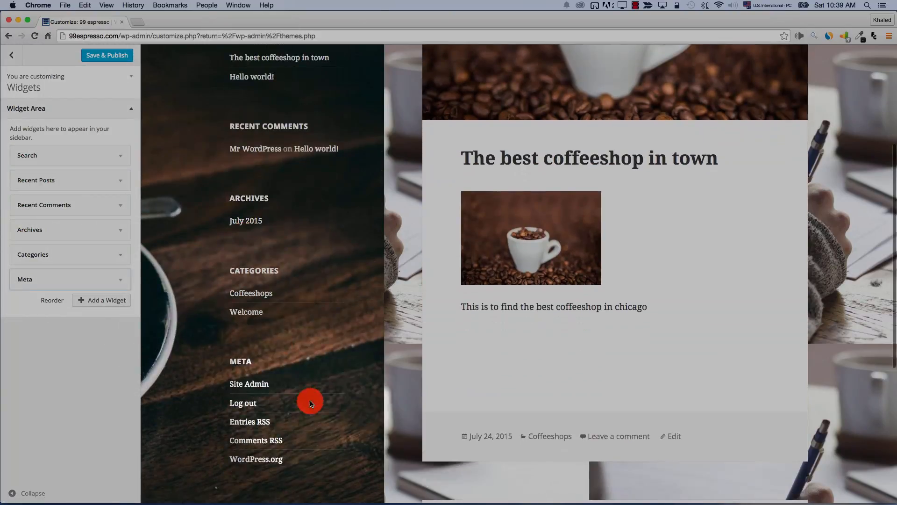
{"action": "scroll", "coordinate": [290, 380], "scroll_direction": "up", "scroll_amount": 5}
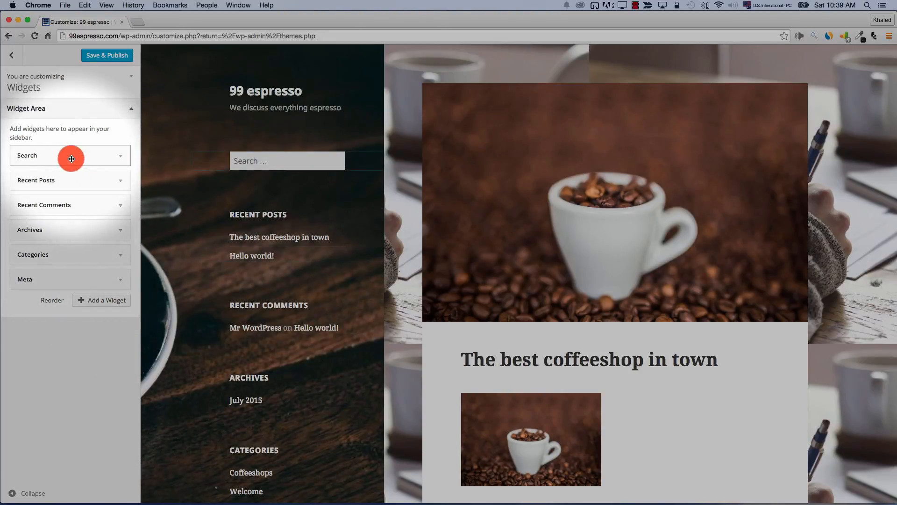
{"action": "left_click_drag", "start_coordinate": [71, 158], "coordinate": [72, 215]}
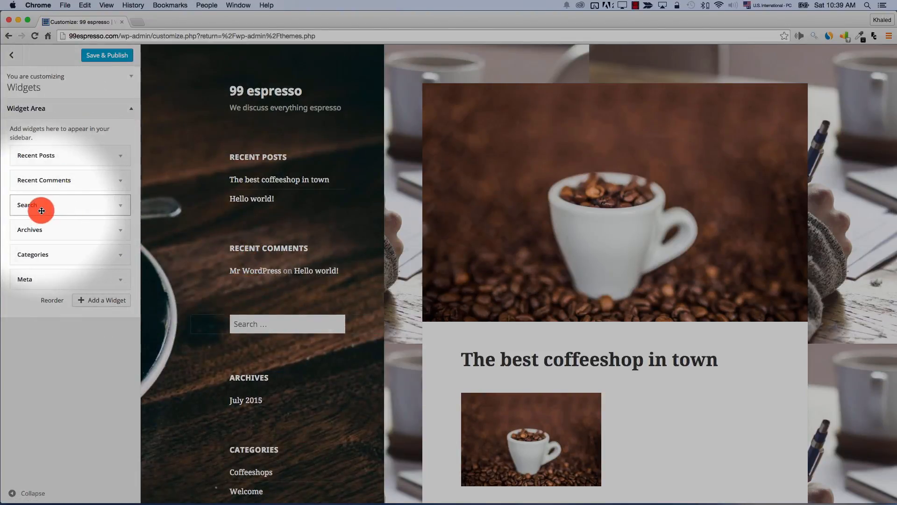
{"action": "left_click_drag", "start_coordinate": [41, 209], "coordinate": [40, 147]}
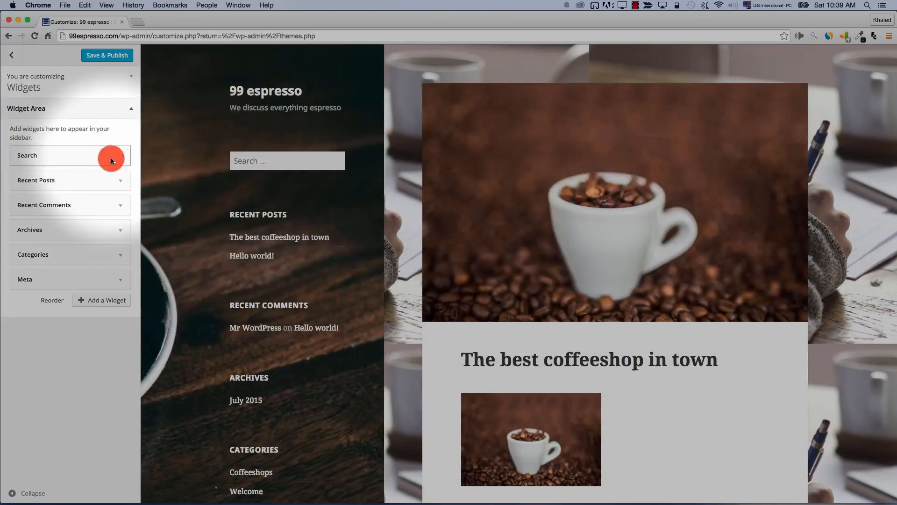
Title the Search widget 'Search the site' and move Recent Posts above it
{"action": "left_click", "coordinate": [121, 156]}
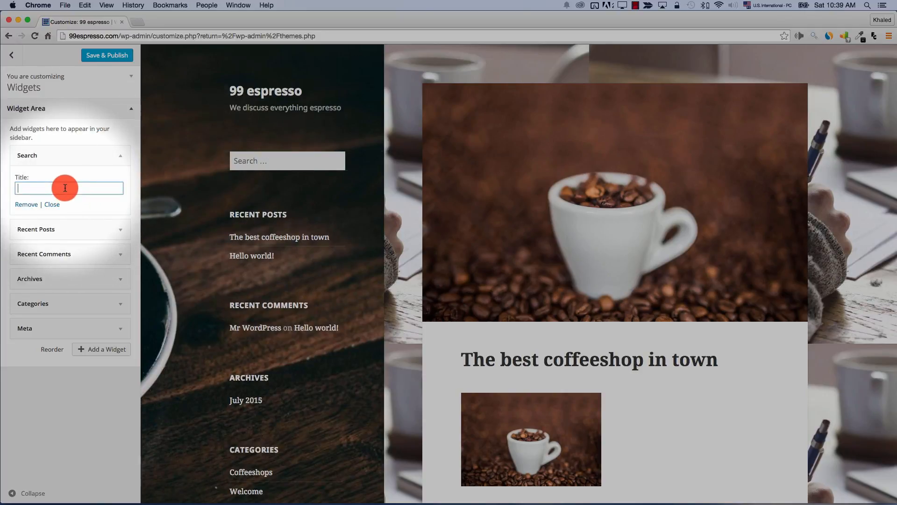
{"action": "type", "text": "Search the site"}
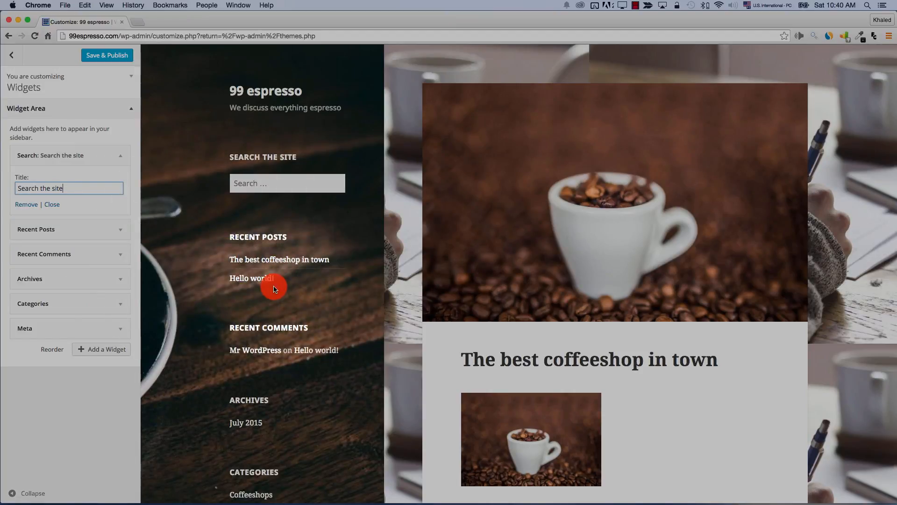
{"action": "left_click_drag", "start_coordinate": [76, 178], "coordinate": [76, 145]}
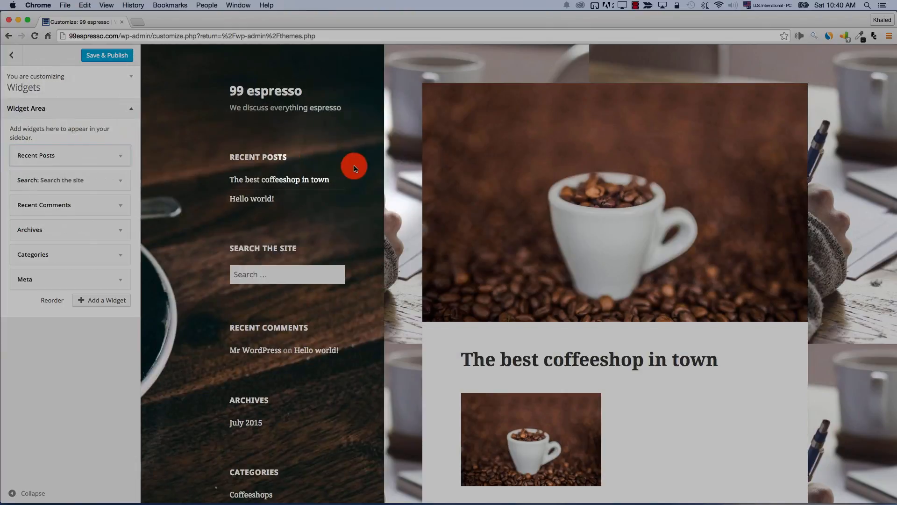
Expand the settings of each sidebar widget, from Recent Posts through Meta
{"action": "left_click", "coordinate": [121, 158]}
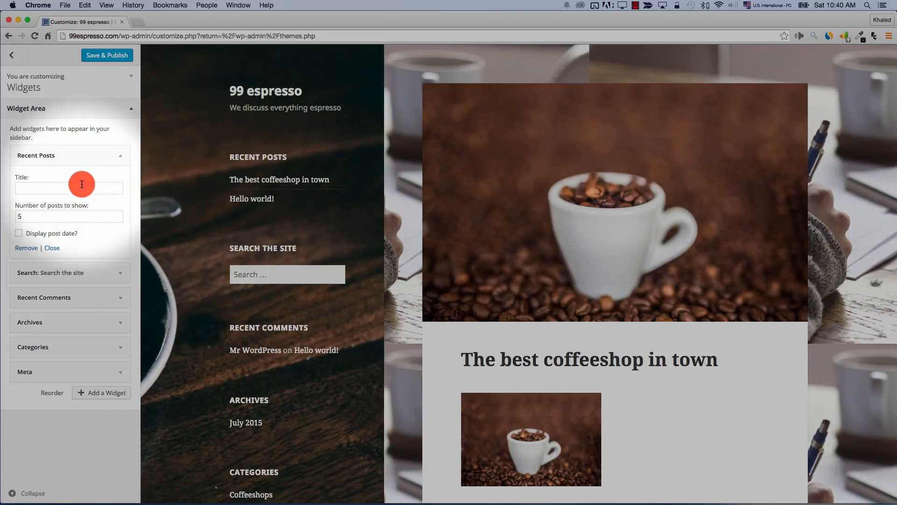
{"action": "left_click", "coordinate": [74, 214]}
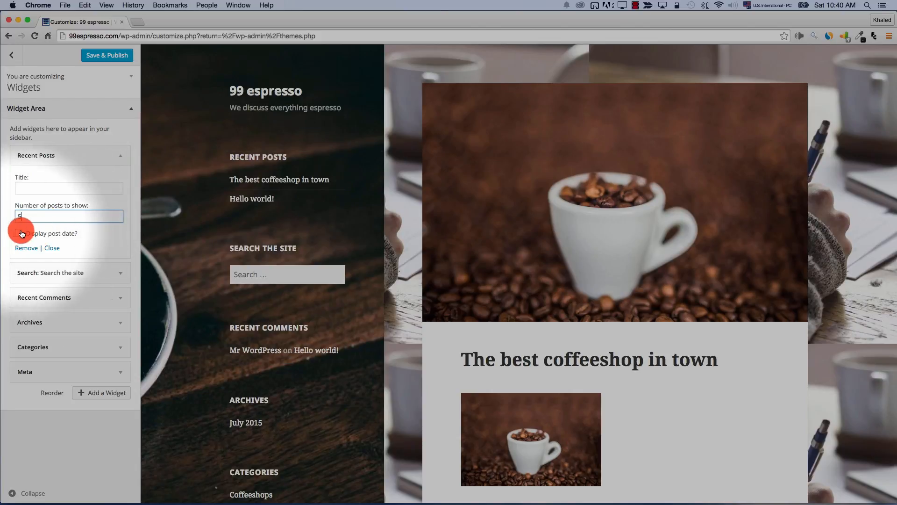
{"action": "left_click", "coordinate": [119, 273]}
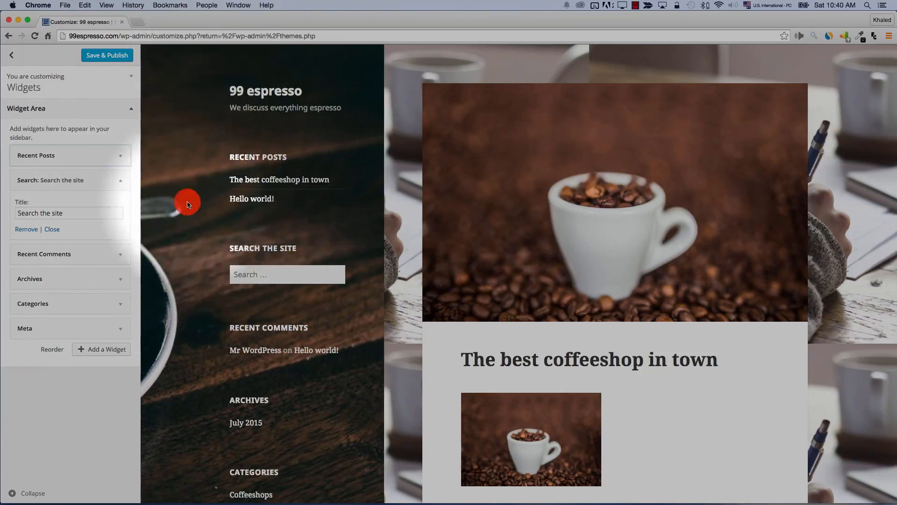
{"action": "left_click", "coordinate": [122, 253]}
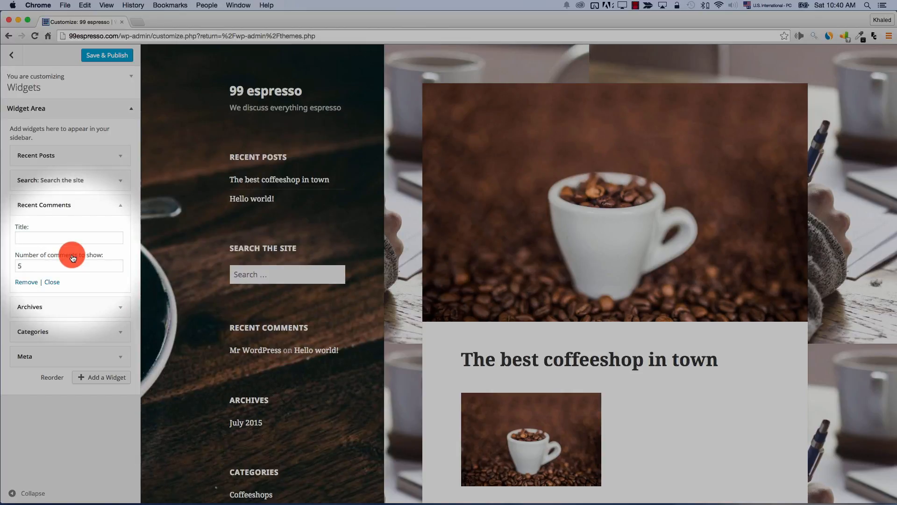
{"action": "left_click", "coordinate": [117, 307]}
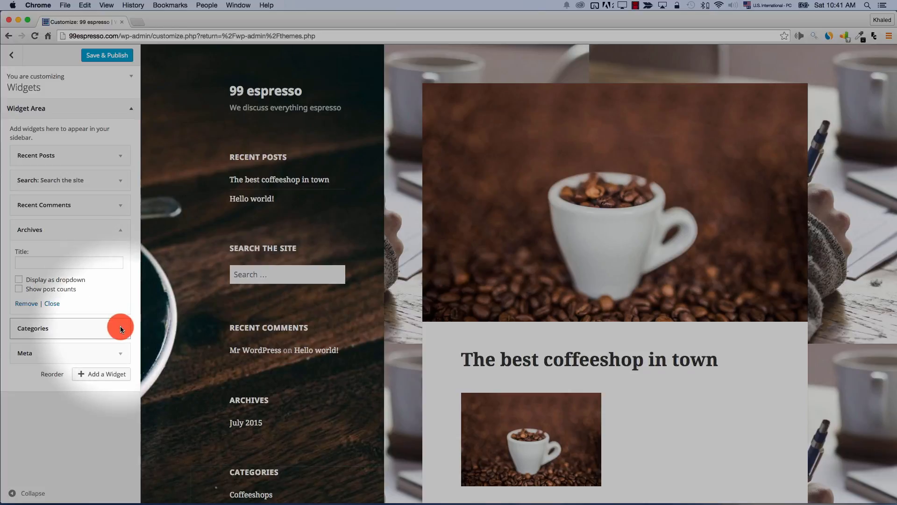
{"action": "left_click", "coordinate": [120, 327]}
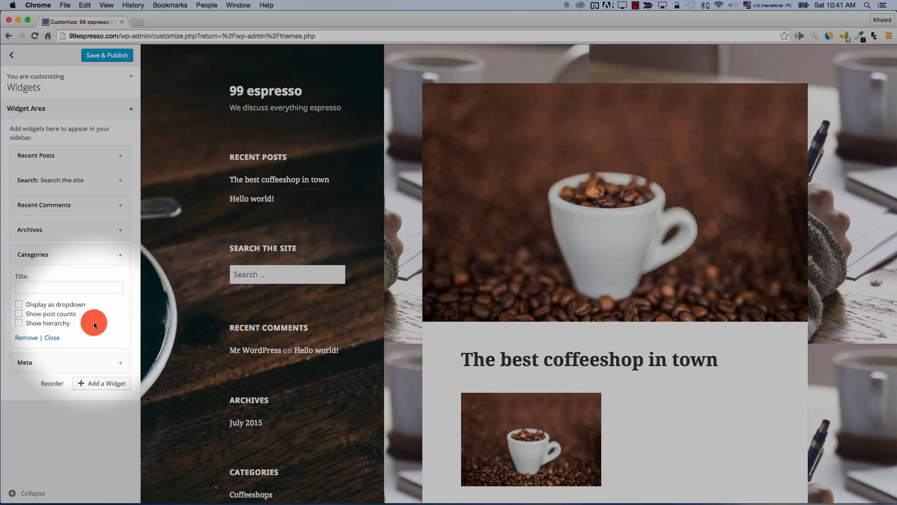
{"action": "left_click", "coordinate": [124, 366]}
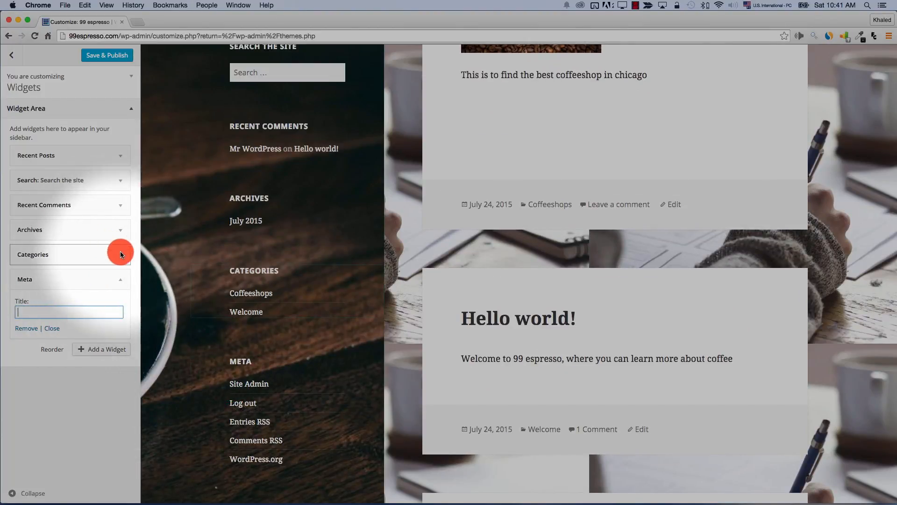
Remove the Archives widget, move Search the site above Recent Posts, and go back
{"action": "left_click", "coordinate": [121, 231]}
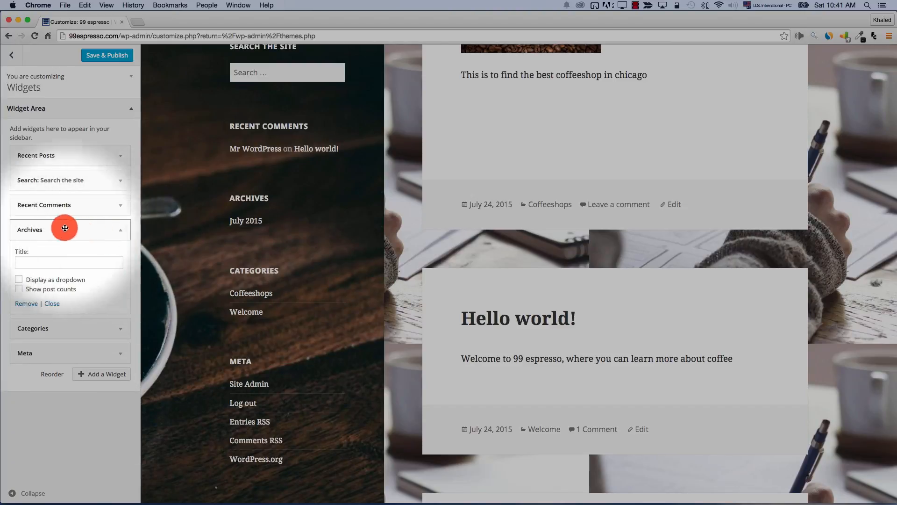
{"action": "left_click", "coordinate": [27, 303]}
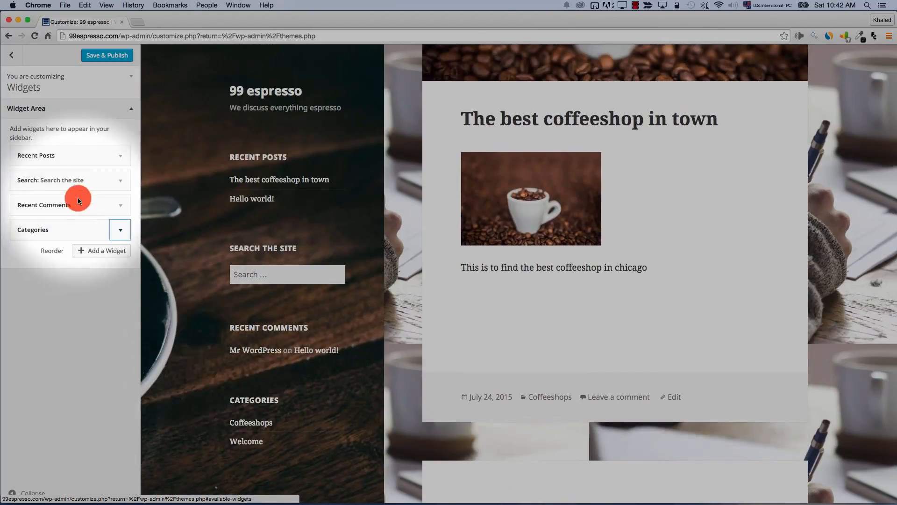
{"action": "left_click_drag", "start_coordinate": [34, 178], "coordinate": [39, 147]}
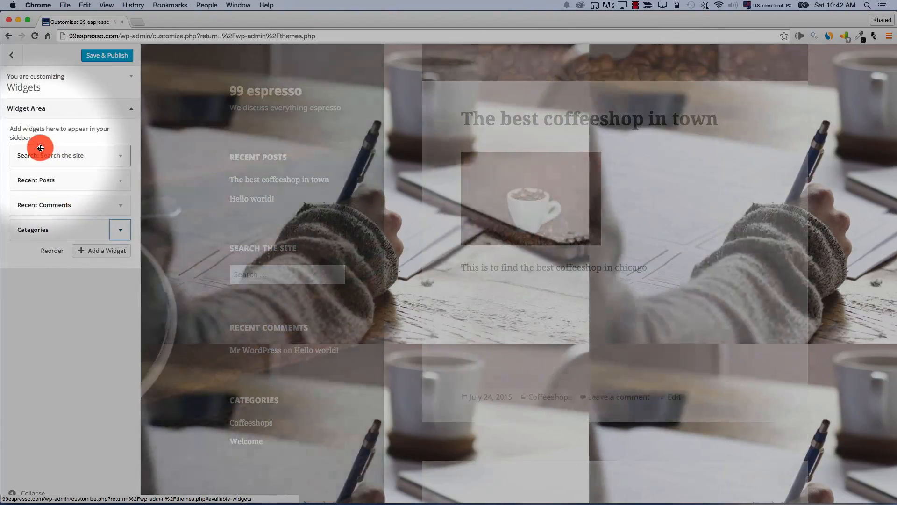
{"action": "left_click", "coordinate": [9, 56]}
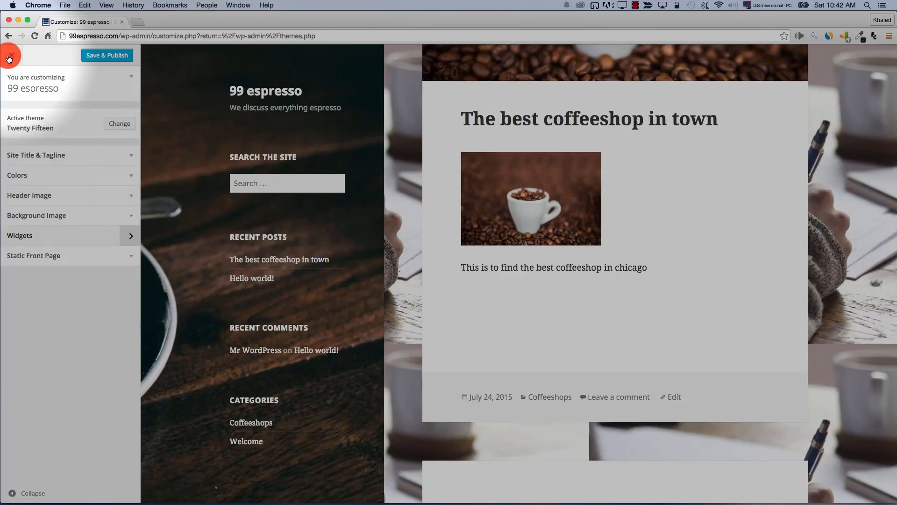
Expand Static Front Page, showing the front page set to display latest posts
{"action": "left_click", "coordinate": [122, 260]}
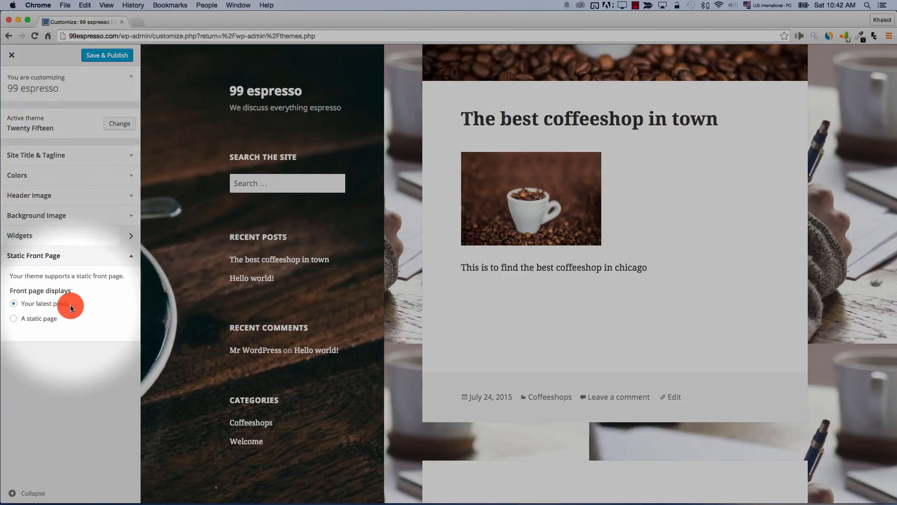
{"action": "scroll", "coordinate": [391, 287], "scroll_direction": "up", "scroll_amount": 5}
{"action": "scroll", "coordinate": [391, 288], "scroll_direction": "up", "scroll_amount": 1}
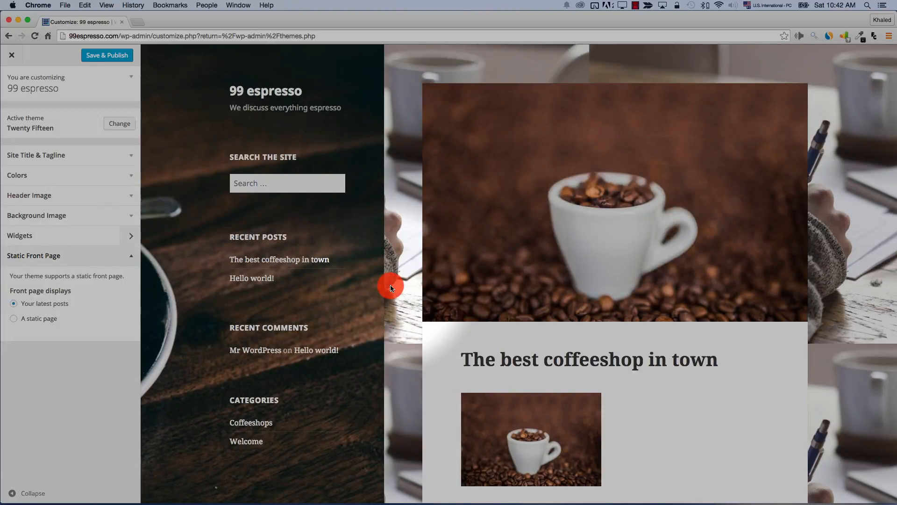
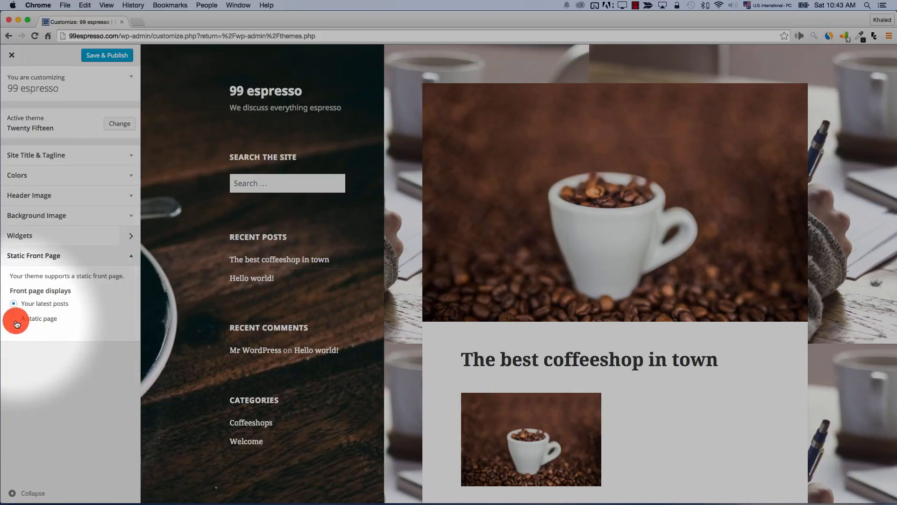
Show the static Home page as the front page, leaving Posts page at — Select —, then exit the Customizer
{"action": "left_click", "coordinate": [14, 319]}
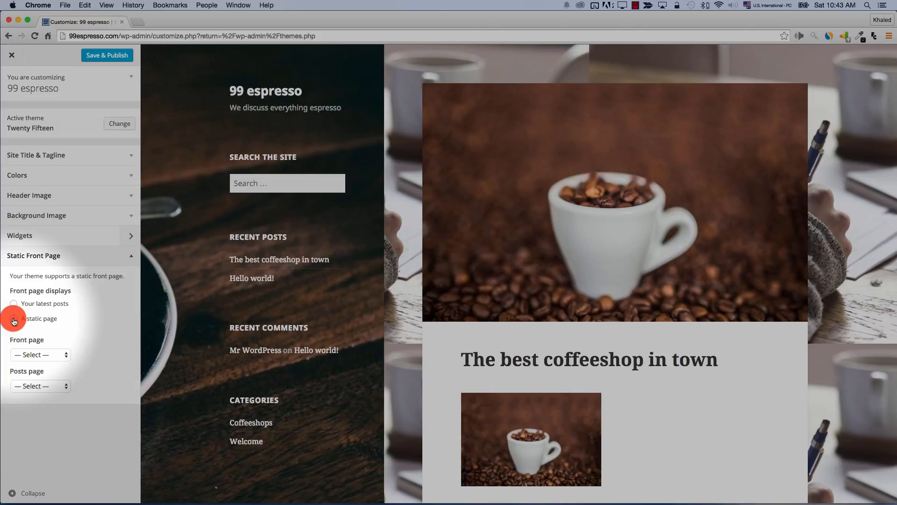
{"action": "left_click", "coordinate": [14, 319]}
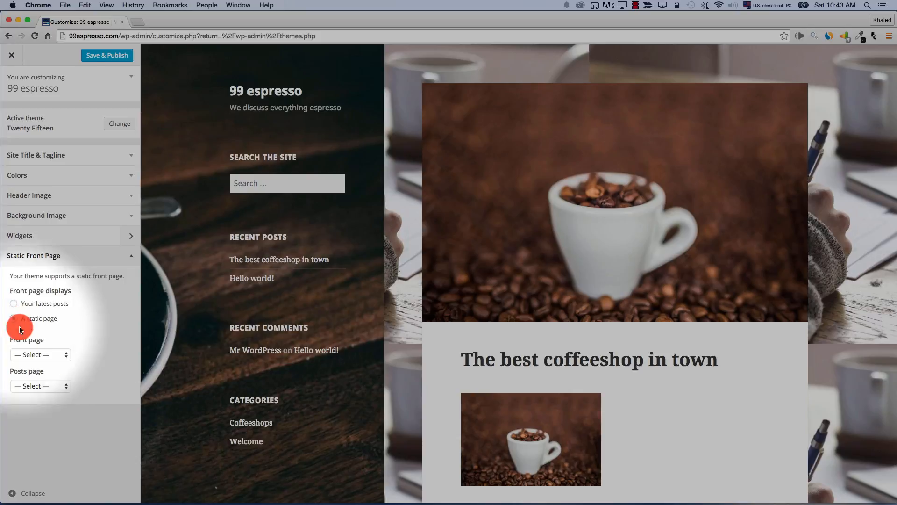
{"action": "left_click", "coordinate": [39, 390]}
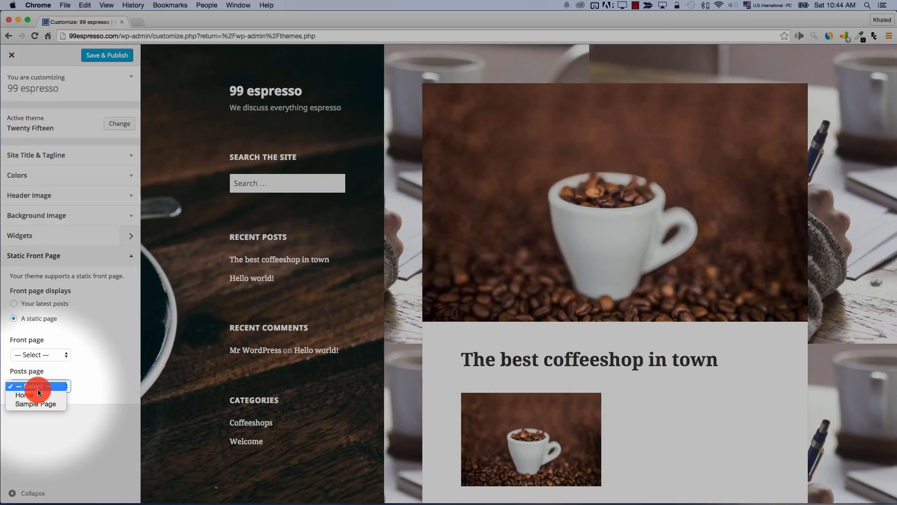
{"action": "left_click", "coordinate": [64, 352]}
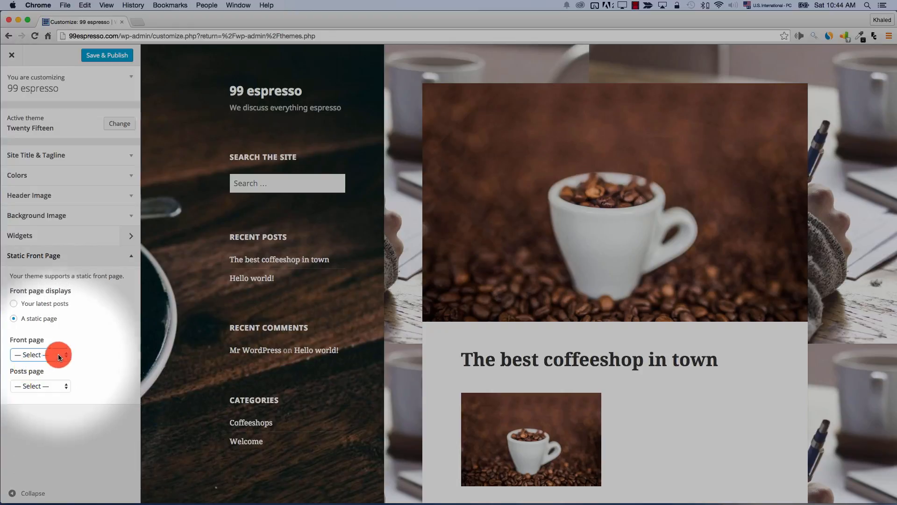
{"action": "left_click", "coordinate": [36, 355]}
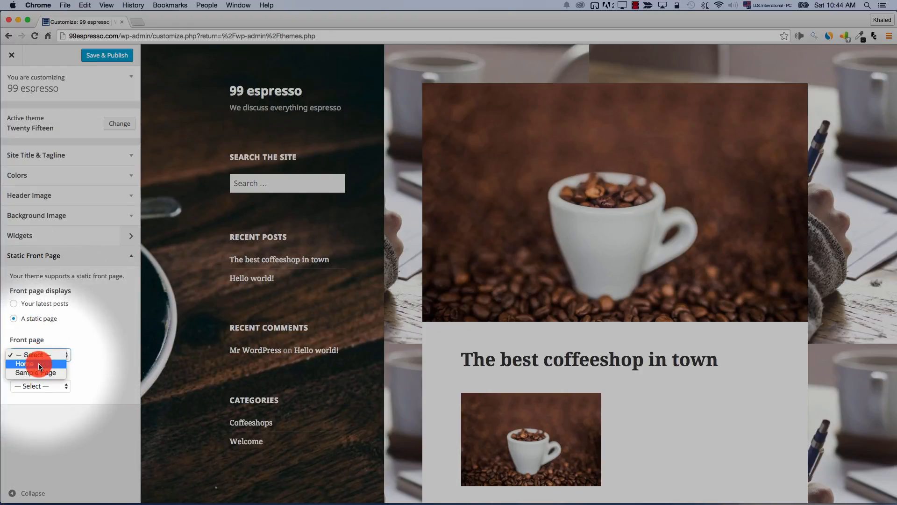
{"action": "left_click", "coordinate": [40, 364]}
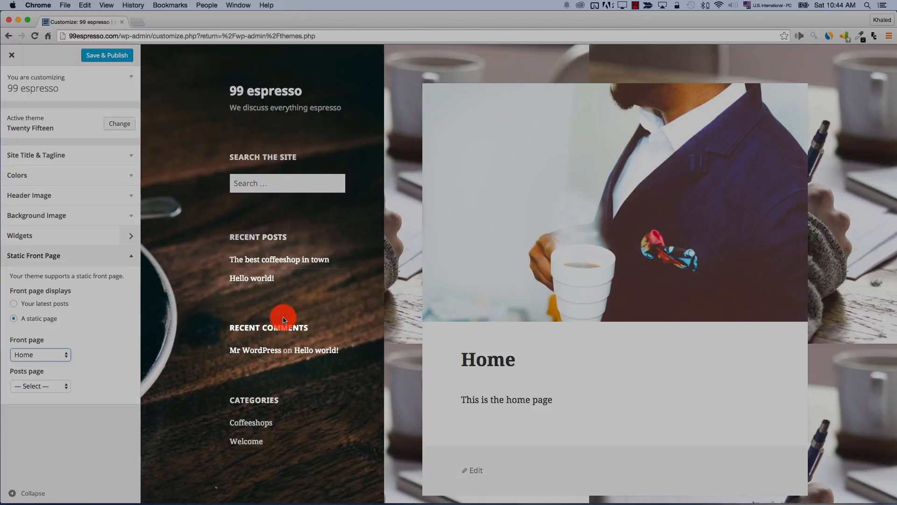
{"action": "left_click", "coordinate": [54, 386]}
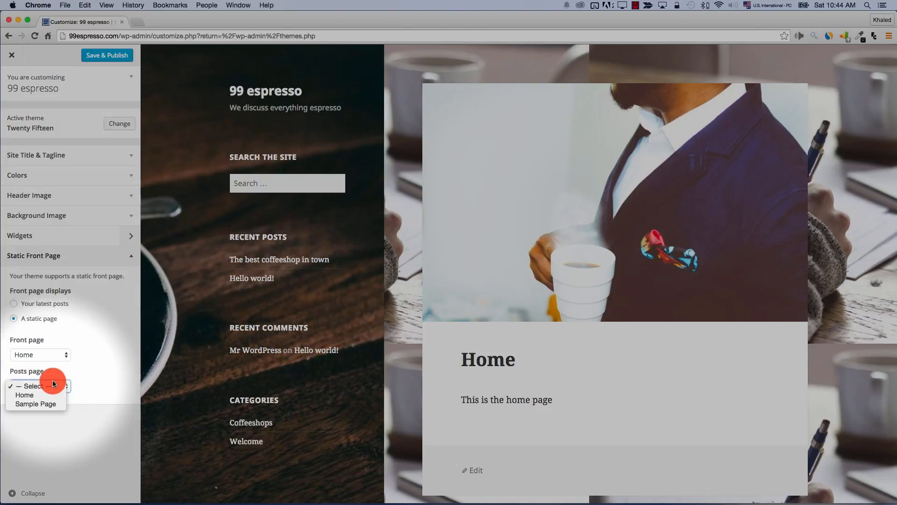
{"action": "left_click", "coordinate": [88, 384]}
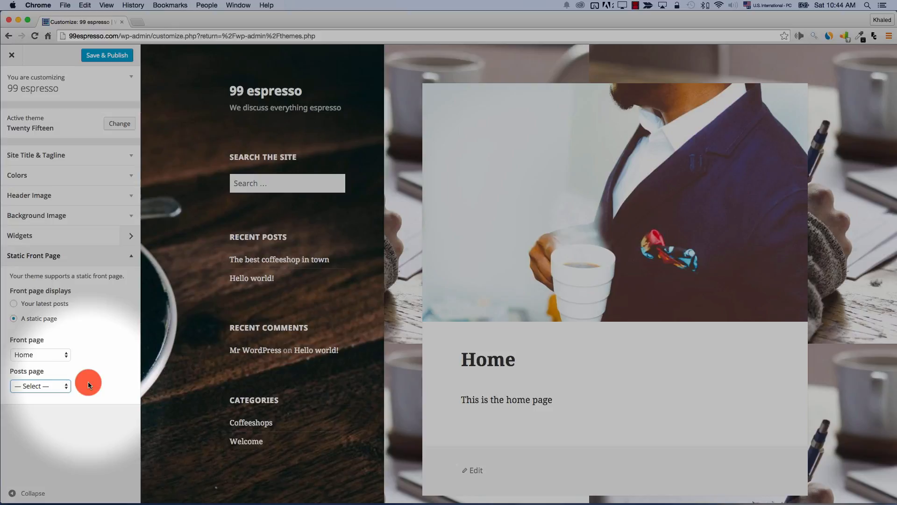
{"action": "left_click", "coordinate": [11, 54]}
{"action": "left_click", "coordinate": [516, 183]}
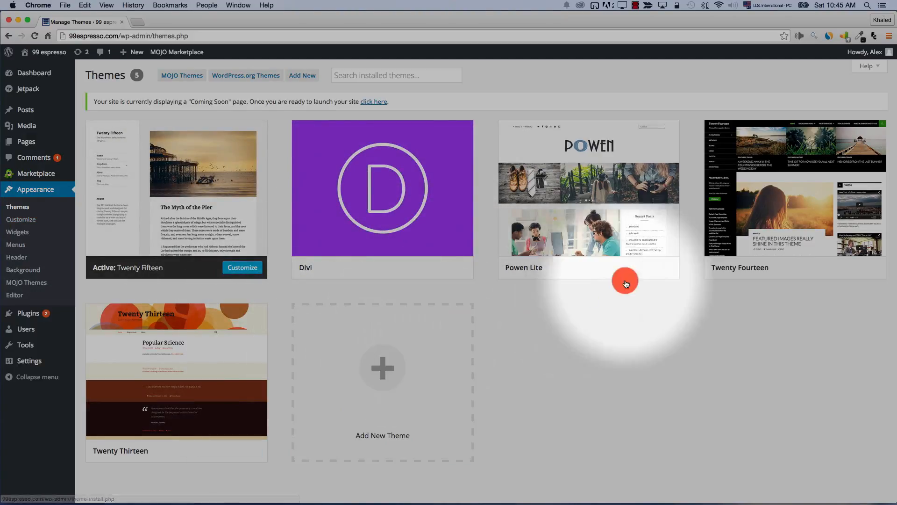
Activate the Powen Lite theme and open Appearance > Customize for it
{"action": "mouse_move", "coordinate": [644, 241]}
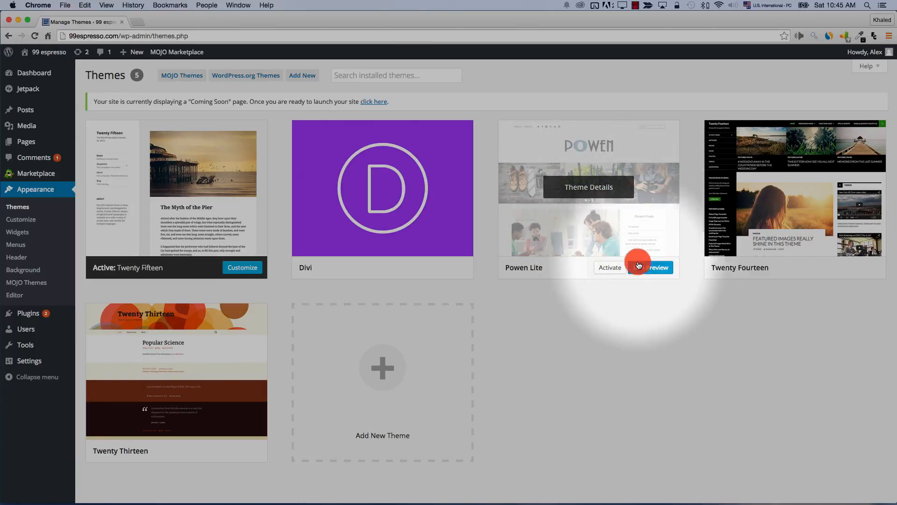
{"action": "left_click", "coordinate": [610, 267]}
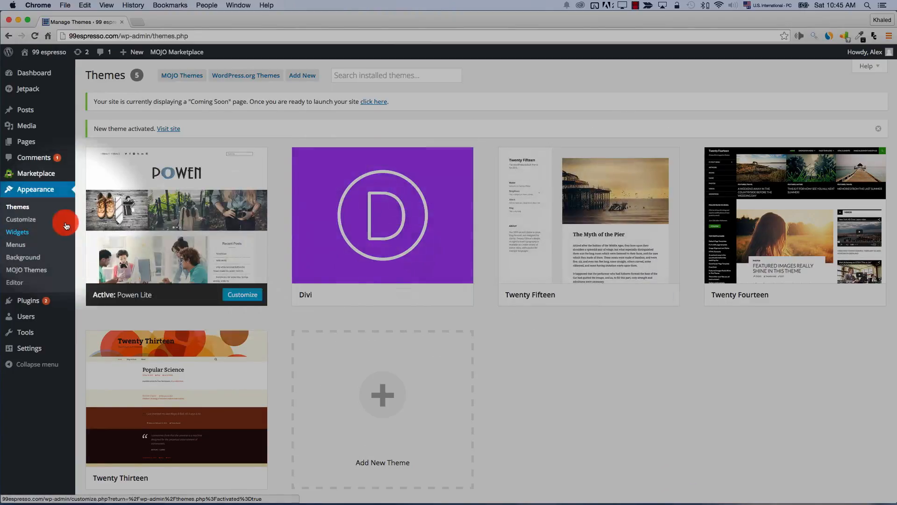
{"action": "left_click", "coordinate": [32, 221]}
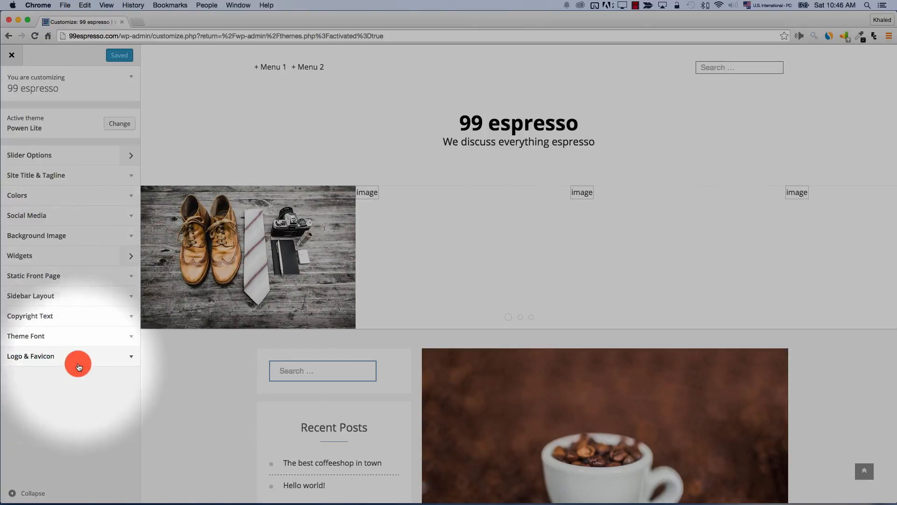
{"action": "left_click", "coordinate": [31, 356]}
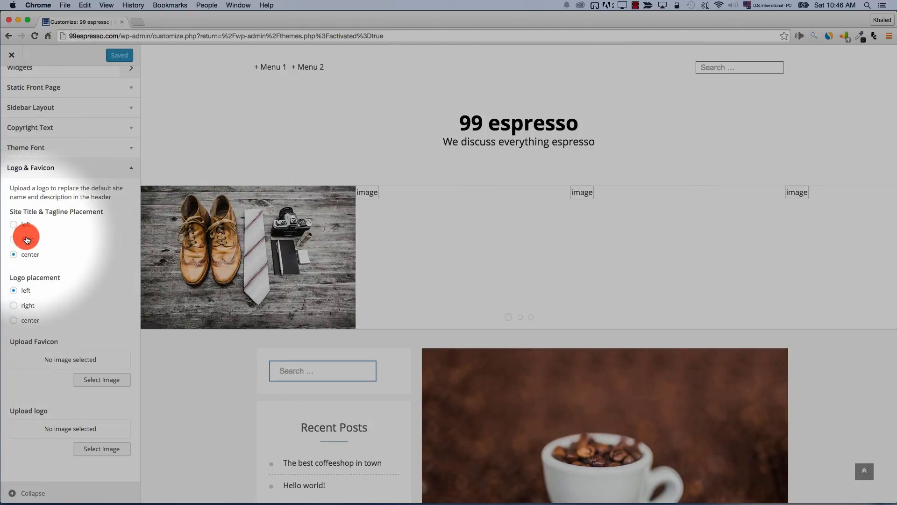
{"action": "left_click", "coordinate": [27, 236]}
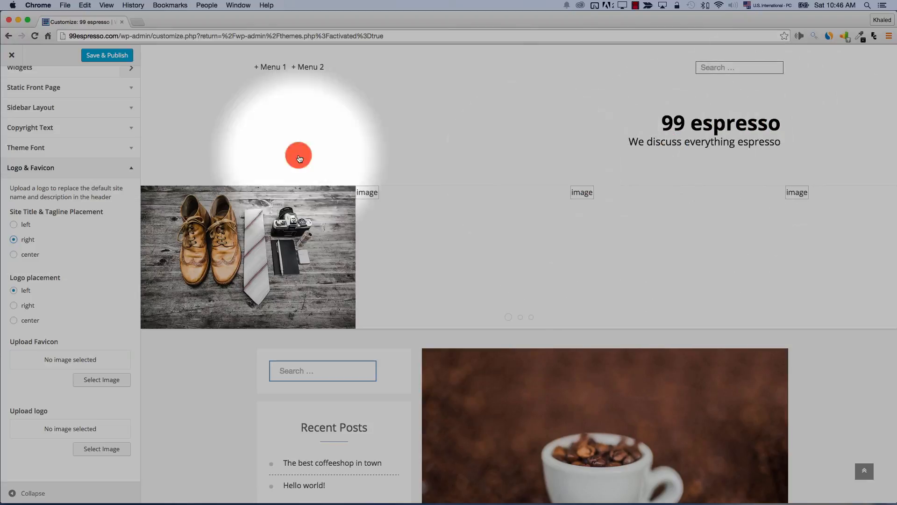
{"action": "left_click", "coordinate": [21, 226]}
{"action": "left_click", "coordinate": [21, 253]}
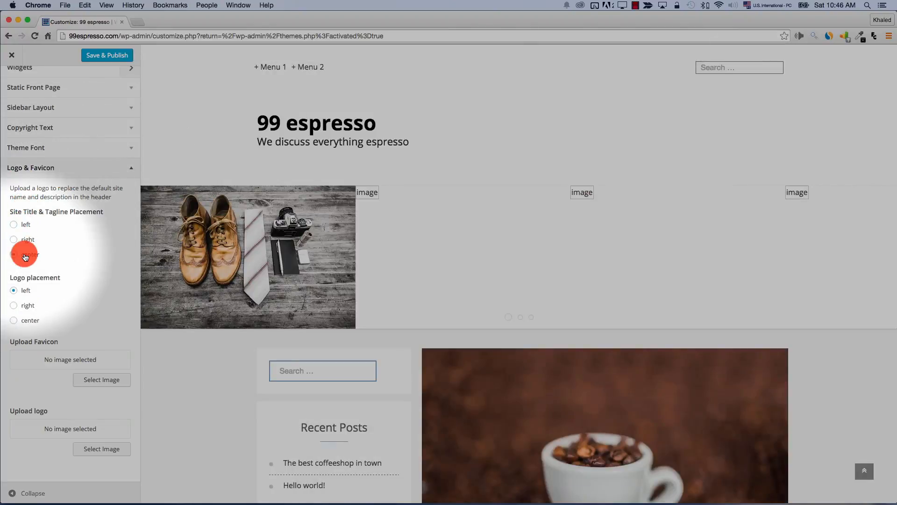
{"action": "scroll", "coordinate": [160, 345], "scroll_direction": "down", "scroll_amount": 7}
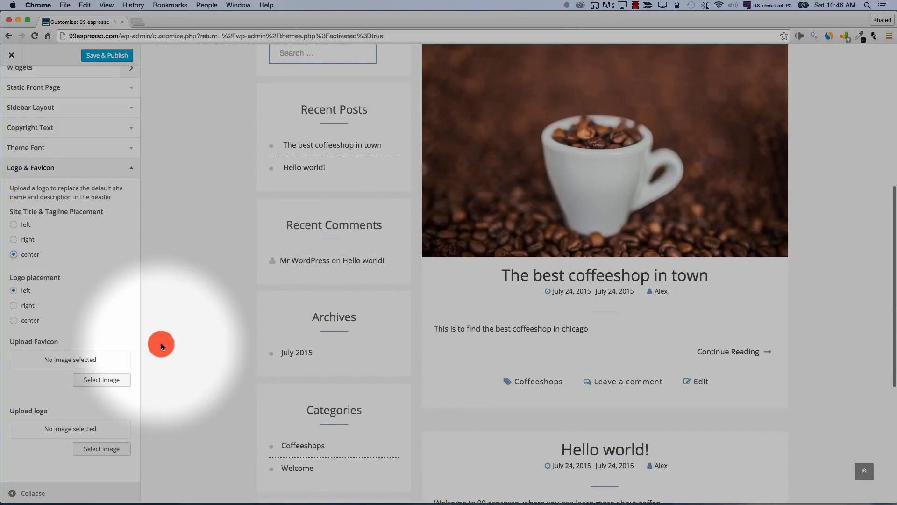
{"action": "scroll", "coordinate": [161, 343], "scroll_direction": "up", "scroll_amount": 7}
{"action": "left_click", "coordinate": [125, 177]}
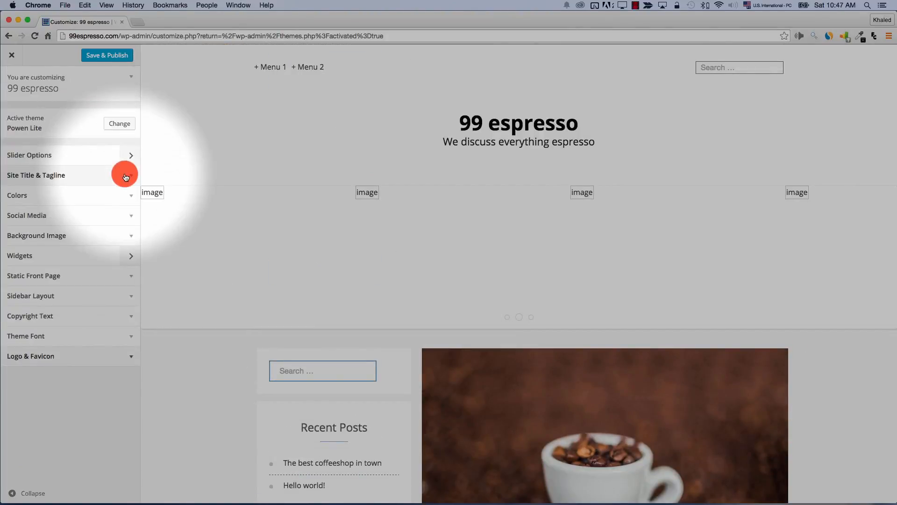
{"action": "left_click", "coordinate": [47, 336]}
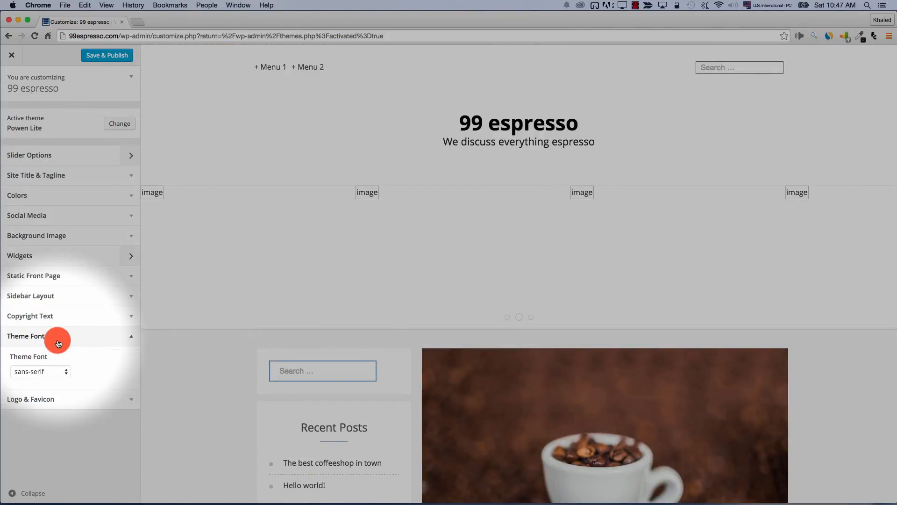
{"action": "left_click", "coordinate": [63, 297]}
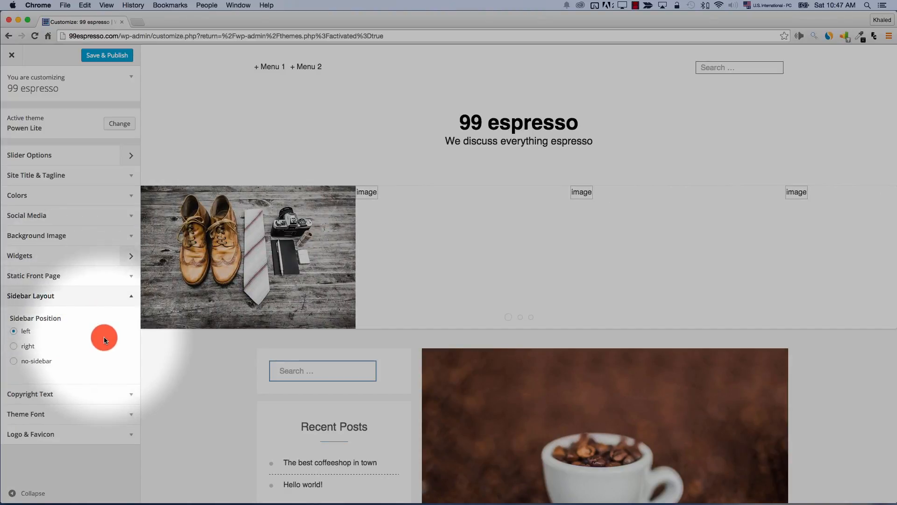
{"action": "scroll", "coordinate": [209, 411], "scroll_direction": "down", "scroll_amount": 5}
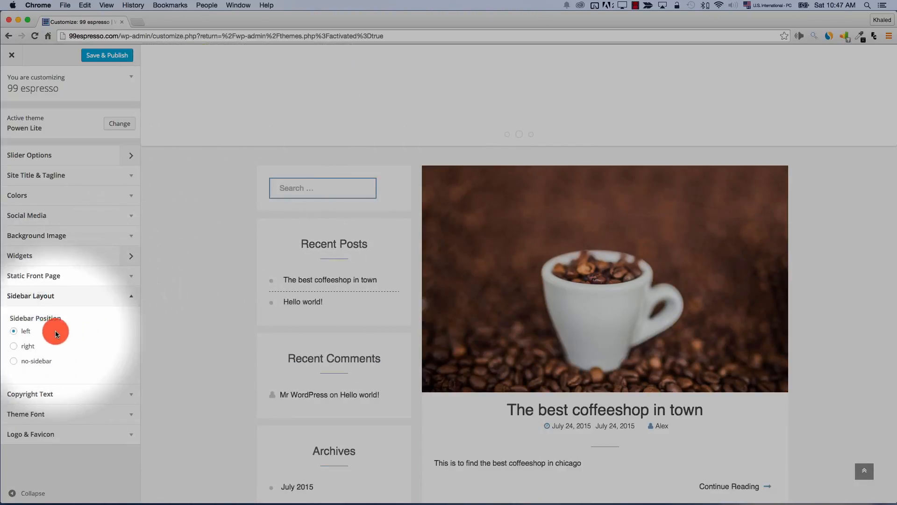
{"action": "left_click", "coordinate": [28, 347]}
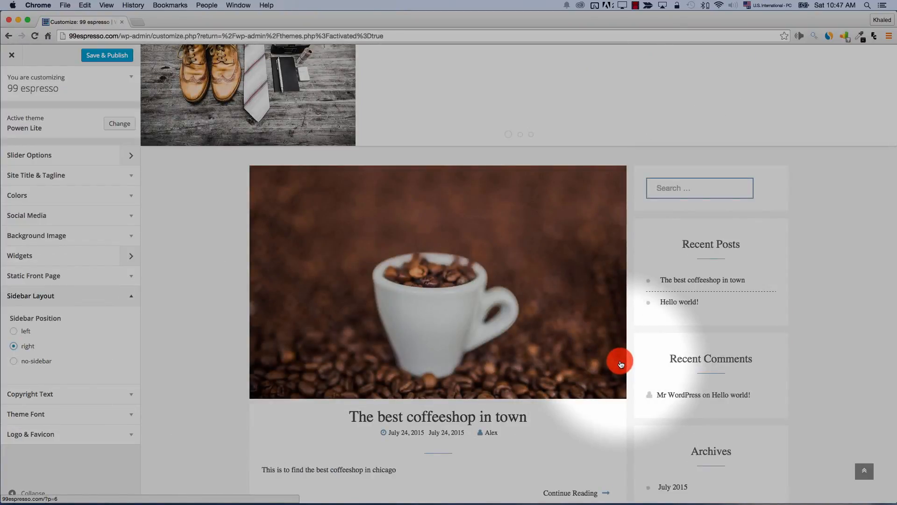
{"action": "scroll", "coordinate": [620, 360], "scroll_direction": "down", "scroll_amount": 2}
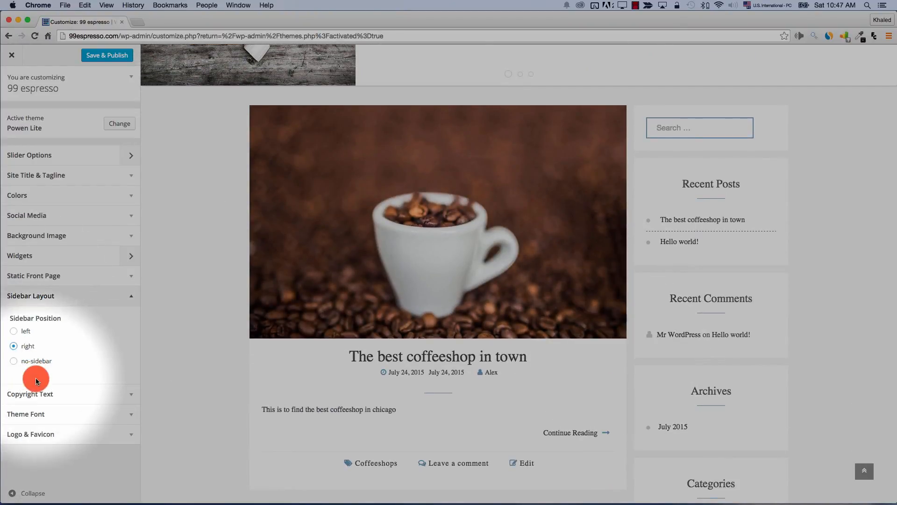
{"action": "left_click", "coordinate": [26, 361]}
{"action": "left_click", "coordinate": [38, 296]}
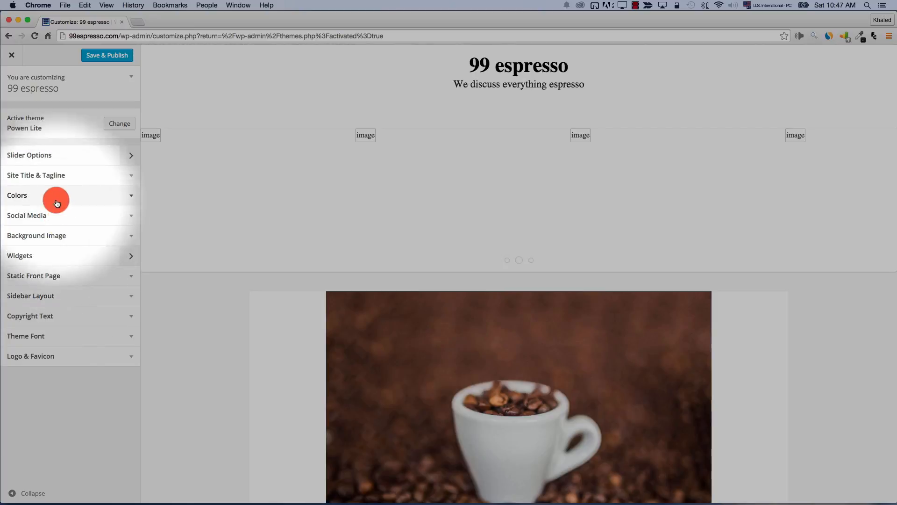
{"action": "left_click", "coordinate": [57, 202]}
{"action": "scroll", "coordinate": [76, 289], "scroll_direction": "down", "scroll_amount": 5}
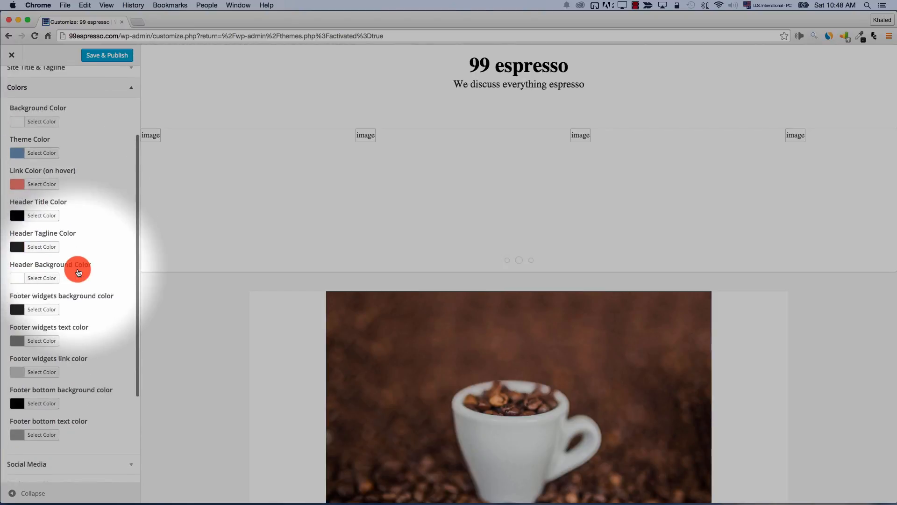
{"action": "scroll", "coordinate": [78, 273], "scroll_direction": "down", "scroll_amount": 3}
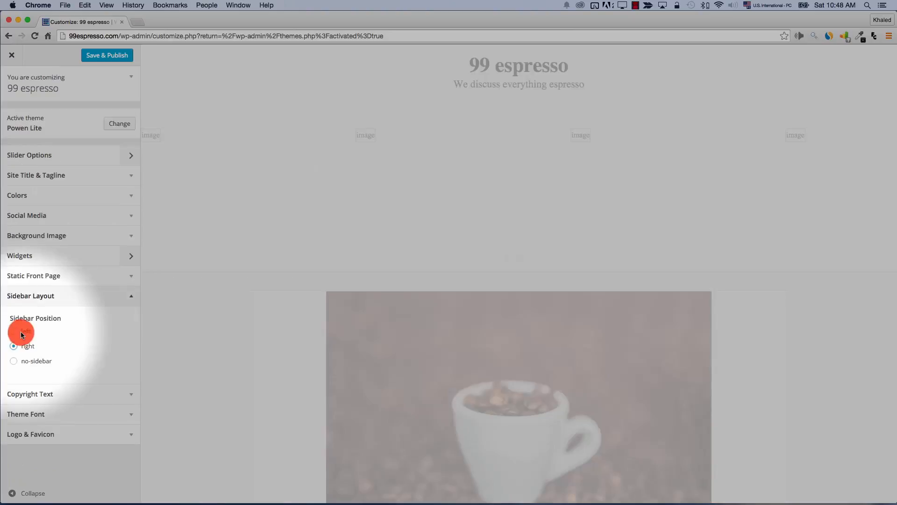
{"action": "left_click", "coordinate": [16, 332]}
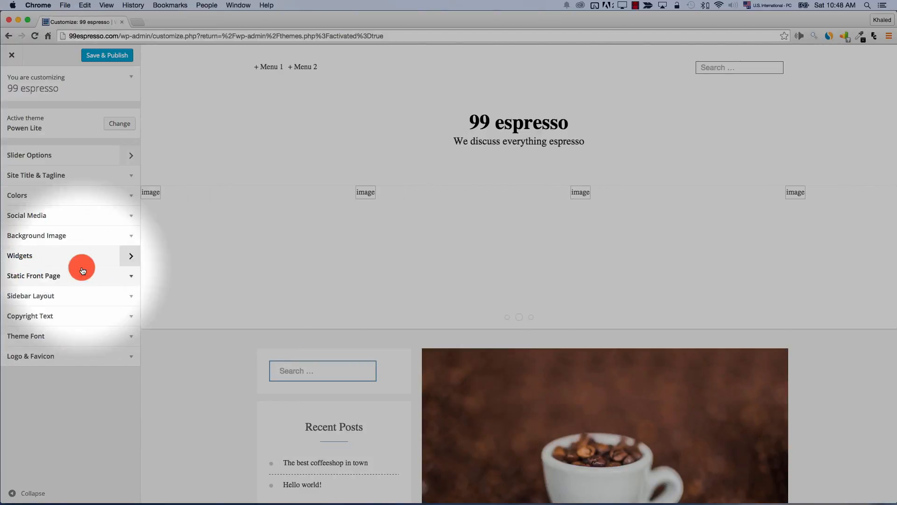
Delete the Recent Comments widget from the Sidebar and move Search below Recent Posts
{"action": "left_click", "coordinate": [126, 258]}
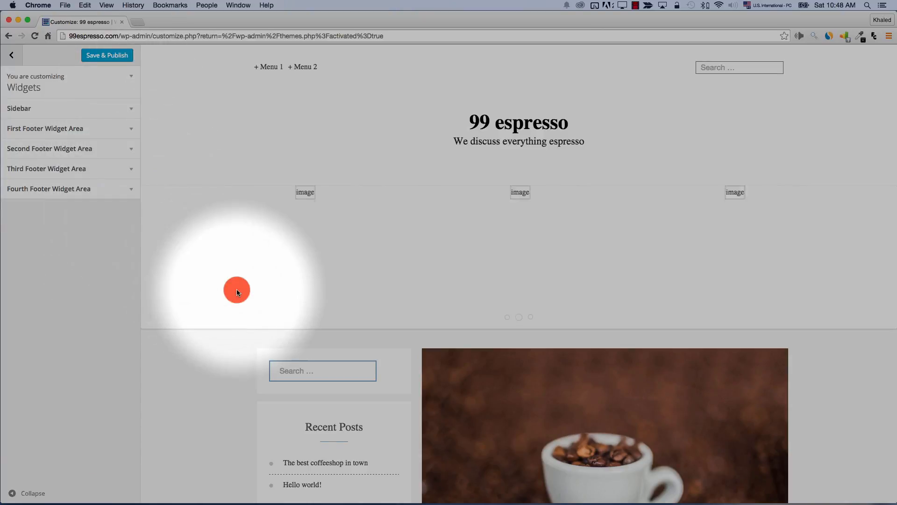
{"action": "scroll", "coordinate": [232, 335], "scroll_direction": "down", "scroll_amount": 10}
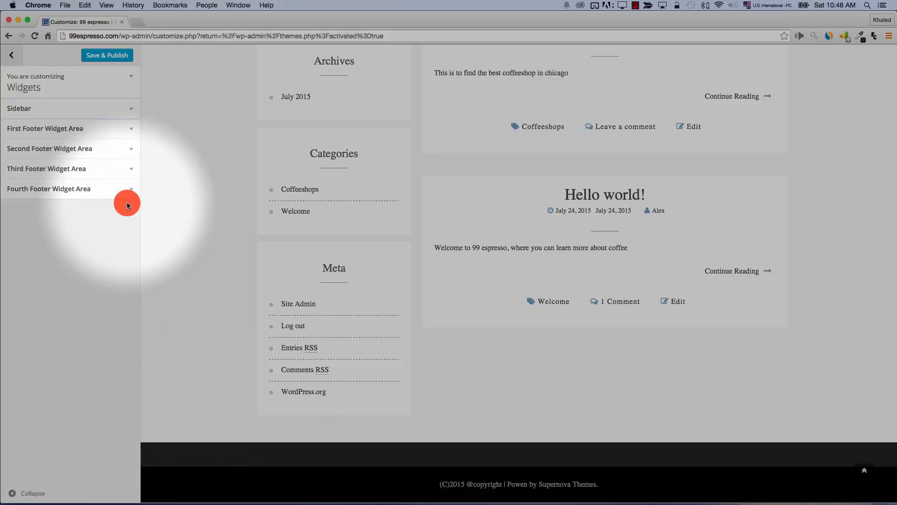
{"action": "scroll", "coordinate": [199, 203], "scroll_direction": "up", "scroll_amount": 3}
{"action": "scroll", "coordinate": [199, 202], "scroll_direction": "up", "scroll_amount": 5}
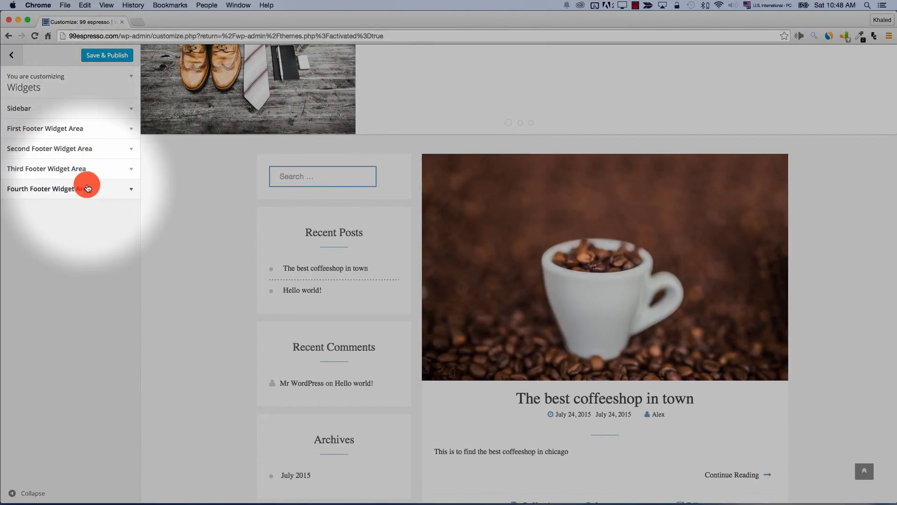
{"action": "left_click", "coordinate": [46, 109]}
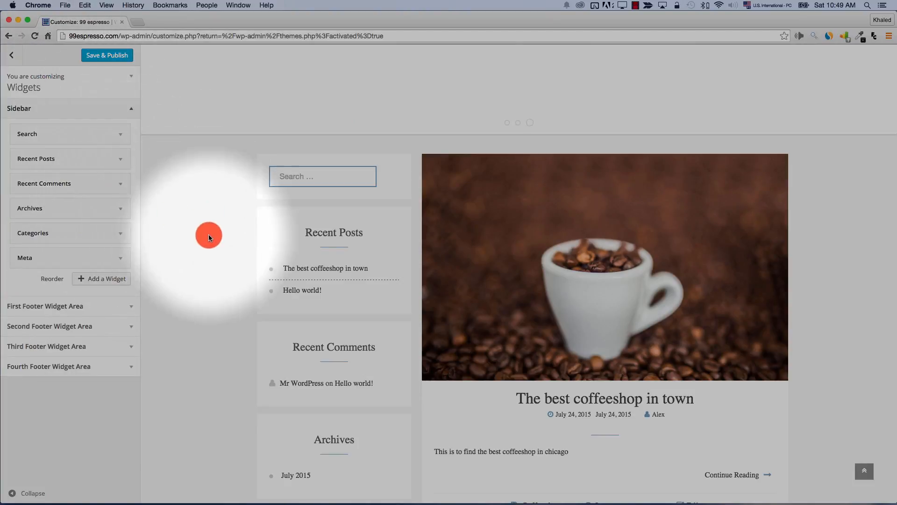
{"action": "scroll", "coordinate": [261, 291], "scroll_direction": "down", "scroll_amount": 6}
{"action": "scroll", "coordinate": [261, 290], "scroll_direction": "up", "scroll_amount": 5}
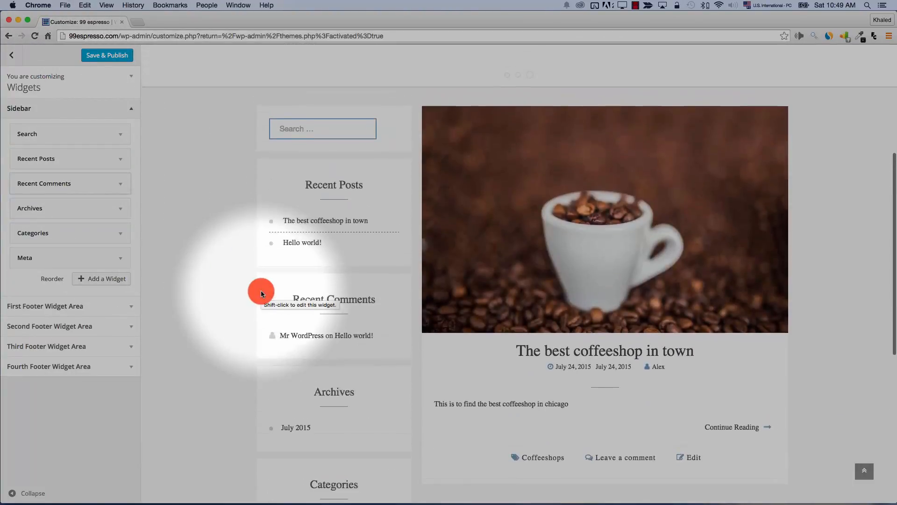
{"action": "scroll", "coordinate": [260, 293], "scroll_direction": "up", "scroll_amount": 2}
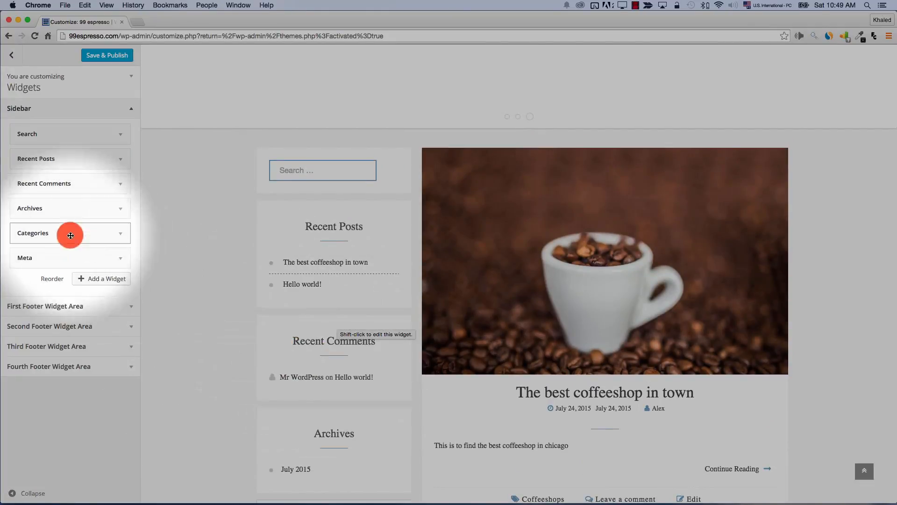
{"action": "left_click", "coordinate": [118, 183]}
{"action": "left_click", "coordinate": [22, 257]}
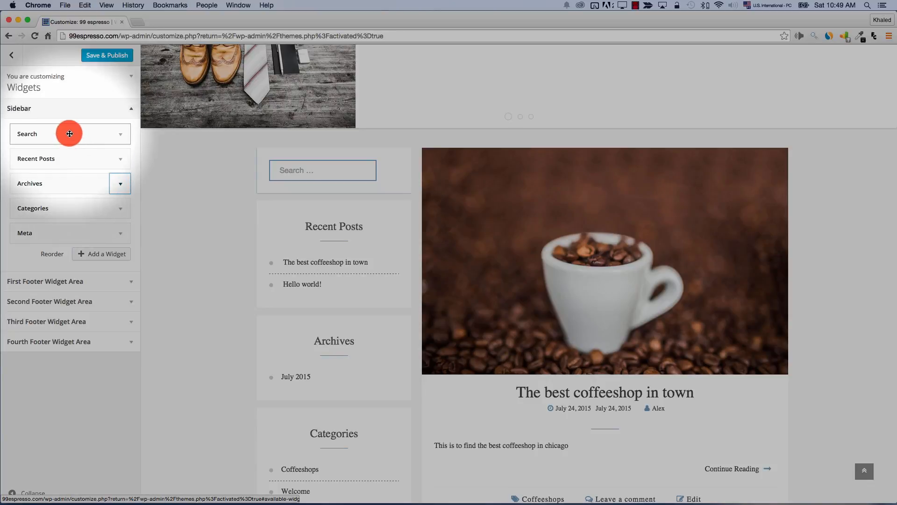
{"action": "left_click_drag", "start_coordinate": [70, 133], "coordinate": [66, 164]}
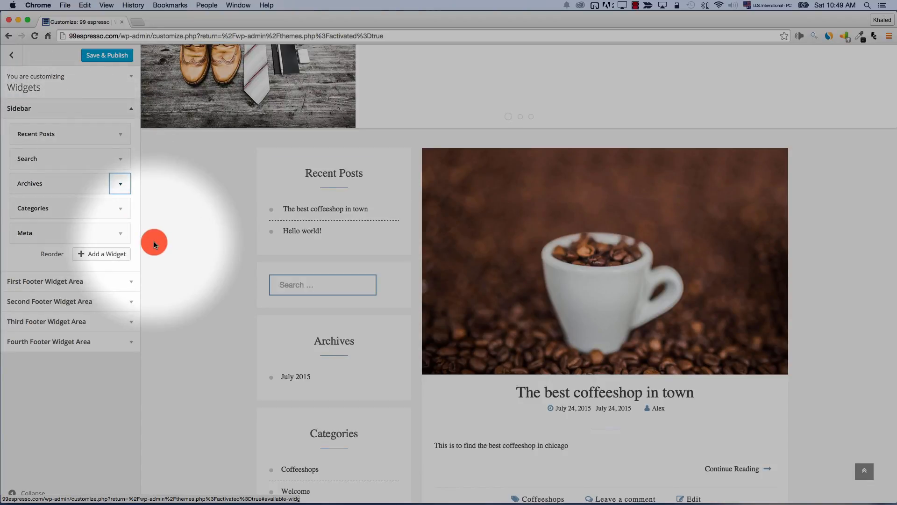
Add a Search widget to the First Footer Widget Area
{"action": "scroll", "coordinate": [287, 258], "scroll_direction": "down", "scroll_amount": 10}
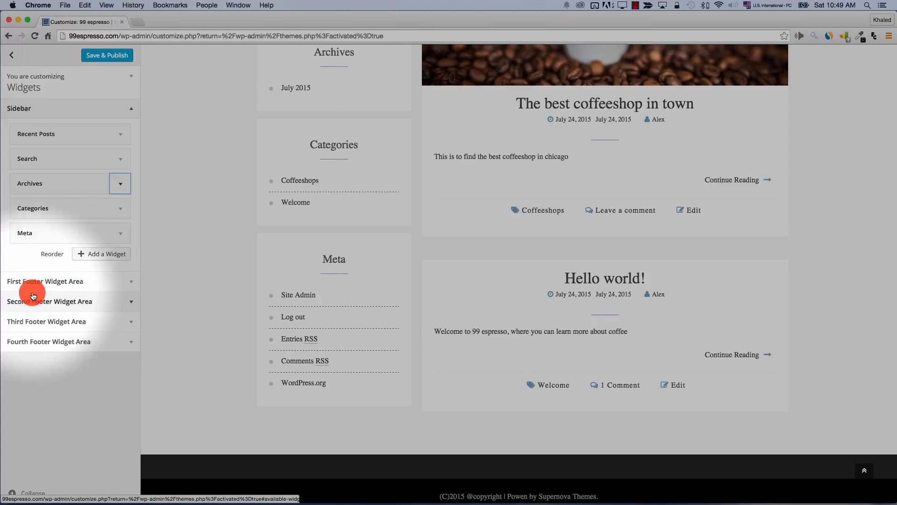
{"action": "left_click", "coordinate": [121, 282]}
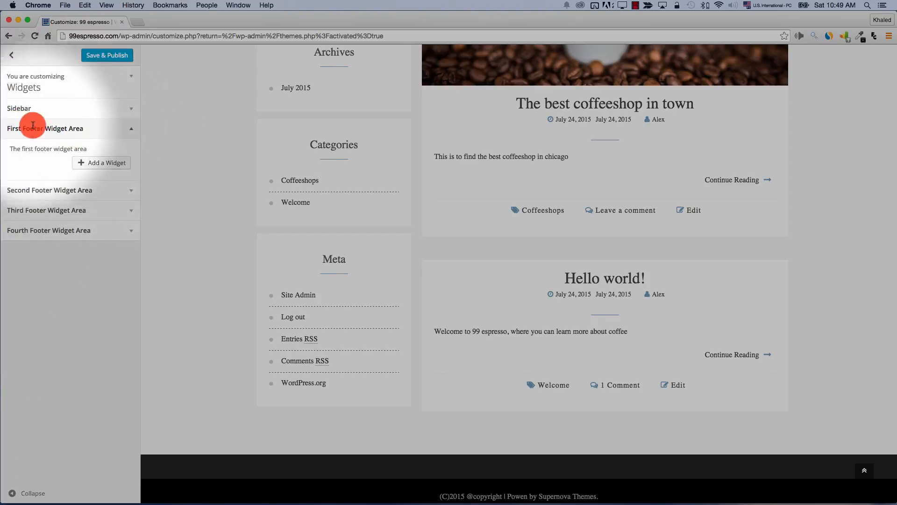
{"action": "left_click", "coordinate": [106, 162]}
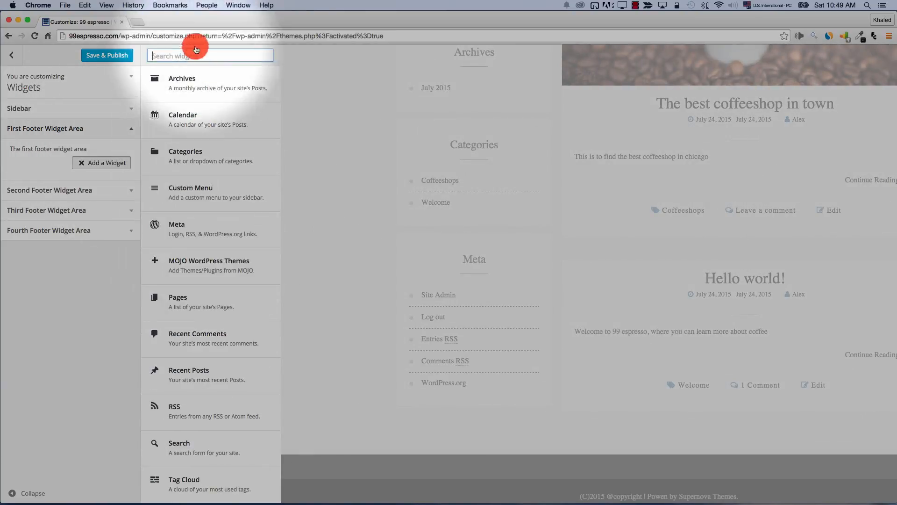
{"action": "scroll", "coordinate": [216, 284], "scroll_direction": "down", "scroll_amount": 2}
{"action": "scroll", "coordinate": [212, 283], "scroll_direction": "up", "scroll_amount": 2}
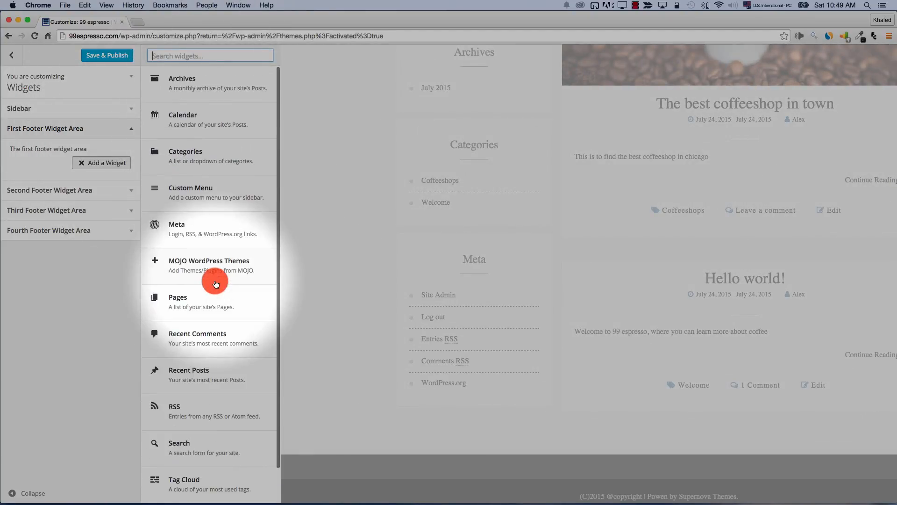
{"action": "left_click", "coordinate": [185, 442]}
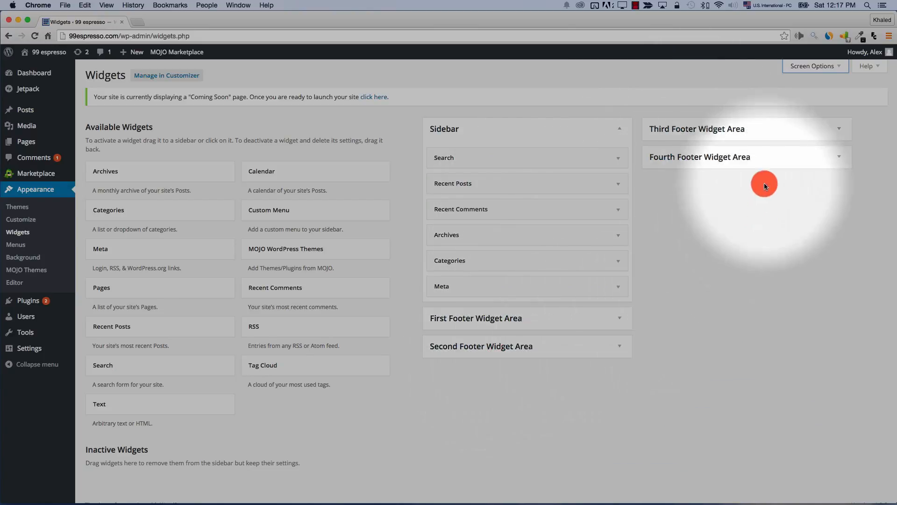
Drag an Archives widget into the First Footer Widget Area and preview the live site
{"action": "left_click", "coordinate": [839, 156]}
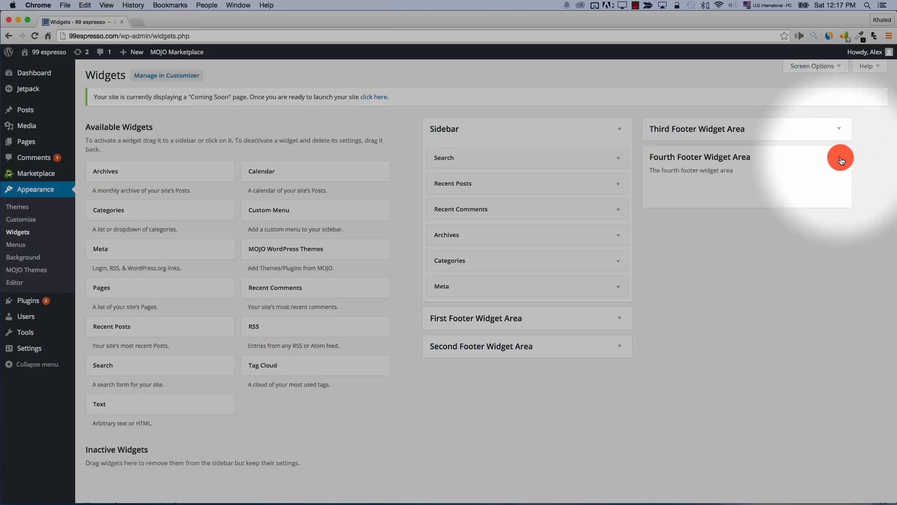
{"action": "left_click", "coordinate": [841, 160]}
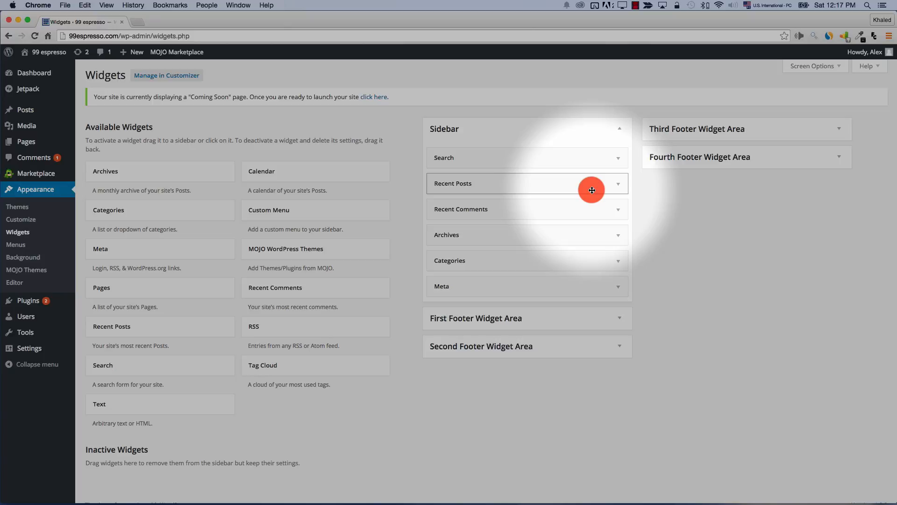
{"action": "left_click", "coordinate": [614, 312]}
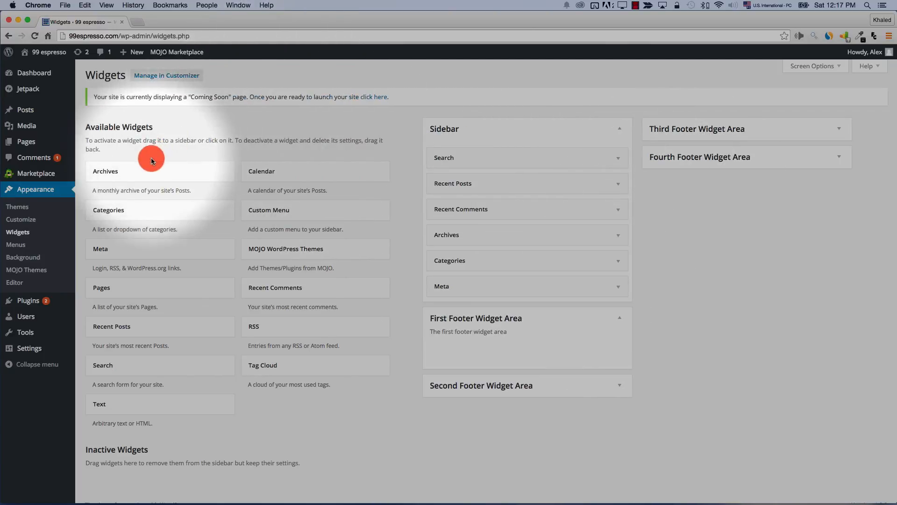
{"action": "left_click_drag", "start_coordinate": [136, 174], "coordinate": [475, 338]}
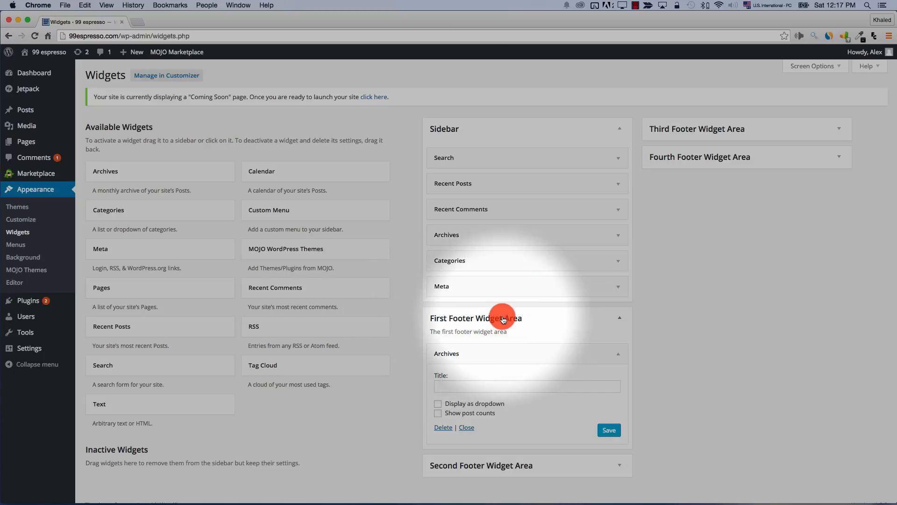
{"action": "left_click", "coordinate": [51, 58]}
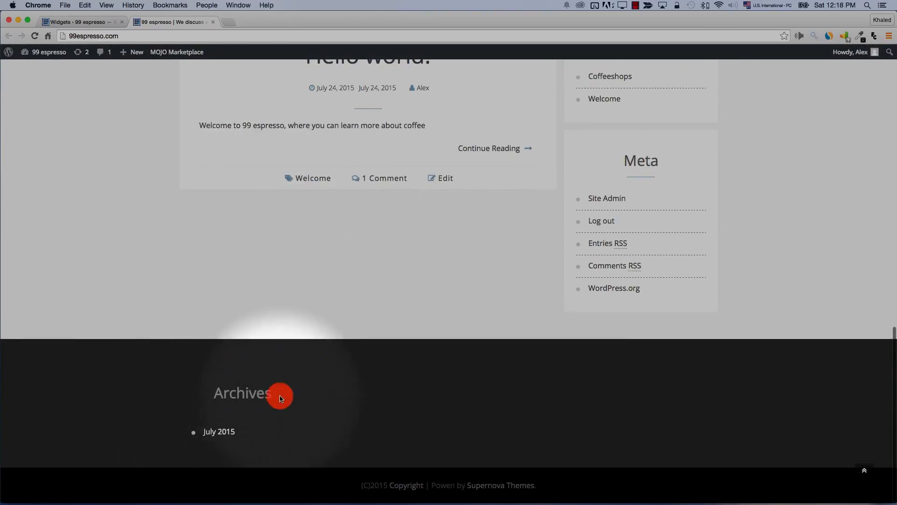
{"action": "left_click", "coordinate": [97, 23]}
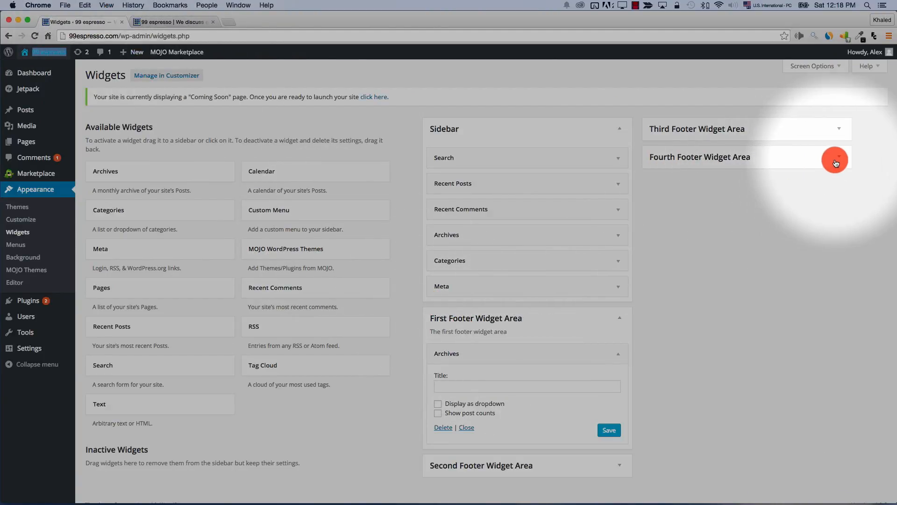
Move the Archives widget into the Fourth Footer Widget Area and reload the site to check it
{"action": "left_click", "coordinate": [819, 172]}
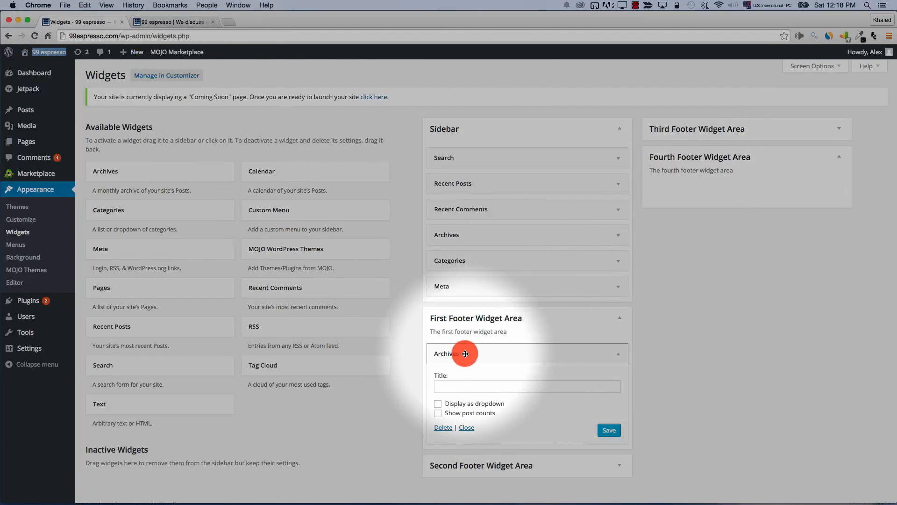
{"action": "left_click_drag", "start_coordinate": [466, 354], "coordinate": [715, 174]}
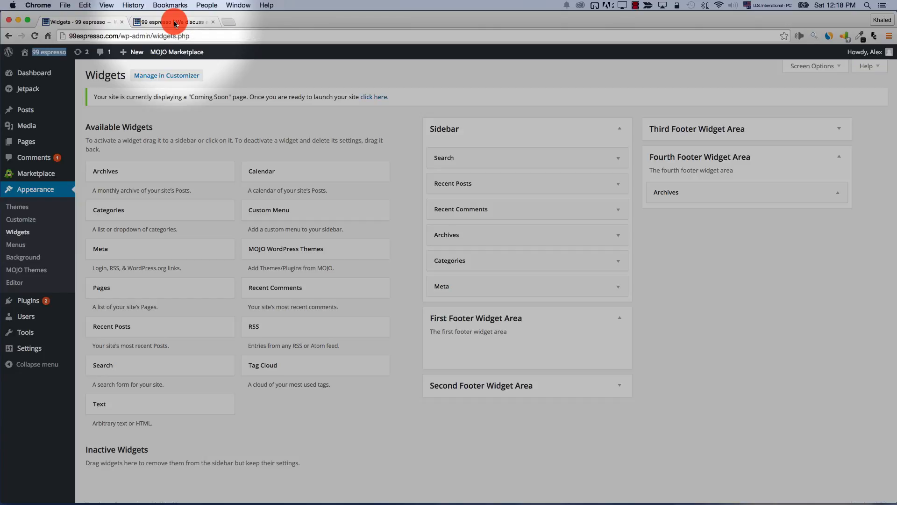
{"action": "left_click", "coordinate": [174, 22]}
{"action": "left_click", "coordinate": [33, 37]}
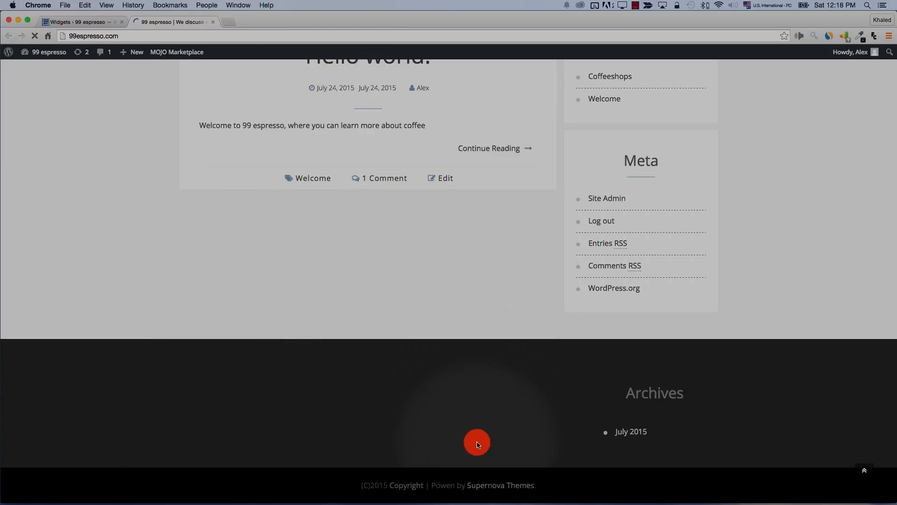
{"action": "left_click", "coordinate": [63, 23]}
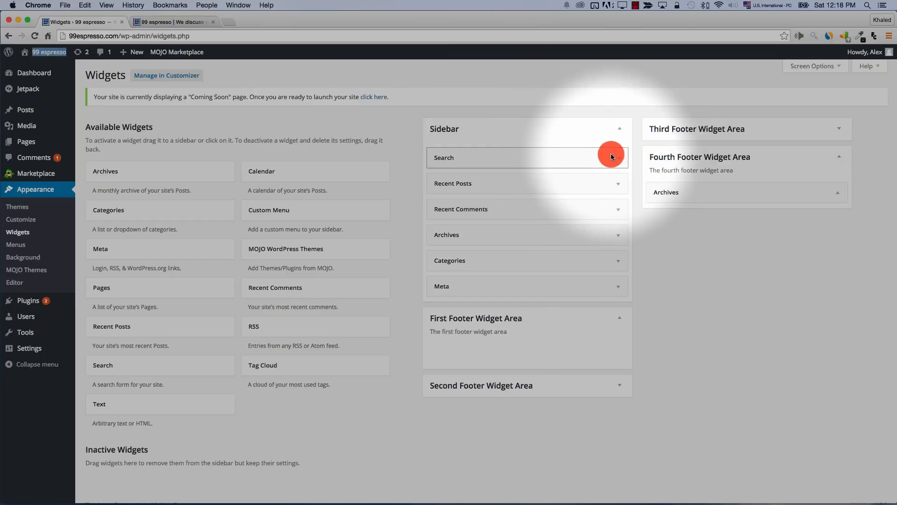
Drag the Tag Cloud widget into Inactive Widgets
{"action": "left_click", "coordinate": [620, 159]}
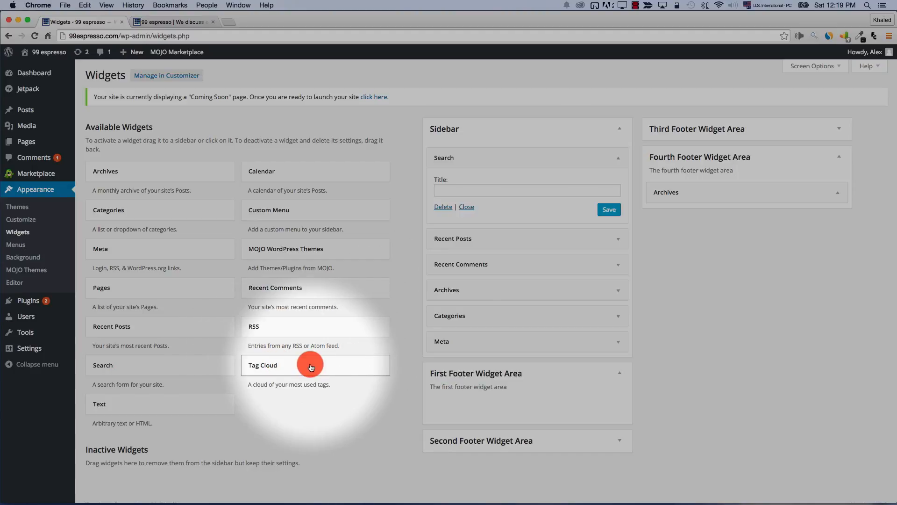
{"action": "left_click_drag", "start_coordinate": [311, 367], "coordinate": [310, 364]}
{"action": "left_click_drag", "start_coordinate": [310, 383], "coordinate": [172, 390]}
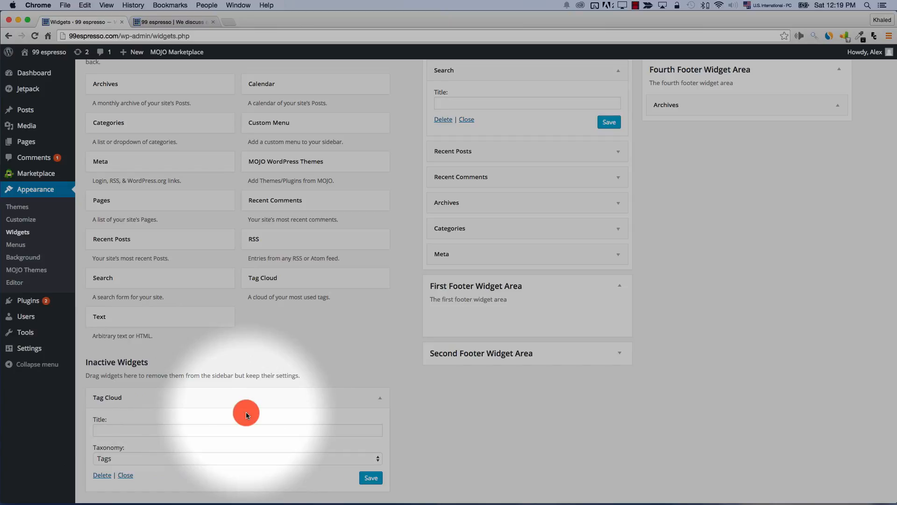
Delete the Recent Posts widget from the Sidebar
{"action": "scroll", "coordinate": [246, 414], "scroll_direction": "down", "scroll_amount": 1}
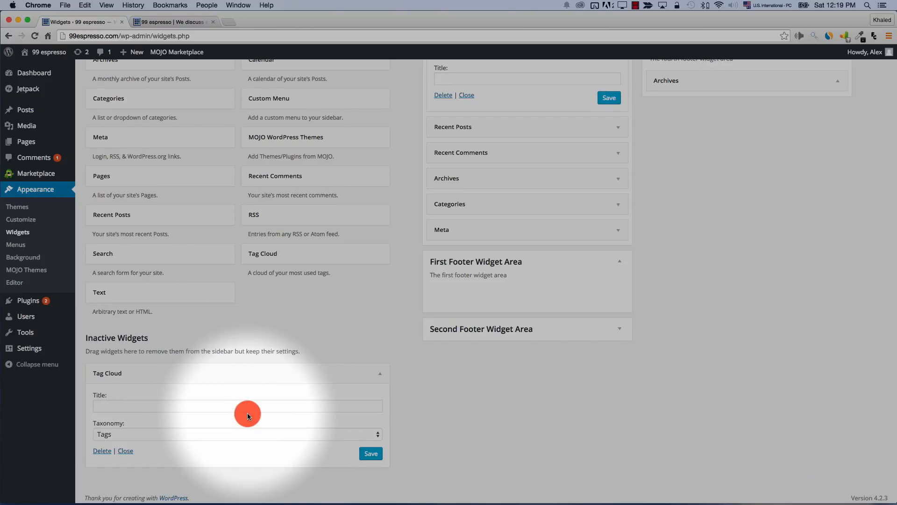
{"action": "scroll", "coordinate": [247, 414], "scroll_direction": "up", "scroll_amount": 5}
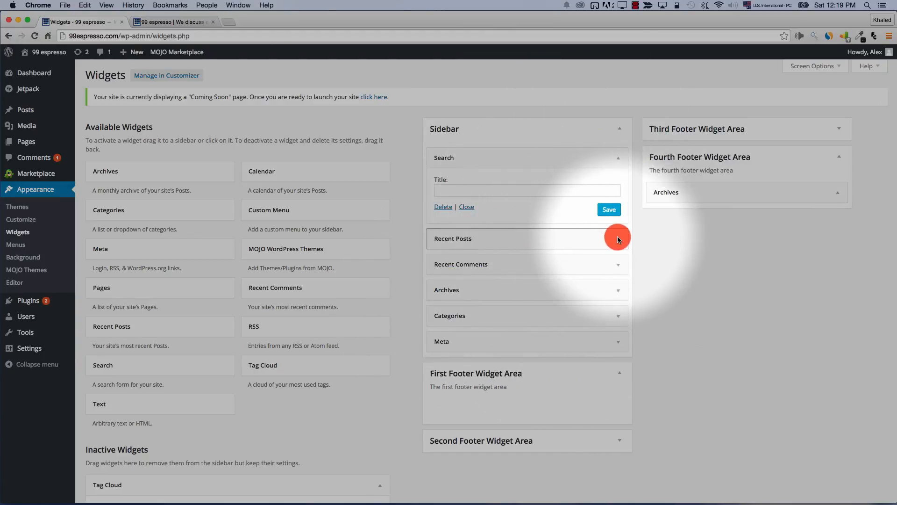
{"action": "left_click", "coordinate": [617, 239]}
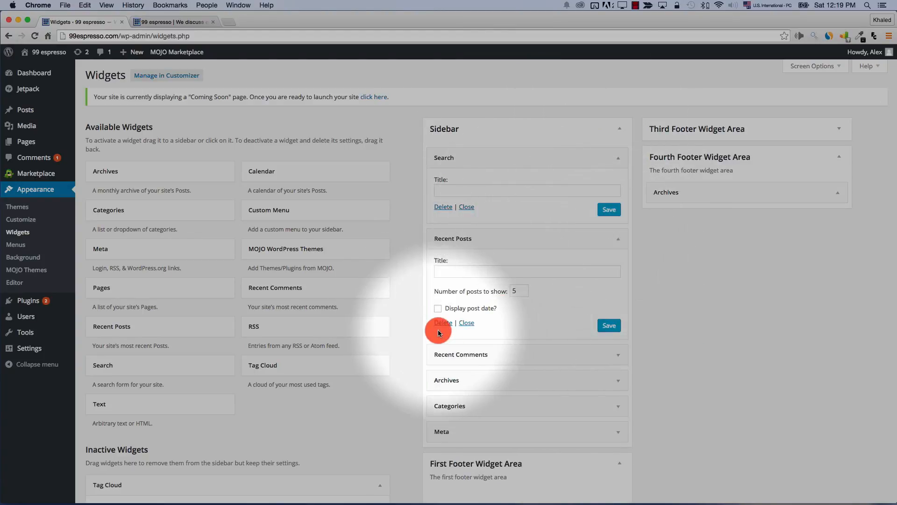
{"action": "left_click", "coordinate": [441, 323]}
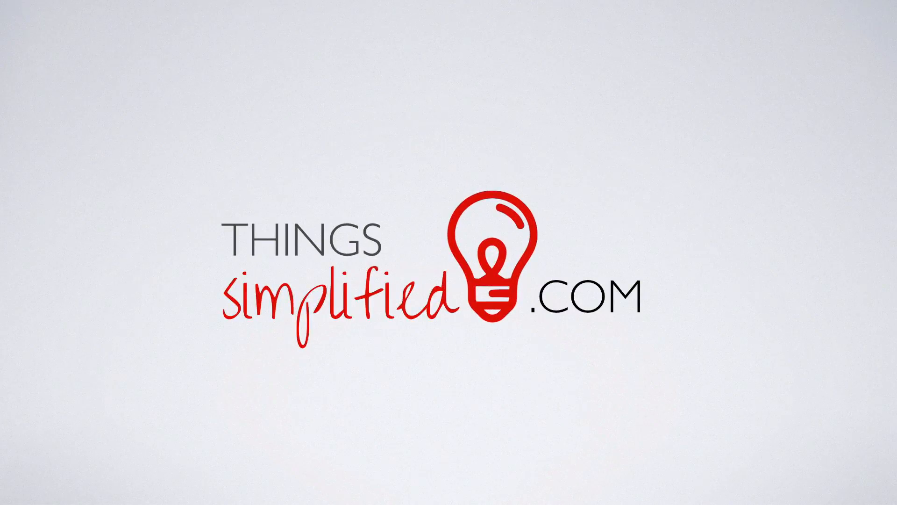
Open Appearance > Menus, compare with the live home page, and start adding a Home custom link
{"action": "left_click", "coordinate": [21, 248]}
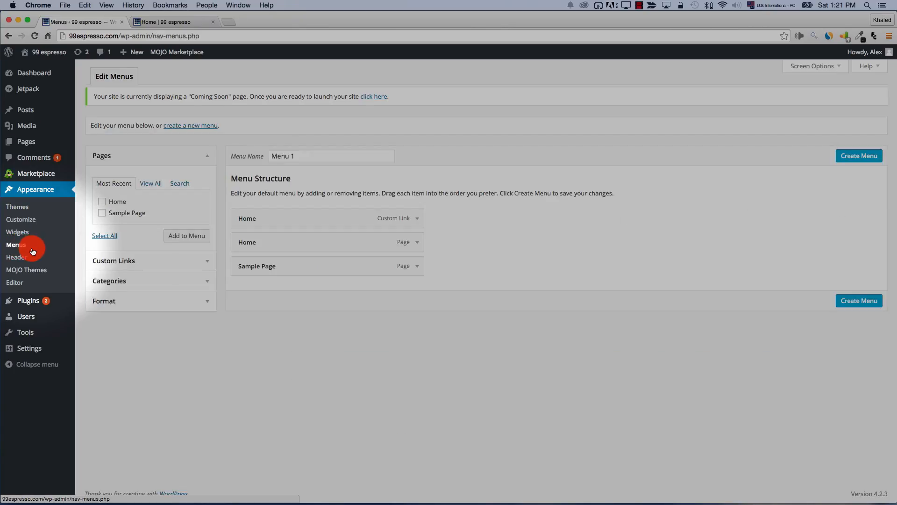
{"action": "left_click", "coordinate": [159, 26]}
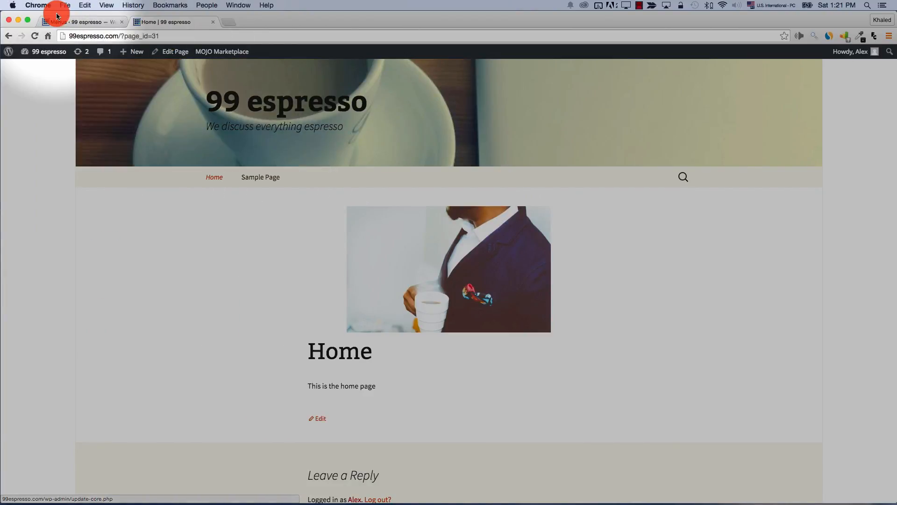
{"action": "left_click", "coordinate": [74, 22]}
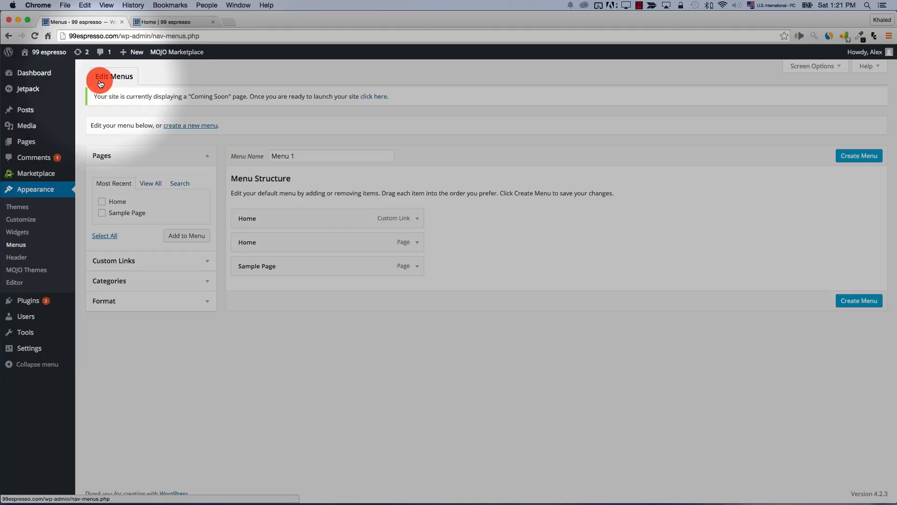
{"action": "left_click", "coordinate": [152, 22]}
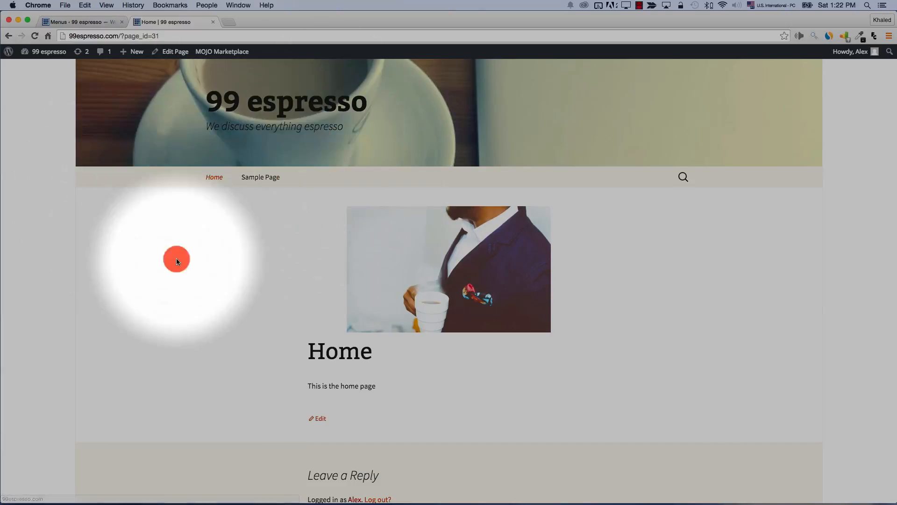
{"action": "left_click", "coordinate": [88, 24]}
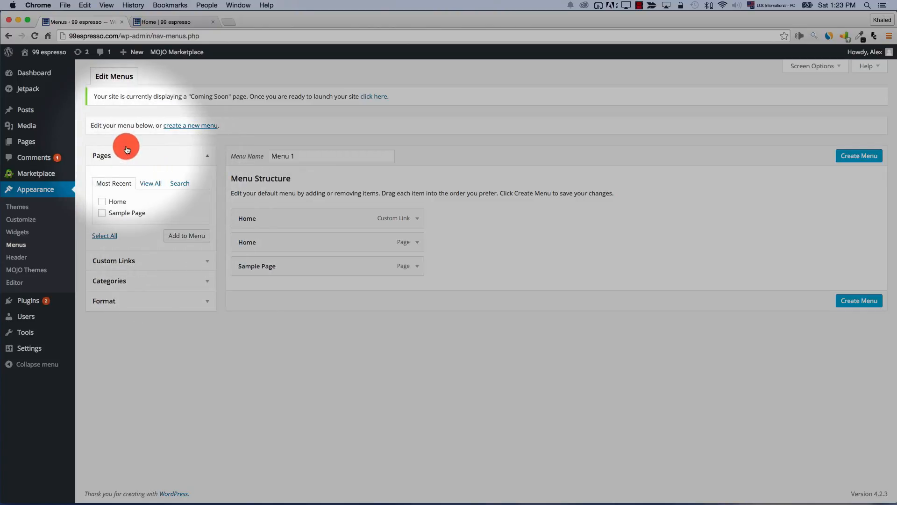
{"action": "left_click", "coordinate": [135, 264]}
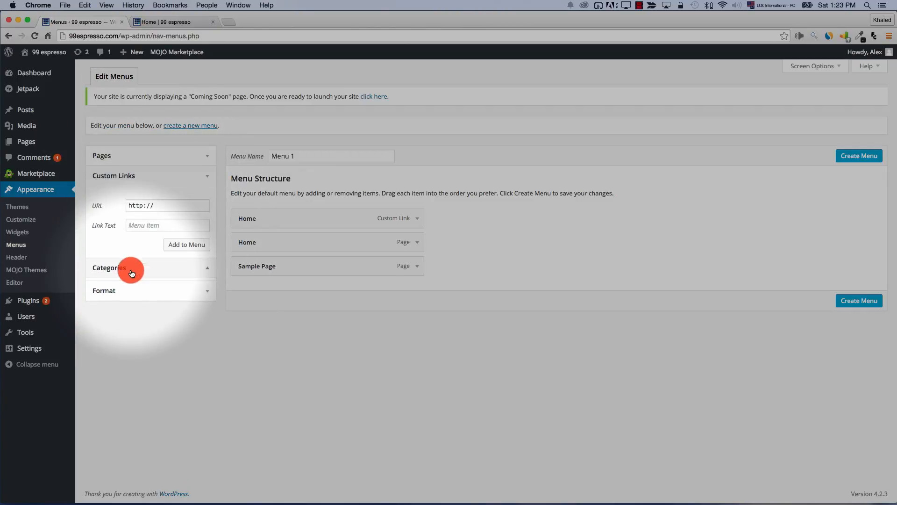
{"action": "left_click", "coordinate": [133, 303]}
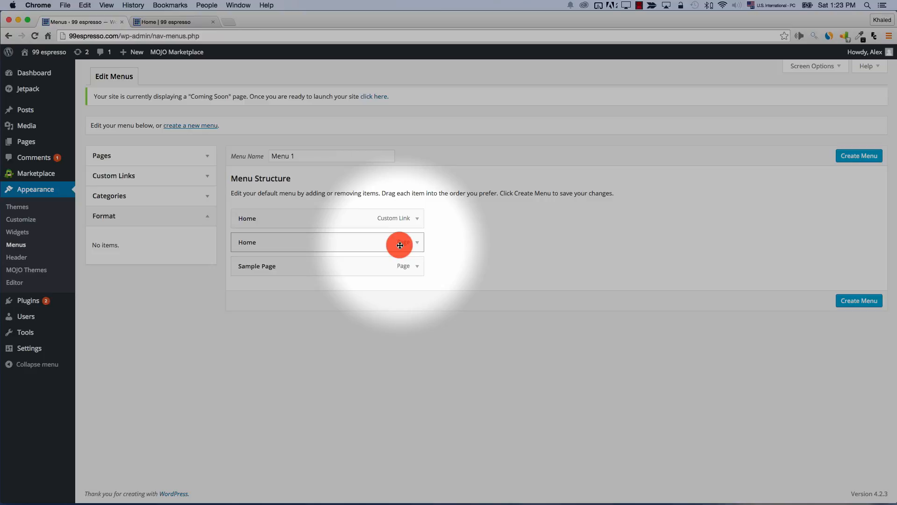
Rename the menu to 'Main menu', create and save it, then check the live home page
{"action": "triple_click", "coordinate": [303, 156]}
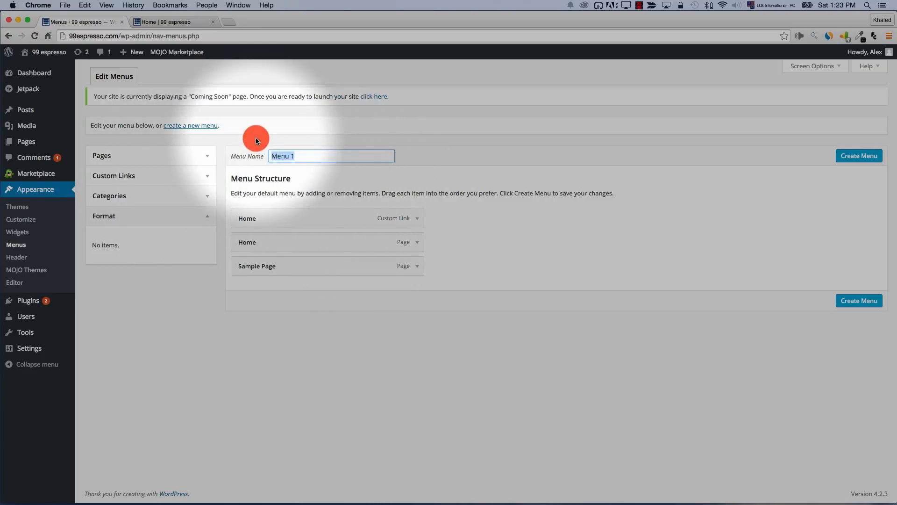
{"action": "type", "text": "Main menu"}
{"action": "left_click", "coordinate": [855, 157]}
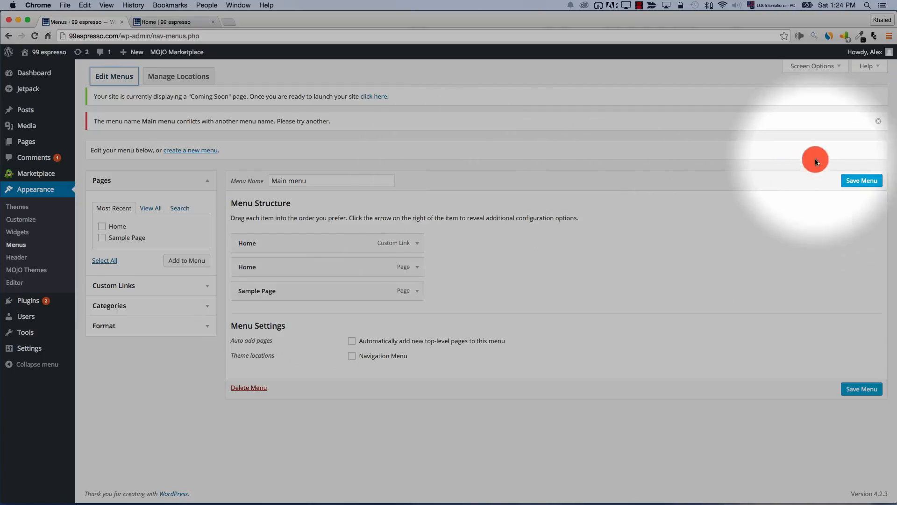
{"action": "left_click", "coordinate": [850, 183]}
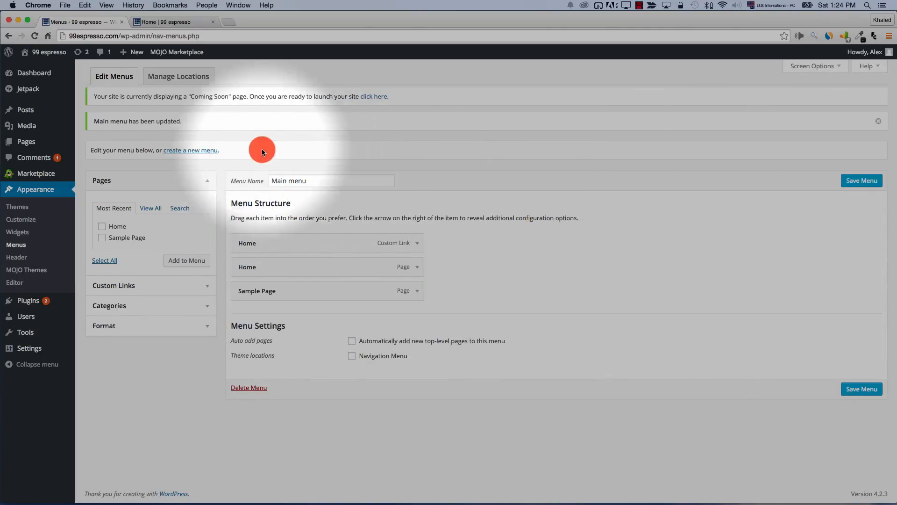
{"action": "left_click", "coordinate": [167, 23]}
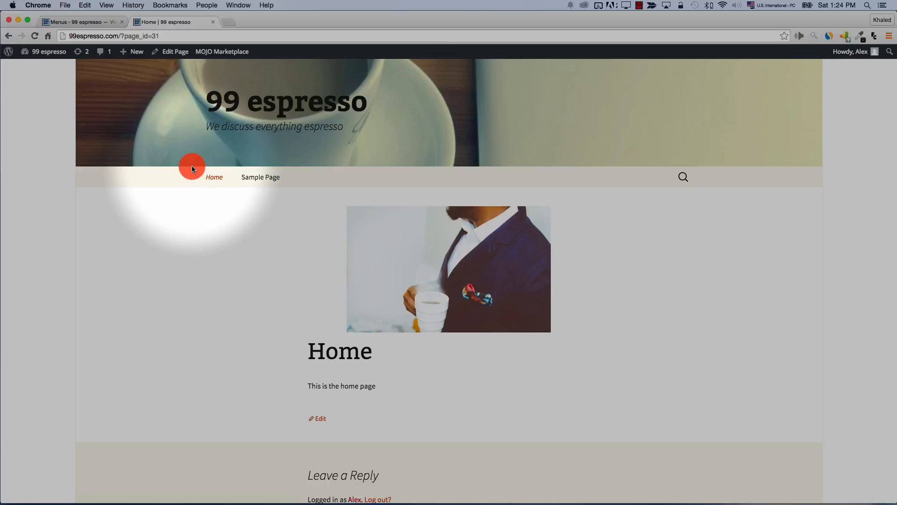
{"action": "left_click", "coordinate": [79, 22]}
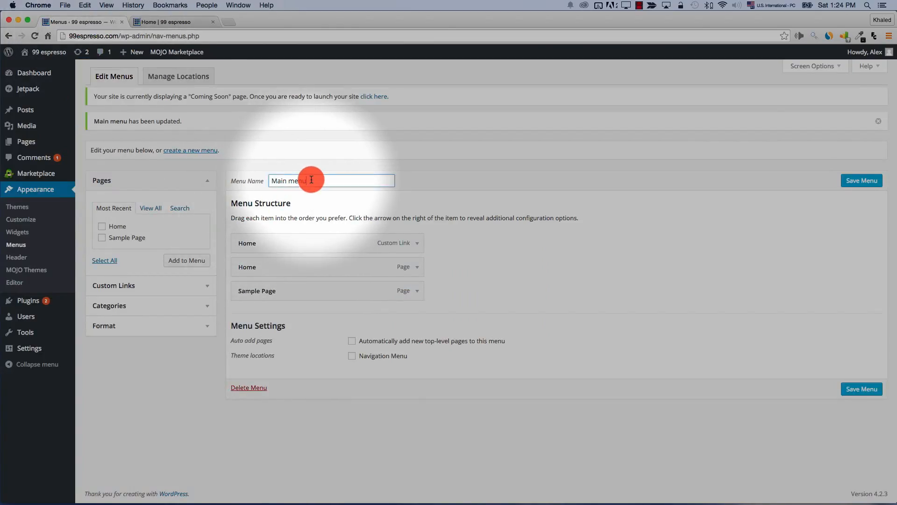
{"action": "left_click_drag", "start_coordinate": [311, 180], "coordinate": [257, 178]}
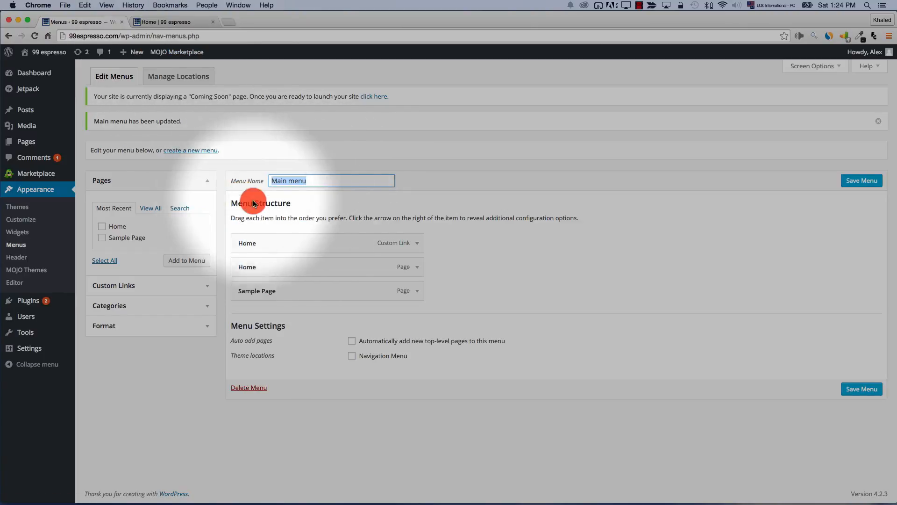
Choose Main menu for the Navigation Menu location and verify the header links on the live site
{"action": "left_click", "coordinate": [188, 23]}
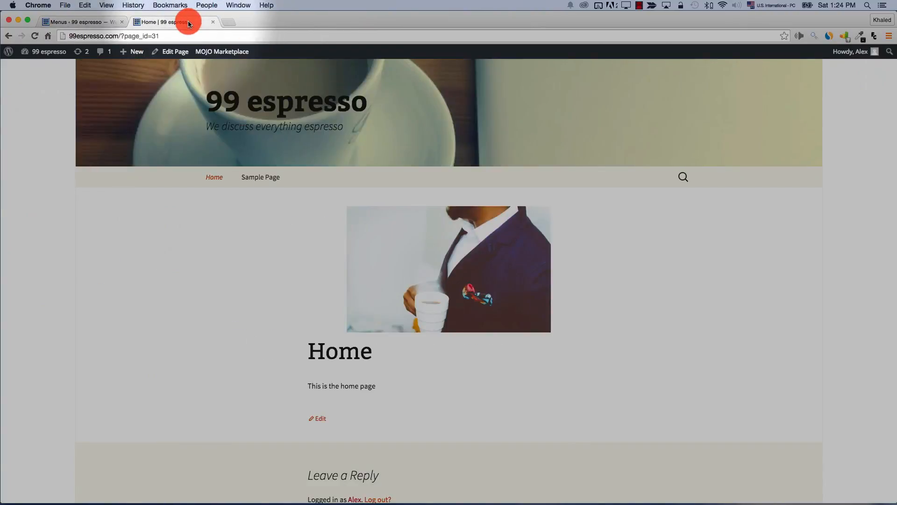
{"action": "left_click", "coordinate": [77, 28]}
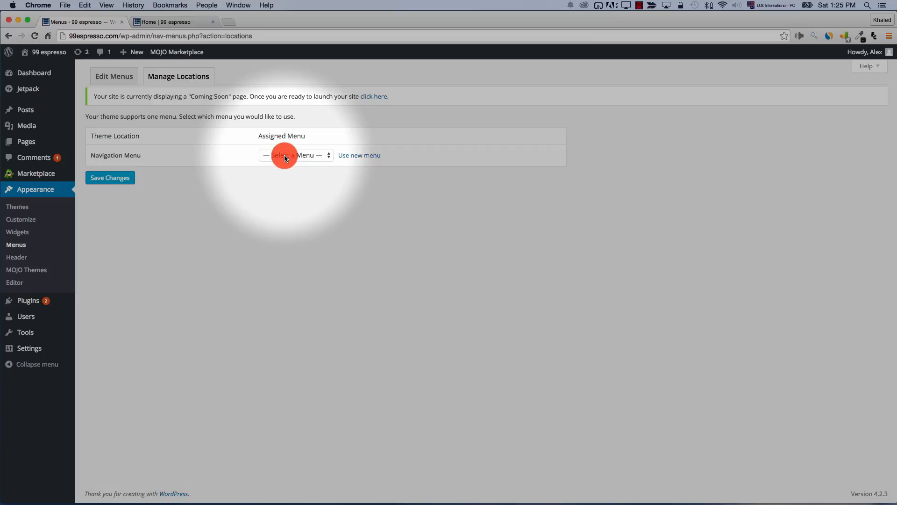
{"action": "left_click", "coordinate": [284, 156]}
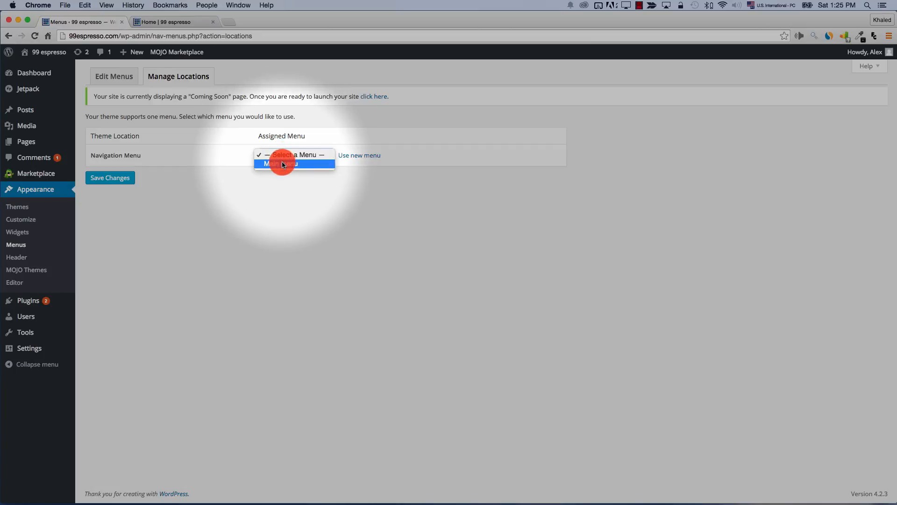
{"action": "left_click", "coordinate": [123, 179]}
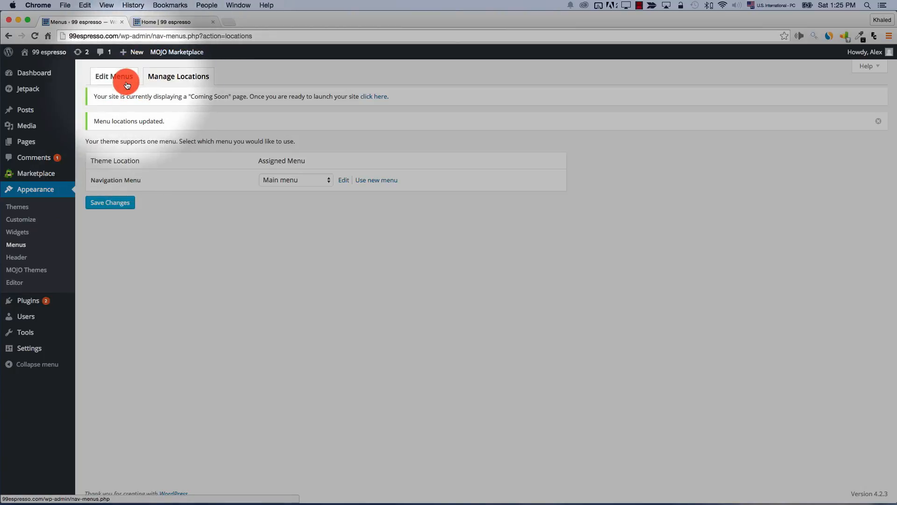
{"action": "left_click", "coordinate": [176, 22]}
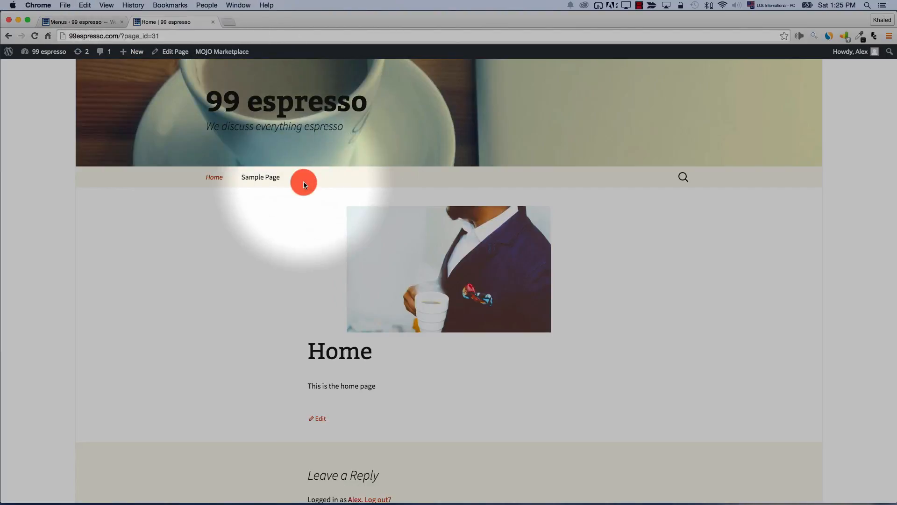
{"action": "key", "text": "ctrl+shift+Tab"}
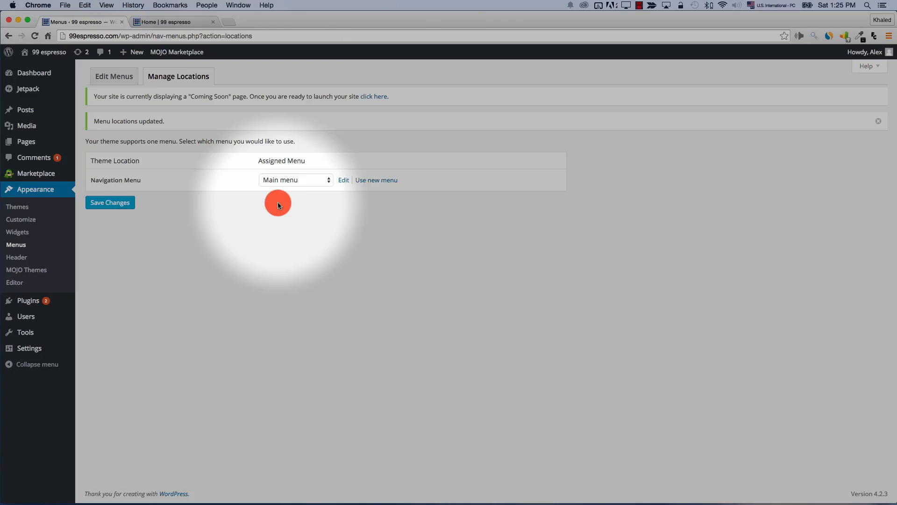
{"action": "mouse_move", "coordinate": [71, 109]}
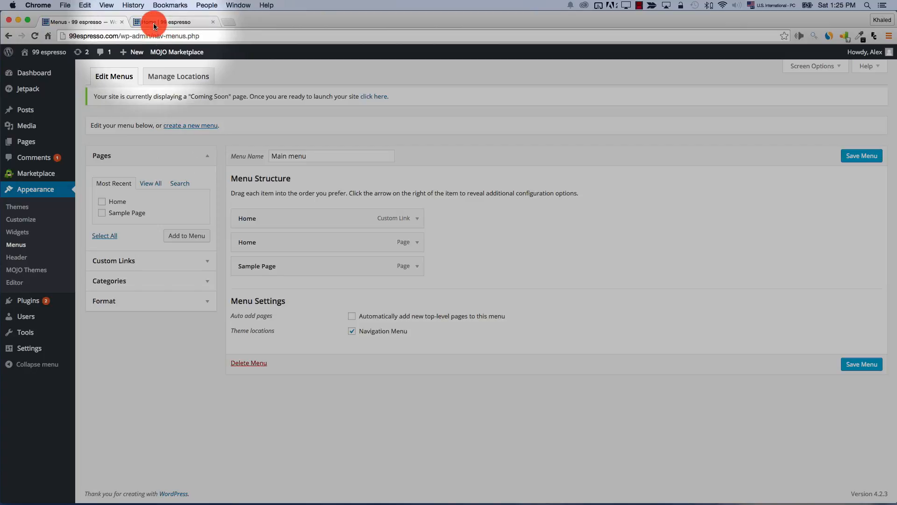
{"action": "left_click", "coordinate": [154, 23]}
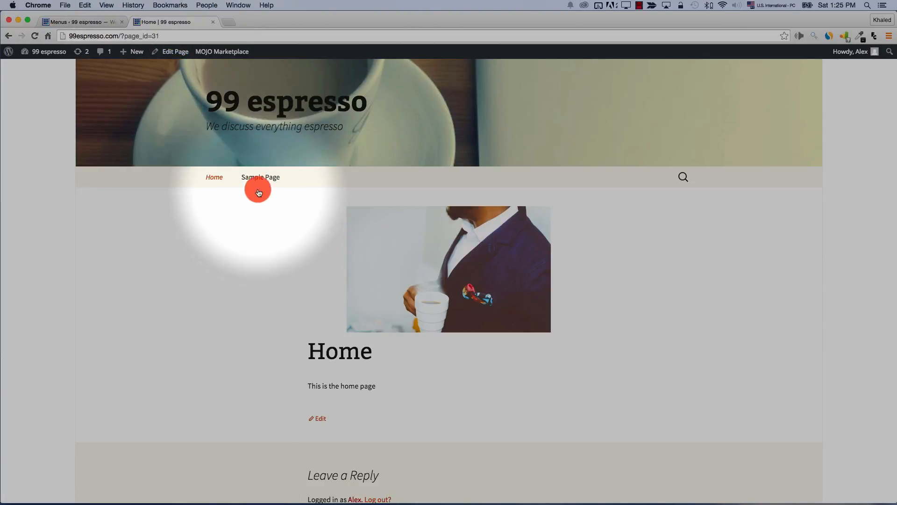
{"action": "left_click", "coordinate": [71, 26]}
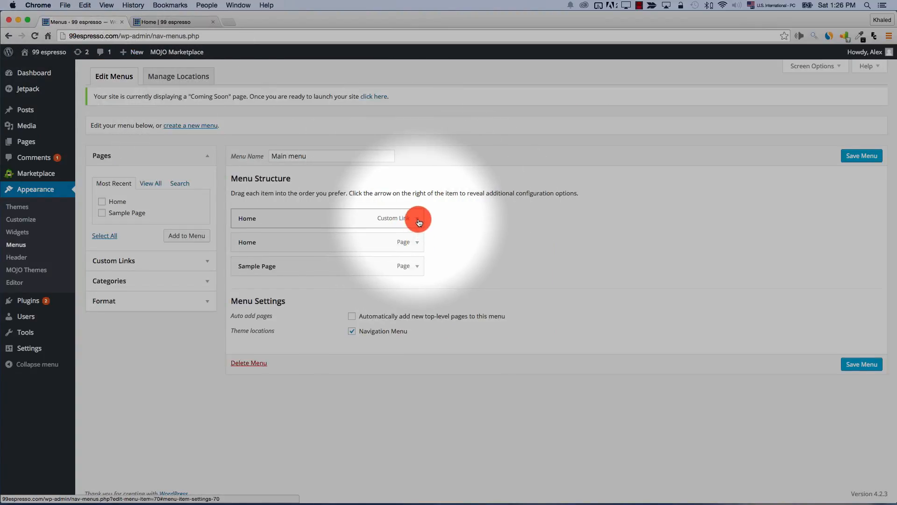
Remove the Home custom link item, save Main menu, and check the live site
{"action": "left_click", "coordinate": [417, 218]}
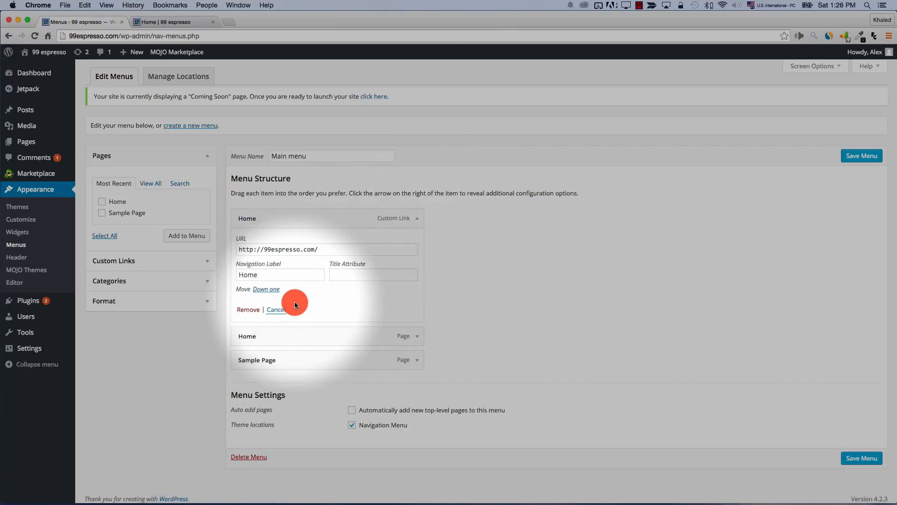
{"action": "left_click", "coordinate": [244, 310]}
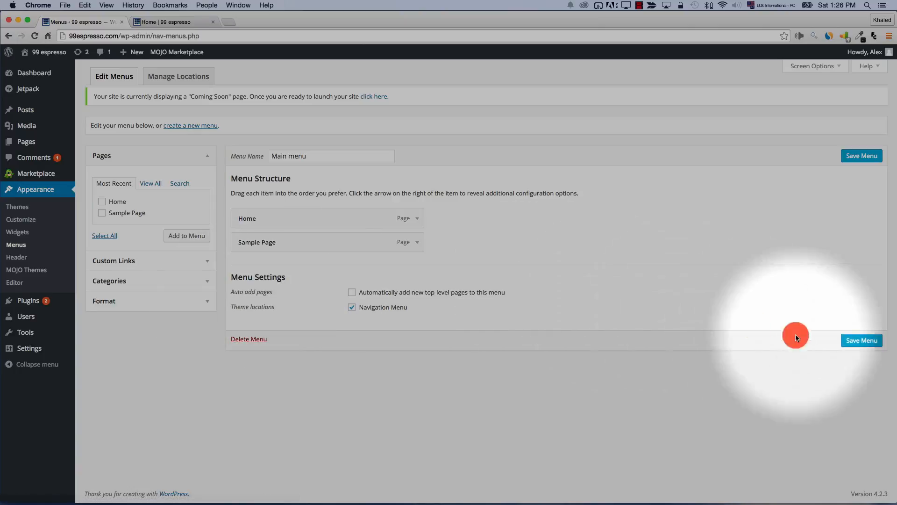
{"action": "left_click", "coordinate": [859, 343]}
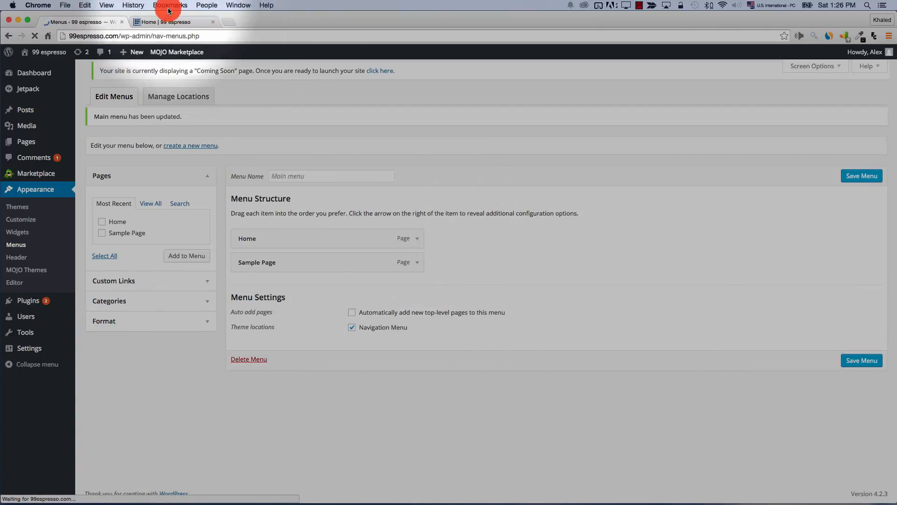
{"action": "left_click", "coordinate": [164, 22]}
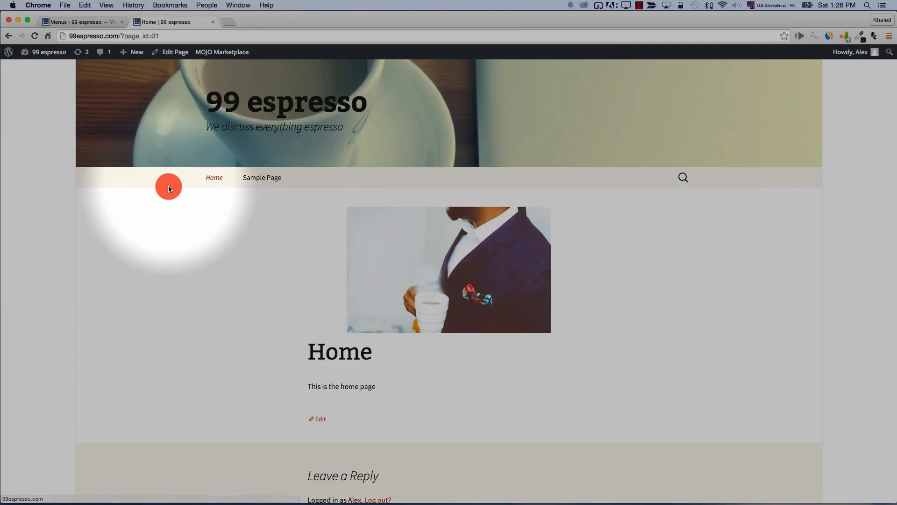
{"action": "left_click", "coordinate": [77, 27]}
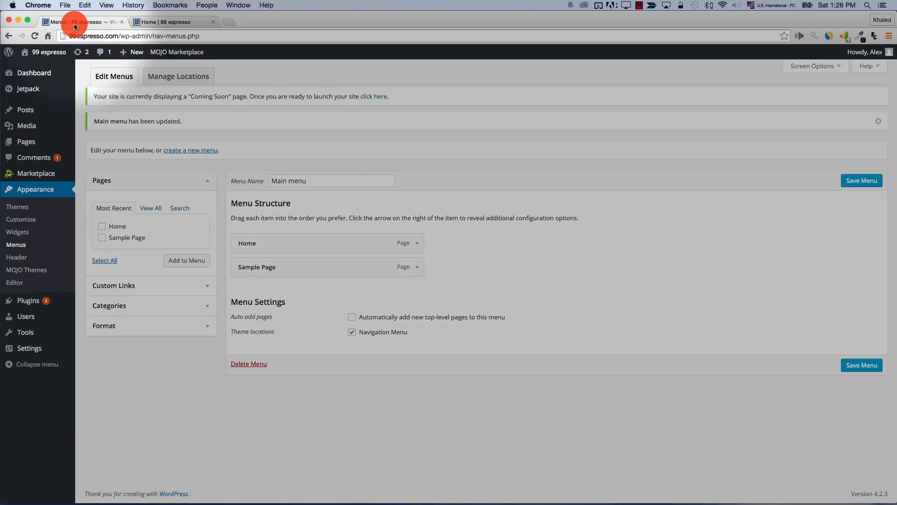
Move Sample Page above Home, save, and reload the site to view the new order
{"action": "left_click_drag", "start_coordinate": [274, 262], "coordinate": [268, 244]}
{"action": "left_click", "coordinate": [883, 365]}
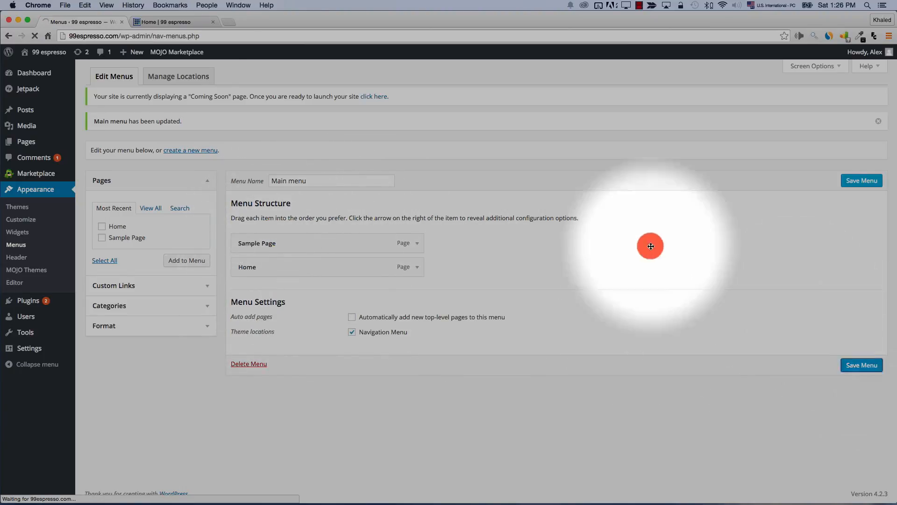
{"action": "left_click", "coordinate": [156, 23]}
{"action": "left_click", "coordinate": [34, 36]}
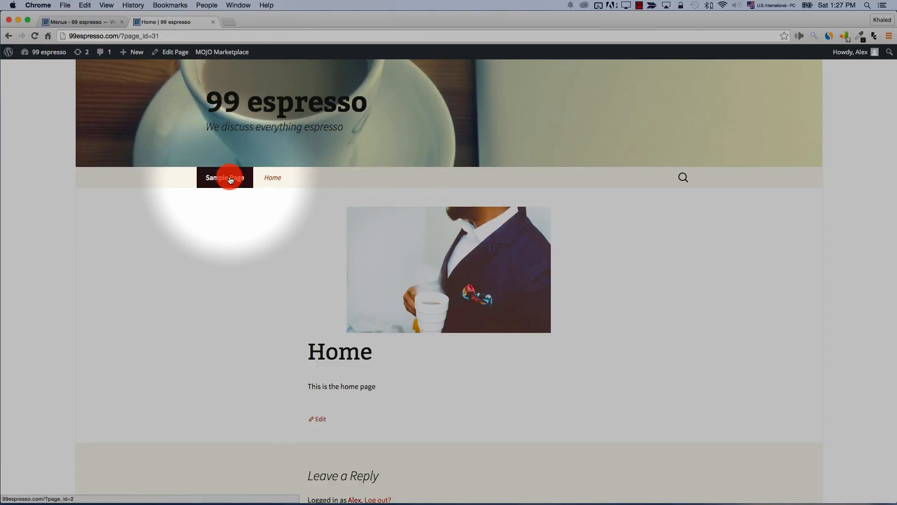
{"action": "left_click", "coordinate": [71, 22]}
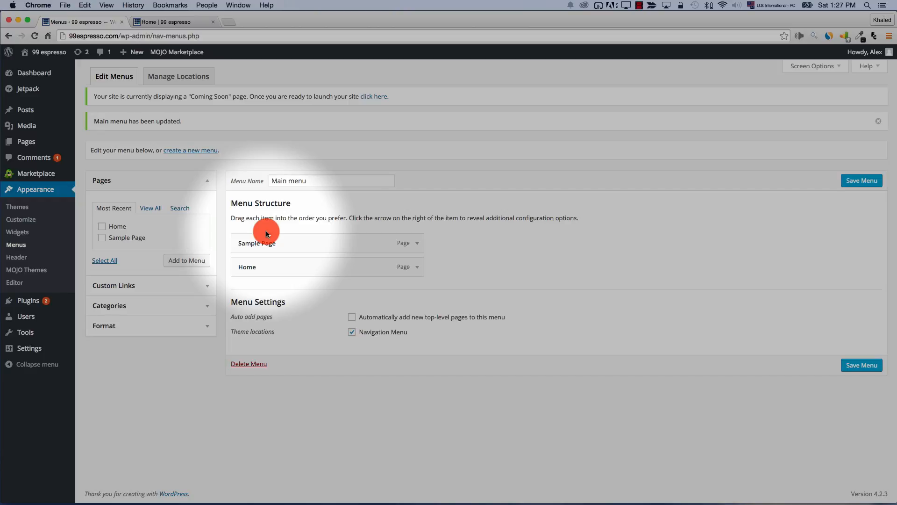
Put Sample Page back below Home as its sub item and check the dropdown on the live site
{"action": "left_click_drag", "start_coordinate": [267, 231], "coordinate": [268, 270]}
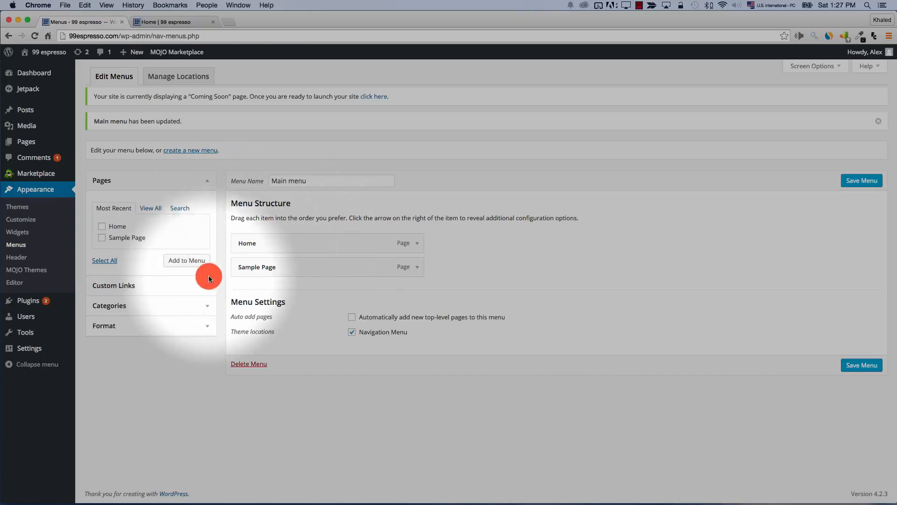
{"action": "left_click_drag", "start_coordinate": [245, 274], "coordinate": [273, 275]}
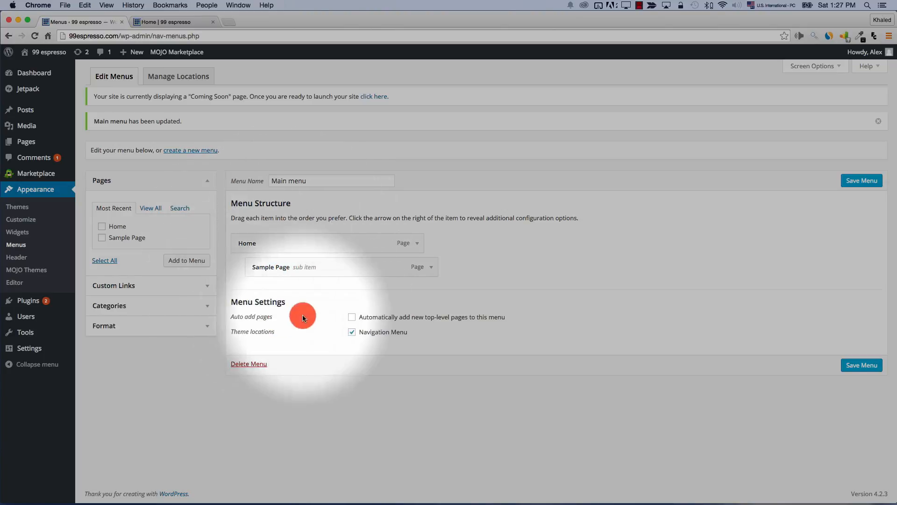
{"action": "left_click", "coordinate": [159, 22]}
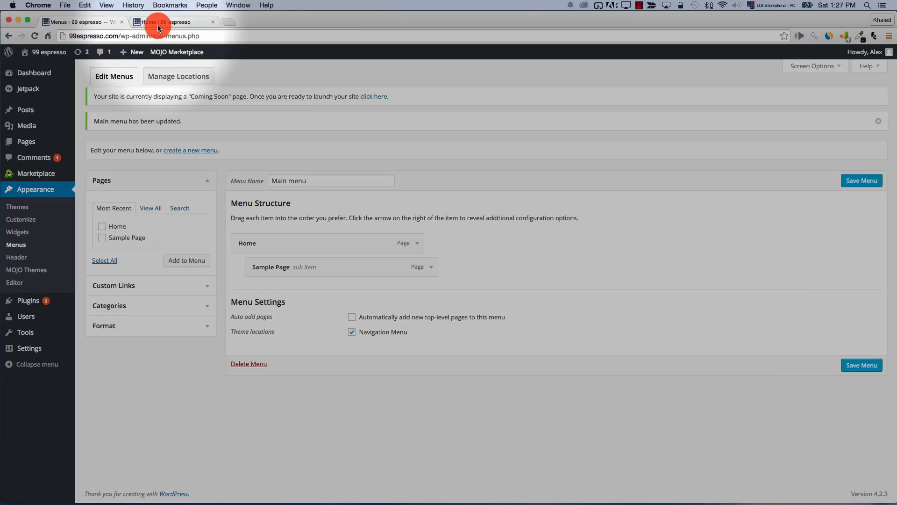
{"action": "left_click", "coordinate": [36, 36]}
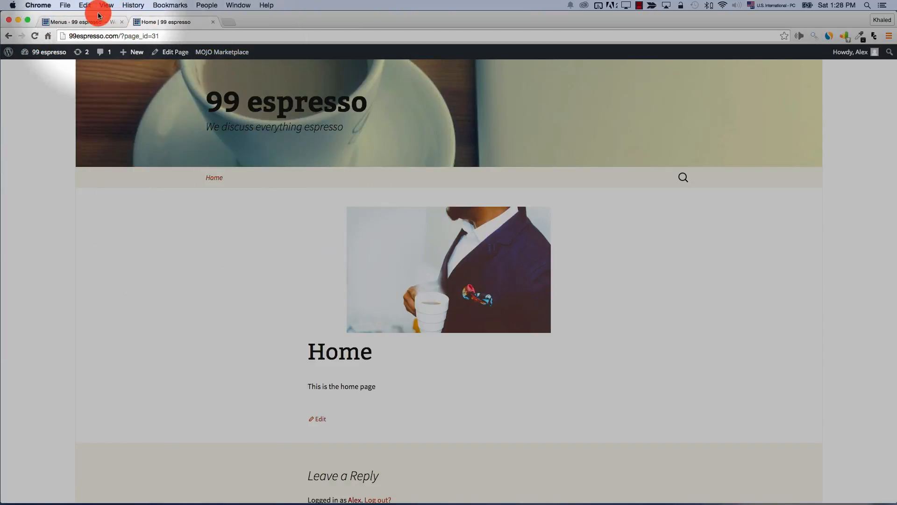
{"action": "left_click", "coordinate": [84, 22]}
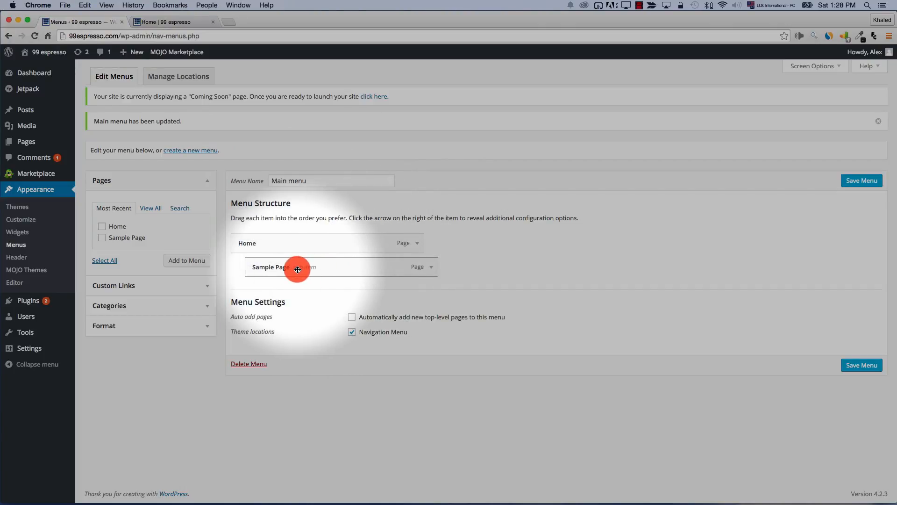
{"action": "left_click", "coordinate": [176, 23]}
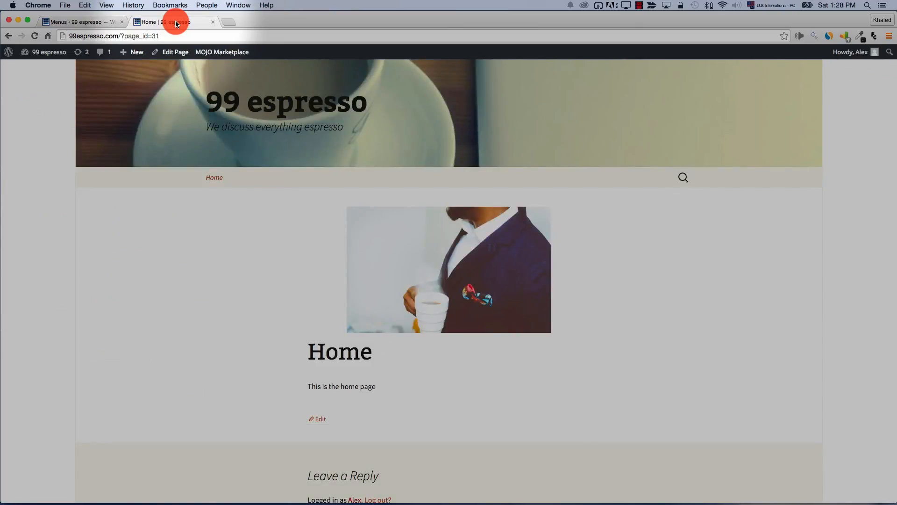
{"action": "mouse_move", "coordinate": [219, 177]}
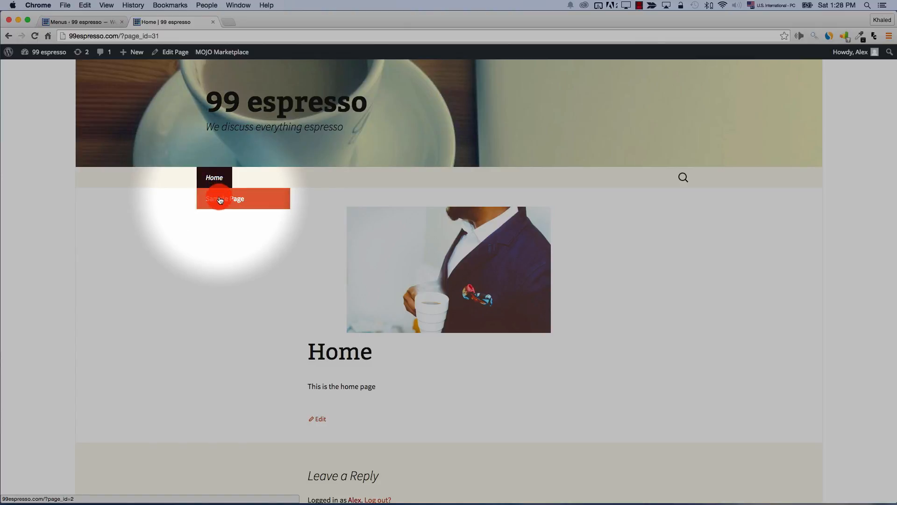
{"action": "left_click", "coordinate": [75, 28]}
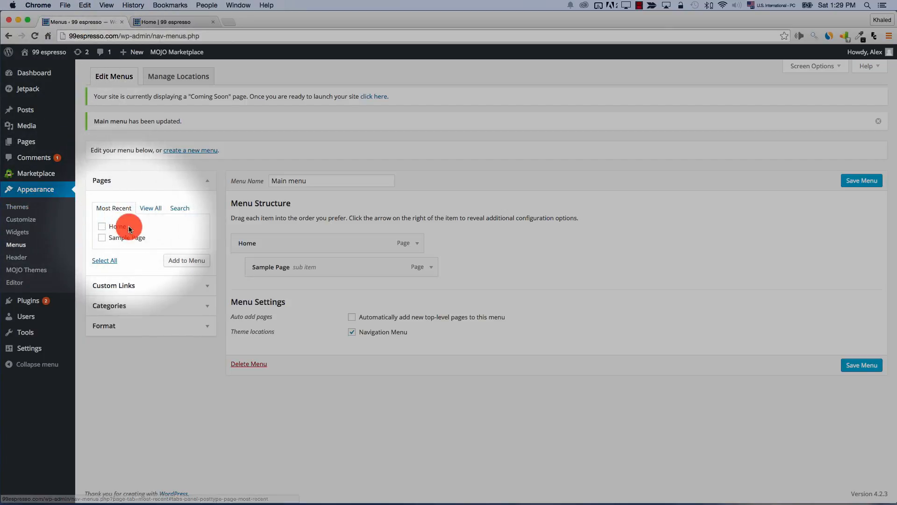
In Appearance > Menus, tick the Espresso sources page, add it and save the Main menu
{"action": "mouse_move", "coordinate": [24, 141]}
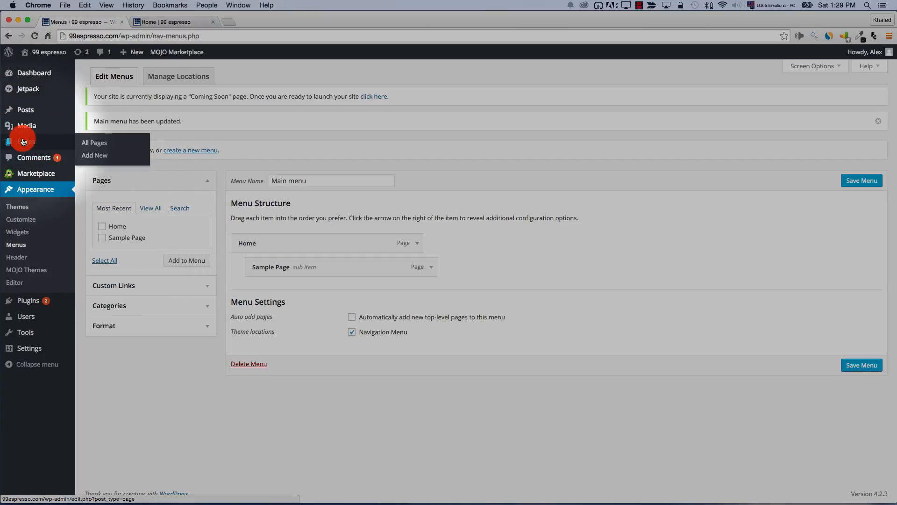
{"action": "left_click", "coordinate": [95, 156]}
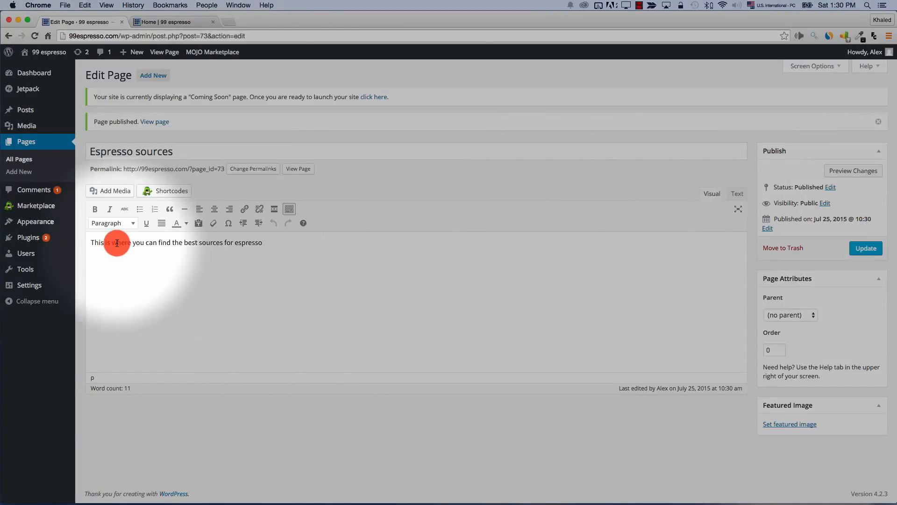
{"action": "mouse_move", "coordinate": [27, 214]}
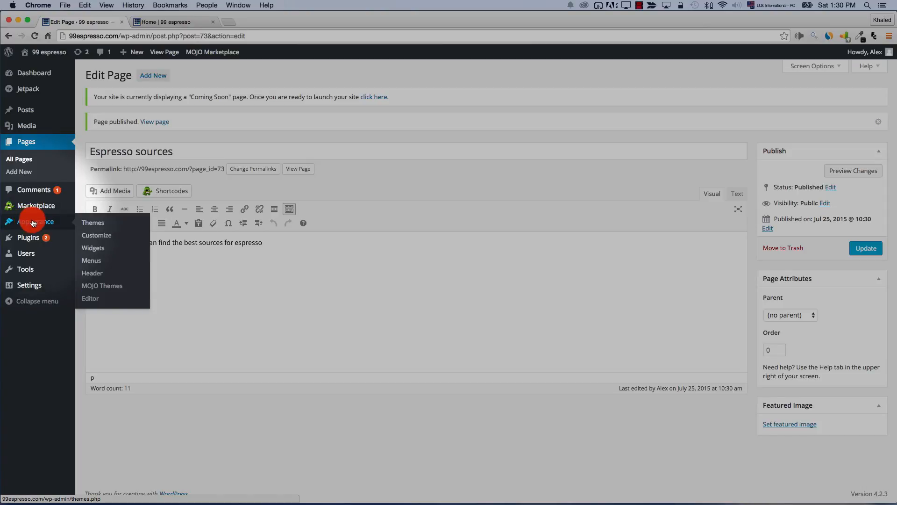
{"action": "left_click", "coordinate": [88, 265]}
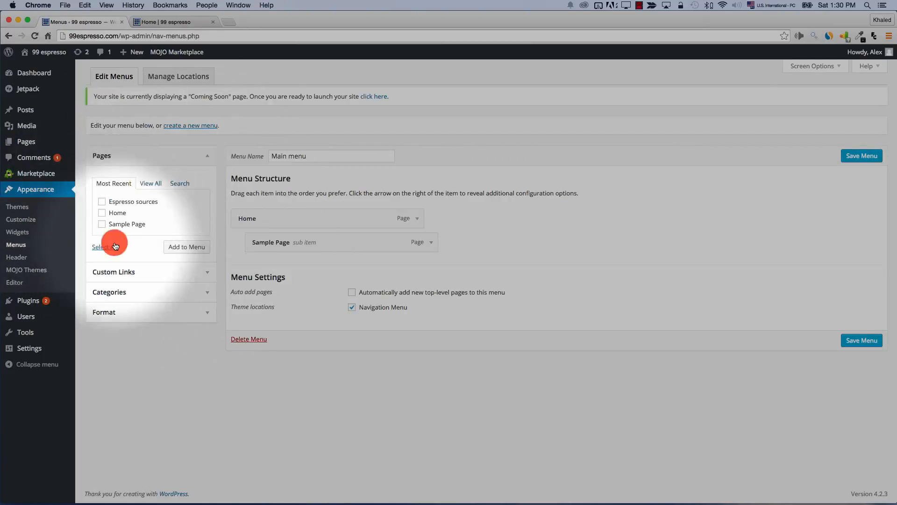
{"action": "left_click", "coordinate": [102, 203]}
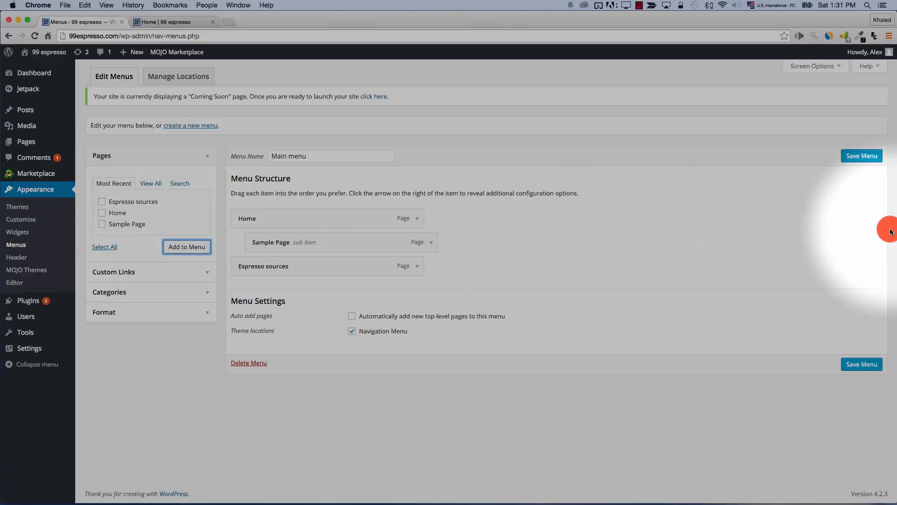
{"action": "left_click", "coordinate": [862, 156]}
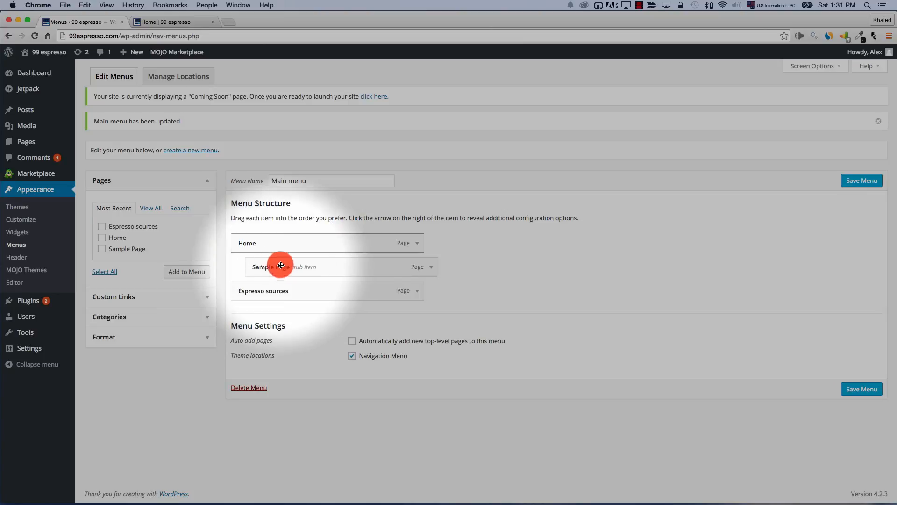
Reload the live Home page to check the menu, then return to the editor's Custom Links section
{"action": "left_click", "coordinate": [173, 23]}
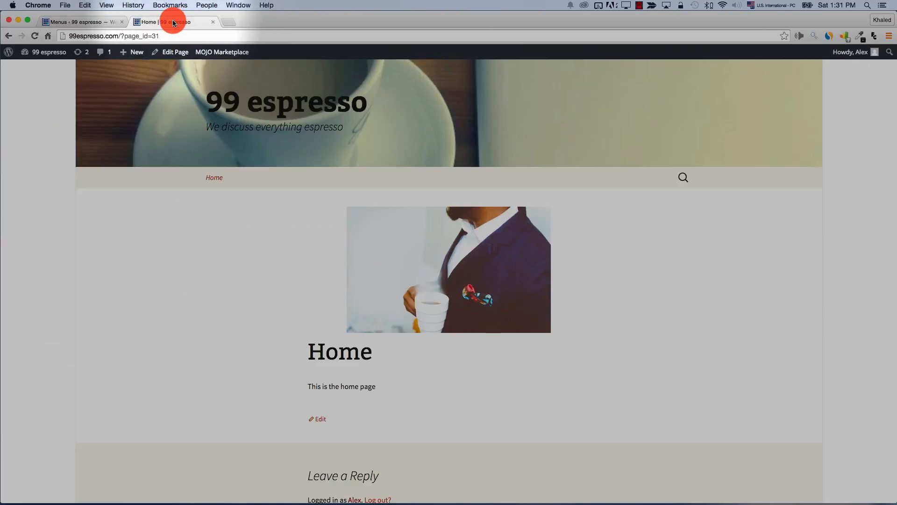
{"action": "left_click", "coordinate": [35, 37]}
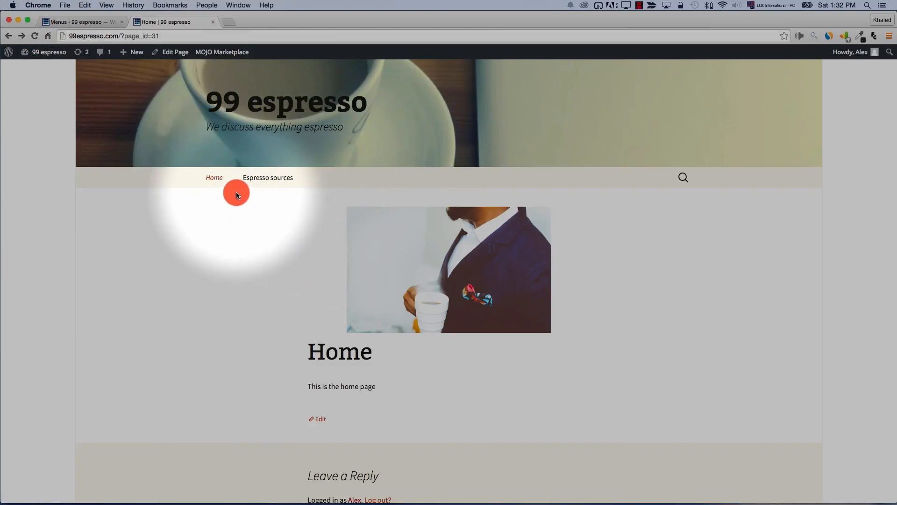
{"action": "mouse_move", "coordinate": [211, 176]}
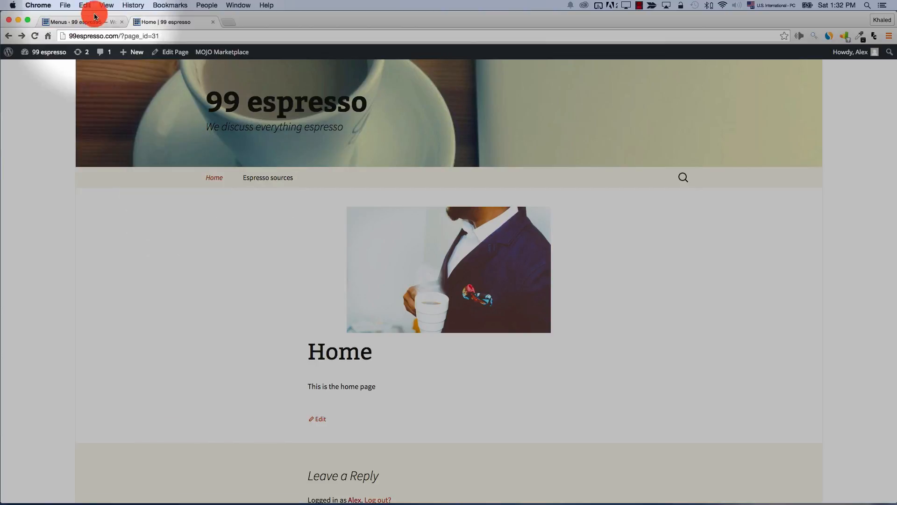
{"action": "left_click", "coordinate": [80, 21]}
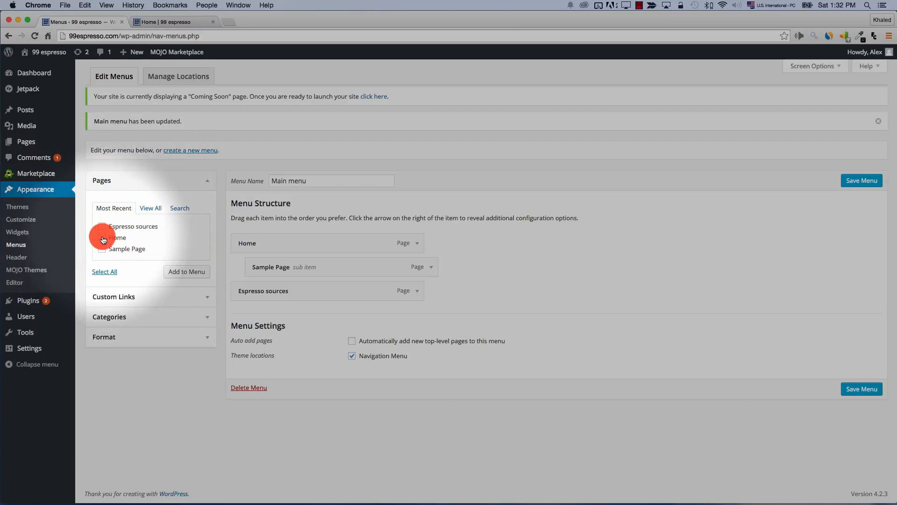
{"action": "left_click", "coordinate": [149, 210]}
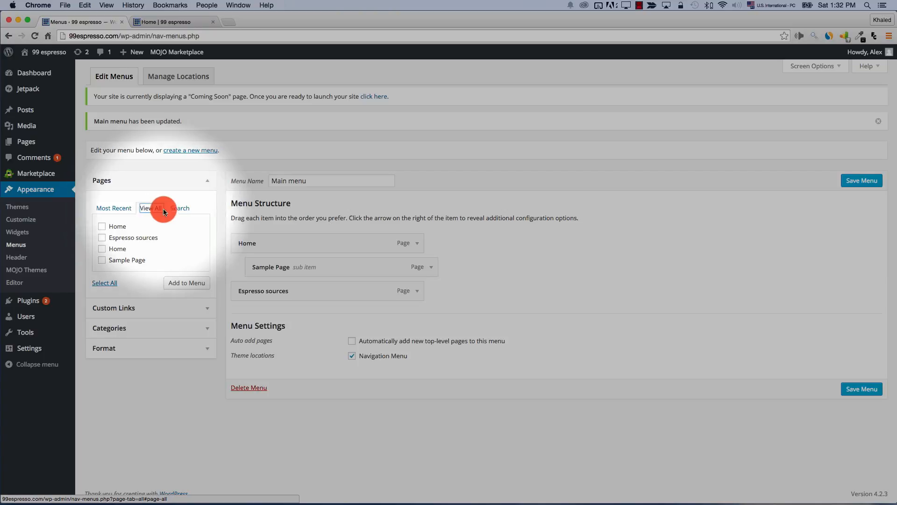
{"action": "left_click", "coordinate": [179, 209]}
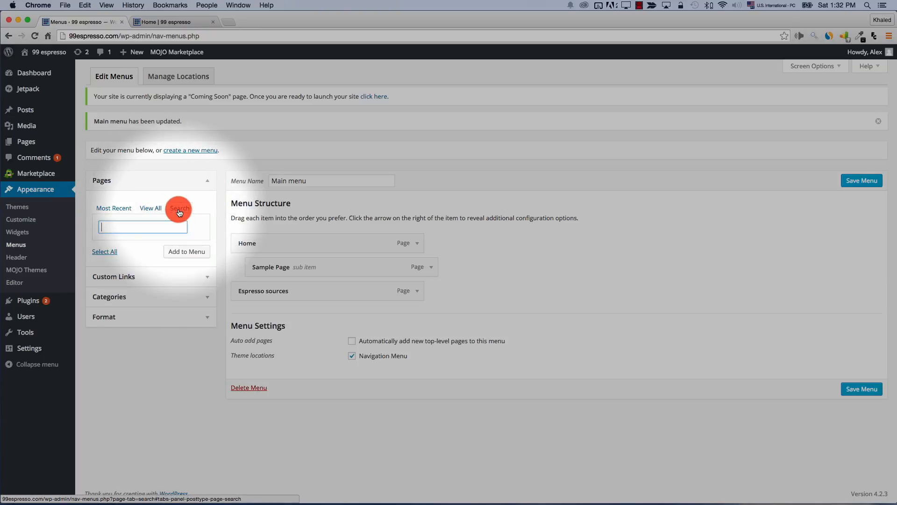
{"action": "left_click", "coordinate": [197, 276]}
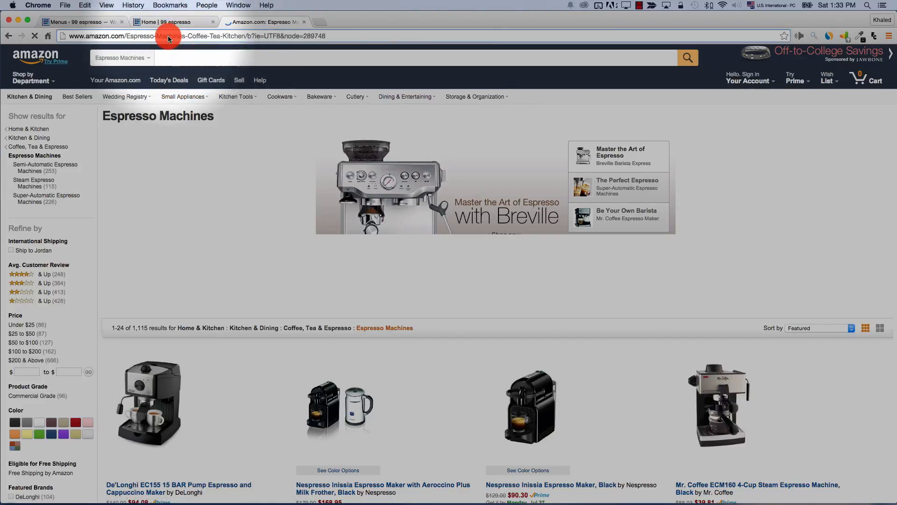
Copy the Amazon Espresso Machines page's URL from the address bar
{"action": "right_click", "coordinate": [169, 36]}
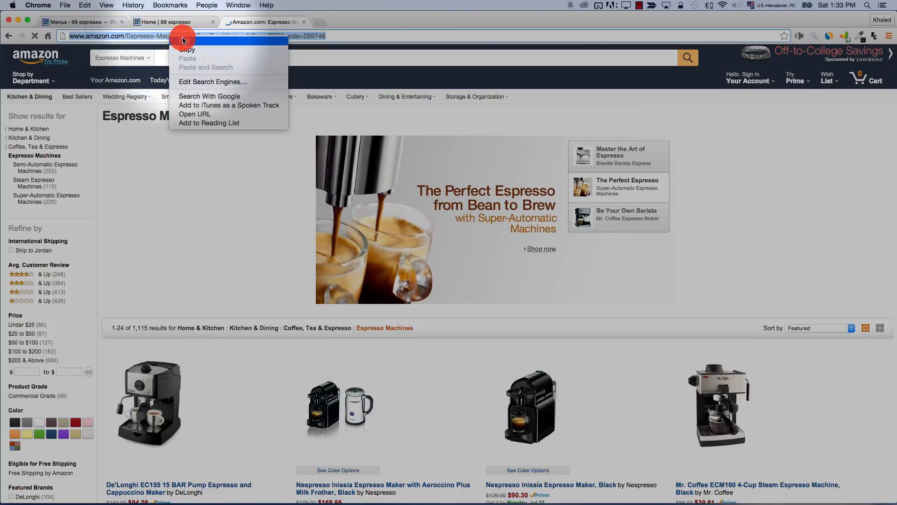
{"action": "left_click", "coordinate": [53, 22]}
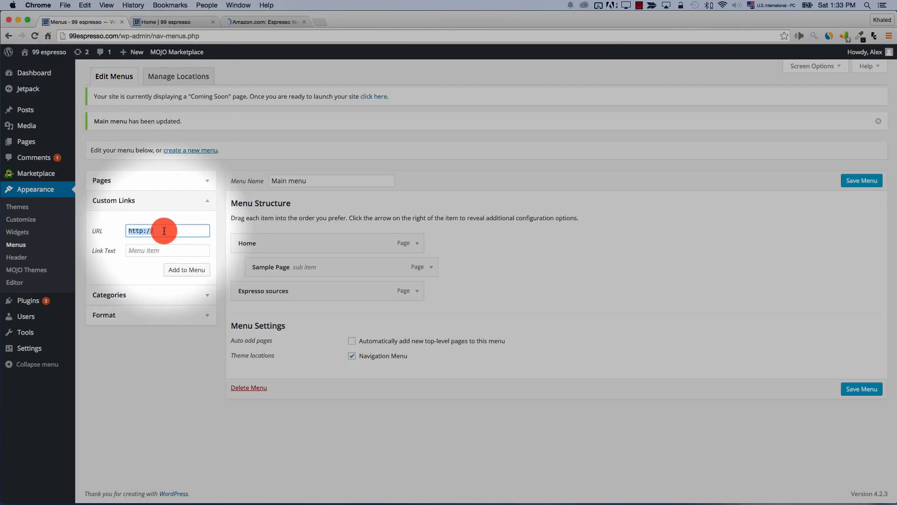
Paste the Amazon URL as a custom link labelled Coffee makers, add it and save
{"action": "type", "text": "http://www.amazon.com/"}
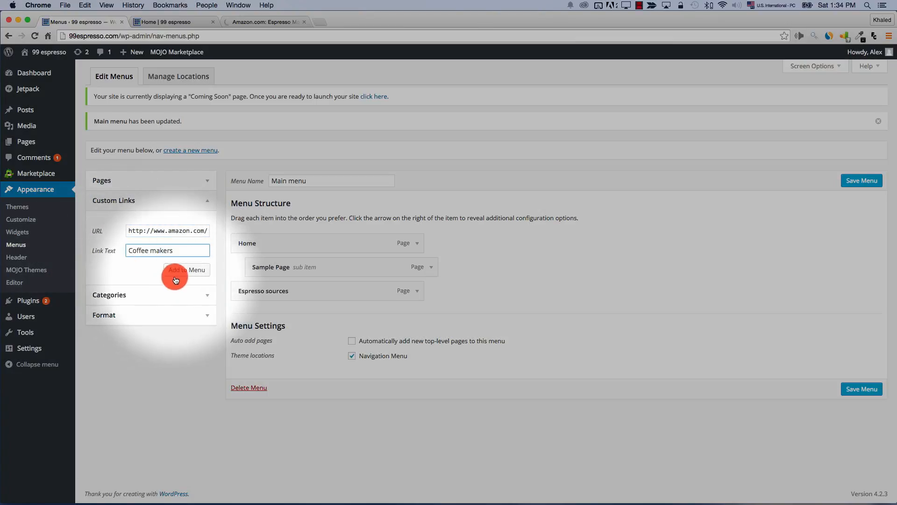
{"action": "left_click", "coordinate": [176, 271]}
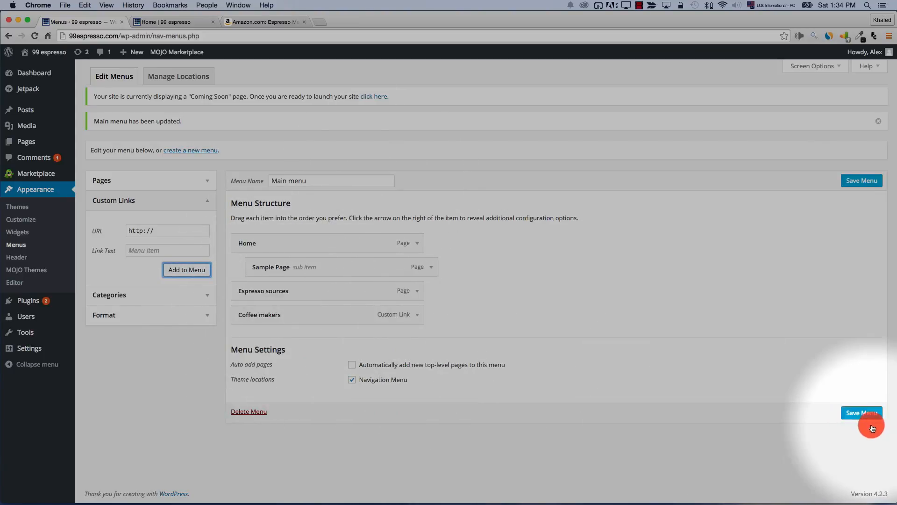
{"action": "left_click", "coordinate": [863, 413]}
{"action": "left_click", "coordinate": [166, 22]}
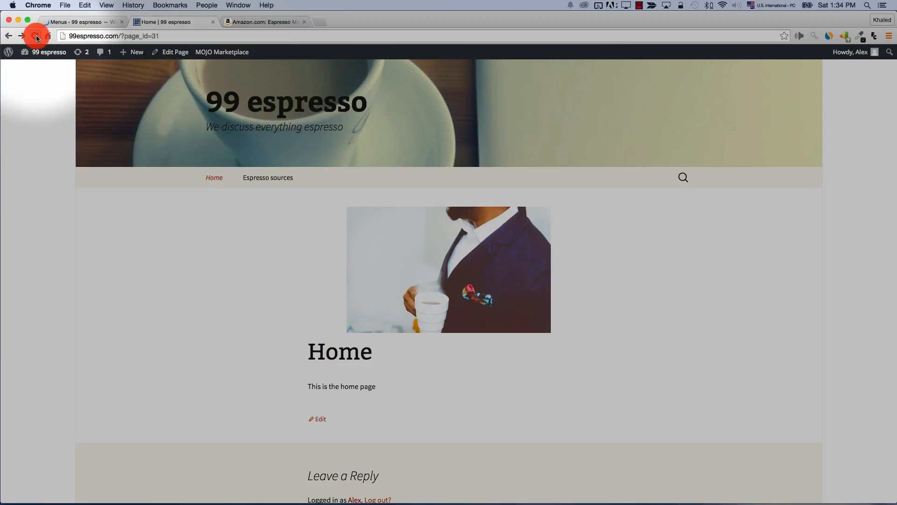
{"action": "left_click", "coordinate": [35, 36]}
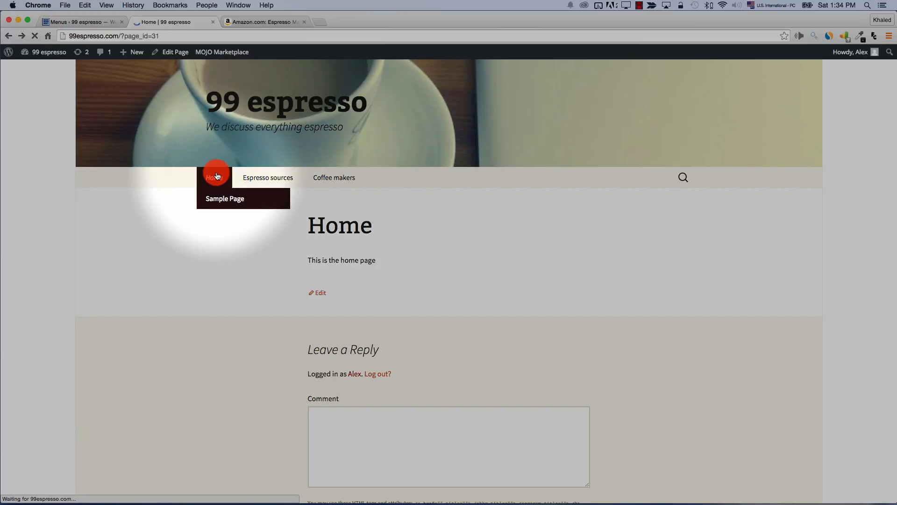
{"action": "left_click", "coordinate": [340, 182]}
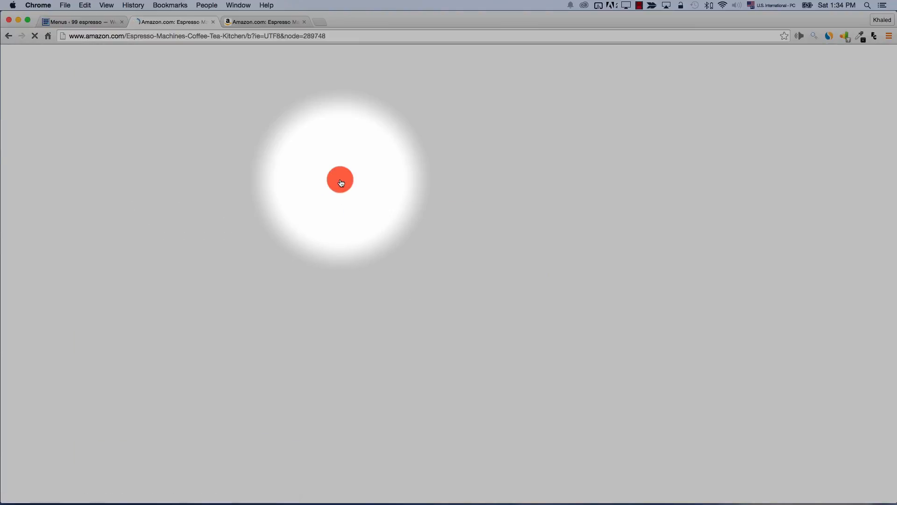
{"action": "left_click", "coordinate": [8, 36]}
{"action": "left_click", "coordinate": [47, 22]}
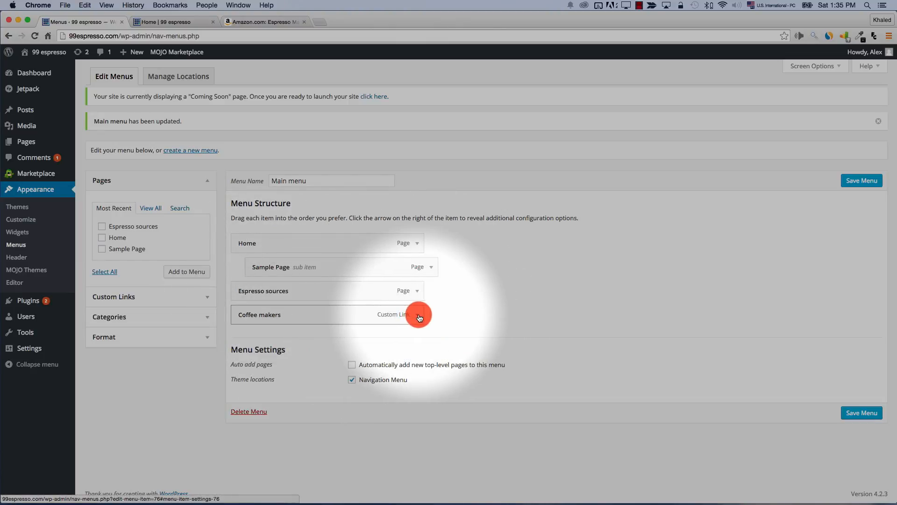
Enable Link Target in Screen Options, set Coffee makers to open in a new tab, and save
{"action": "left_click", "coordinate": [418, 316]}
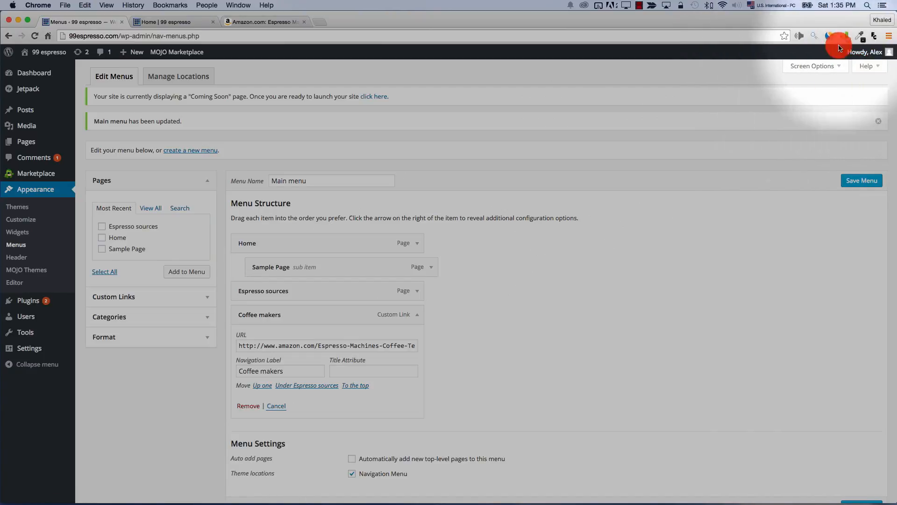
{"action": "left_click", "coordinate": [812, 66]}
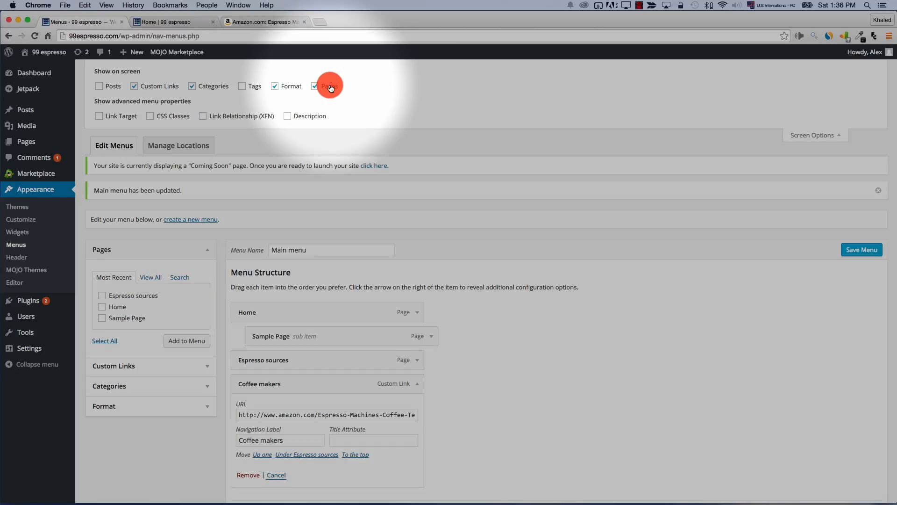
{"action": "left_click", "coordinate": [101, 118]}
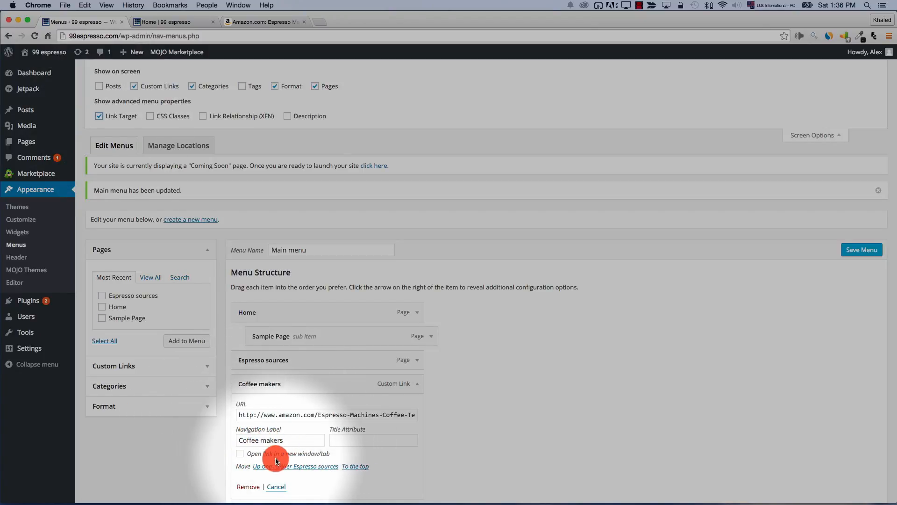
{"action": "left_click", "coordinate": [239, 454]}
{"action": "scroll", "coordinate": [605, 410], "scroll_direction": "down", "scroll_amount": 2}
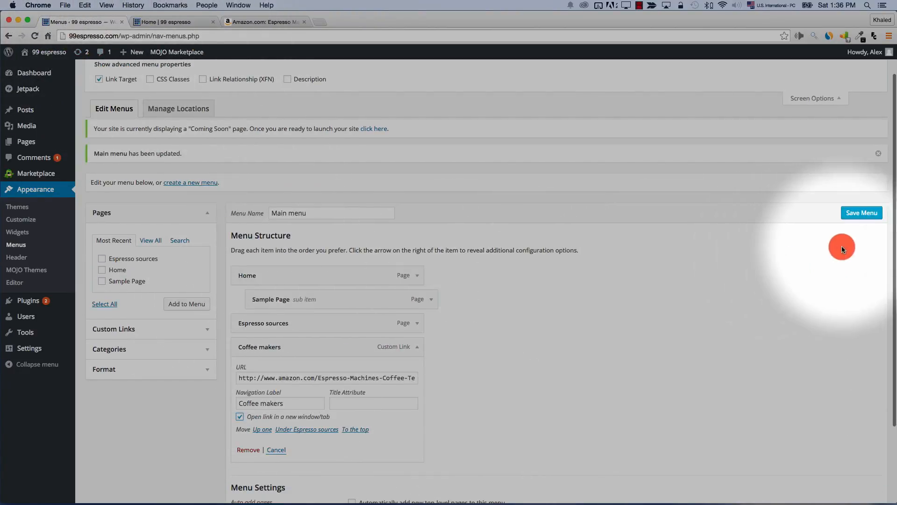
{"action": "left_click", "coordinate": [860, 219]}
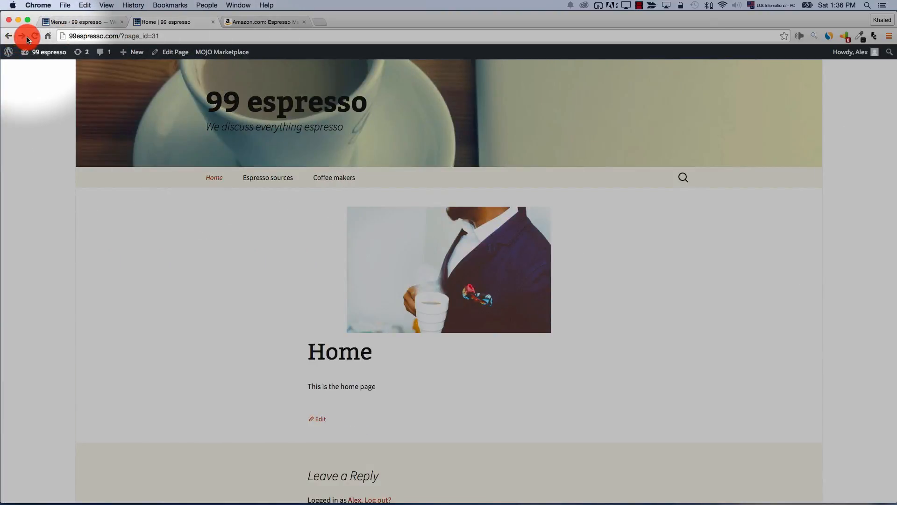
{"action": "left_click", "coordinate": [326, 181]}
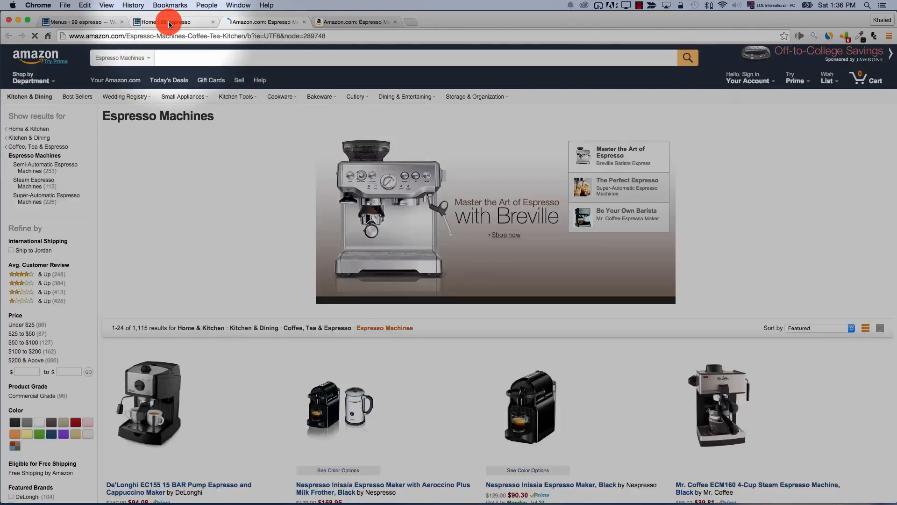
{"action": "left_click", "coordinate": [163, 24]}
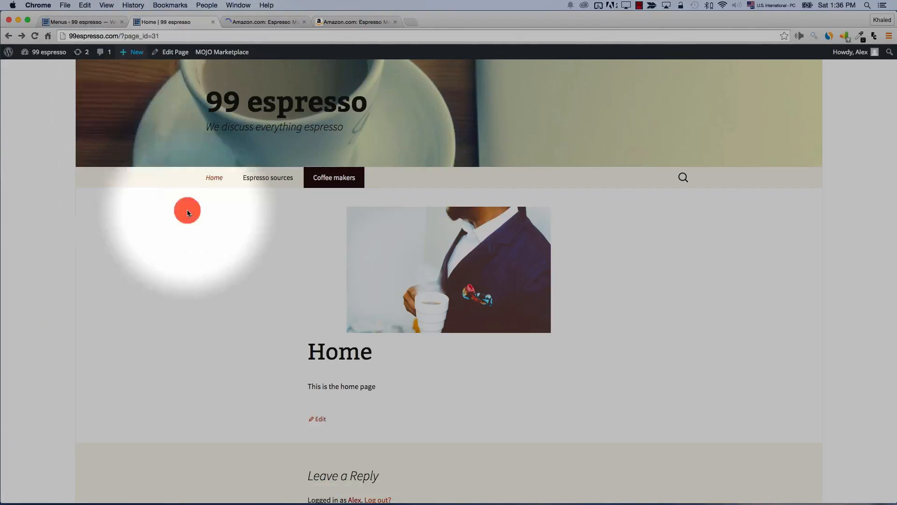
{"action": "left_click", "coordinate": [255, 24]}
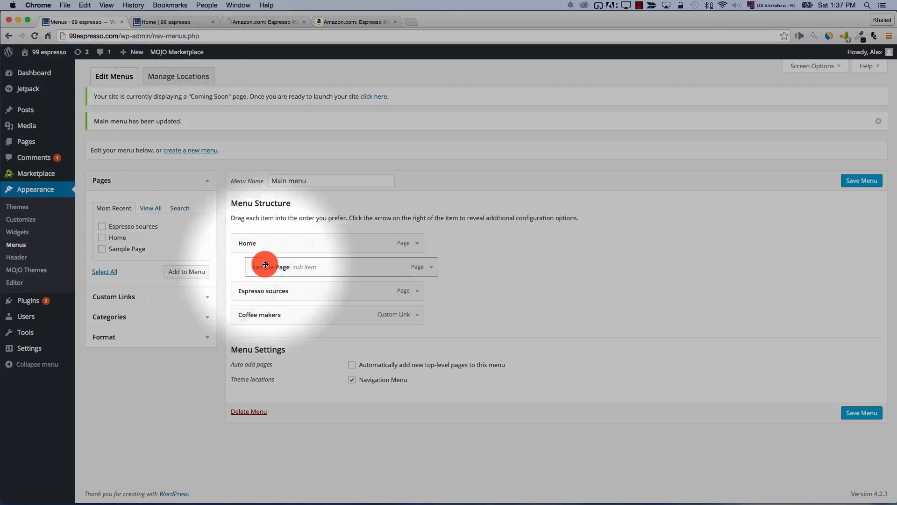
{"action": "left_click", "coordinate": [215, 293]}
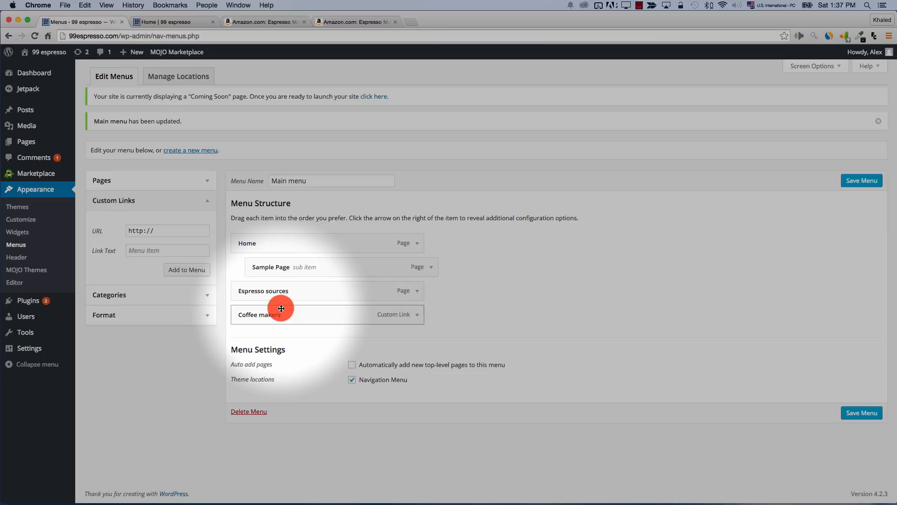
{"action": "left_click", "coordinate": [178, 23]}
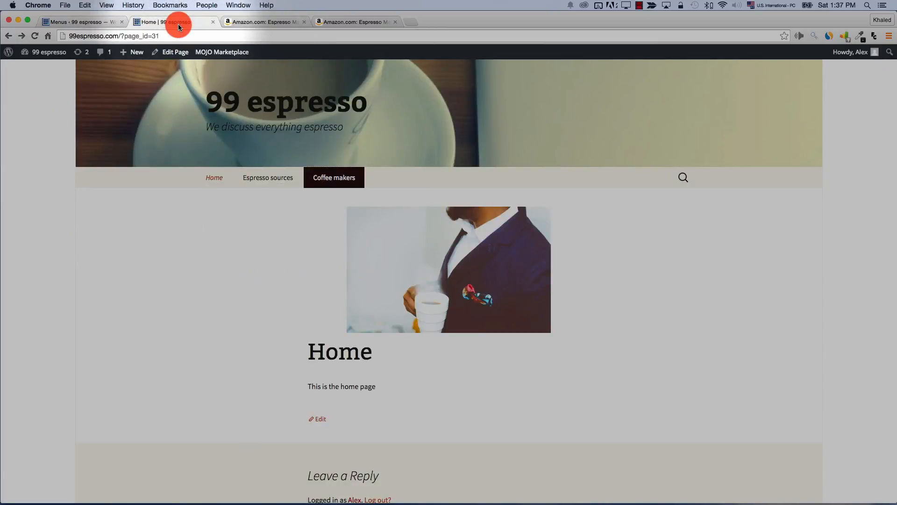
{"action": "mouse_move", "coordinate": [214, 177]}
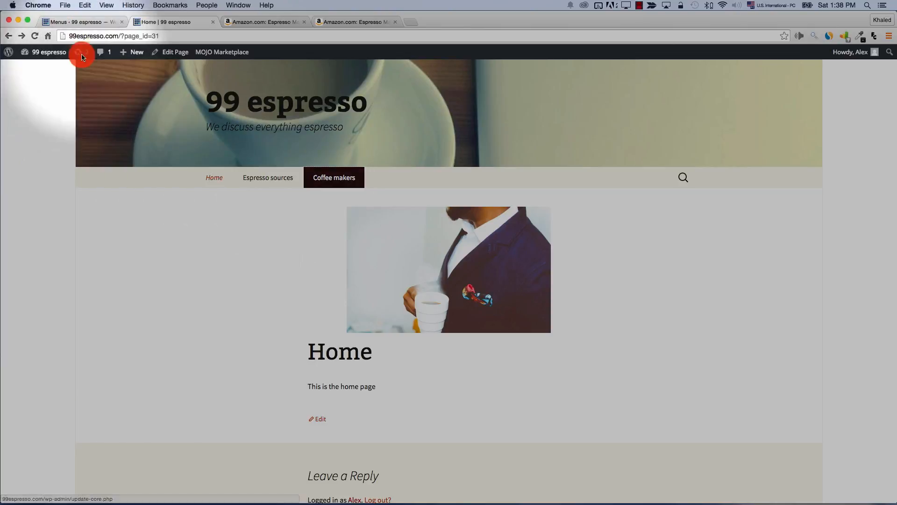
{"action": "left_click", "coordinate": [79, 25]}
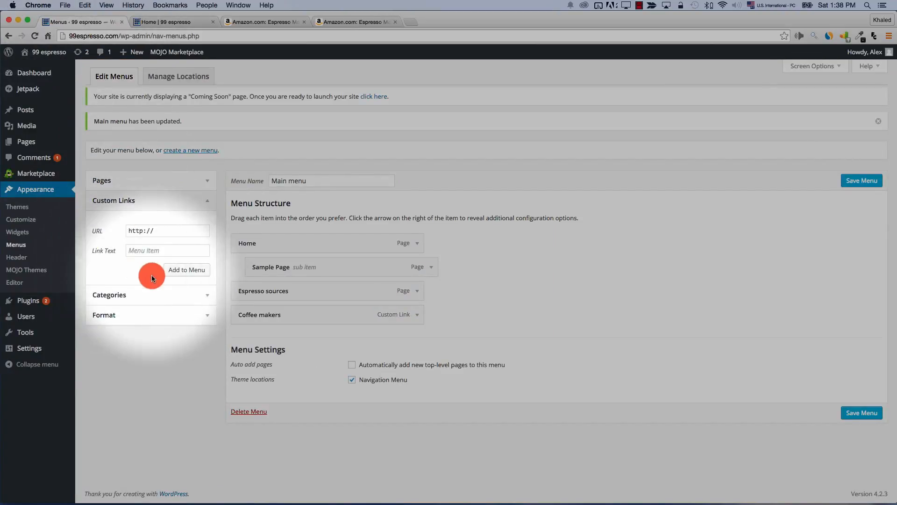
Add a custom link with URL # and link text 'Coffee and espresso' to the menu
{"action": "left_click", "coordinate": [165, 232]}
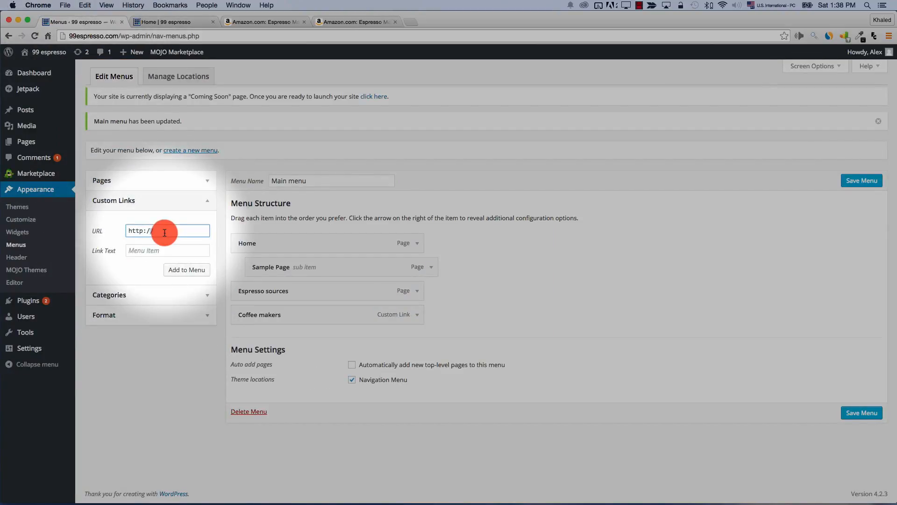
{"action": "triple_click", "coordinate": [164, 233]}
{"action": "type", "text": "#"}
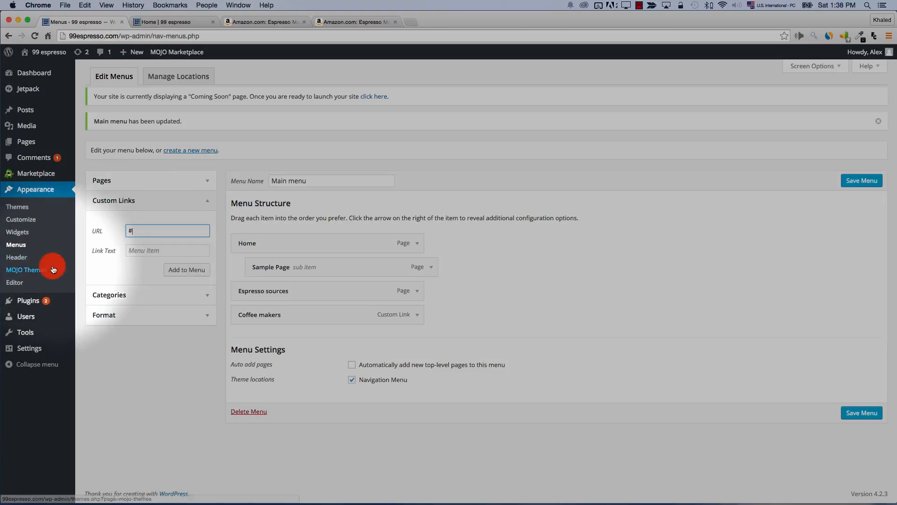
{"action": "left_click", "coordinate": [166, 248]}
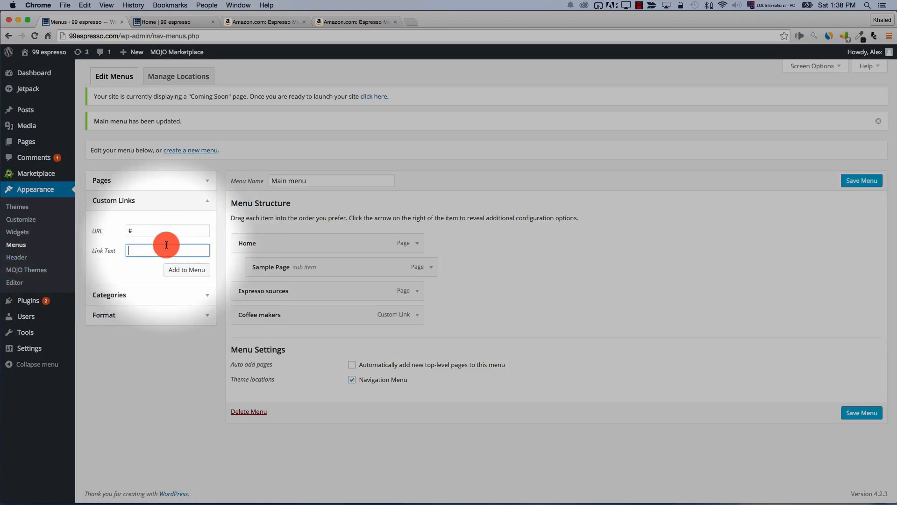
{"action": "type", "text": "Coffee and espresso"}
{"action": "left_click", "coordinate": [187, 270]}
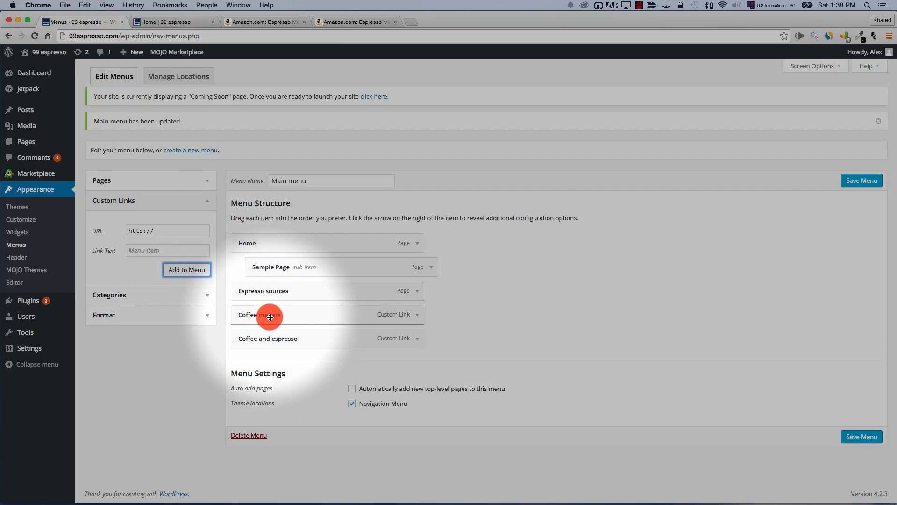
Nest Coffee makers and Espresso sources under Coffee and espresso and save the menu
{"action": "left_click_drag", "start_coordinate": [271, 317], "coordinate": [293, 343]}
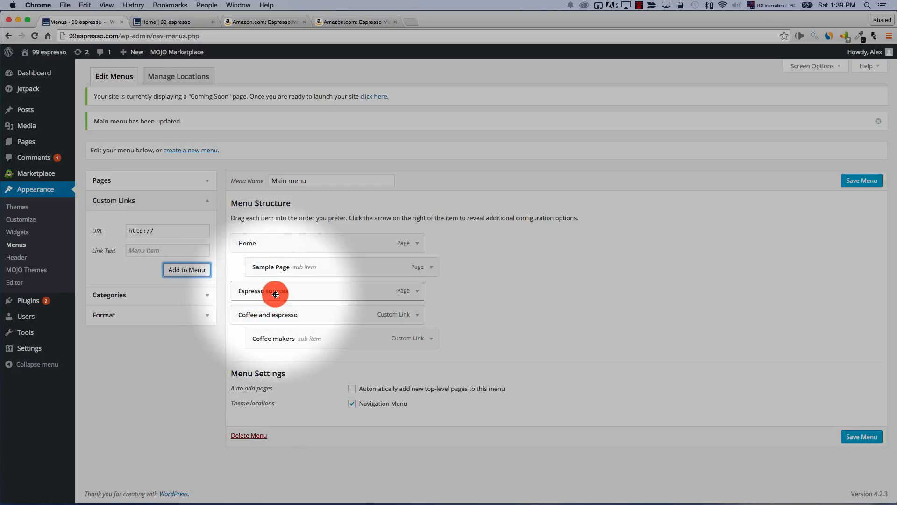
{"action": "left_click_drag", "start_coordinate": [276, 294], "coordinate": [290, 346]}
{"action": "left_click", "coordinate": [863, 439]}
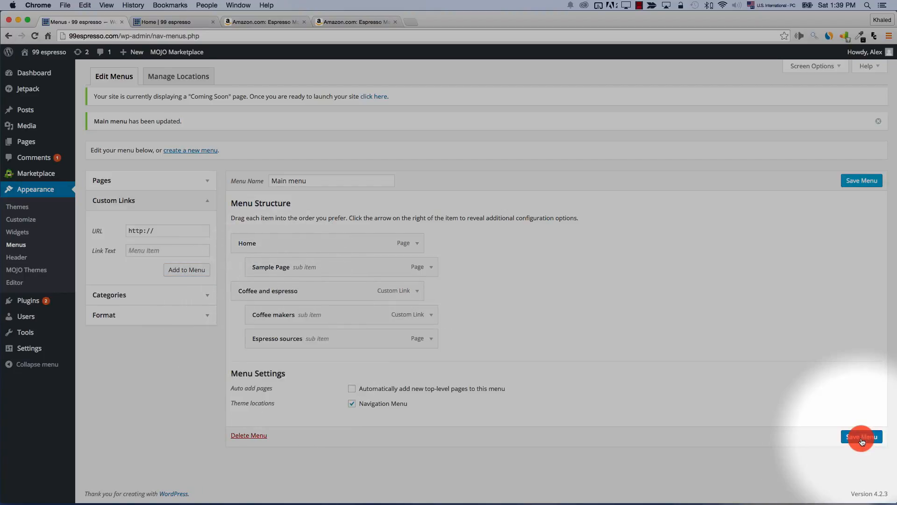
{"action": "left_click", "coordinate": [166, 22]}
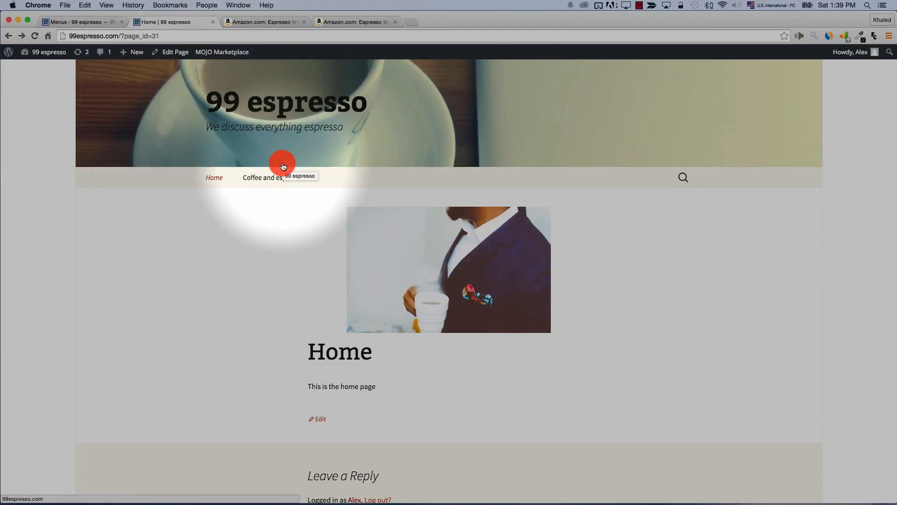
Try the Coffee and espresso dropdown in the live site's nav bar, then go back to Menus
{"action": "mouse_move", "coordinate": [273, 180]}
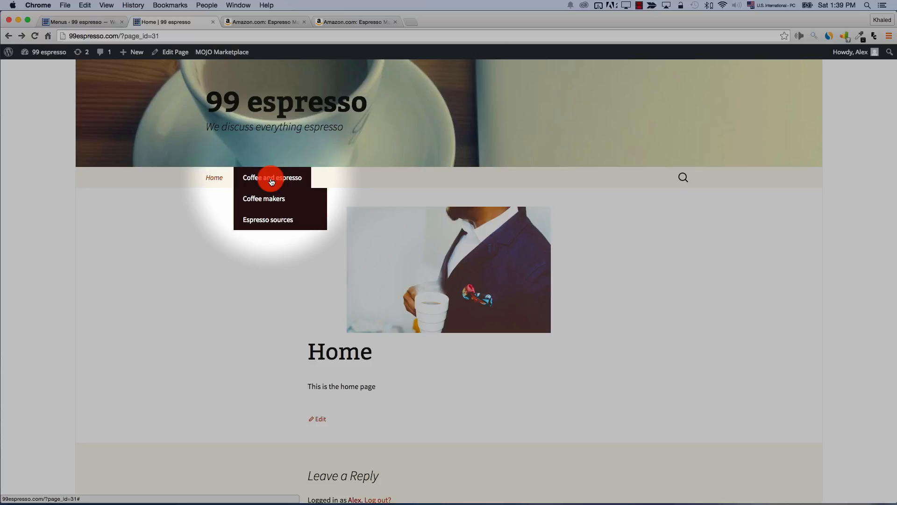
{"action": "left_click", "coordinate": [271, 182]}
{"action": "left_click", "coordinate": [70, 23]}
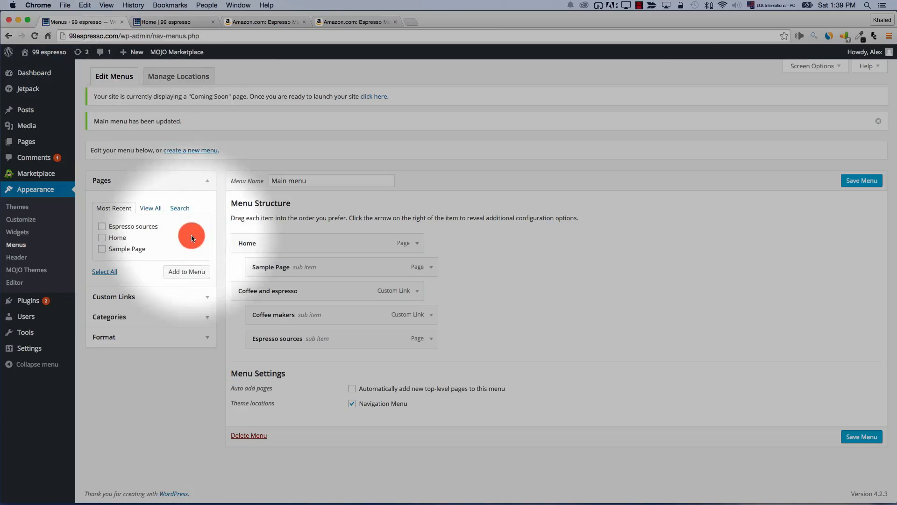
Tick the Coffeeshops category in Categories, add it to the Main menu and save
{"action": "left_click", "coordinate": [207, 299]}
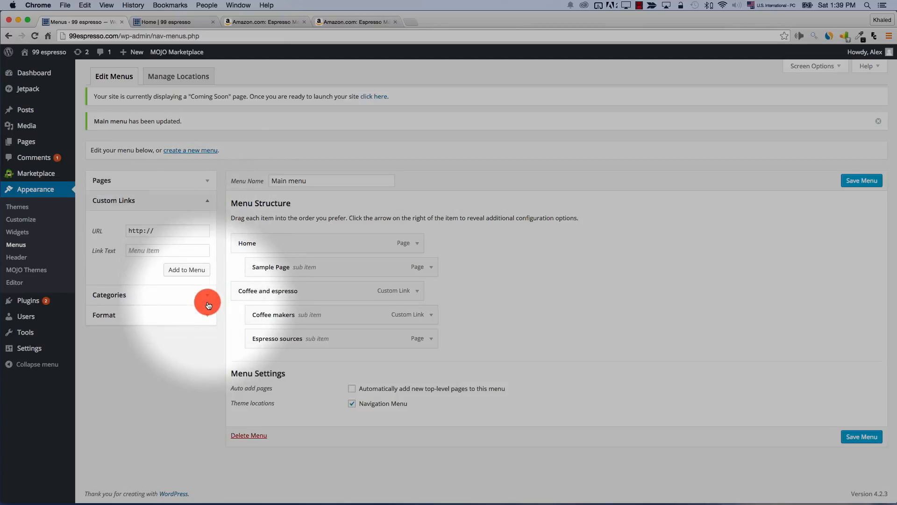
{"action": "left_click", "coordinate": [209, 305]}
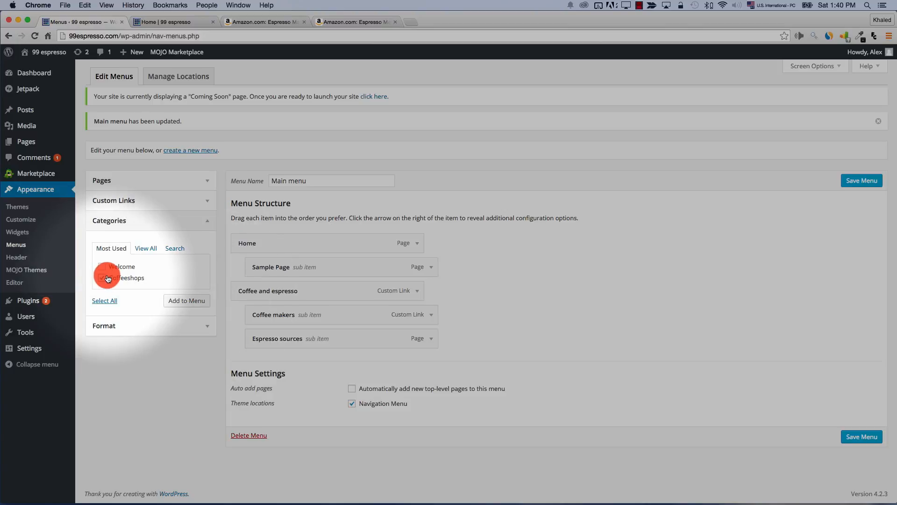
{"action": "left_click", "coordinate": [181, 301]}
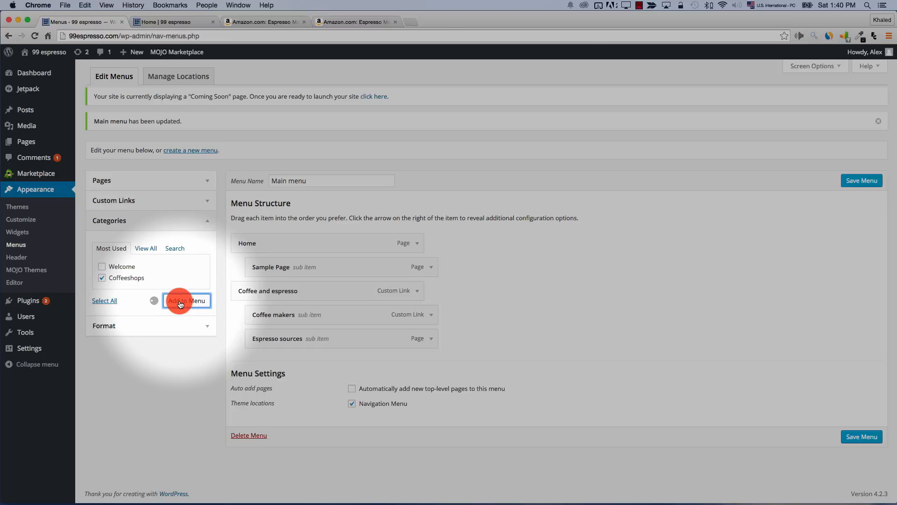
{"action": "left_click", "coordinate": [860, 462]}
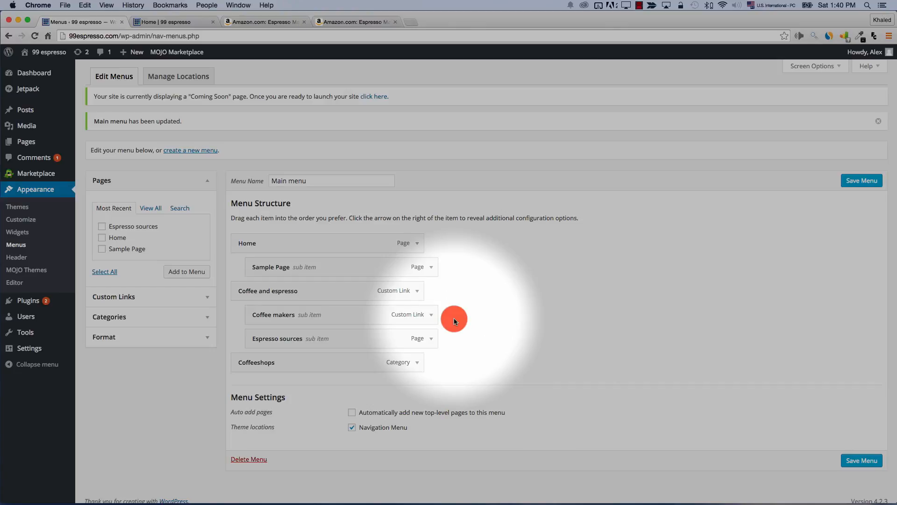
{"action": "left_click", "coordinate": [168, 21]}
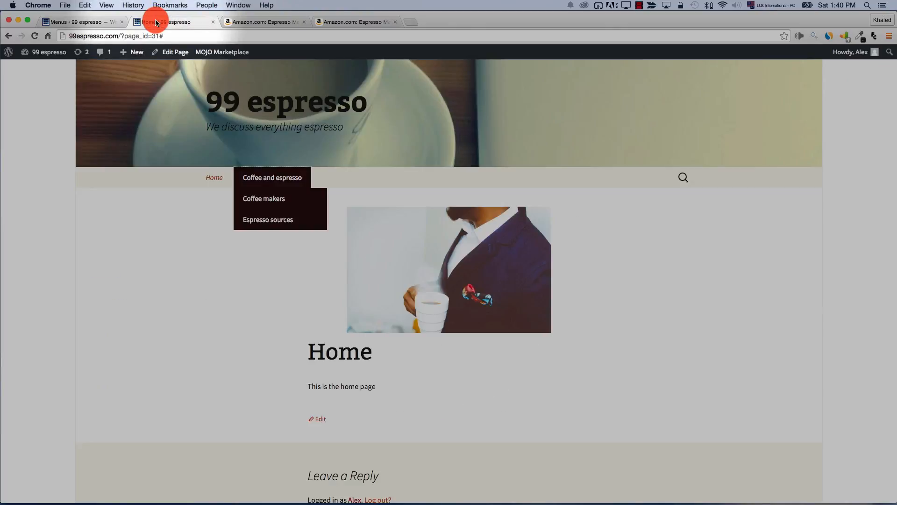
Reload the Home page and browse the Coffeeshops category archive from the nav bar
{"action": "left_click", "coordinate": [36, 36]}
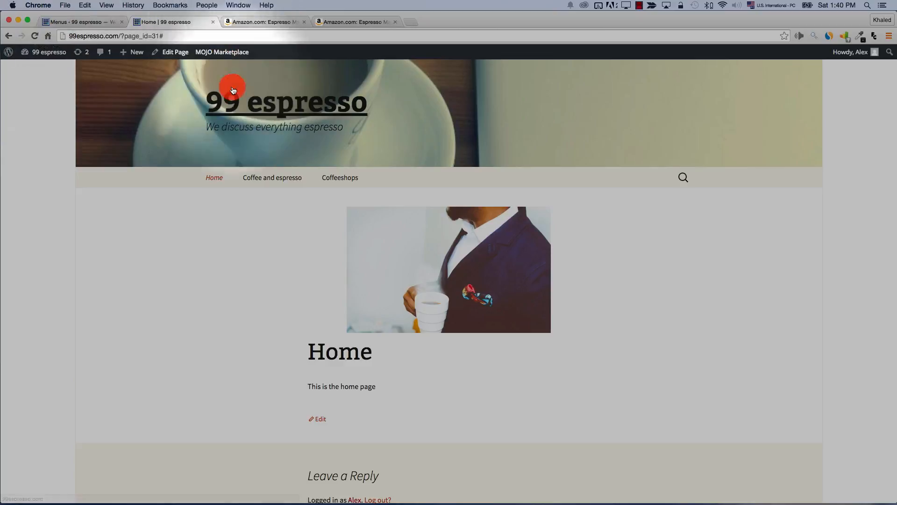
{"action": "left_click", "coordinate": [349, 178]}
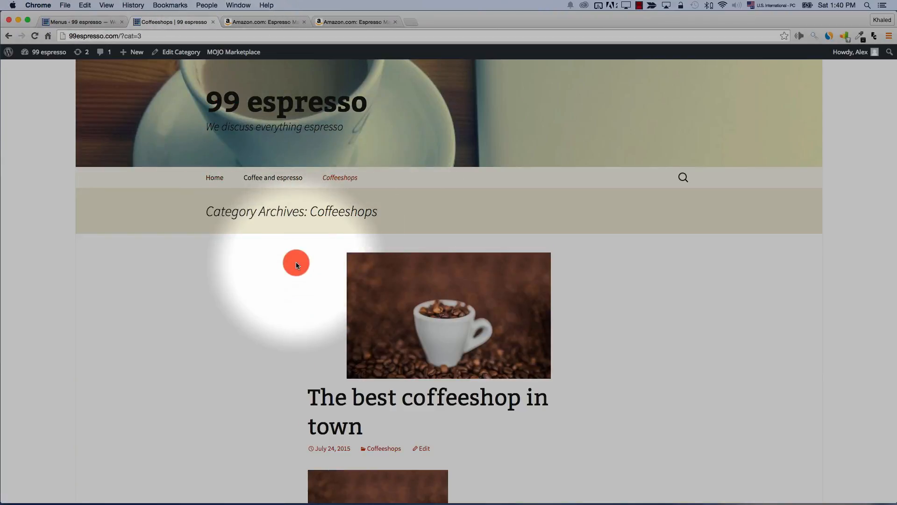
{"action": "scroll", "coordinate": [297, 265], "scroll_direction": "down", "scroll_amount": 2}
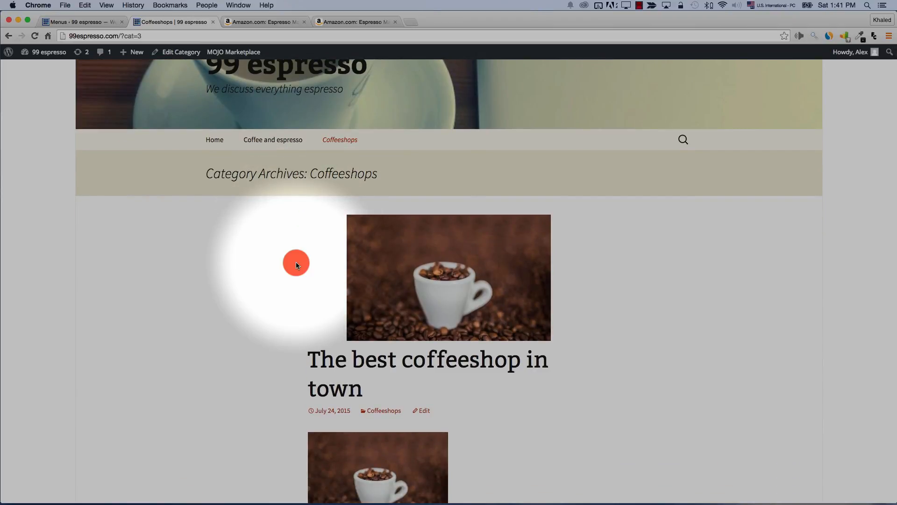
{"action": "left_click", "coordinate": [86, 20]}
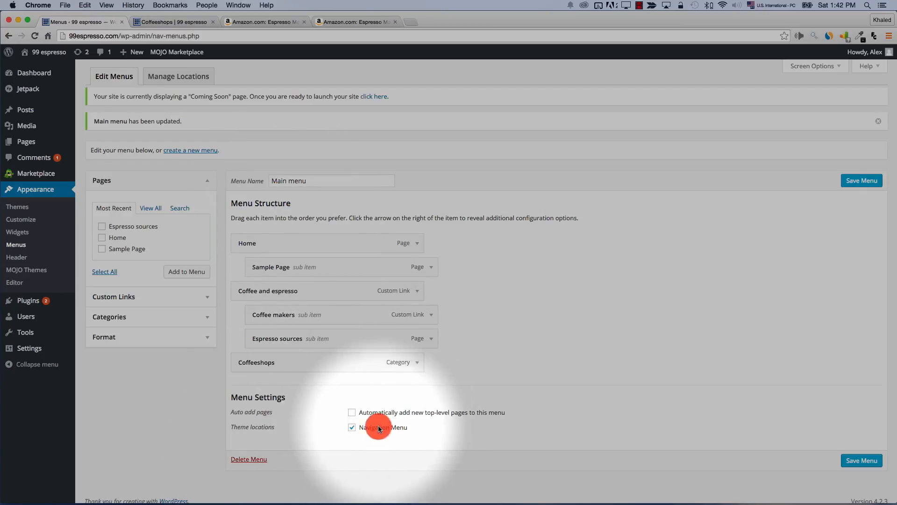
Assign the Main menu to the Navigation Menu theme location
{"action": "left_click", "coordinate": [353, 429]}
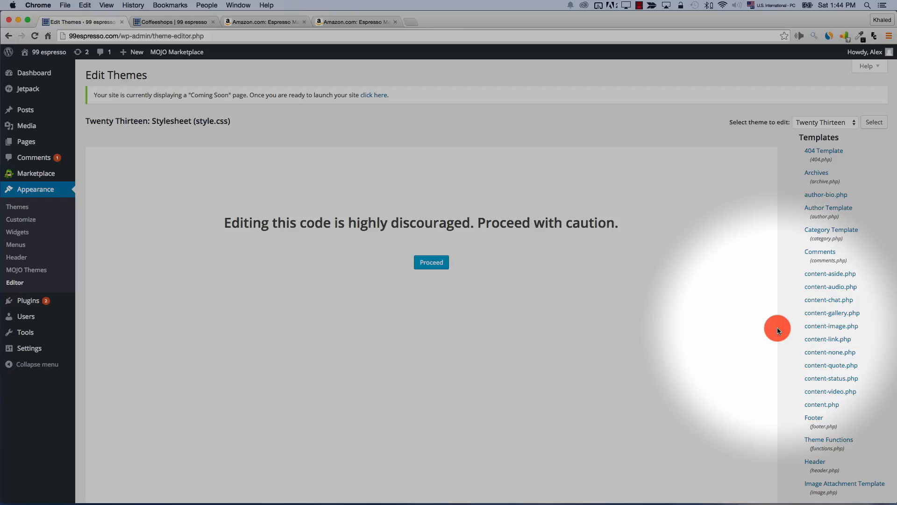
Open Twenty Thirteen's header.php in the theme editor, proceeding past the caution warning
{"action": "scroll", "coordinate": [809, 322], "scroll_direction": "down", "scroll_amount": 5}
{"action": "scroll", "coordinate": [809, 322], "scroll_direction": "up", "scroll_amount": 3}
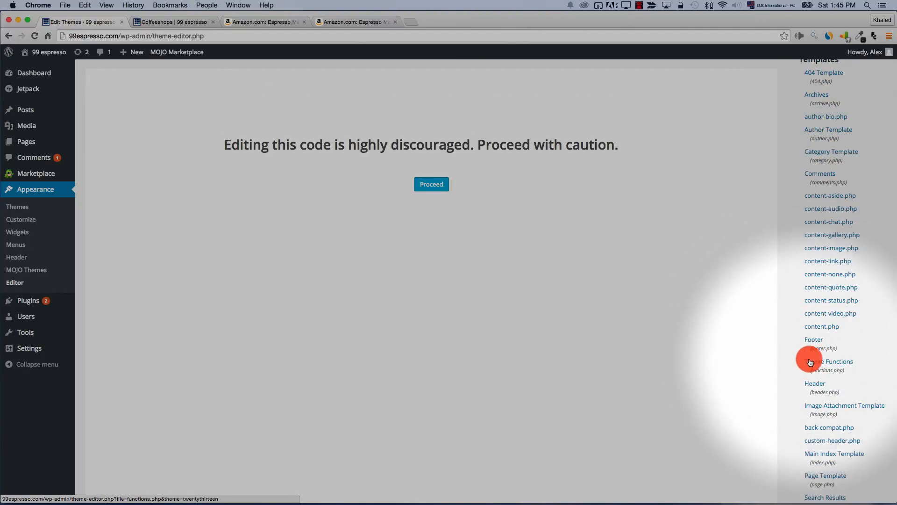
{"action": "left_click", "coordinate": [816, 384]}
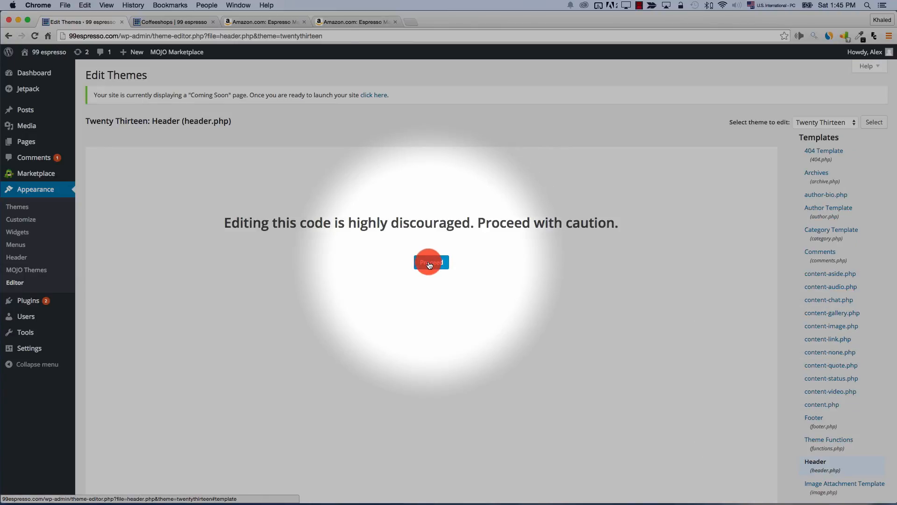
{"action": "left_click", "coordinate": [428, 260]}
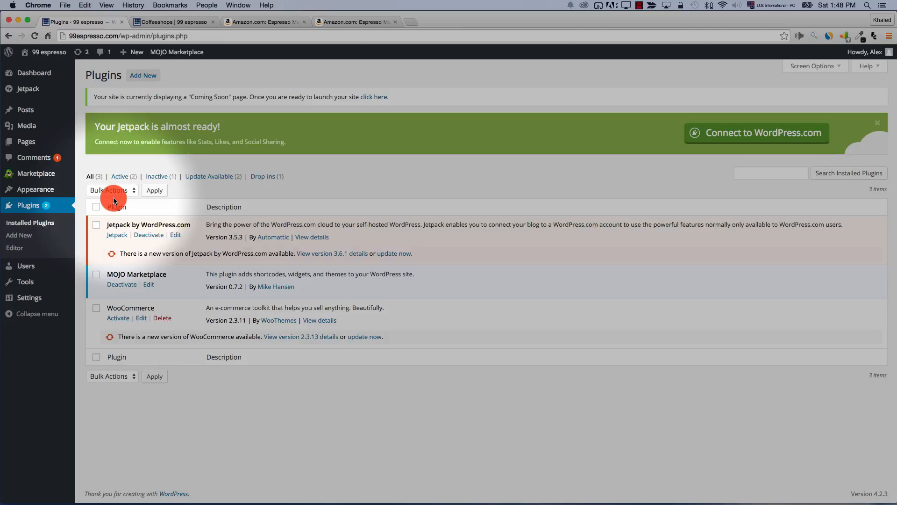
Filter plugins by Active, Inactive and Drop-ins, return to All, then update Jetpack to 3.6.1
{"action": "left_click", "coordinate": [120, 176]}
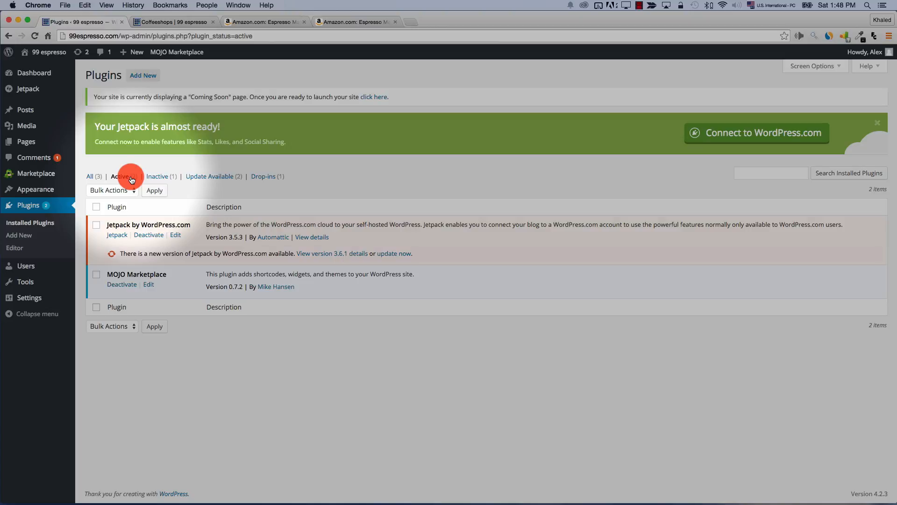
{"action": "left_click", "coordinate": [157, 176]}
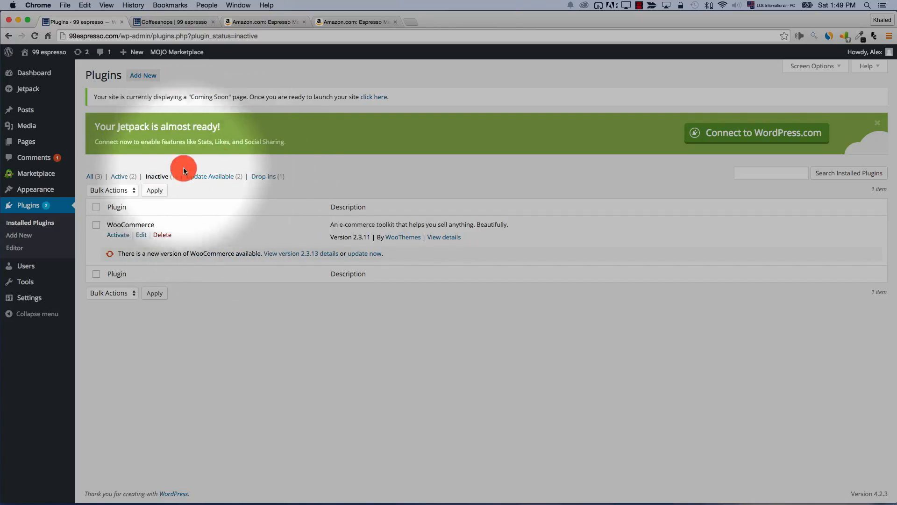
{"action": "left_click", "coordinate": [252, 178]}
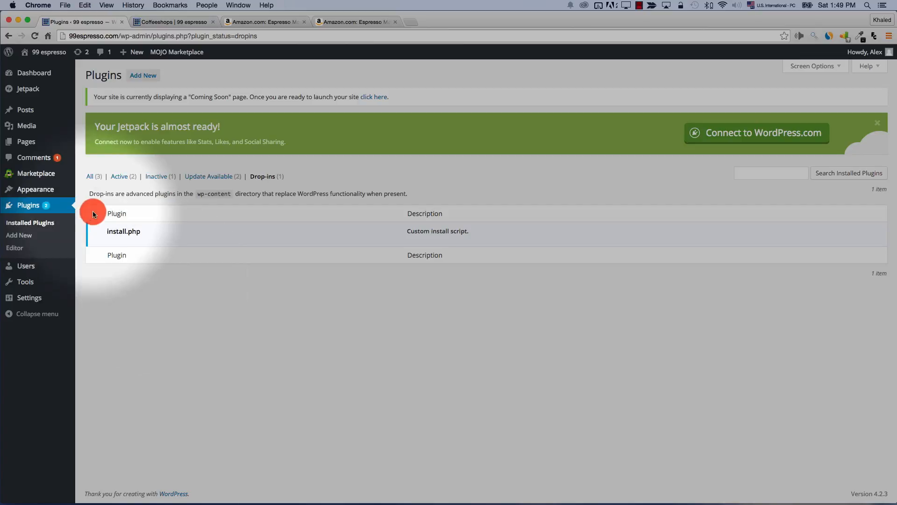
{"action": "left_click", "coordinate": [90, 177]}
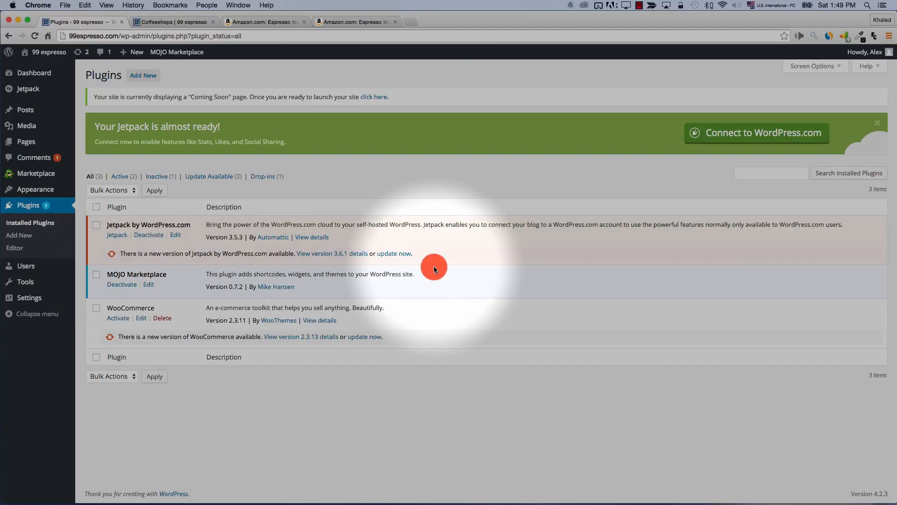
{"action": "left_click", "coordinate": [390, 255]}
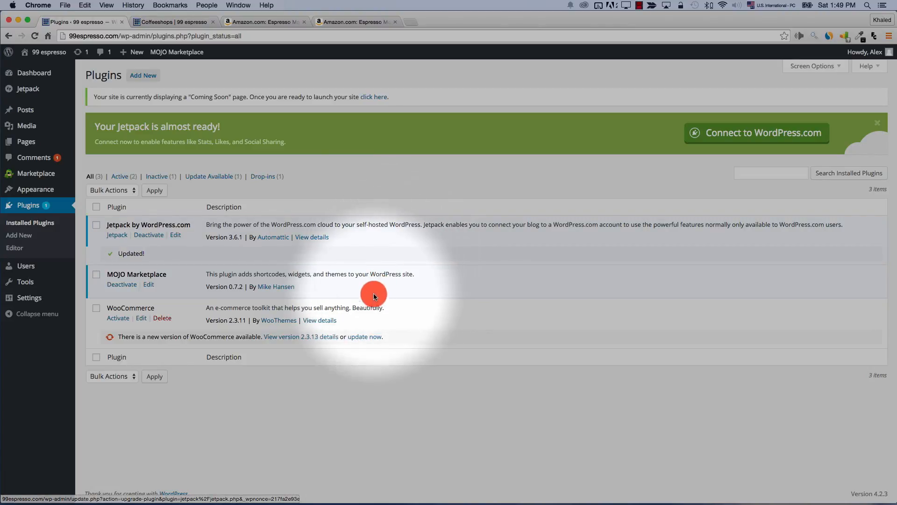
Update WooCommerce to version 2.3.13
{"action": "left_click", "coordinate": [363, 336]}
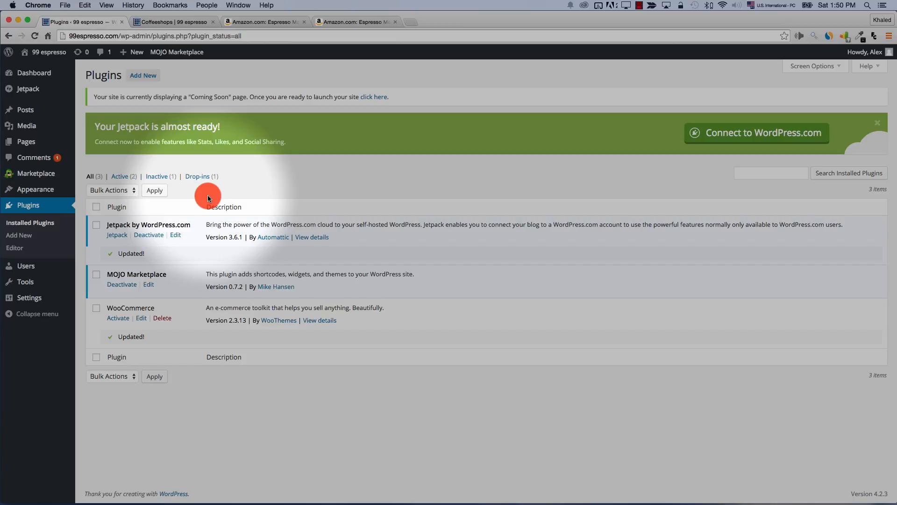
Go to the Add Plugins page showing featured plugins like WP Super Cache
{"action": "left_click", "coordinate": [139, 76]}
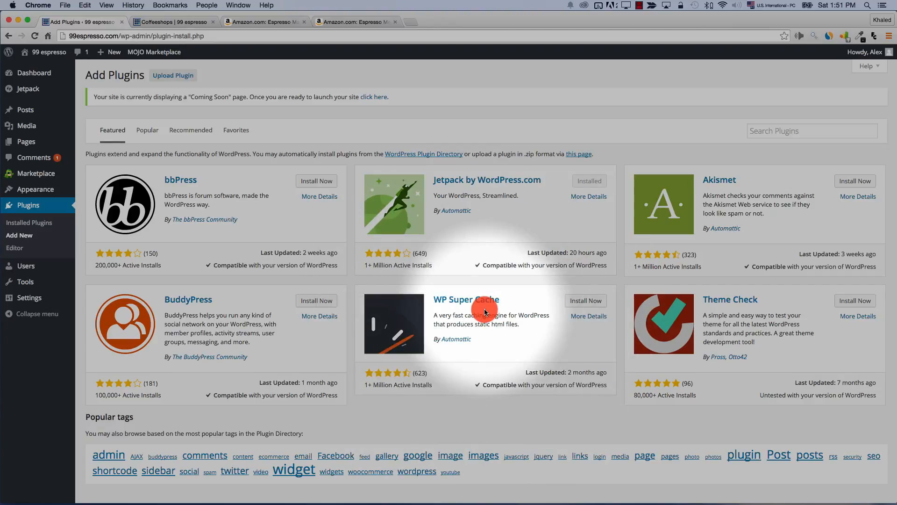
Read WP Super Cache's Installation, Changelog, FAQ and Other Notes, then install version 1.4.4
{"action": "left_click", "coordinate": [447, 301]}
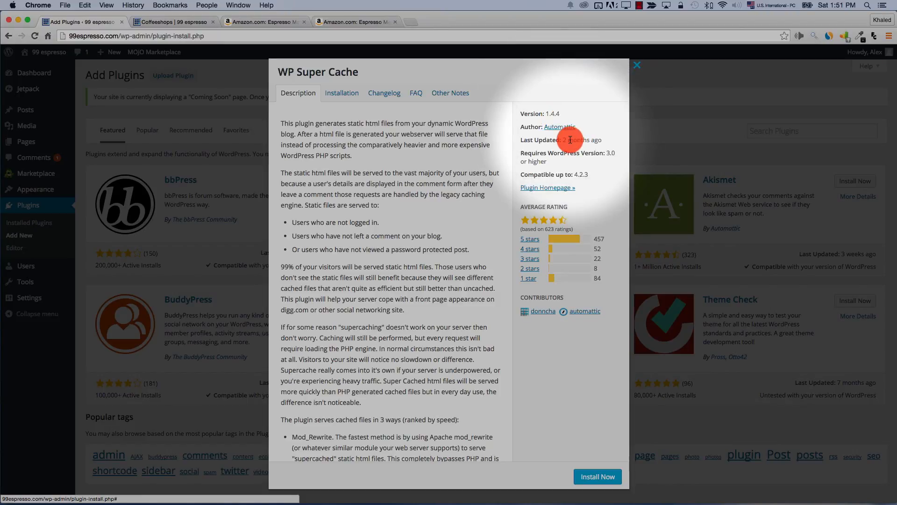
{"action": "mouse_move", "coordinate": [570, 140]}
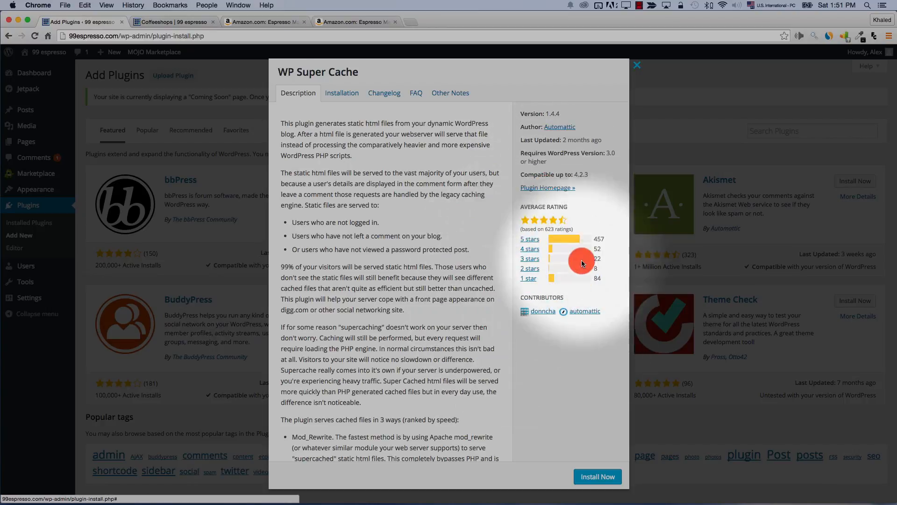
{"action": "left_click", "coordinate": [344, 93]}
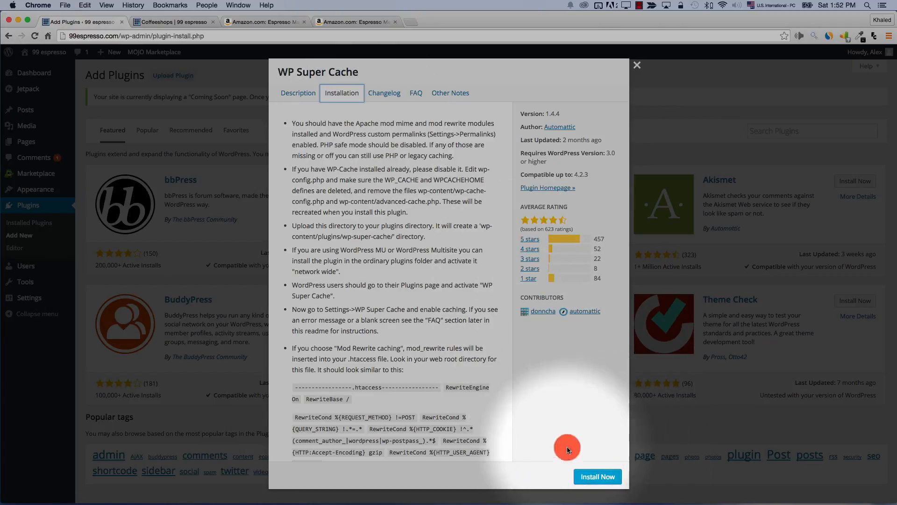
{"action": "left_click", "coordinate": [396, 96]}
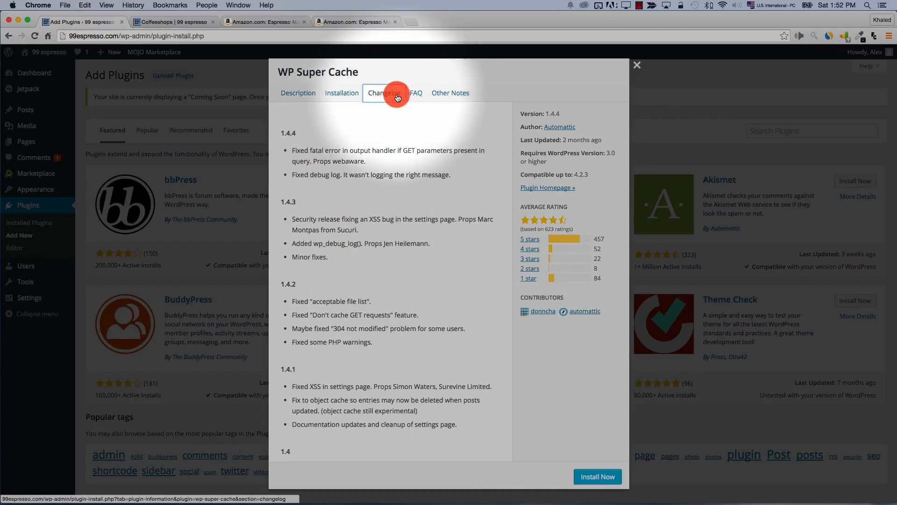
{"action": "left_click", "coordinate": [415, 96]}
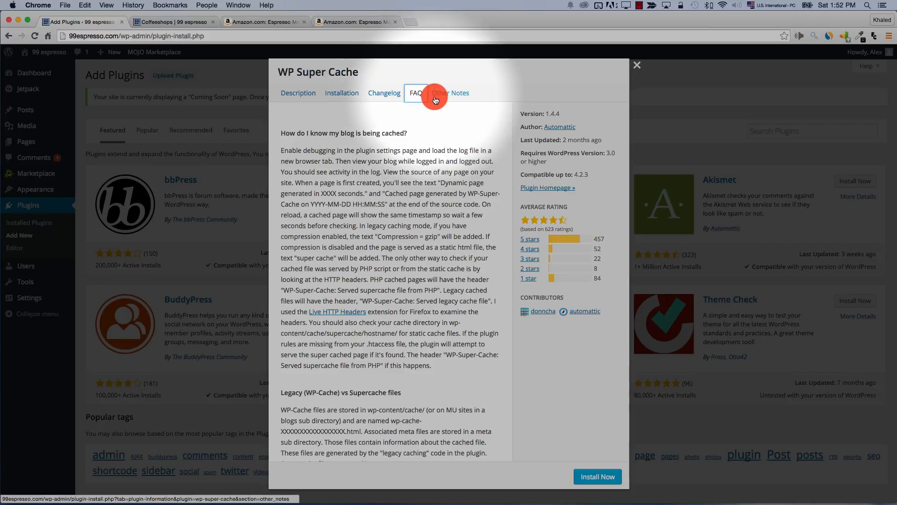
{"action": "left_click", "coordinate": [435, 98]}
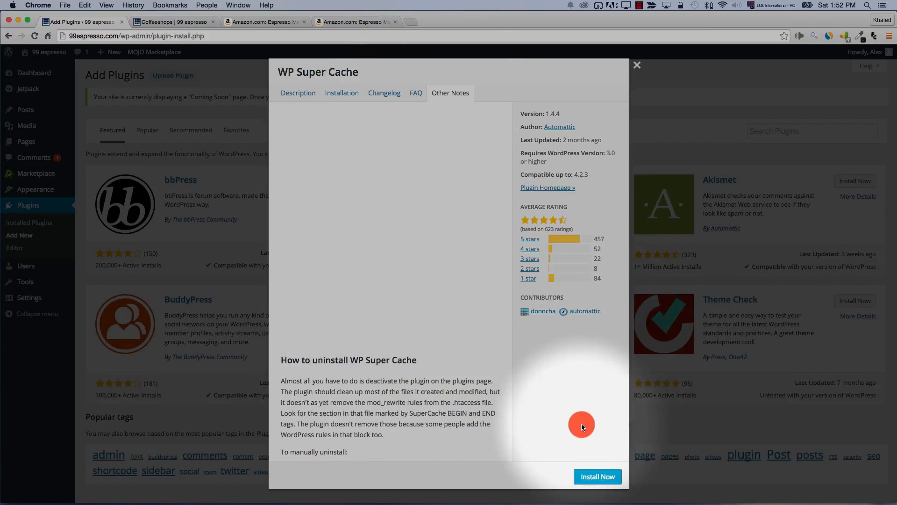
{"action": "left_click", "coordinate": [591, 477]}
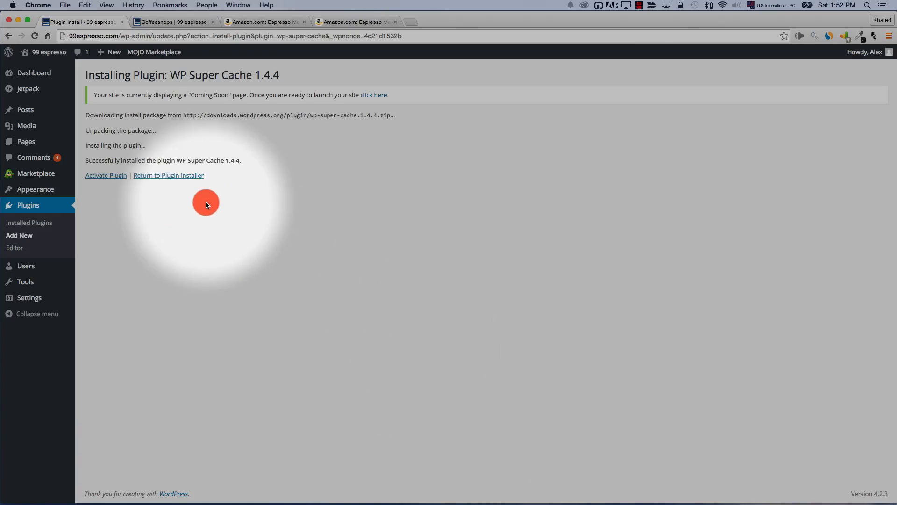
Activate the newly installed WP Super Cache plugin
{"action": "triple_click", "coordinate": [143, 160]}
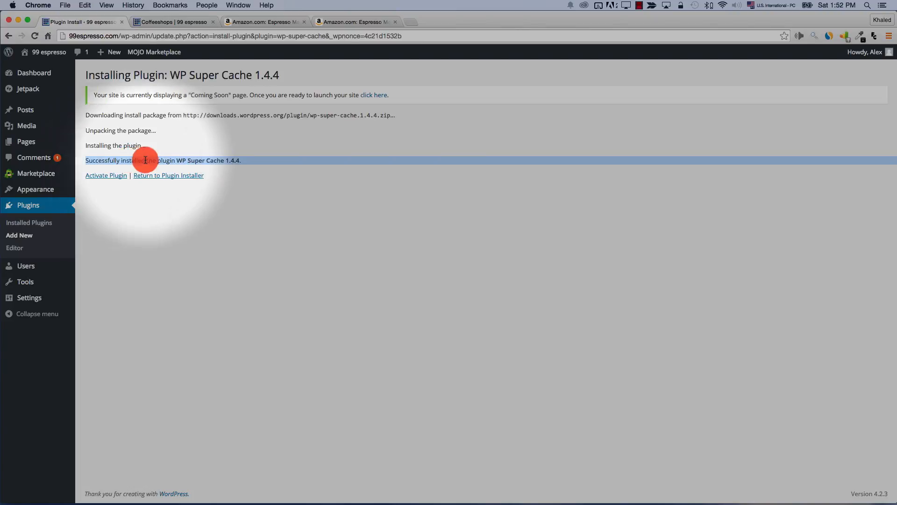
{"action": "left_click", "coordinate": [243, 180]}
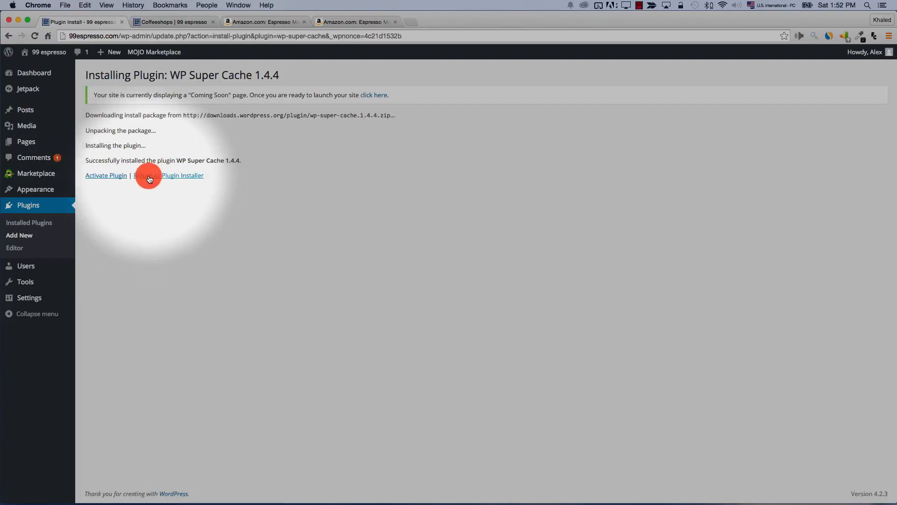
{"action": "left_click", "coordinate": [107, 176]}
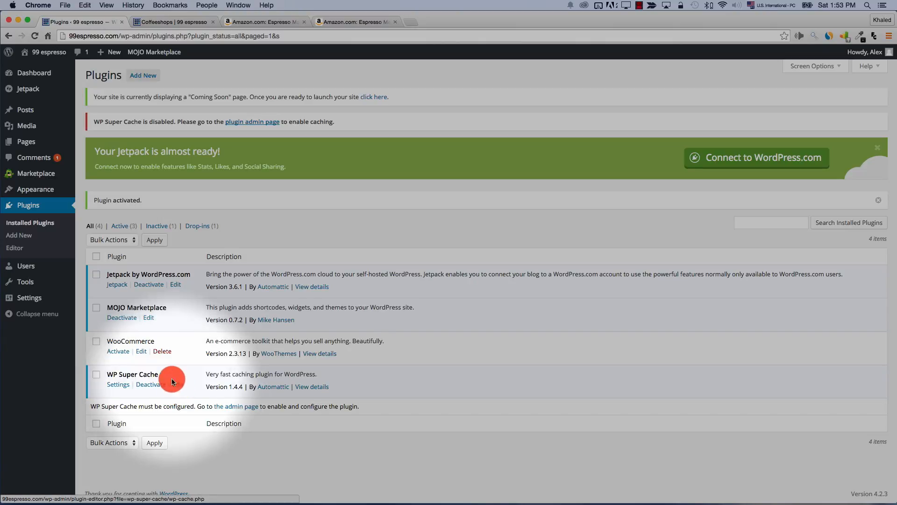
Check WP Super Cache settings' permalink structure error, then return to the Plugins list
{"action": "left_click", "coordinate": [118, 384]}
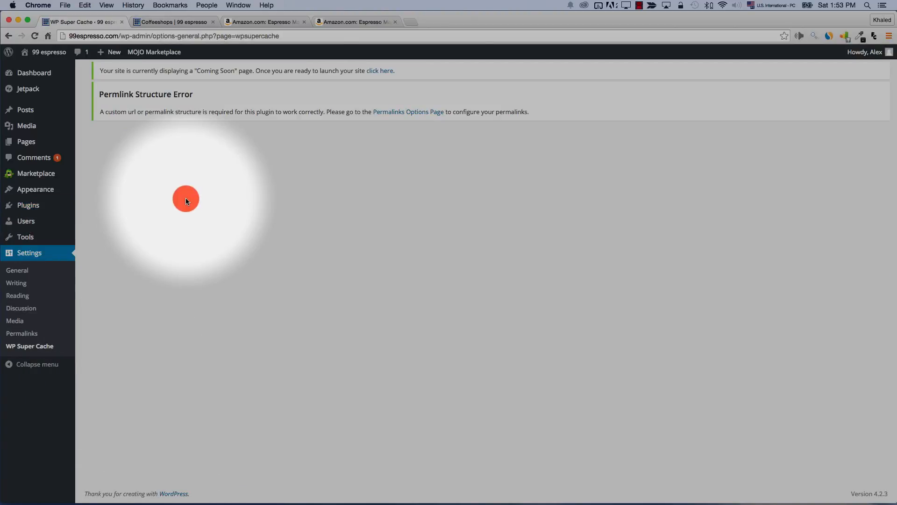
{"action": "left_click_drag", "start_coordinate": [125, 109], "coordinate": [192, 114]}
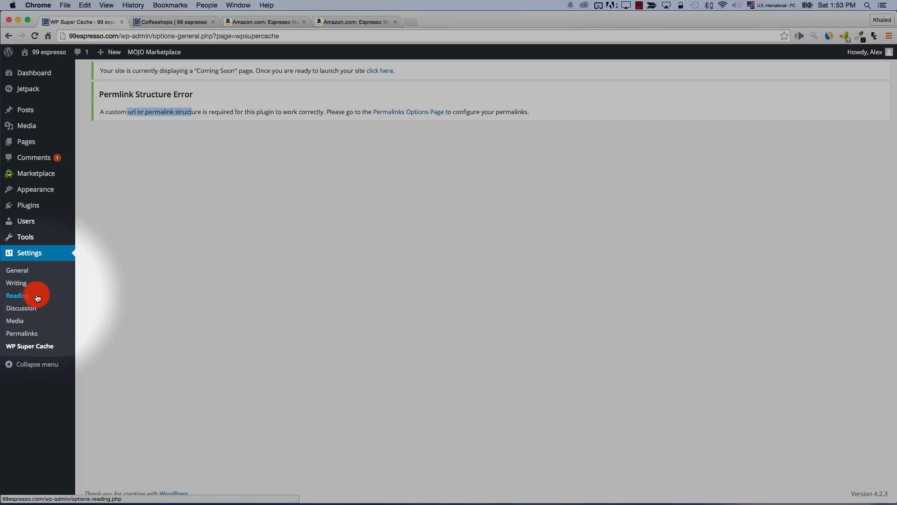
{"action": "mouse_move", "coordinate": [28, 228]}
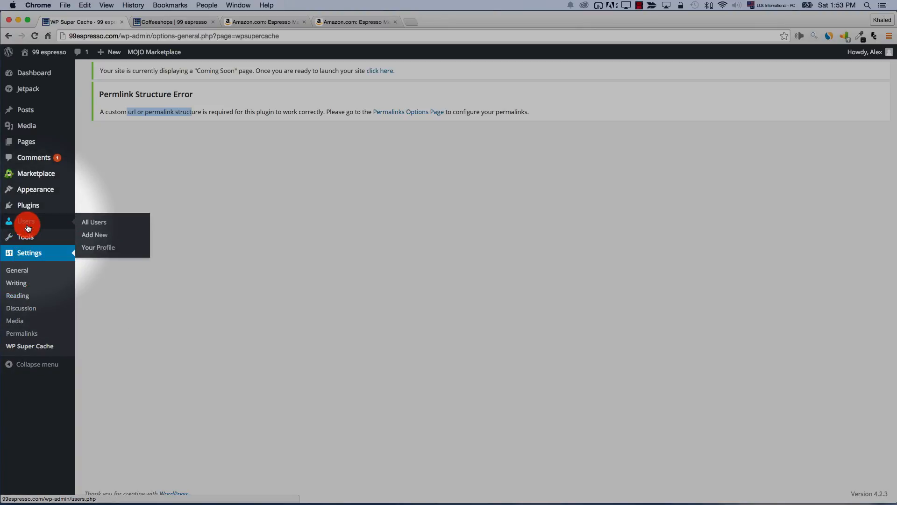
{"action": "left_click", "coordinate": [29, 205]}
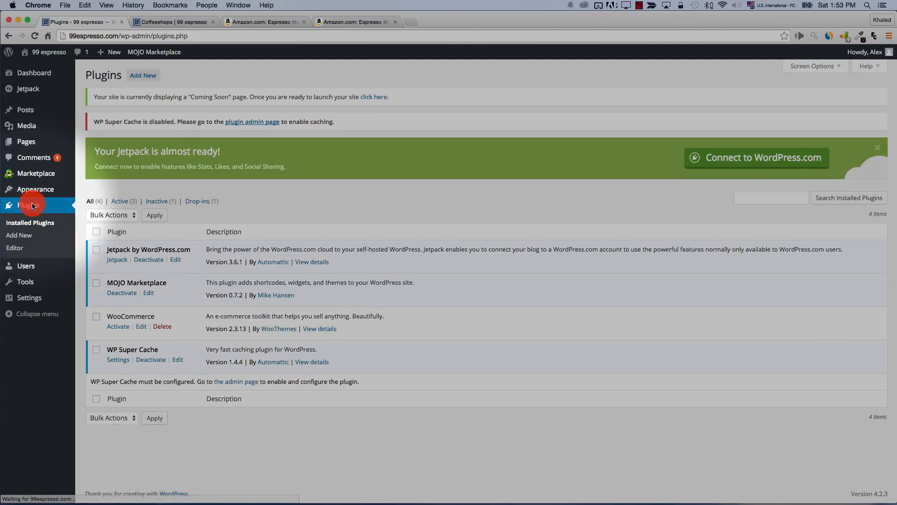
Browse the plugin directory's 'widget' tag results, 4,714 plugins
{"action": "left_click", "coordinate": [136, 75]}
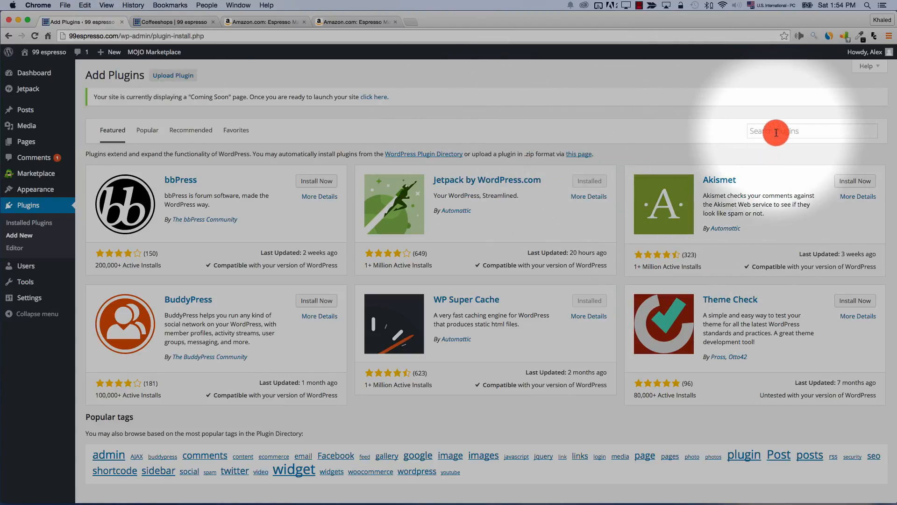
{"action": "left_click", "coordinate": [775, 132]}
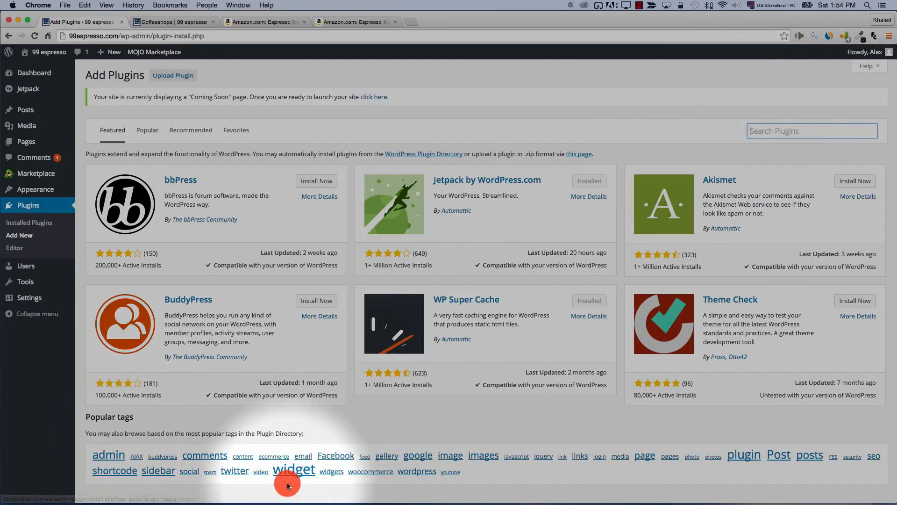
{"action": "left_click", "coordinate": [295, 471]}
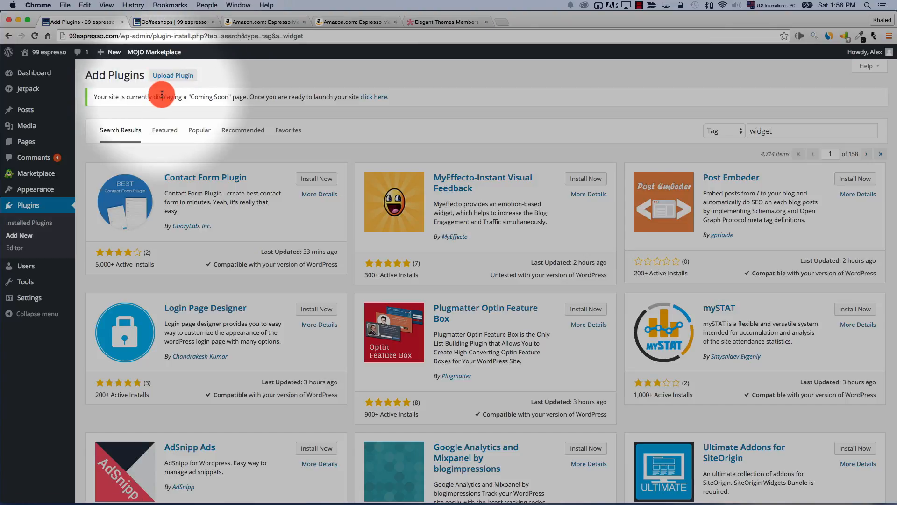
Upload bloom.zip from Downloads, install it, and activate Bloom 1.0.5
{"action": "left_click", "coordinate": [171, 76]}
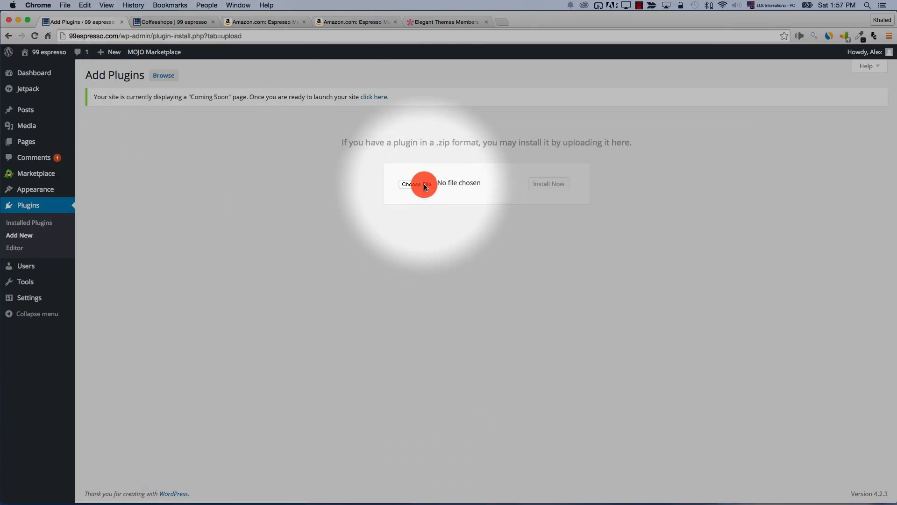
{"action": "left_click", "coordinate": [422, 186]}
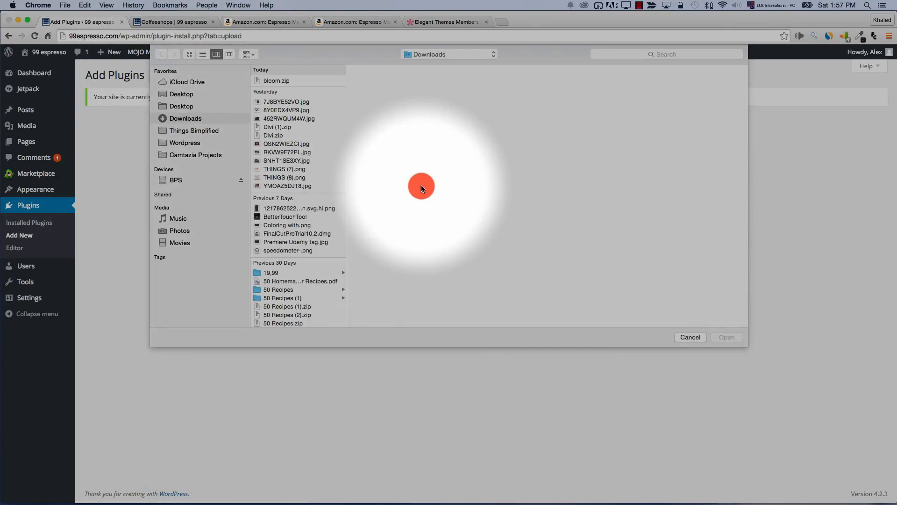
{"action": "left_click", "coordinate": [271, 81]}
{"action": "double_click", "coordinate": [271, 82]}
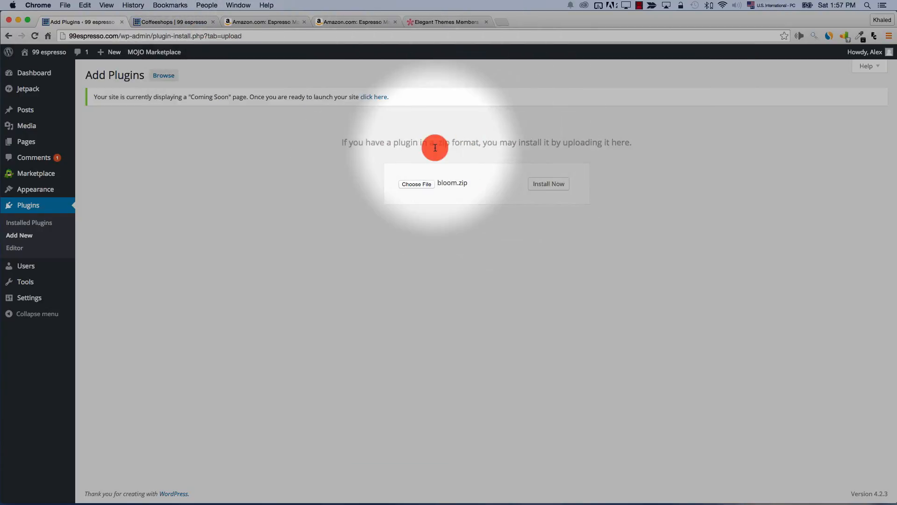
{"action": "left_click", "coordinate": [543, 187]}
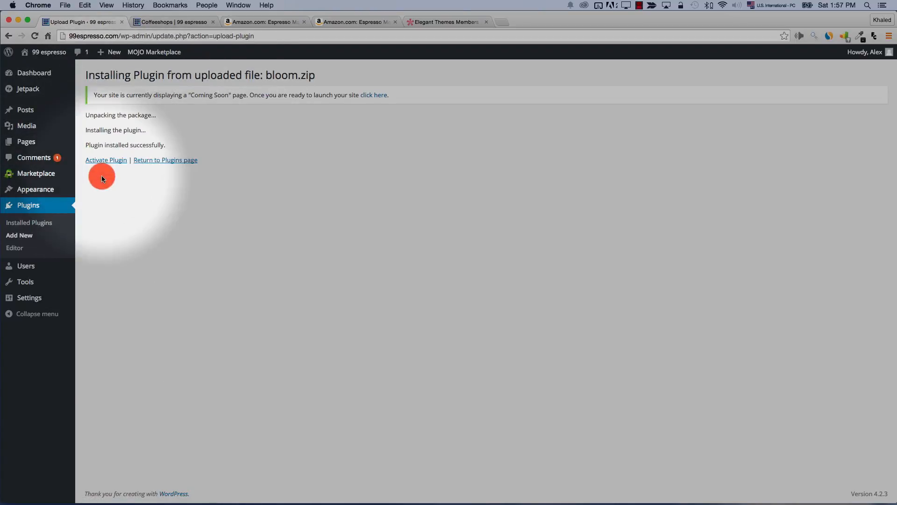
{"action": "left_click", "coordinate": [95, 163]}
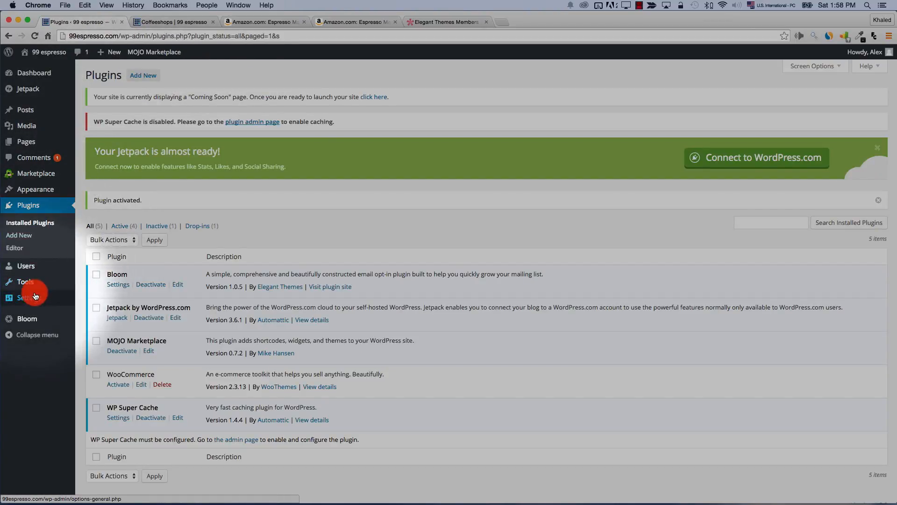
View Bloom's Active Optins page, then deactivate Bloom in the plugins list
{"action": "mouse_move", "coordinate": [14, 322]}
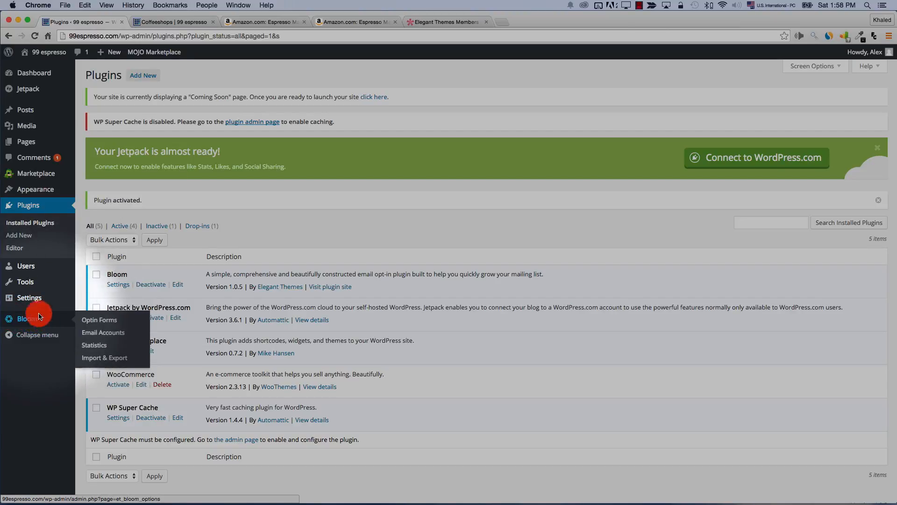
{"action": "left_click", "coordinate": [22, 321]}
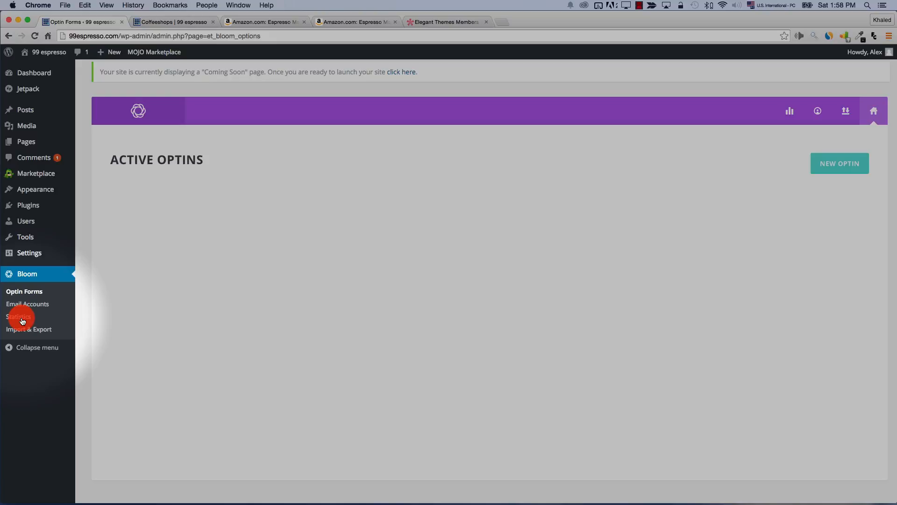
{"action": "left_click", "coordinate": [34, 213]}
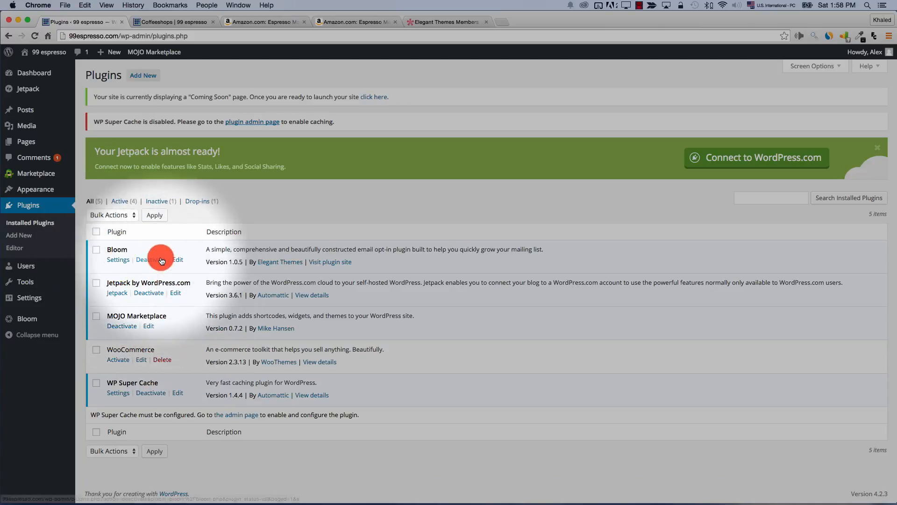
{"action": "left_click", "coordinate": [149, 262]}
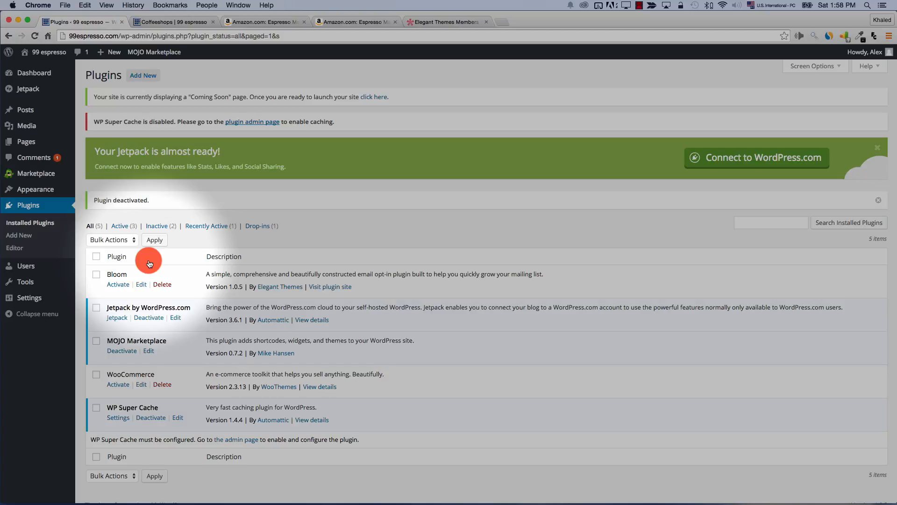
Show the Users list filtered to the Administrator role
{"action": "left_click", "coordinate": [120, 227]}
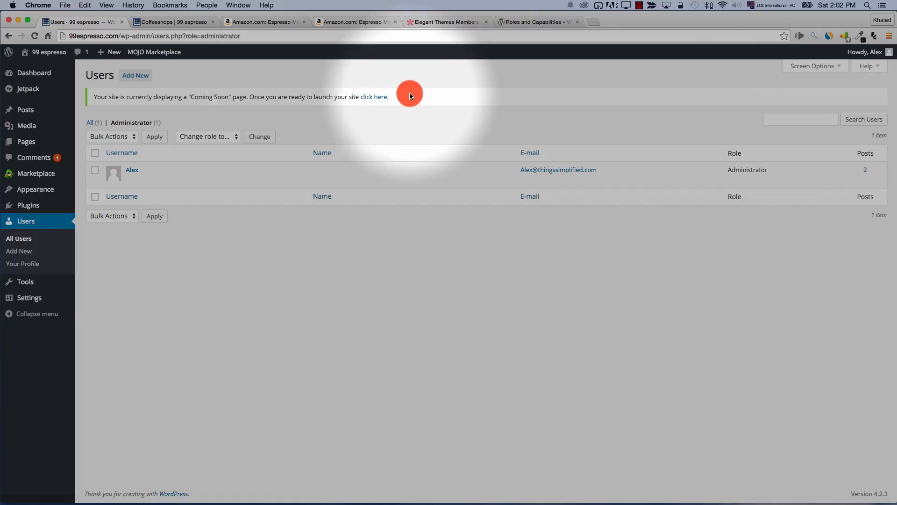
Open Add New User and expand the Role dropdown, Subscriber through Administrator
{"action": "left_click", "coordinate": [132, 76]}
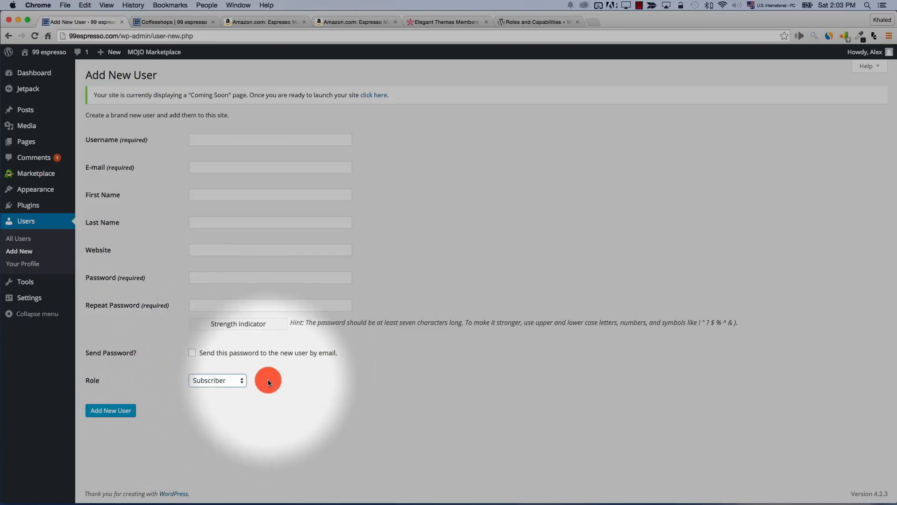
{"action": "left_click", "coordinate": [244, 381]}
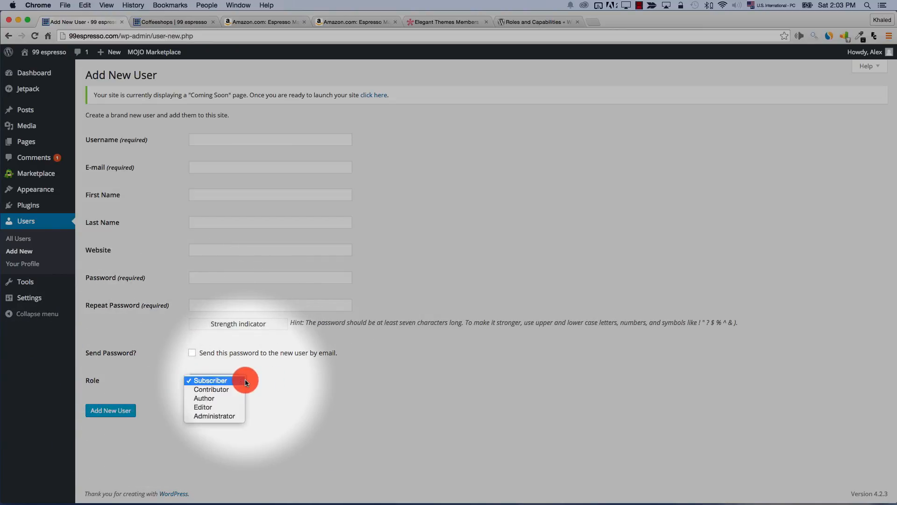
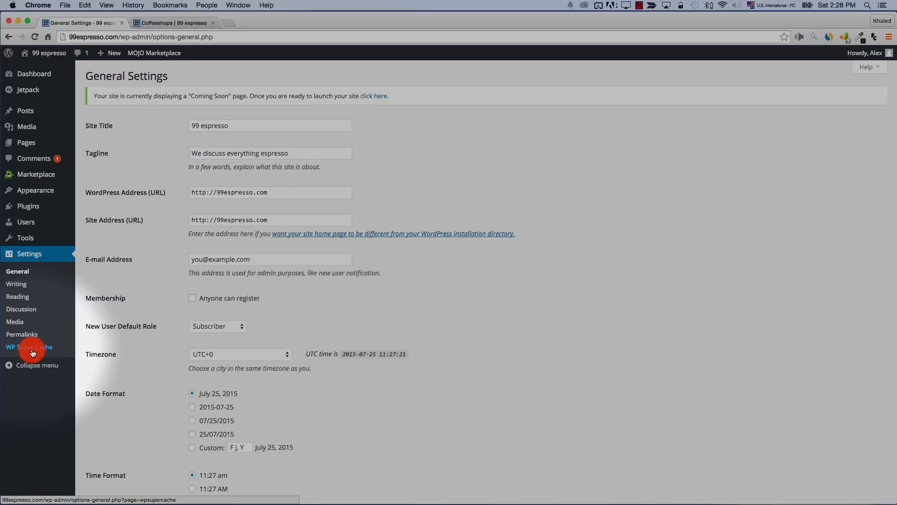
Reload General Settings and look over the '99 espresso' site title and tagline
{"action": "left_click", "coordinate": [34, 272]}
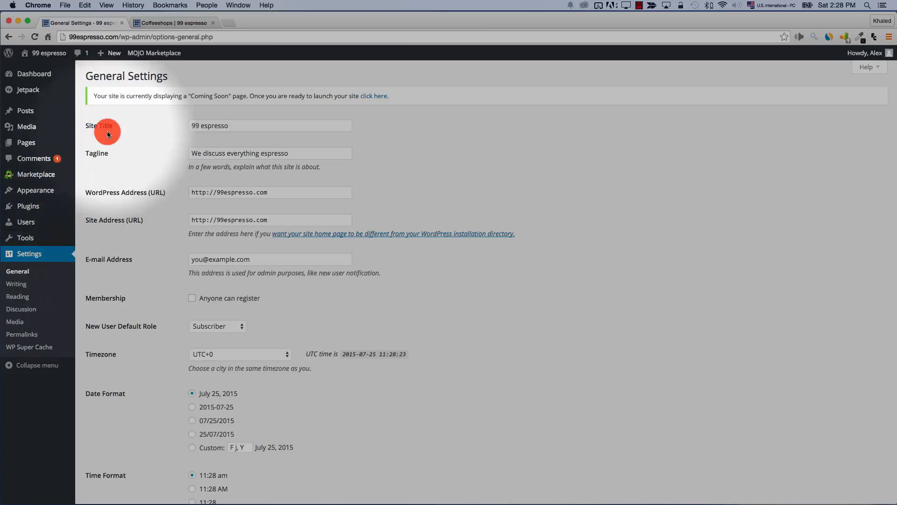
{"action": "left_click", "coordinate": [215, 129]}
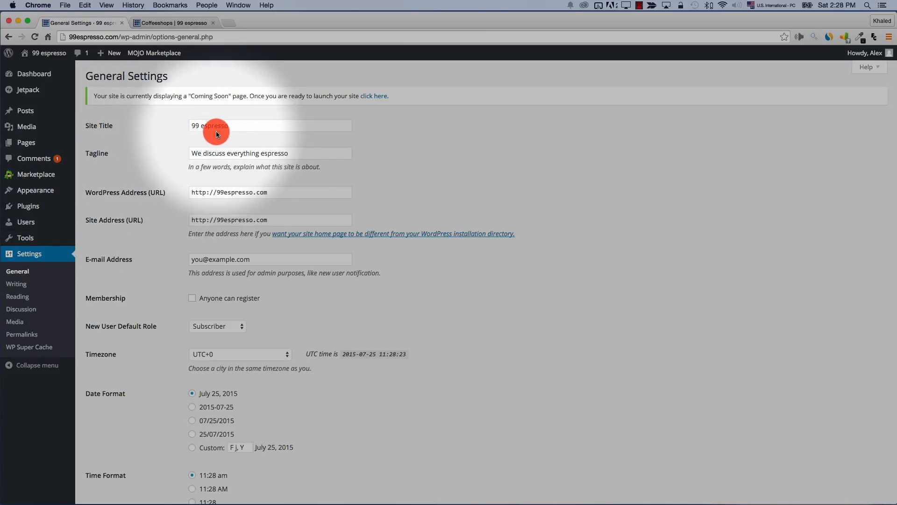
{"action": "triple_click", "coordinate": [225, 154]}
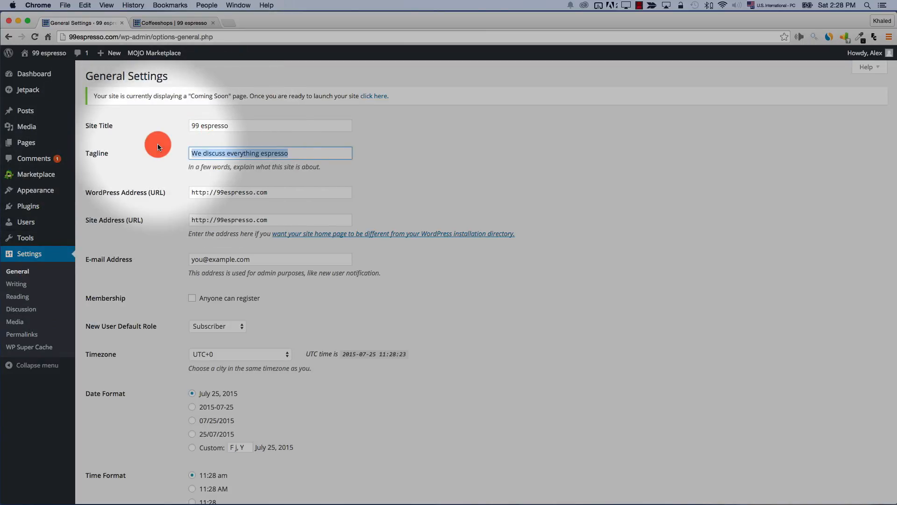
{"action": "mouse_move", "coordinate": [70, 191]}
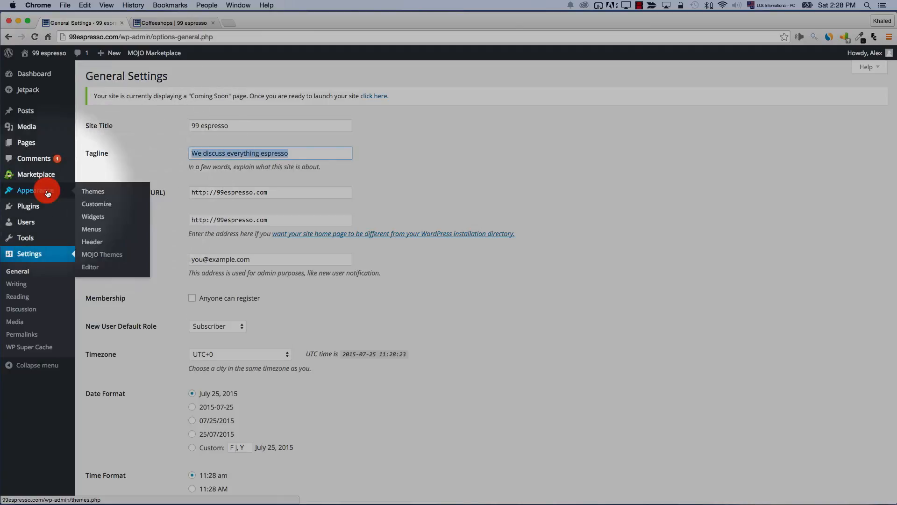
{"action": "left_click", "coordinate": [442, 341]}
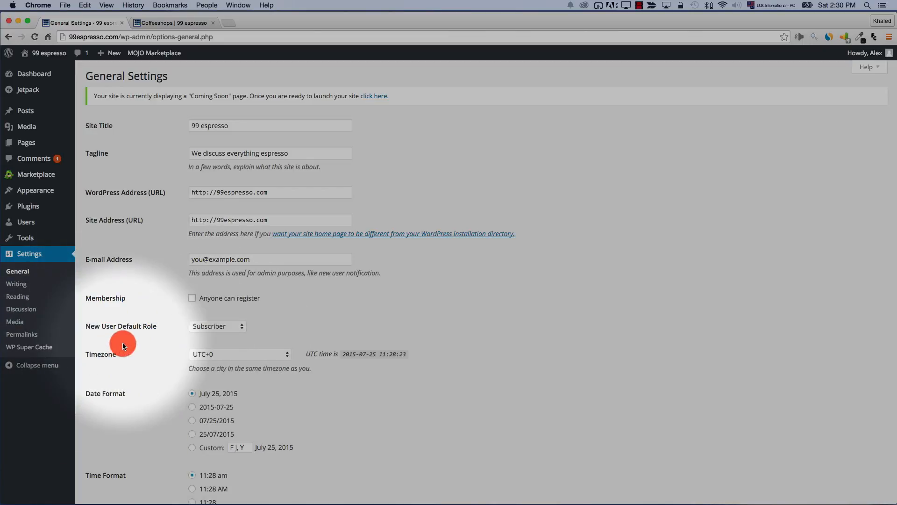
Keep Subscriber as the new-user default role and Monday as the week's first day
{"action": "left_click", "coordinate": [221, 327]}
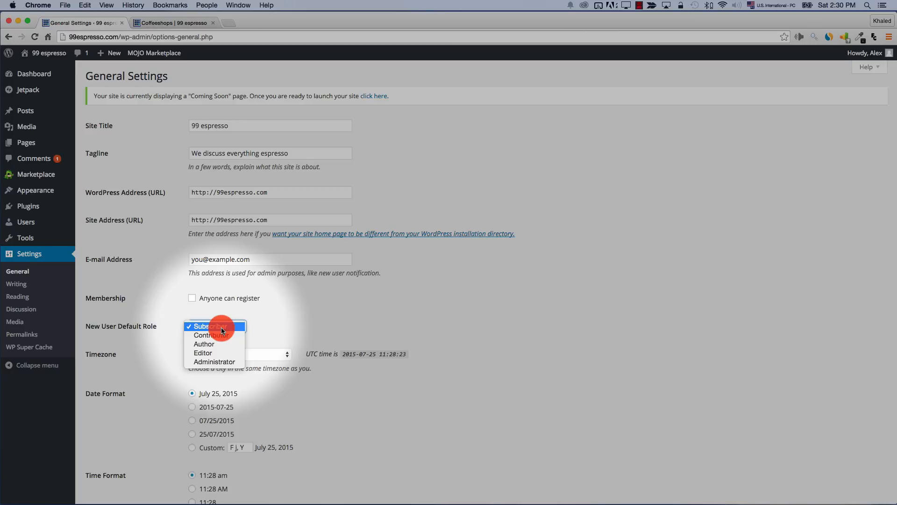
{"action": "left_click", "coordinate": [222, 327]}
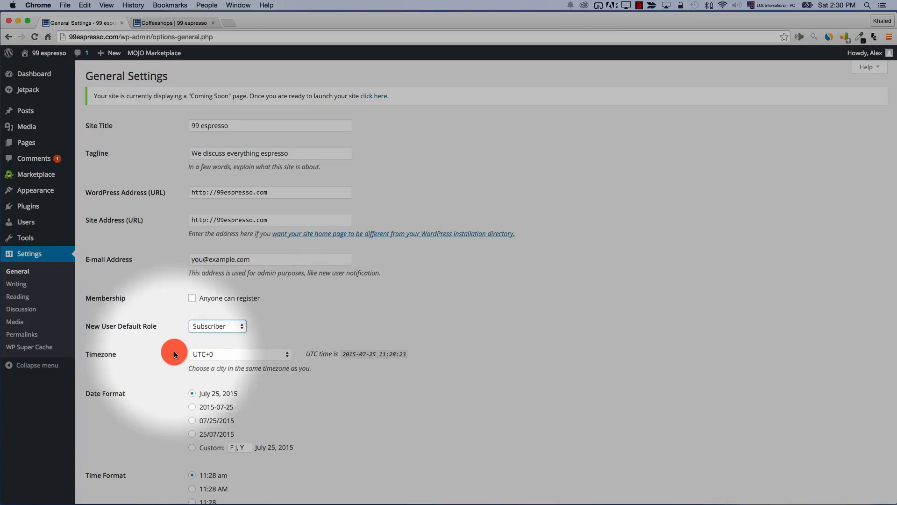
{"action": "scroll", "coordinate": [159, 353], "scroll_direction": "down", "scroll_amount": 1}
{"action": "scroll", "coordinate": [158, 352], "scroll_direction": "down", "scroll_amount": 6}
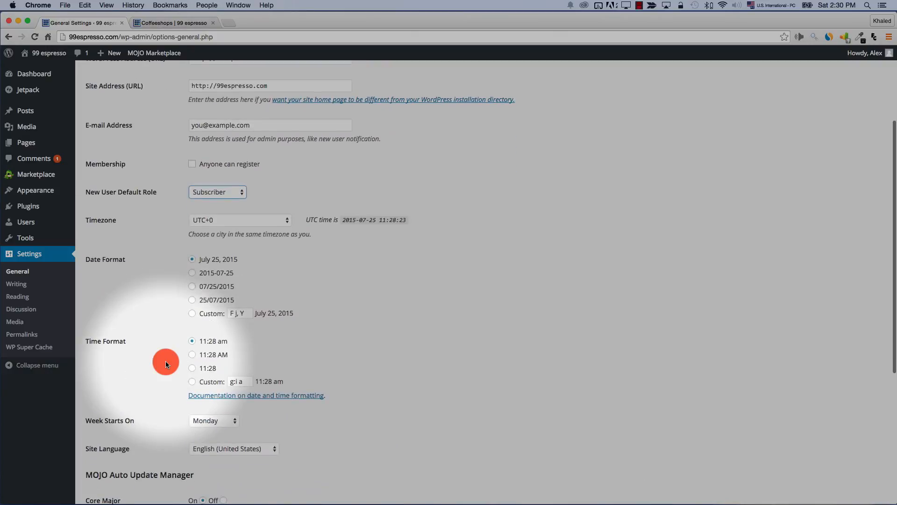
{"action": "scroll", "coordinate": [166, 362], "scroll_direction": "down", "scroll_amount": 5}
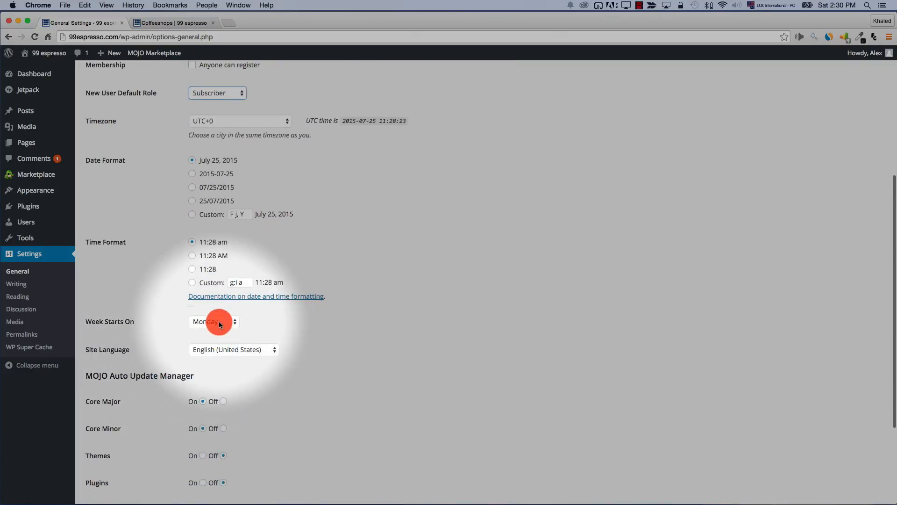
{"action": "left_click", "coordinate": [218, 322]}
{"action": "left_click", "coordinate": [299, 328]}
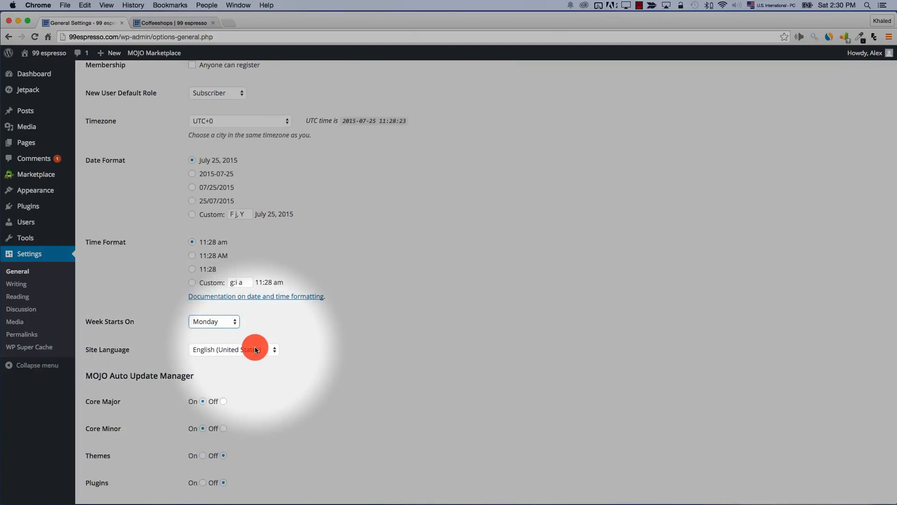
{"action": "scroll", "coordinate": [256, 349], "scroll_direction": "down", "scroll_amount": 5}
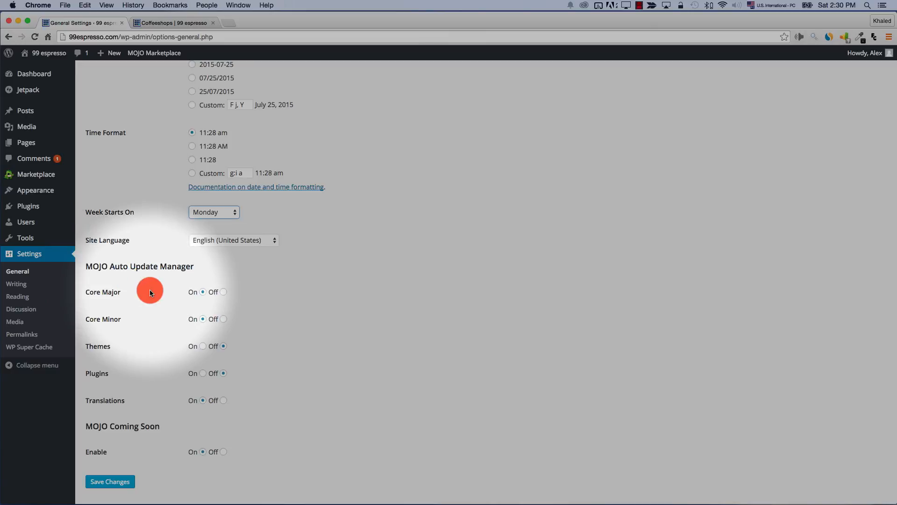
{"action": "scroll", "coordinate": [150, 293], "scroll_direction": "up", "scroll_amount": 10}
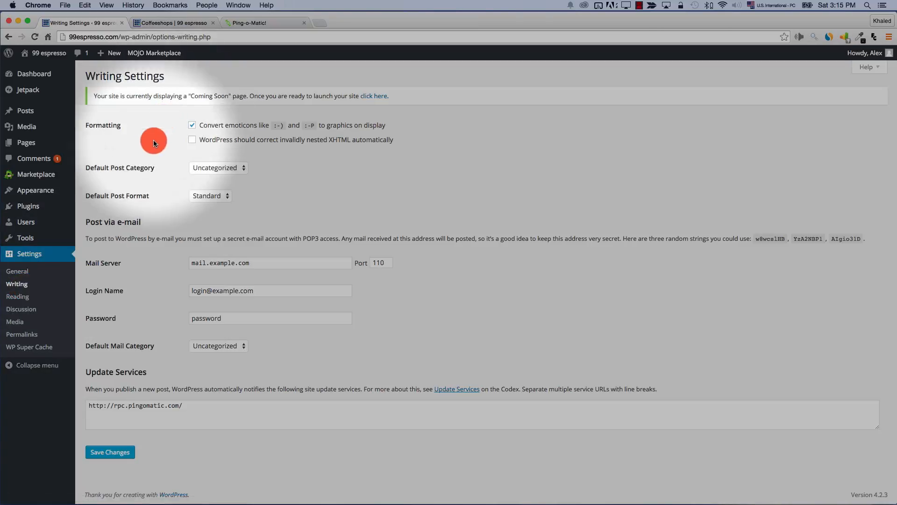
Enable emoticon conversion and make Coffeeshops the default post category
{"action": "left_click", "coordinate": [188, 121]}
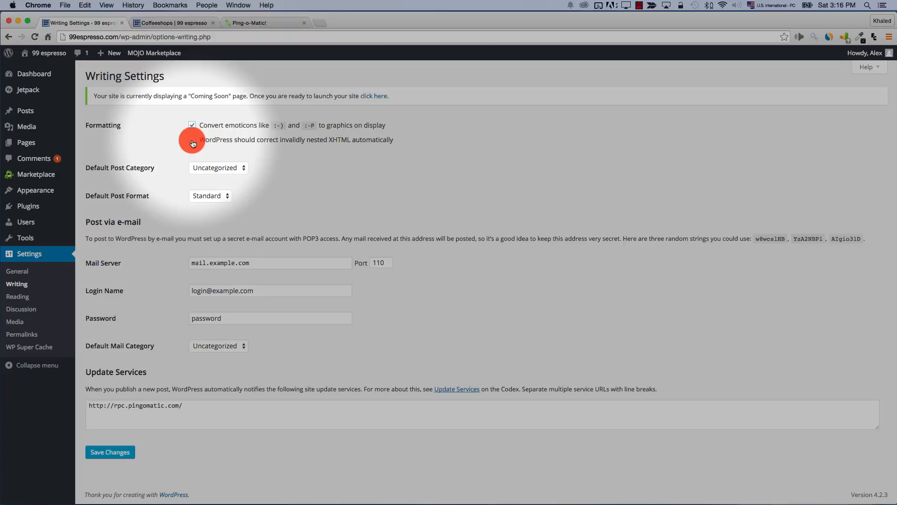
{"action": "left_click", "coordinate": [222, 173]}
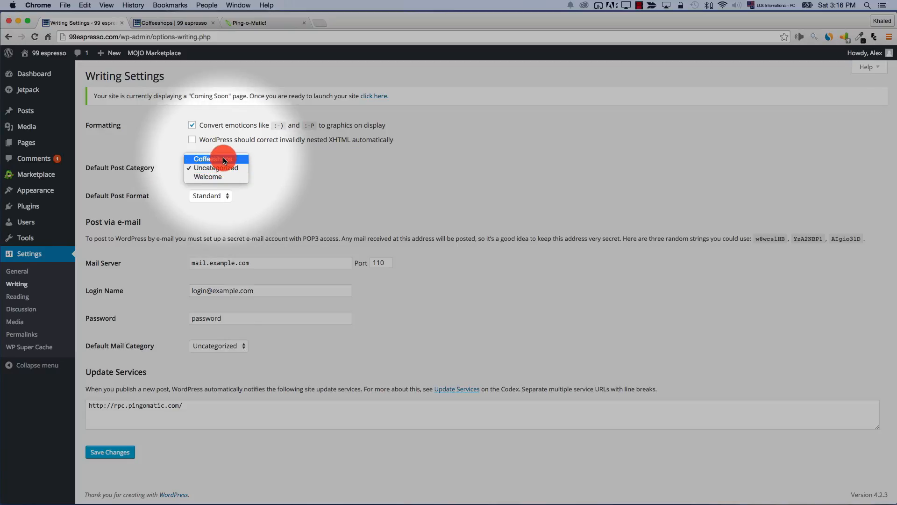
{"action": "left_click", "coordinate": [224, 159]}
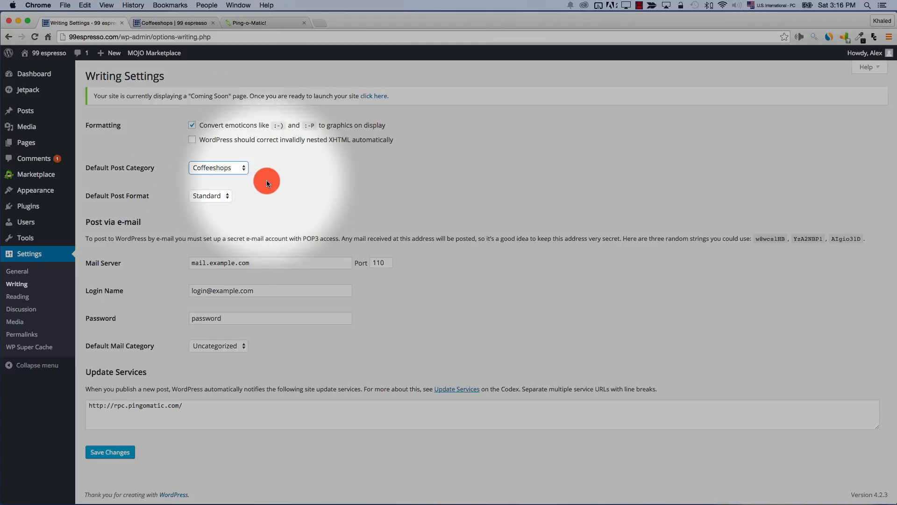
{"action": "key", "text": "Tab"}
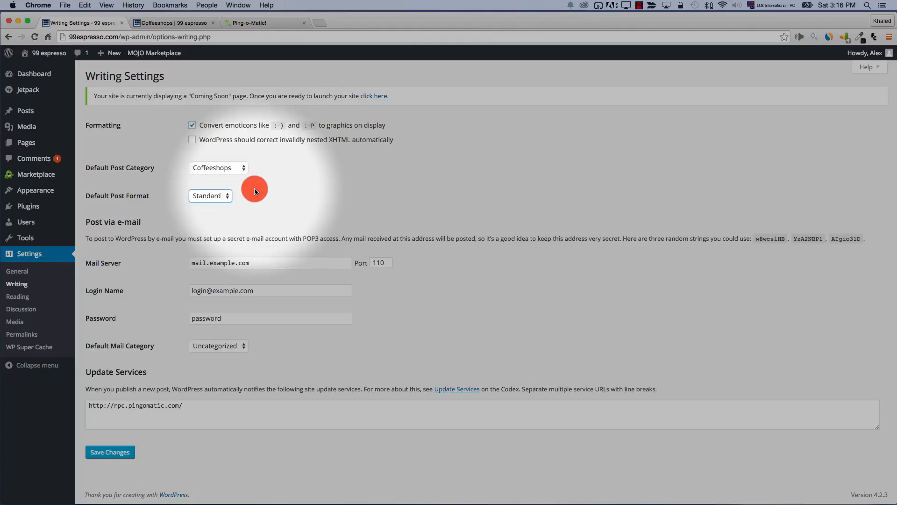
{"action": "left_click", "coordinate": [212, 196]}
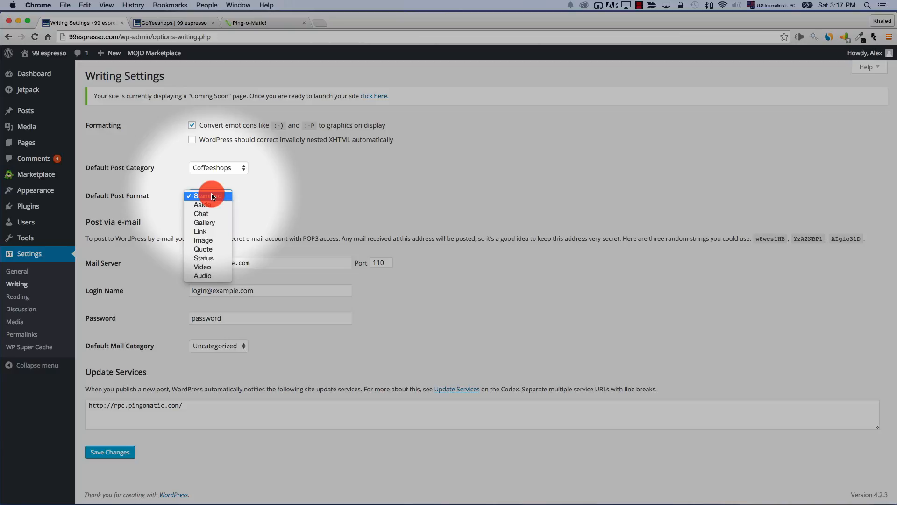
Keep Standard as the default post format and delete the pingomatic Update Services URL
{"action": "left_click", "coordinate": [212, 196]}
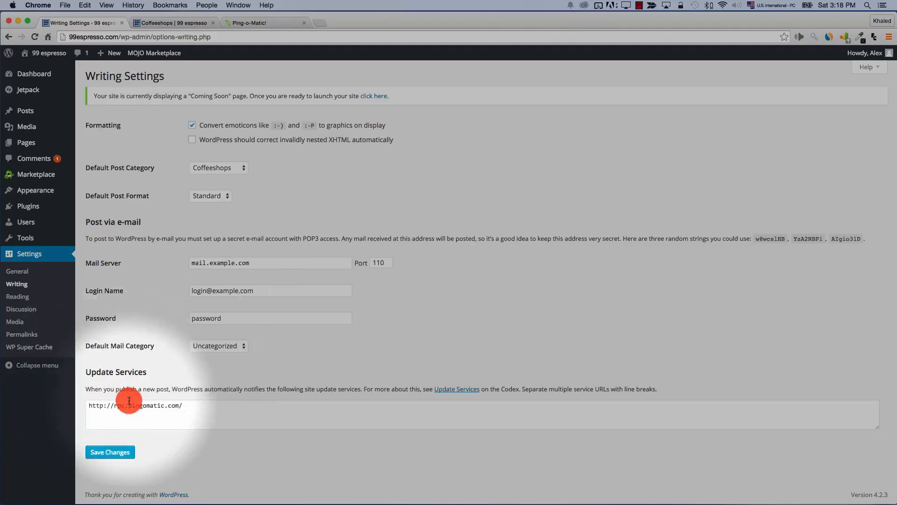
{"action": "triple_click", "coordinate": [206, 409]}
{"action": "key", "text": "BackSpace"}
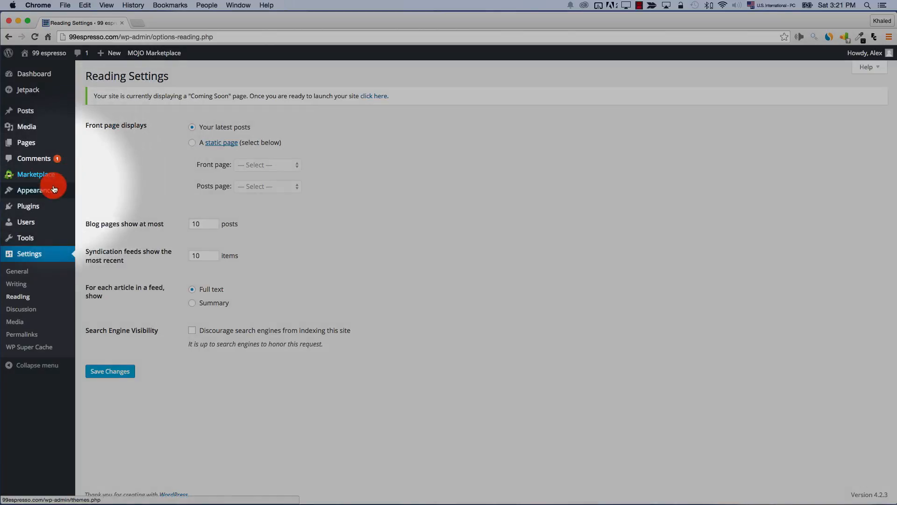
{"action": "mouse_move", "coordinate": [47, 189]}
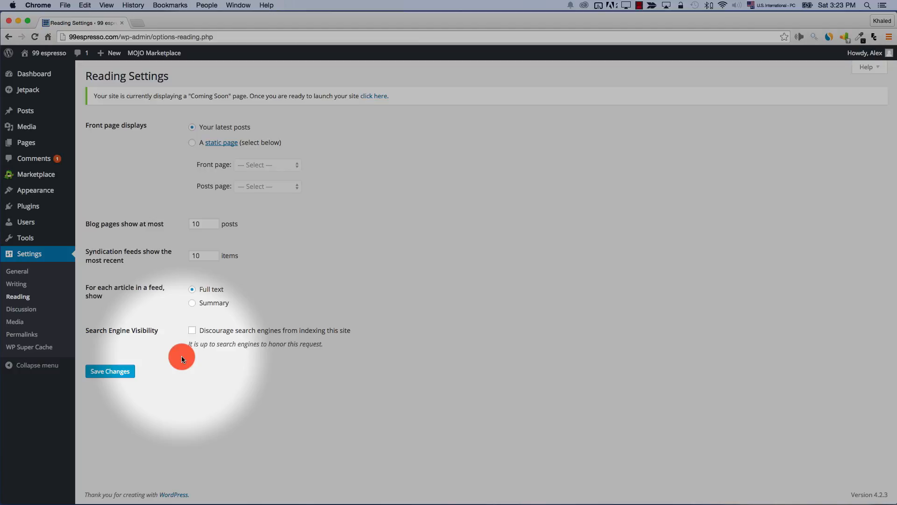
{"action": "double_click", "coordinate": [221, 344]}
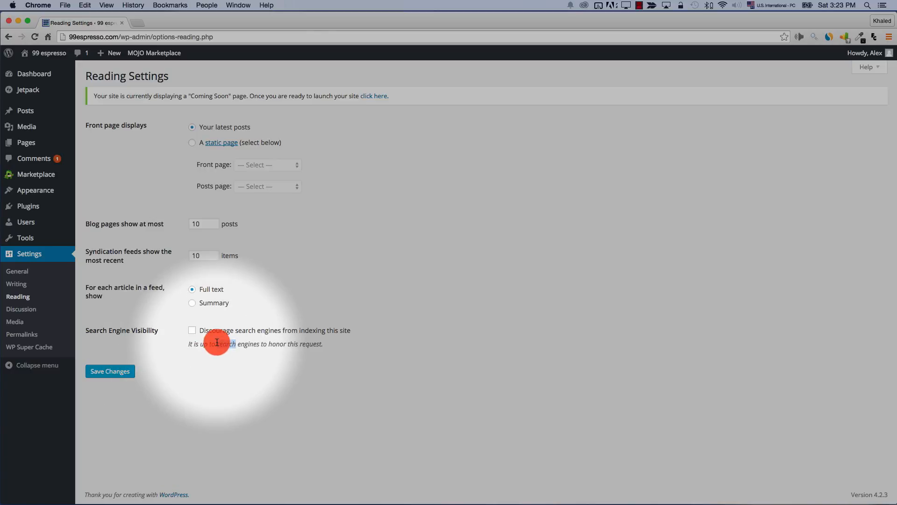
{"action": "left_click_drag", "start_coordinate": [186, 345], "coordinate": [339, 348]}
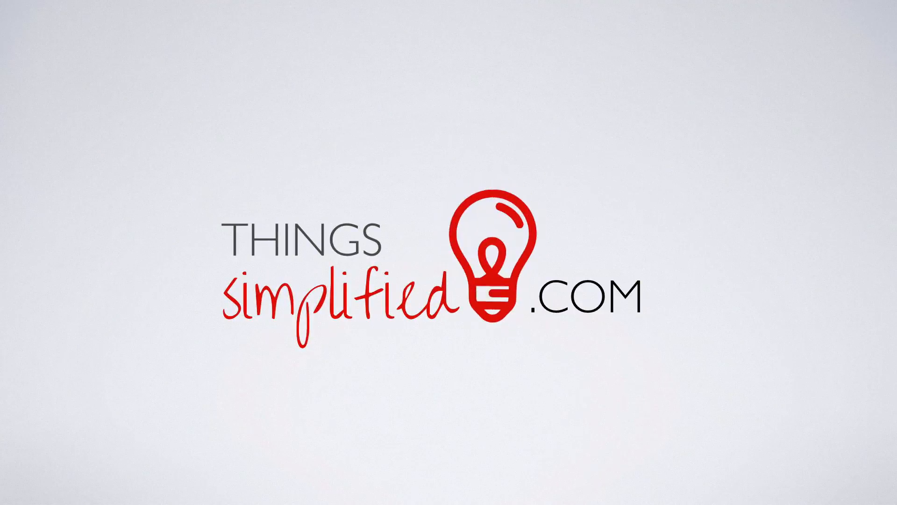
Open Settings > Discussion from the admin sidebar
{"action": "left_click", "coordinate": [52, 317]}
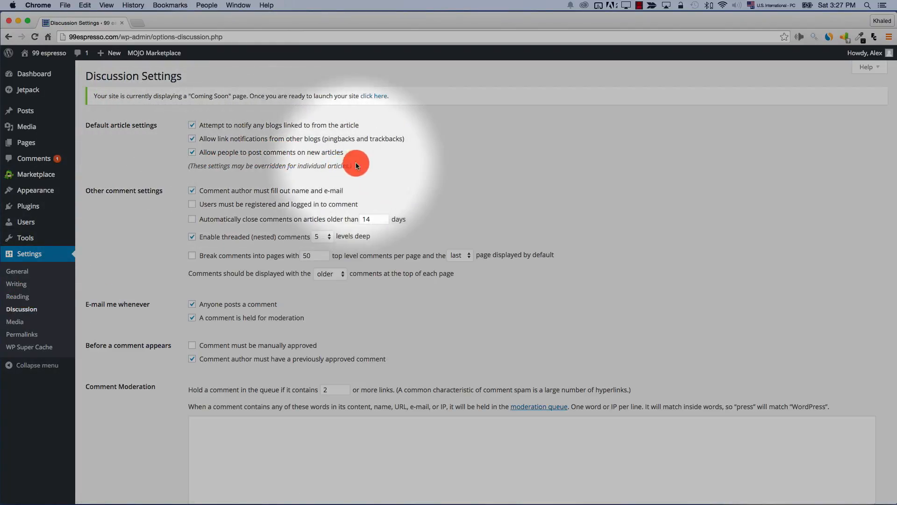
Tick 'Users must be registered and logged in to comment' in Discussion Settings
{"action": "left_click", "coordinate": [192, 154]}
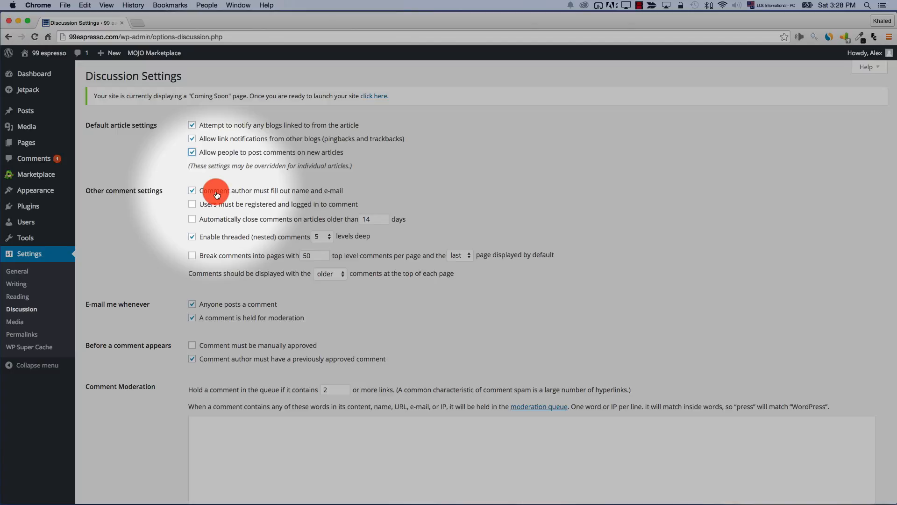
{"action": "left_click", "coordinate": [193, 206]}
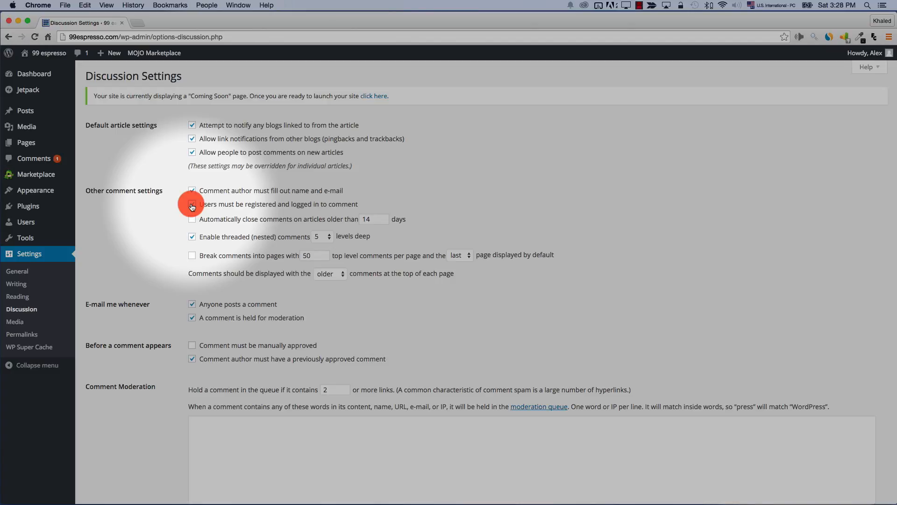
Change a comment checkbox and keep threaded comments nested 5 levels deep
{"action": "left_click", "coordinate": [194, 219]}
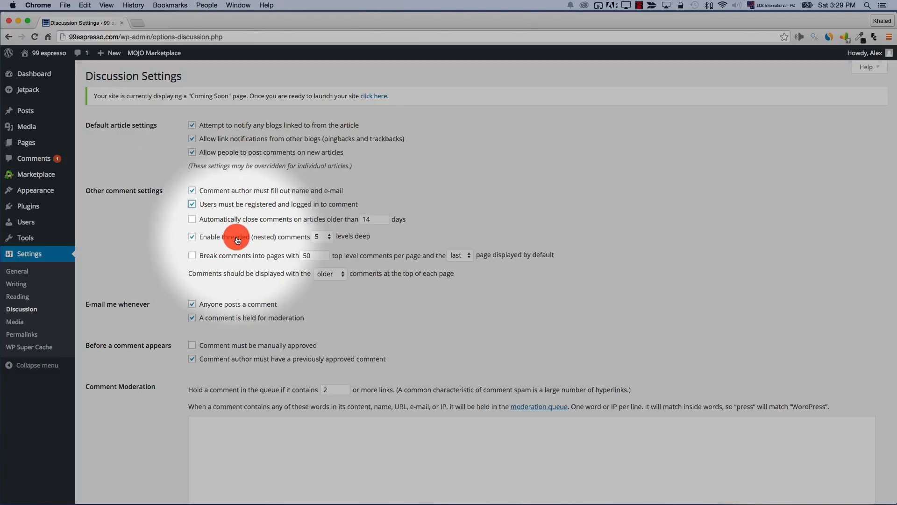
{"action": "left_click", "coordinate": [316, 237]}
{"action": "left_click", "coordinate": [438, 211]}
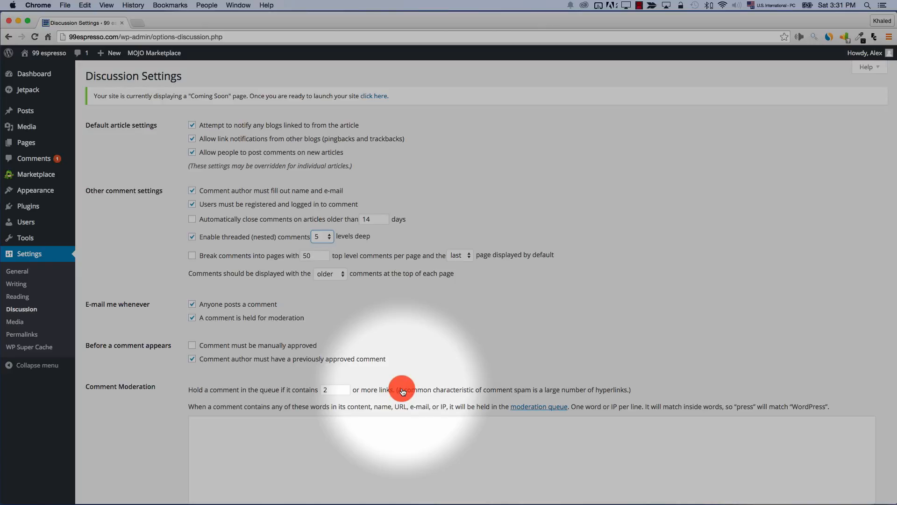
{"action": "scroll", "coordinate": [403, 391], "scroll_direction": "down", "scroll_amount": 5}
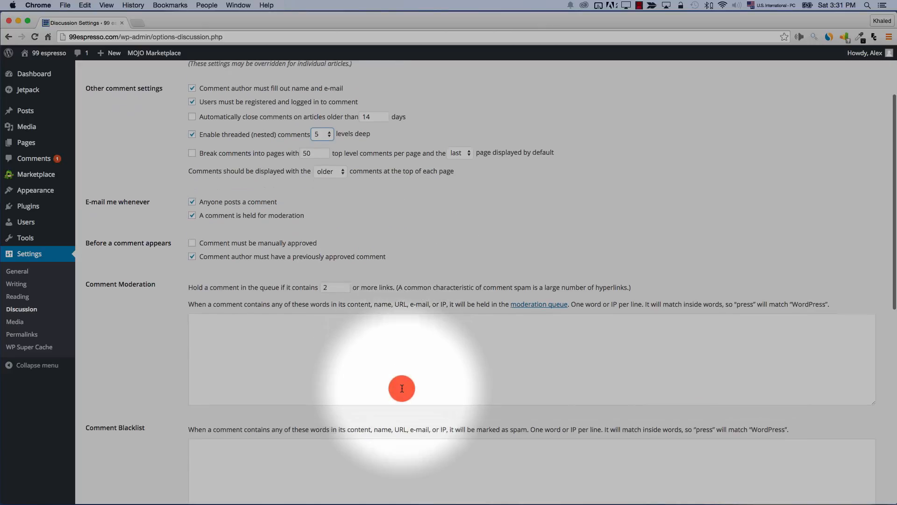
{"action": "left_click", "coordinate": [380, 379]}
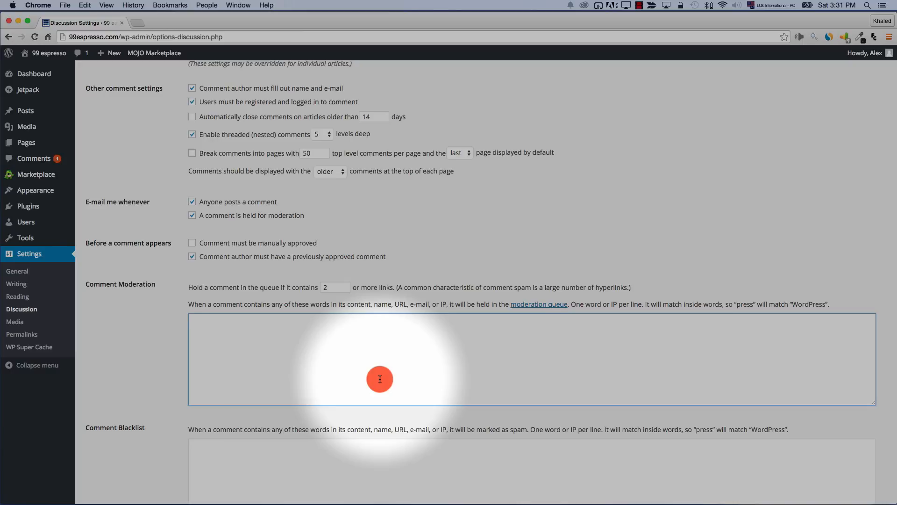
{"action": "scroll", "coordinate": [364, 376], "scroll_direction": "down", "scroll_amount": 3}
{"action": "left_click", "coordinate": [303, 371]}
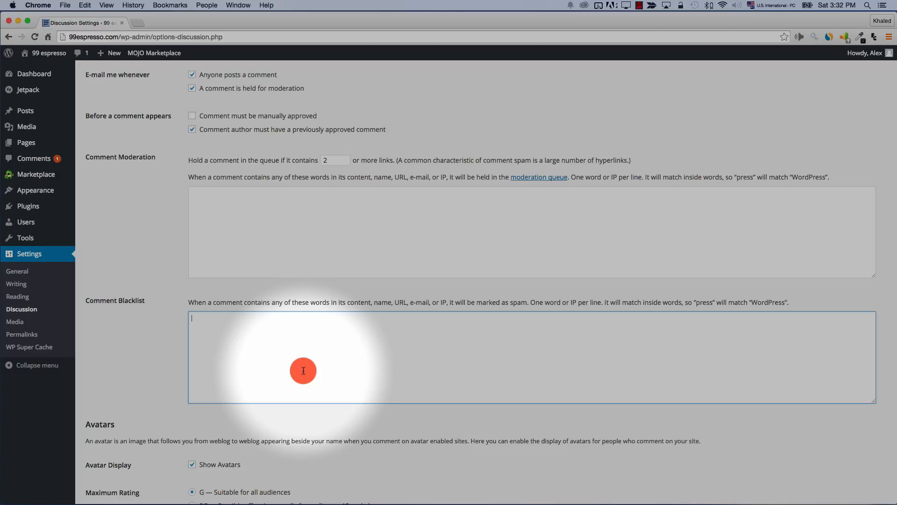
{"action": "scroll", "coordinate": [303, 370], "scroll_direction": "down", "scroll_amount": 10}
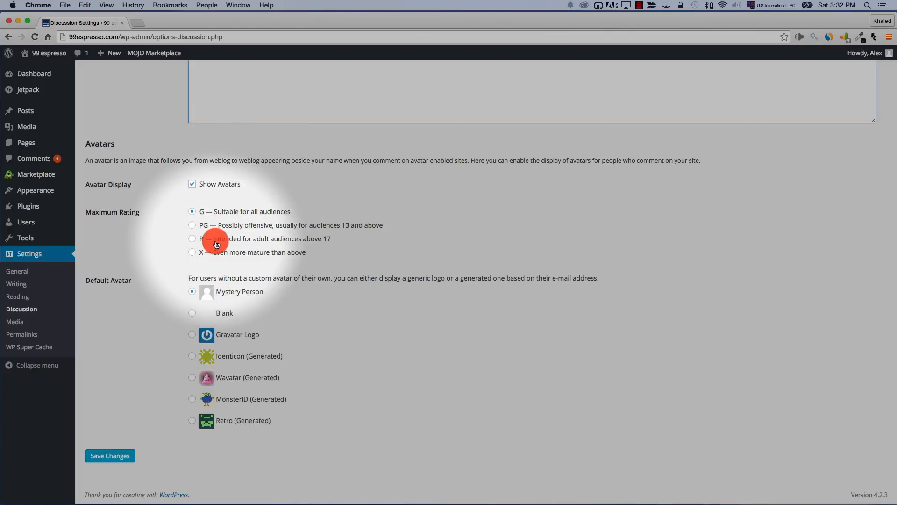
{"action": "left_click", "coordinate": [191, 252]}
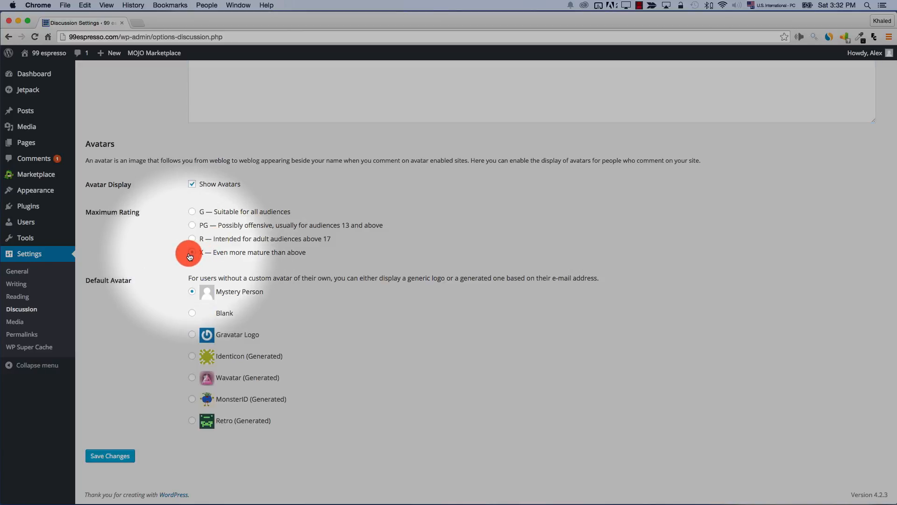
{"action": "left_click", "coordinate": [192, 211]}
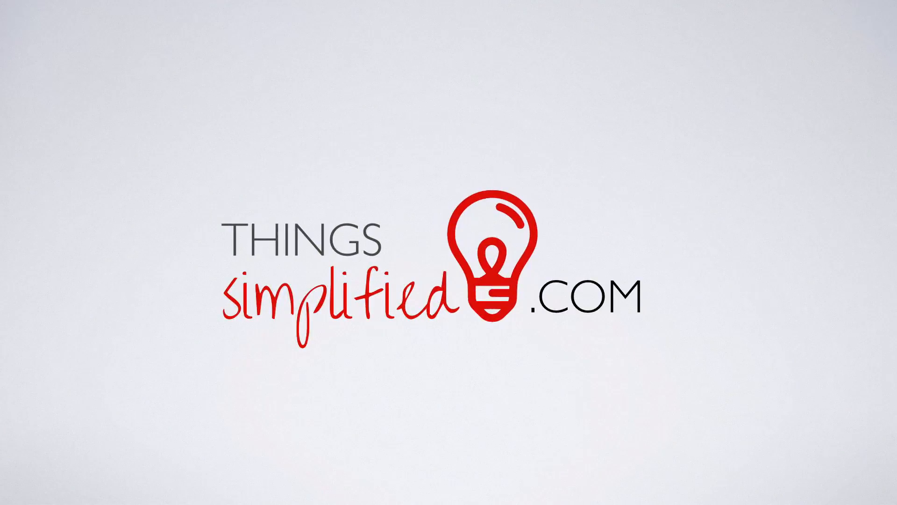
Open Settings > Permalinks, where the plain Default URL structure is in effect
{"action": "left_click", "coordinate": [27, 335]}
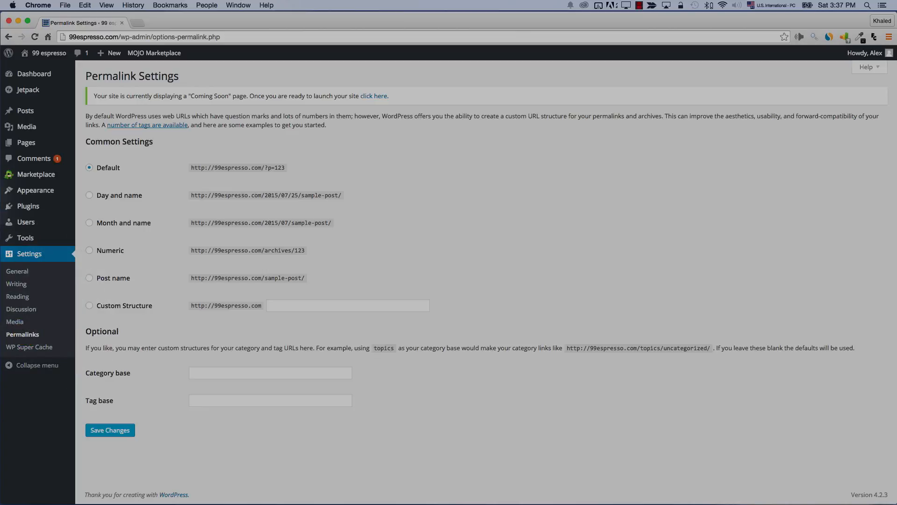
Open the public site in a new tab and view Espresso sources at its ?page_id= address
{"action": "right_click", "coordinate": [49, 52]}
{"action": "left_click", "coordinate": [75, 58]}
{"action": "left_click", "coordinate": [136, 28]}
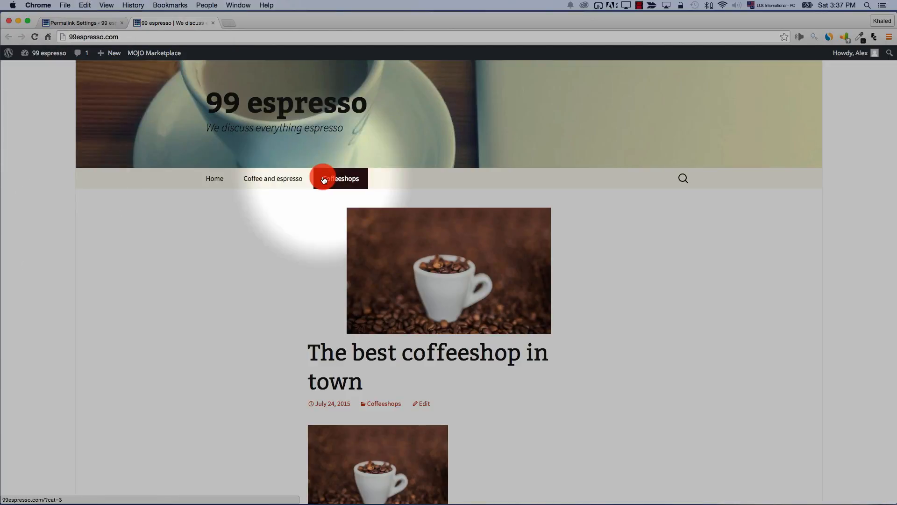
{"action": "mouse_move", "coordinate": [278, 175]}
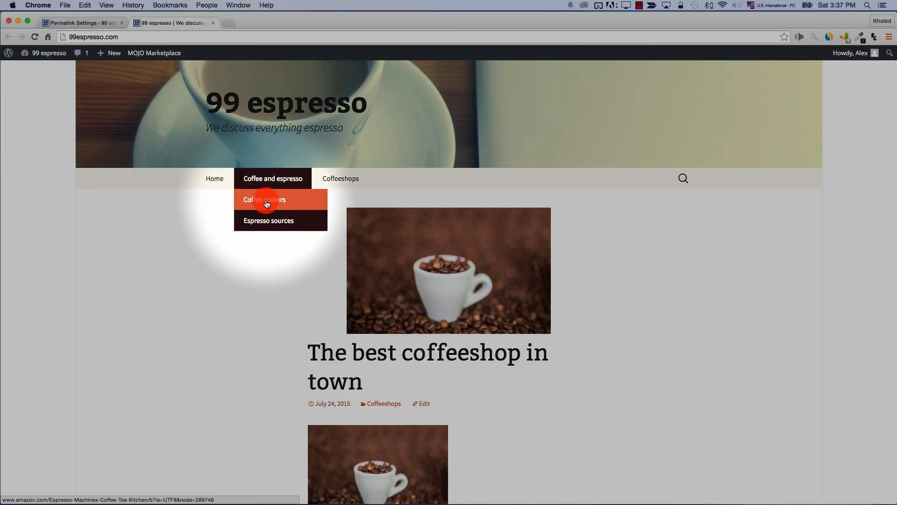
{"action": "left_click", "coordinate": [274, 226]}
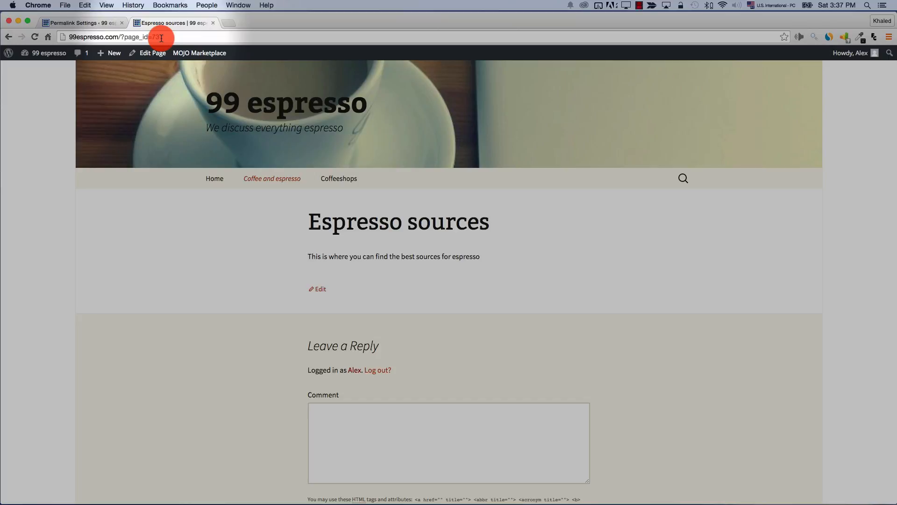
{"action": "left_click", "coordinate": [64, 26]}
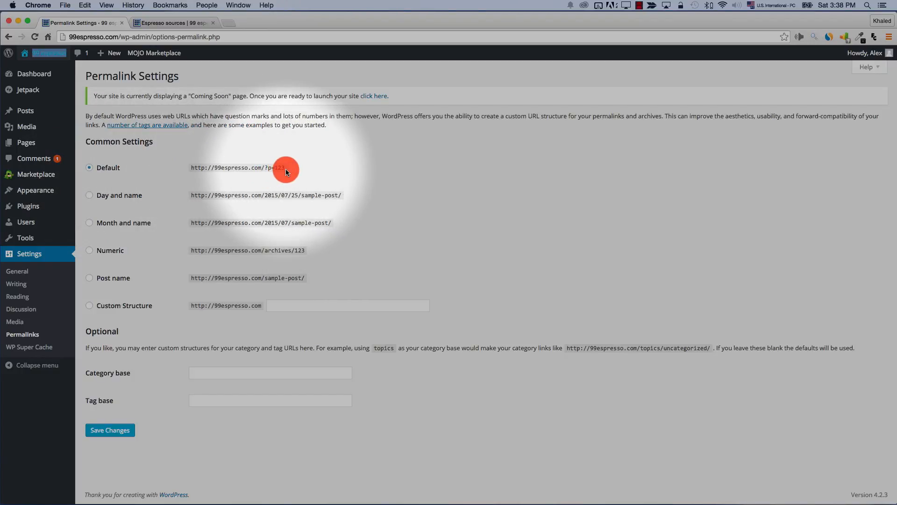
Compare Day and name with Post name, then save the /%postname%/ permalink structure
{"action": "left_click", "coordinate": [120, 198]}
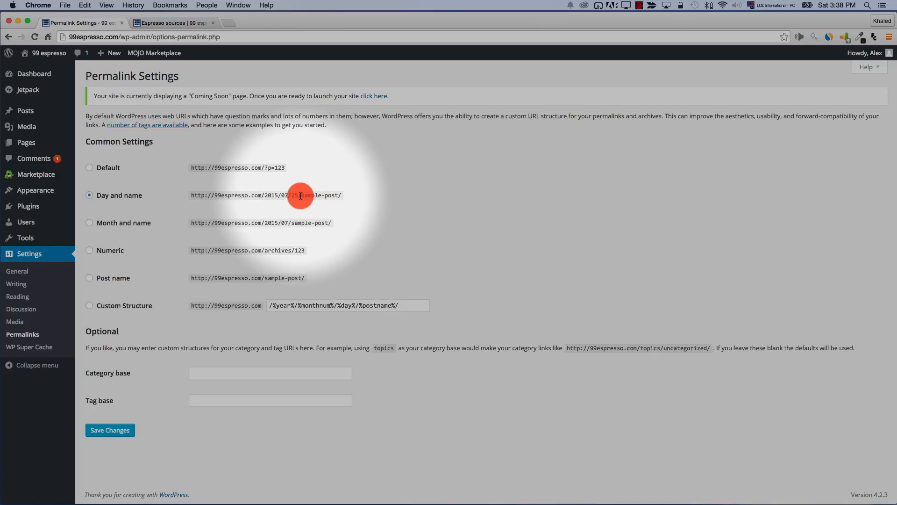
{"action": "left_click_drag", "start_coordinate": [301, 195], "coordinate": [338, 196]}
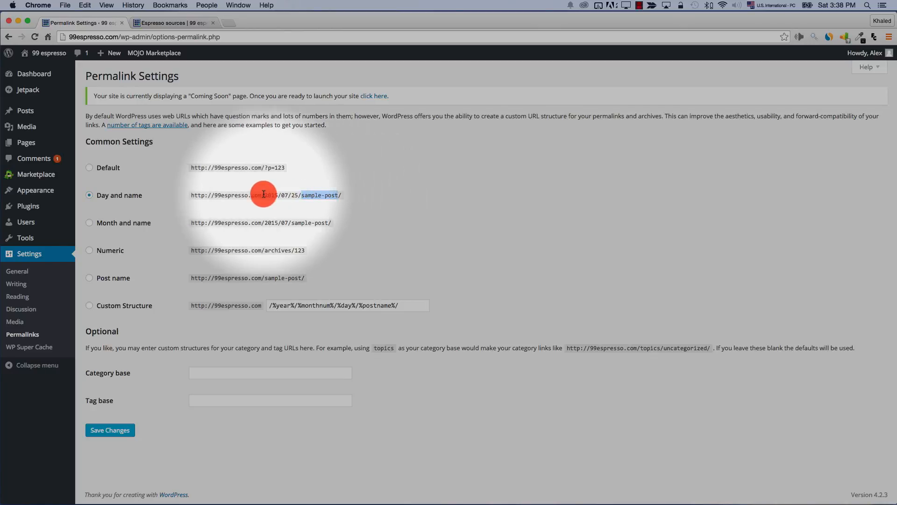
{"action": "left_click_drag", "start_coordinate": [270, 196], "coordinate": [296, 196]}
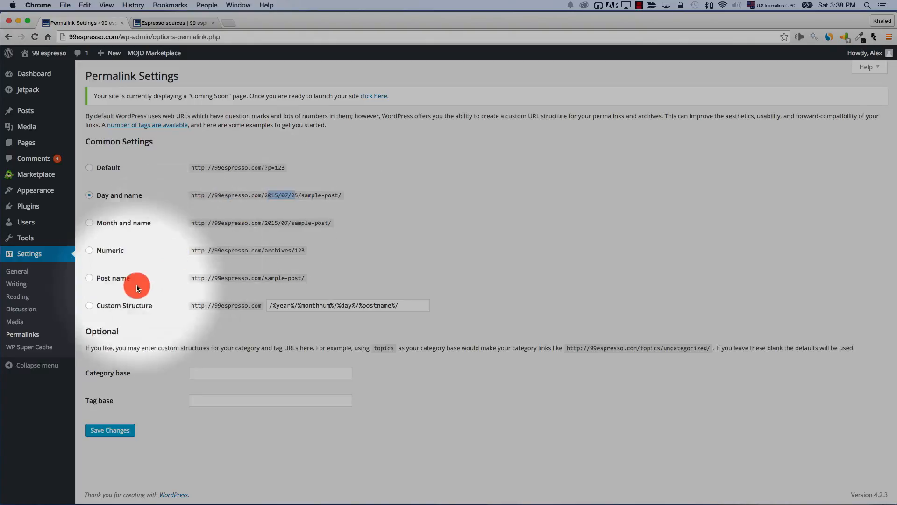
{"action": "left_click", "coordinate": [90, 278]}
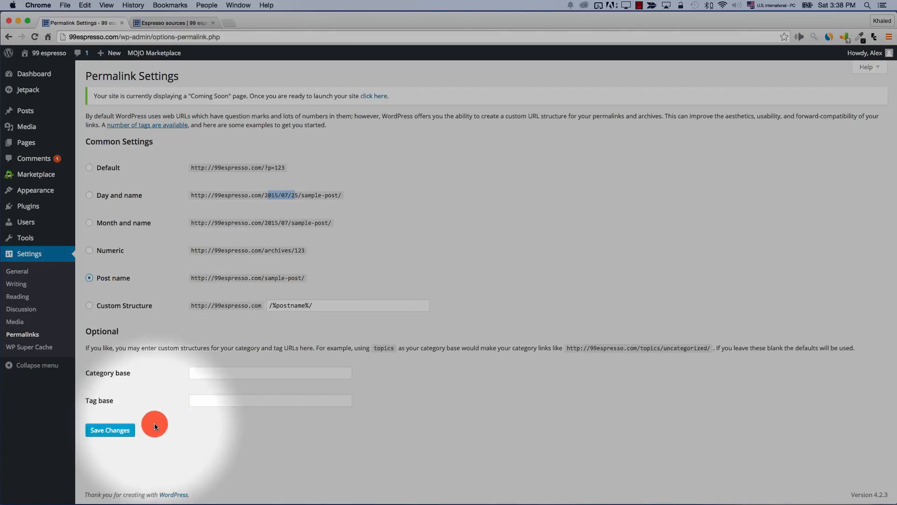
{"action": "left_click", "coordinate": [117, 429]}
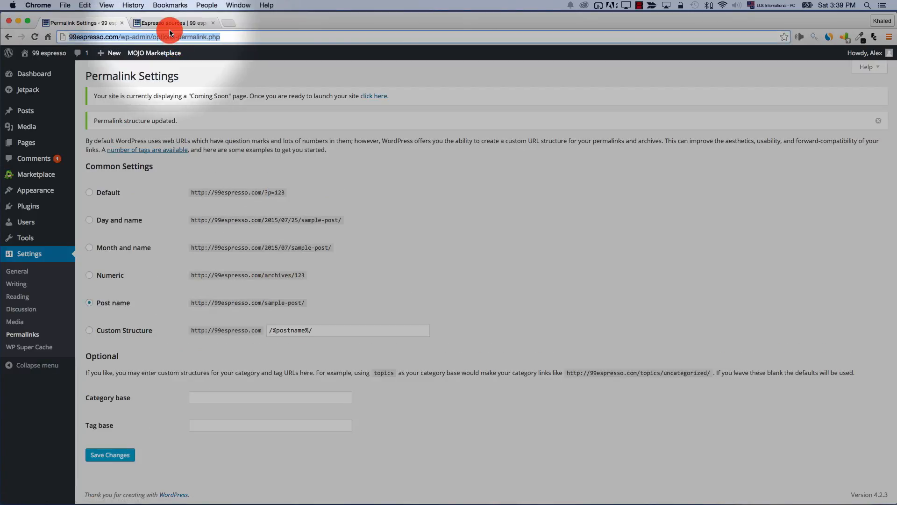
{"action": "left_click", "coordinate": [168, 24]}
Reopen Espresso sources in the site tab to check its new /espresso-sources/ address
{"action": "mouse_move", "coordinate": [290, 176]}
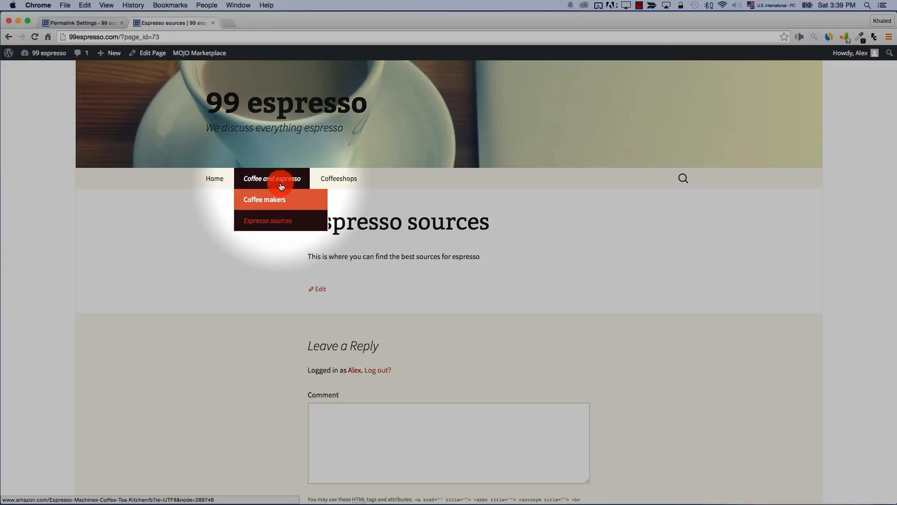
{"action": "left_click", "coordinate": [277, 222]}
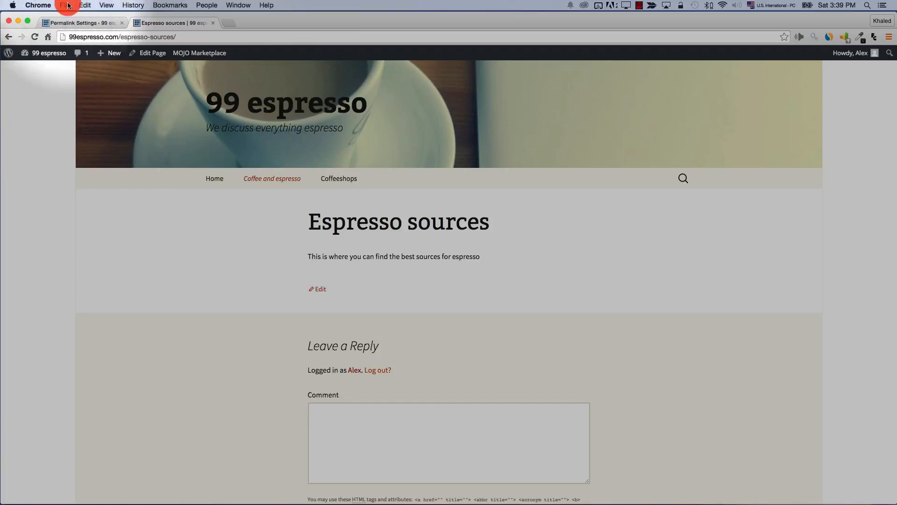
{"action": "left_click", "coordinate": [78, 23]}
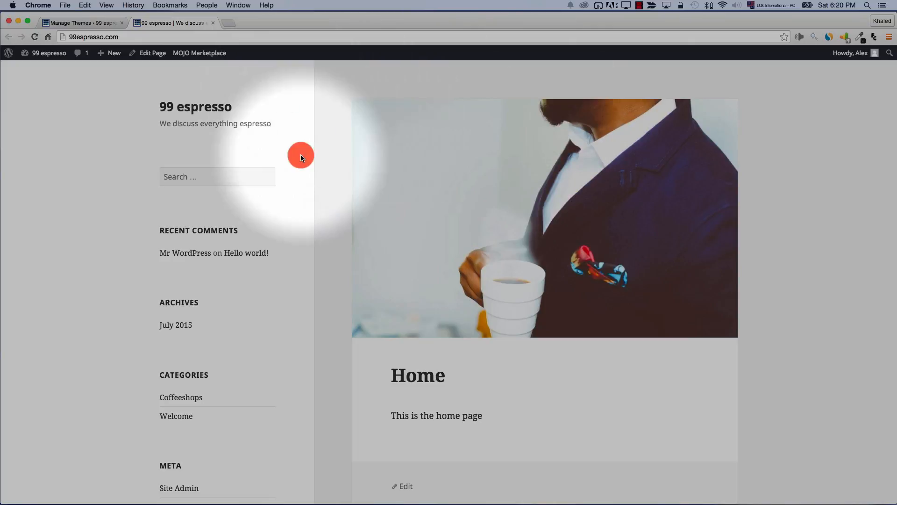
Switch to the Manage Themes tab to see the installed themes
{"action": "left_click", "coordinate": [90, 23]}
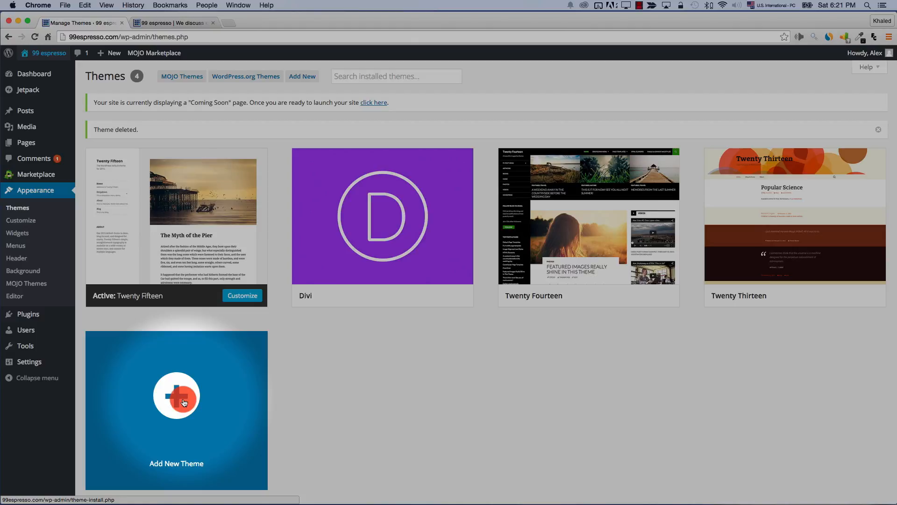
Add, install and activate the Auberge theme, then bring up its recommended plugins page
{"action": "left_click", "coordinate": [184, 403]}
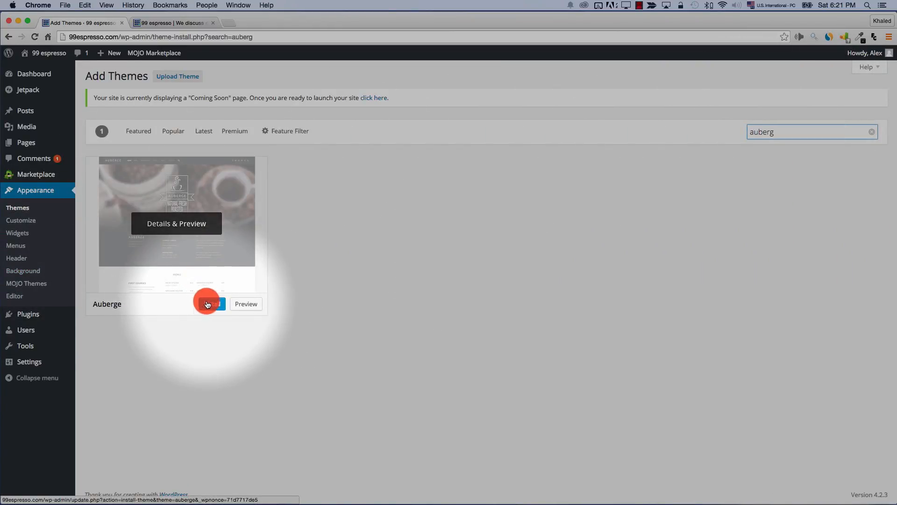
{"action": "left_click", "coordinate": [210, 306]}
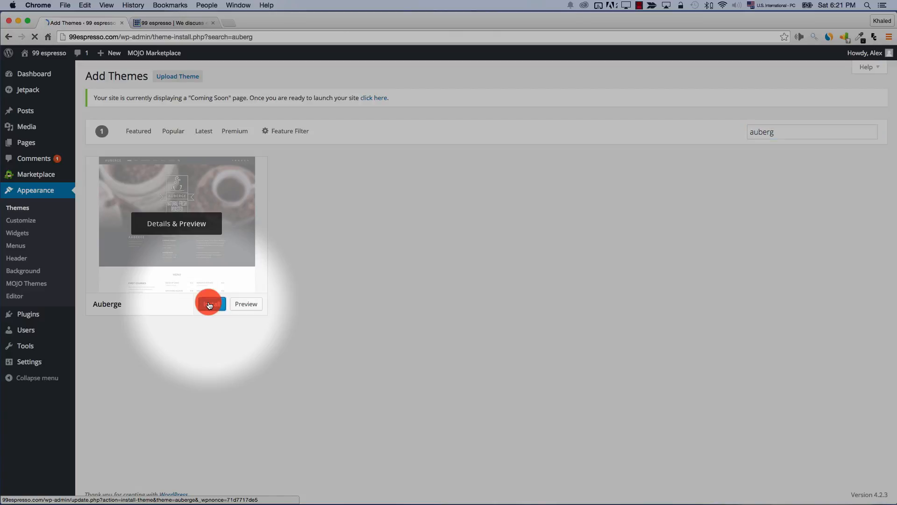
{"action": "left_click", "coordinate": [134, 177]}
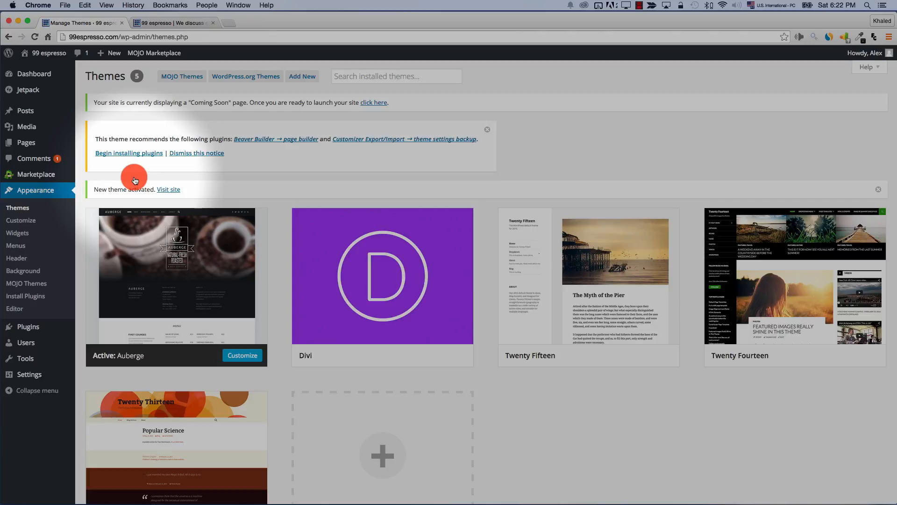
{"action": "left_click", "coordinate": [24, 208]}
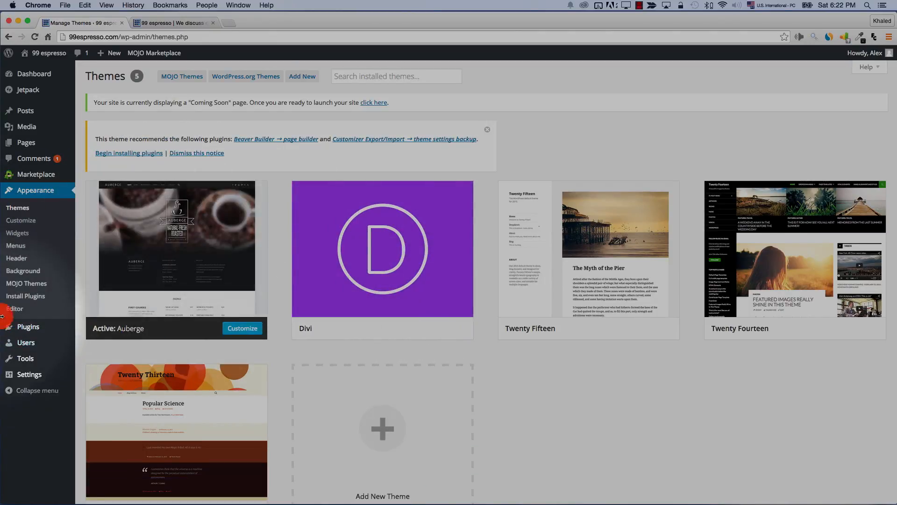
{"action": "left_click", "coordinate": [41, 301]}
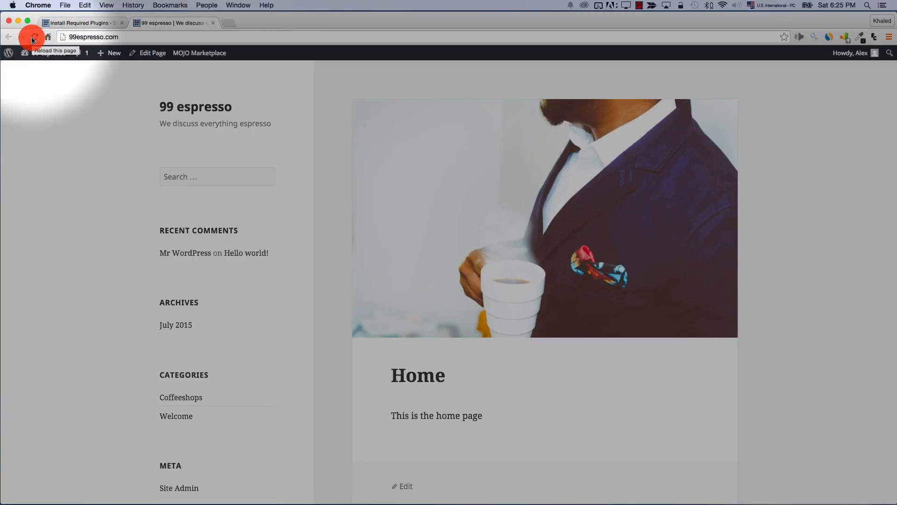
Reload the 99 espresso site and scroll through the new Auberge design, header to post cards
{"action": "left_click", "coordinate": [185, 108]}
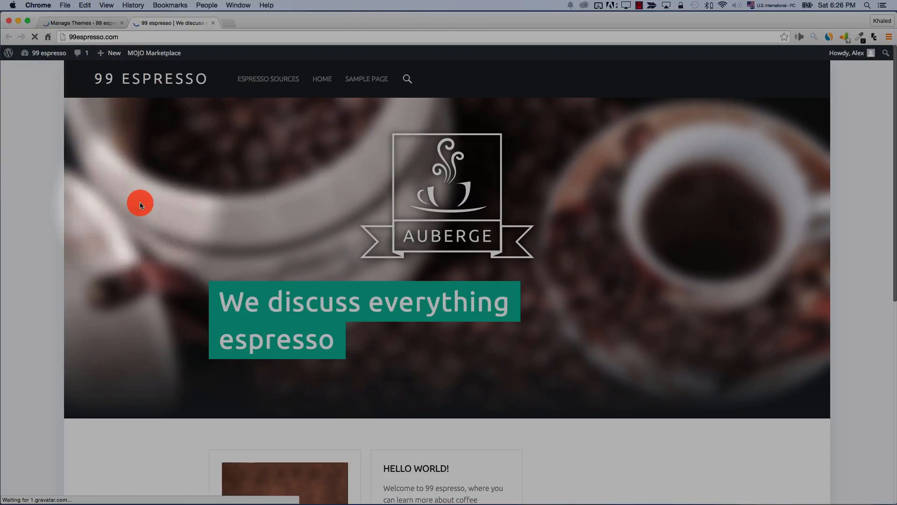
{"action": "scroll", "coordinate": [229, 251], "scroll_direction": "down", "scroll_amount": 1}
{"action": "scroll", "coordinate": [229, 252], "scroll_direction": "down", "scroll_amount": 1}
{"action": "scroll", "coordinate": [364, 245], "scroll_direction": "up", "scroll_amount": 1}
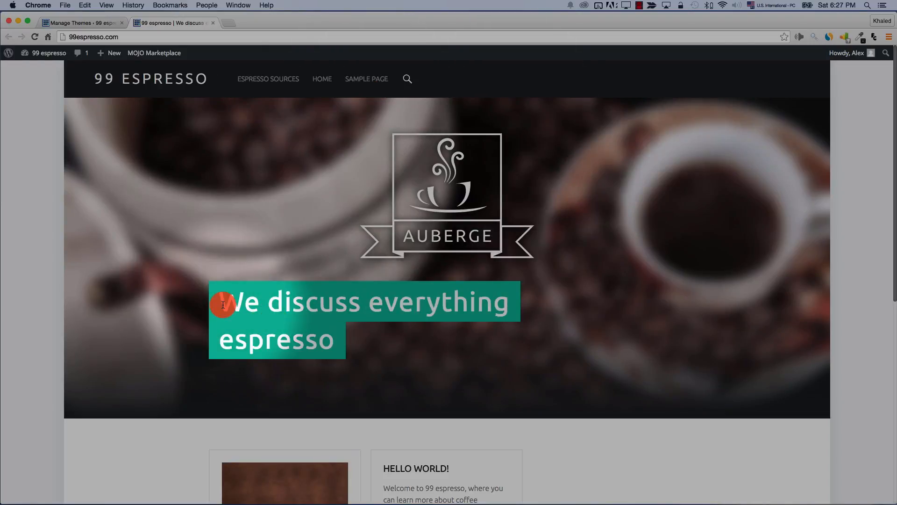
{"action": "left_click_drag", "start_coordinate": [223, 304], "coordinate": [342, 333]}
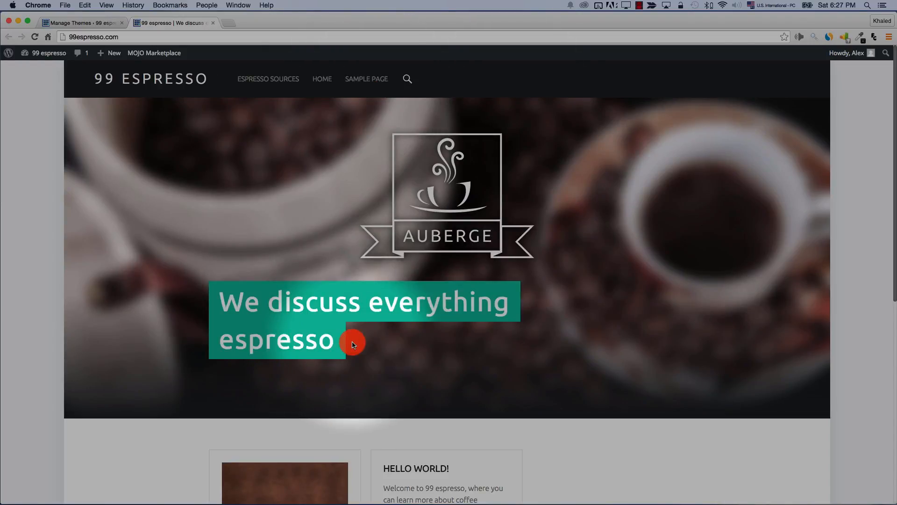
{"action": "scroll", "coordinate": [361, 411], "scroll_direction": "down", "scroll_amount": 5}
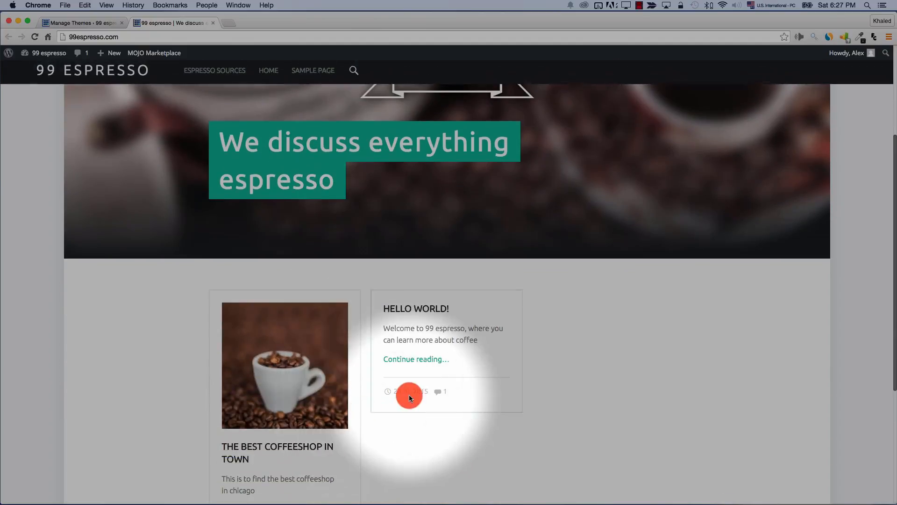
{"action": "scroll", "coordinate": [429, 367], "scroll_direction": "down", "scroll_amount": 2}
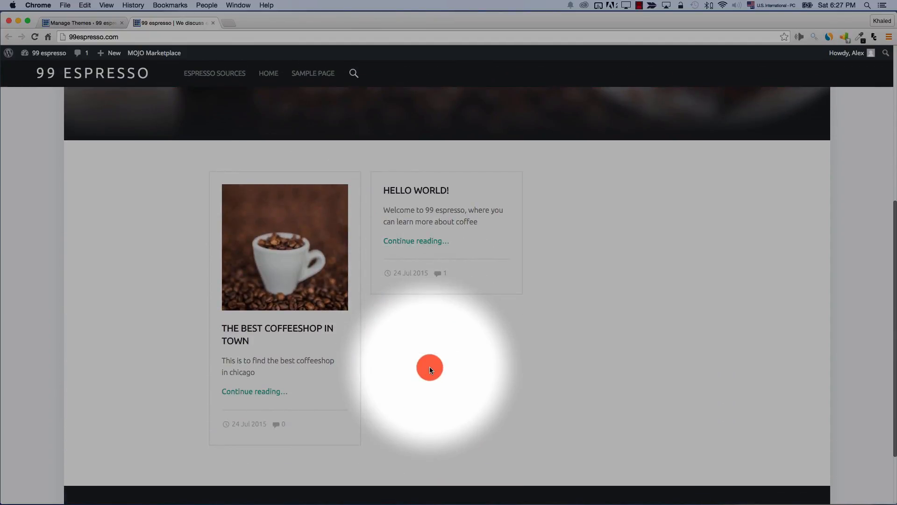
{"action": "scroll", "coordinate": [430, 370], "scroll_direction": "up", "scroll_amount": 7}
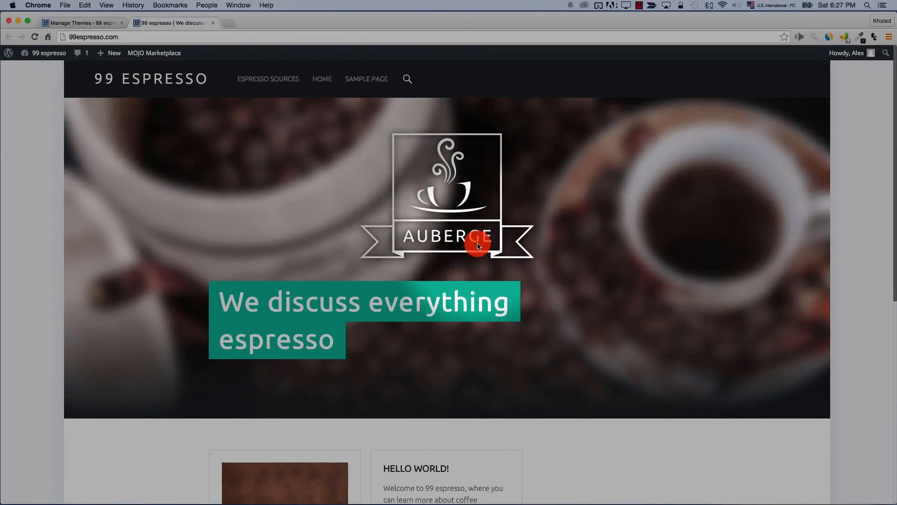
{"action": "scroll", "coordinate": [478, 246], "scroll_direction": "down", "scroll_amount": 7}
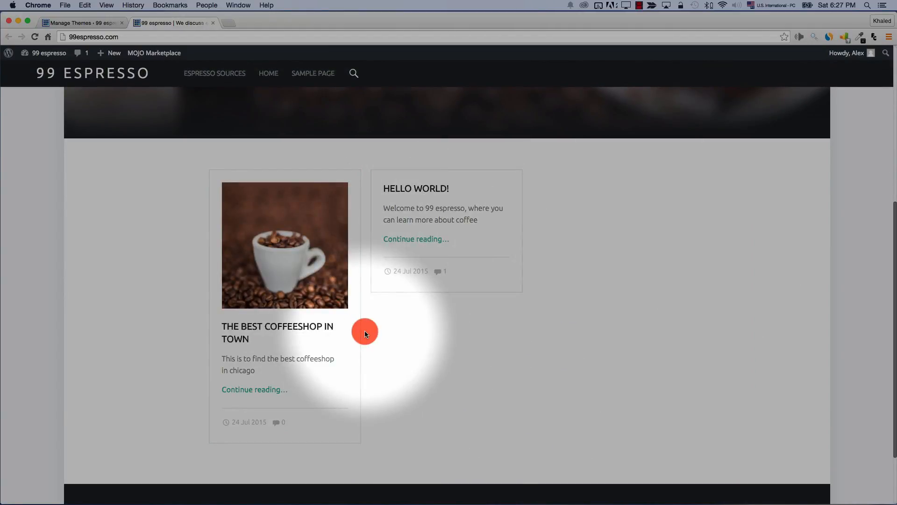
{"action": "scroll", "coordinate": [366, 333], "scroll_direction": "up", "scroll_amount": 7}
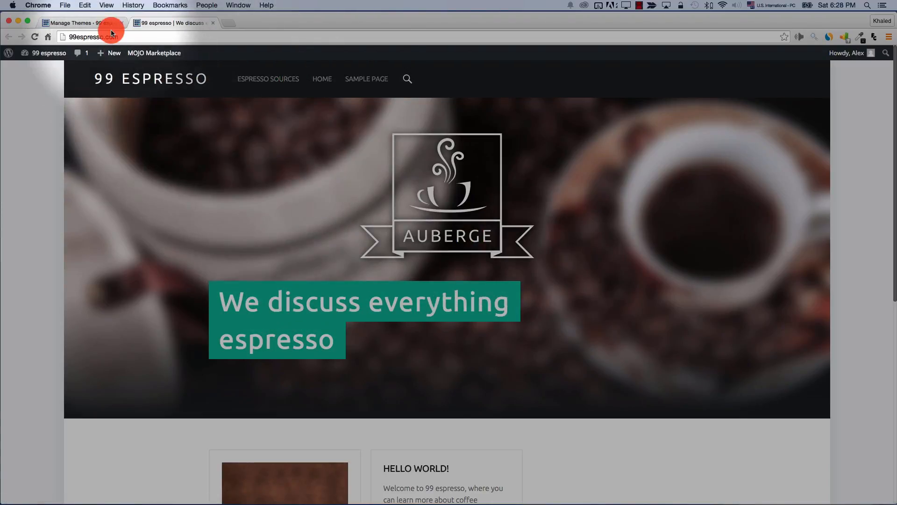
{"action": "left_click", "coordinate": [94, 29]}
In the Customizer's Header Image section, start adding a new header image from the Media Library
{"action": "left_click", "coordinate": [34, 225]}
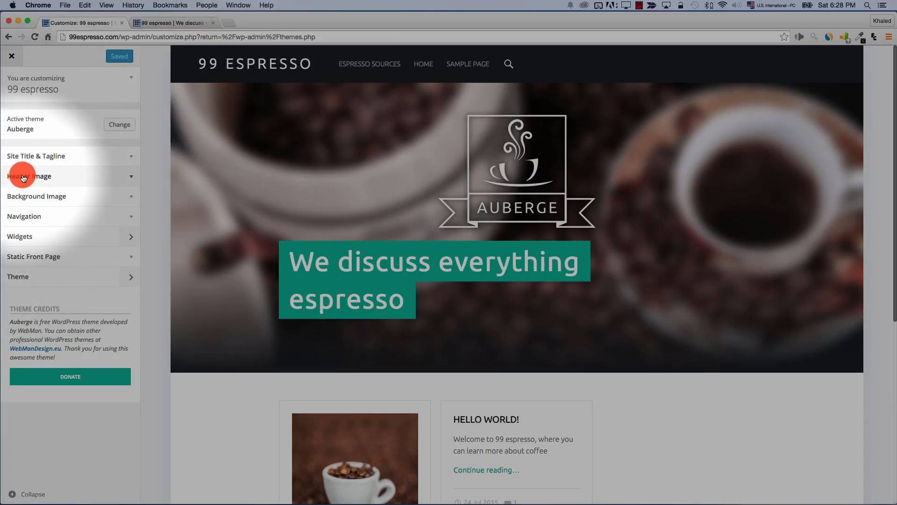
{"action": "left_click", "coordinate": [56, 180]}
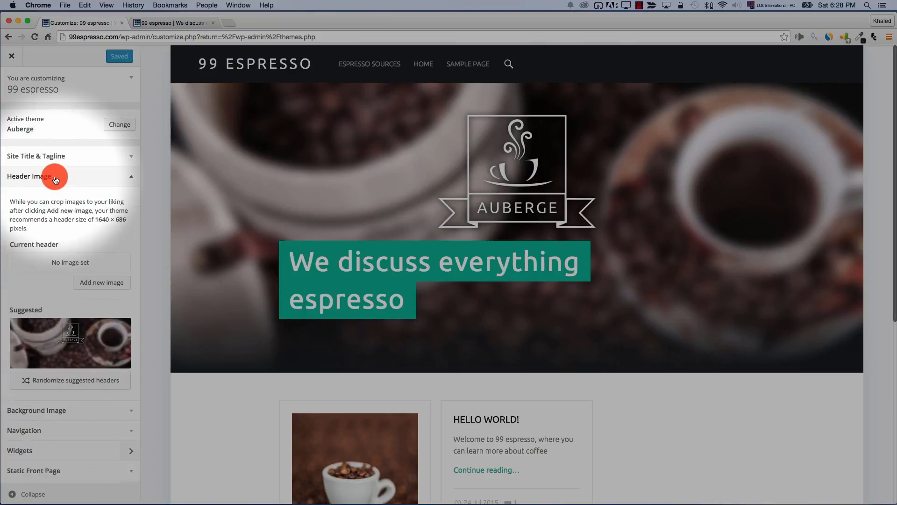
{"action": "scroll", "coordinate": [130, 240], "scroll_direction": "down", "scroll_amount": 3}
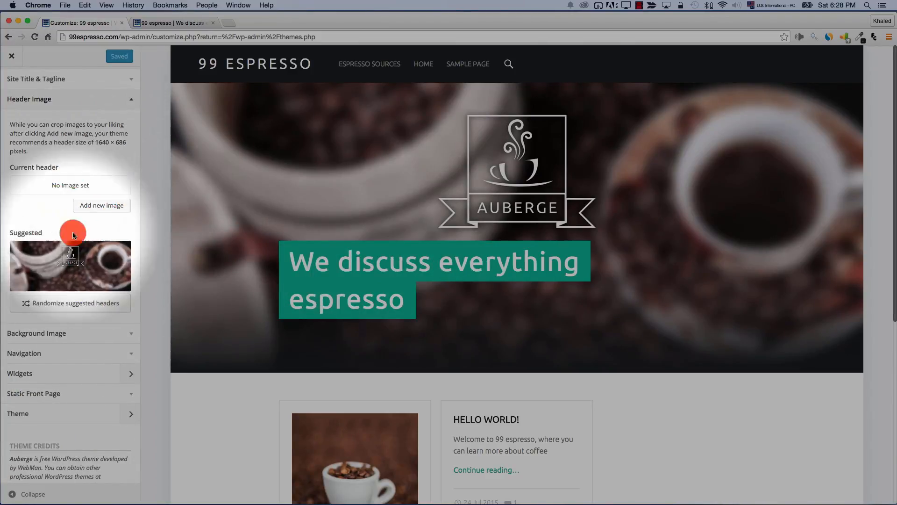
{"action": "left_click", "coordinate": [94, 208]}
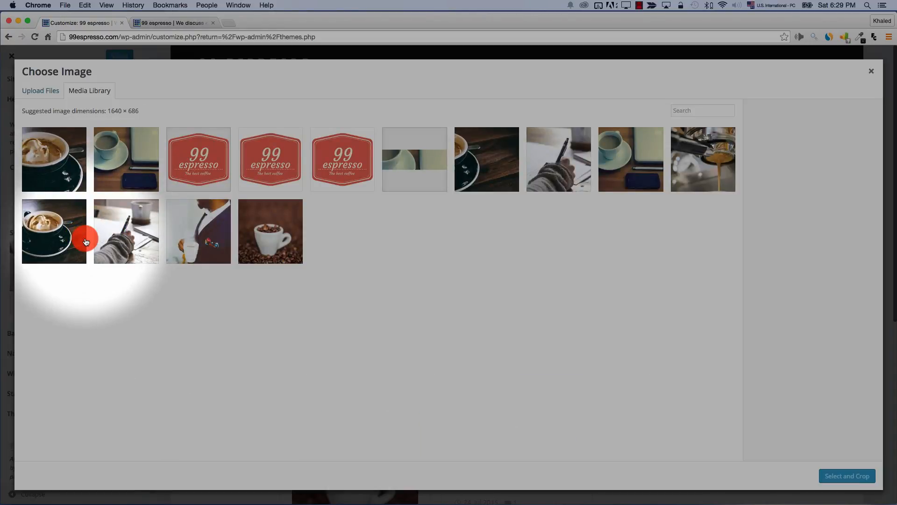
Choose the cream-topped coffee cup photo and crop it lower over the cup as the header
{"action": "left_click", "coordinate": [44, 231]}
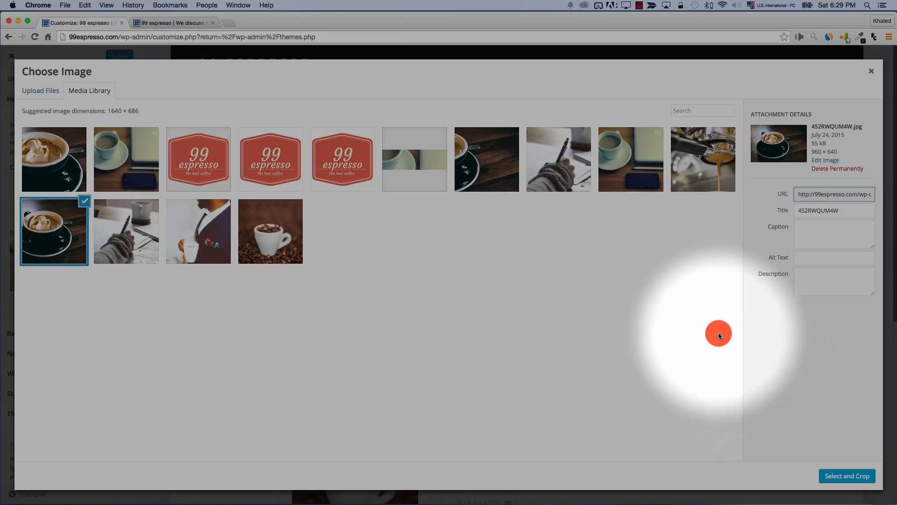
{"action": "left_click", "coordinate": [842, 479]}
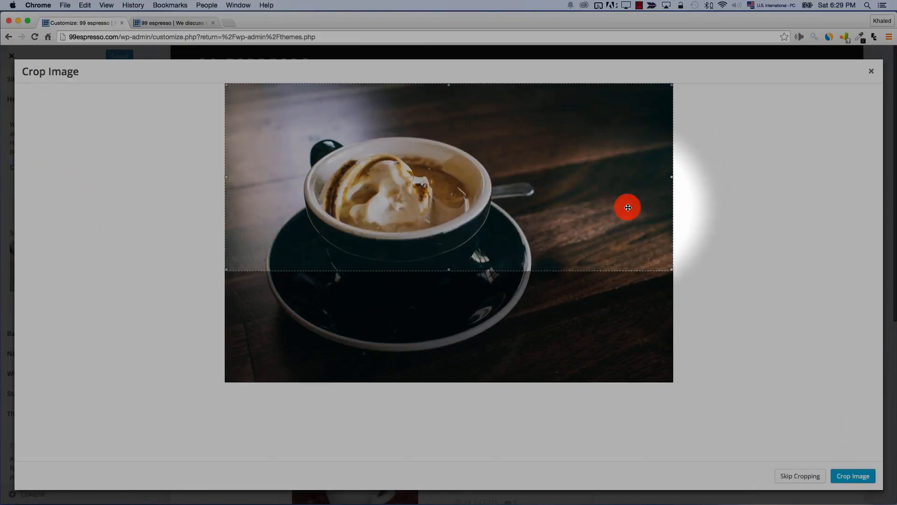
{"action": "left_click_drag", "start_coordinate": [628, 207], "coordinate": [620, 244]}
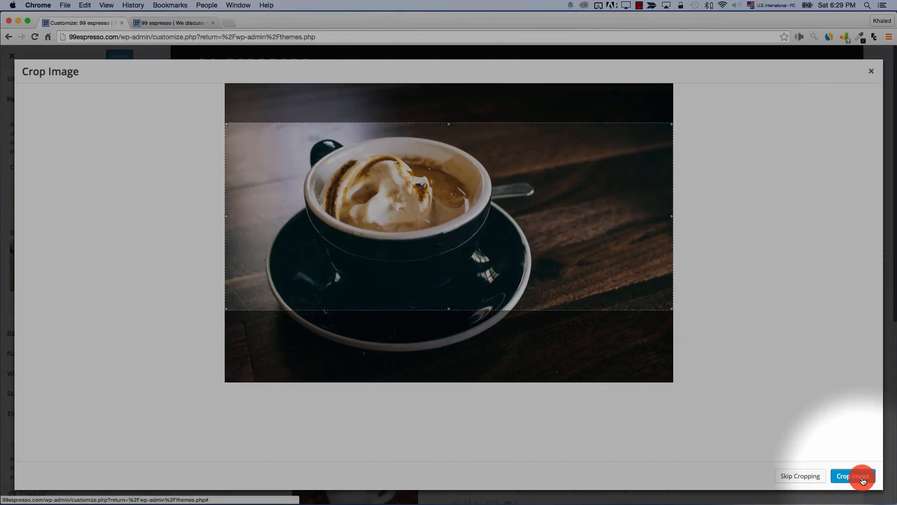
{"action": "left_click", "coordinate": [864, 480]}
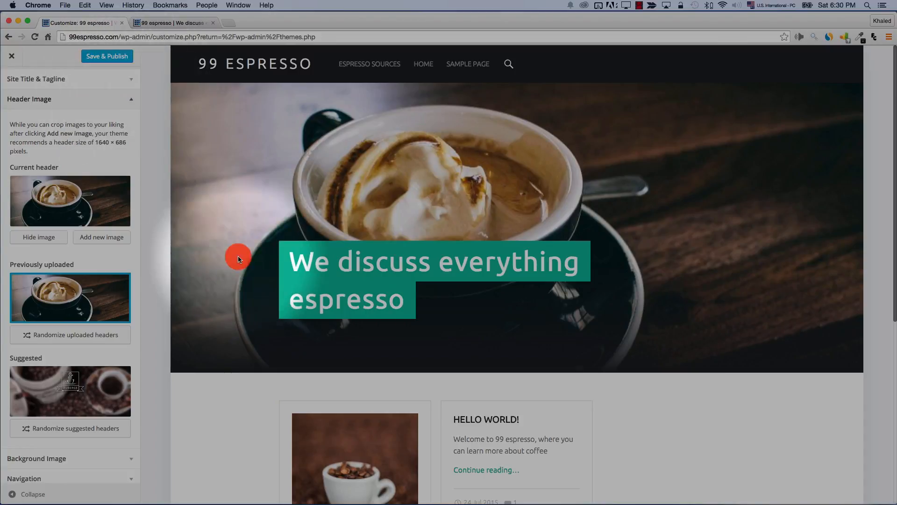
Replace the Site Title & Tagline tagline with 'The best coffee in town'
{"action": "scroll", "coordinate": [130, 126], "scroll_direction": "up", "scroll_amount": 1}
{"action": "left_click", "coordinate": [131, 126]}
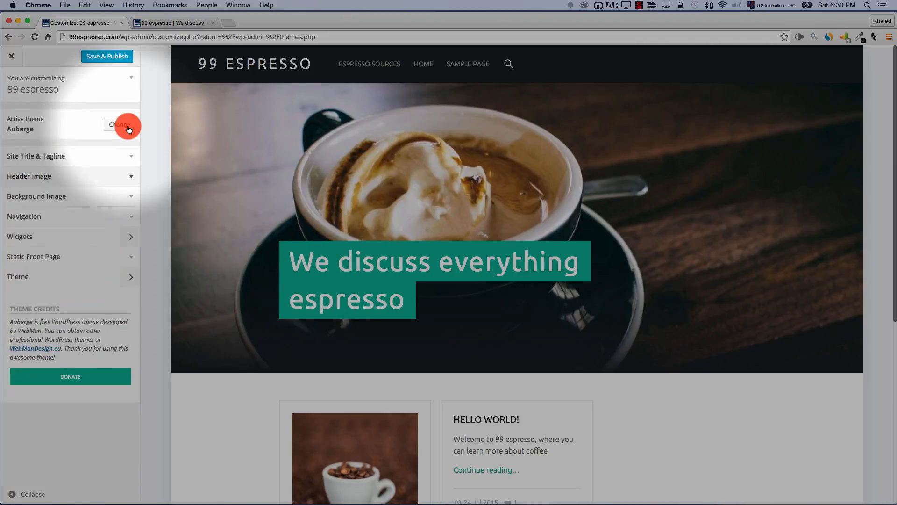
{"action": "left_click", "coordinate": [51, 156]}
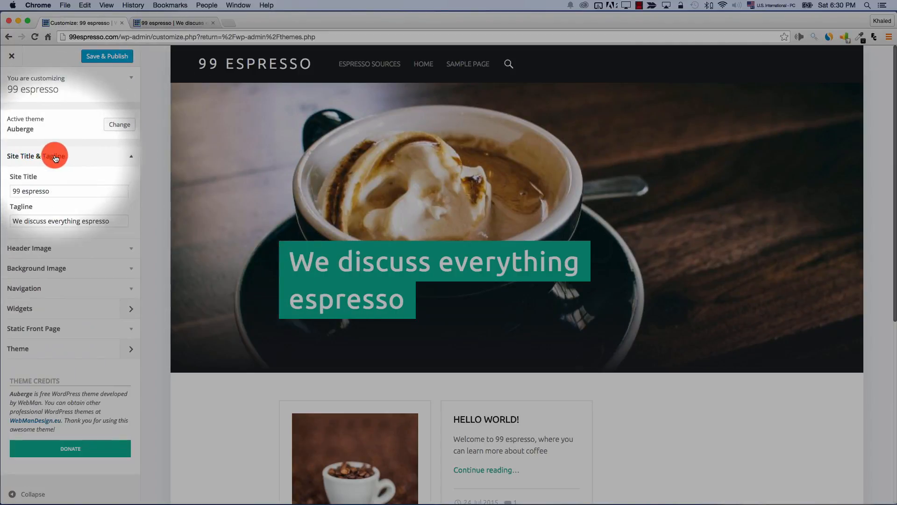
{"action": "left_click", "coordinate": [78, 221]}
{"action": "triple_click", "coordinate": [77, 222]}
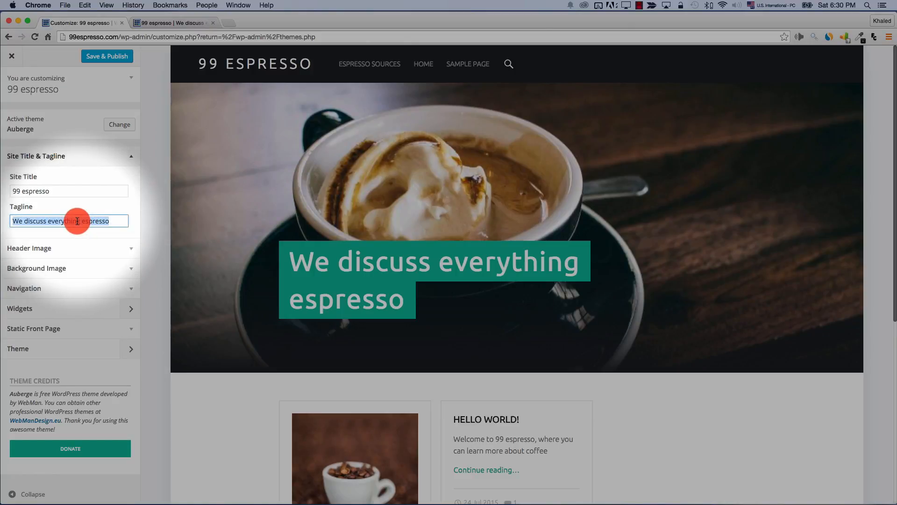
{"action": "type", "text": "The best coffee in town"}
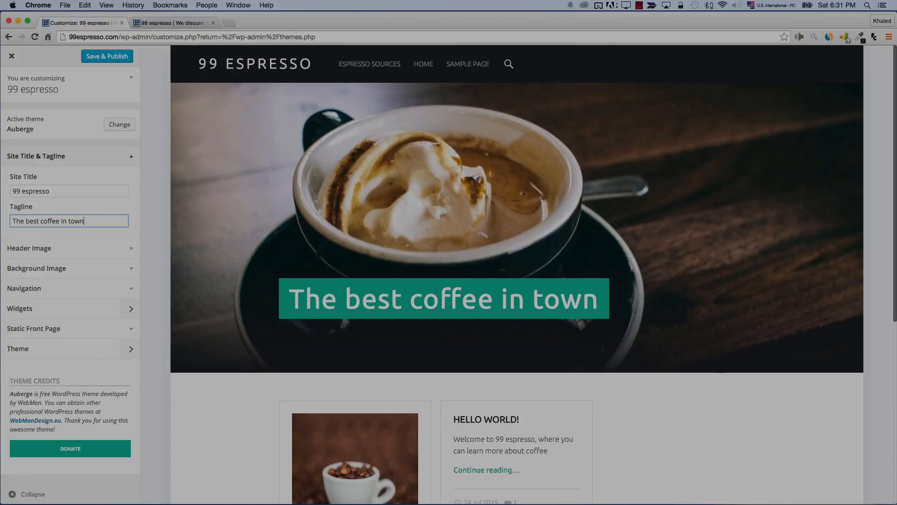
{"action": "left_click", "coordinate": [56, 248]}
{"action": "scroll", "coordinate": [56, 247], "scroll_direction": "down", "scroll_amount": 5}
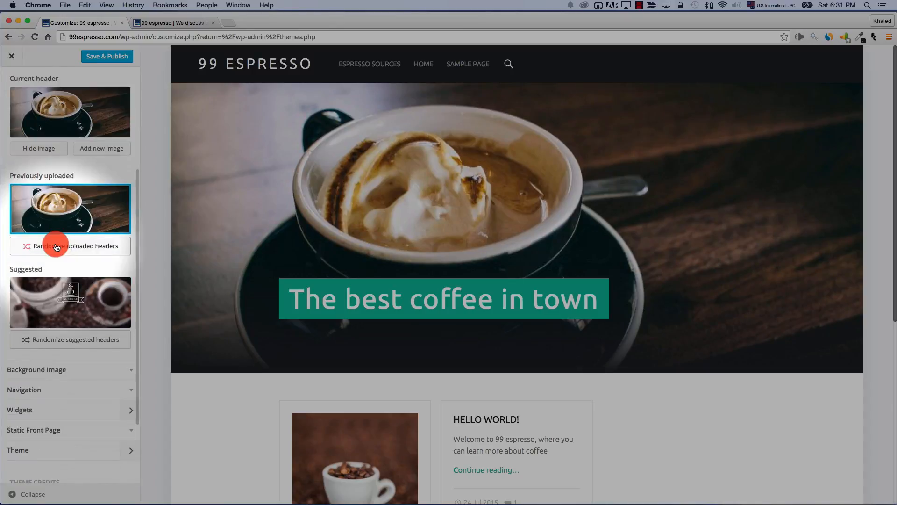
{"action": "scroll", "coordinate": [56, 246], "scroll_direction": "up", "scroll_amount": 3}
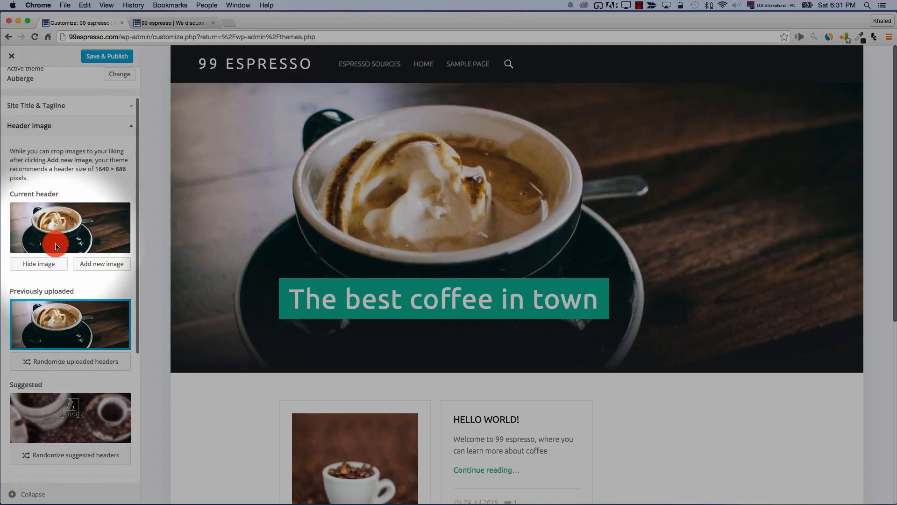
Save & Publish the header and tagline, then reload the live site to confirm them
{"action": "left_click", "coordinate": [103, 57]}
{"action": "left_click", "coordinate": [157, 23]}
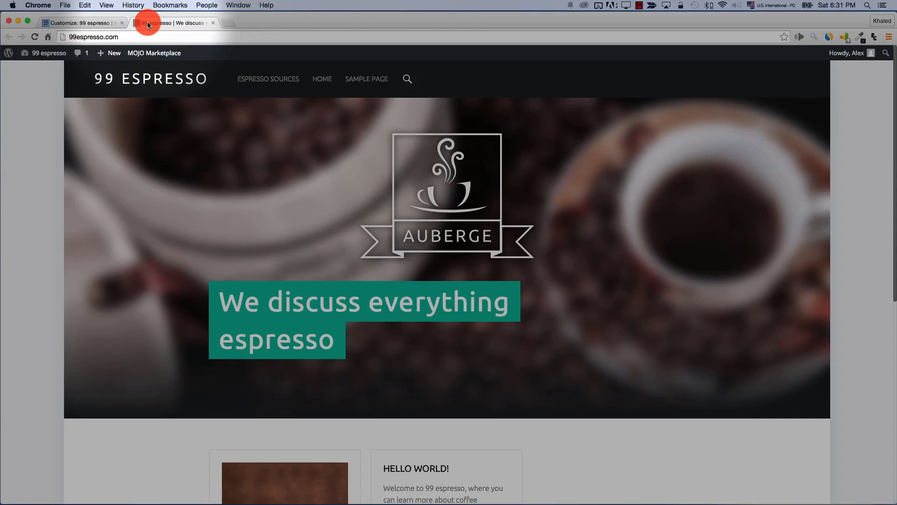
{"action": "left_click", "coordinate": [36, 37]}
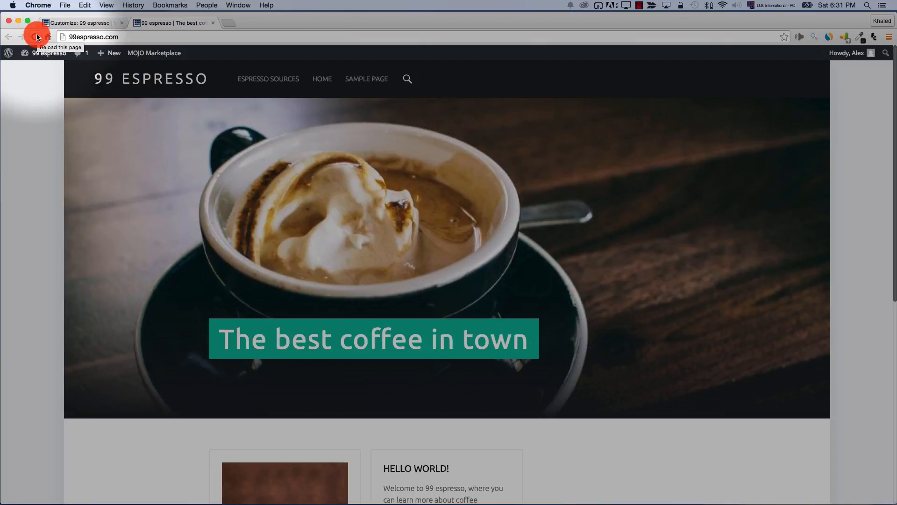
{"action": "scroll", "coordinate": [10, 133], "scroll_direction": "down", "scroll_amount": 5}
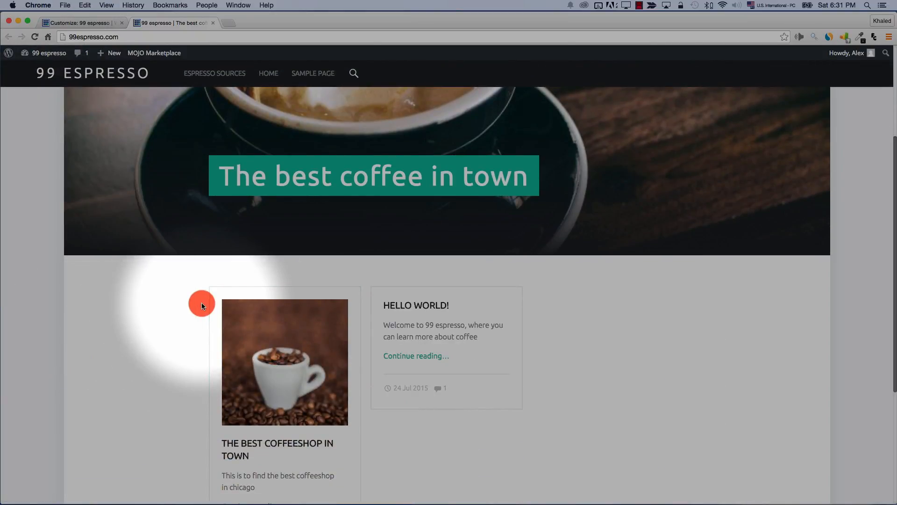
{"action": "left_click", "coordinate": [85, 23]}
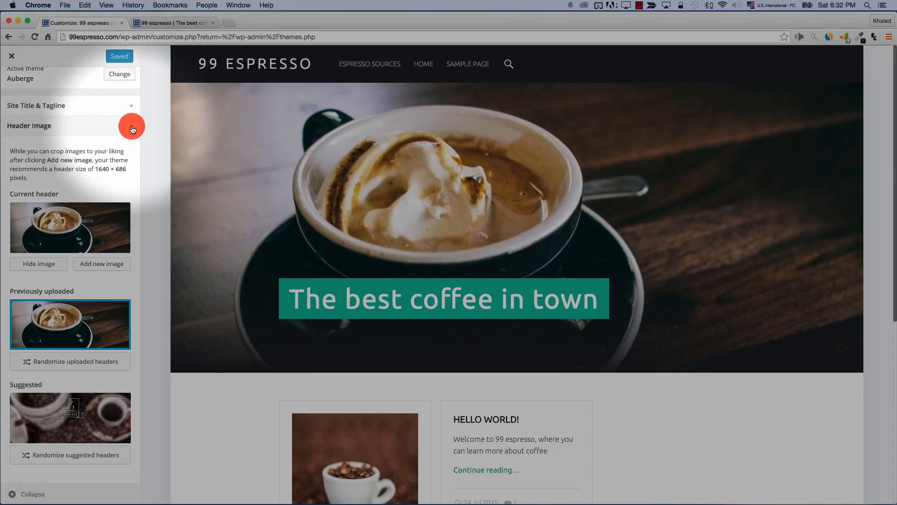
Set the front page to a static page with Home, leaving Posts page unassigned, and publish
{"action": "left_click", "coordinate": [132, 124]}
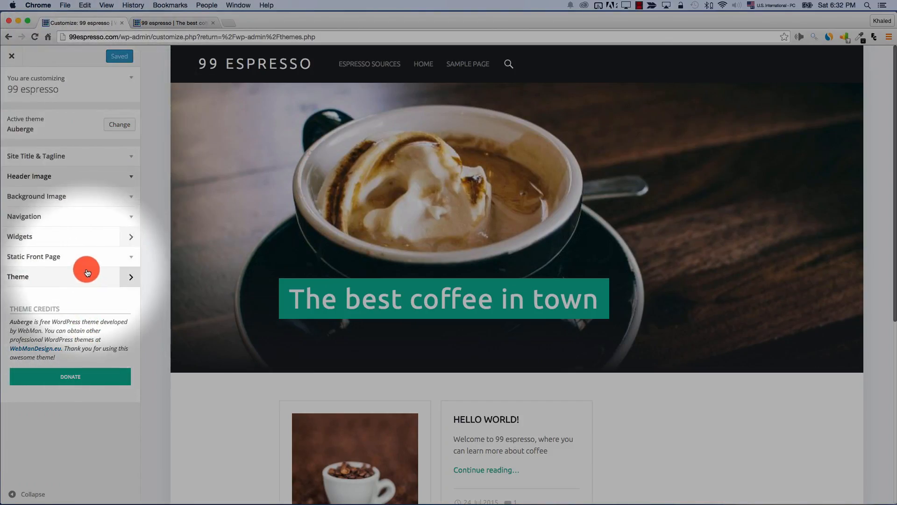
{"action": "left_click", "coordinate": [88, 262]}
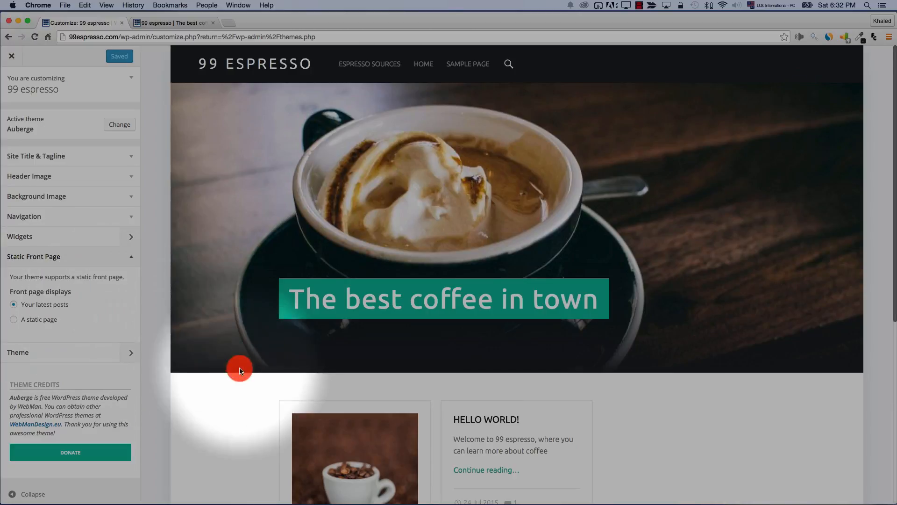
{"action": "scroll", "coordinate": [373, 366], "scroll_direction": "down", "scroll_amount": 5}
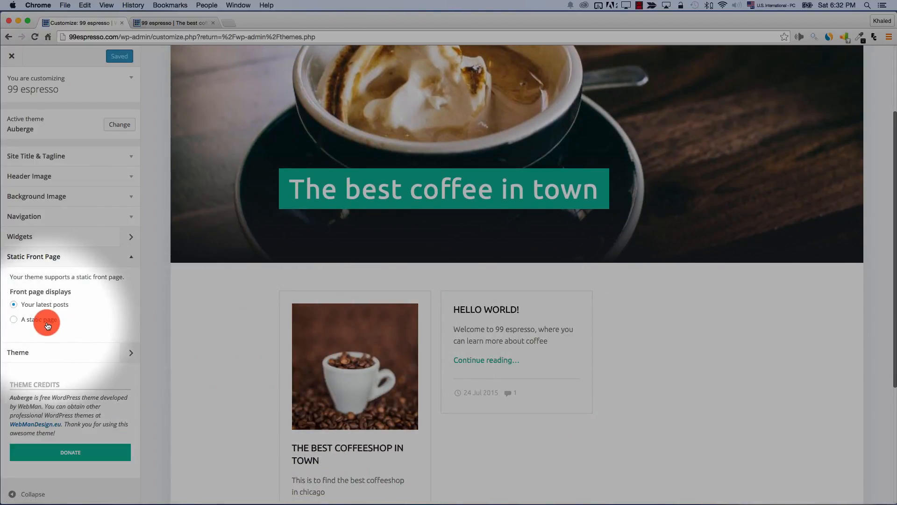
{"action": "left_click", "coordinate": [28, 322]}
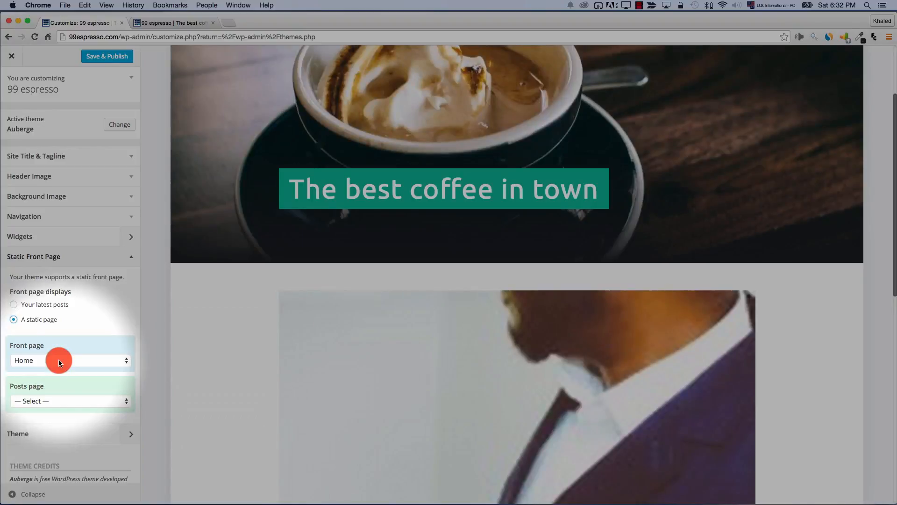
{"action": "left_click", "coordinate": [60, 400]}
{"action": "left_click", "coordinate": [60, 400]}
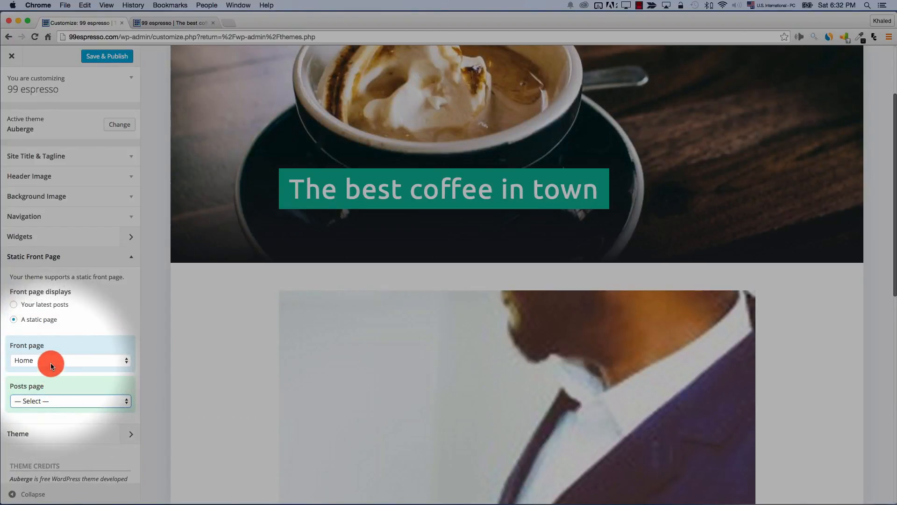
{"action": "left_click", "coordinate": [51, 362]}
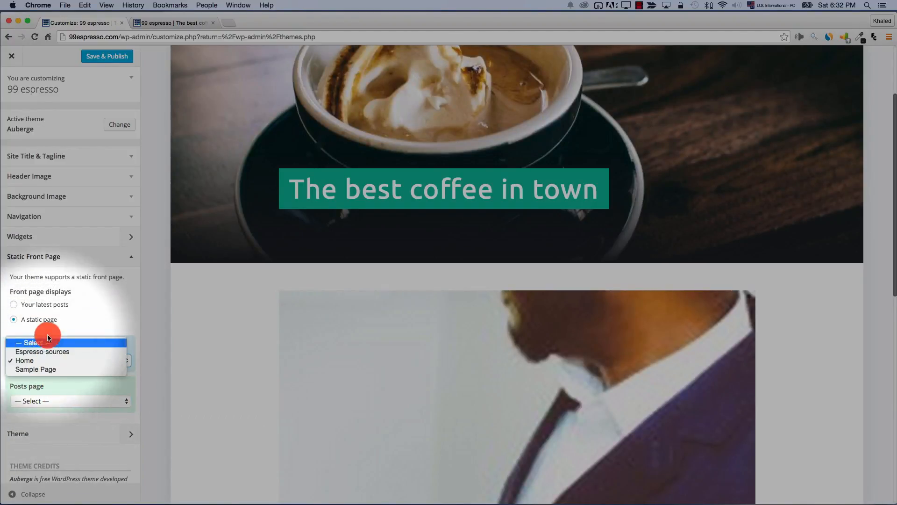
{"action": "left_click", "coordinate": [48, 361]}
{"action": "scroll", "coordinate": [229, 353], "scroll_direction": "down", "scroll_amount": 10}
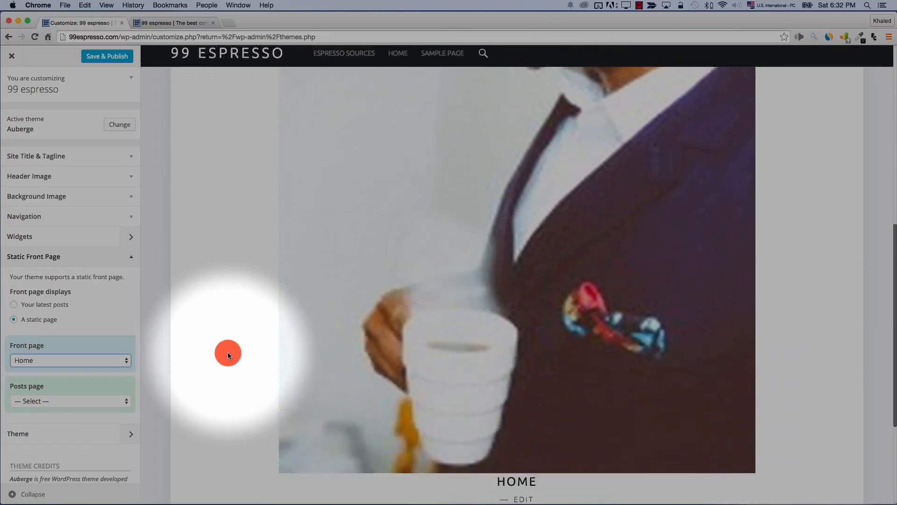
{"action": "scroll", "coordinate": [228, 353], "scroll_direction": "up", "scroll_amount": 12}
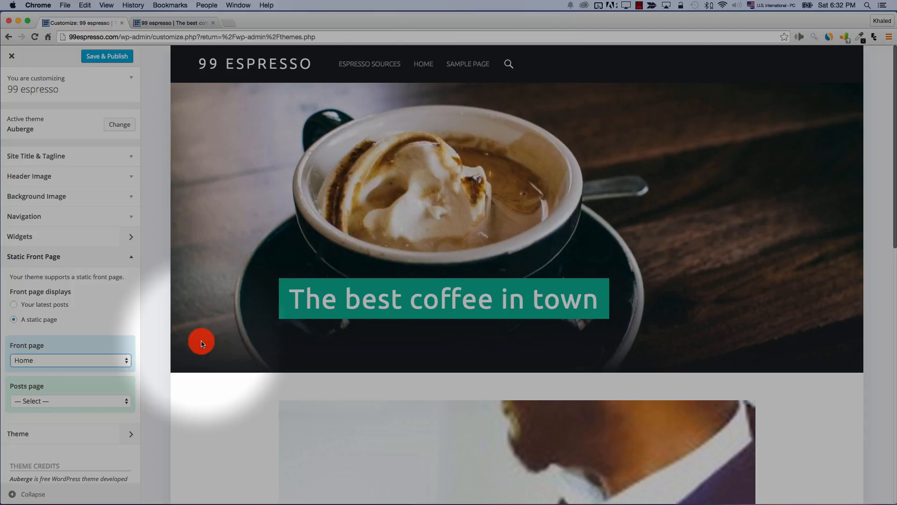
{"action": "left_click", "coordinate": [101, 56]}
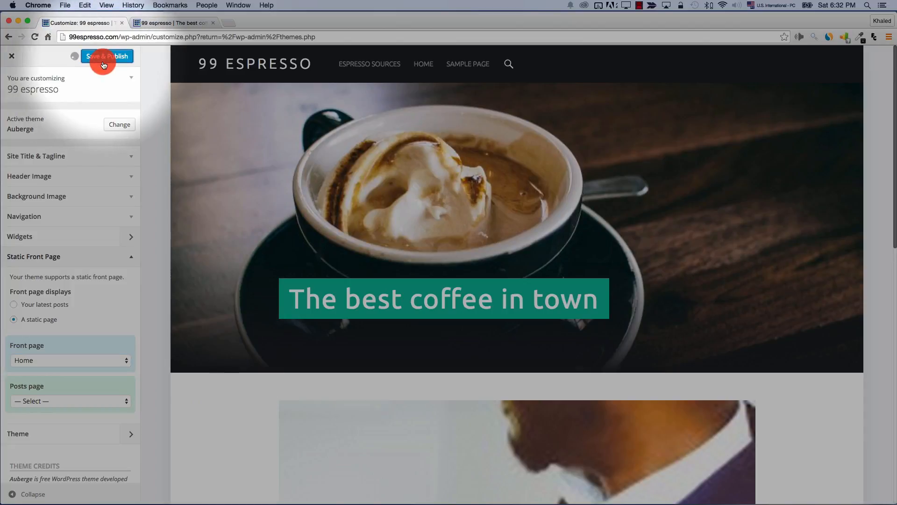
Reload the live site and scroll through the new static Home front page
{"action": "left_click", "coordinate": [141, 22]}
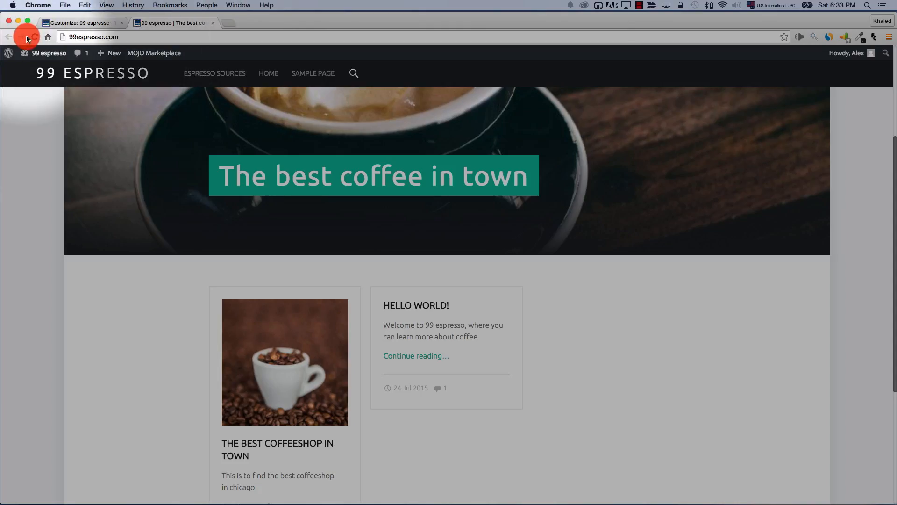
{"action": "left_click", "coordinate": [34, 37]}
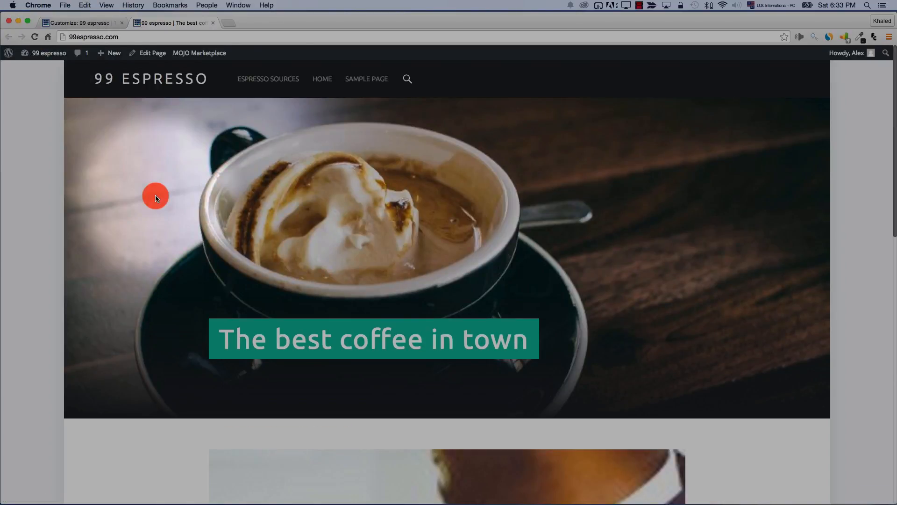
{"action": "scroll", "coordinate": [259, 292], "scroll_direction": "down", "scroll_amount": 1}
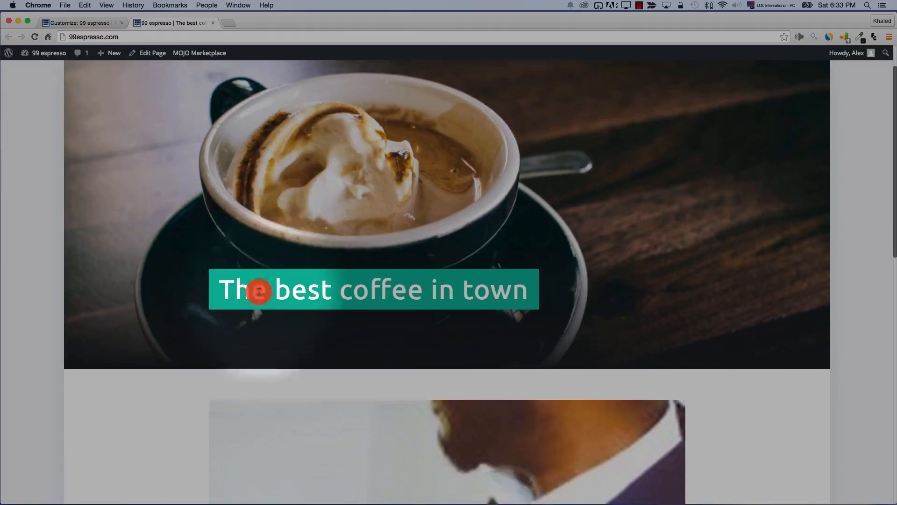
{"action": "scroll", "coordinate": [259, 292], "scroll_direction": "down", "scroll_amount": 5}
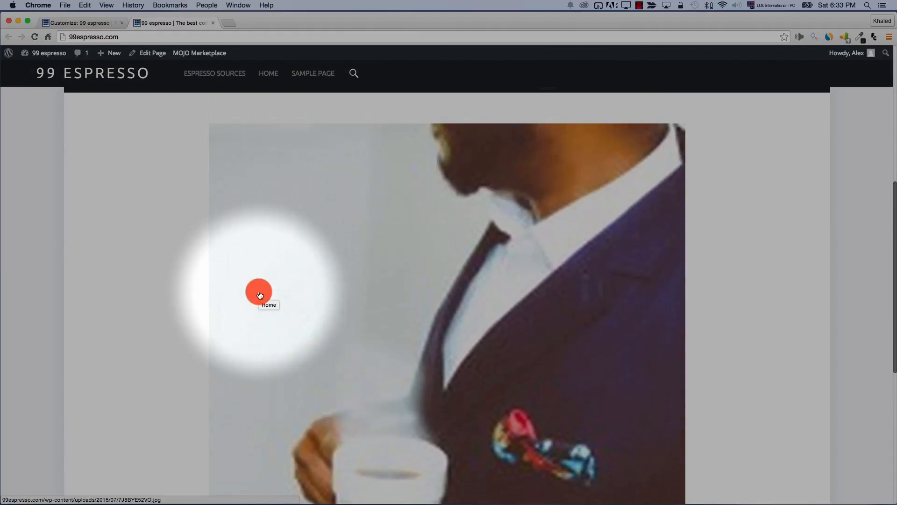
{"action": "scroll", "coordinate": [260, 294], "scroll_direction": "up", "scroll_amount": 6}
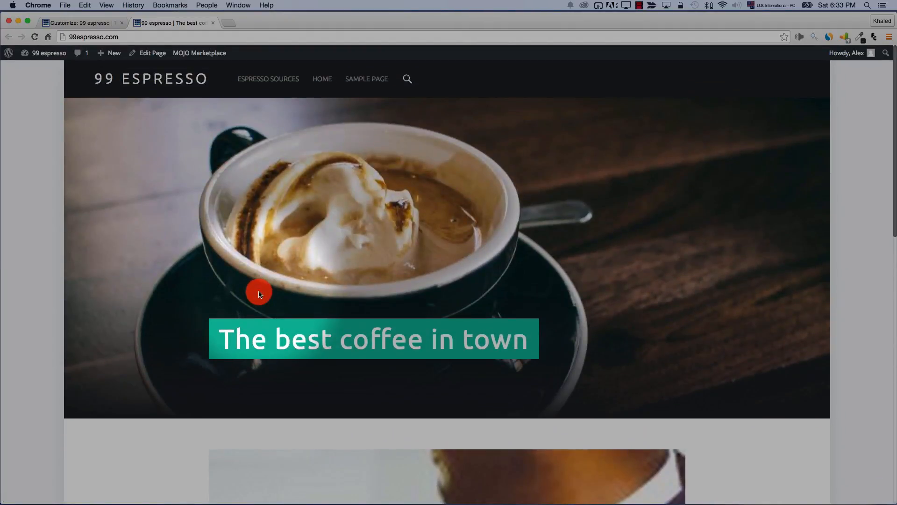
{"action": "scroll", "coordinate": [259, 294], "scroll_direction": "down", "scroll_amount": 5}
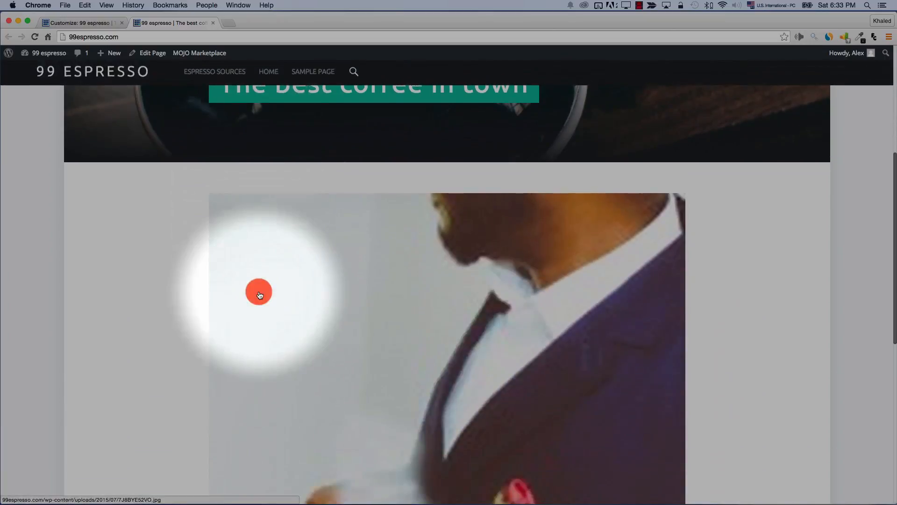
{"action": "scroll", "coordinate": [430, 357], "scroll_direction": "down", "scroll_amount": 2}
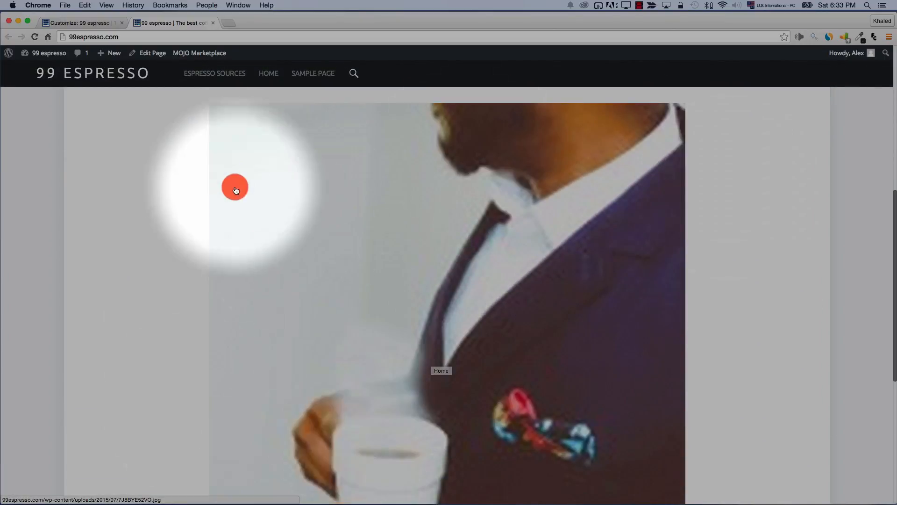
{"action": "left_click", "coordinate": [74, 20]}
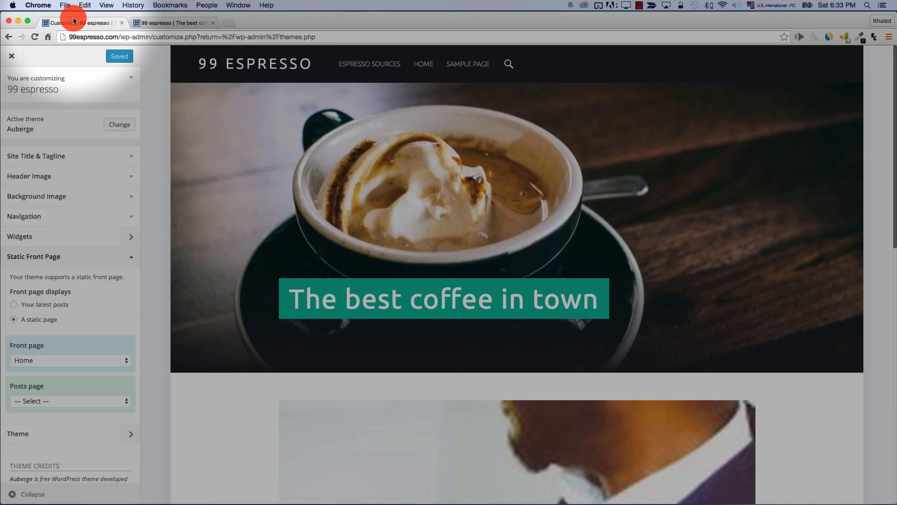
Close the Customizer and update the Home page with the Default Template
{"action": "left_click", "coordinate": [10, 57]}
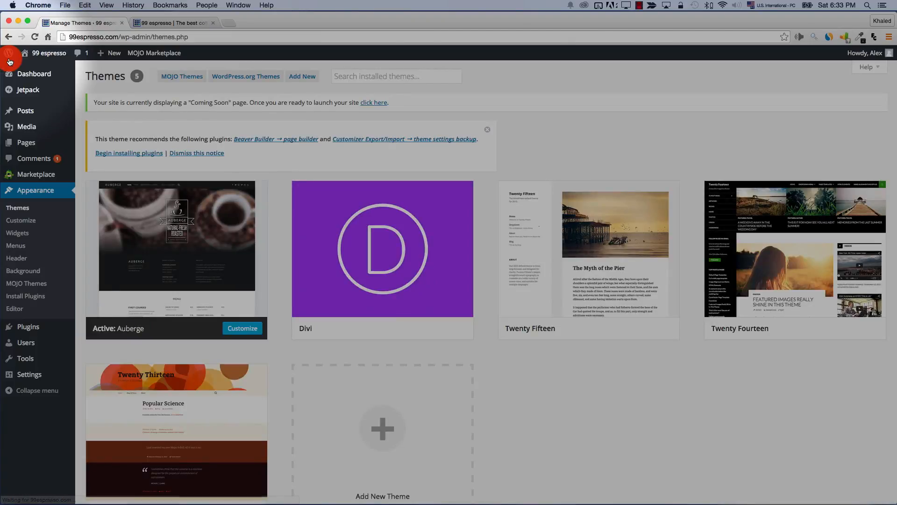
{"action": "left_click", "coordinate": [27, 143]}
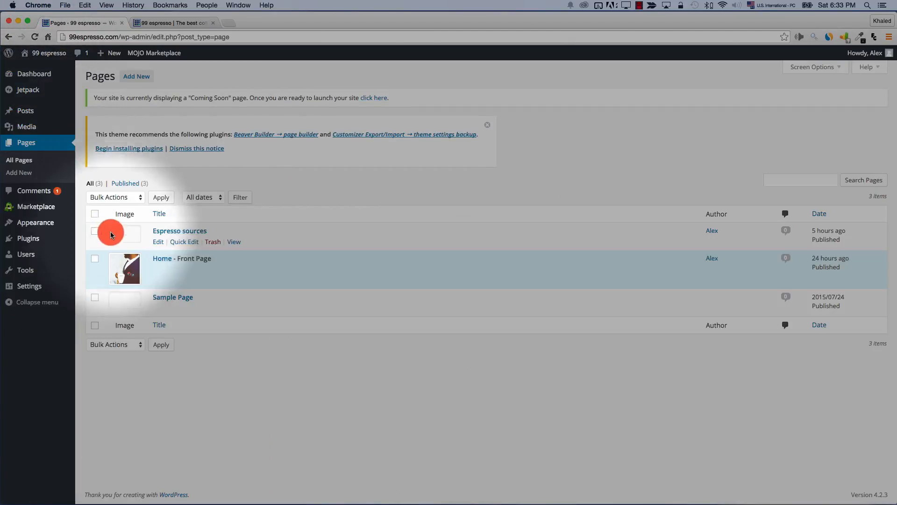
{"action": "mouse_move", "coordinate": [142, 270]}
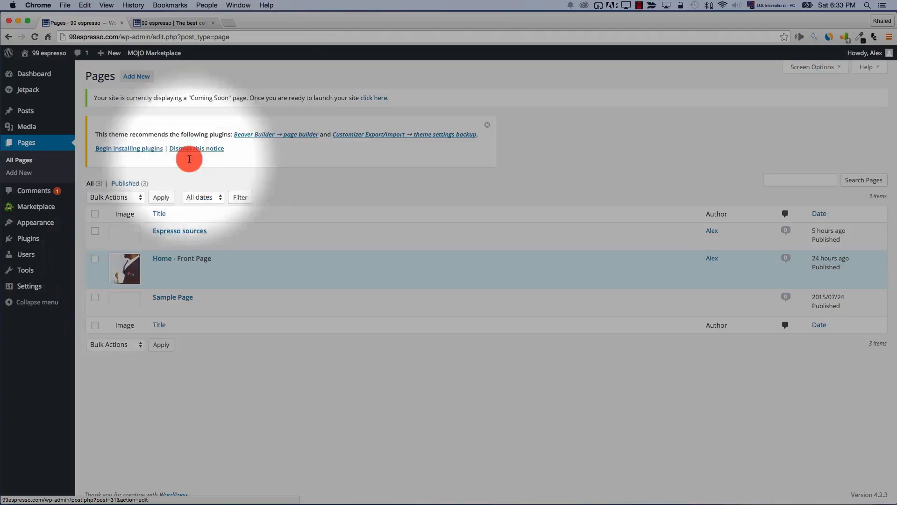
{"action": "left_click", "coordinate": [169, 26]}
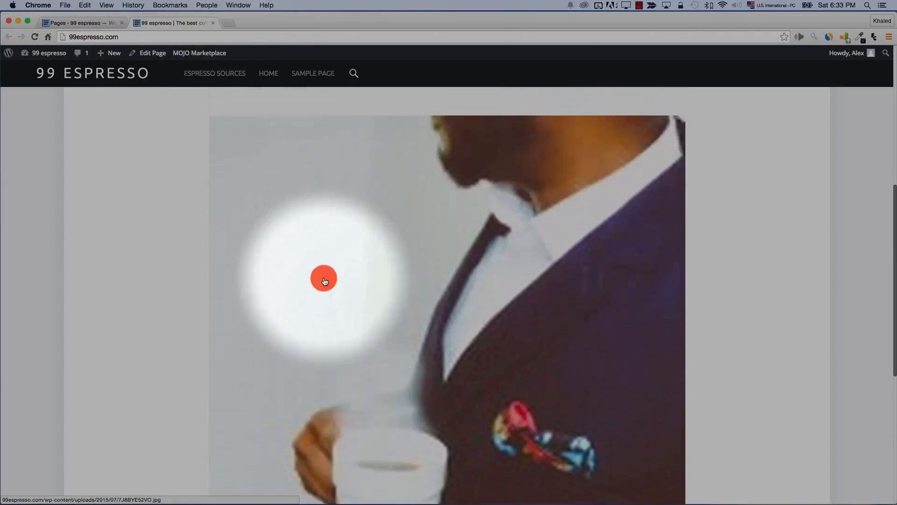
{"action": "scroll", "coordinate": [323, 277], "scroll_direction": "up", "scroll_amount": 2}
{"action": "left_click", "coordinate": [99, 21]}
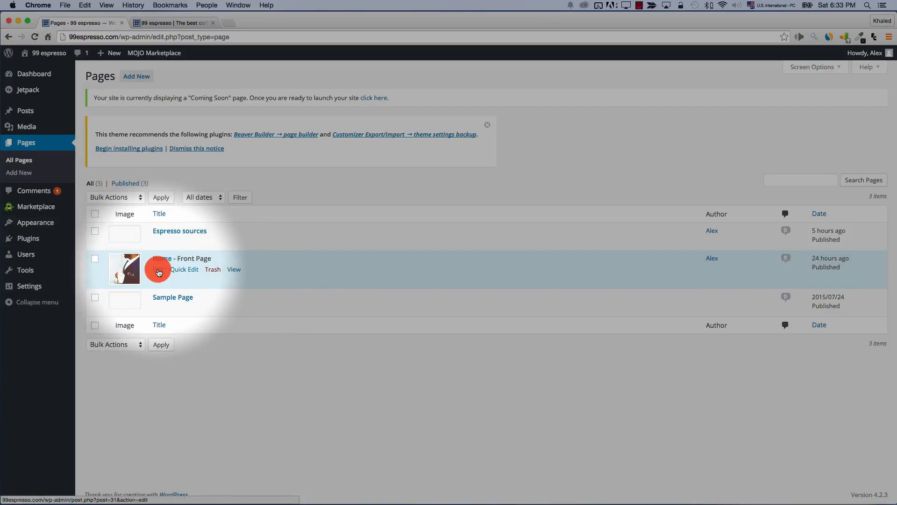
{"action": "left_click", "coordinate": [159, 272]}
{"action": "left_click", "coordinate": [804, 386]}
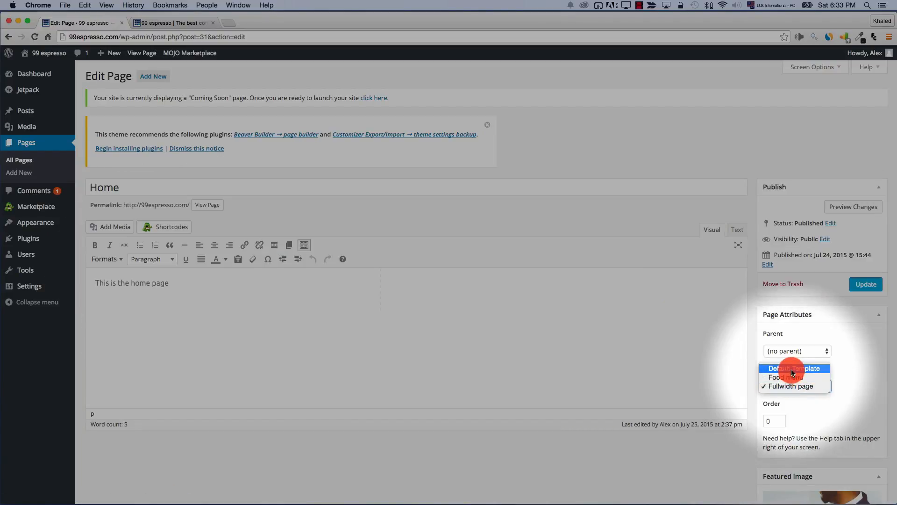
{"action": "left_click", "coordinate": [792, 369]}
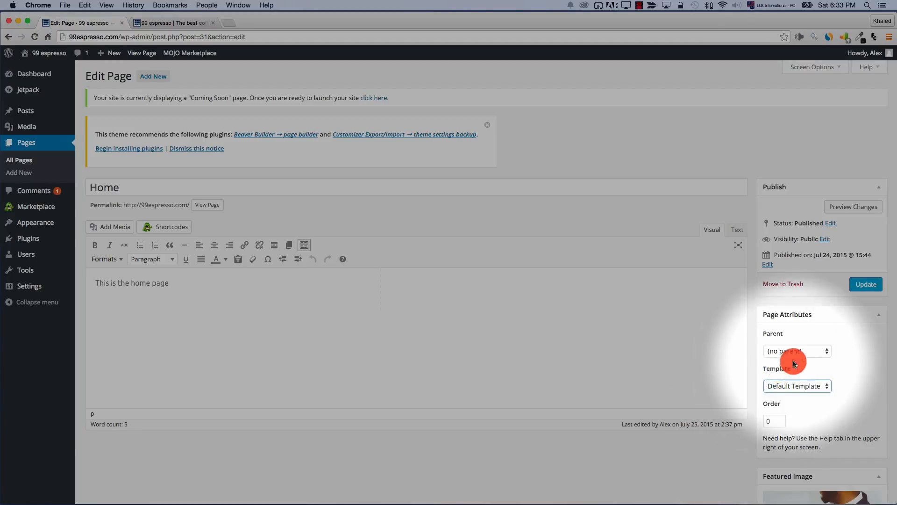
{"action": "left_click", "coordinate": [866, 285]}
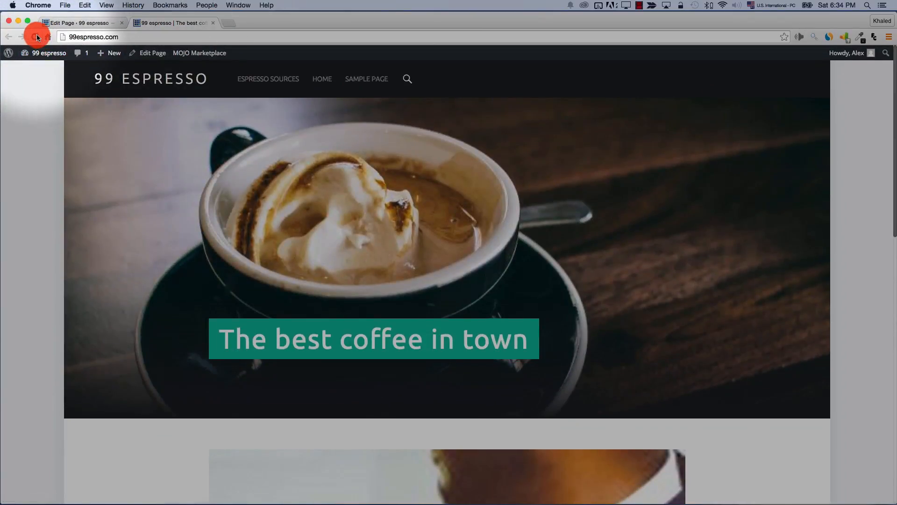
Preview the Default layout live, then switch Home back to the Fullwidth page template and update
{"action": "left_click", "coordinate": [36, 37]}
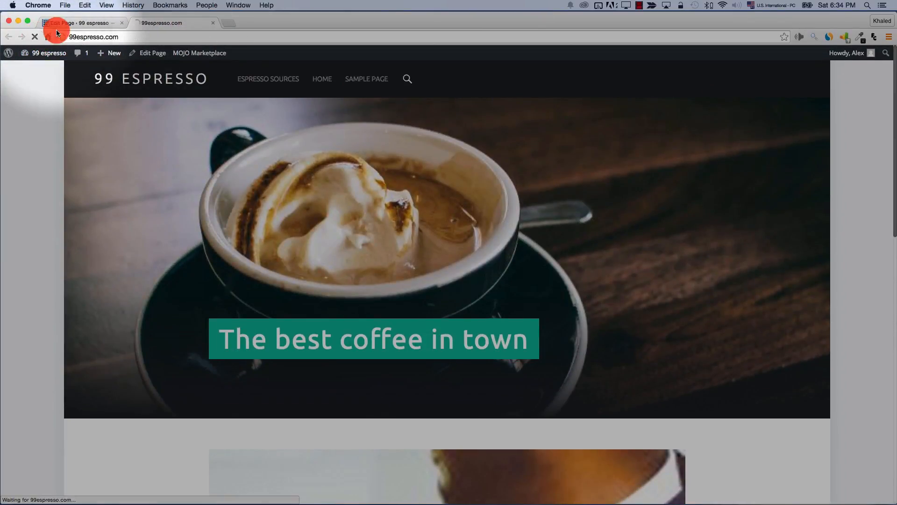
{"action": "scroll", "coordinate": [161, 170], "scroll_direction": "down", "scroll_amount": 5}
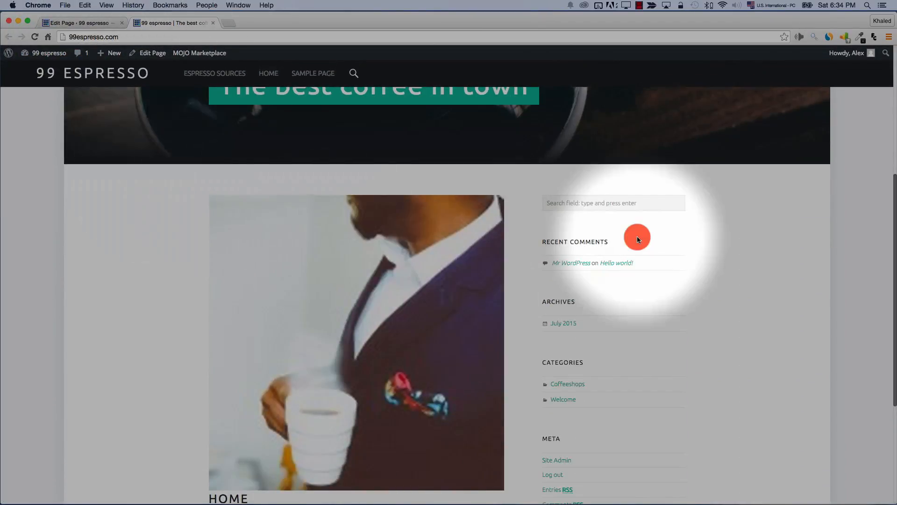
{"action": "scroll", "coordinate": [637, 237], "scroll_direction": "down", "scroll_amount": 4}
{"action": "scroll", "coordinate": [637, 237], "scroll_direction": "up", "scroll_amount": 10}
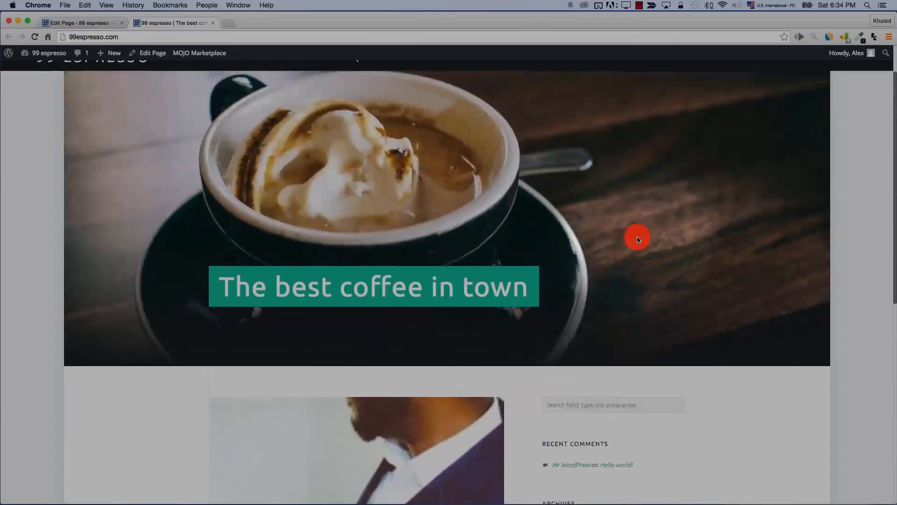
{"action": "left_click", "coordinate": [61, 22]}
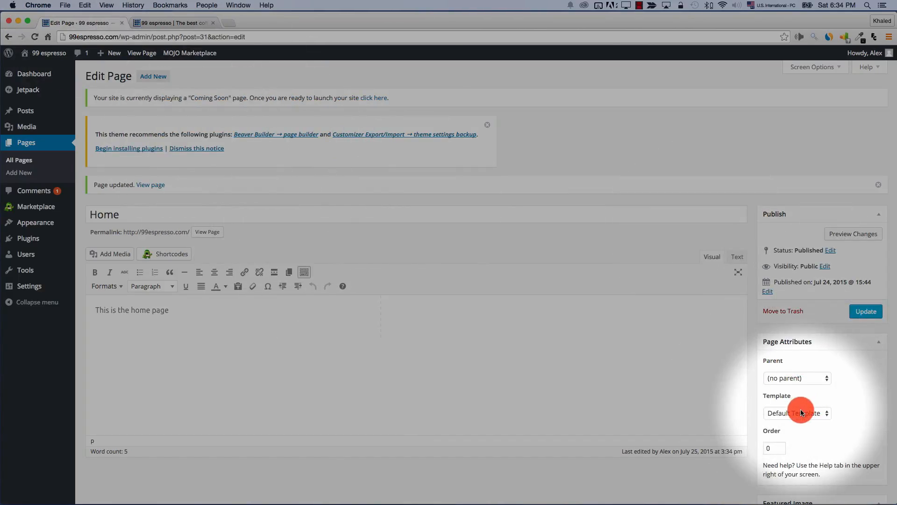
{"action": "left_click", "coordinate": [802, 412]}
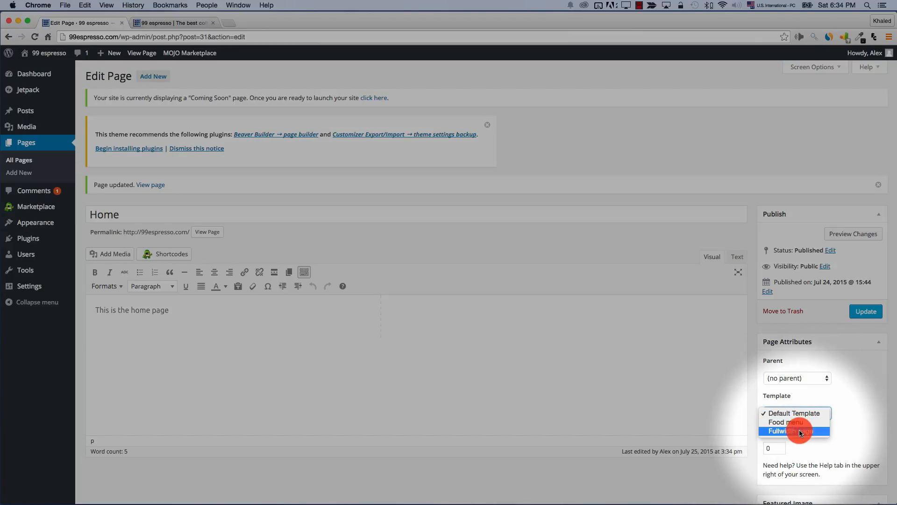
{"action": "left_click", "coordinate": [800, 430]}
{"action": "left_click", "coordinate": [866, 316]}
Check the Fullwidth layout, then remove the Home page's featured image and update
{"action": "key", "text": "ctrl+Tab"}
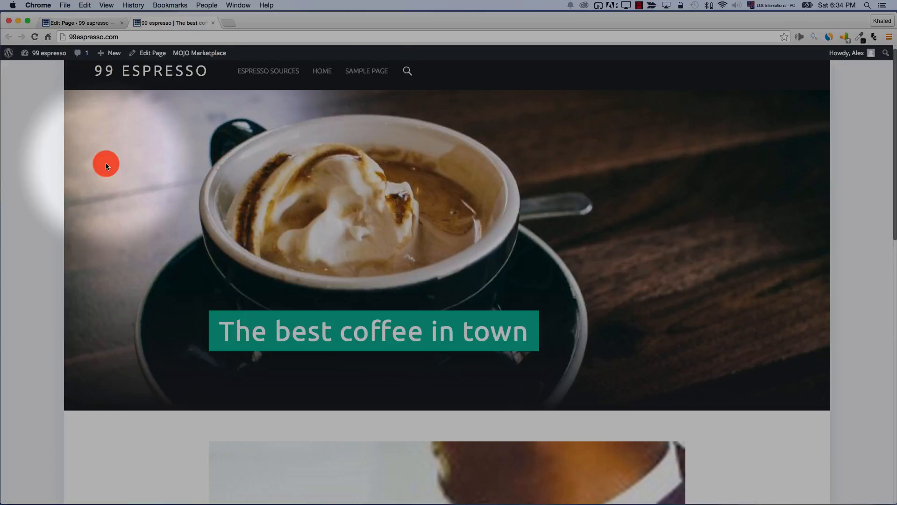
{"action": "scroll", "coordinate": [187, 258], "scroll_direction": "down", "scroll_amount": 10}
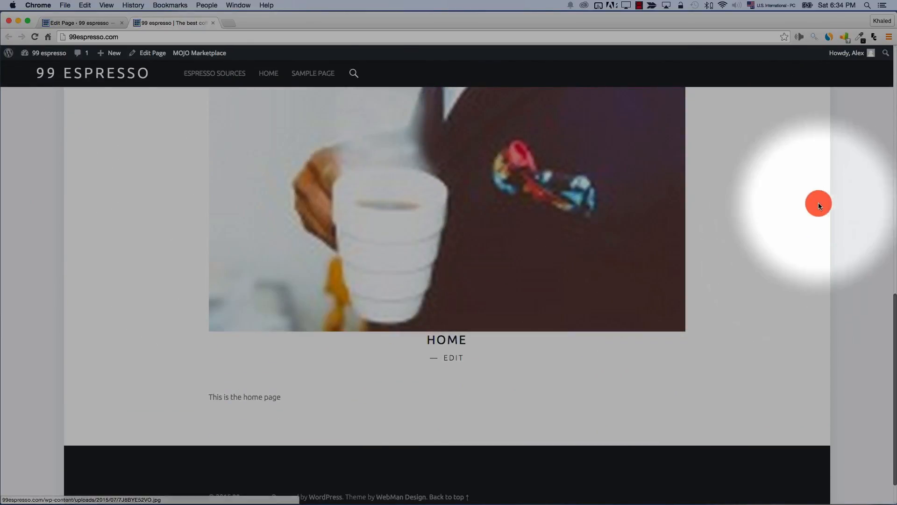
{"action": "left_click", "coordinate": [85, 26]}
{"action": "scroll", "coordinate": [439, 325], "scroll_direction": "down", "scroll_amount": 5}
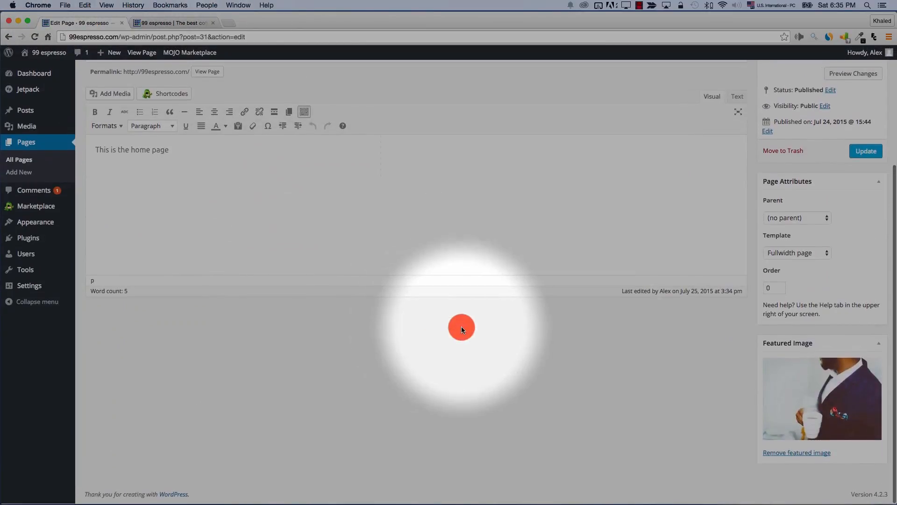
{"action": "left_click", "coordinate": [796, 453]}
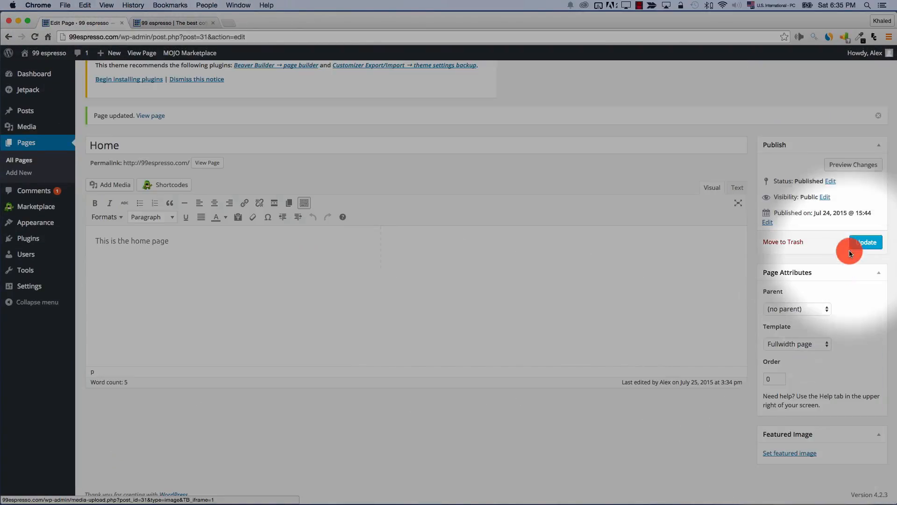
{"action": "left_click", "coordinate": [860, 243]}
{"action": "left_click", "coordinate": [189, 24]}
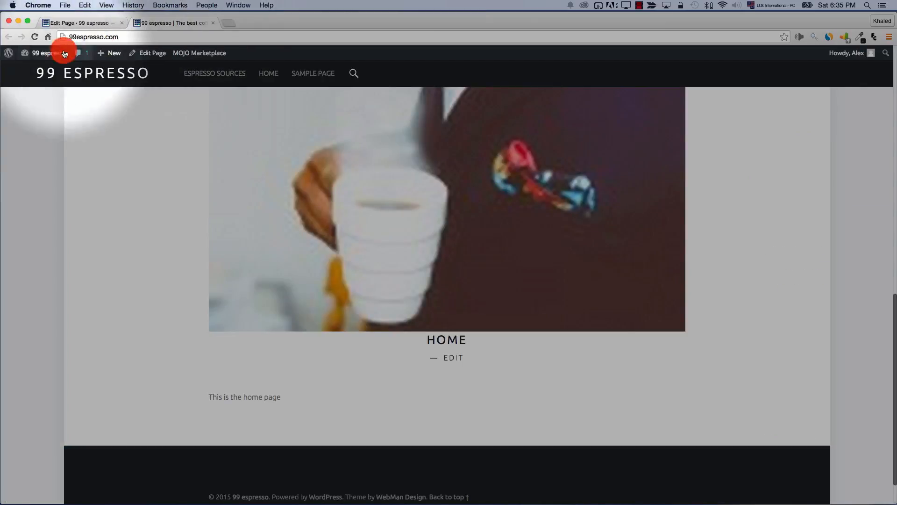
Reload the site, then open a new incognito window to view 99espresso.com as a visitor
{"action": "left_click", "coordinate": [35, 36]}
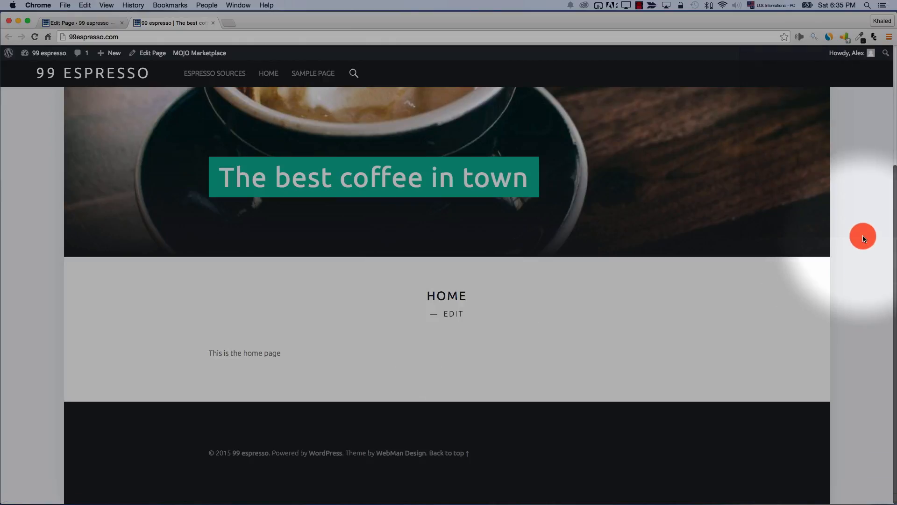
{"action": "left_click", "coordinate": [889, 38]}
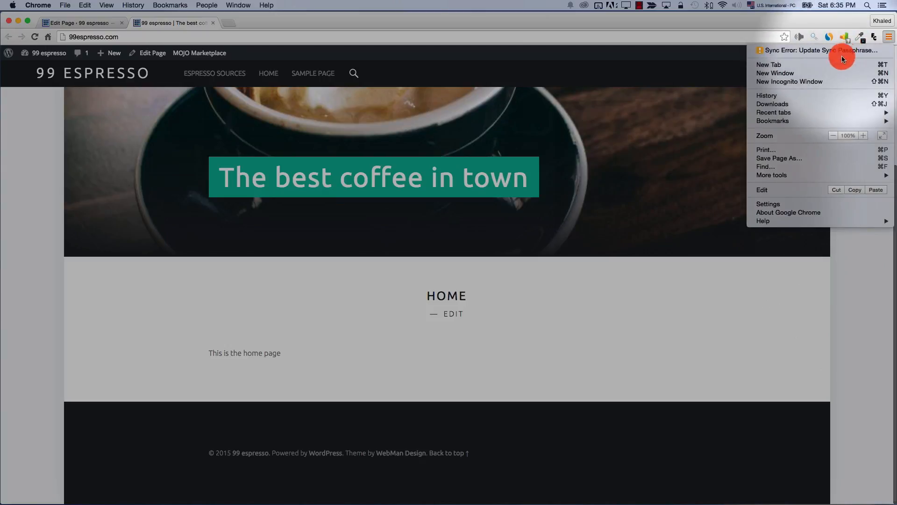
{"action": "left_click", "coordinate": [835, 81]}
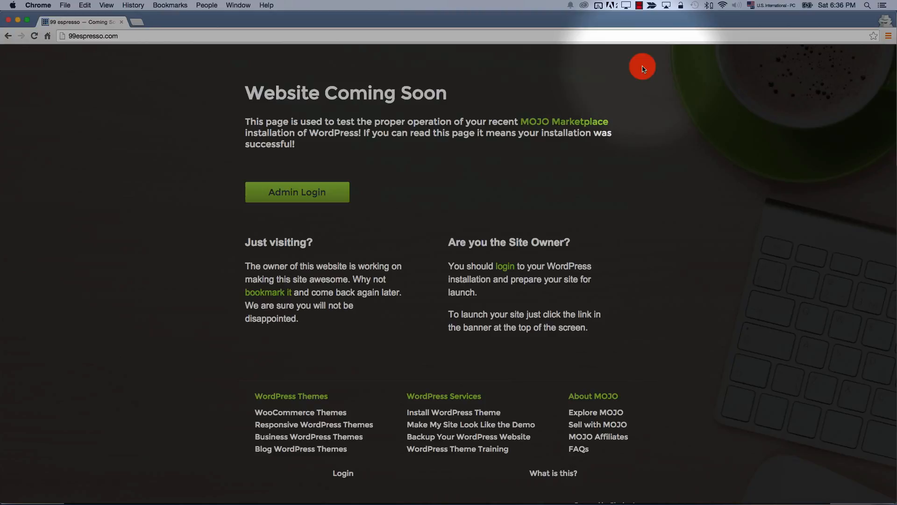
Go to the Edit Page tab and launch the site from the Coming Soon notice
{"action": "key", "text": "ctrl+Up"}
{"action": "left_click", "coordinate": [277, 177]}
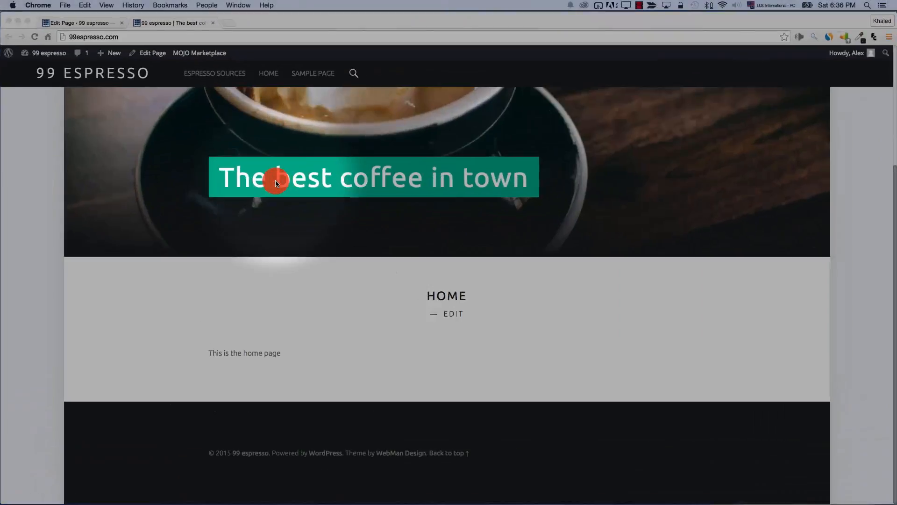
{"action": "left_click", "coordinate": [63, 23]}
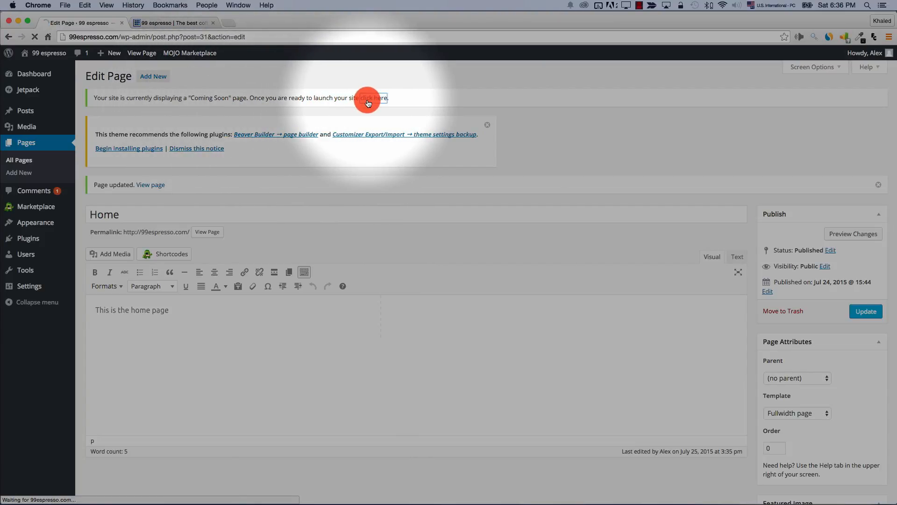
Reload the visitor window to confirm the 99 Espresso home page has replaced Coming Soon
{"action": "key", "text": "ctrl+Up"}
{"action": "left_click", "coordinate": [309, 251]}
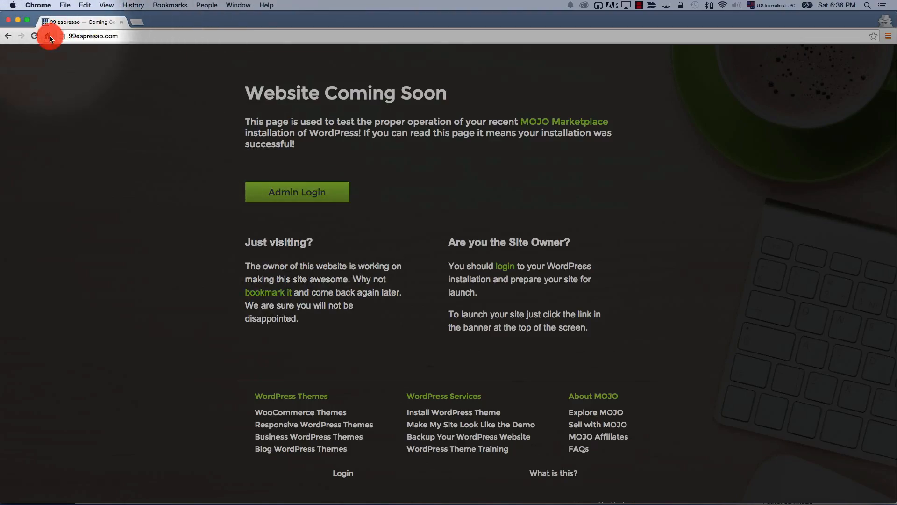
{"action": "left_click", "coordinate": [33, 37]}
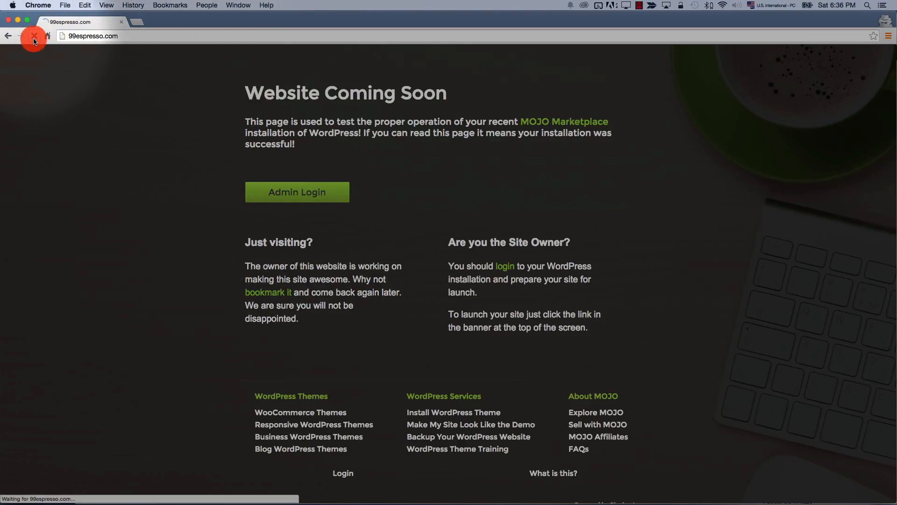
{"action": "scroll", "coordinate": [55, 200], "scroll_direction": "down", "scroll_amount": 4}
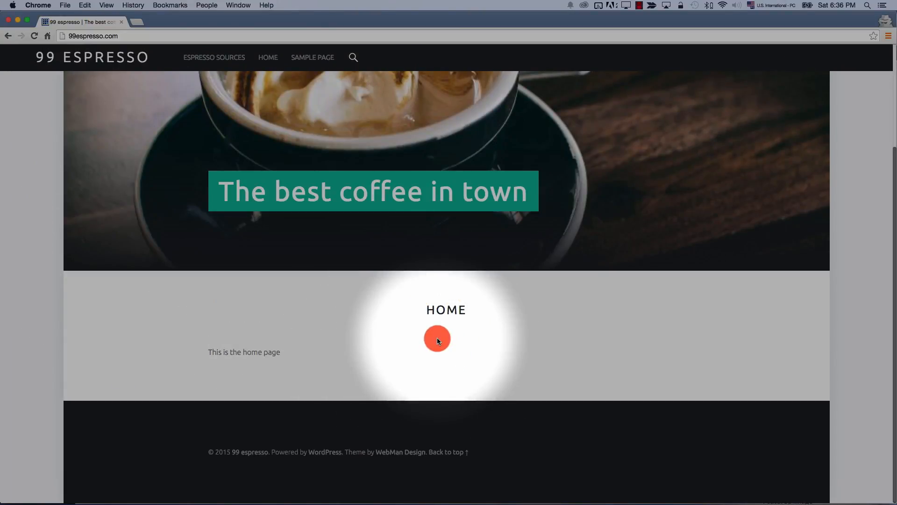
{"action": "scroll", "coordinate": [437, 338], "scroll_direction": "up", "scroll_amount": 3}
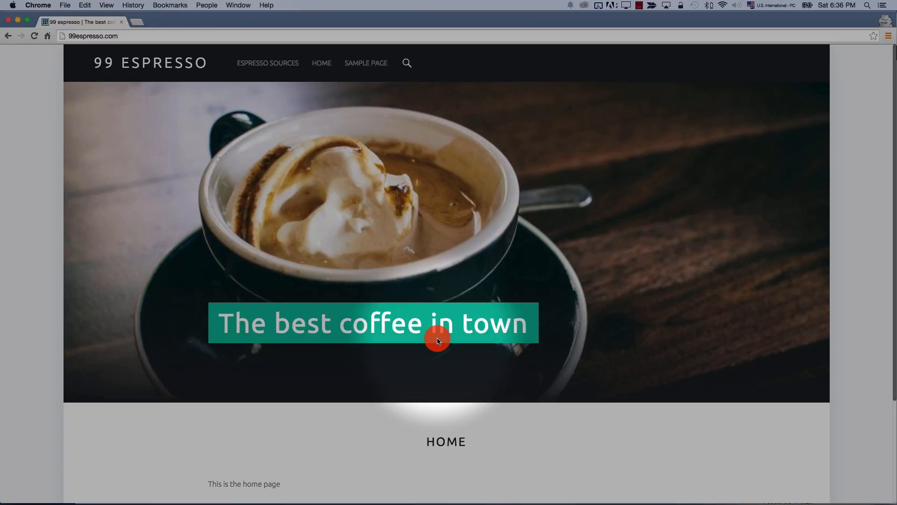
{"action": "key", "text": "super+grave"}
{"action": "double_click", "coordinate": [173, 315]}
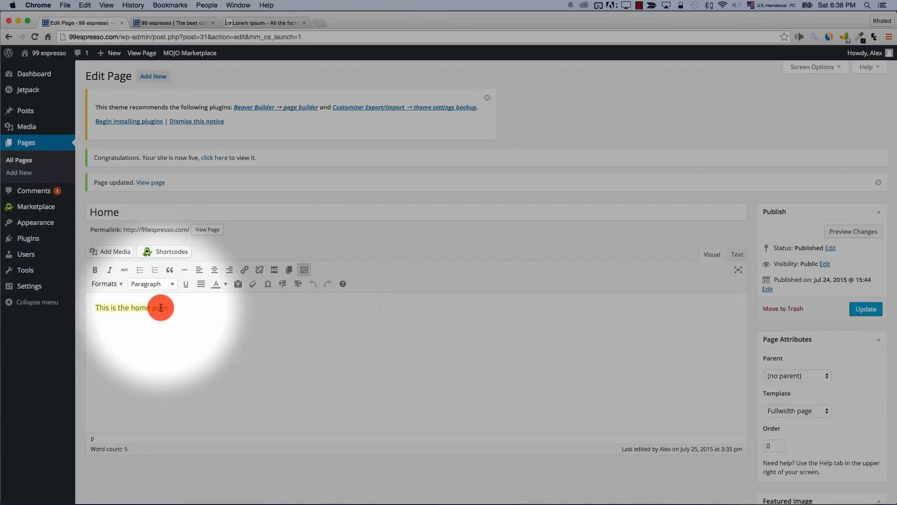
Paste Lorem Ipsum over 'This is the home page', retitle it 'Welcome to 99 espresso', and check the live site
{"action": "type", "text": "Sed ut perspiciatis unde omnis iste natus error sit voluptatem accusantium doloremque laudantium, totam rem aperiam, eaque ipsa quae ab illo inventore veritatis et quasi architecto beatae vitae dicta sunt explicabo. Nemo enim ipsam voluptatem quia voluptas sit aspernatur aut odit aut fugit, sed quia consequuntur magni dolores eos qui ratione voluptatem sequi nesciunt. Neque porro quisquam est, qui dolorem ipsum quia dolor sit amet, consectetur, adipisci velit, sed quia non numquam eius modi tempora incidunt ut labore et dolore magnam aliquam quaerat voluptatem. Ut enim ad minima veniam, quis nostrum exercitationem ullam corporis suscipit laboriosam, nisi ut aliquid ex ea commodi consequatur? Quis autem vel eum iure reprehenderit qui in ea voluptate velit esse quam nihil molestiae consequatur, vel illum qui dolorem eum fugiat quo voluptas nulla pariatur"}
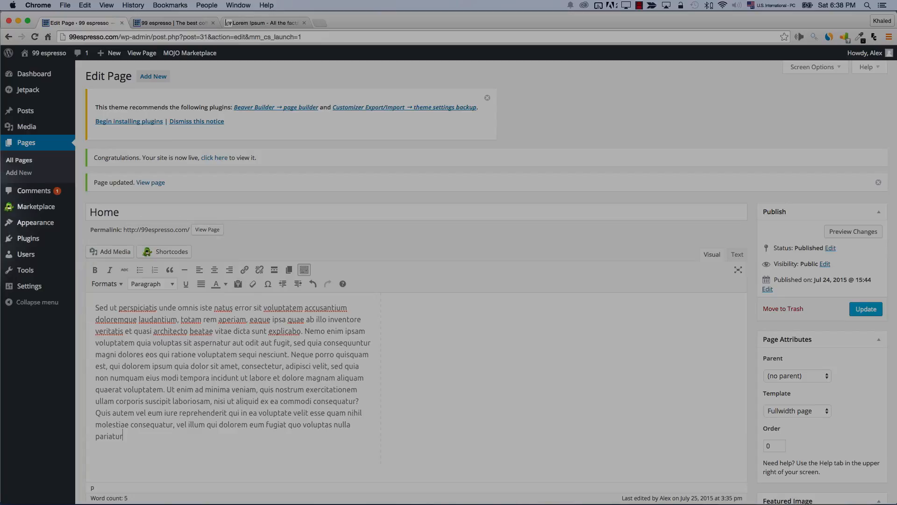
{"action": "double_click", "coordinate": [165, 213]}
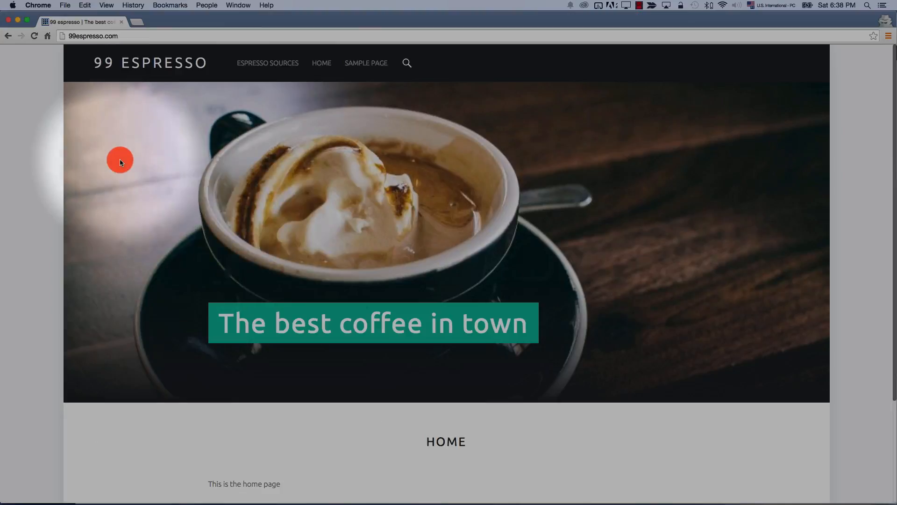
{"action": "left_click", "coordinate": [35, 36]}
{"action": "scroll", "coordinate": [192, 220], "scroll_direction": "down", "scroll_amount": 5}
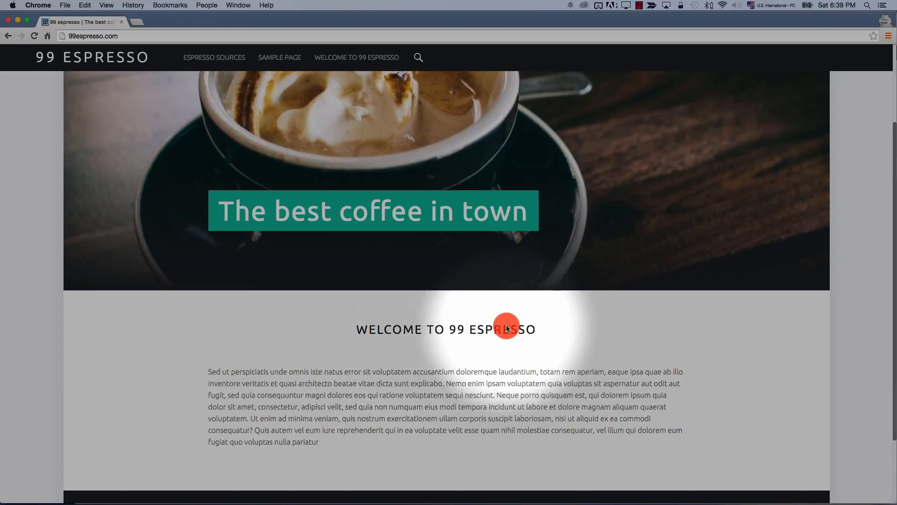
{"action": "scroll", "coordinate": [388, 392], "scroll_direction": "up", "scroll_amount": 5}
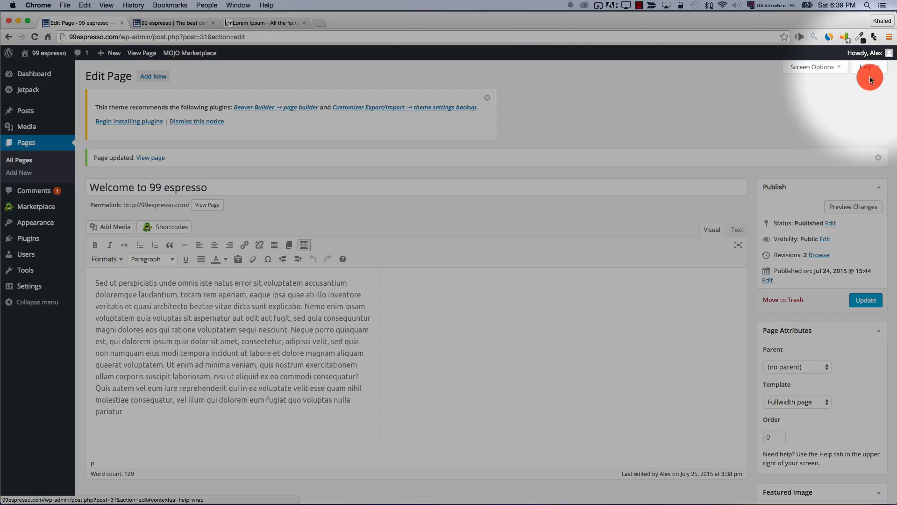
Insert the cup-on-coffee-beans photo from the media library into the home page paragraph
{"action": "left_click", "coordinate": [102, 230]}
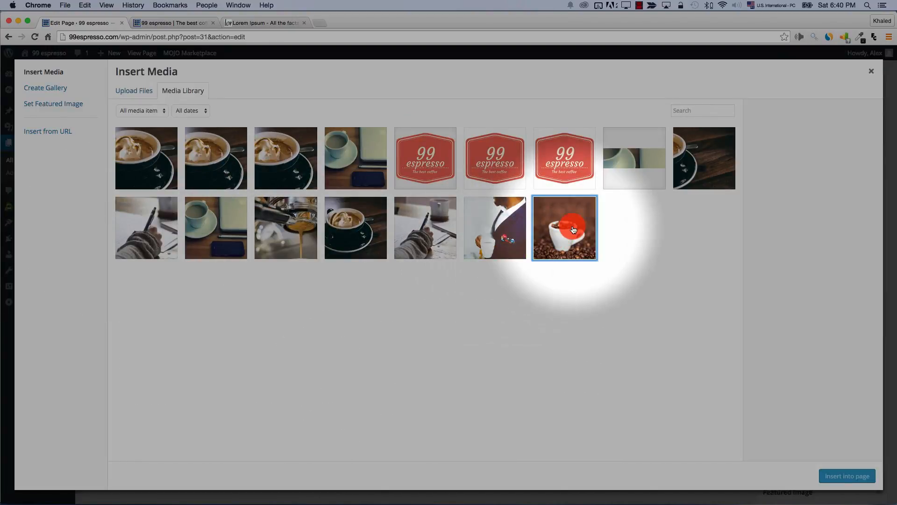
{"action": "left_click", "coordinate": [568, 248]}
{"action": "left_click", "coordinate": [839, 476]}
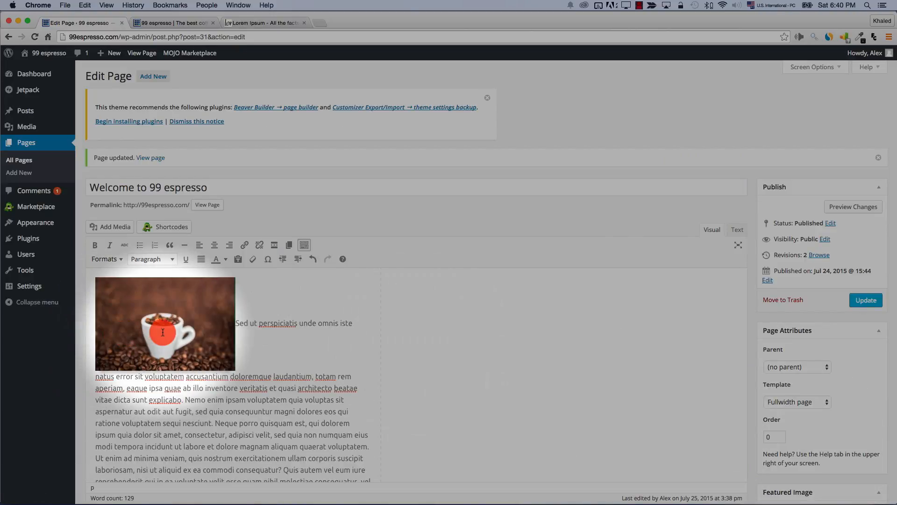
{"action": "left_click_drag", "start_coordinate": [165, 340], "coordinate": [151, 384]}
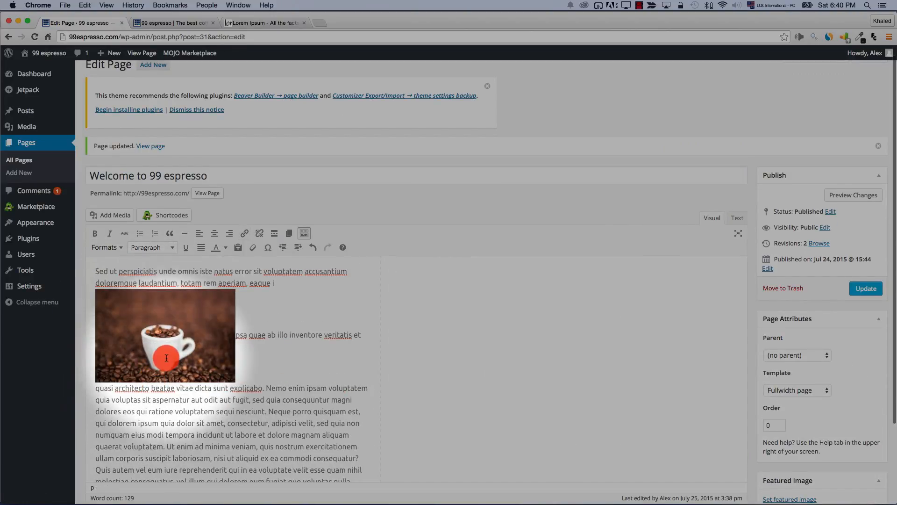
{"action": "left_click", "coordinate": [164, 333]}
{"action": "left_click_drag", "start_coordinate": [163, 331], "coordinate": [154, 287]}
Try the photo's alignment options and settle on right-aligned with text wrapping beside it
{"action": "left_click", "coordinate": [188, 299]}
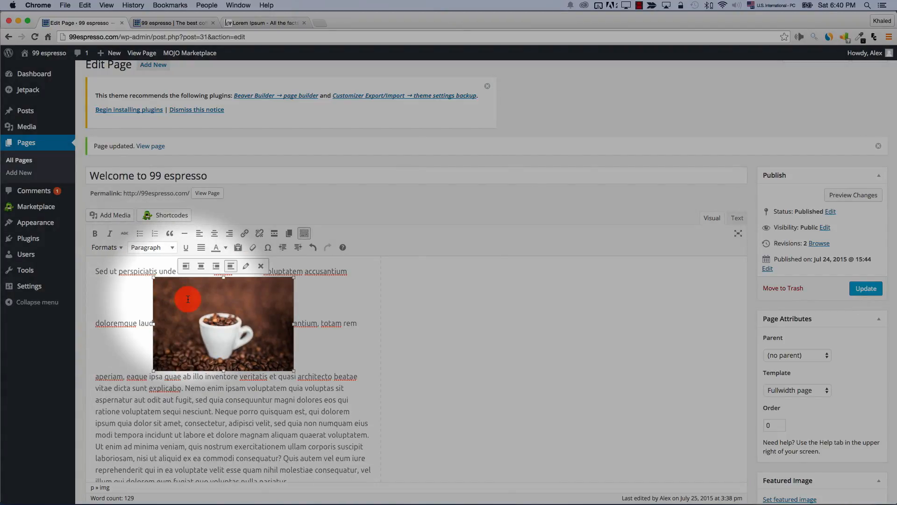
{"action": "left_click", "coordinate": [184, 267]}
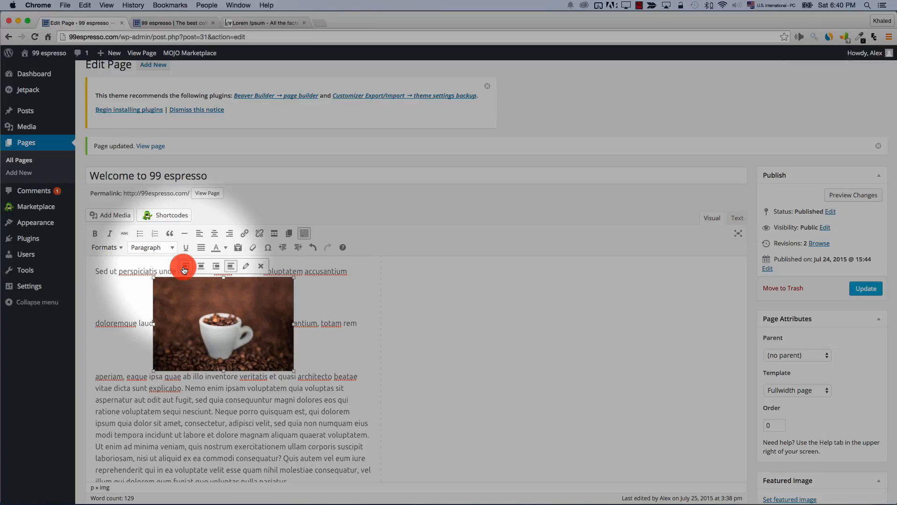
{"action": "left_click", "coordinate": [144, 266]}
{"action": "left_click", "coordinate": [194, 291]}
{"action": "left_click", "coordinate": [225, 241]}
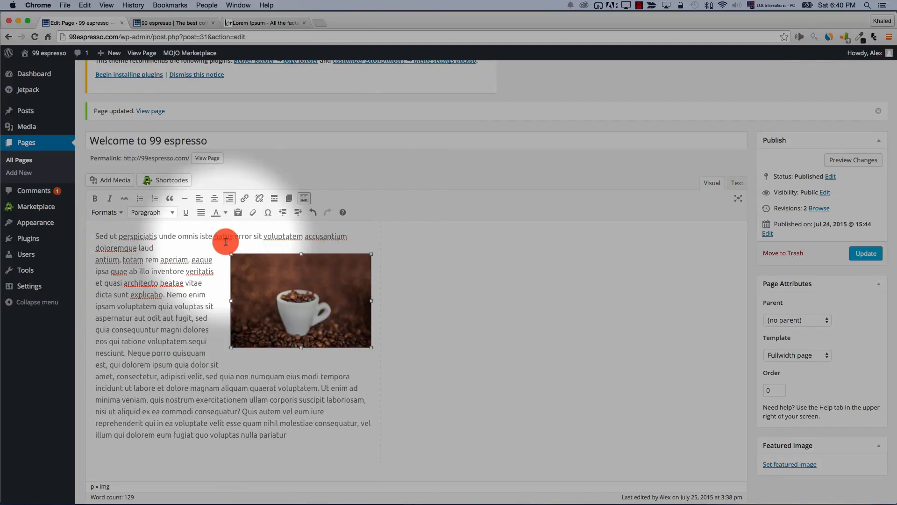
{"action": "left_click", "coordinate": [309, 242]}
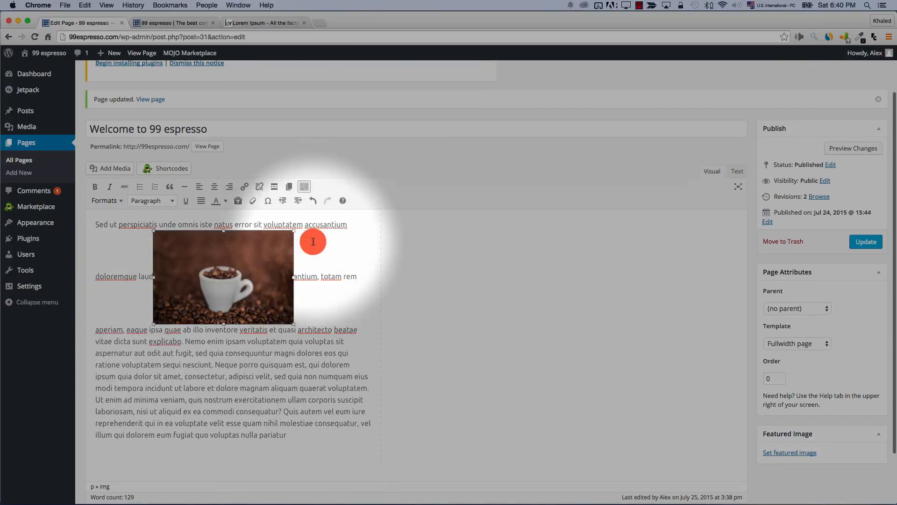
{"action": "left_click", "coordinate": [223, 320]}
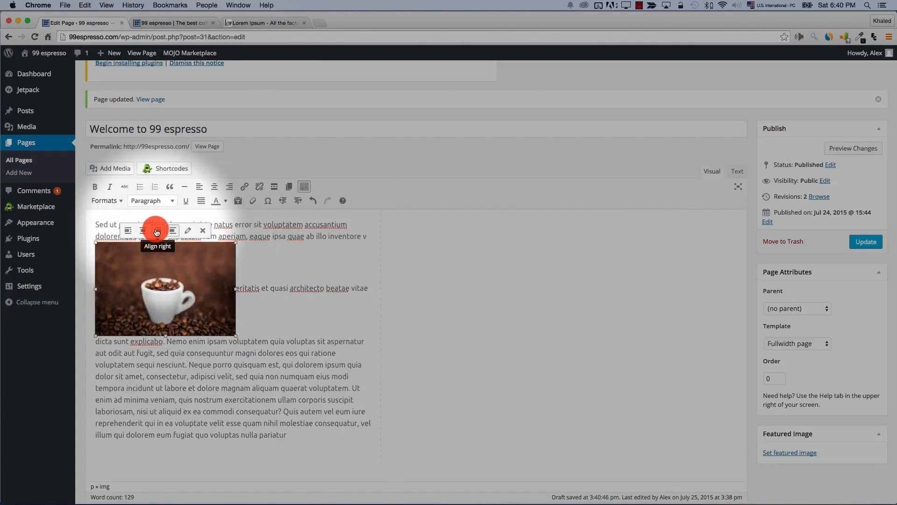
{"action": "left_click", "coordinate": [158, 230]}
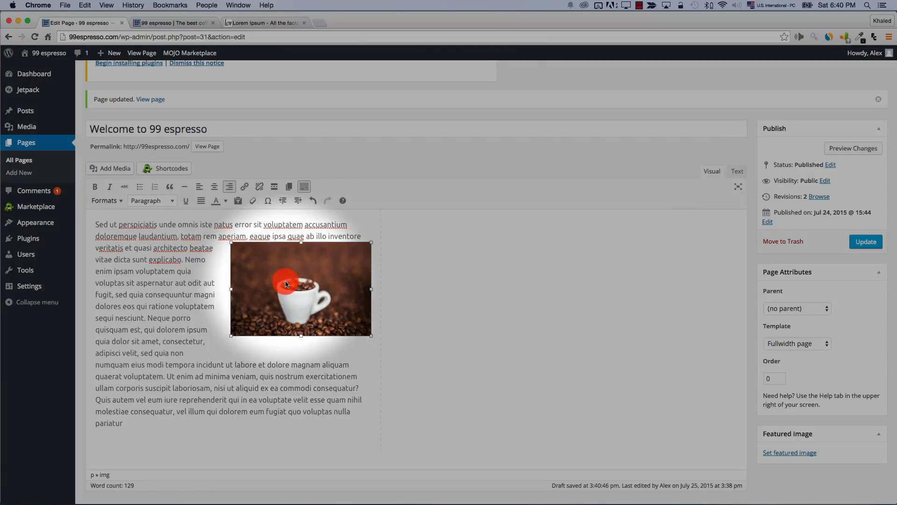
{"action": "left_click_drag", "start_coordinate": [282, 313], "coordinate": [203, 322]}
Justify all the page text and keep the photo right-aligned beside it
{"action": "key", "text": "ctrl+a"}
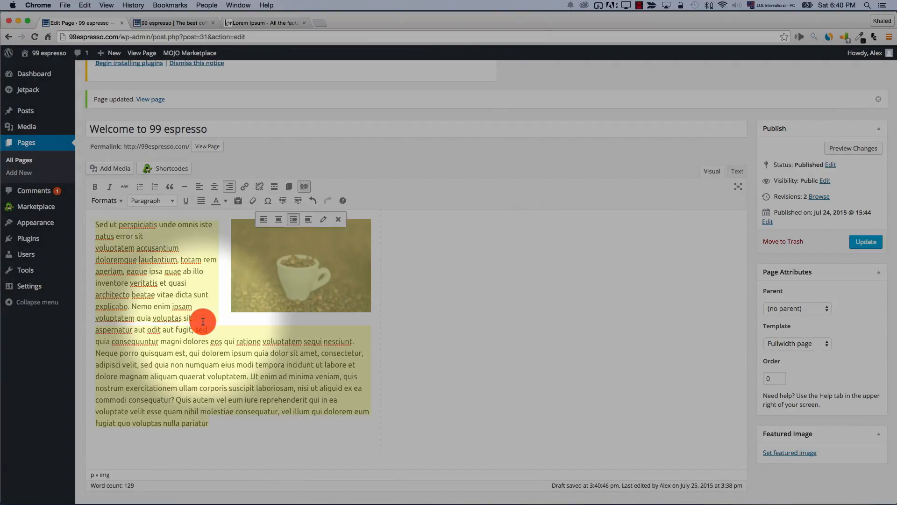
{"action": "left_click", "coordinate": [200, 200]}
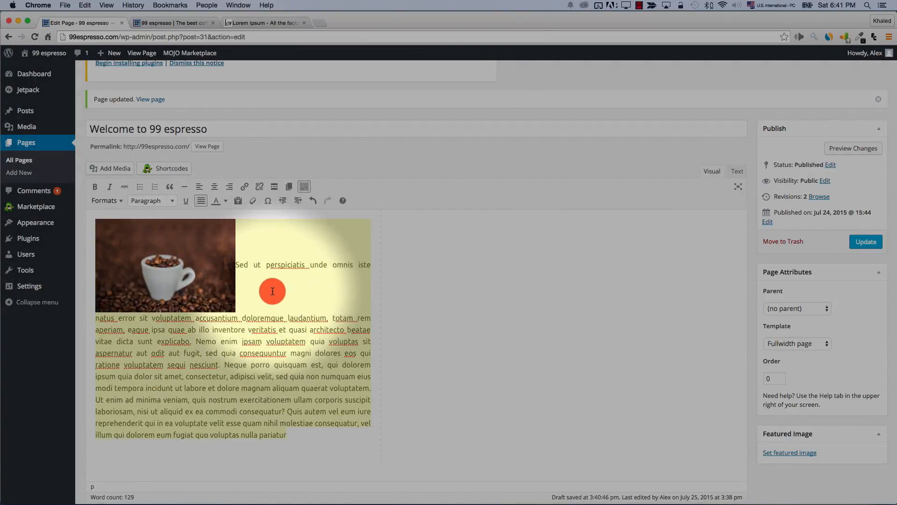
{"action": "left_click", "coordinate": [220, 252]}
{"action": "left_click", "coordinate": [160, 201]}
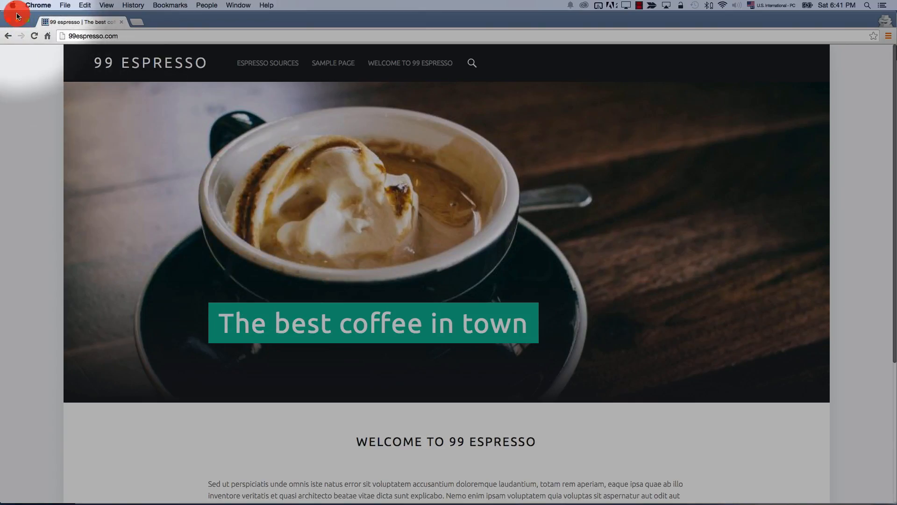
Reload the live site and scroll to confirm the coffee cup photo appears on the home page
{"action": "left_click", "coordinate": [31, 36]}
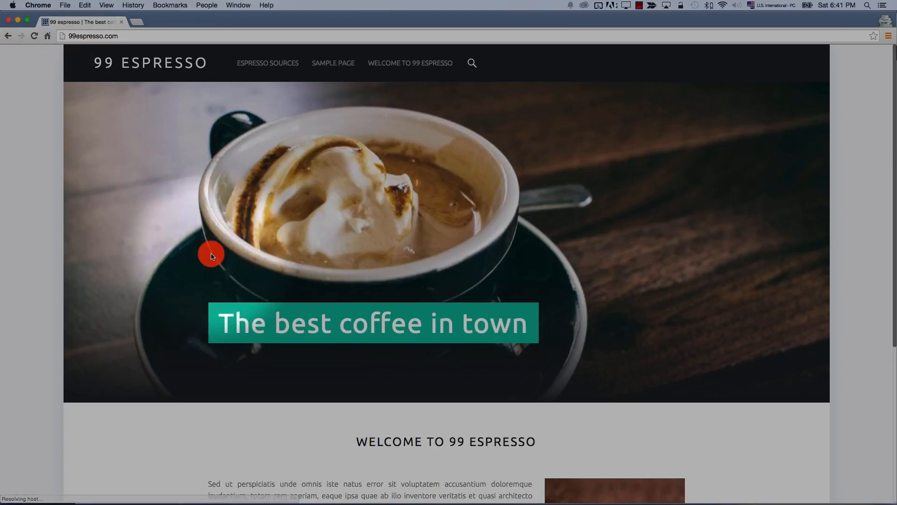
{"action": "scroll", "coordinate": [211, 253], "scroll_direction": "down", "scroll_amount": 5}
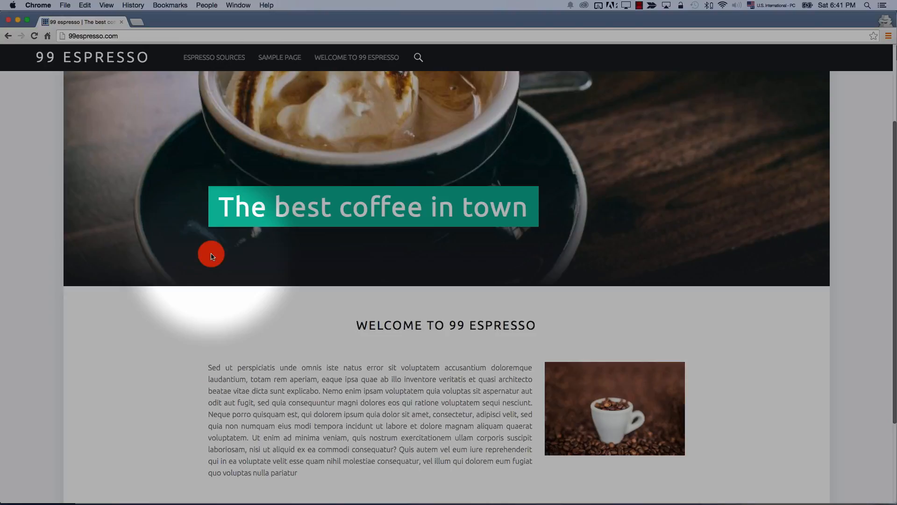
{"action": "scroll", "coordinate": [211, 256], "scroll_direction": "up", "scroll_amount": 5}
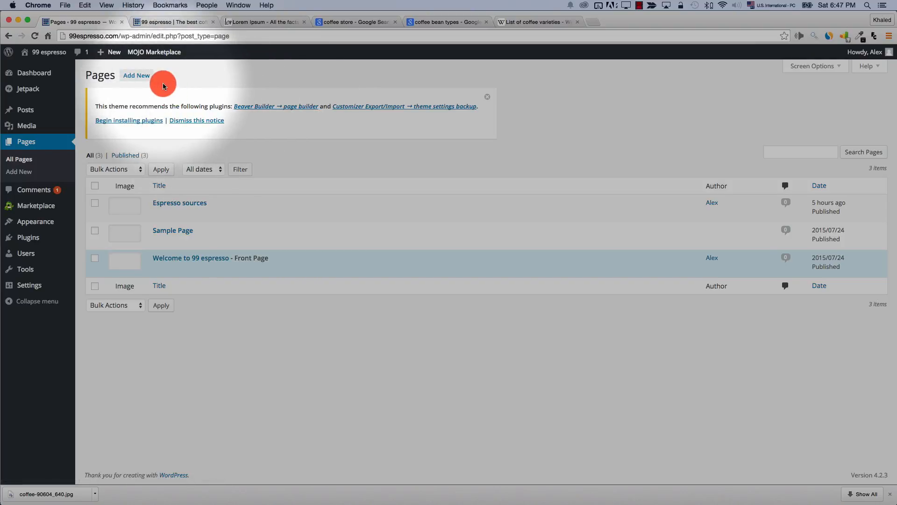
Create a new page titled 'Dark roast' and insert the espresso image
{"action": "left_click", "coordinate": [136, 75]}
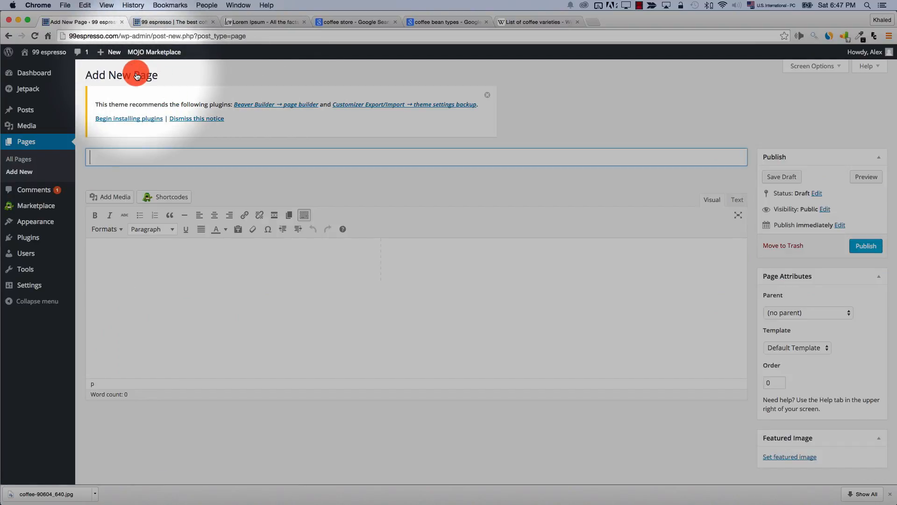
{"action": "type", "text": "Dark roast"}
{"action": "left_click", "coordinate": [178, 268]}
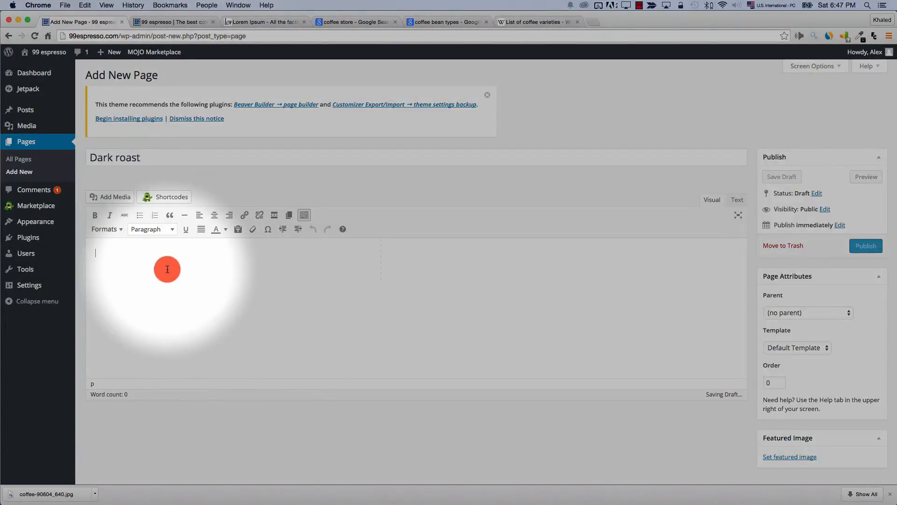
{"action": "left_click", "coordinate": [112, 197]}
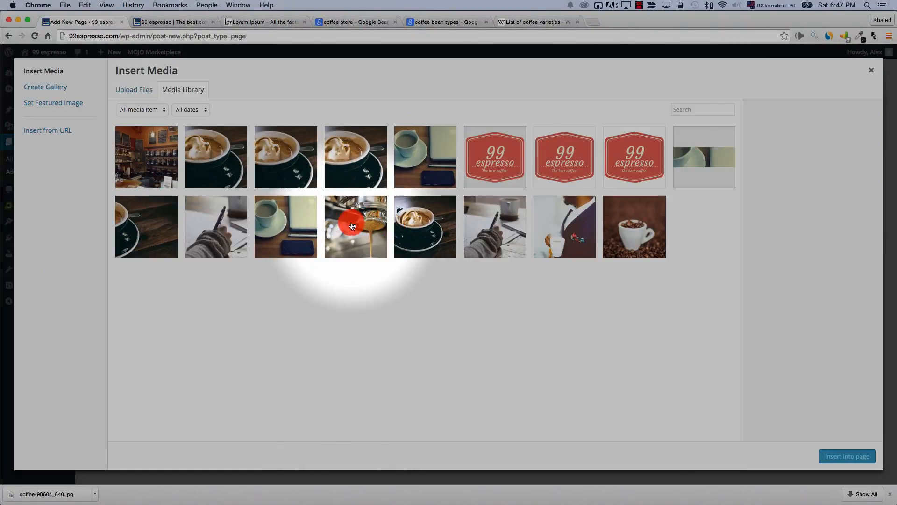
{"action": "left_click", "coordinate": [172, 318]}
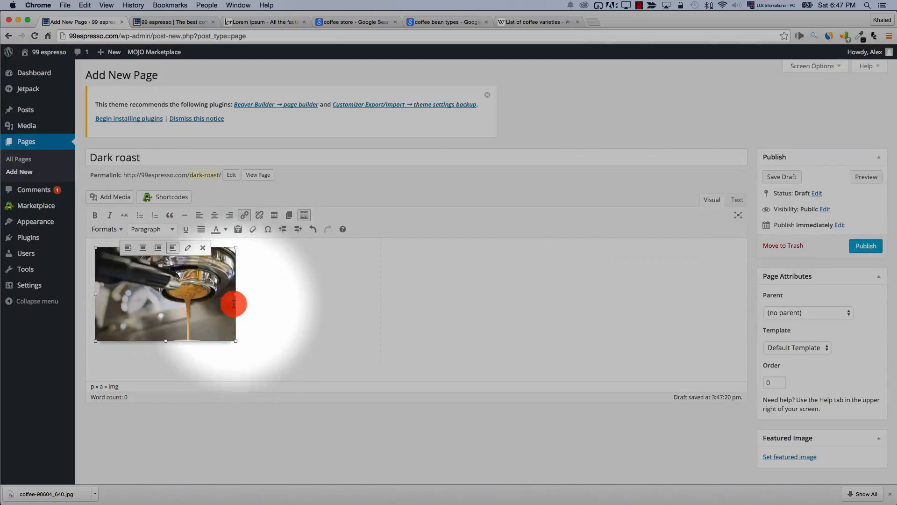
Paste Lorem ipsum, justify it with the espresso image on the right, and publish
{"action": "left_click", "coordinate": [150, 247]}
{"action": "left_click", "coordinate": [126, 274]}
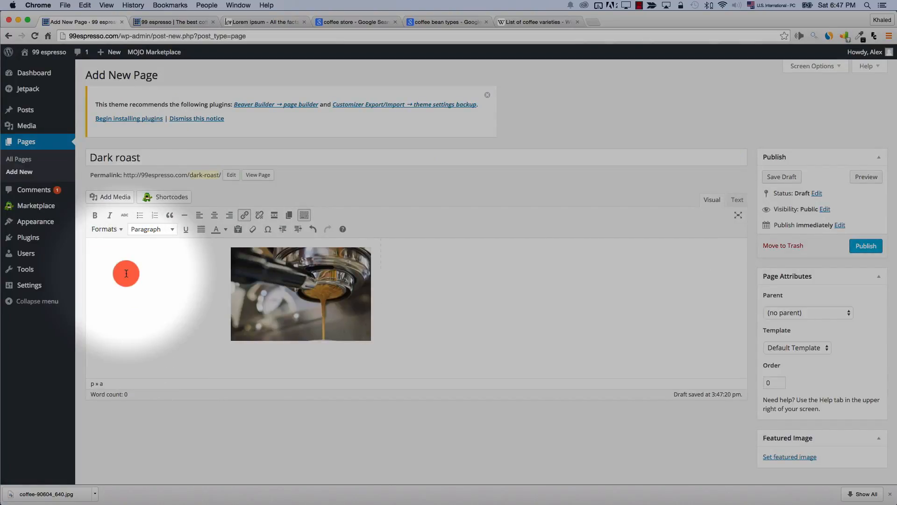
{"action": "type", "text": "Sed ut perspiciatis unde omnis iste natus error sit voluptatem accusantium doloremque laudantium, totam rem aperiam, eaque ipsa quae ab illo inventore veritatis et quasi architecto beatae vitae dicta sunt explicabo. Nemo enim ipsam voluptatem quia voluptas sit aspernatur aut odit aut fugit, sed quia consequuntur magni dolores eos qui ratione voluptatem sequi nesciunt. Neque porro quisquam est, qui dolorem ipsum quia dolor sit amet, consectetur, adipisci velit, sed quia non numquam eius modi tempora incidunt ut labore et dolore magnam aliquam quaerat voluptatem. Ut enim ad minima veniam, quis nostrum exercitationem ullam corporis suscipit laboriosam, nisi ut aliquid ex ea commodi consequatur? Quis autem vel eum iure reprehenderit qui in ea voluptate velit esse quam nihil molestiae consequatur, vel illum qui dolorem eum fugiat quo voluptas nulla pariatur"}
{"action": "left_click_drag", "start_coordinate": [281, 374], "coordinate": [282, 268]}
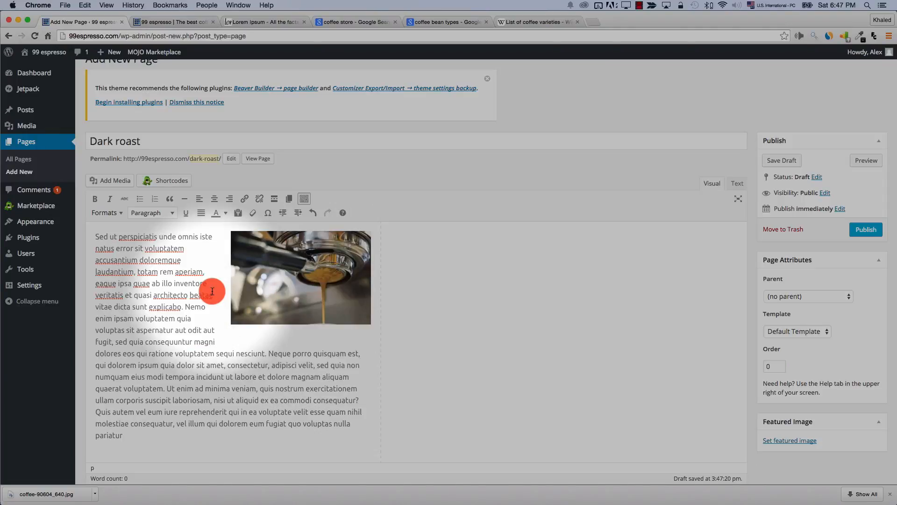
{"action": "key", "text": "super+a"}
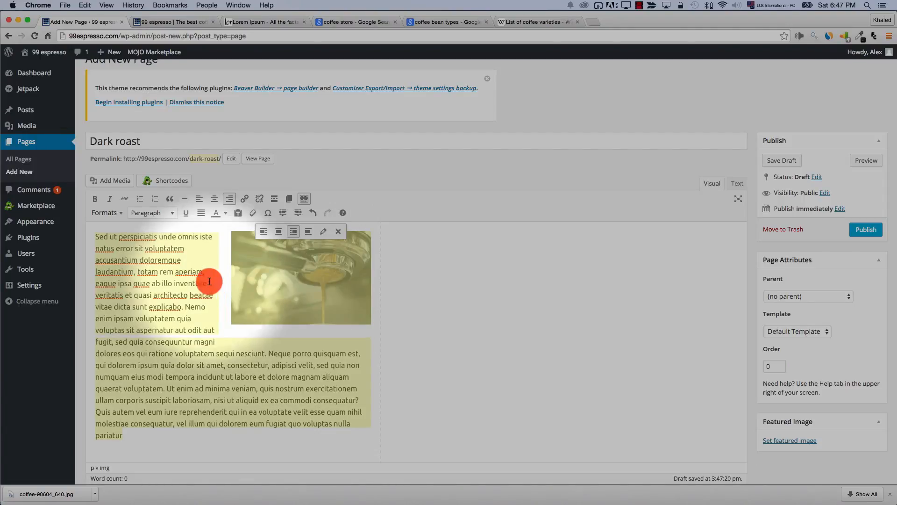
{"action": "left_click", "coordinate": [201, 212]}
{"action": "left_click", "coordinate": [155, 288]}
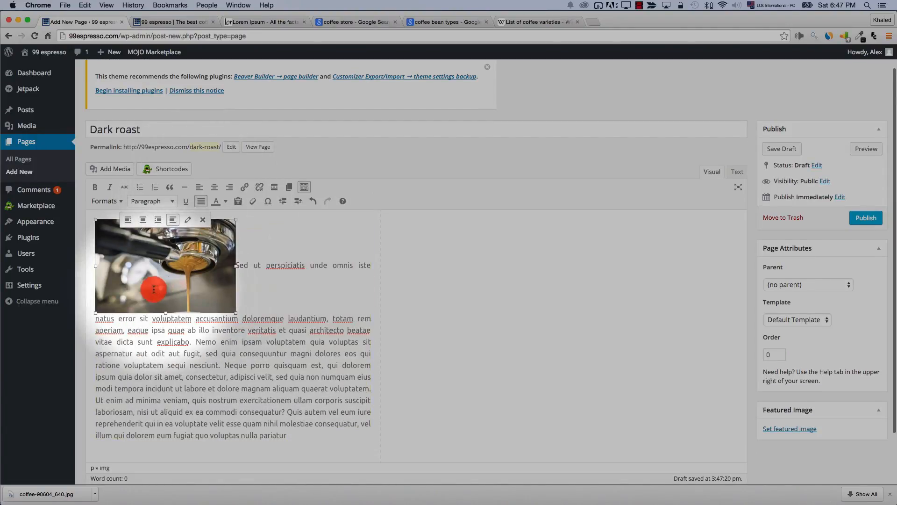
{"action": "left_click_drag", "start_coordinate": [157, 288], "coordinate": [304, 283]}
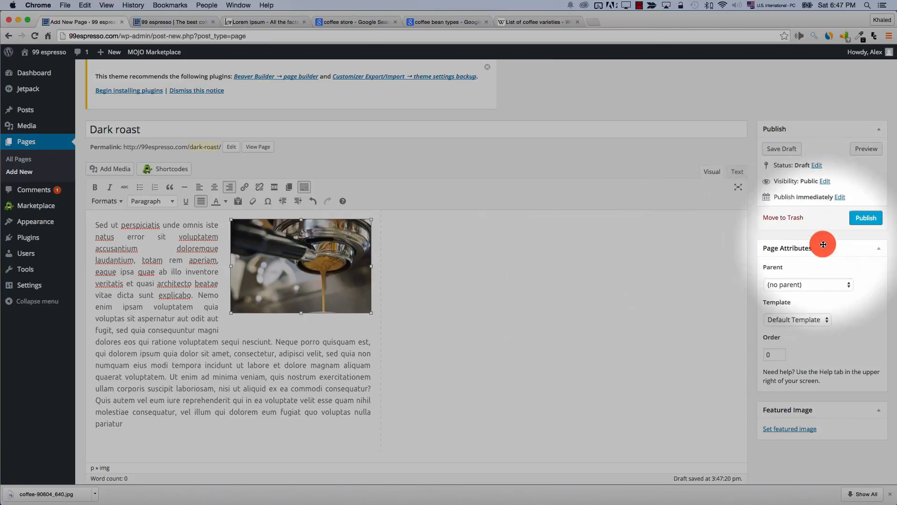
{"action": "left_click", "coordinate": [864, 218]}
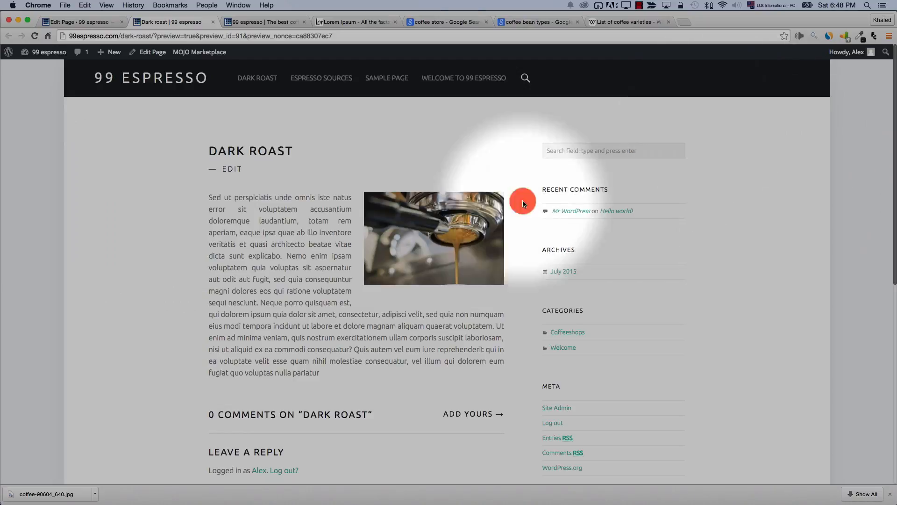
Set the Dark roast page template to Fullwidth page and update
{"action": "scroll", "coordinate": [587, 336], "scroll_direction": "down", "scroll_amount": 3}
{"action": "scroll", "coordinate": [588, 337], "scroll_direction": "up", "scroll_amount": 3}
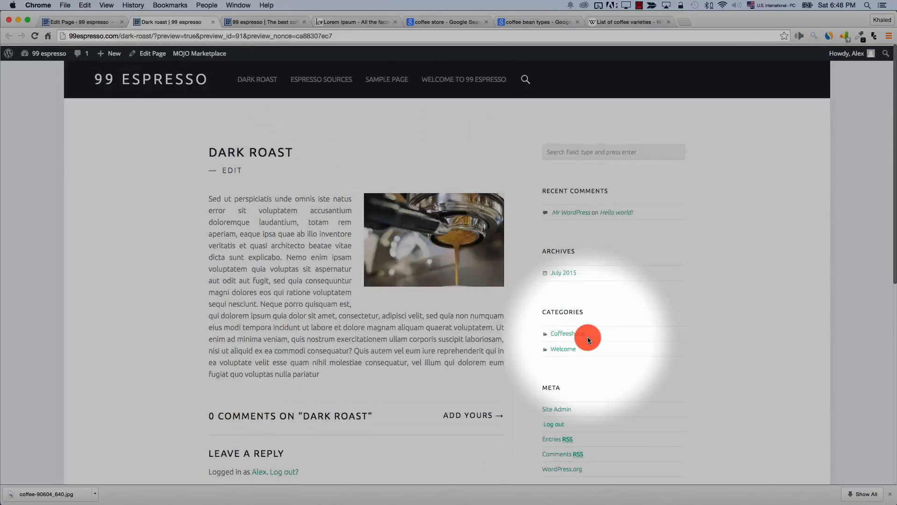
{"action": "left_click", "coordinate": [96, 24]}
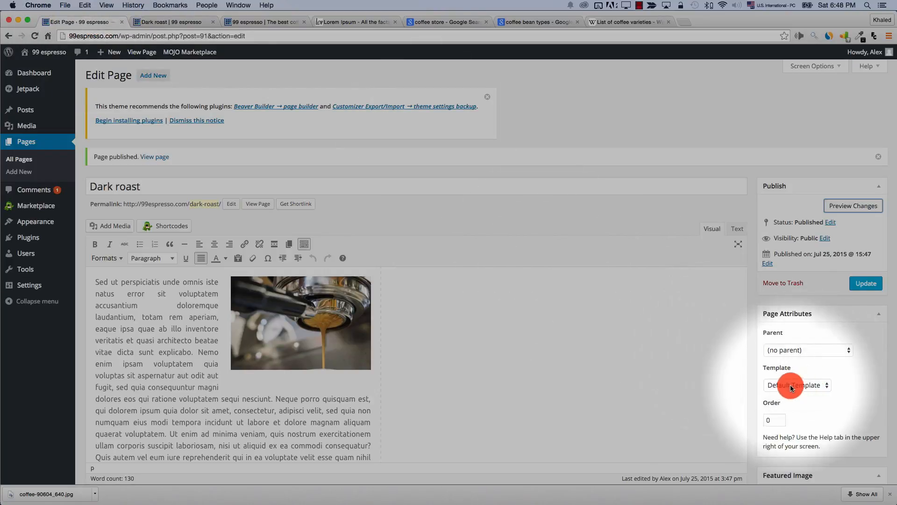
{"action": "left_click", "coordinate": [794, 386]}
{"action": "left_click", "coordinate": [789, 404]}
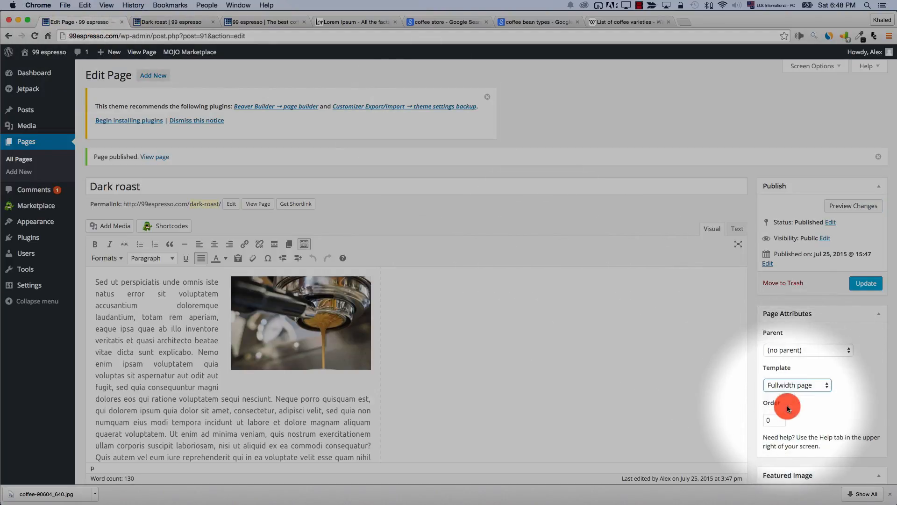
{"action": "left_click", "coordinate": [864, 284]}
Preview the full-width Dark roast page, then update it again
{"action": "left_click", "coordinate": [850, 211]}
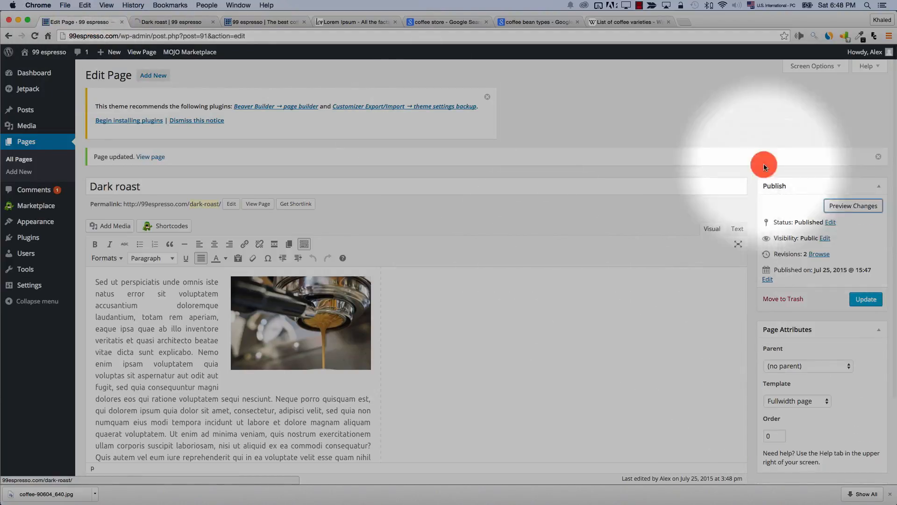
{"action": "left_click", "coordinate": [154, 23]}
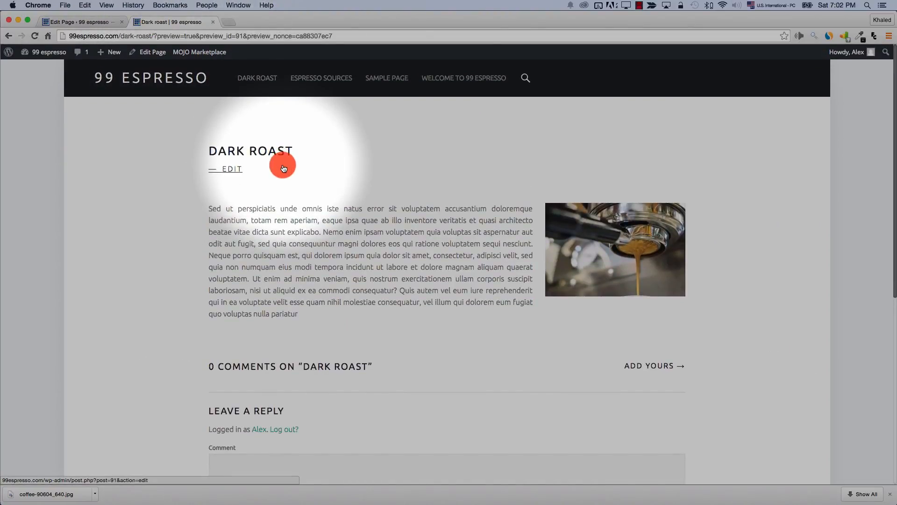
{"action": "scroll", "coordinate": [404, 341], "scroll_direction": "down", "scroll_amount": 5}
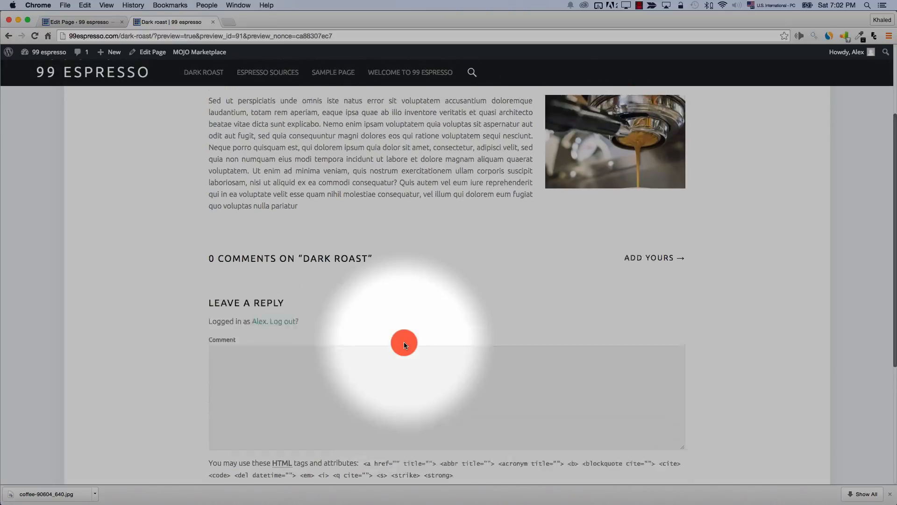
{"action": "scroll", "coordinate": [405, 345], "scroll_direction": "up", "scroll_amount": 3}
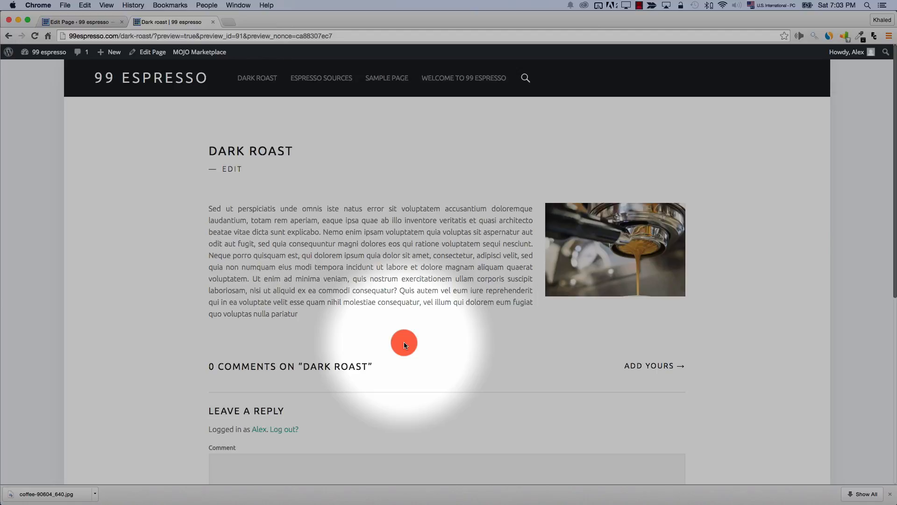
{"action": "left_click", "coordinate": [78, 23]}
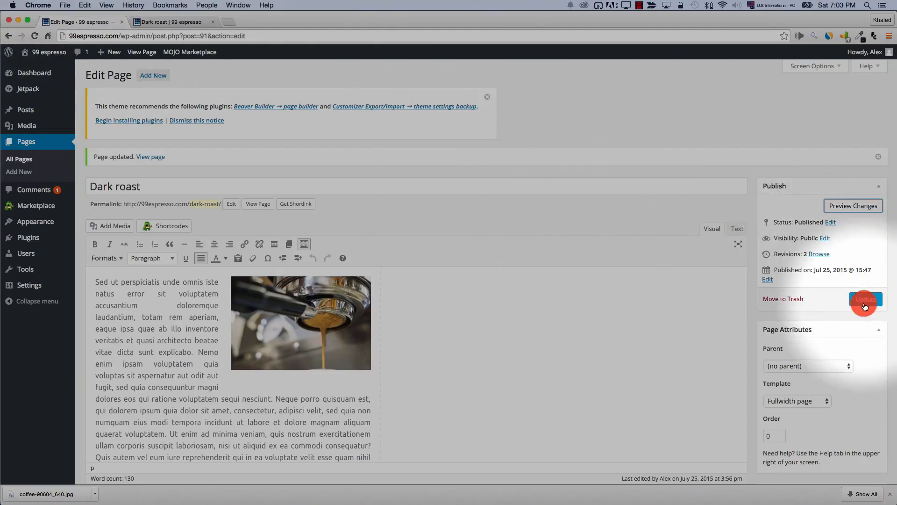
{"action": "left_click", "coordinate": [865, 306]}
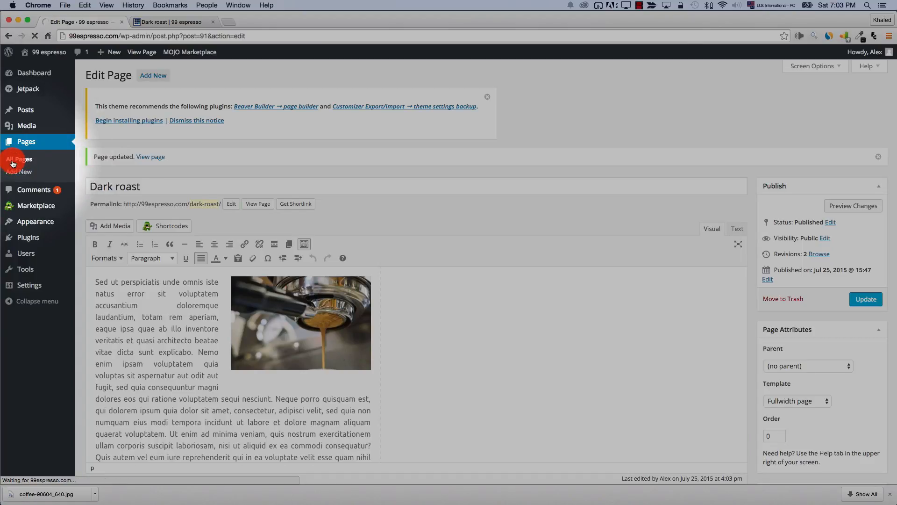
Quick Edit Dark roast to uncheck Allow Comments, save, and reopen the page editor
{"action": "left_click", "coordinate": [14, 163]}
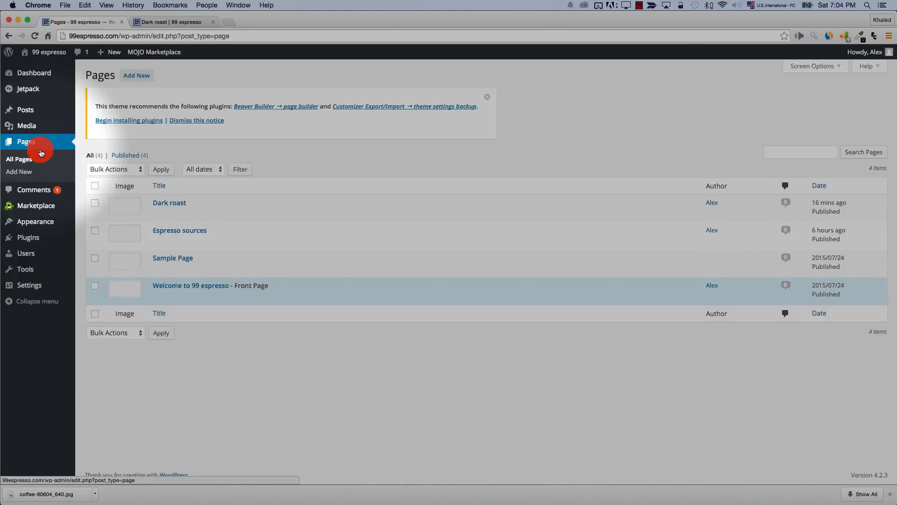
{"action": "mouse_move", "coordinate": [182, 202]}
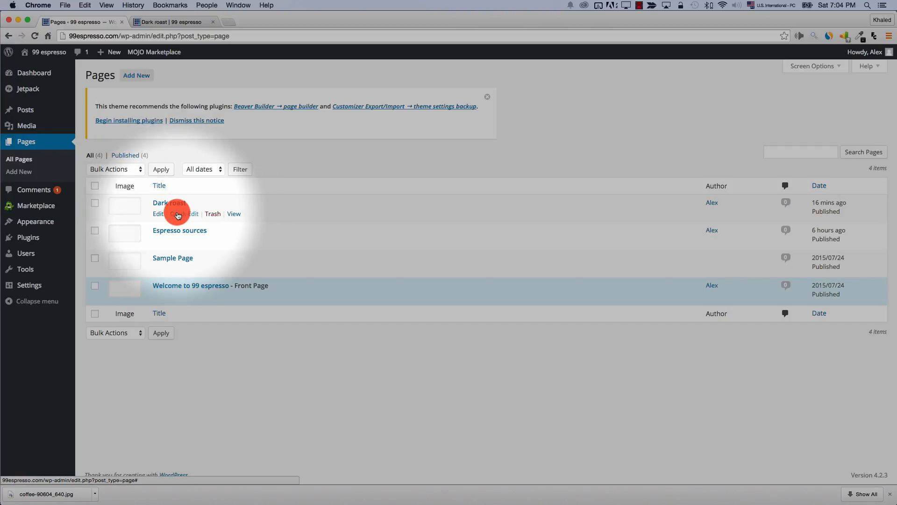
{"action": "left_click", "coordinate": [178, 214]}
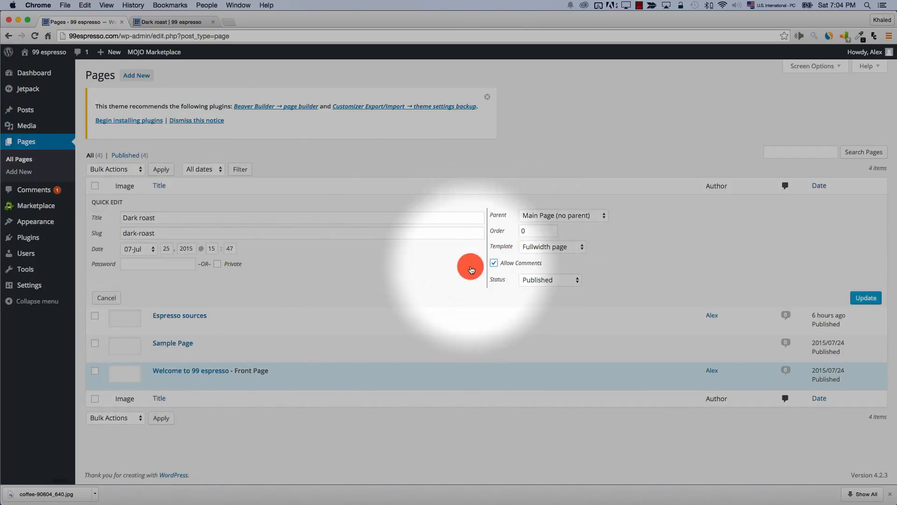
{"action": "left_click", "coordinate": [497, 268]}
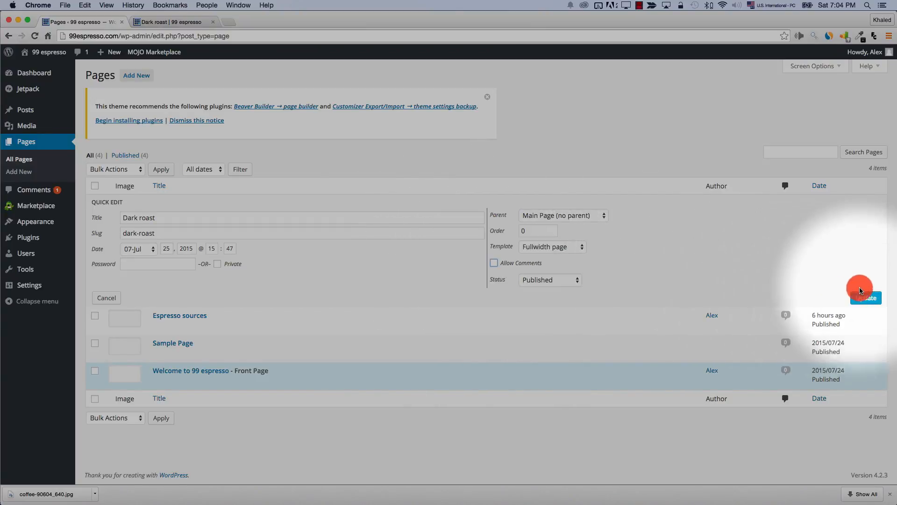
{"action": "left_click", "coordinate": [865, 298]}
{"action": "left_click", "coordinate": [34, 37]}
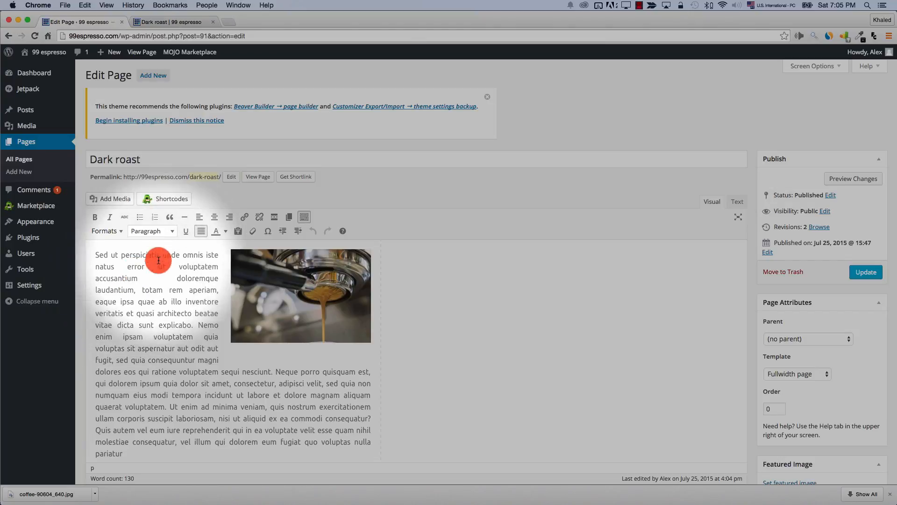
Put 'Sed ut perspiciatis unde' on its own line as Heading 2 and preview
{"action": "left_click", "coordinate": [181, 259]}
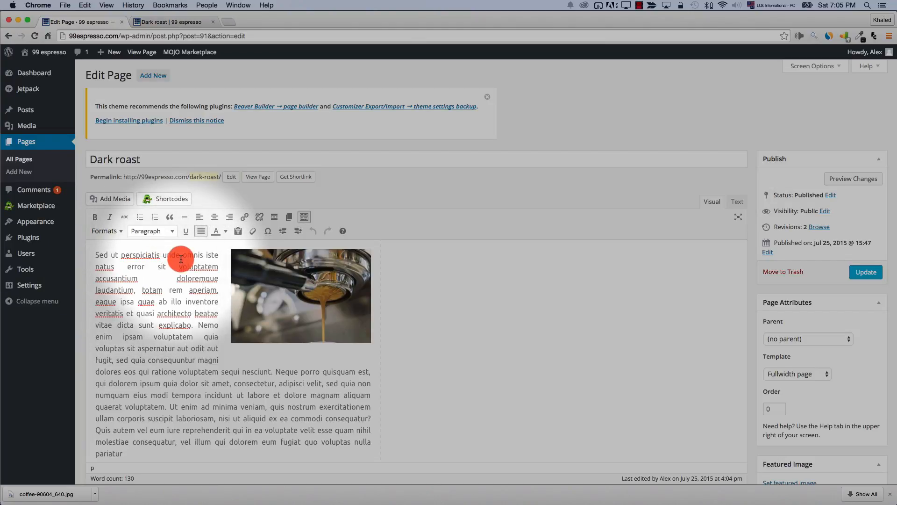
{"action": "key", "text": "Return"}
{"action": "scroll", "coordinate": [173, 257], "scroll_direction": "down", "scroll_amount": 1}
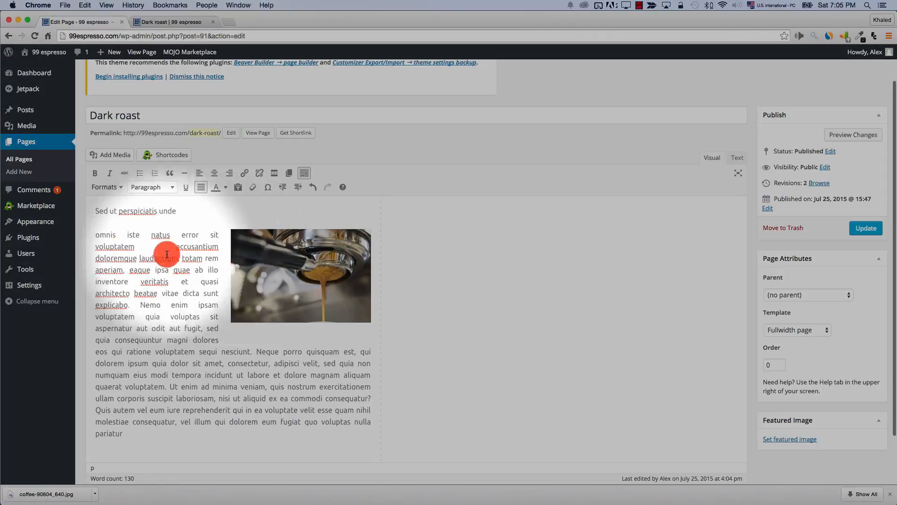
{"action": "left_click", "coordinate": [148, 187]}
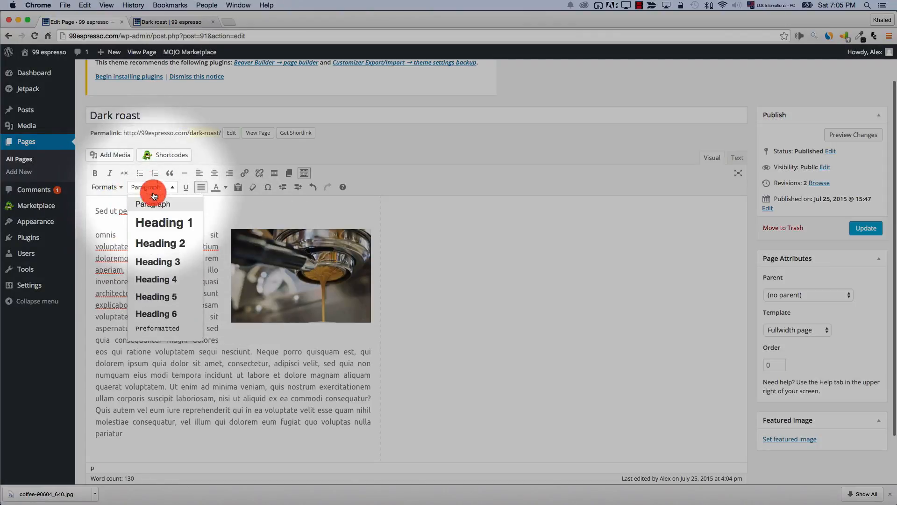
{"action": "left_click", "coordinate": [162, 237]}
{"action": "left_click", "coordinate": [854, 134]}
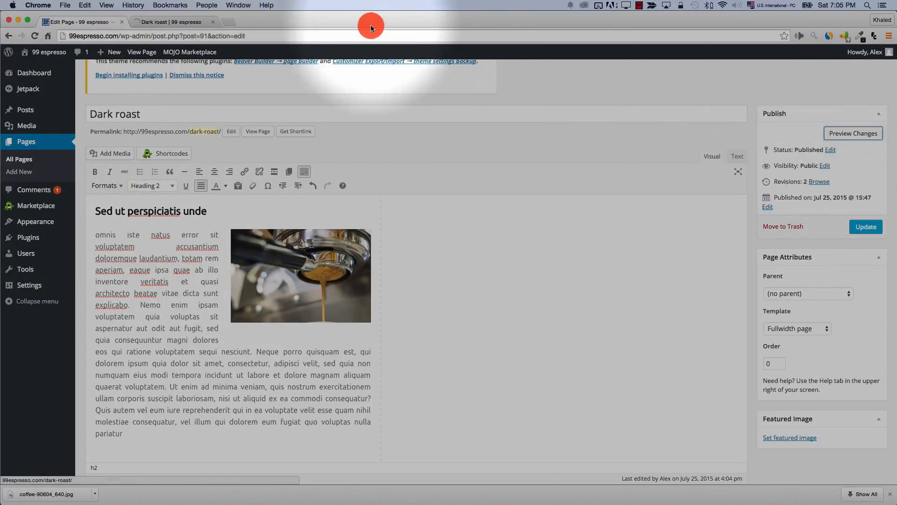
{"action": "left_click", "coordinate": [179, 24]}
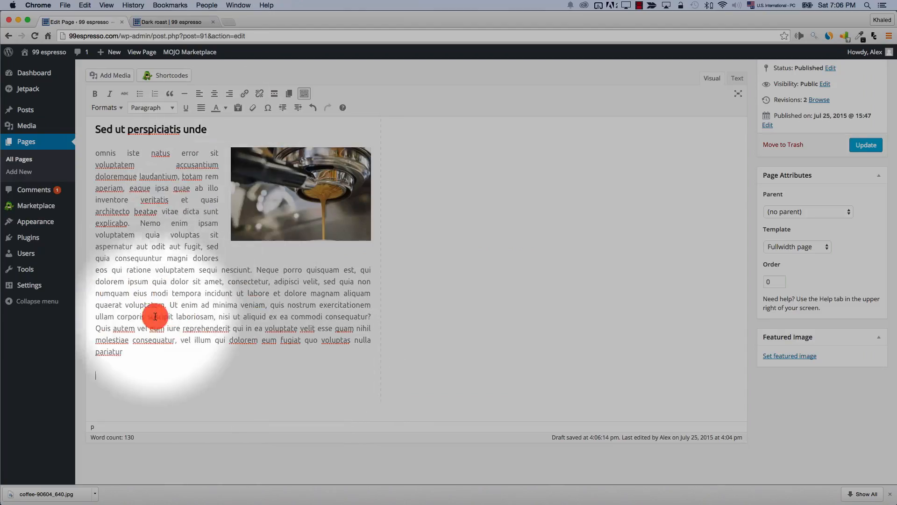
Paste the Antigua Guatemala dark roast coffee video URL below the text and preview it
{"action": "right_click", "coordinate": [107, 377]}
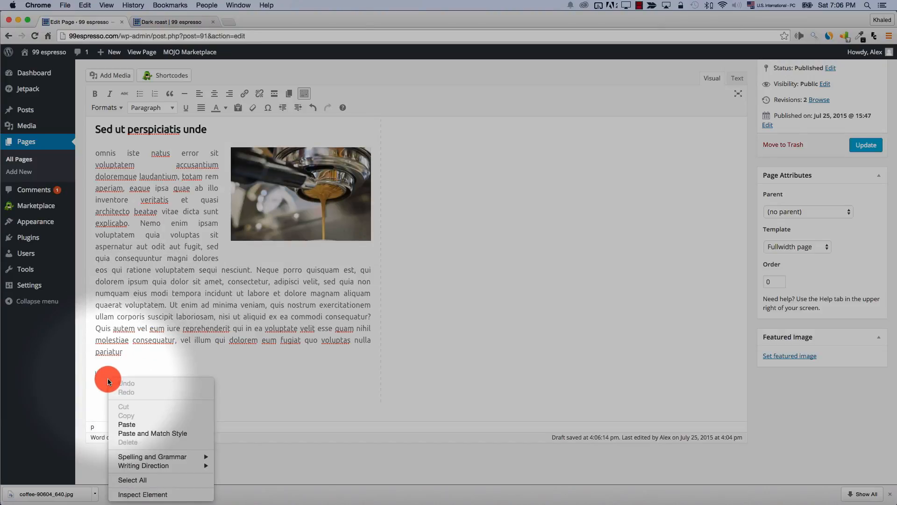
{"action": "left_click", "coordinate": [154, 425]}
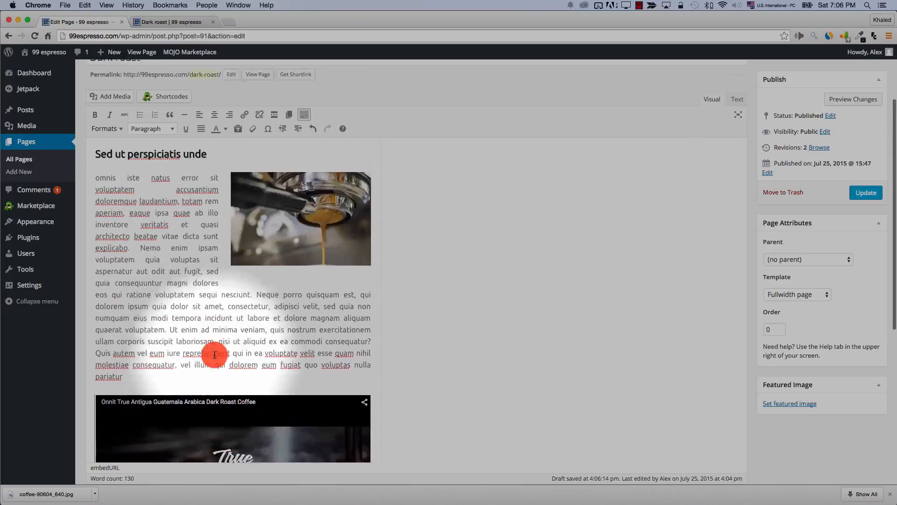
{"action": "left_click", "coordinate": [830, 99]}
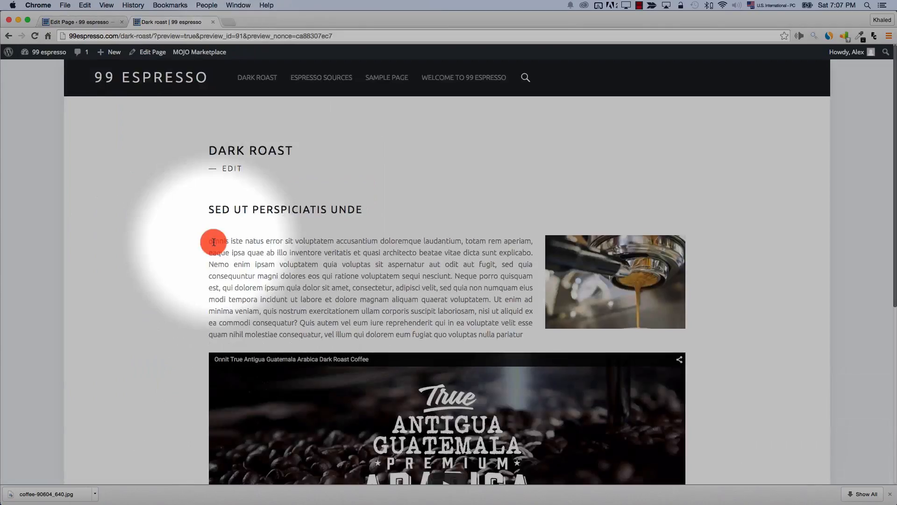
Update the Dark roast page with its new heading and video, then open All Pages
{"action": "scroll", "coordinate": [214, 242], "scroll_direction": "down", "scroll_amount": 3}
{"action": "scroll", "coordinate": [530, 231], "scroll_direction": "down", "scroll_amount": 3}
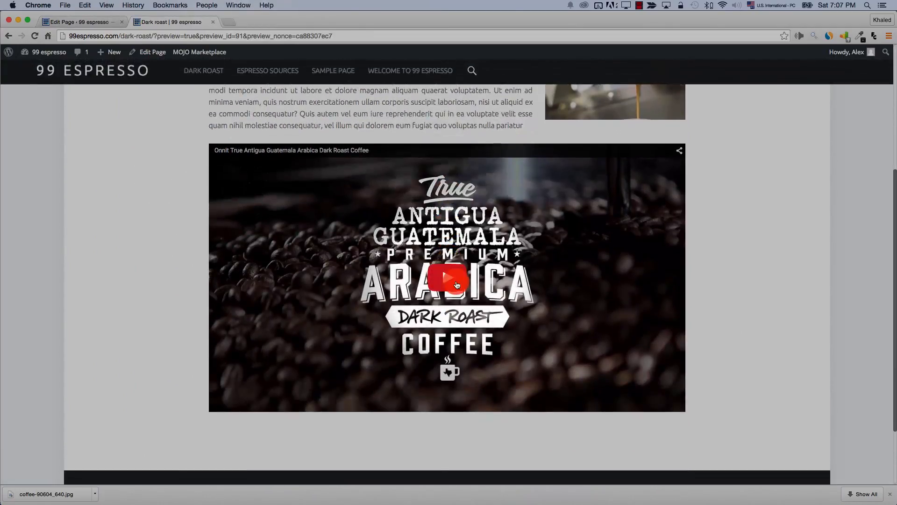
{"action": "scroll", "coordinate": [430, 280], "scroll_direction": "up", "scroll_amount": 5}
{"action": "key", "text": "ctrl+shift+Tab"}
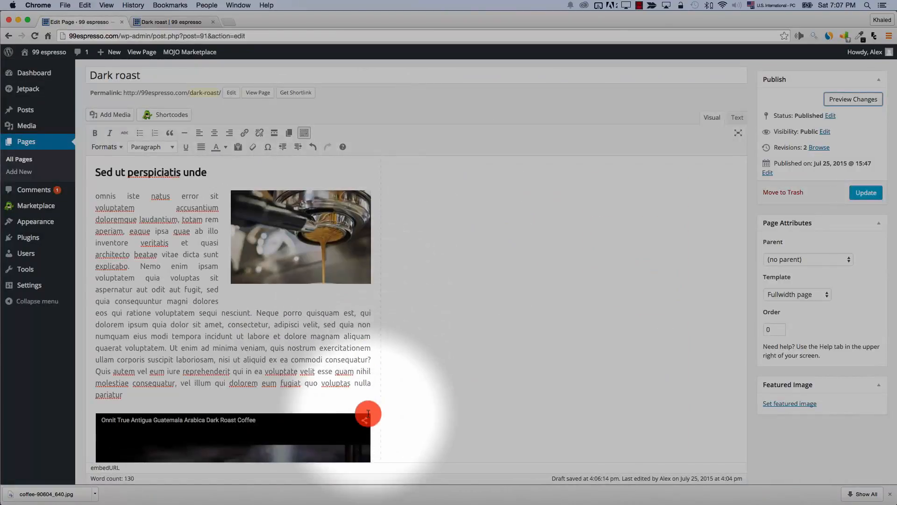
{"action": "scroll", "coordinate": [608, 299], "scroll_direction": "down", "scroll_amount": 1}
{"action": "left_click", "coordinate": [864, 168]}
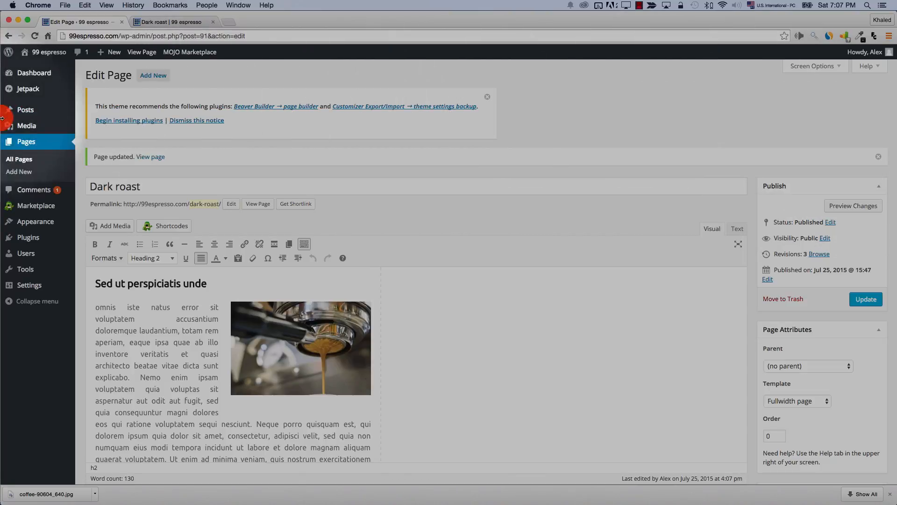
{"action": "left_click", "coordinate": [28, 159]}
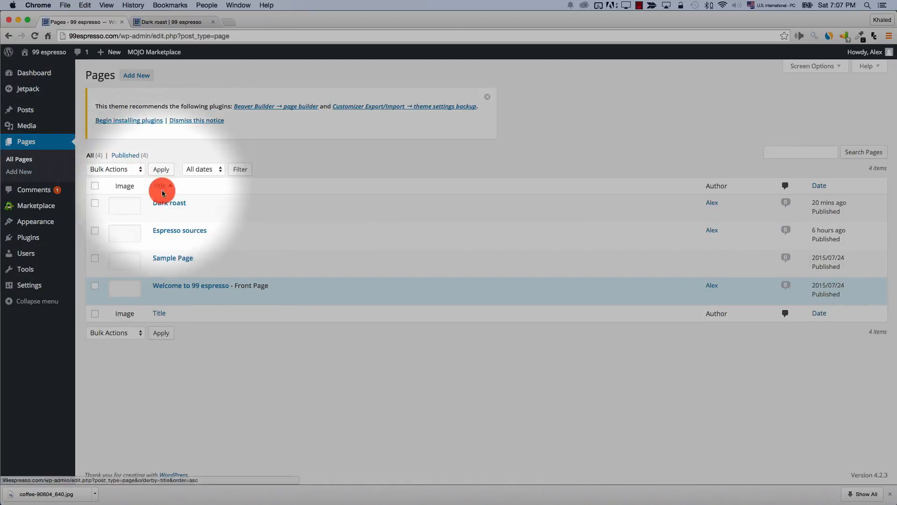
{"action": "mouse_move", "coordinate": [169, 208]}
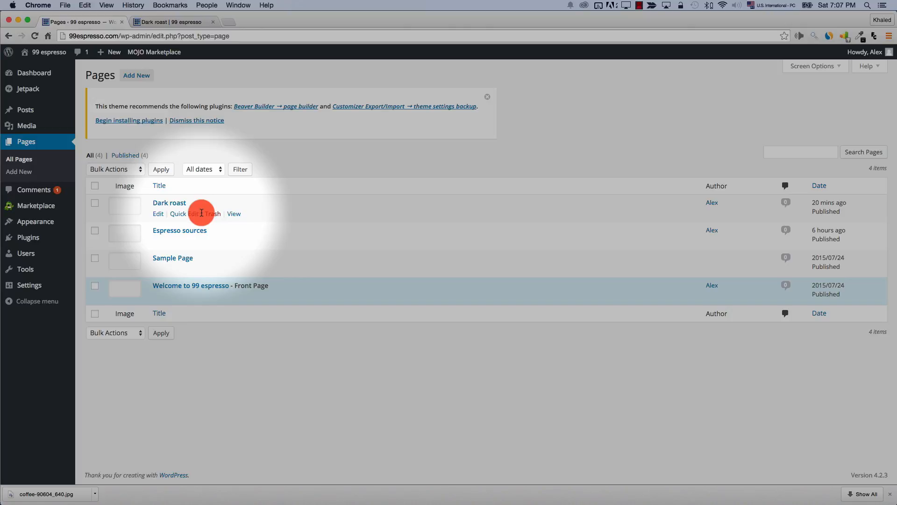
Search Plugins > Add New for 'copy page' and browse the results, led by WP-Copy
{"action": "left_click", "coordinate": [27, 237]}
{"action": "left_click", "coordinate": [143, 75]}
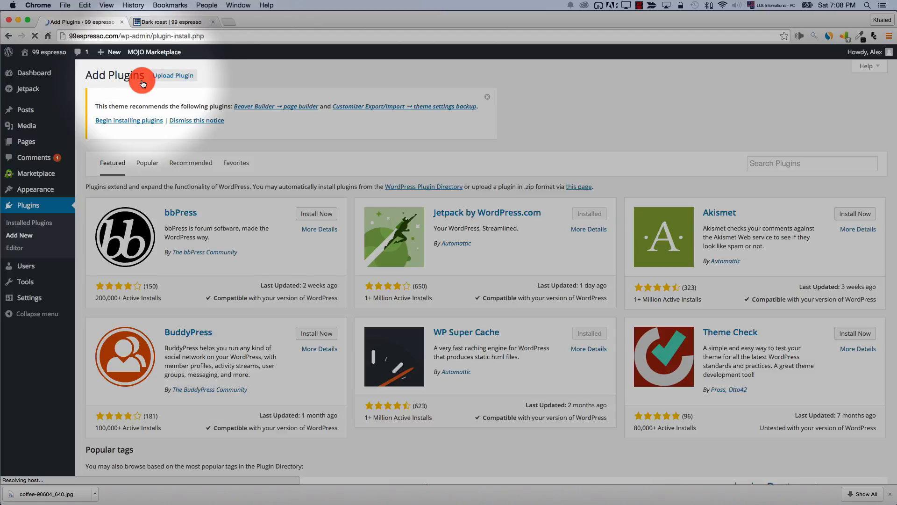
{"action": "left_click", "coordinate": [776, 166]}
{"action": "type", "text": "copy page"}
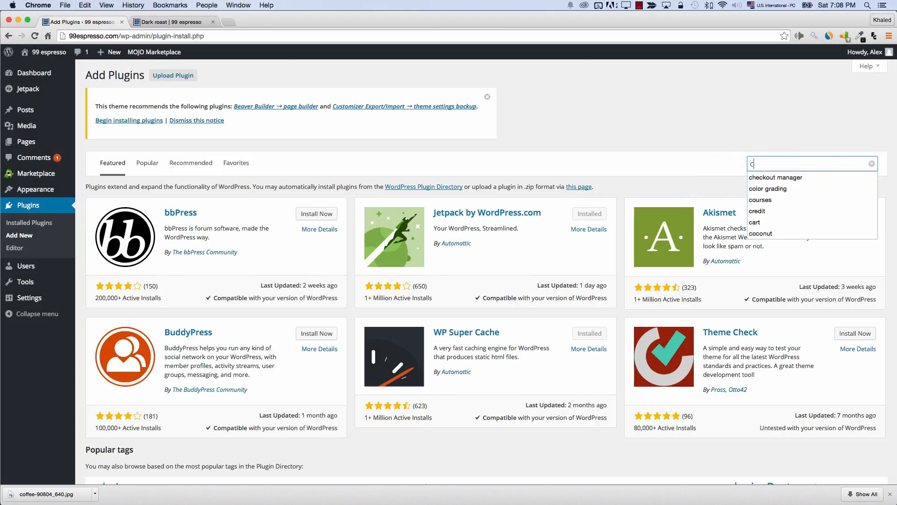
{"action": "key", "text": "Return"}
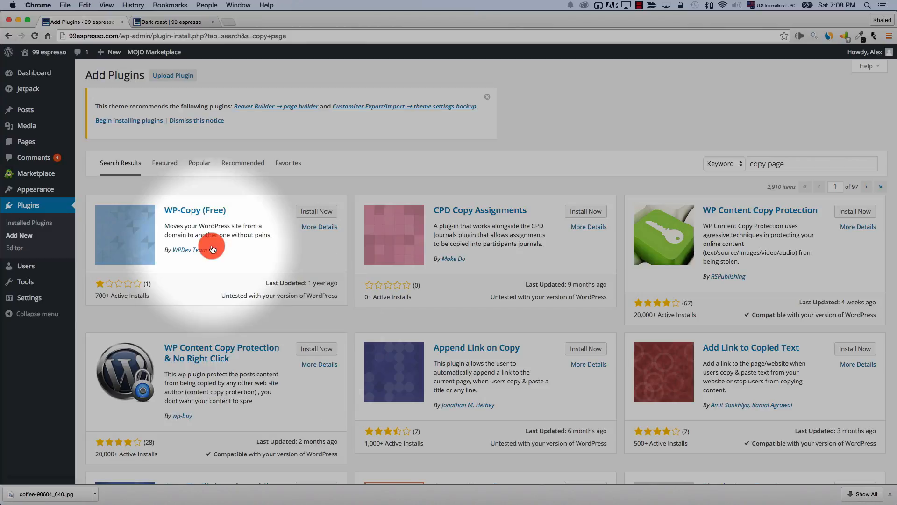
{"action": "left_click_drag", "start_coordinate": [91, 296], "coordinate": [105, 295]}
{"action": "left_click", "coordinate": [104, 296]}
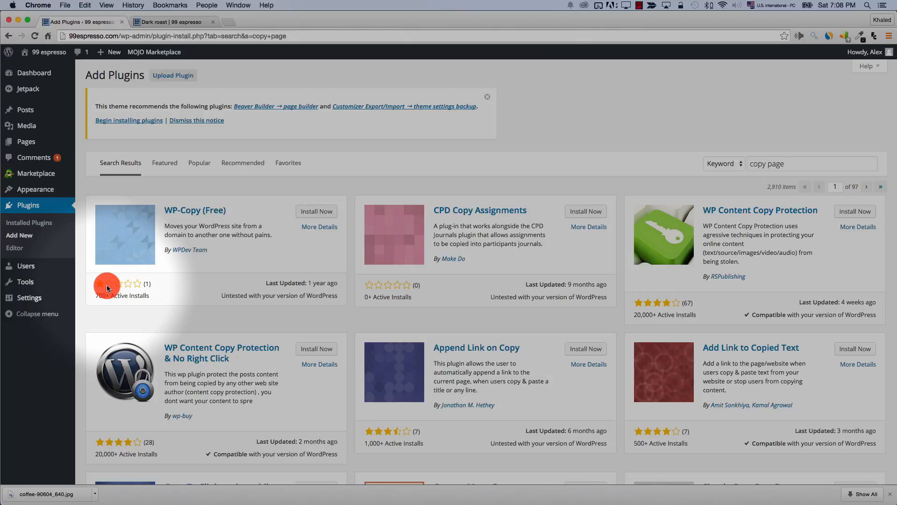
{"action": "mouse_move", "coordinate": [107, 286]}
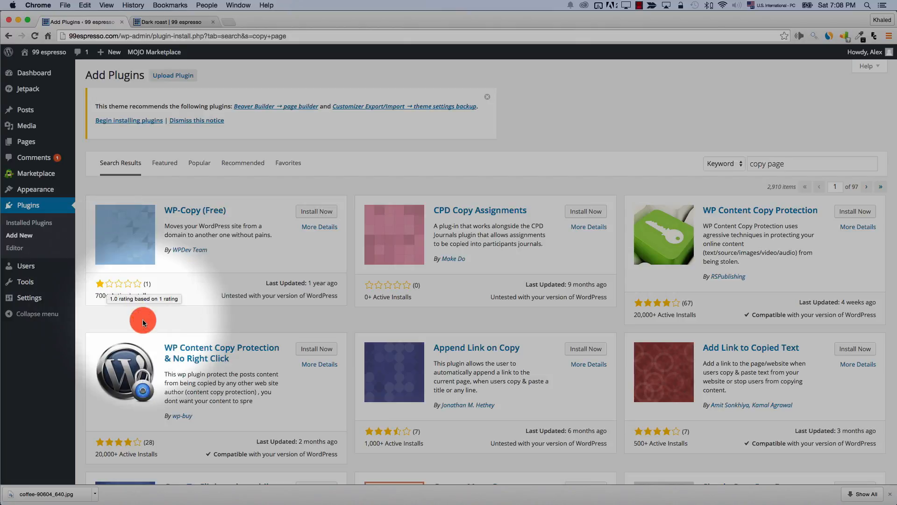
{"action": "scroll", "coordinate": [145, 318], "scroll_direction": "down", "scroll_amount": 6}
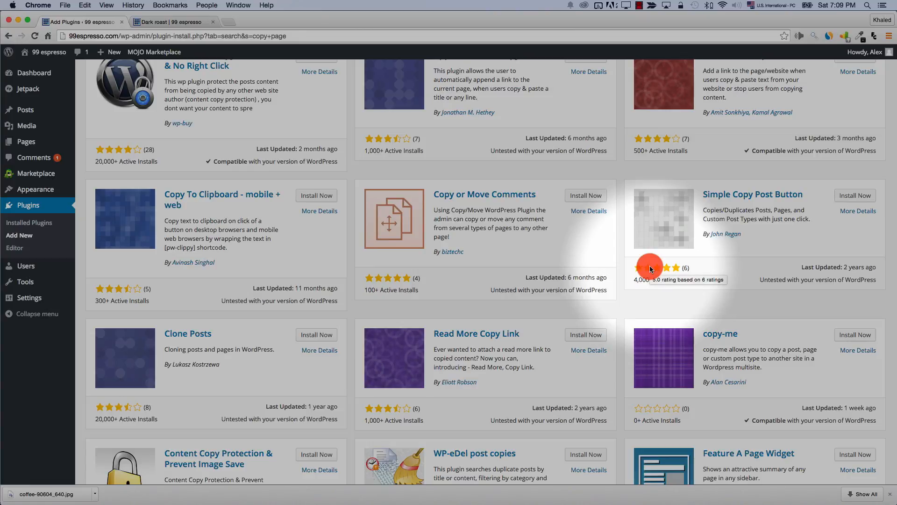
Install the Simple Copy Post Button plugin and use it to create a 'Dark roast (copy)' draft
{"action": "left_click", "coordinate": [854, 196]}
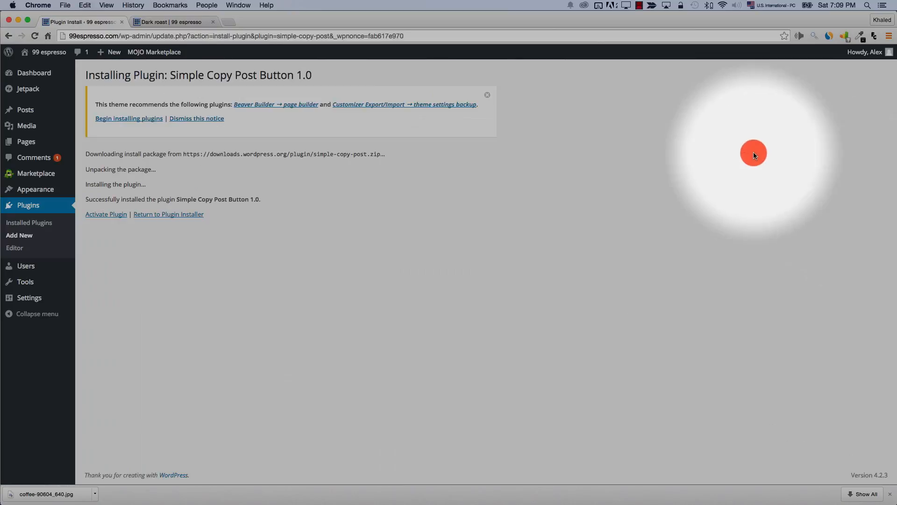
{"action": "left_click", "coordinate": [38, 146]}
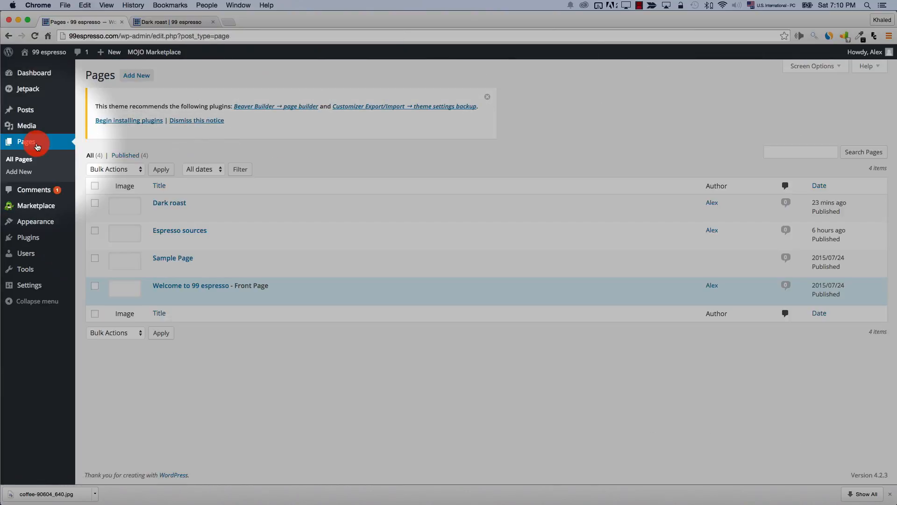
{"action": "mouse_move", "coordinate": [160, 211]}
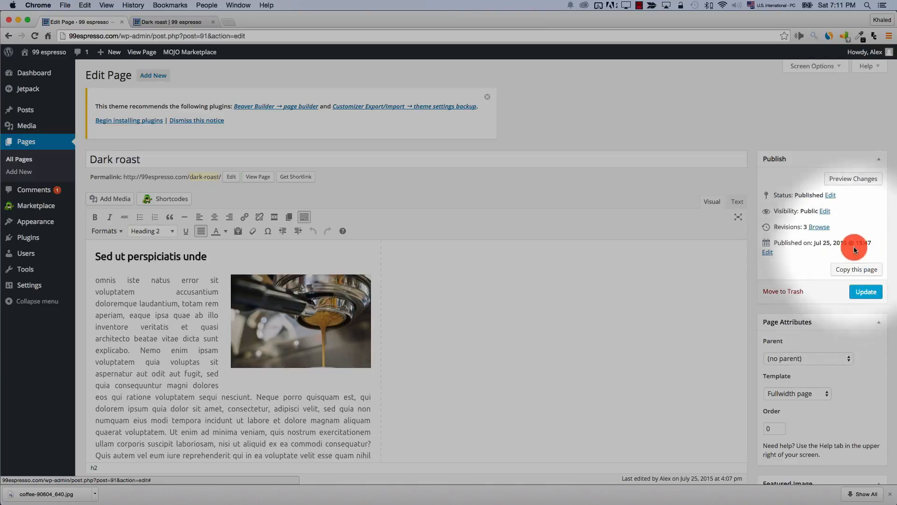
{"action": "left_click", "coordinate": [852, 271]}
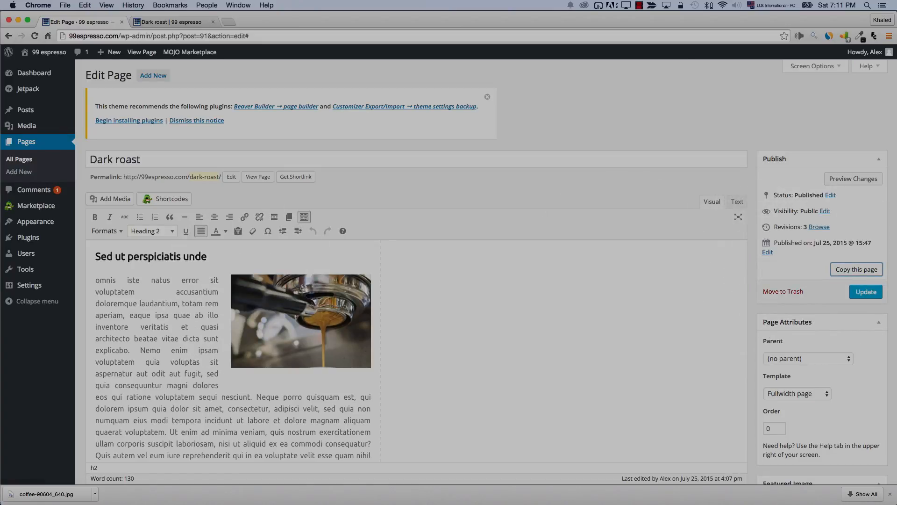
{"action": "left_click", "coordinate": [18, 159]}
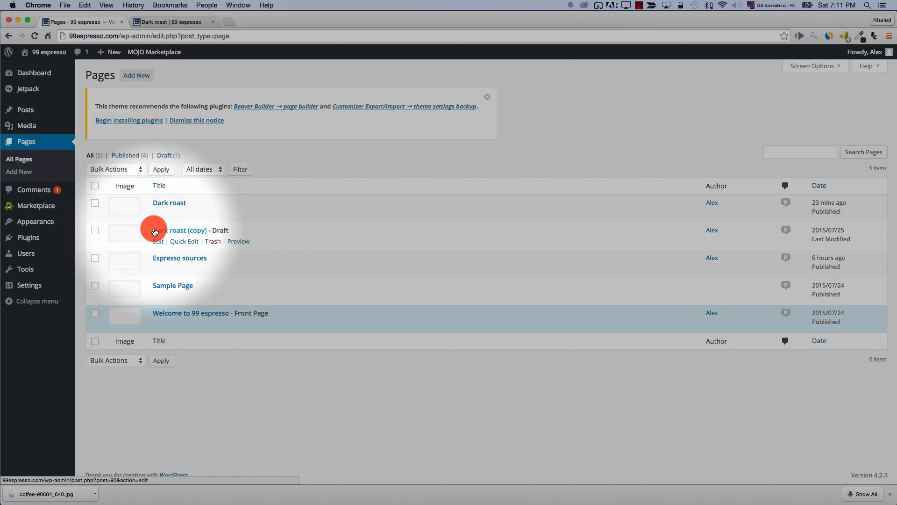
Retitle Dark roast (copy) to 'Medium roast', change its slug to medium-roast, and delete the espresso image
{"action": "double_click", "coordinate": [216, 229]}
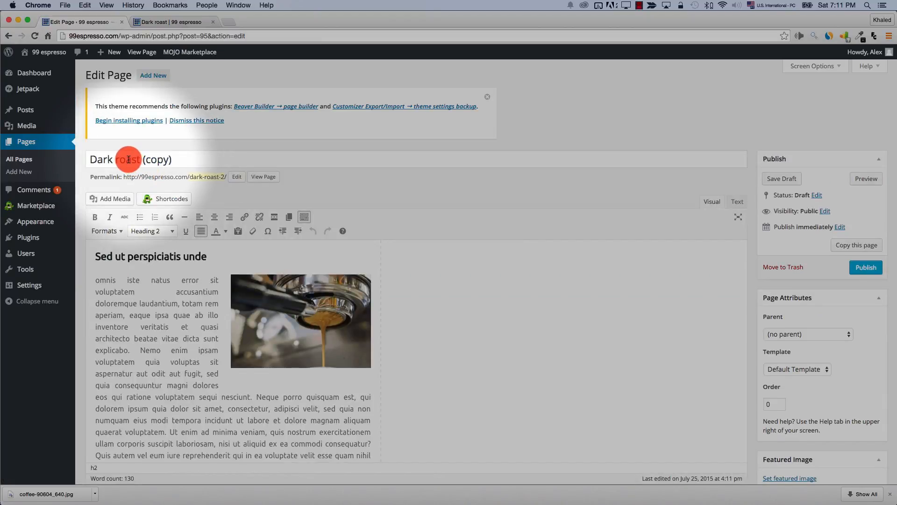
{"action": "triple_click", "coordinate": [125, 159]}
{"action": "type", "text": "Medium roast"}
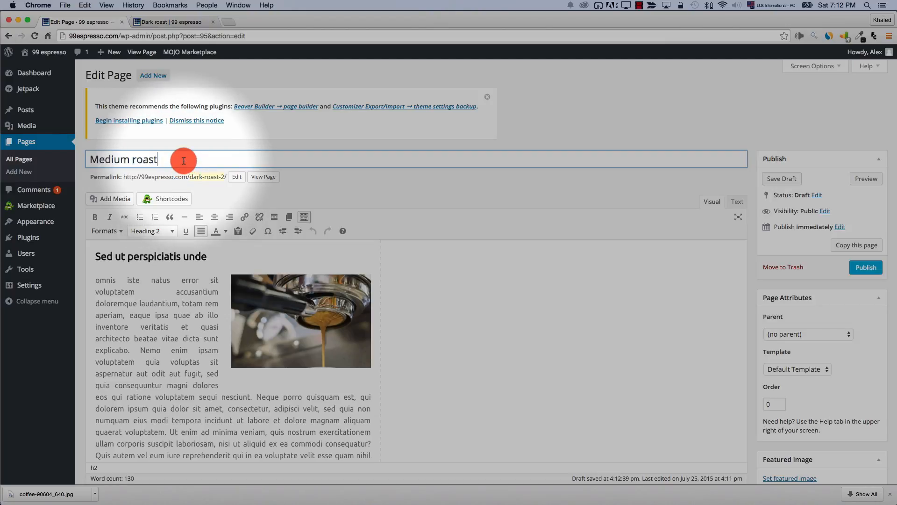
{"action": "left_click", "coordinate": [237, 177]}
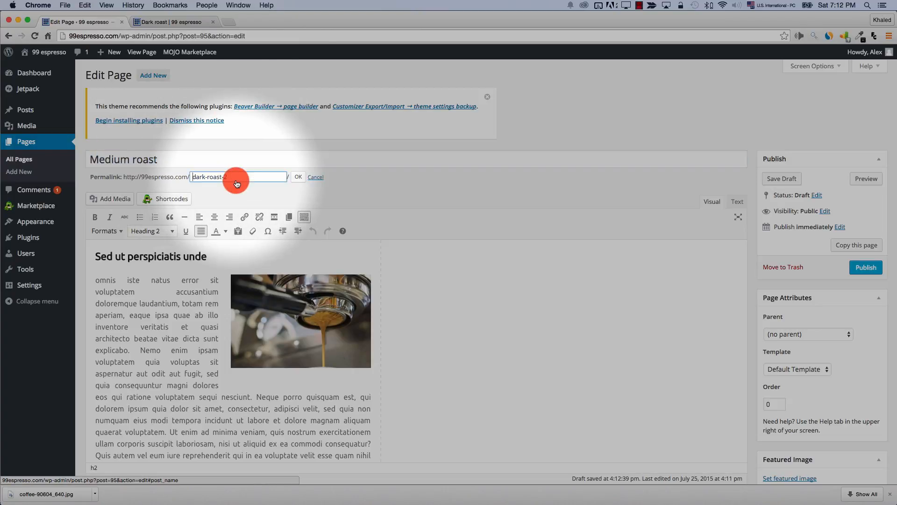
{"action": "triple_click", "coordinate": [238, 177]}
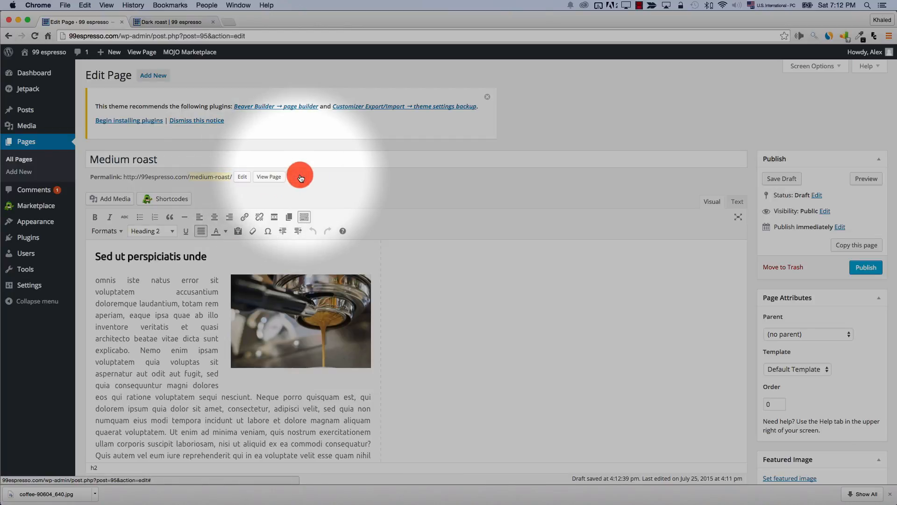
{"action": "left_click", "coordinate": [299, 280]}
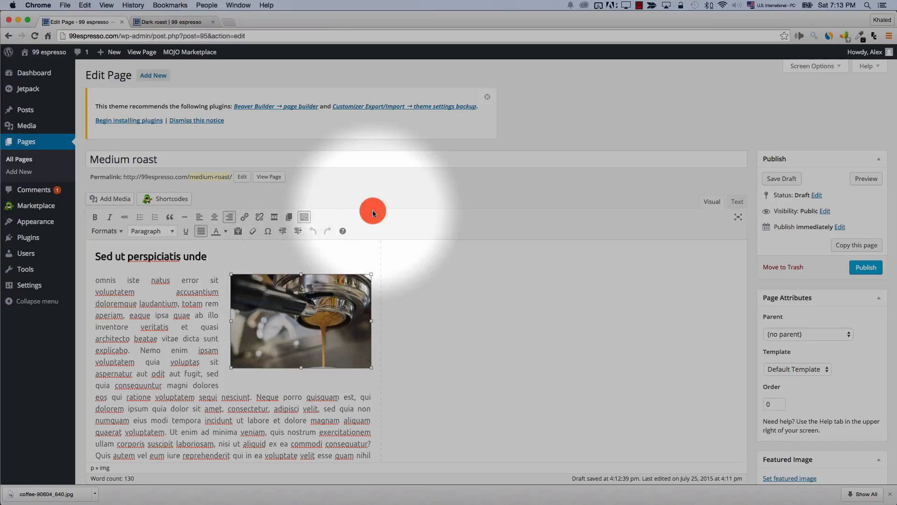
{"action": "key", "text": "Delete"}
Insert the cream-topped coffee cup photo into the Medium roast page and preview it
{"action": "left_click", "coordinate": [111, 198]}
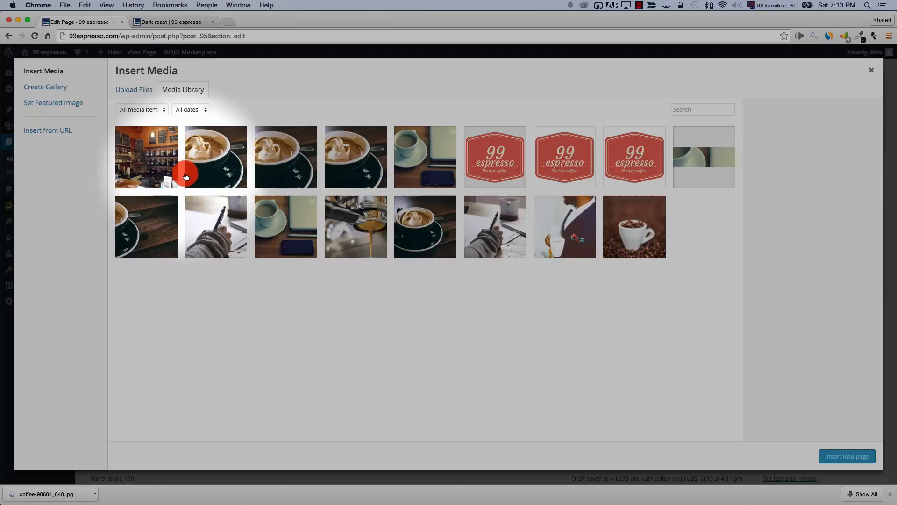
{"action": "left_click", "coordinate": [190, 169]}
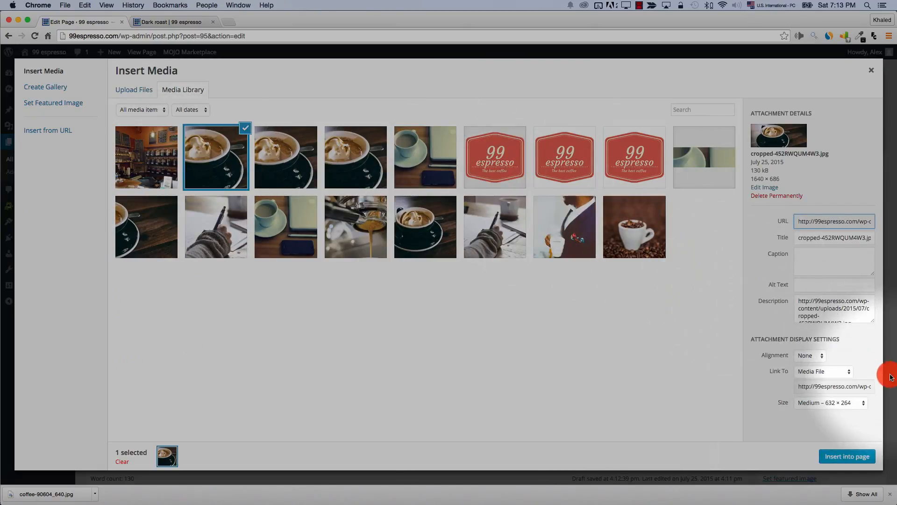
{"action": "left_click", "coordinate": [833, 454]}
{"action": "left_click", "coordinate": [847, 187]}
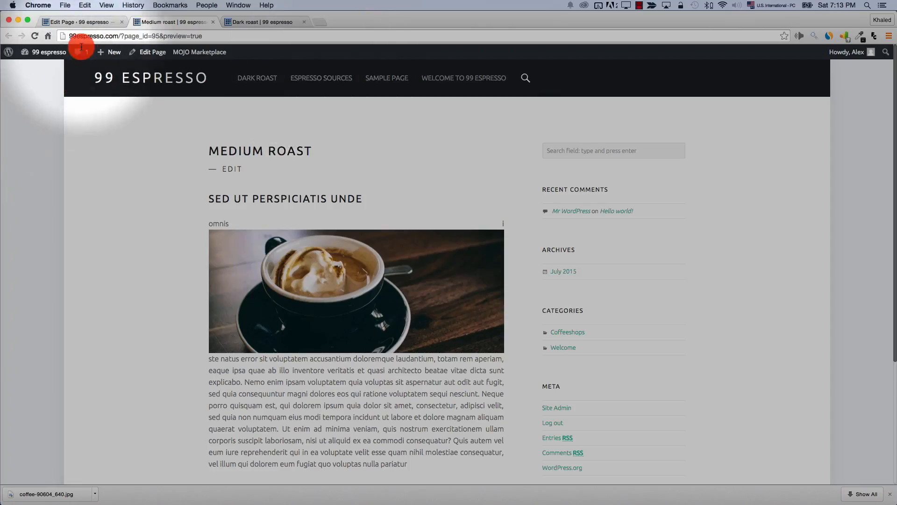
{"action": "left_click", "coordinate": [79, 22]}
Switch the Medium roast page template to Fullwidth page and preview the result
{"action": "left_click", "coordinate": [805, 368]}
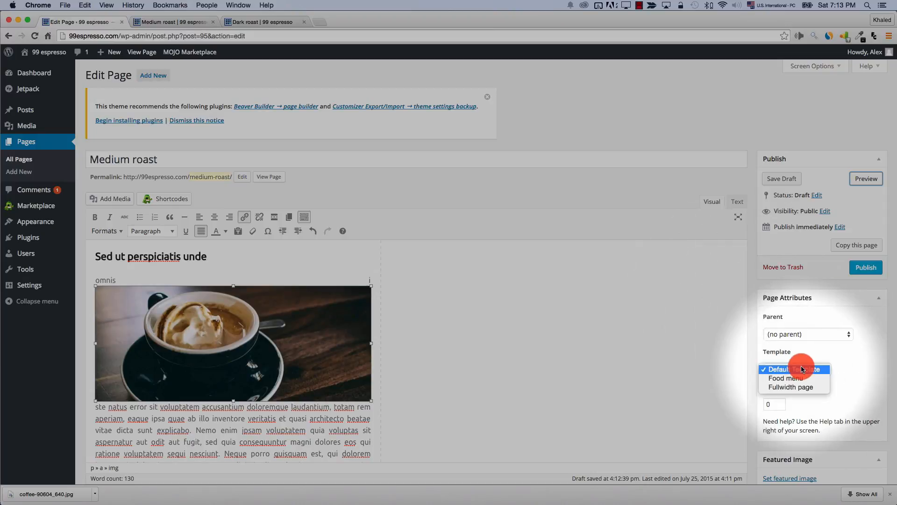
{"action": "left_click", "coordinate": [807, 380]}
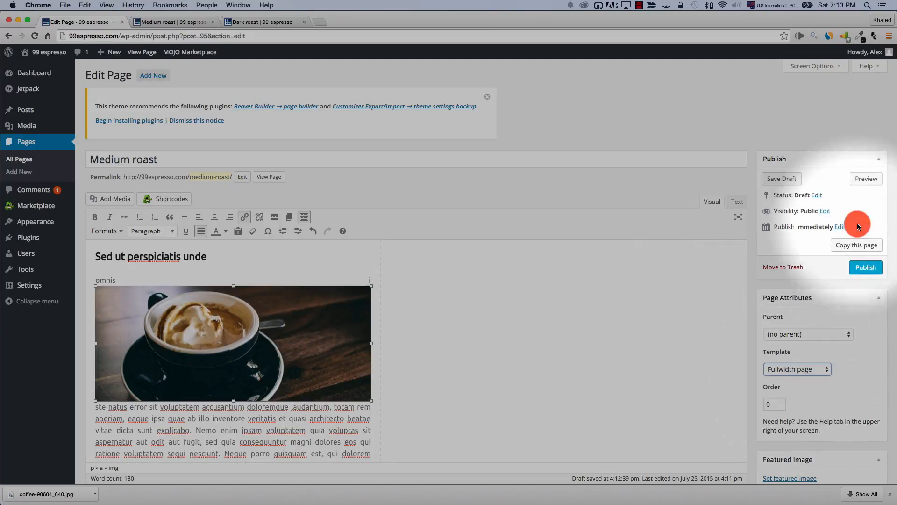
{"action": "left_click", "coordinate": [860, 177]}
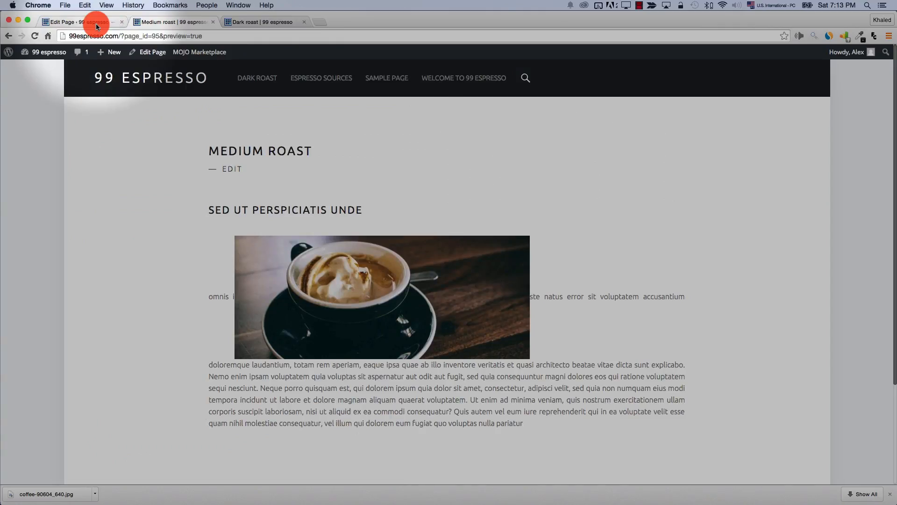
{"action": "left_click", "coordinate": [97, 27]}
Right-align the coffee photo under the heading, then publish Medium roast and duplicate it
{"action": "left_click", "coordinate": [231, 298]}
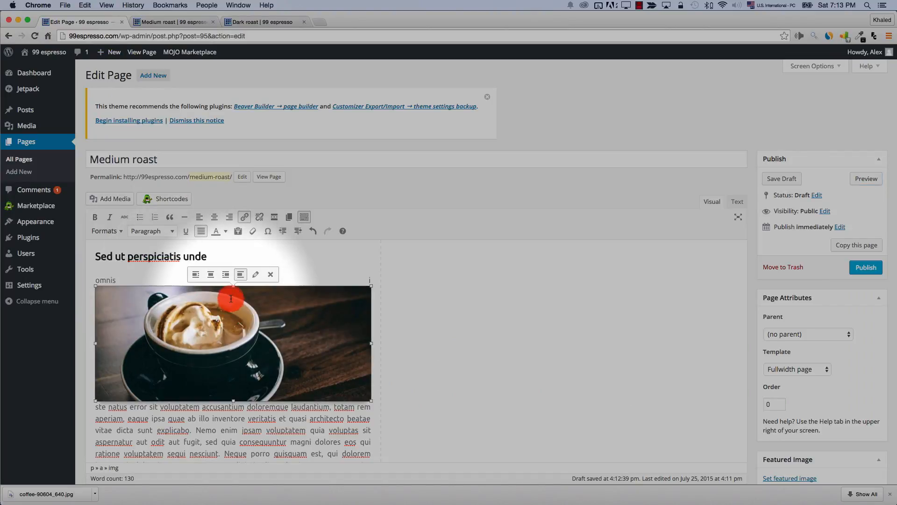
{"action": "left_click", "coordinate": [227, 275]}
{"action": "left_click_drag", "start_coordinate": [248, 342], "coordinate": [255, 282]}
{"action": "left_click", "coordinate": [865, 169]}
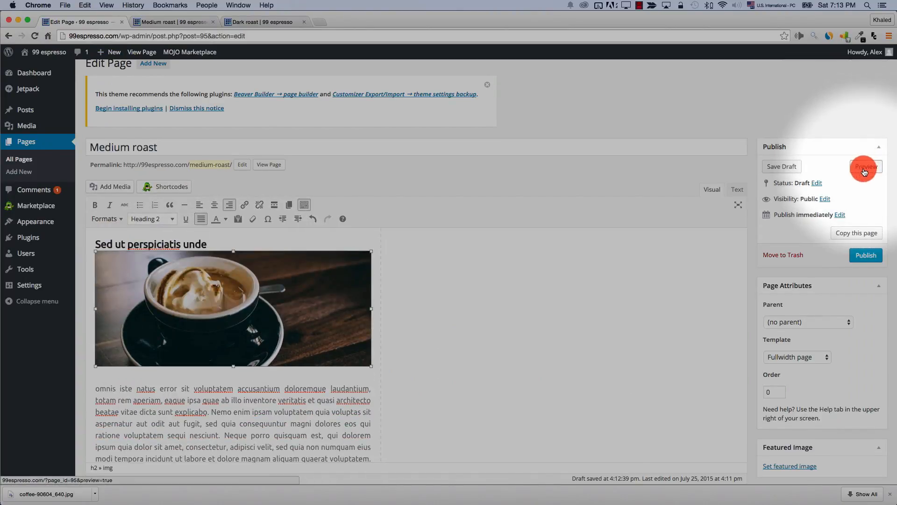
{"action": "left_click", "coordinate": [161, 24]}
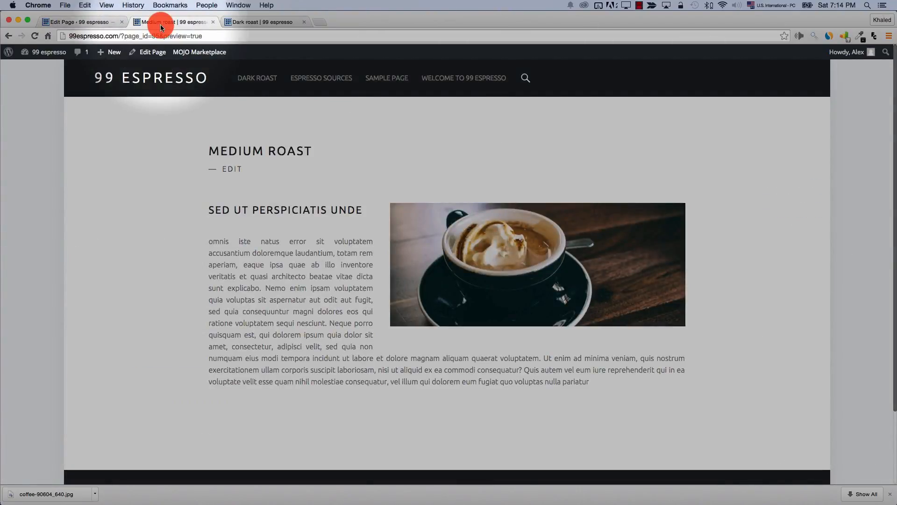
{"action": "left_click", "coordinate": [55, 22]}
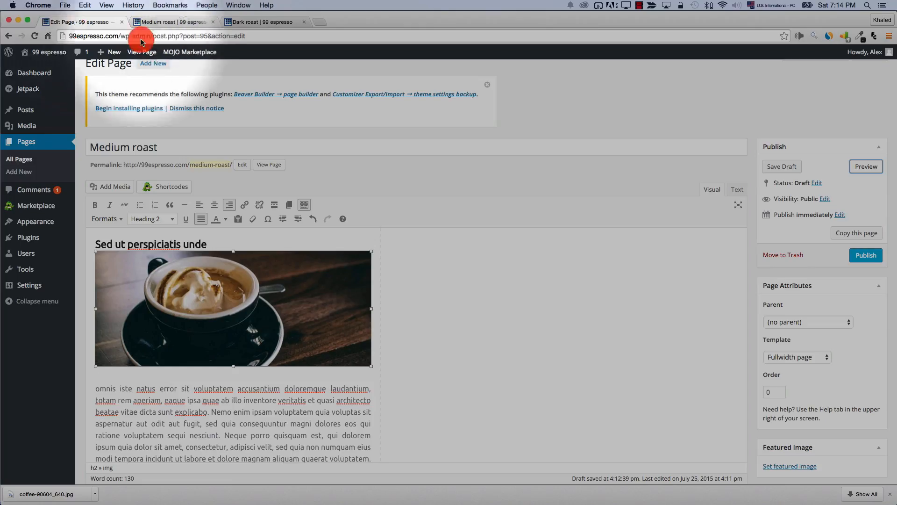
{"action": "left_click", "coordinate": [863, 254]}
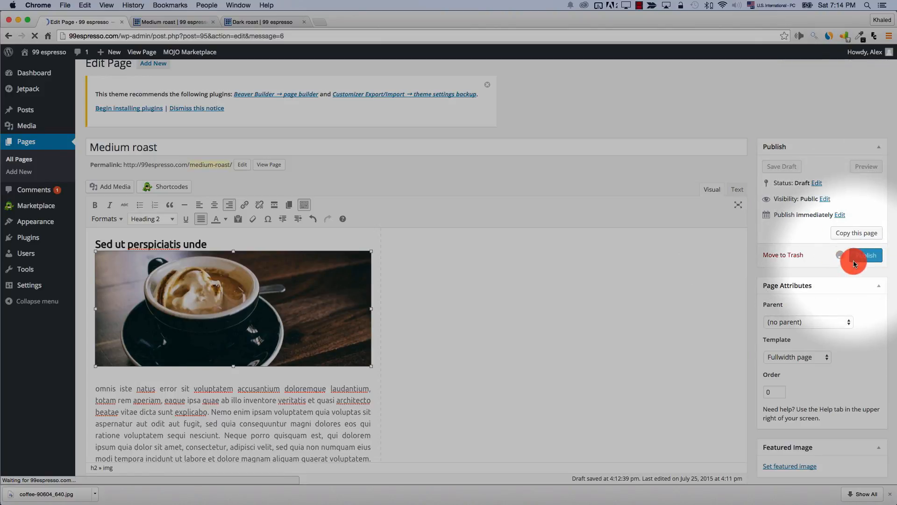
{"action": "left_click", "coordinate": [859, 293]}
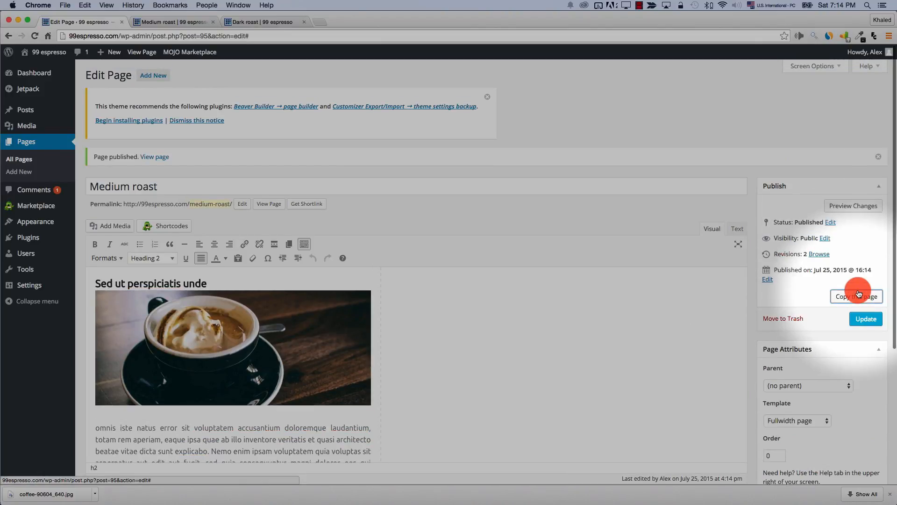
Change the copied page's slug to light-roast
{"action": "left_click", "coordinate": [26, 161]}
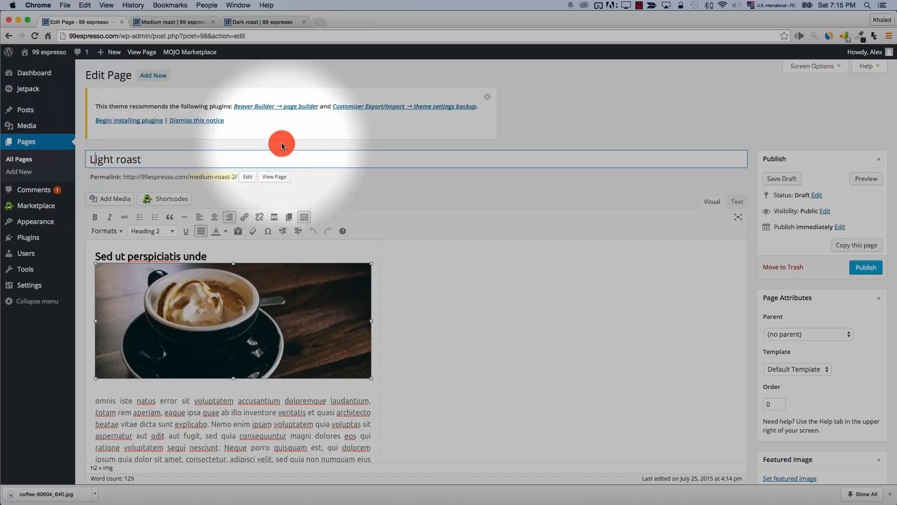
{"action": "left_click", "coordinate": [249, 177]}
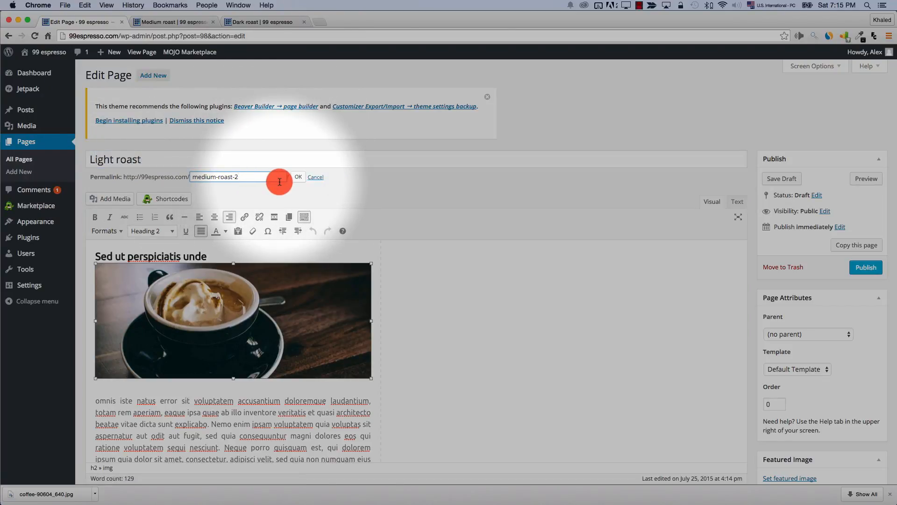
{"action": "type", "text": "light roast"}
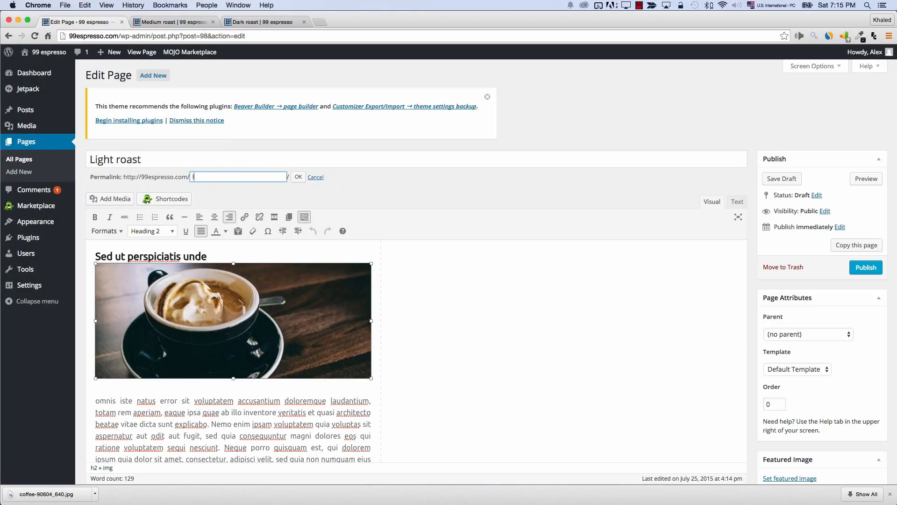
{"action": "left_click", "coordinate": [298, 177]}
Apply the Fullwidth page template, right-align the espresso image, then publish and duplicate Light roast
{"action": "left_click", "coordinate": [804, 374]}
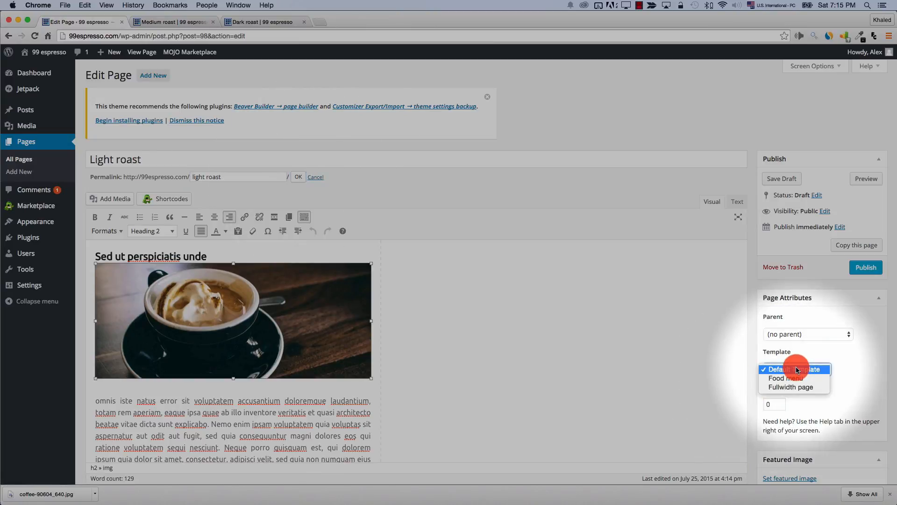
{"action": "left_click", "coordinate": [796, 388]}
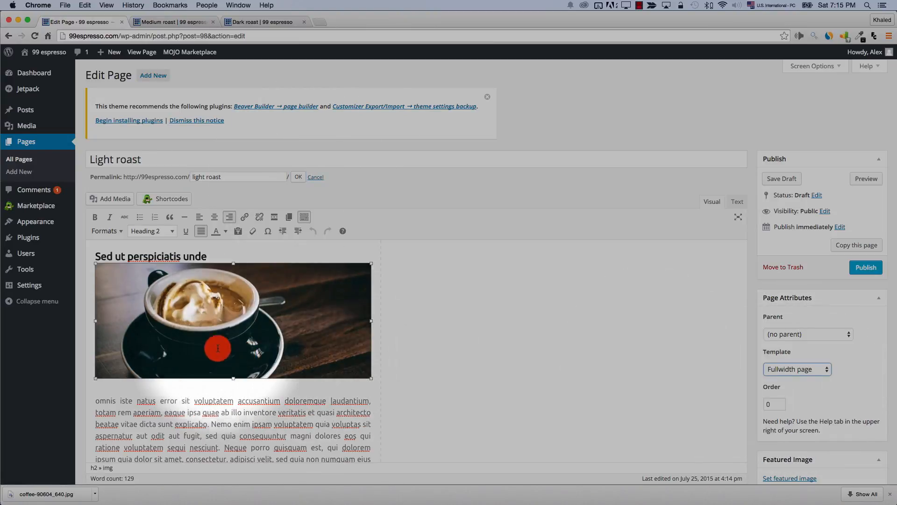
{"action": "left_click", "coordinate": [231, 327]}
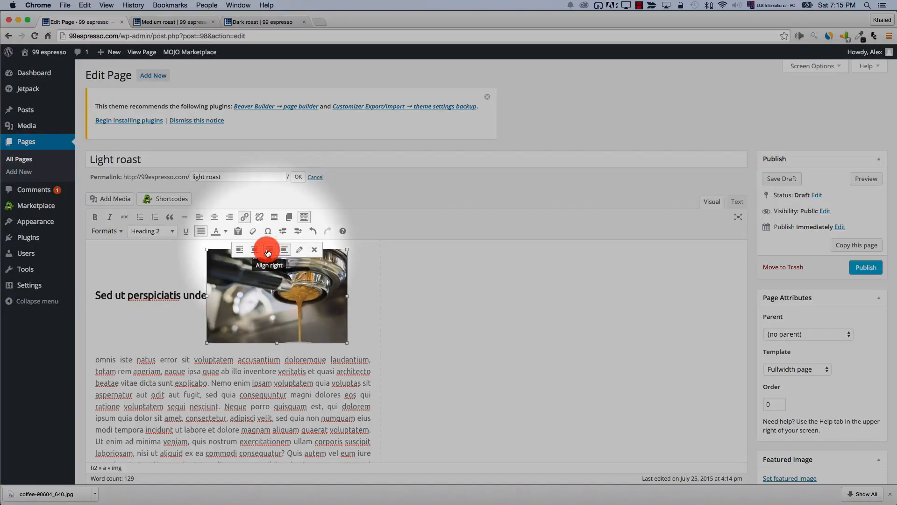
{"action": "left_click", "coordinate": [267, 244]}
{"action": "left_click", "coordinate": [859, 180]}
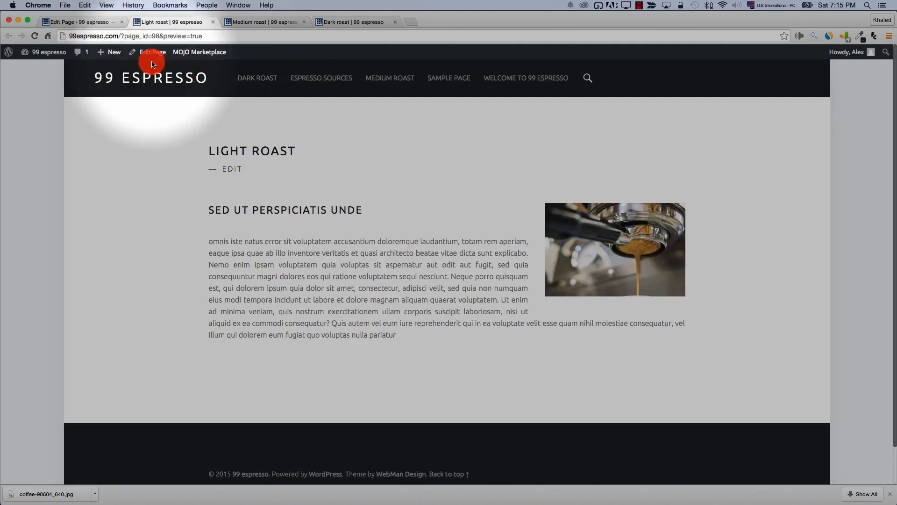
{"action": "left_click", "coordinate": [88, 22]}
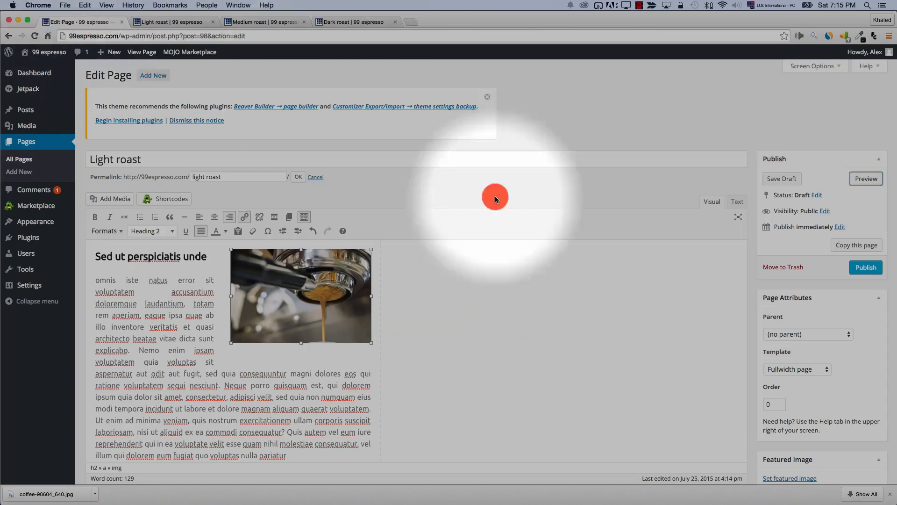
{"action": "left_click", "coordinate": [857, 269]}
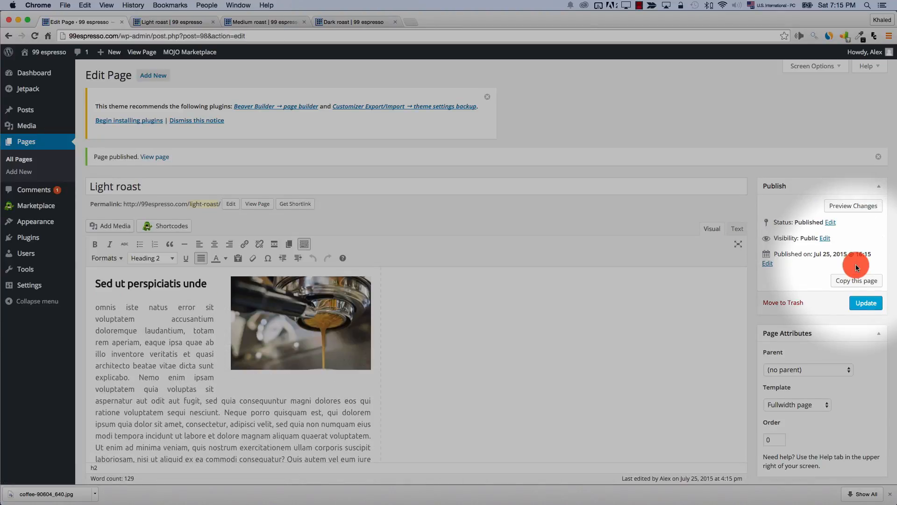
{"action": "left_click", "coordinate": [857, 280]}
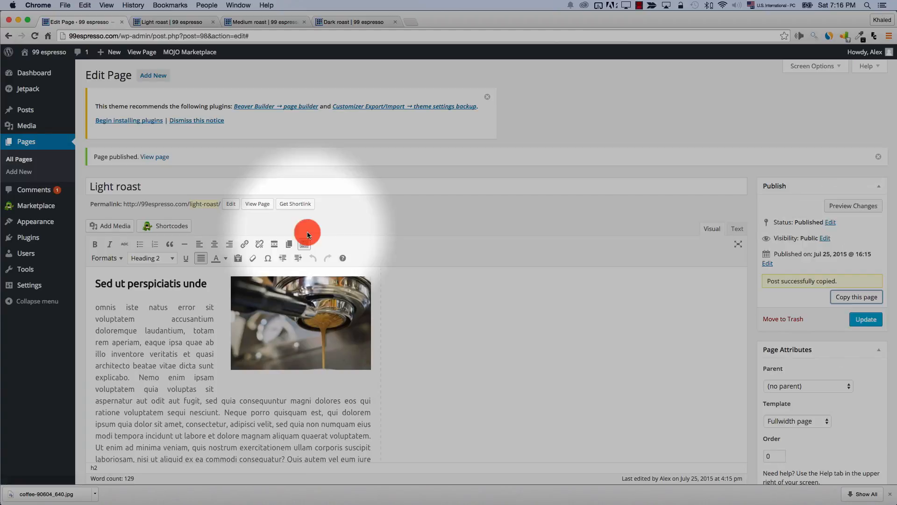
Insert the coffee shop photo into Light roast (copy), move it above the heading, and preview
{"action": "left_click", "coordinate": [26, 165]}
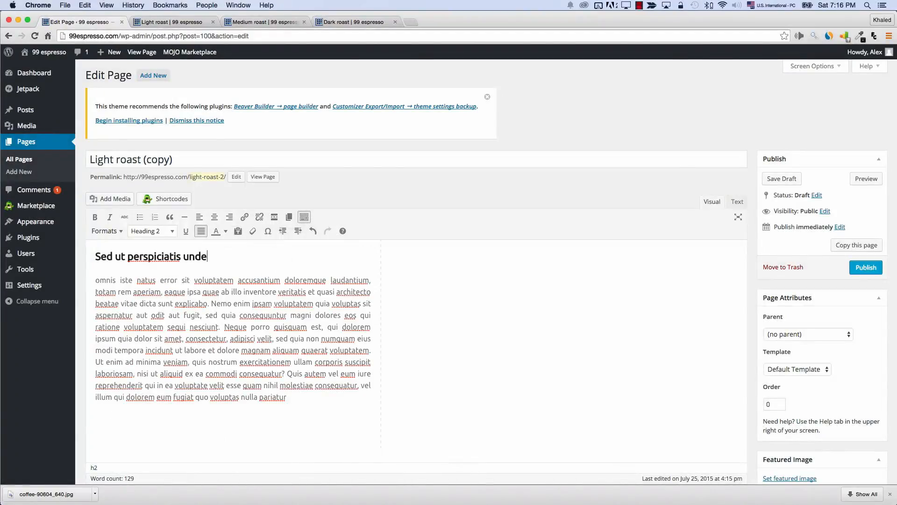
{"action": "left_click", "coordinate": [160, 304]}
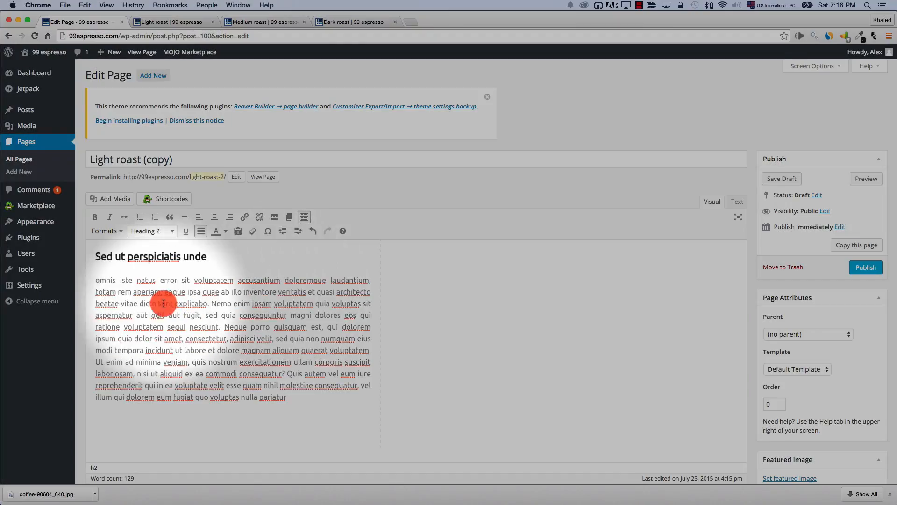
{"action": "left_click", "coordinate": [114, 198]}
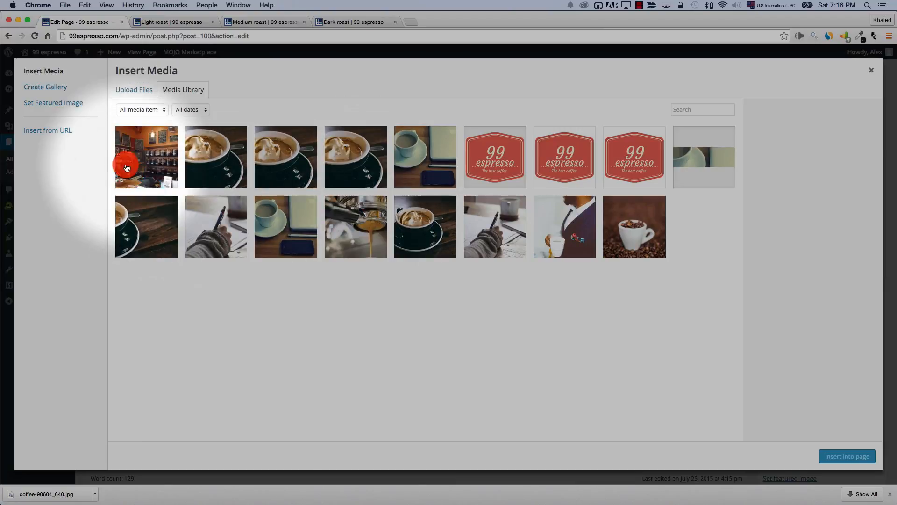
{"action": "left_click", "coordinate": [147, 158]}
{"action": "left_click", "coordinate": [847, 457]}
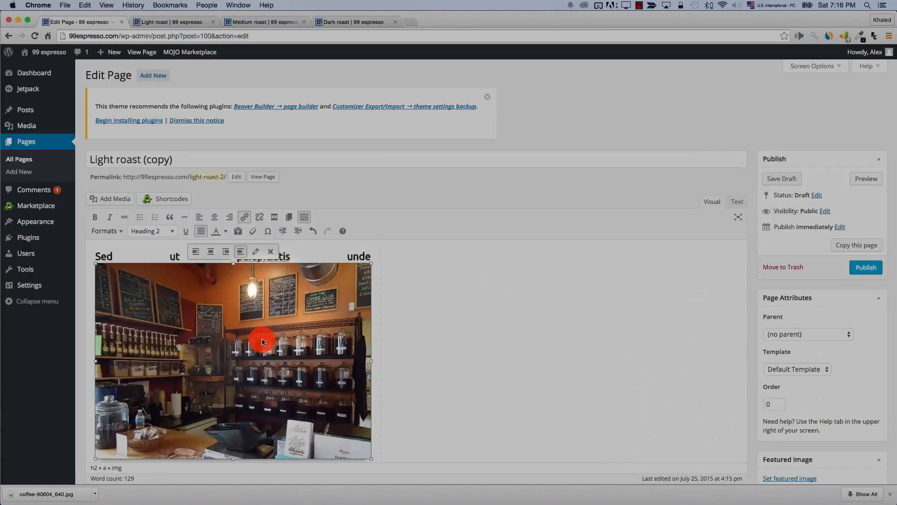
{"action": "left_click_drag", "start_coordinate": [263, 340], "coordinate": [248, 275]}
{"action": "left_click_drag", "start_coordinate": [196, 357], "coordinate": [95, 251]}
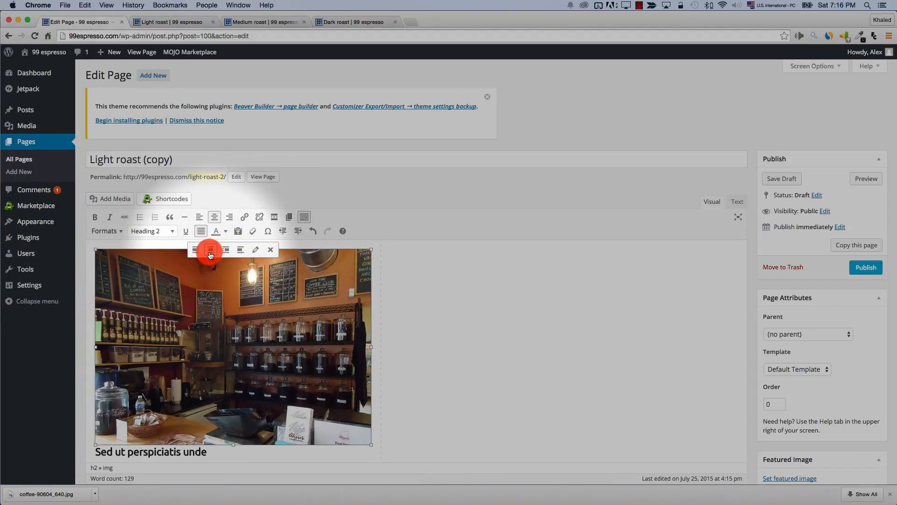
{"action": "left_click", "coordinate": [868, 180]}
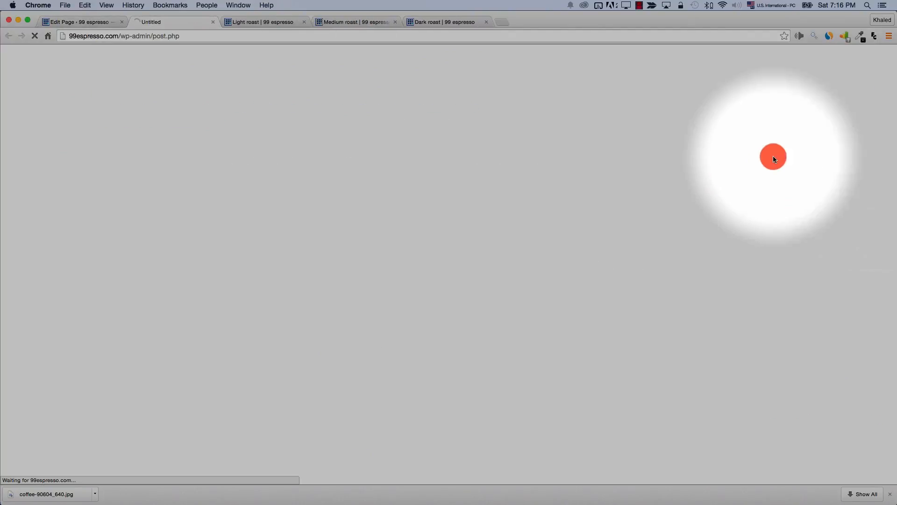
{"action": "left_click", "coordinate": [75, 21]}
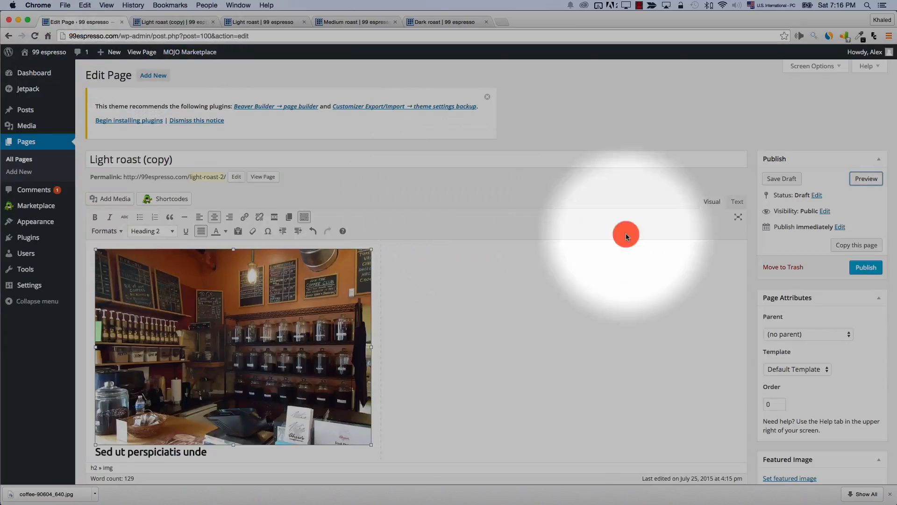
Set the Fullwidth page template and preview the page with the left-aligned photo
{"action": "left_click", "coordinate": [797, 369]}
{"action": "left_click", "coordinate": [800, 381]}
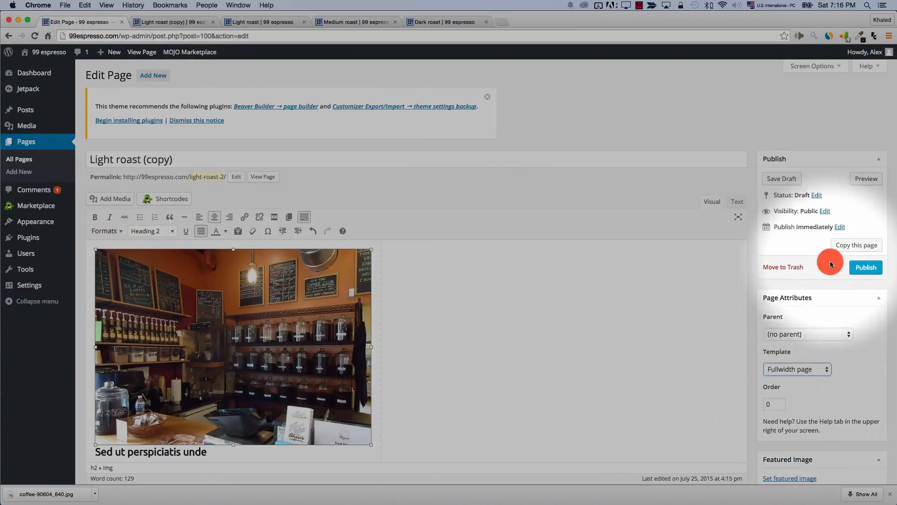
{"action": "left_click", "coordinate": [867, 176]}
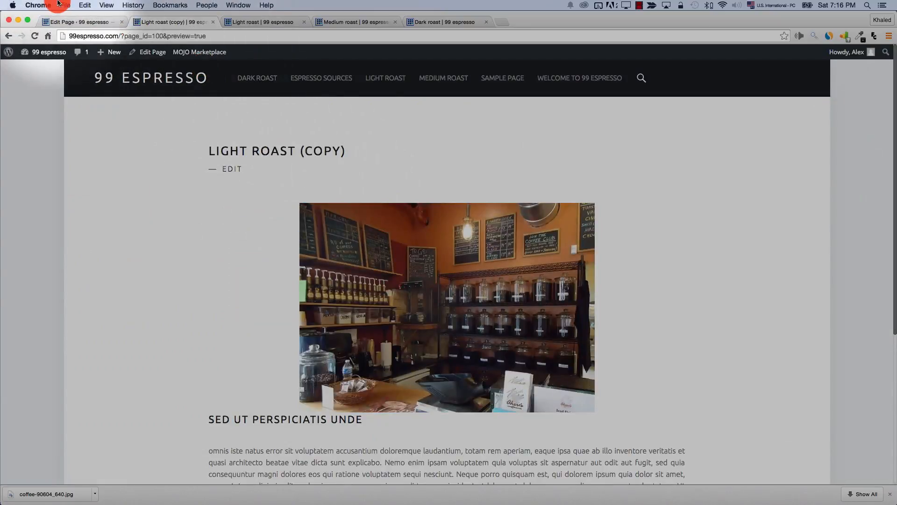
{"action": "left_click", "coordinate": [61, 21]}
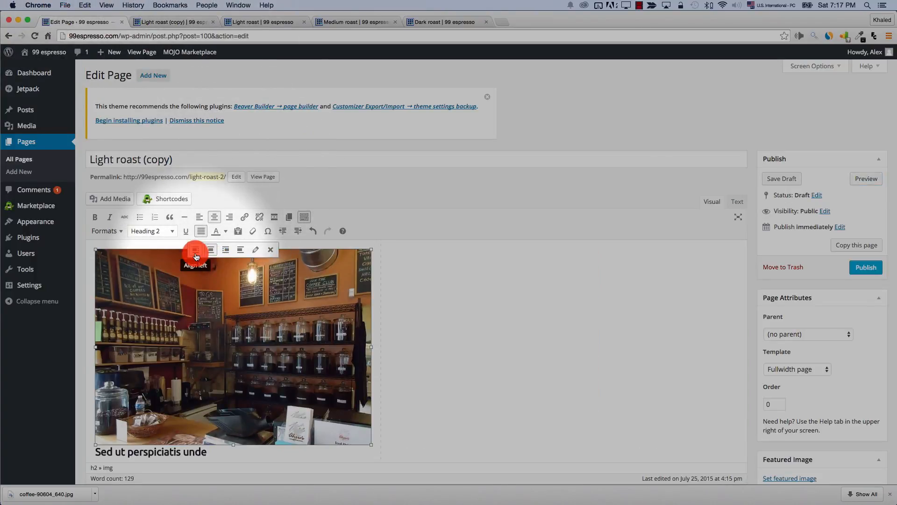
{"action": "scroll", "coordinate": [195, 257], "scroll_direction": "down", "scroll_amount": 1}
{"action": "left_click", "coordinate": [852, 165]}
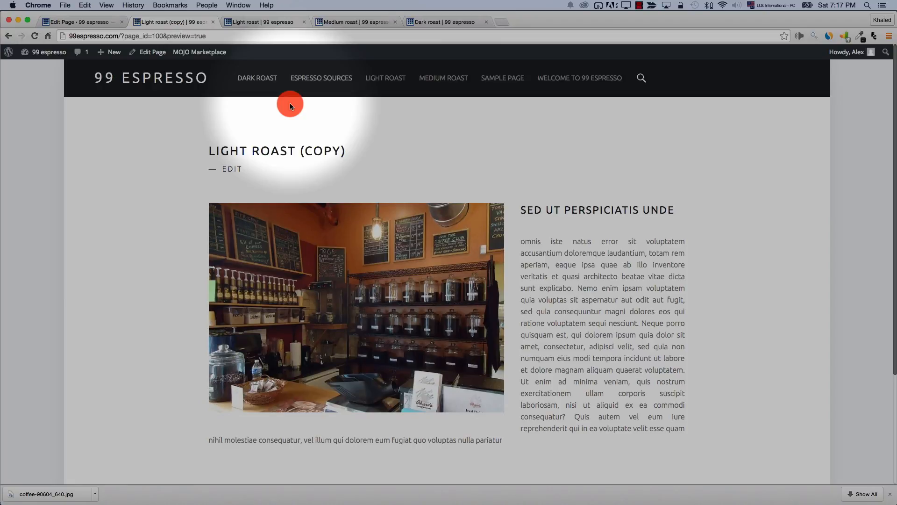
{"action": "left_click", "coordinate": [71, 22]}
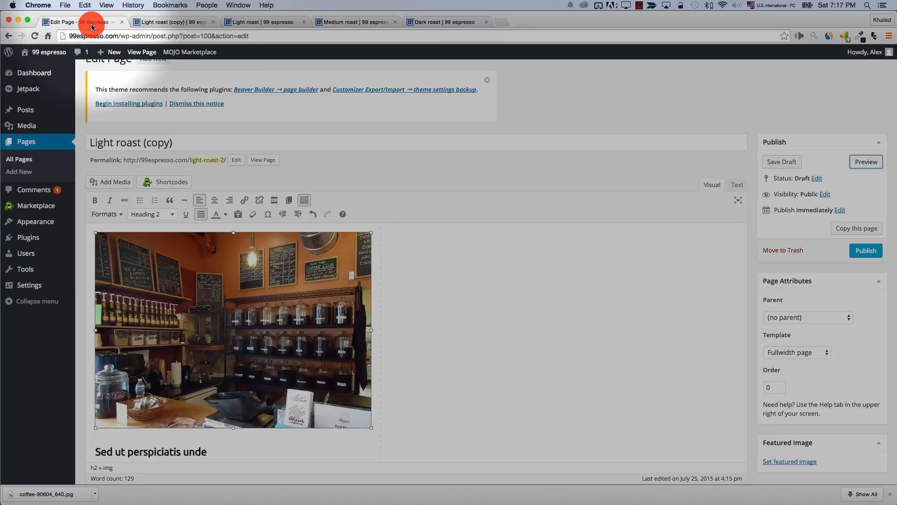
Retitle the page 'Our store', publish it at /our-store/, and check the preview
{"action": "triple_click", "coordinate": [180, 141]}
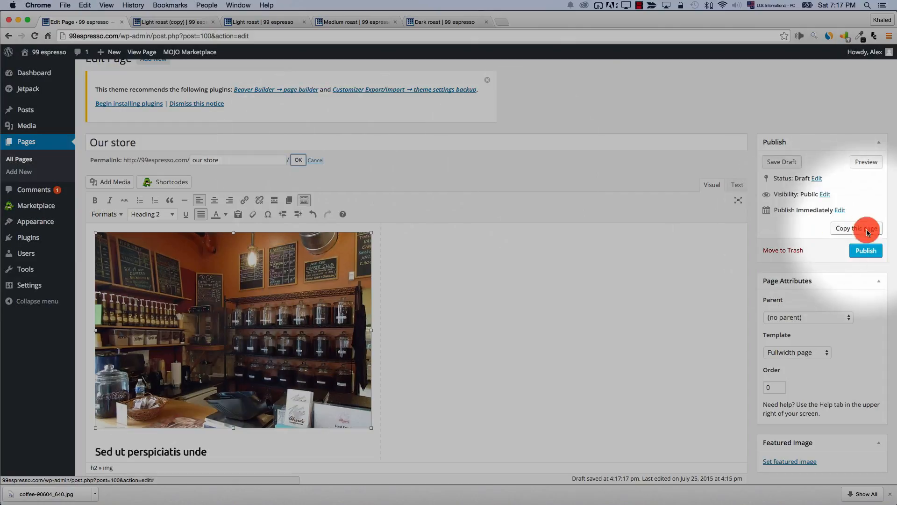
{"action": "left_click", "coordinate": [864, 250]}
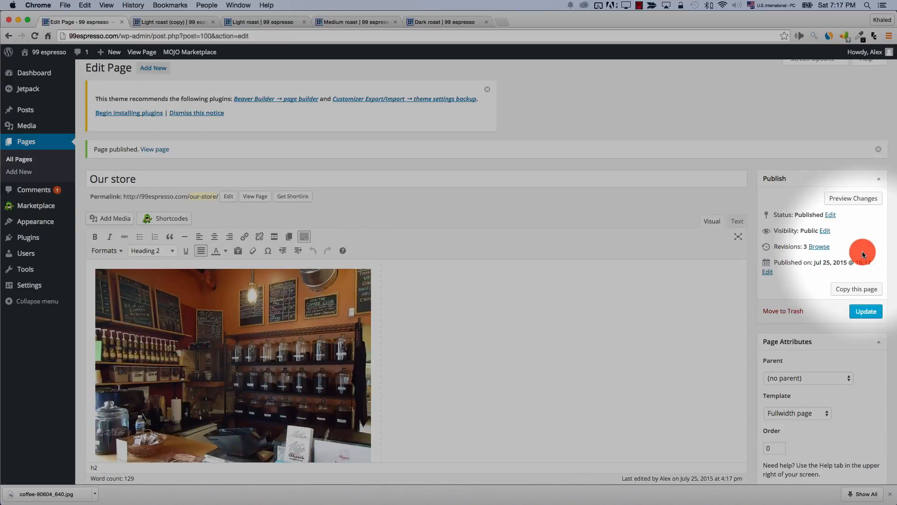
{"action": "left_click", "coordinate": [156, 23]}
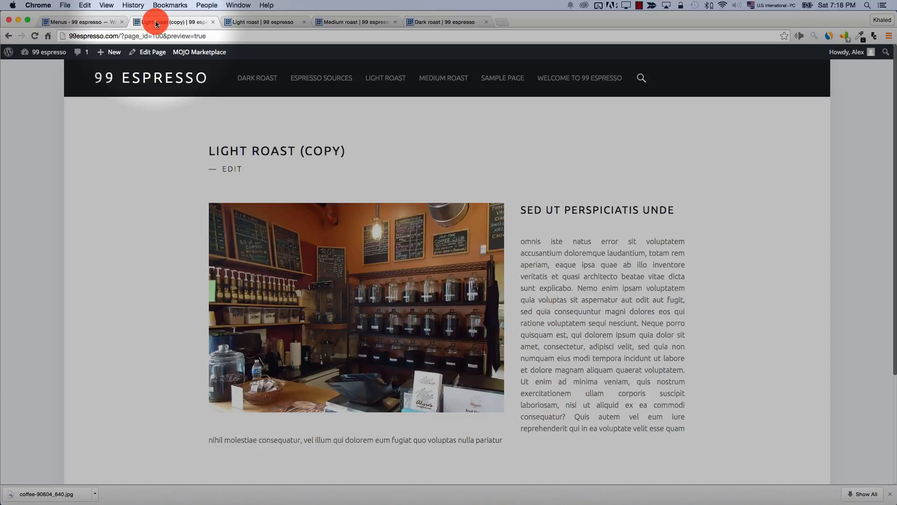
{"action": "left_click", "coordinate": [65, 22]}
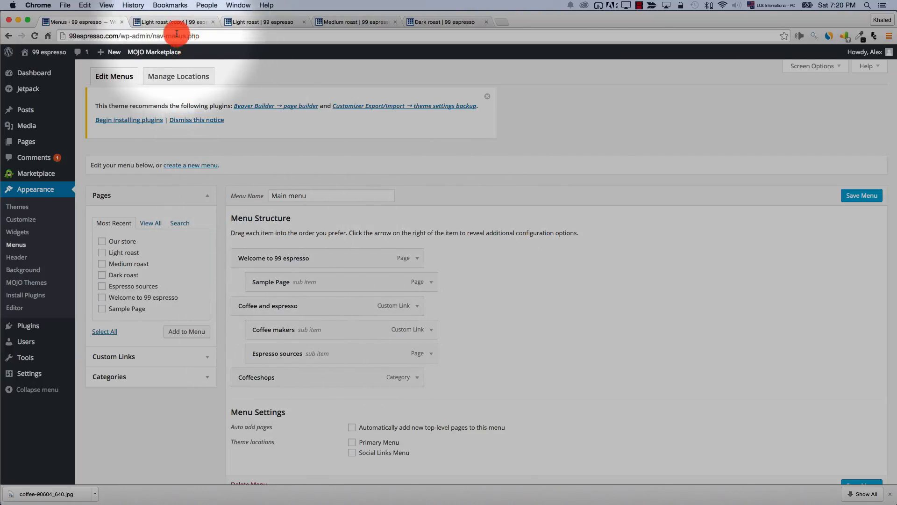
Assign Main menu to the Primary Menu location, save, and check it on the homepage
{"action": "left_click", "coordinate": [171, 22]}
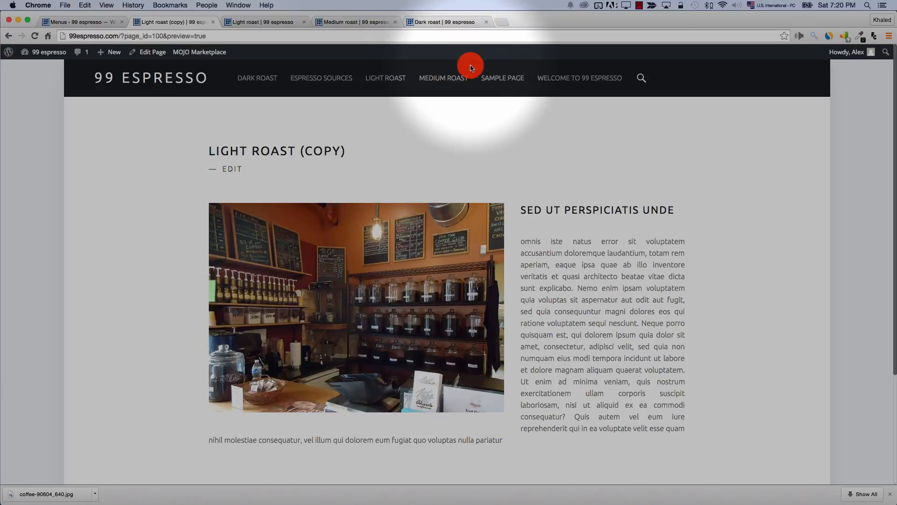
{"action": "left_click", "coordinate": [59, 22]}
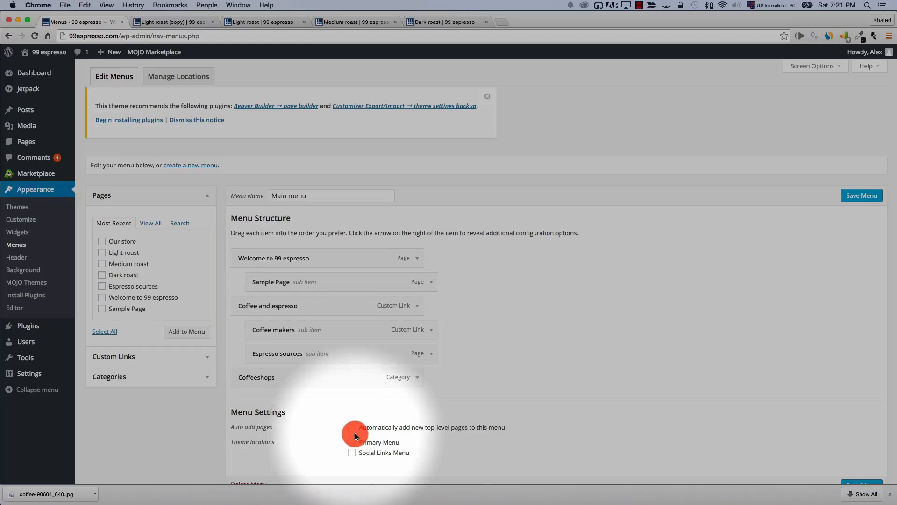
{"action": "left_click", "coordinate": [178, 74]}
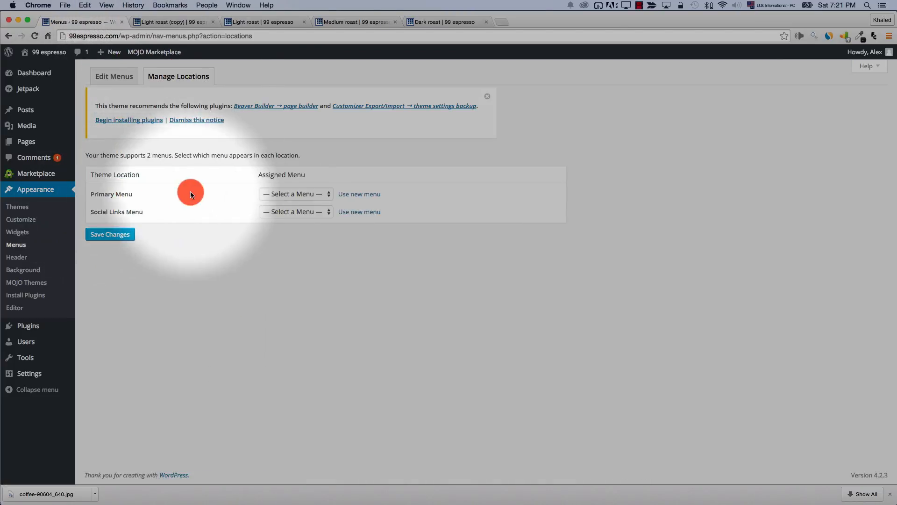
{"action": "left_click", "coordinate": [262, 193]}
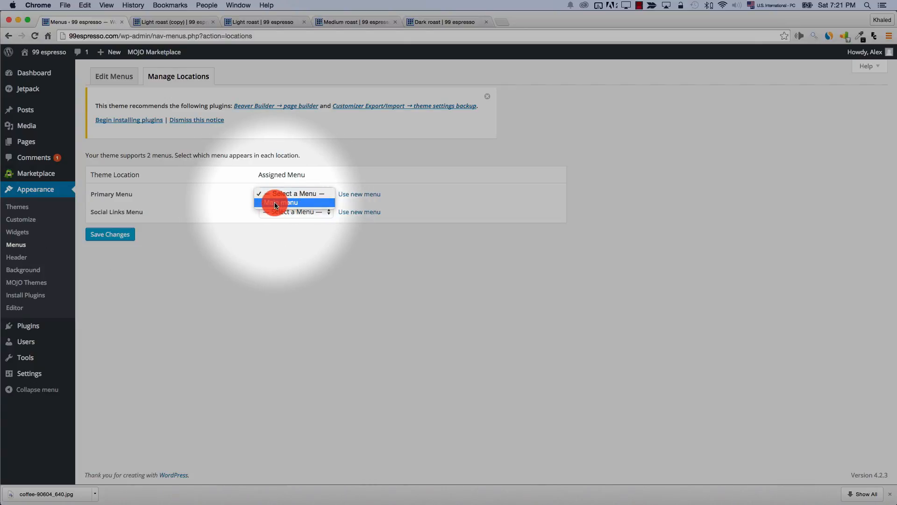
{"action": "left_click", "coordinate": [275, 203]}
{"action": "left_click", "coordinate": [117, 239]}
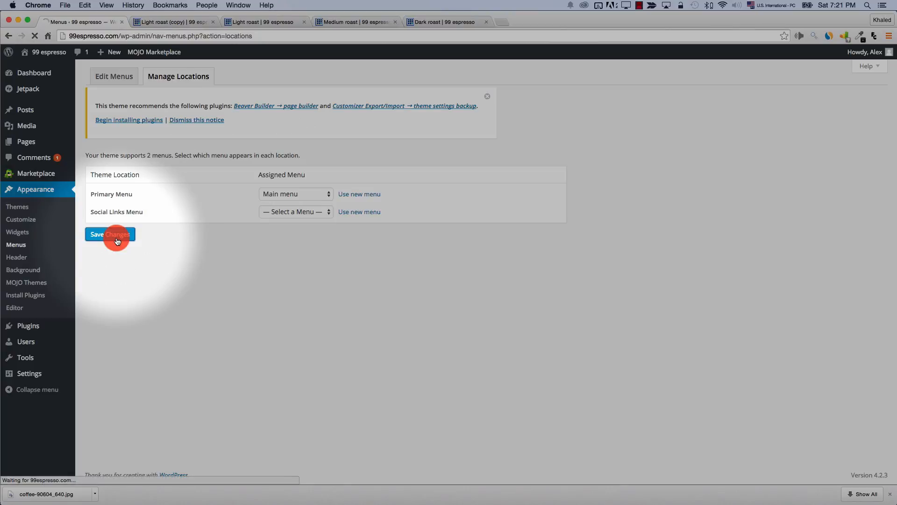
{"action": "key", "text": "ctrl+Tab"}
{"action": "left_click", "coordinate": [175, 86]}
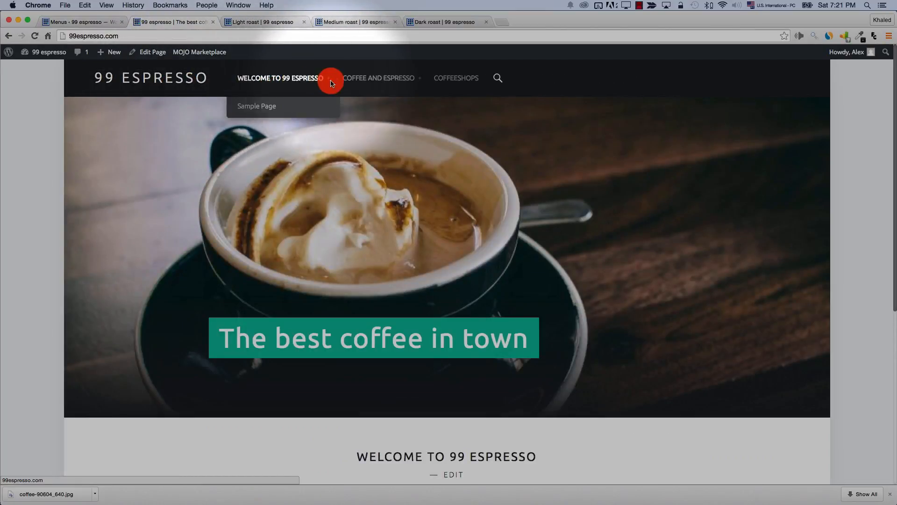
{"action": "mouse_move", "coordinate": [346, 84]}
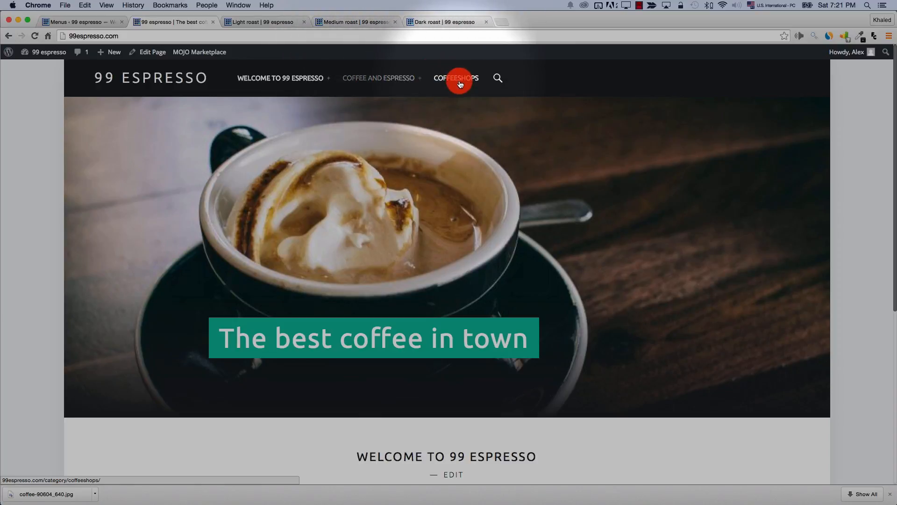
{"action": "left_click", "coordinate": [82, 22]}
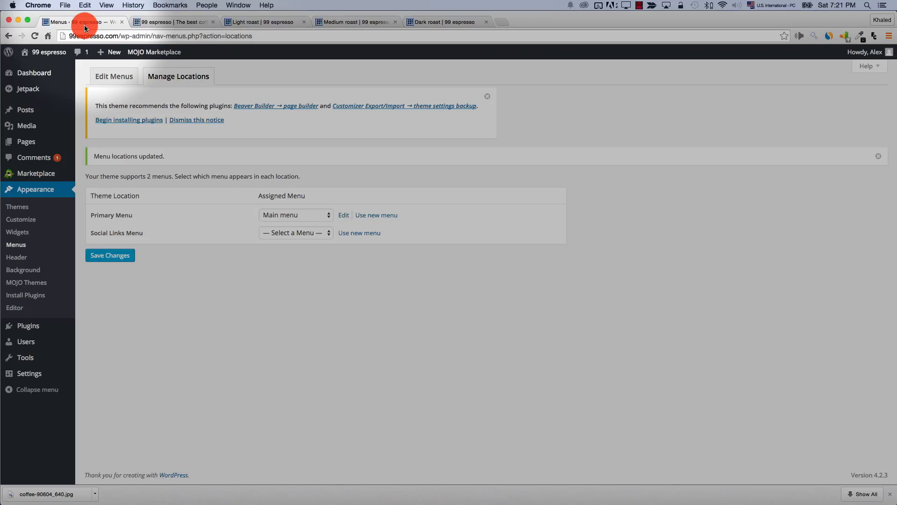
Remove the Sample Page and Coffee and espresso items from the main menu
{"action": "left_click", "coordinate": [114, 79]}
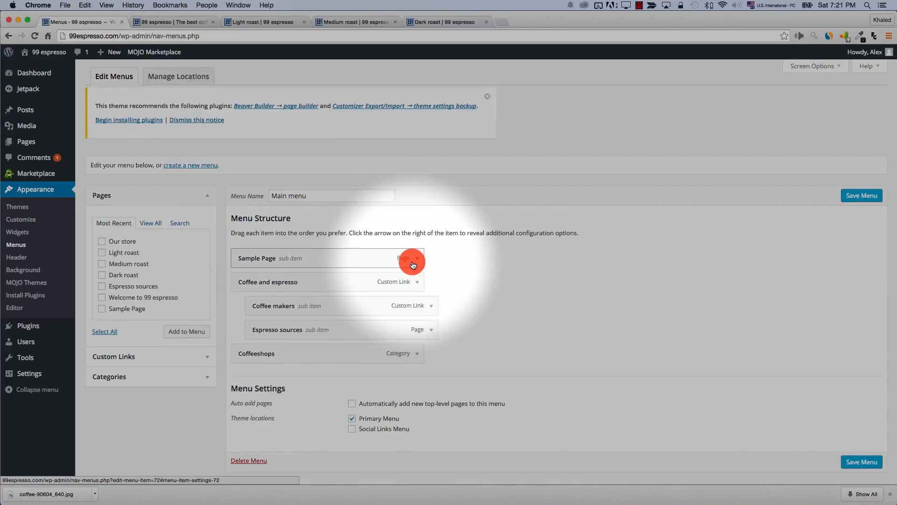
{"action": "left_click", "coordinate": [413, 265]}
{"action": "left_click", "coordinate": [249, 352]}
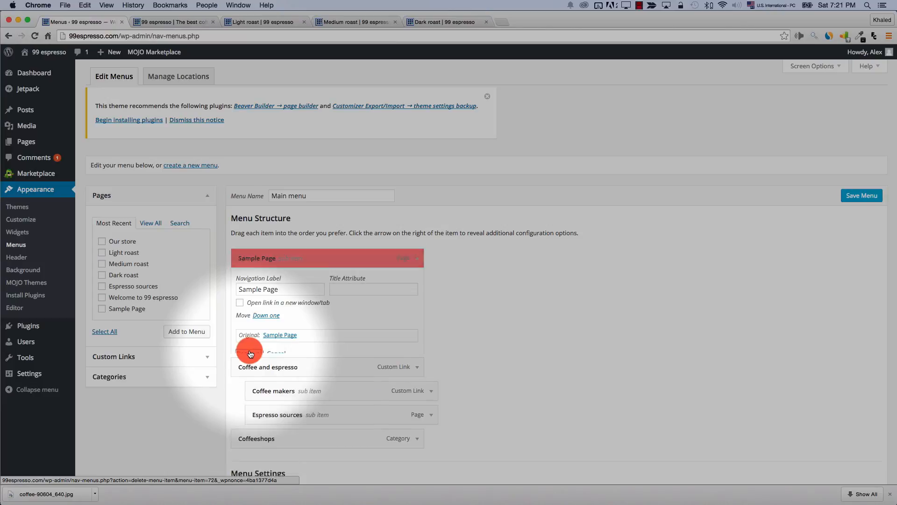
{"action": "left_click", "coordinate": [417, 259]}
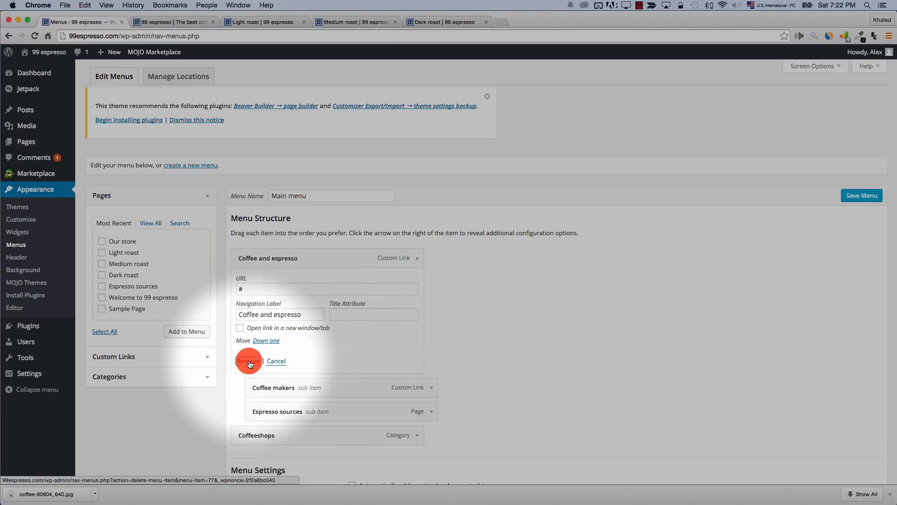
{"action": "left_click", "coordinate": [250, 361]}
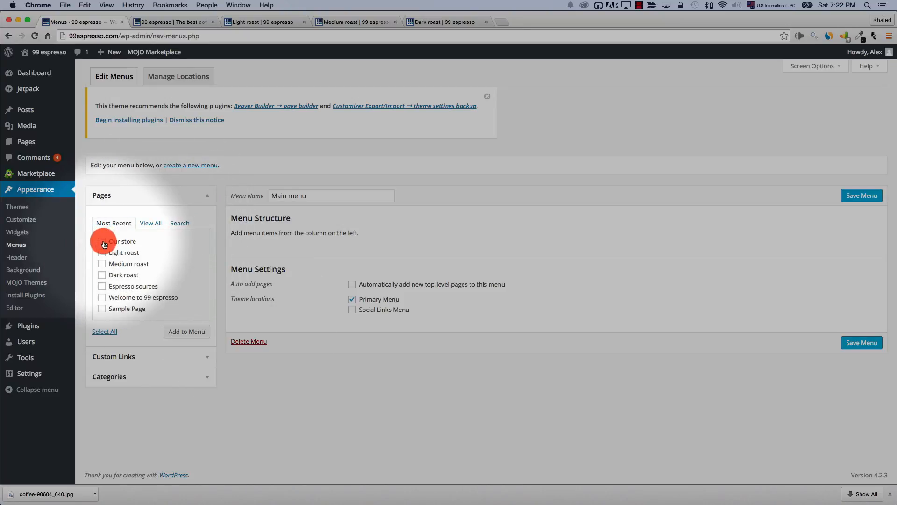
Add Our store, Light roast, Medium roast and Dark roast, save the menu, and reload the homepage
{"action": "left_click", "coordinate": [102, 242]}
{"action": "left_click", "coordinate": [187, 331]}
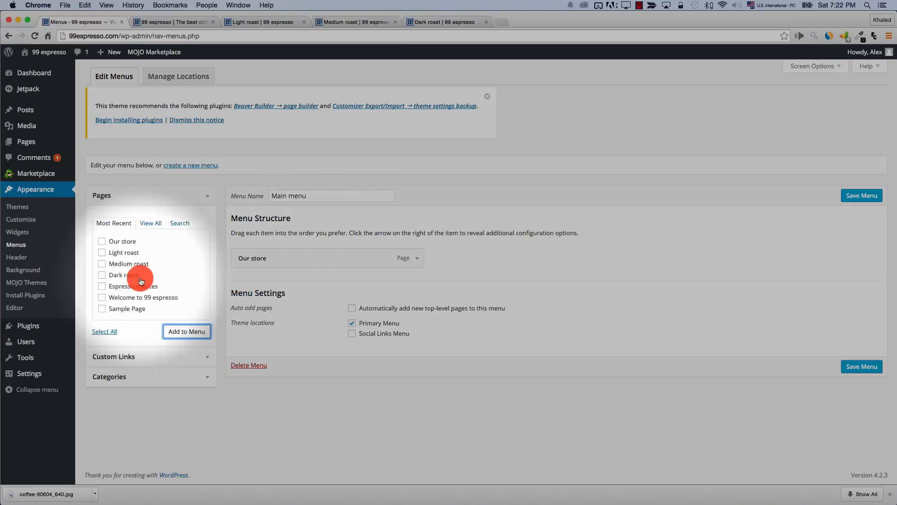
{"action": "left_click", "coordinate": [101, 252]}
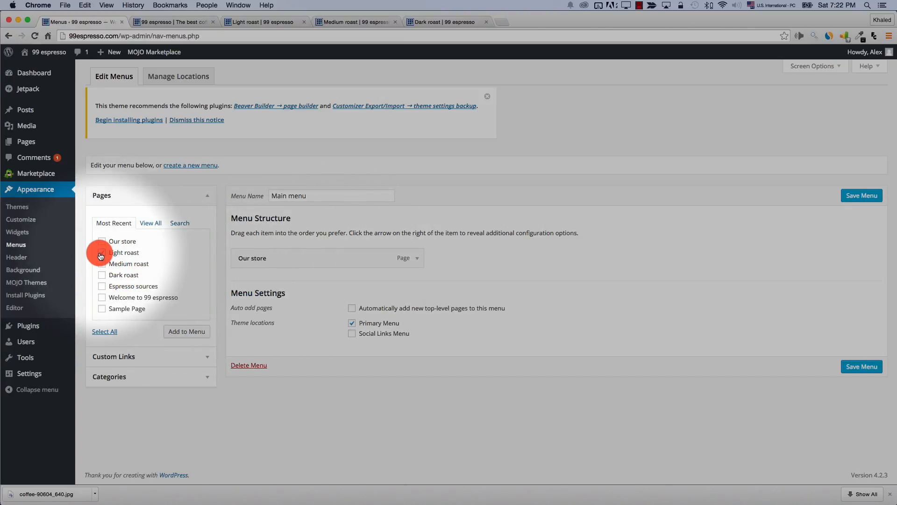
{"action": "left_click", "coordinate": [101, 264]}
{"action": "left_click", "coordinate": [101, 275]}
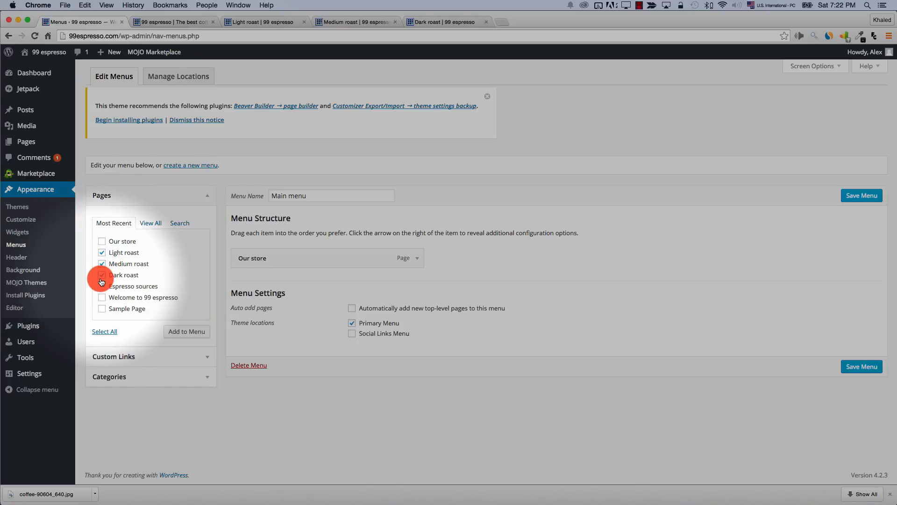
{"action": "left_click", "coordinate": [182, 333]}
{"action": "left_click", "coordinate": [861, 196]}
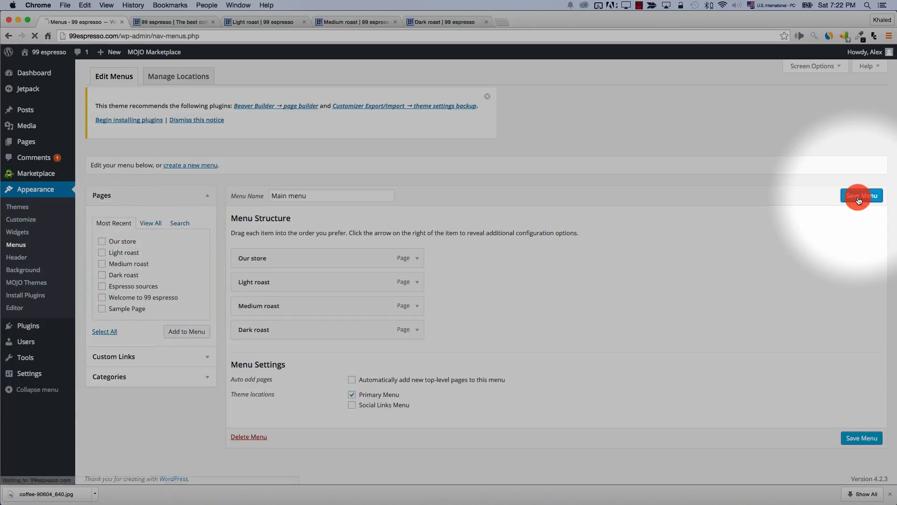
{"action": "left_click", "coordinate": [180, 22]}
{"action": "left_click", "coordinate": [146, 80]}
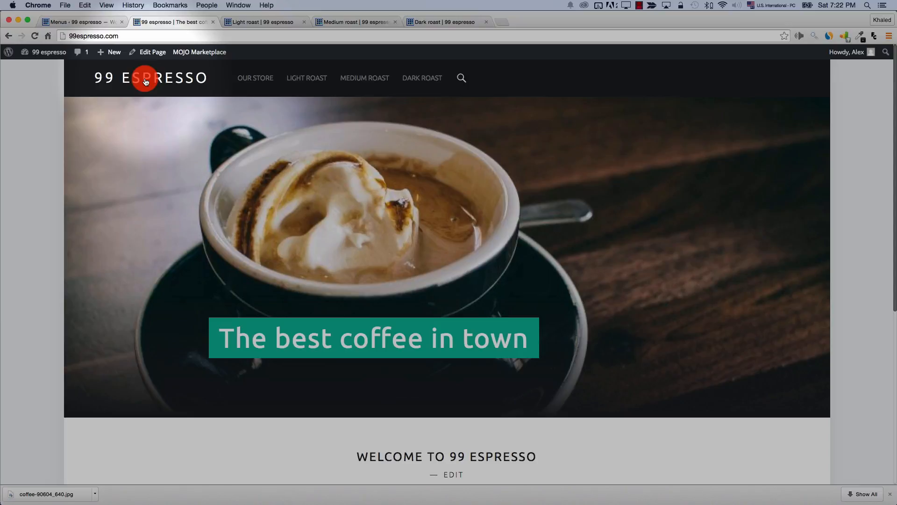
Add a custom link to the menu with URL # and link text 'Our coffee'
{"action": "left_click", "coordinate": [71, 22]}
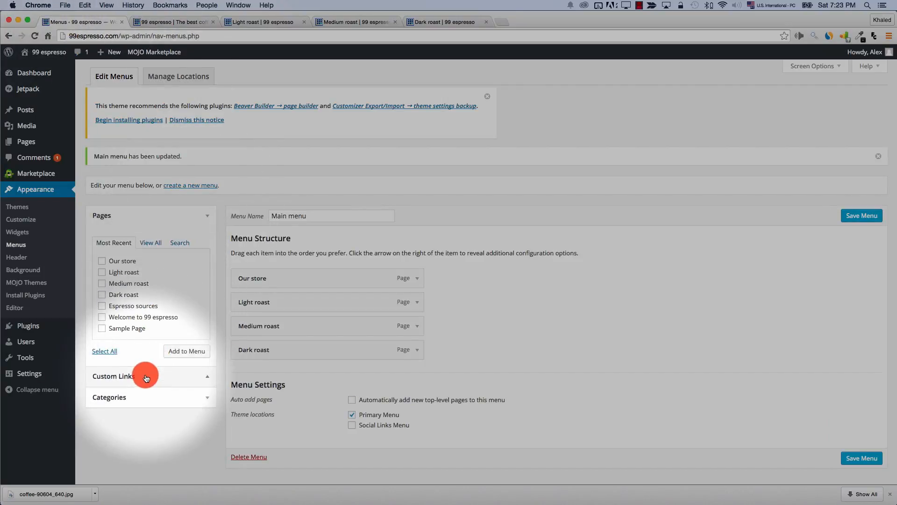
{"action": "left_click", "coordinate": [146, 376]}
{"action": "left_click", "coordinate": [178, 265]}
{"action": "key", "text": "BackSpace"}
{"action": "key", "text": "BackSpace"}
{"action": "key", "text": "BackSpace"}
{"action": "key", "text": "BackSpace"}
{"action": "key", "text": "BackSpace"}
{"action": "key", "text": "BackSpace"}
{"action": "key", "text": "BackSpace"}
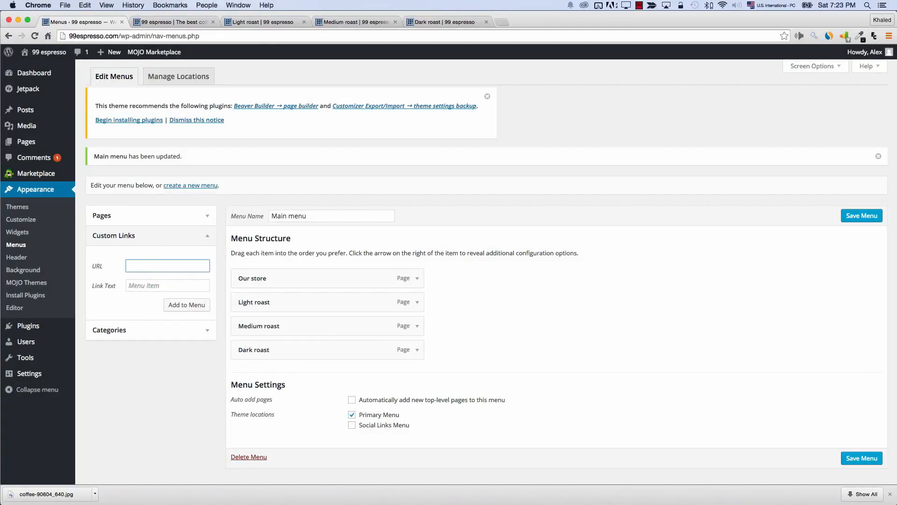
{"action": "type", "text": "#"}
{"action": "key", "text": "Tab"}
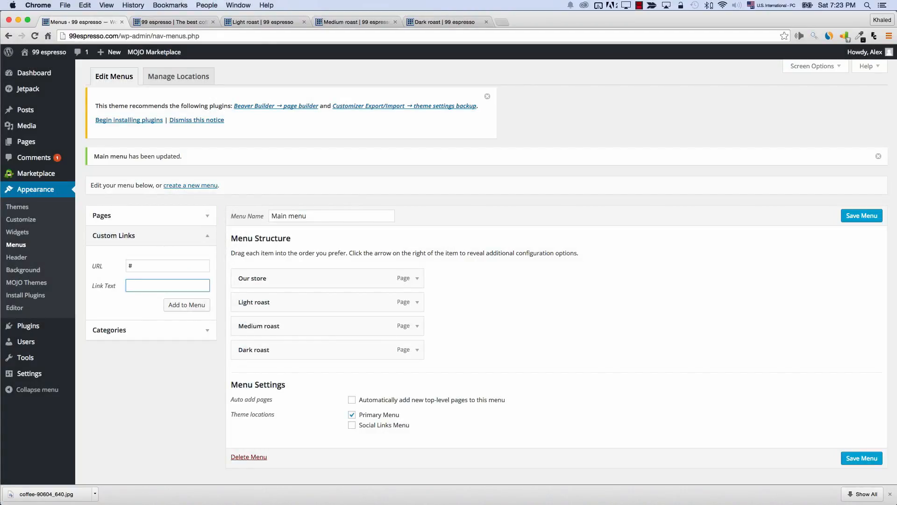
{"action": "type", "text": "Our coffee"}
{"action": "left_click", "coordinate": [185, 306]}
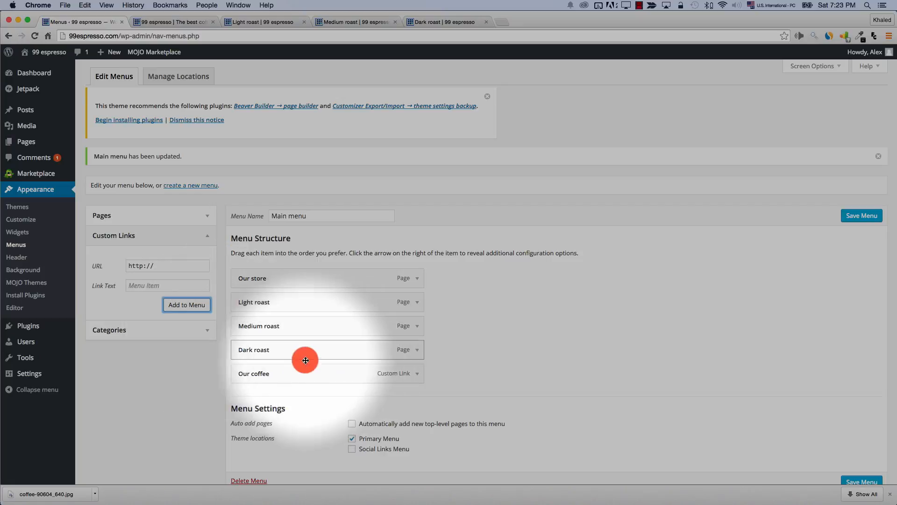
Nest Dark, Medium and Light roast under Our coffee, save, and check the dropdown
{"action": "left_click_drag", "start_coordinate": [292, 354], "coordinate": [318, 373]}
{"action": "left_click_drag", "start_coordinate": [283, 325], "coordinate": [303, 374]}
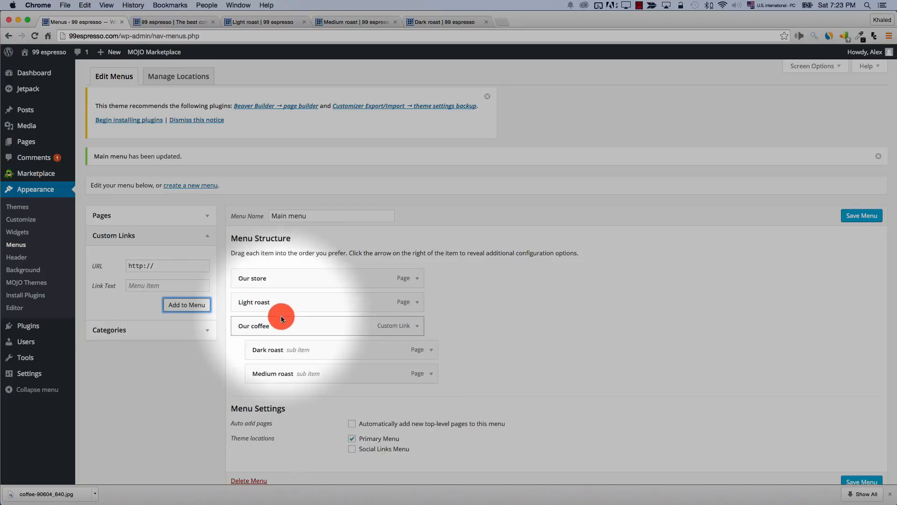
{"action": "left_click_drag", "start_coordinate": [278, 302], "coordinate": [299, 376]}
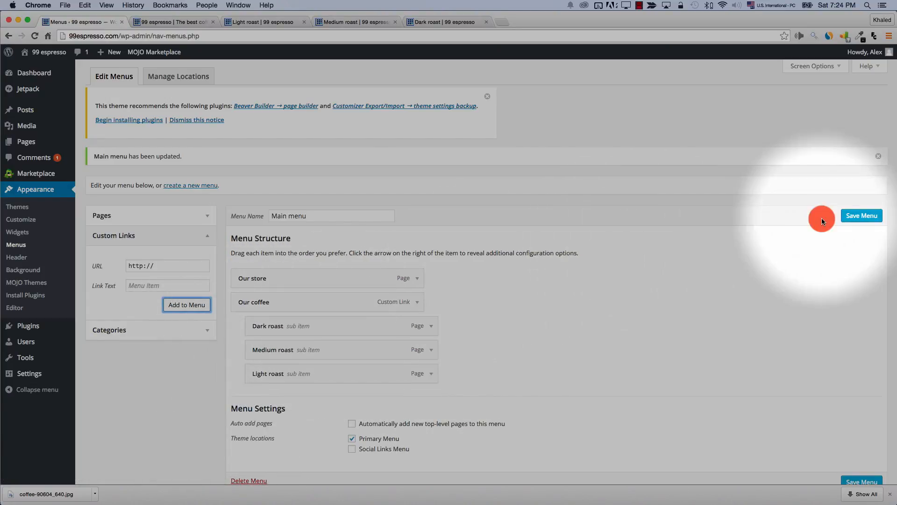
{"action": "left_click", "coordinate": [854, 219]}
{"action": "left_click", "coordinate": [171, 21]}
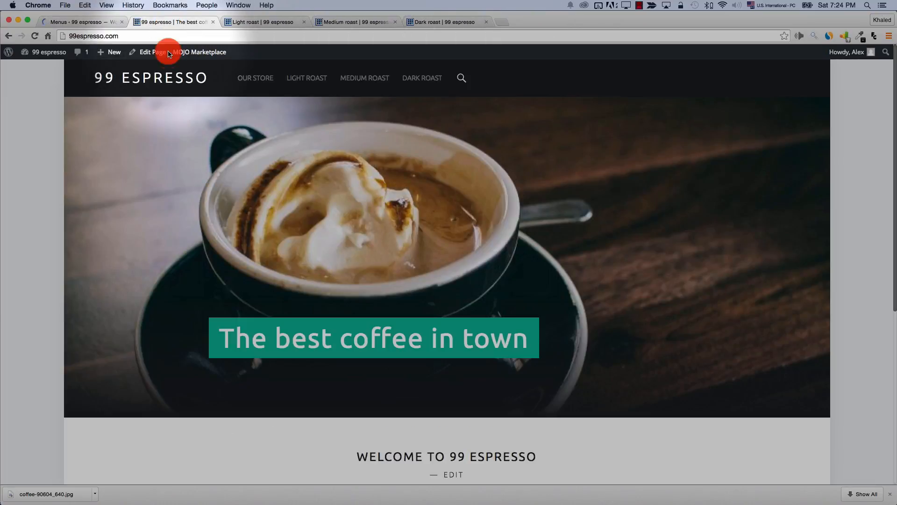
{"action": "left_click", "coordinate": [151, 78]}
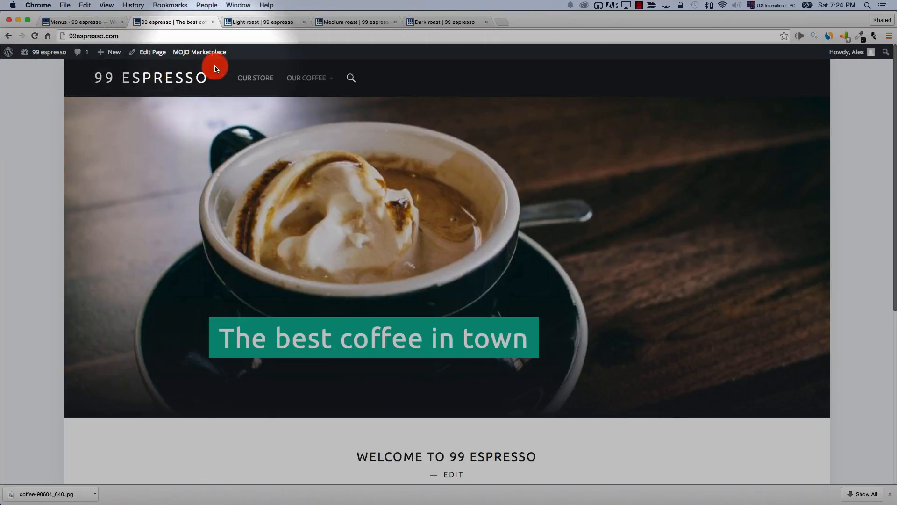
{"action": "mouse_move", "coordinate": [296, 86]}
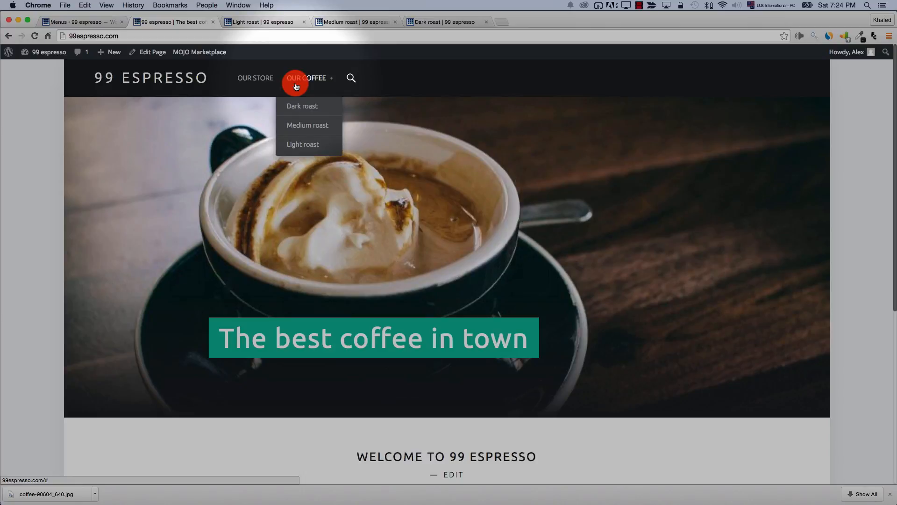